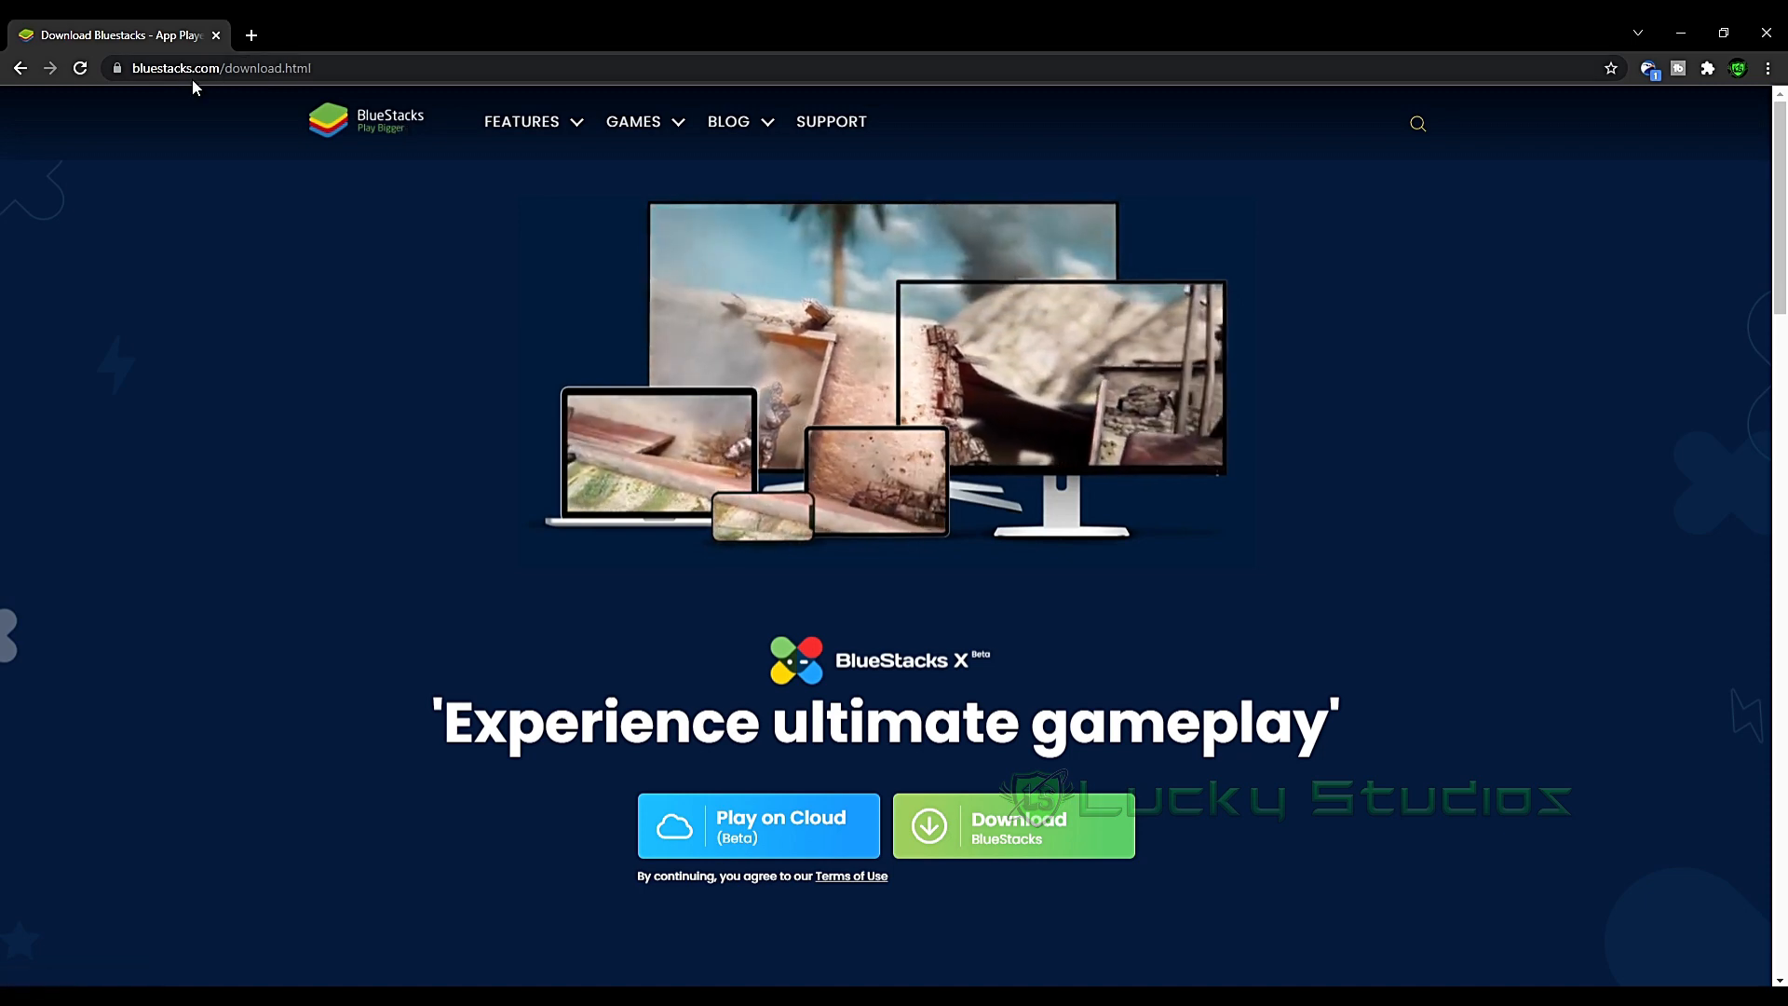
- Open the official BlueStacks download page from the Google results and download the BlueStacks installer
left_click(21, 69)
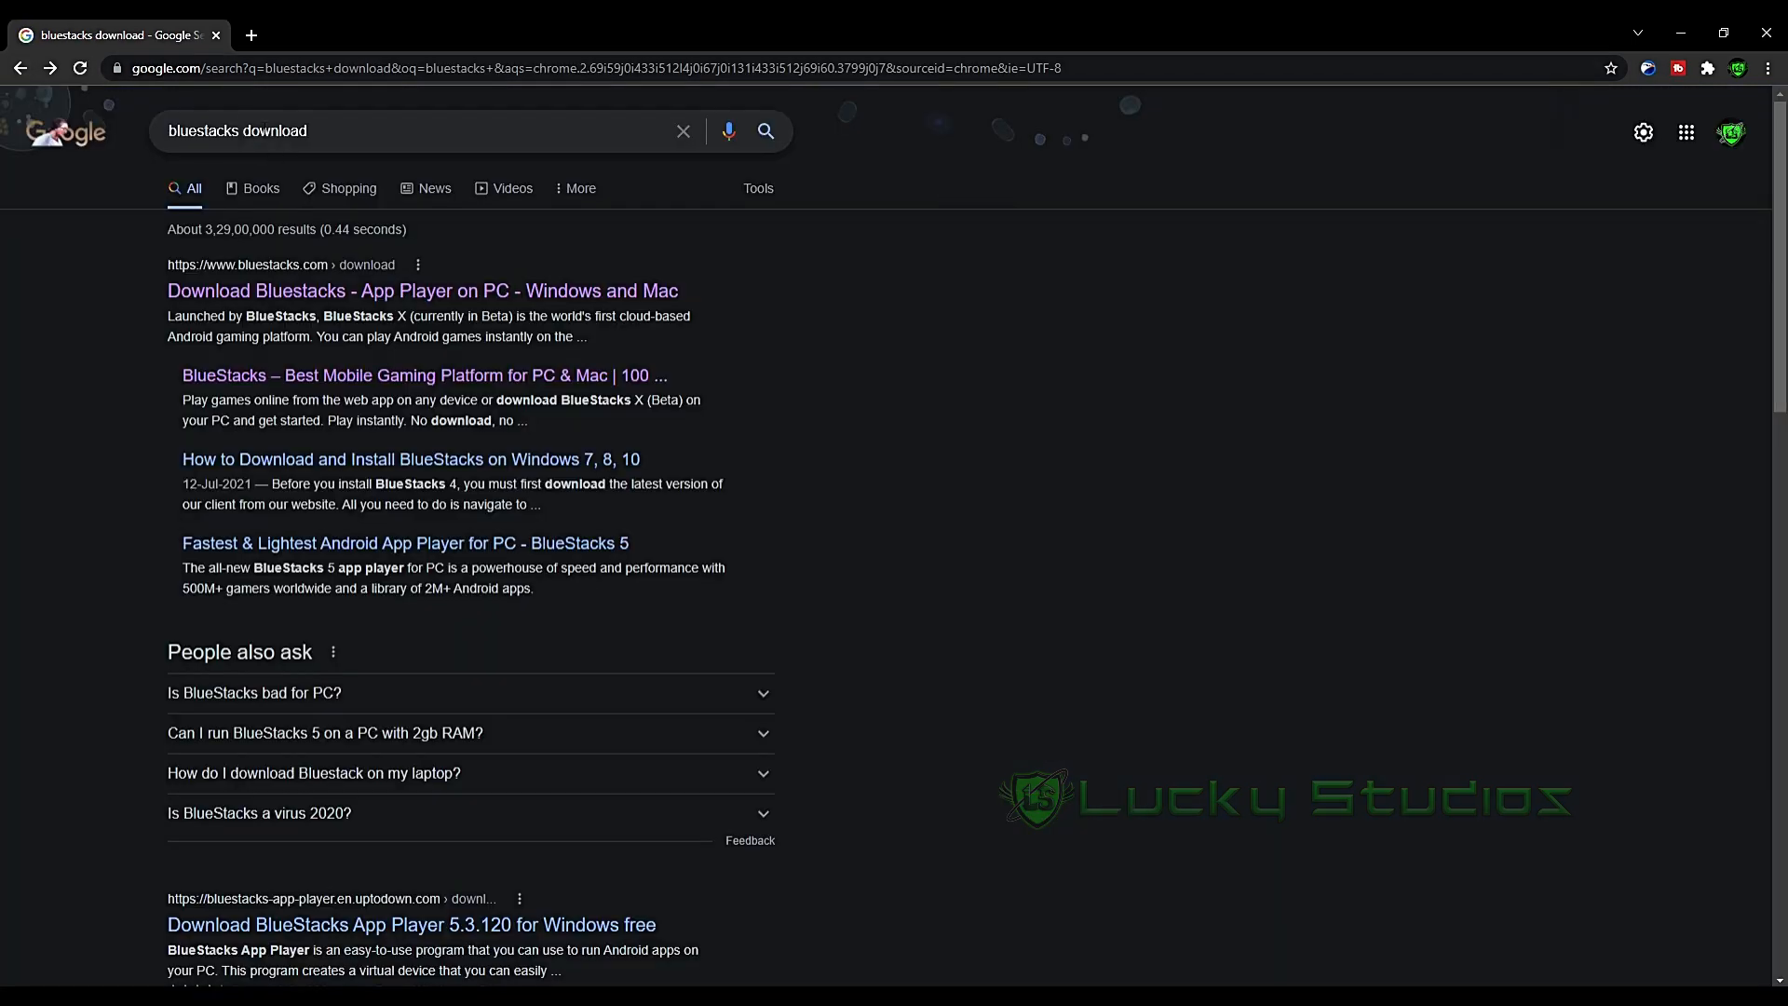
left_click(317, 289)
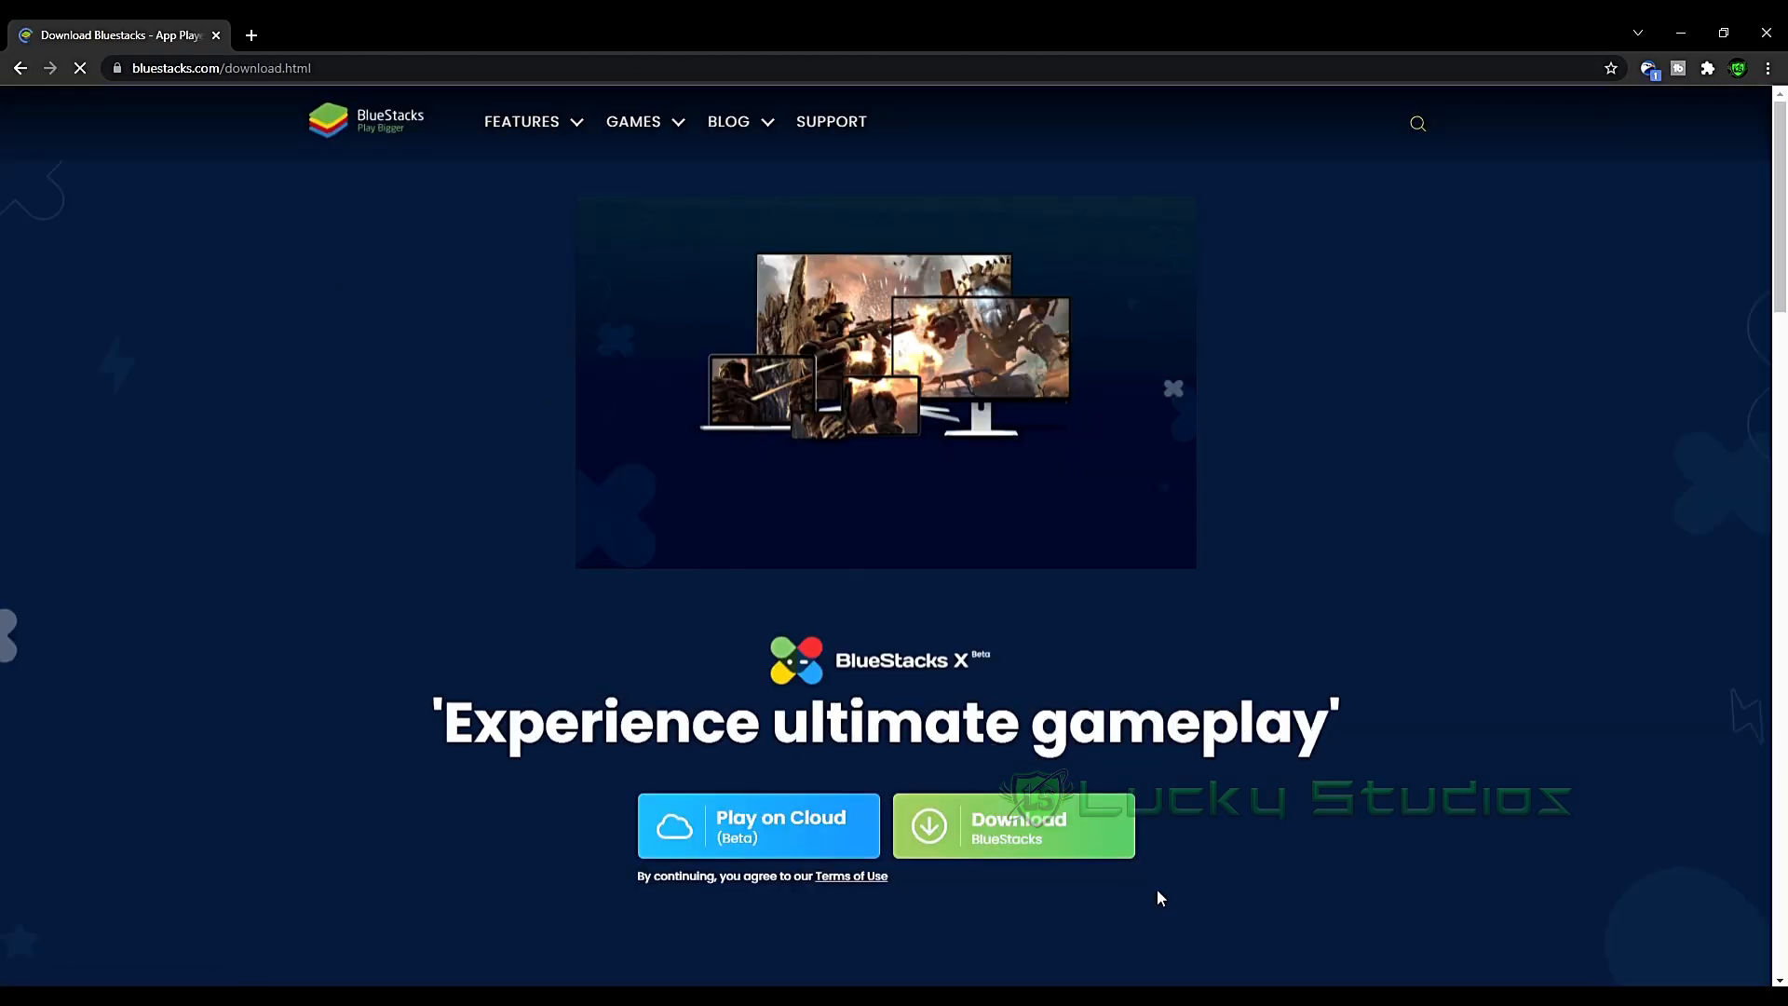
left_click(1012, 834)
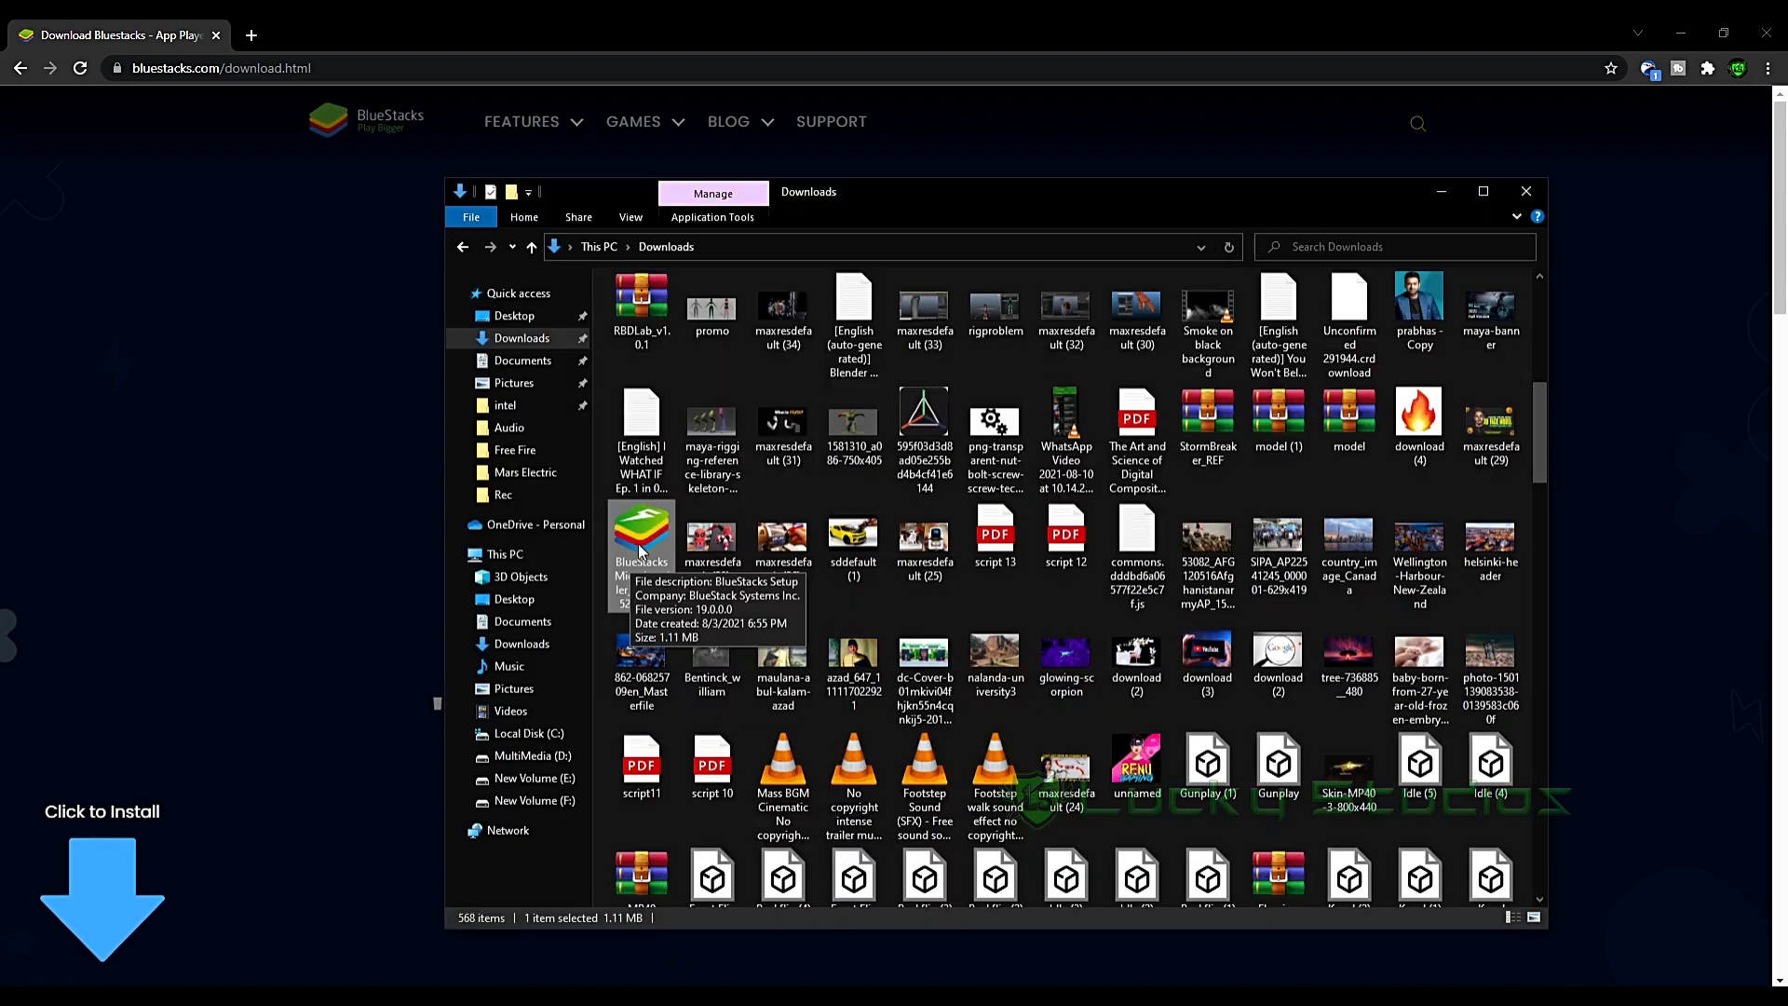
- Run the BlueStacks MicroInstaller from the Downloads folder and minimize the download manager window
double_click(639, 550)
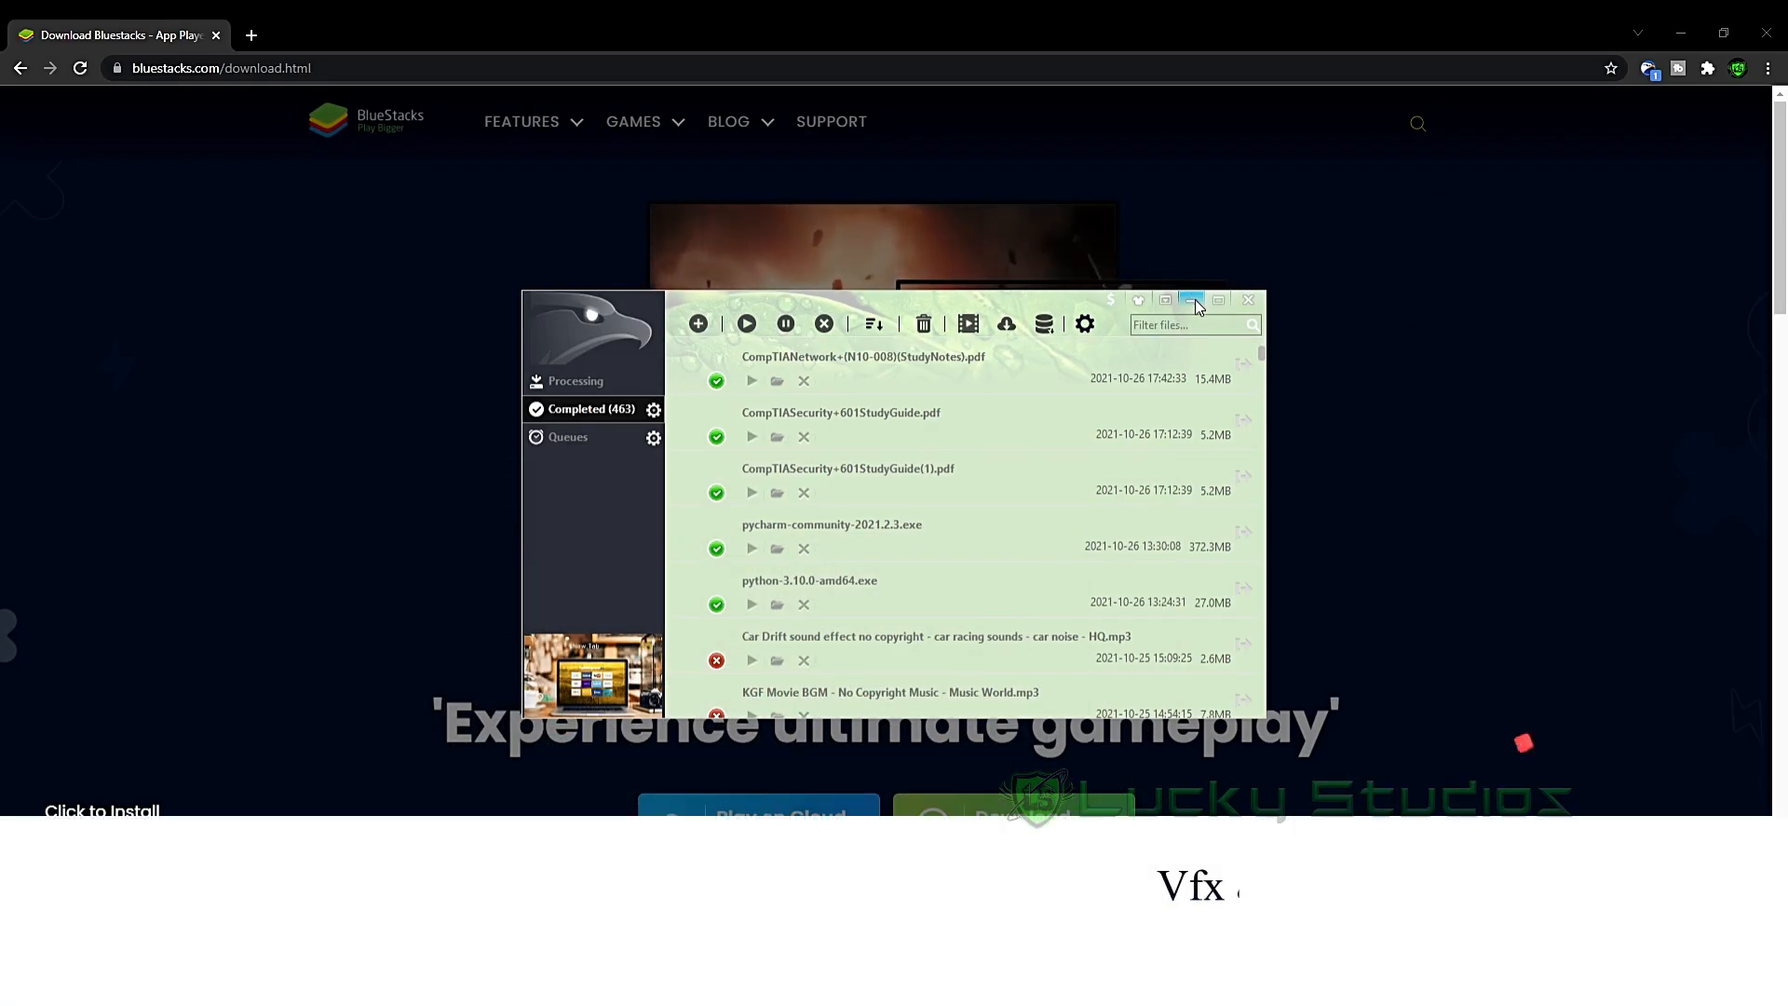
left_click(1192, 299)
left_click(1172, 320)
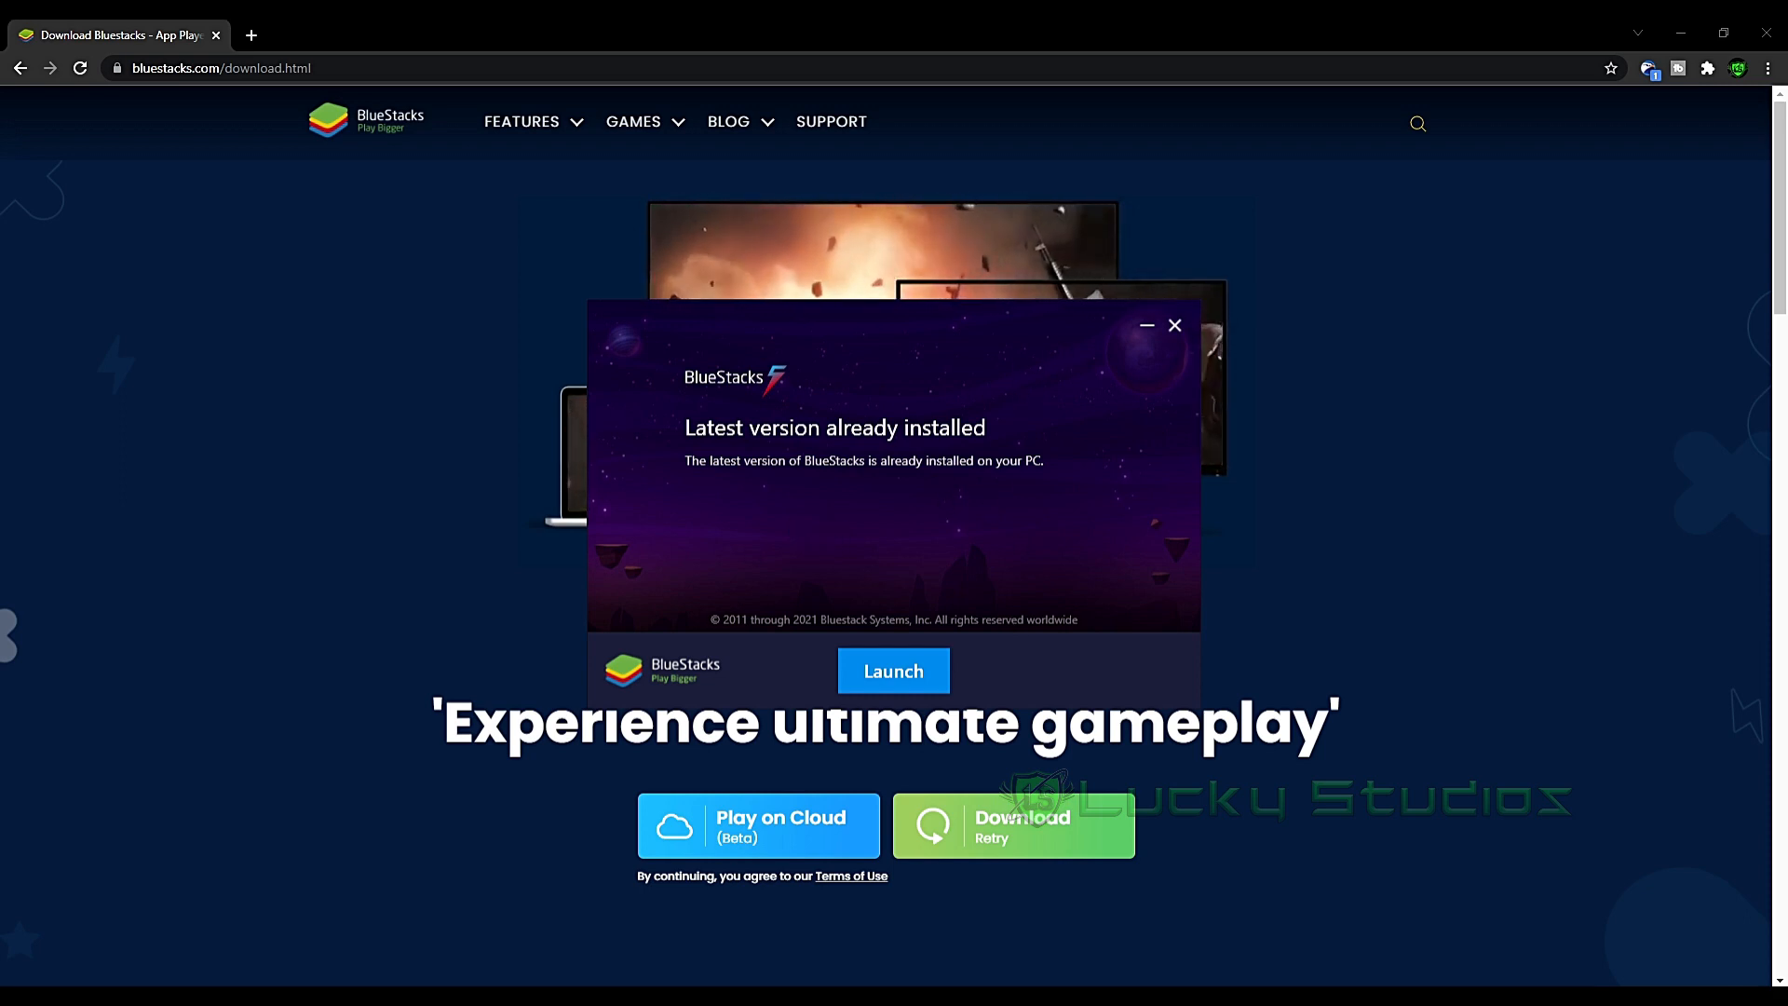
- Find BlueStacks 5 with a Windows search for "blue" and launch it
key("super+s")
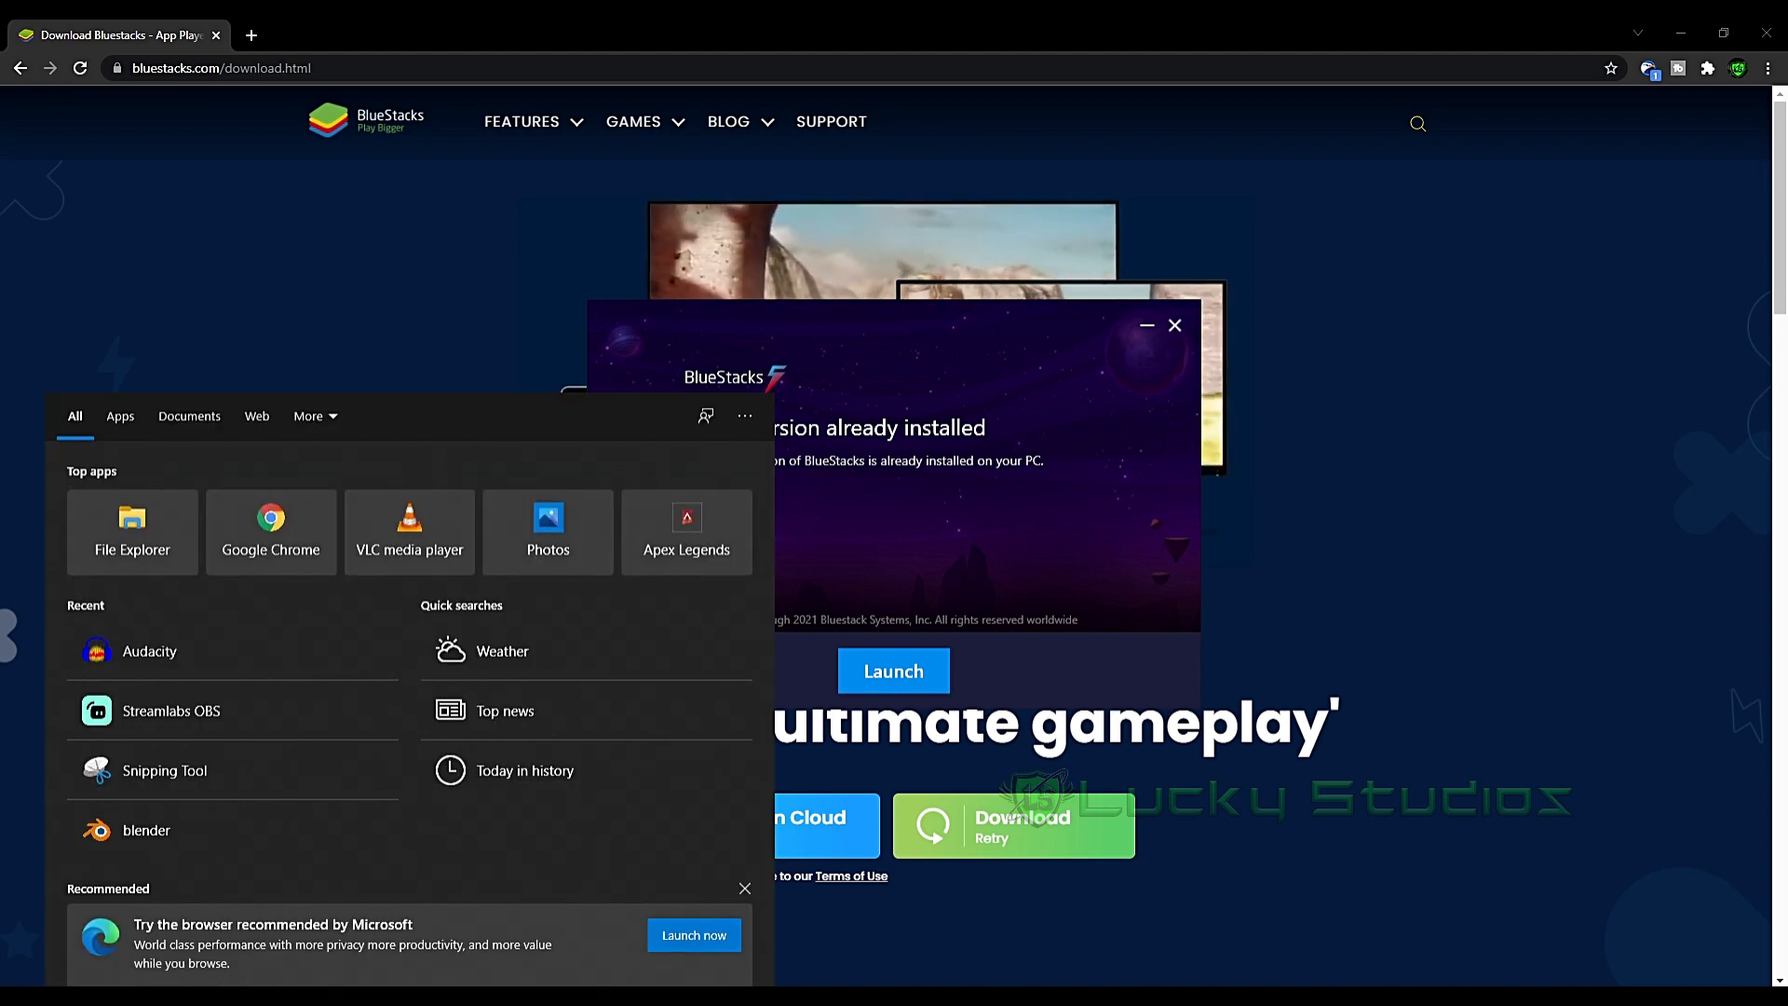
type("blue")
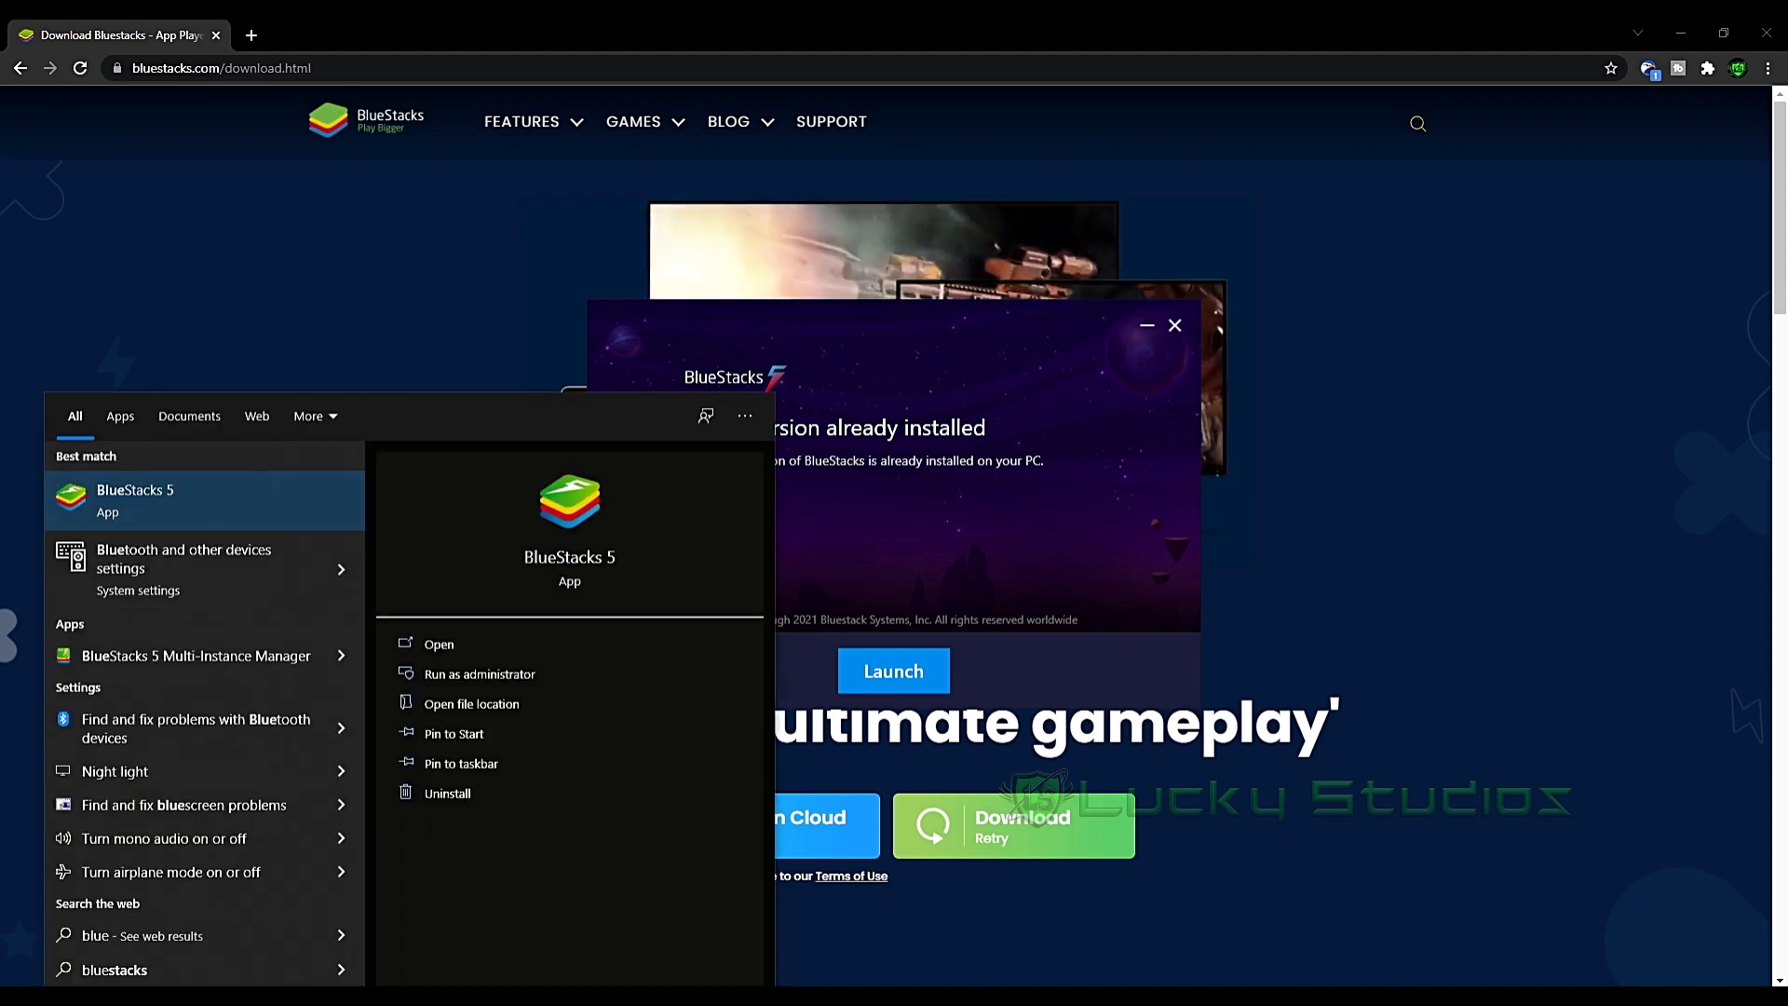
key("Return")
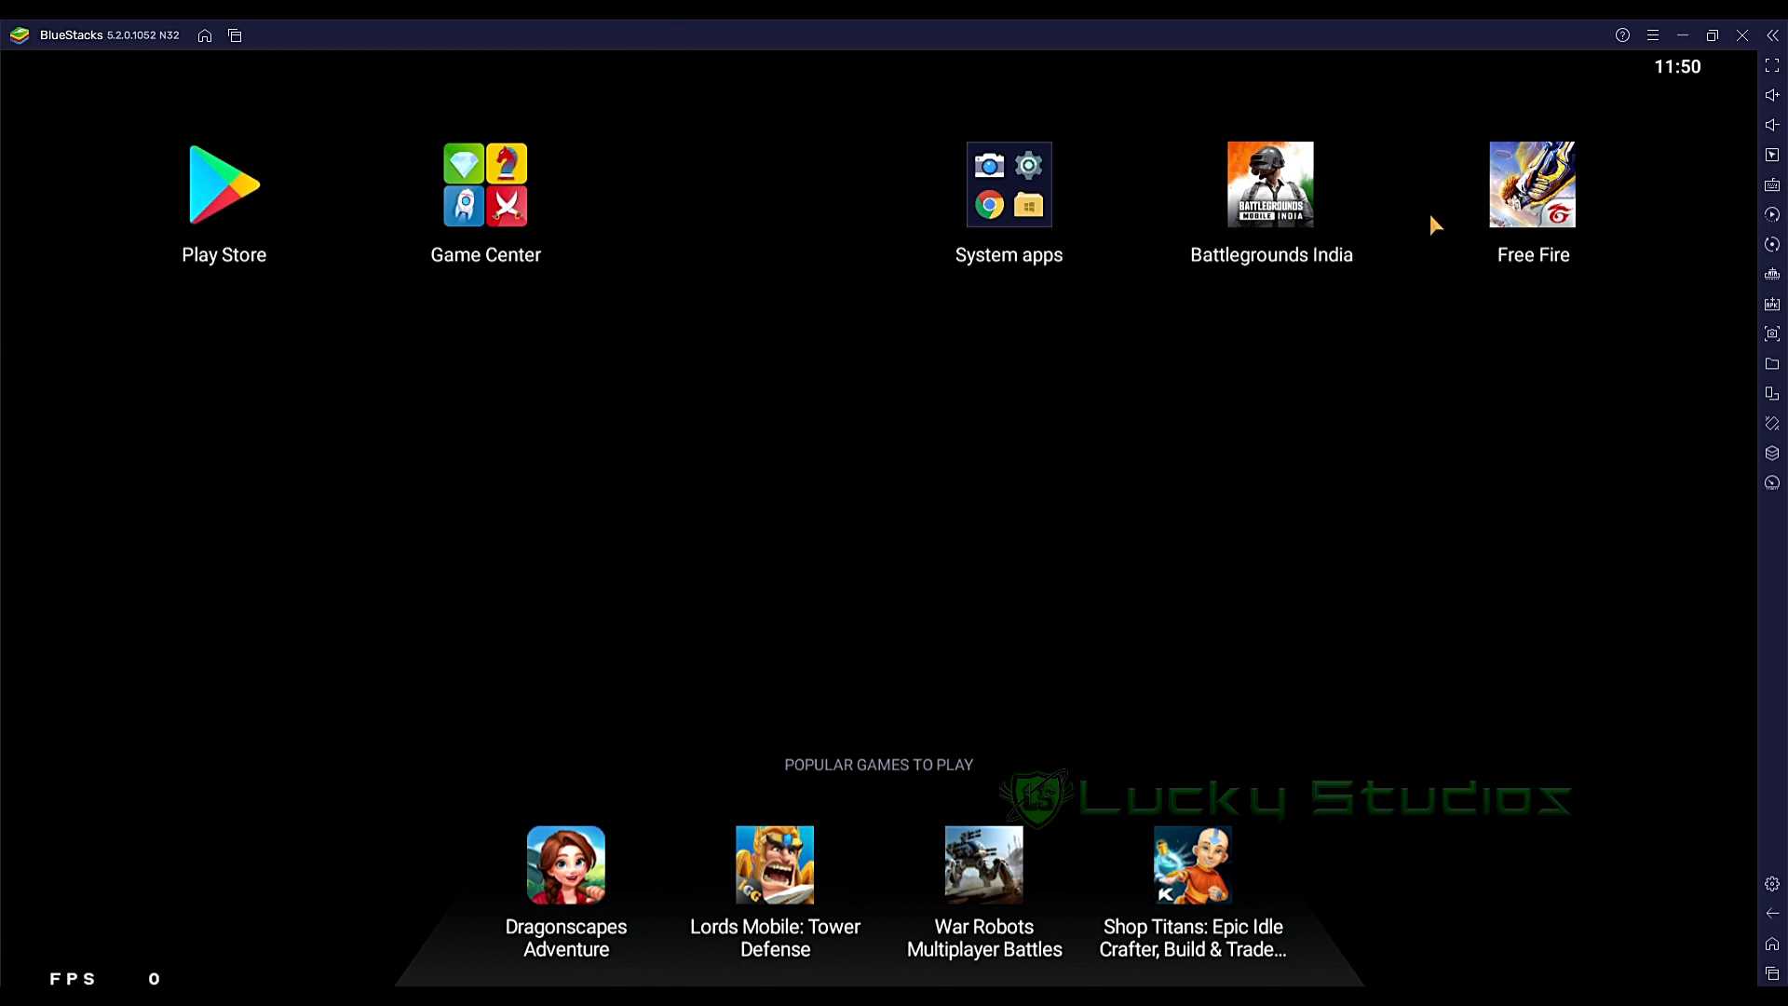
- Open the Play Store in BlueStacks and update Garena Free Fire - Booyah Day from its store page
left_click(214, 196)
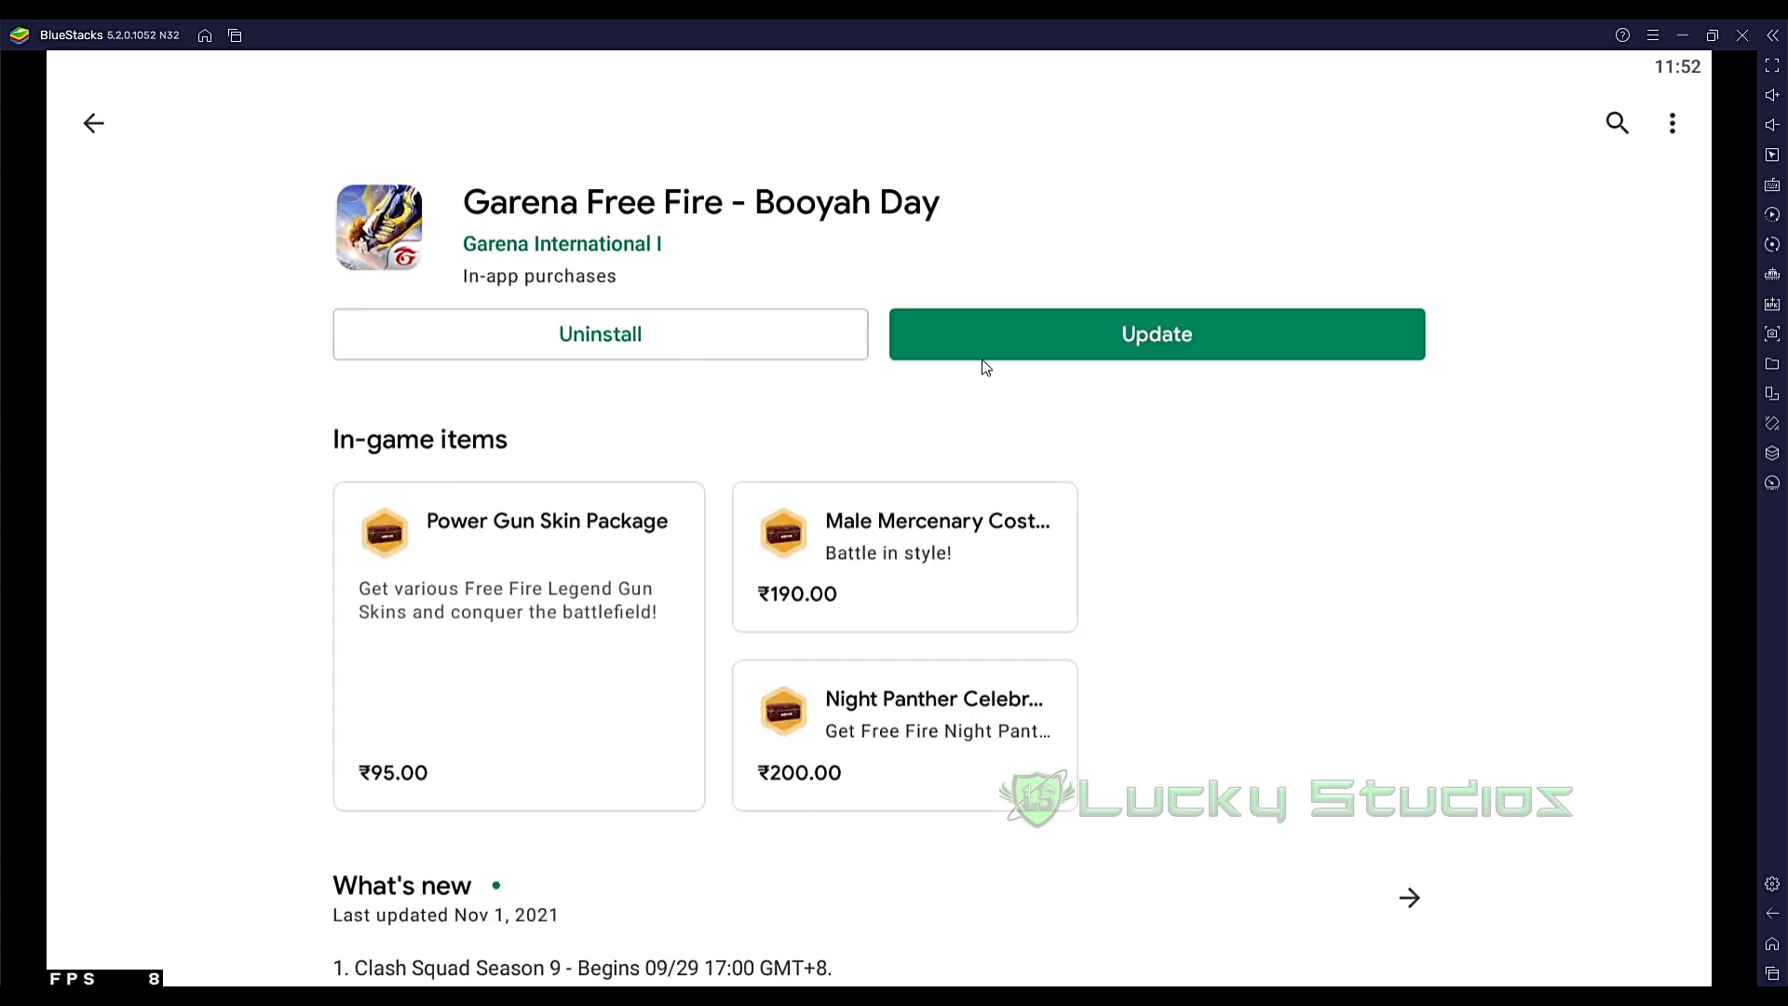
left_click(1094, 330)
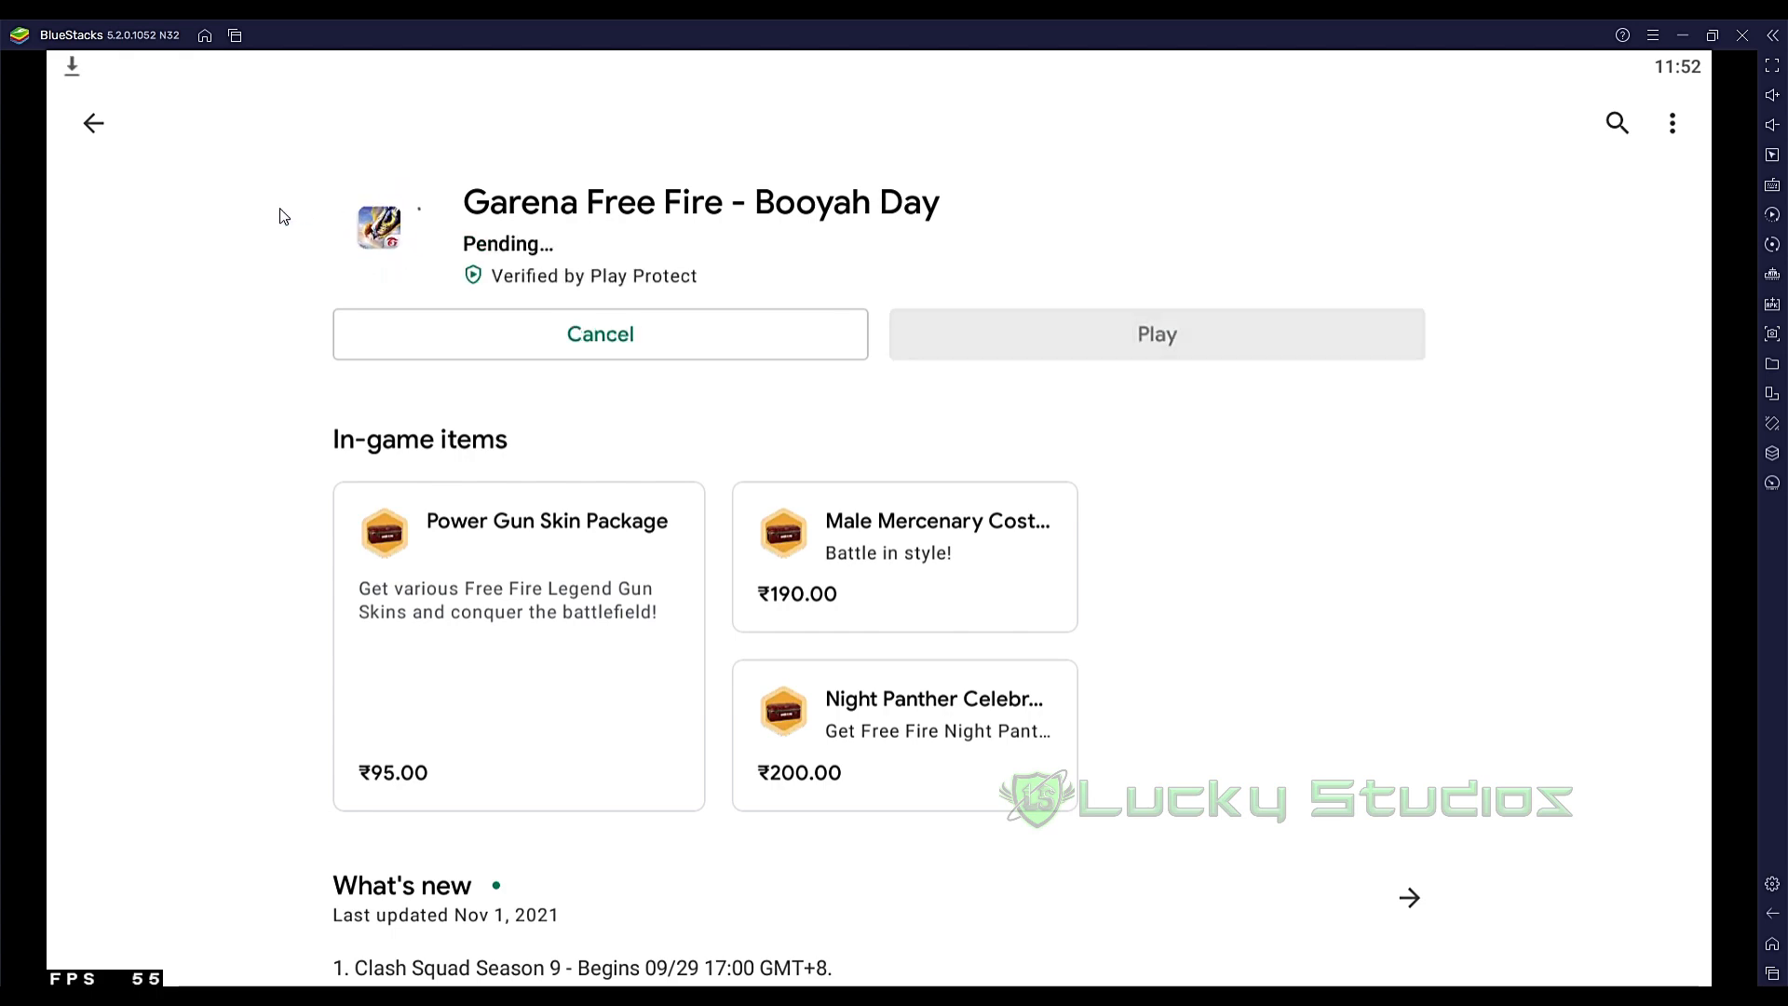
- Check the Free Fire download progress in the Android notifications and return to the Play Store home page
left_click(94, 123)
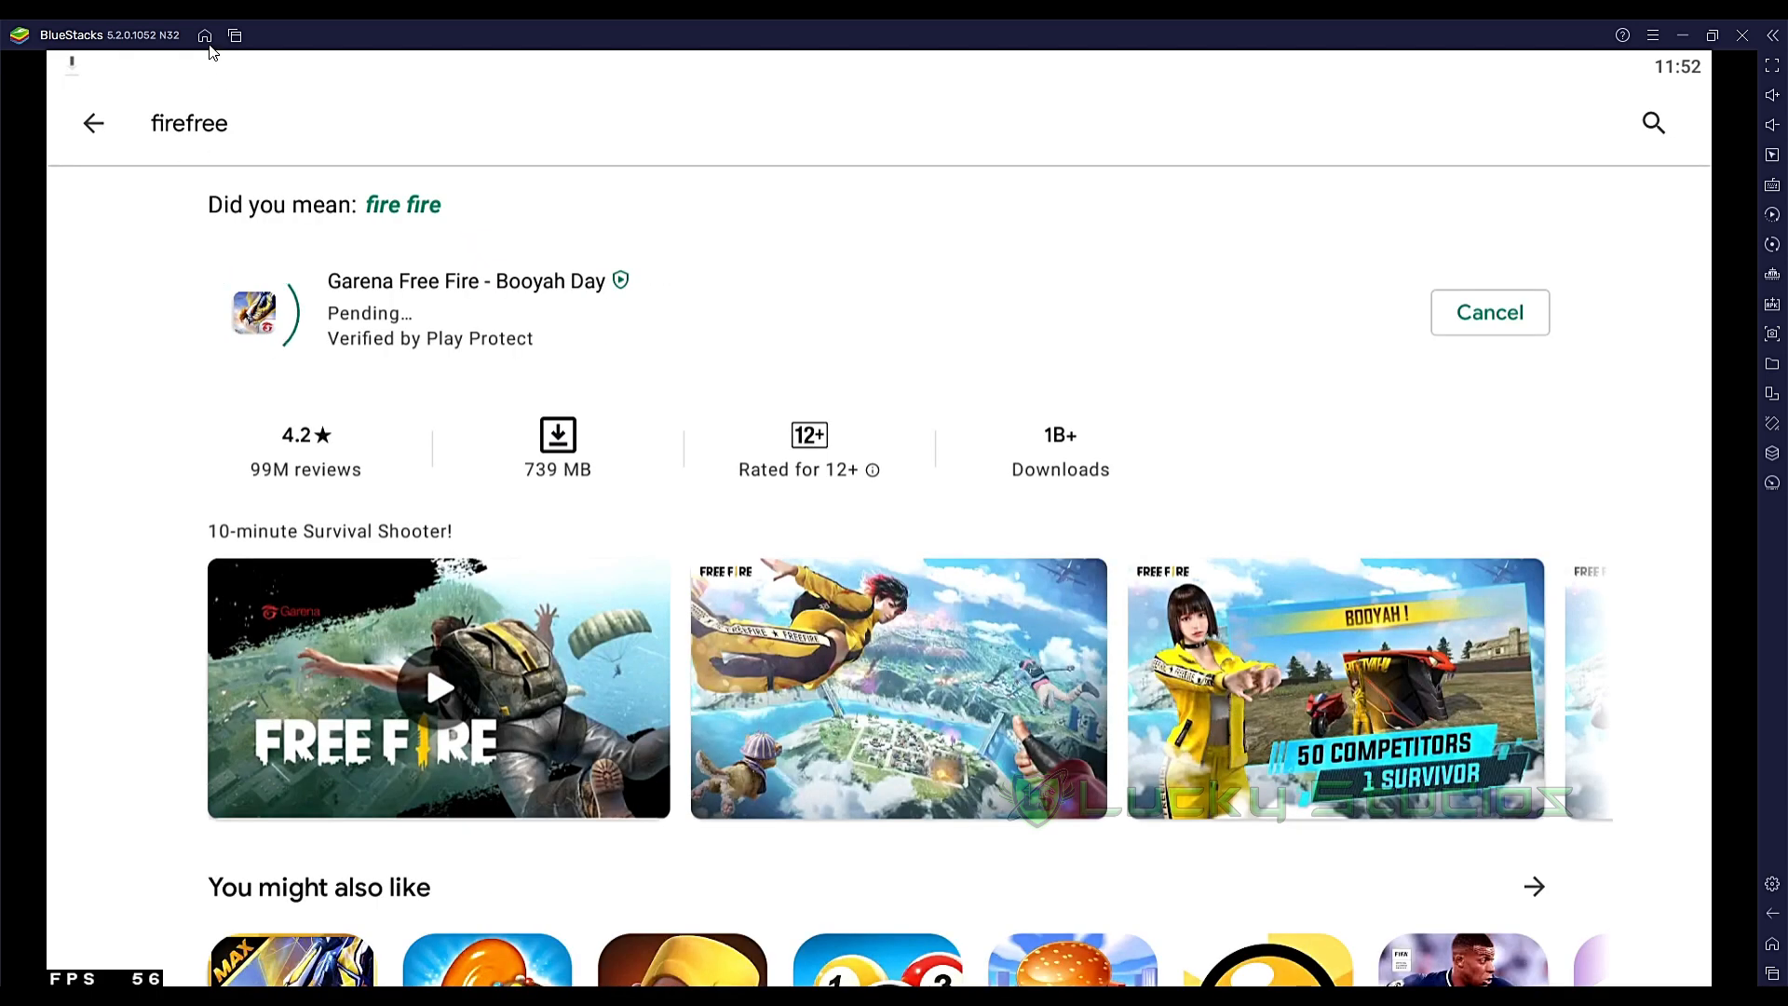
left_click_drag(144, 67, 304, 661)
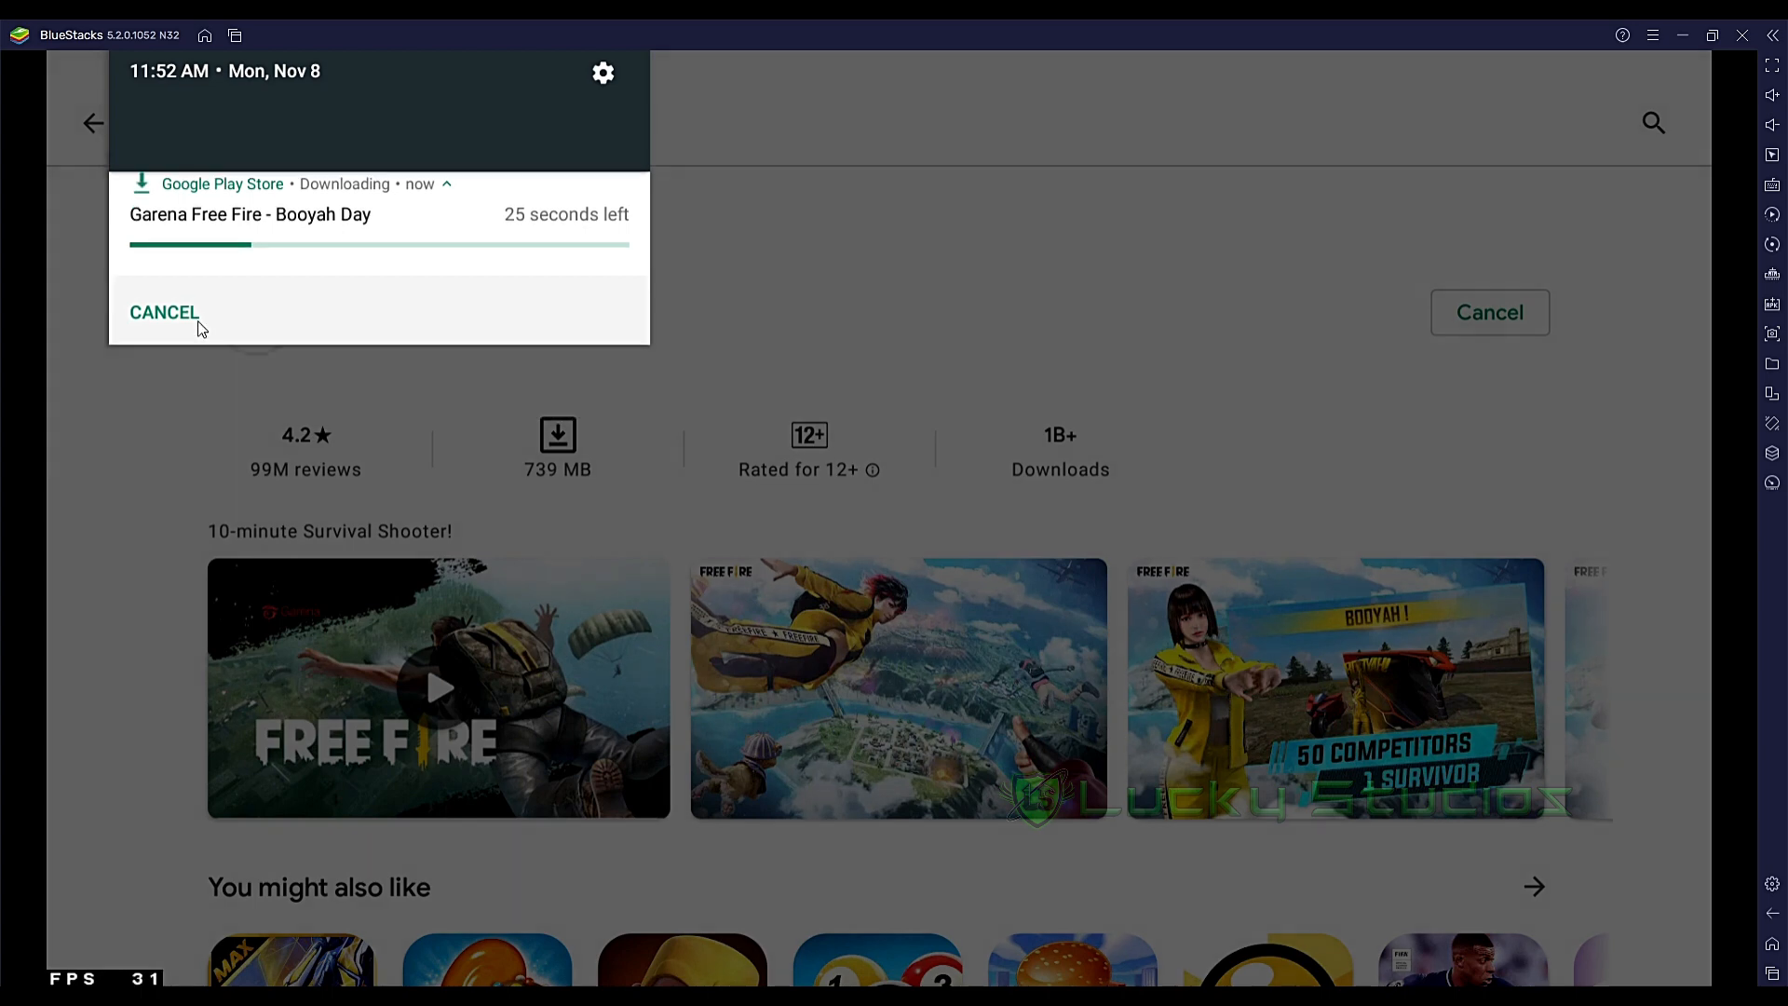
left_click(199, 322)
left_click(94, 125)
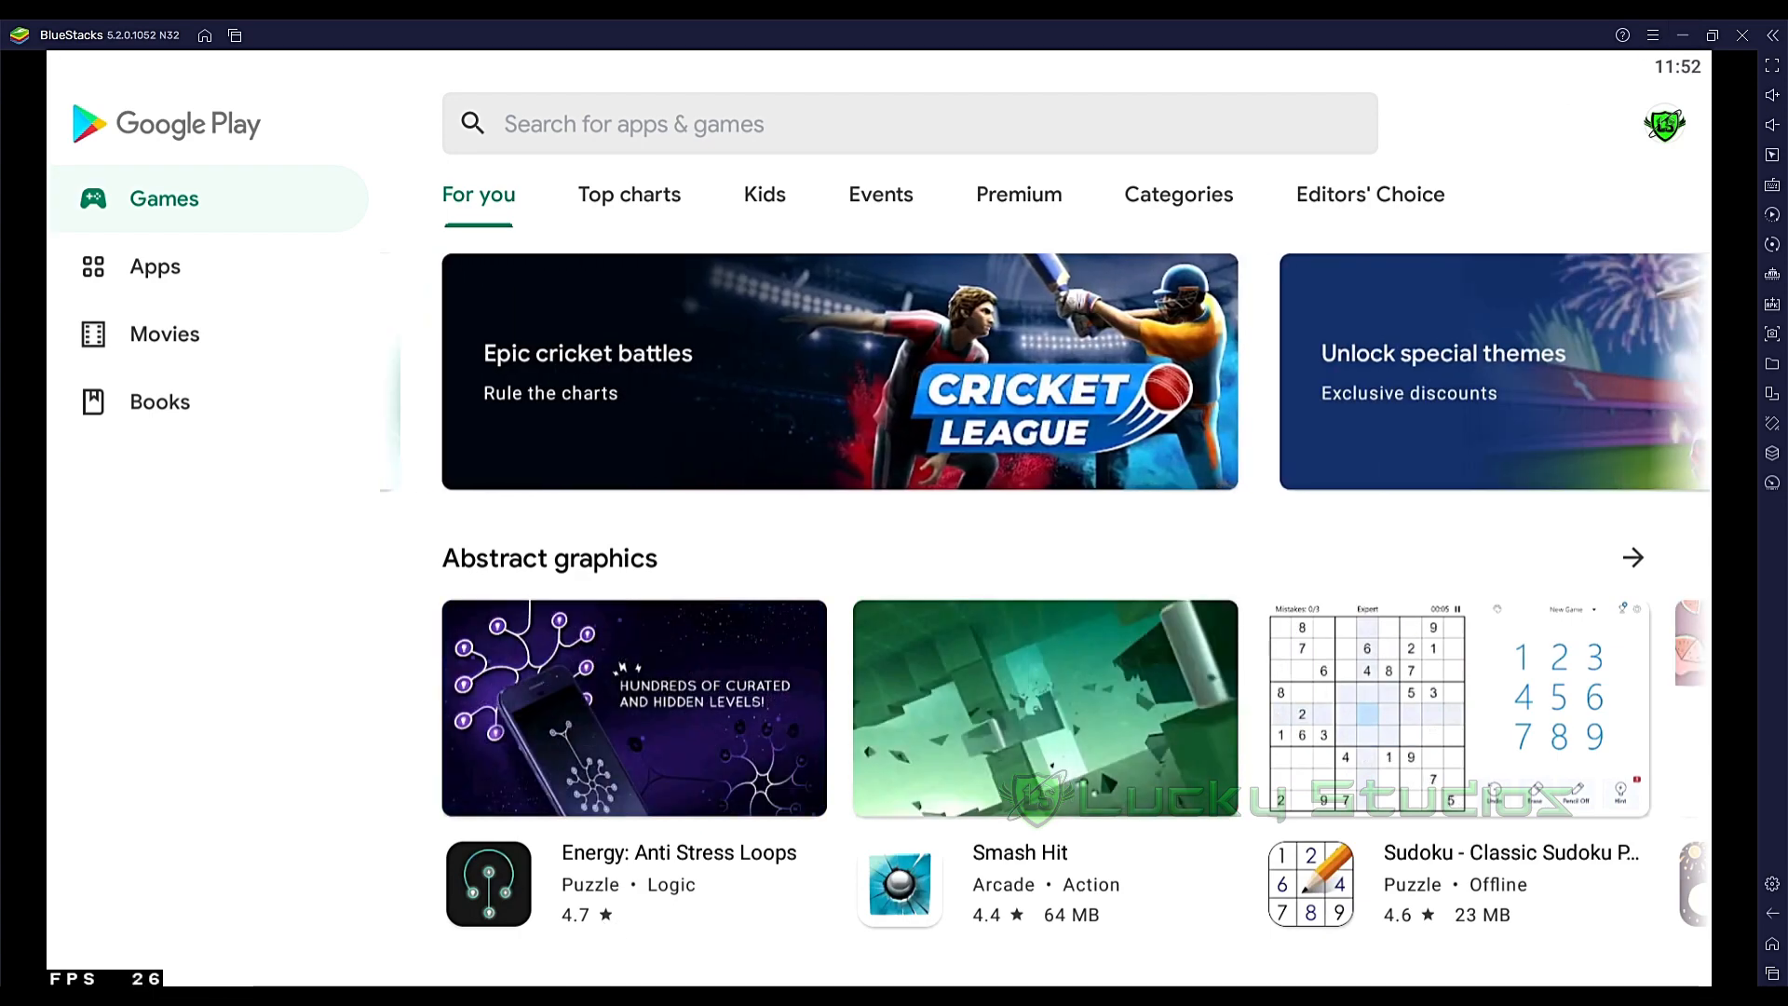
- Switch to File Explorer, open the pubg folder on MultiMedia (D:) and point out the ninjaripper171 and Noesis archives
key("alt+Tab")
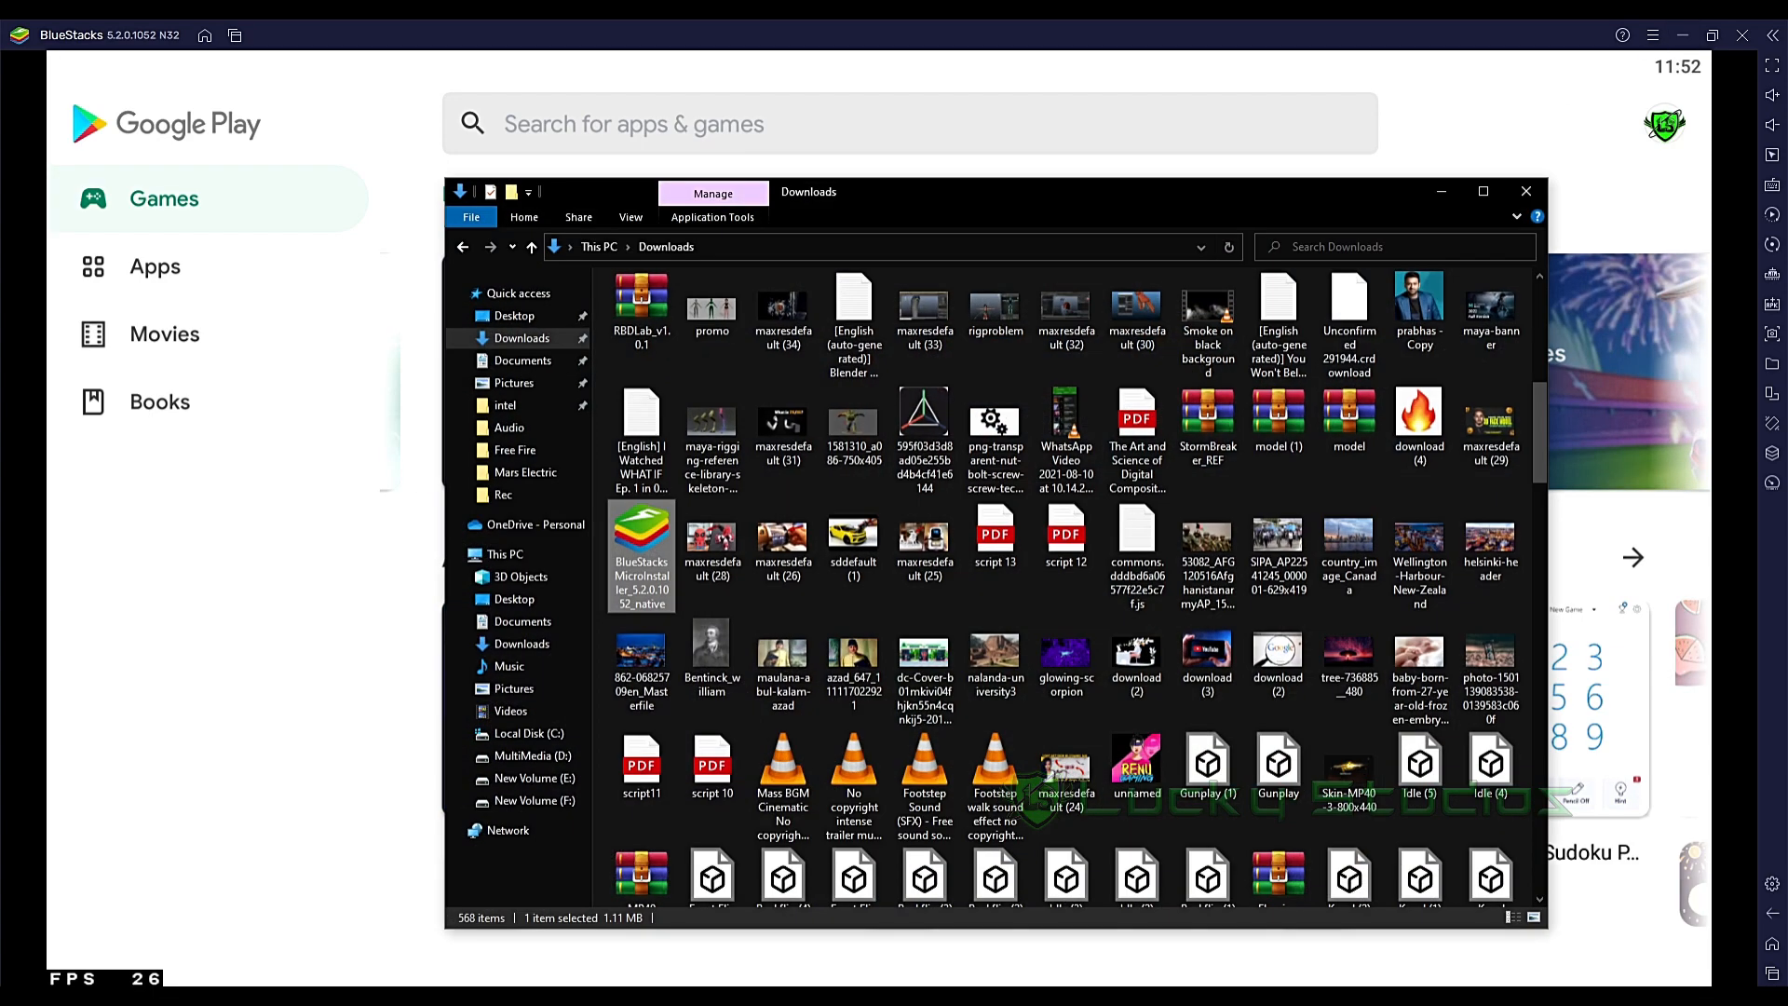
left_click(546, 758)
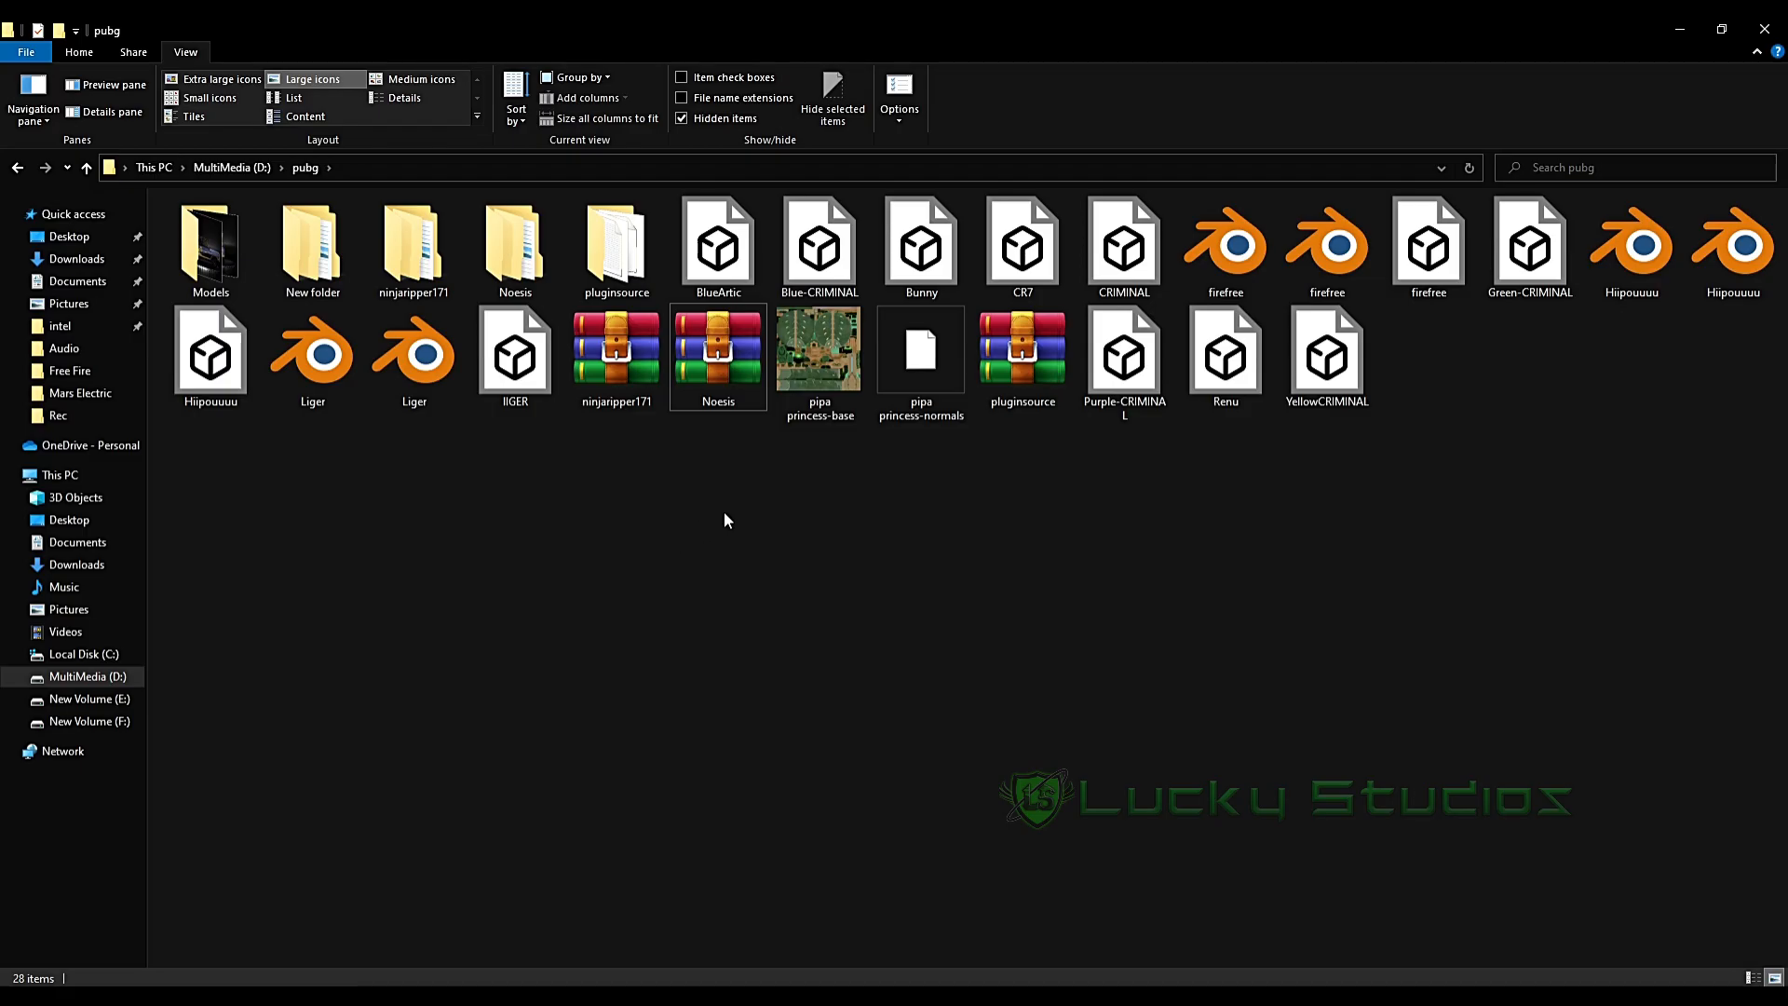
left_click_drag(730, 521, 626, 410)
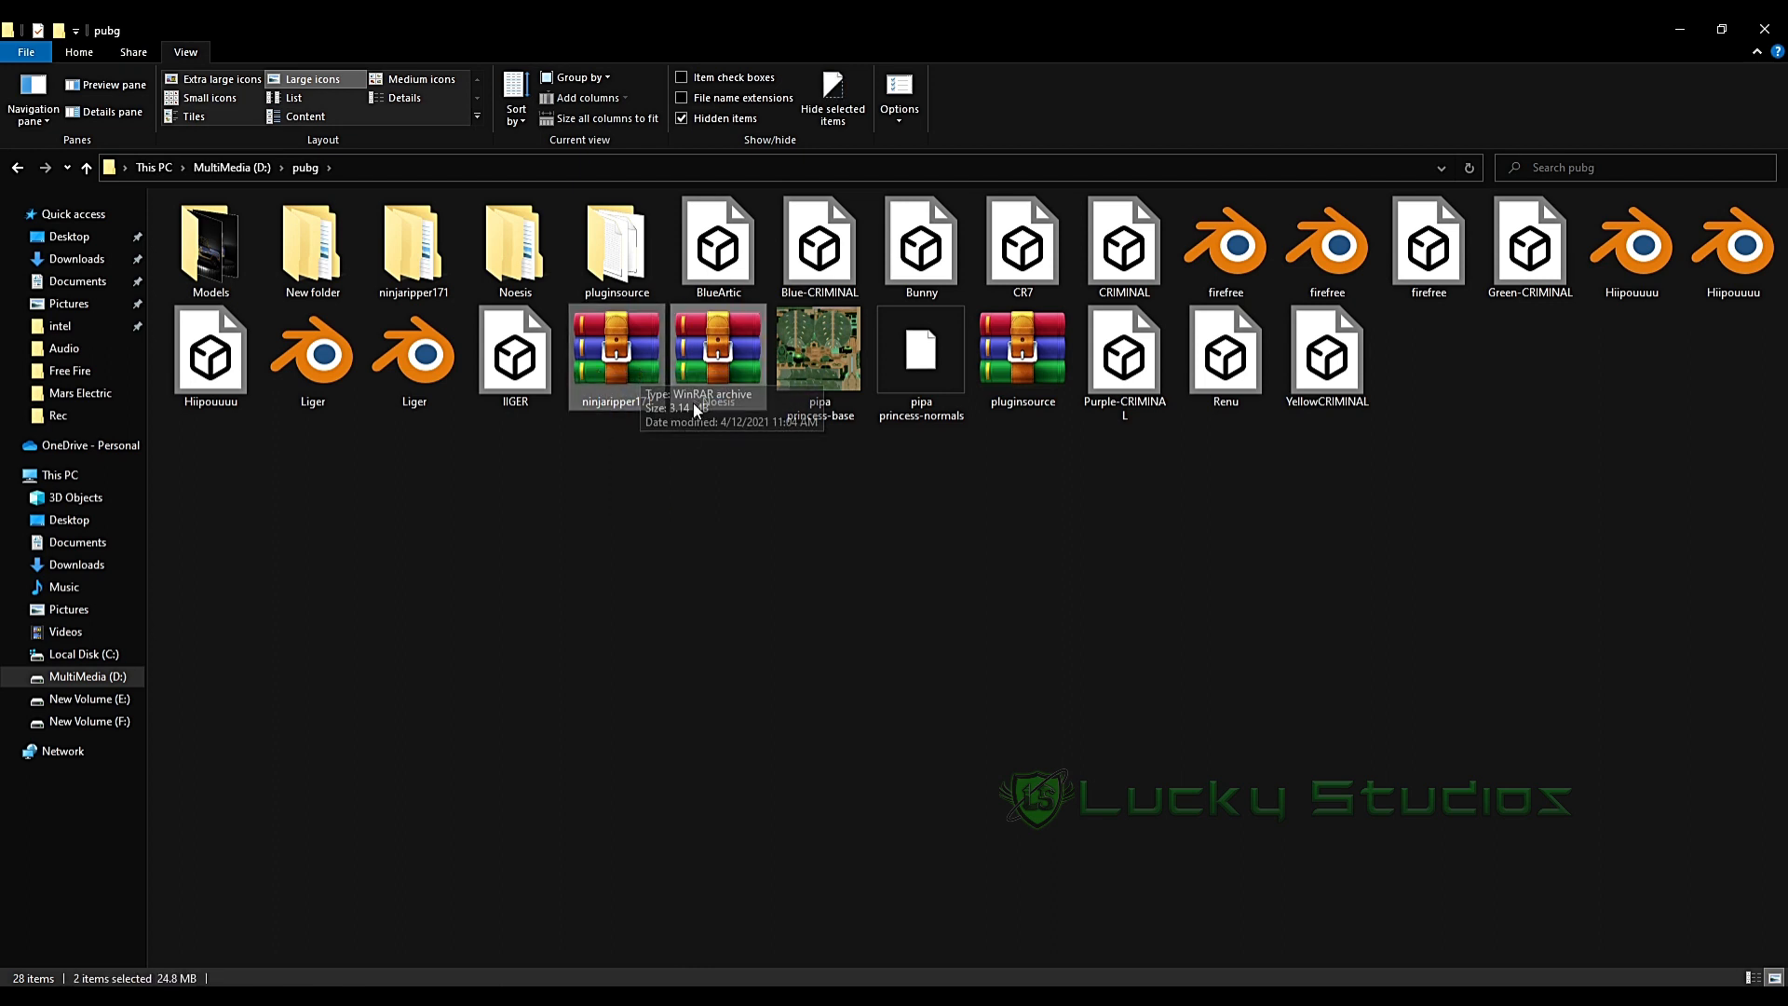
left_click(653, 455)
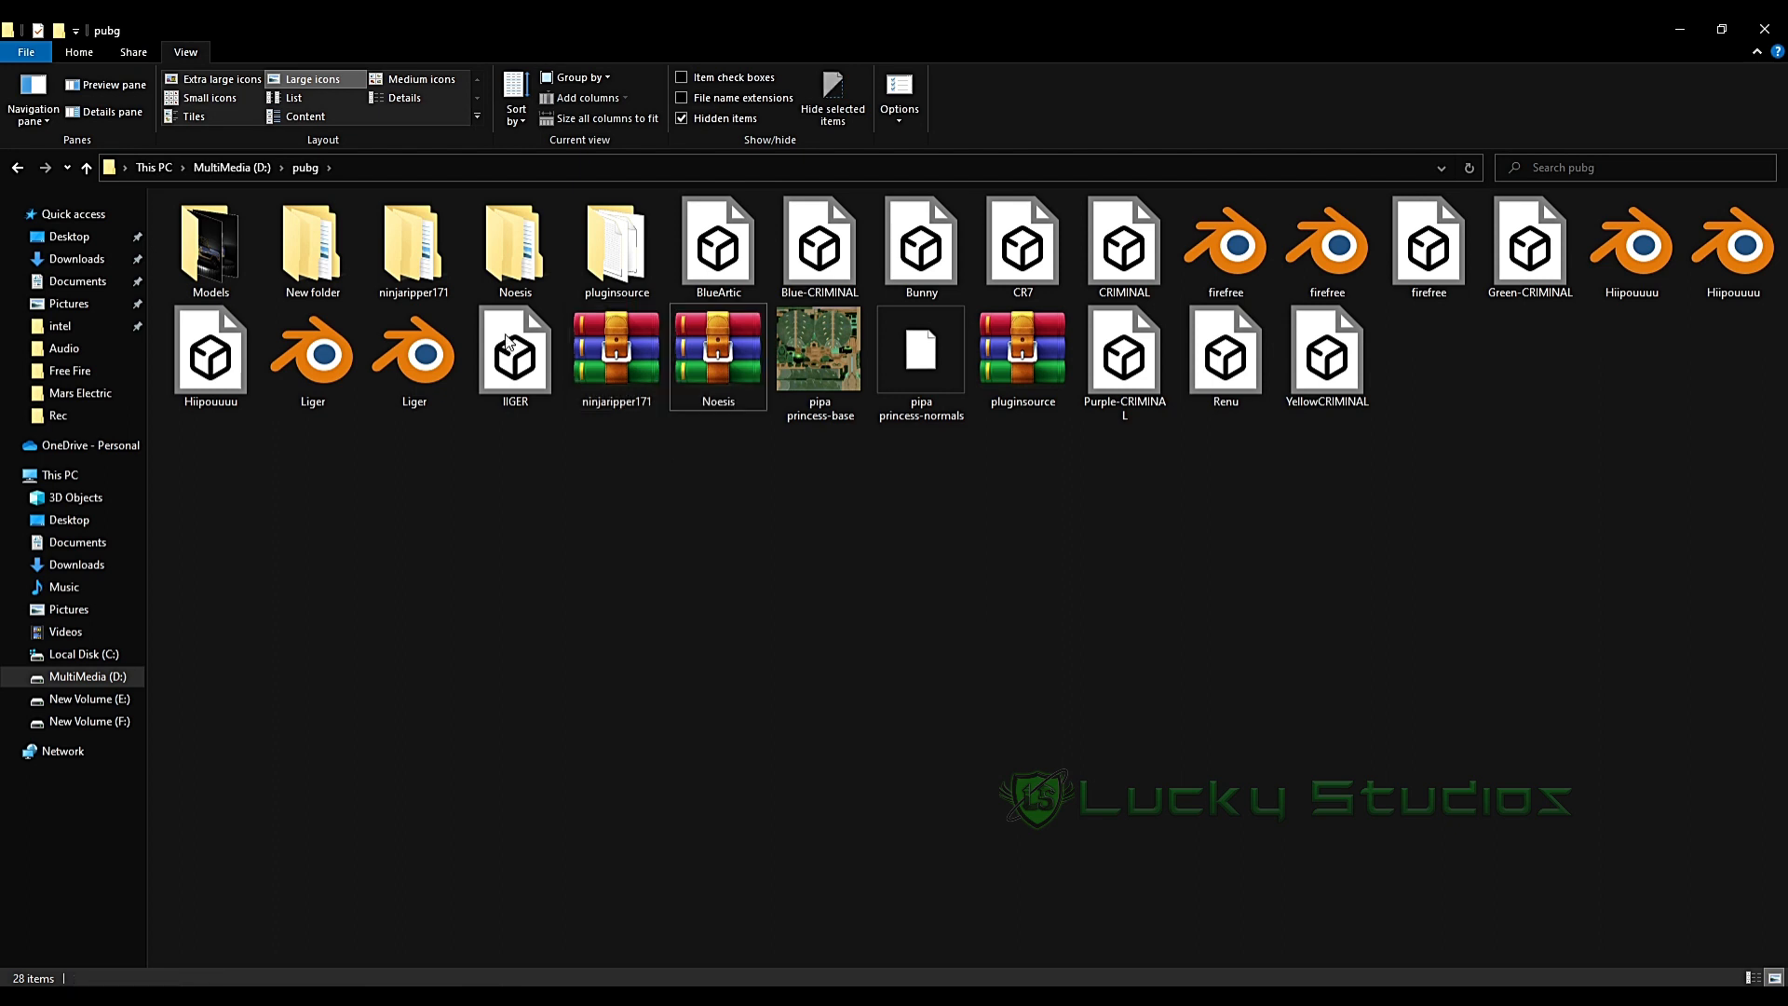
- Run NinjaRipper as administrator from the x64 folder inside ninjaripper171\ninjaripper1.7.1
double_click(422, 259)
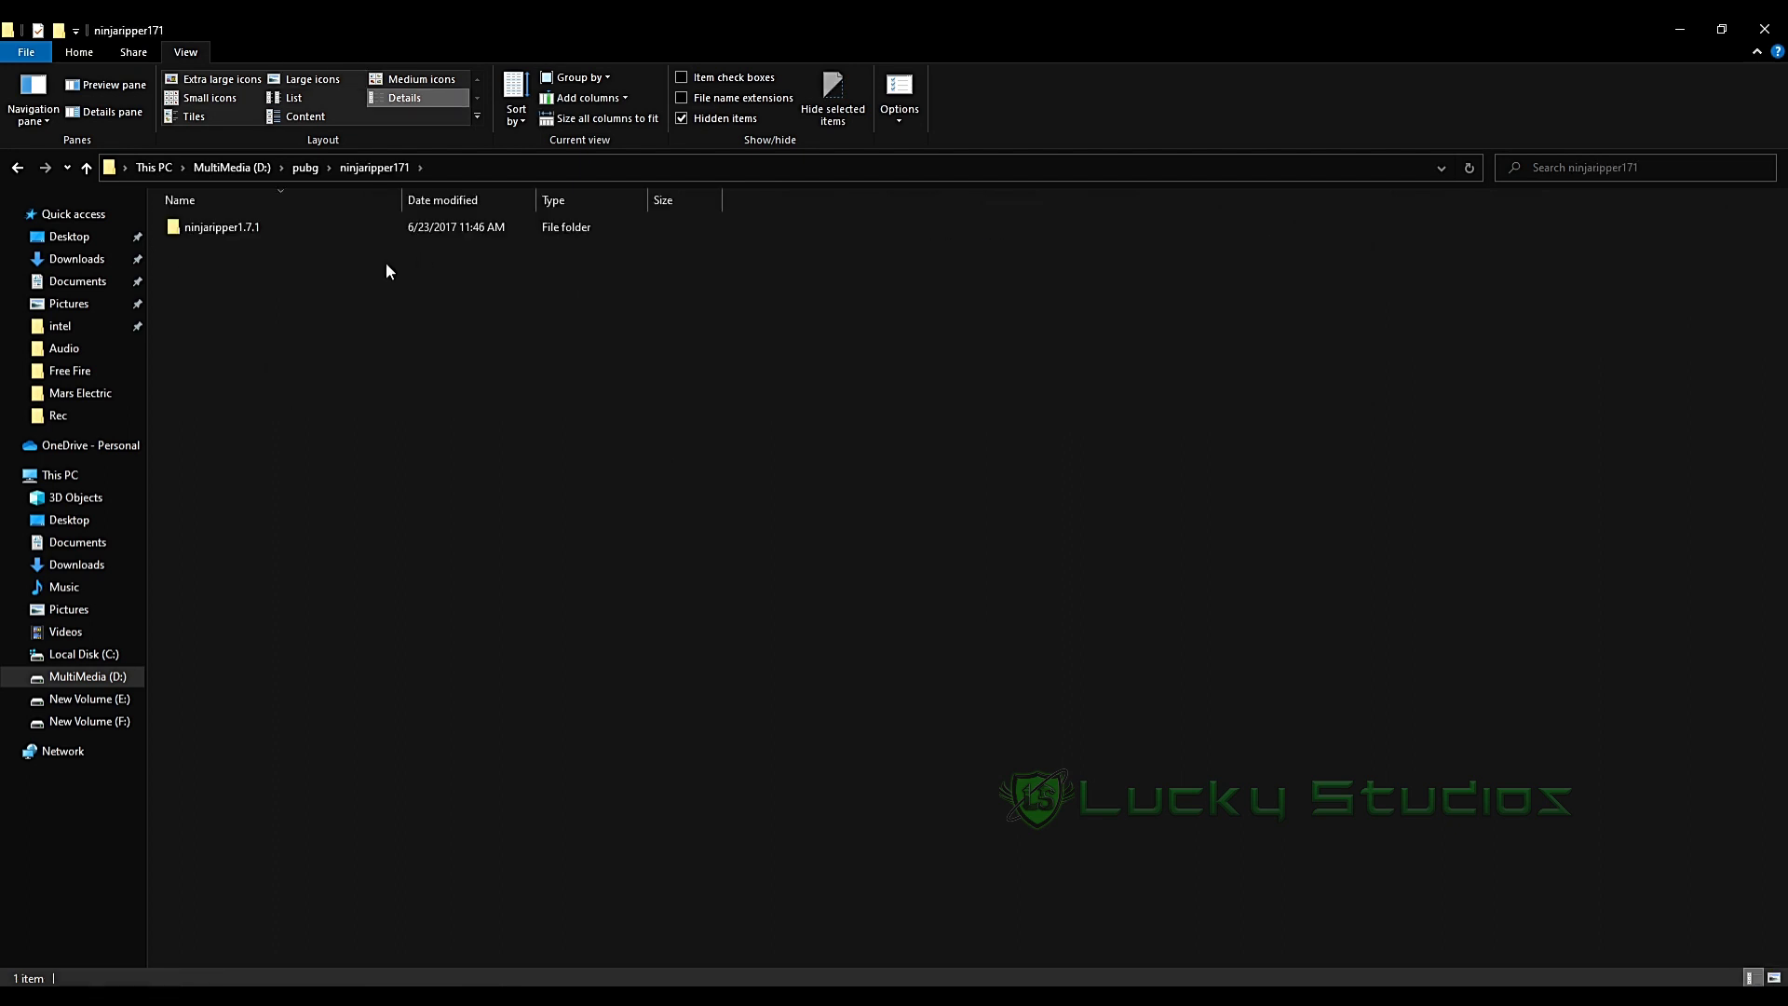
double_click(273, 227)
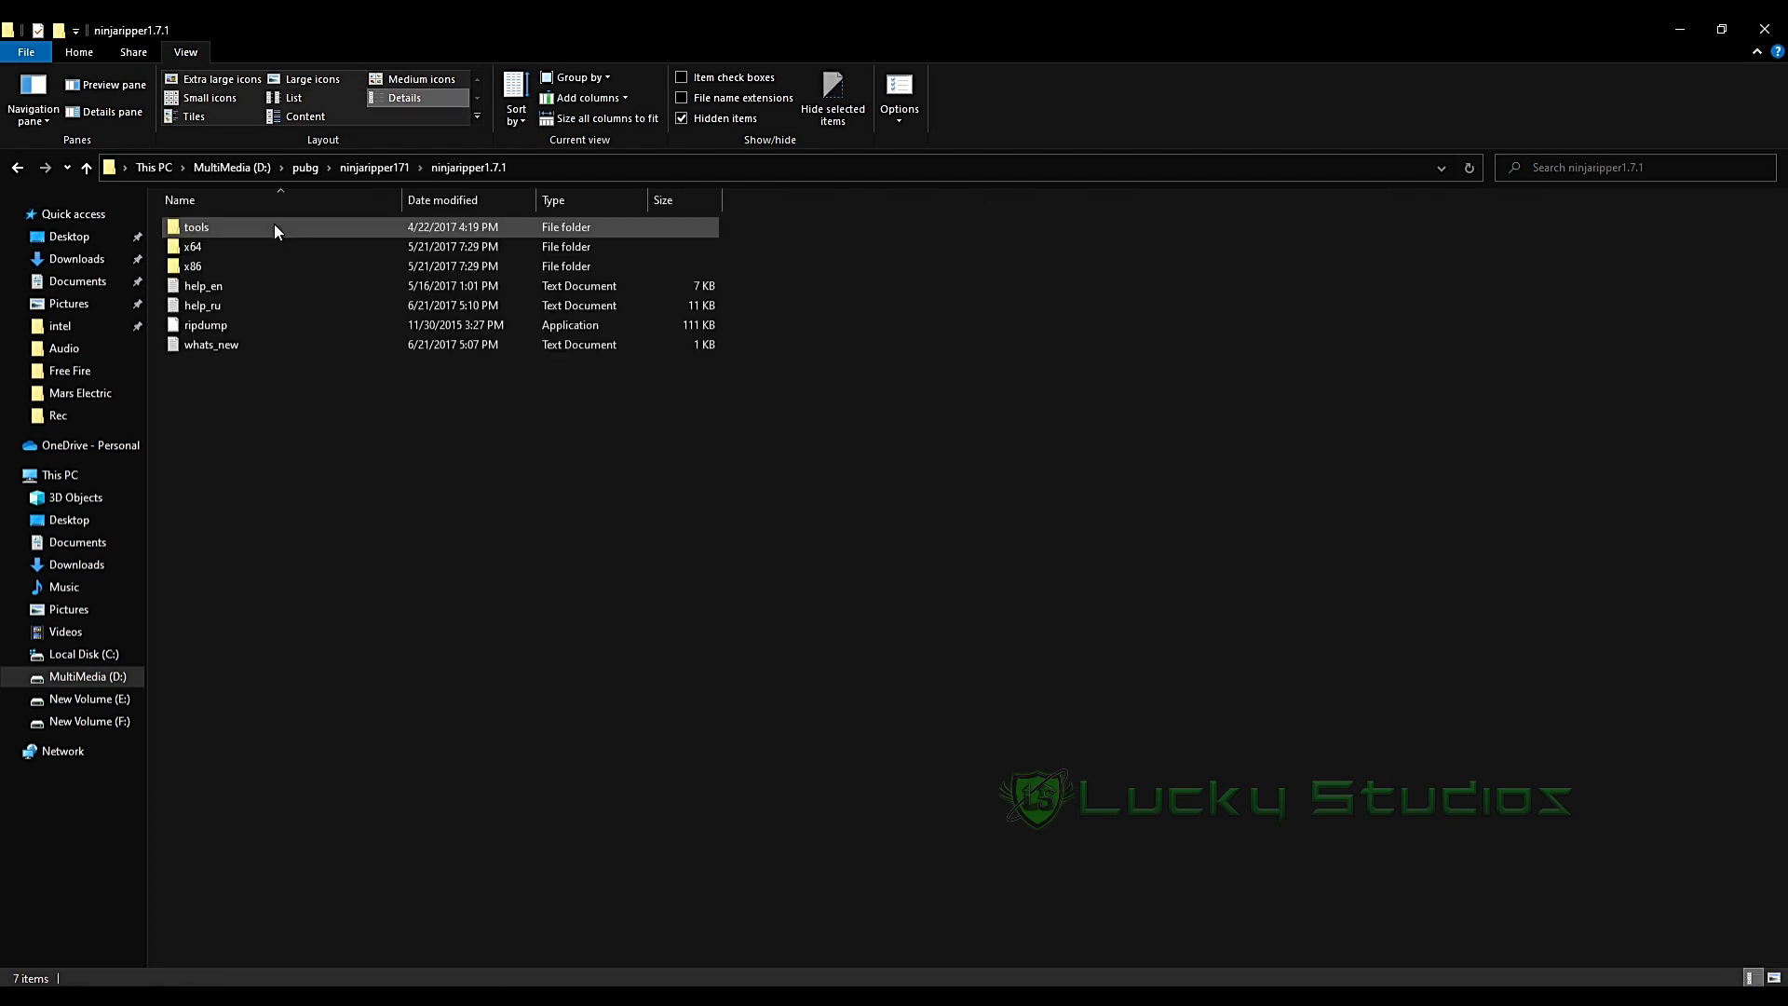
double_click(215, 244)
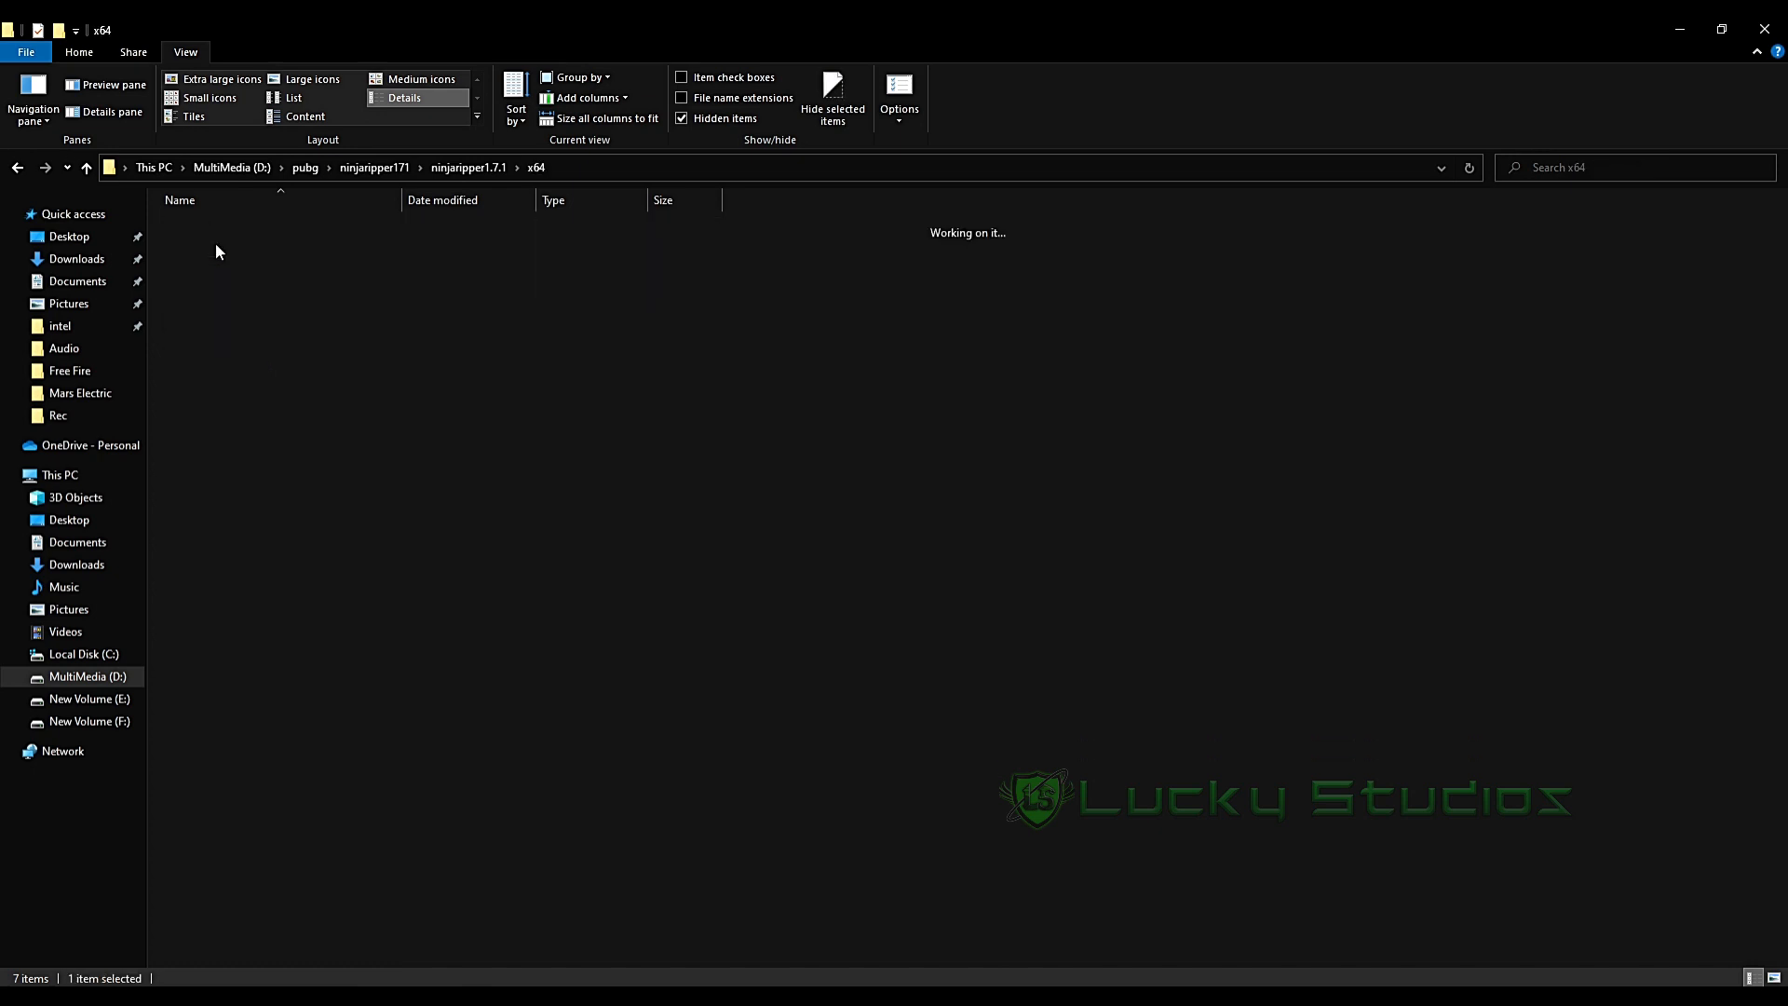
left_click_drag(265, 332, 211, 290)
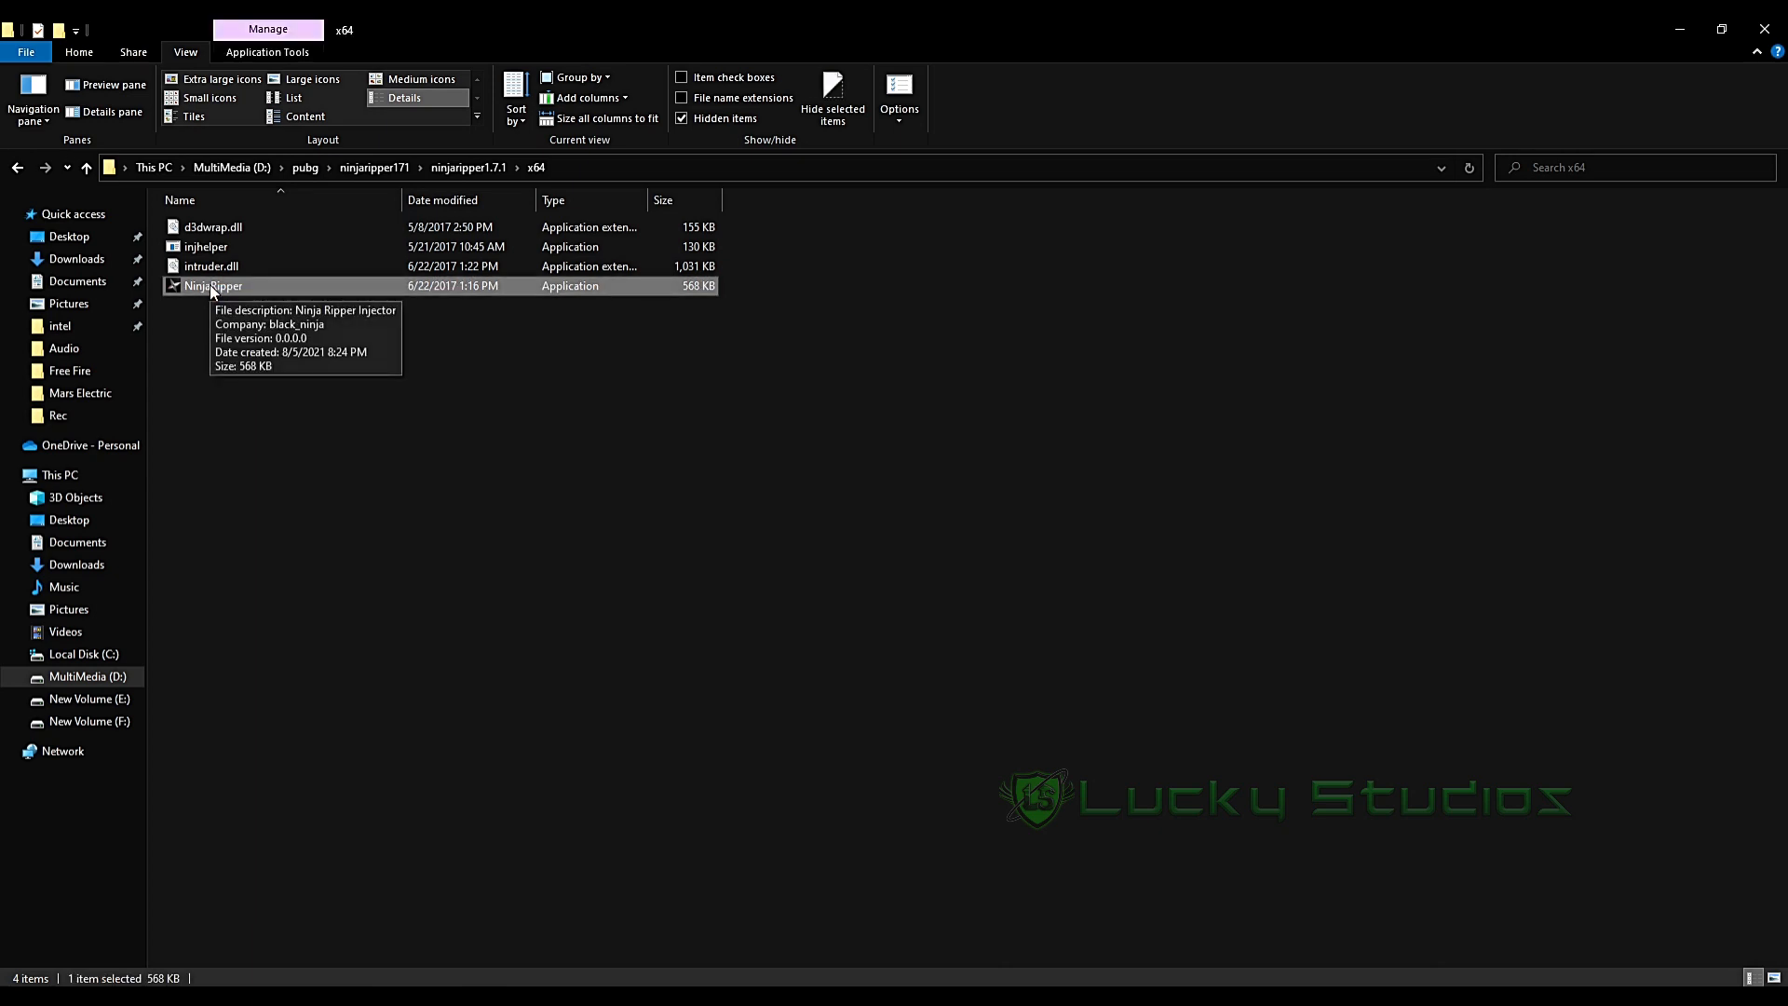
right_click(210, 288)
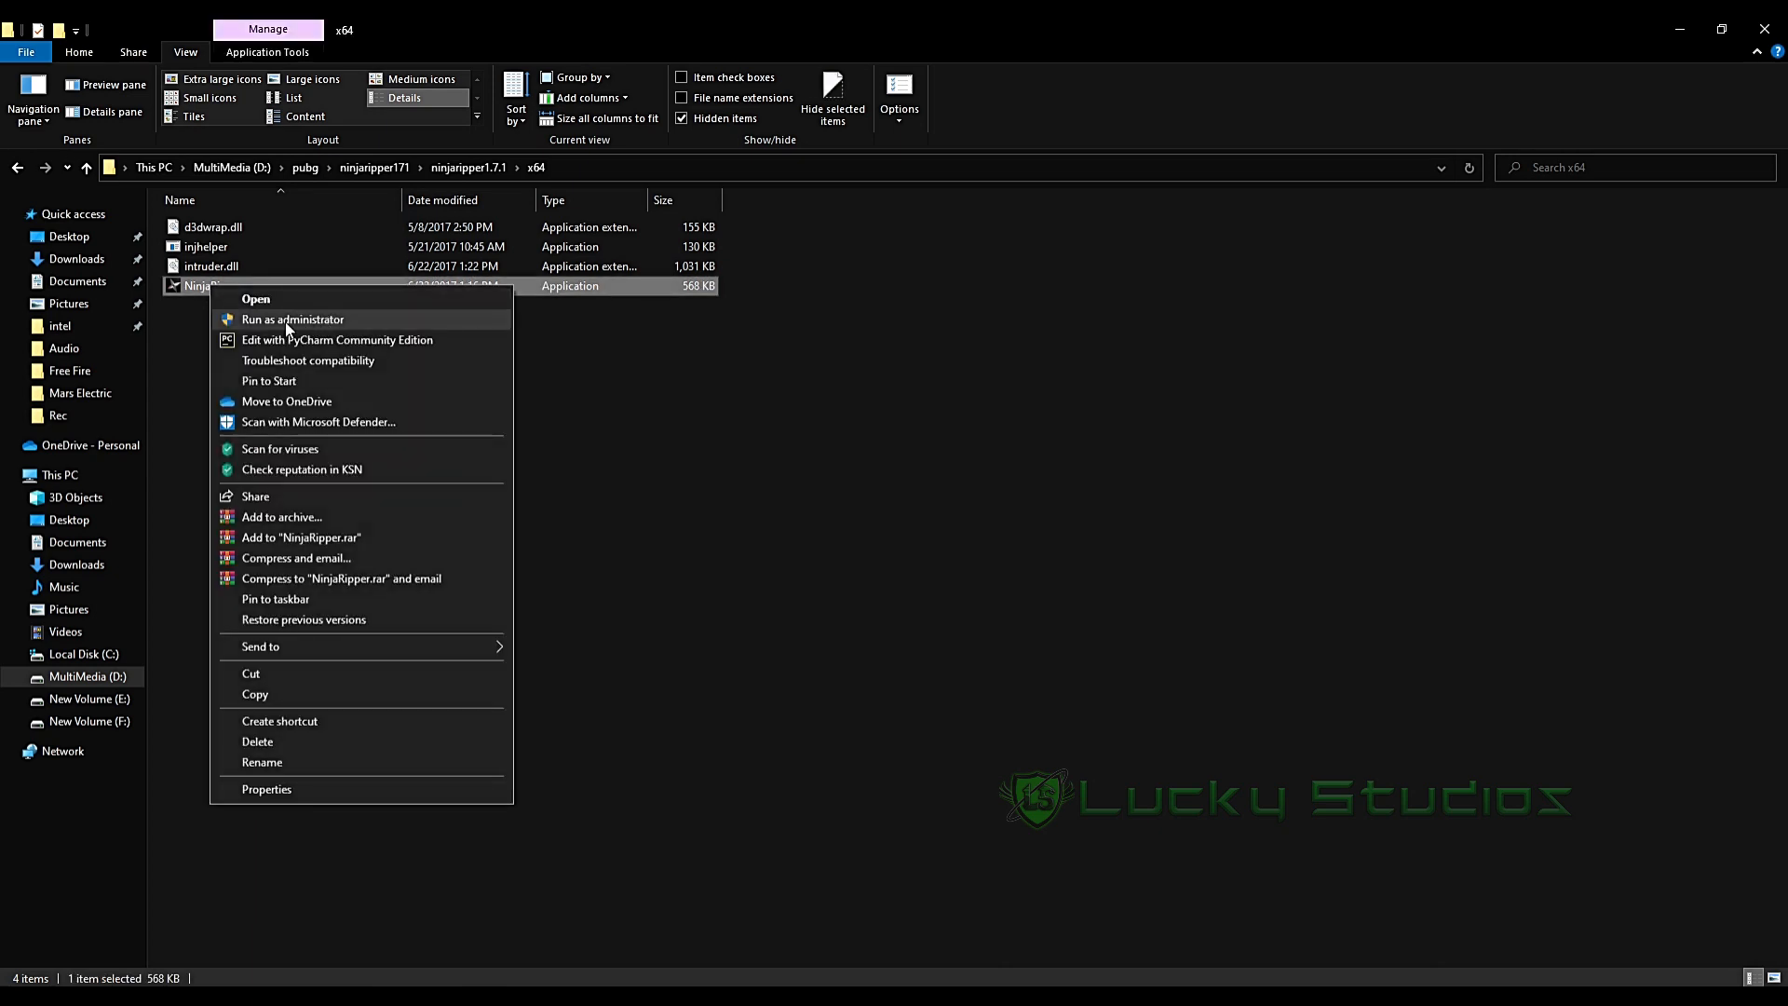
left_click(327, 321)
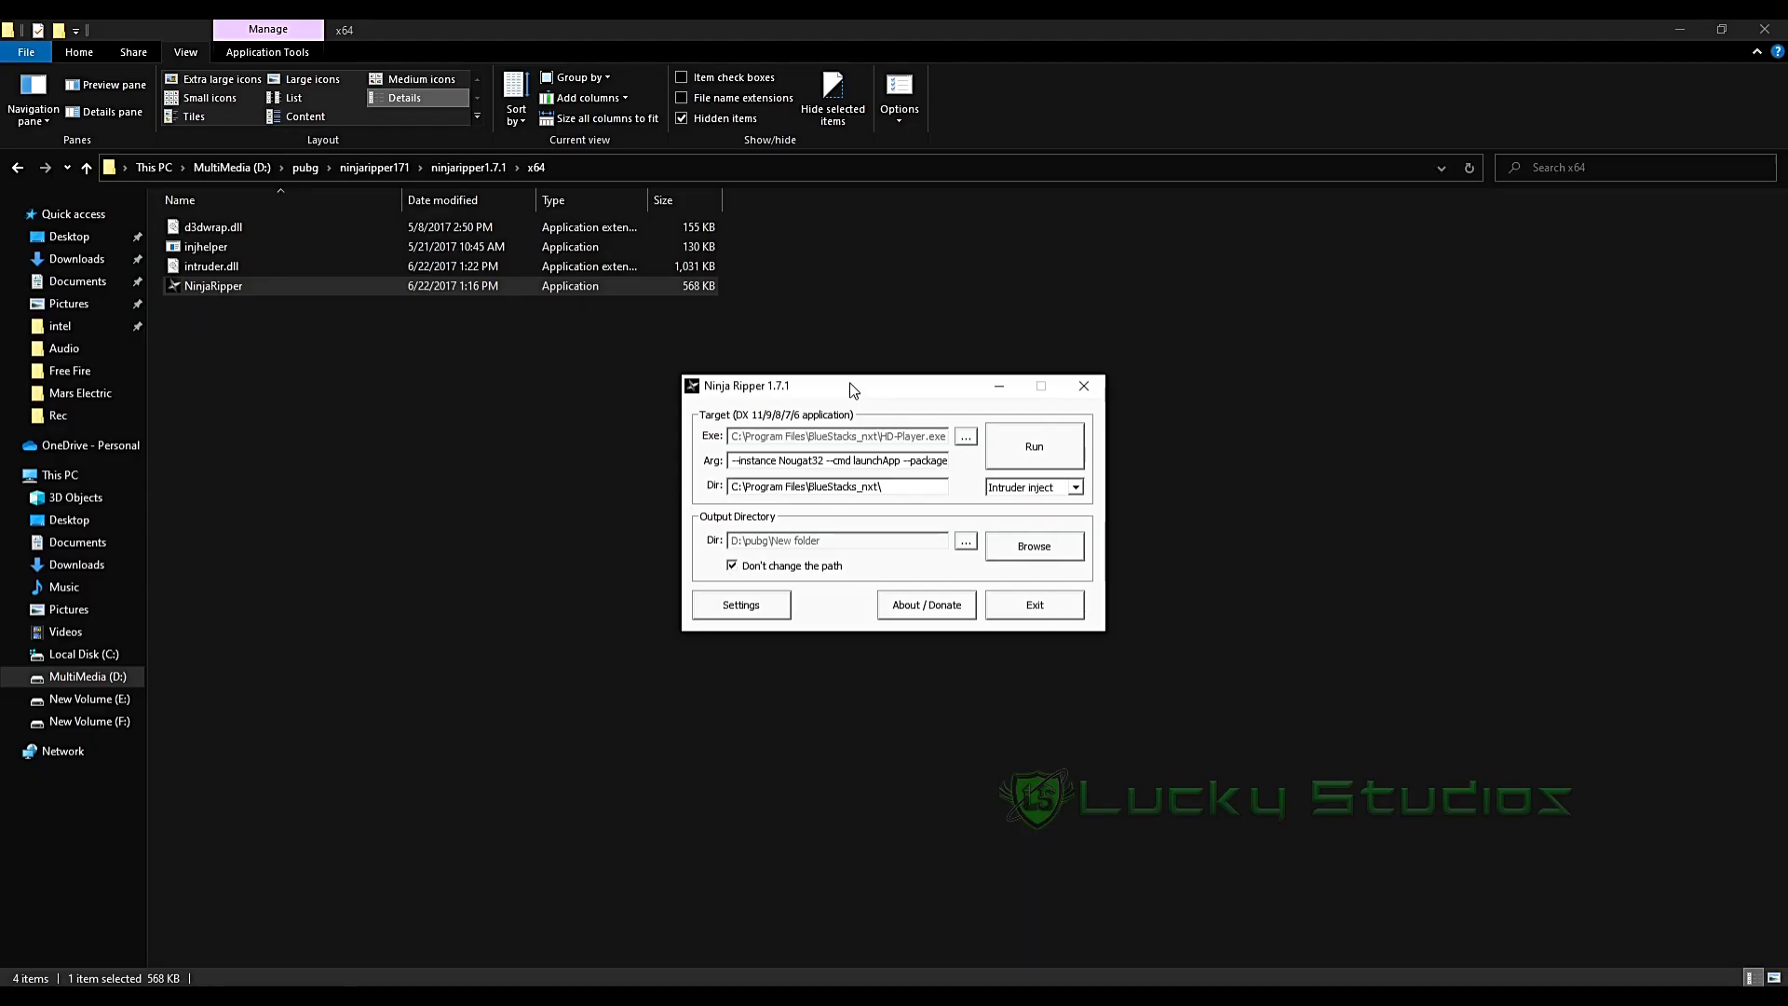
- Browse the BlueStacks_nxt program folder for the HD-Player executable as Ninja Ripper's target, leaving the file picker without choosing a file
left_click_drag(846, 388, 813, 450)
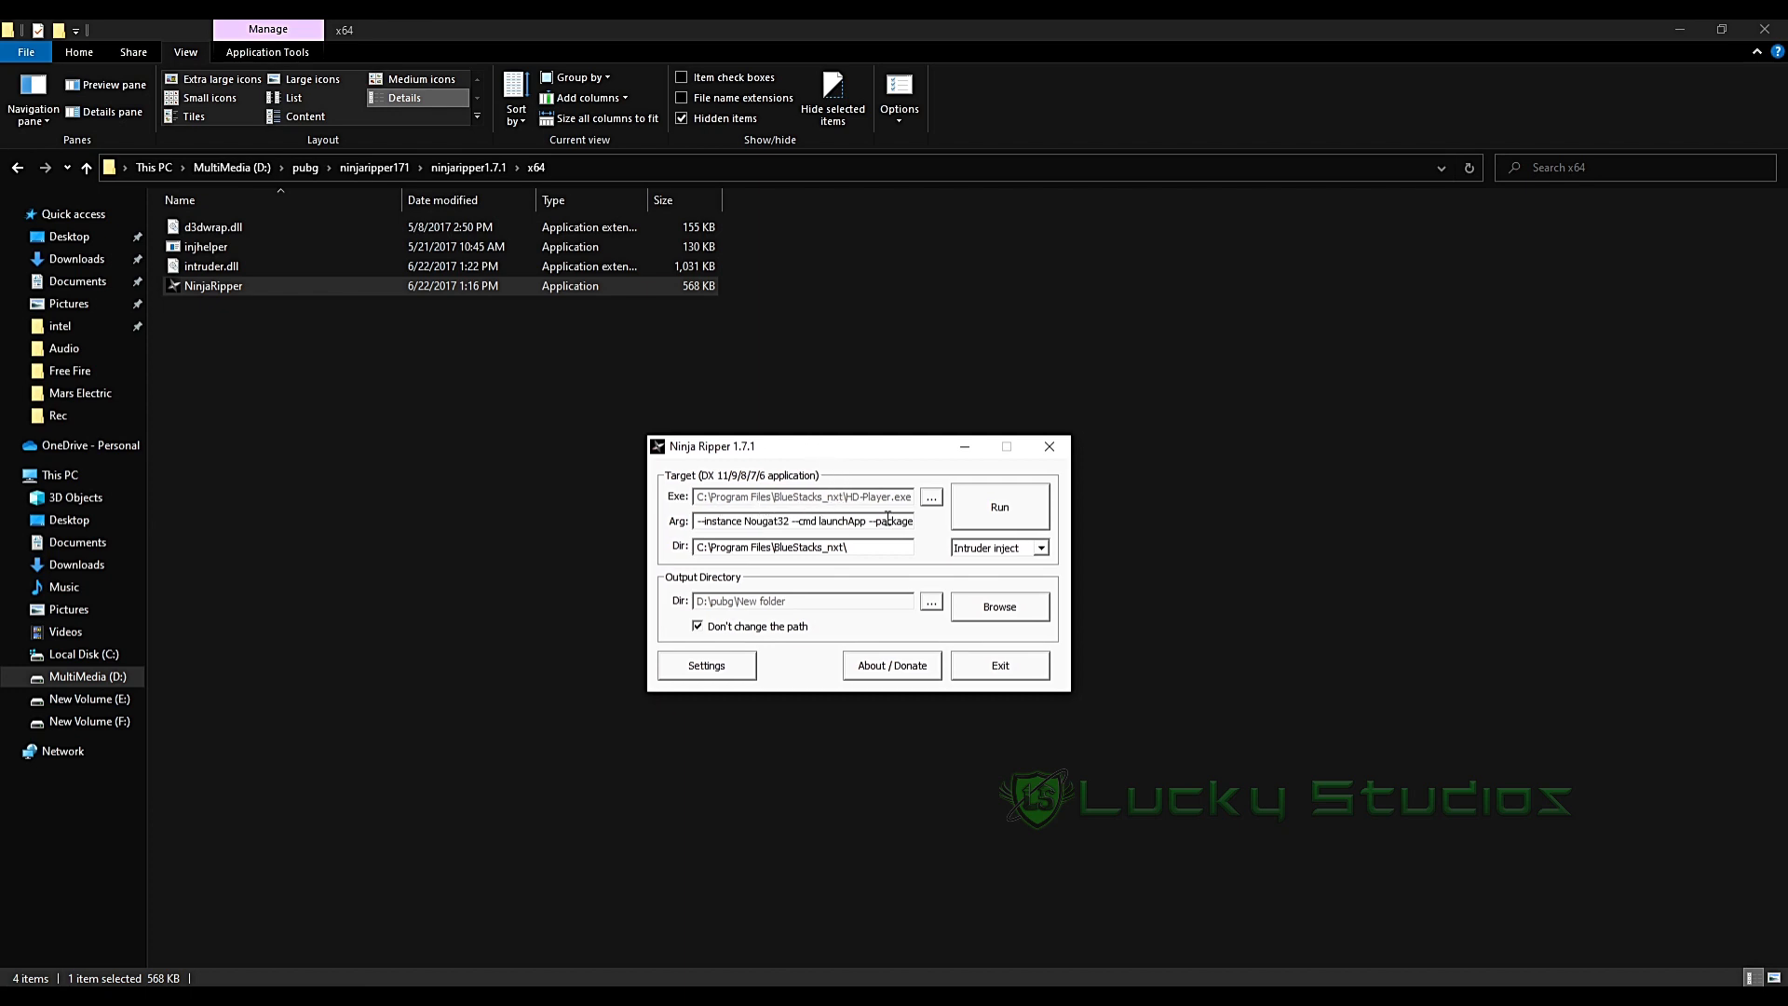
left_click(937, 504)
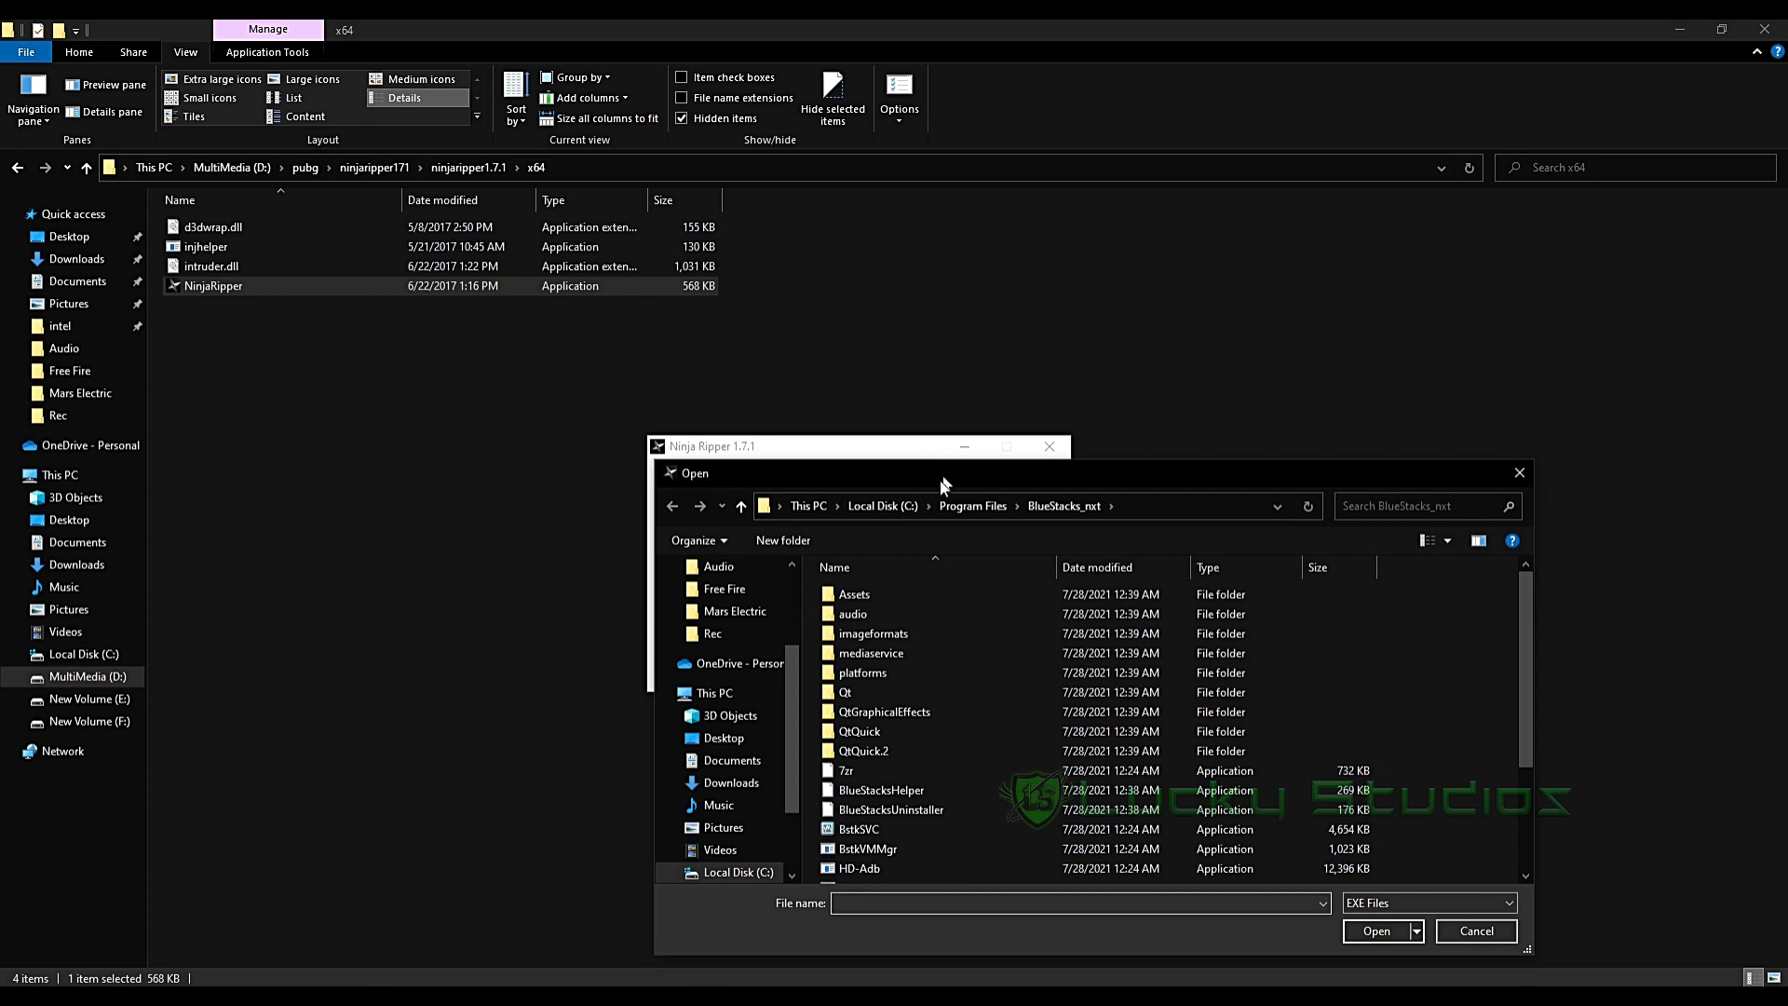
left_click_drag(942, 474, 794, 276)
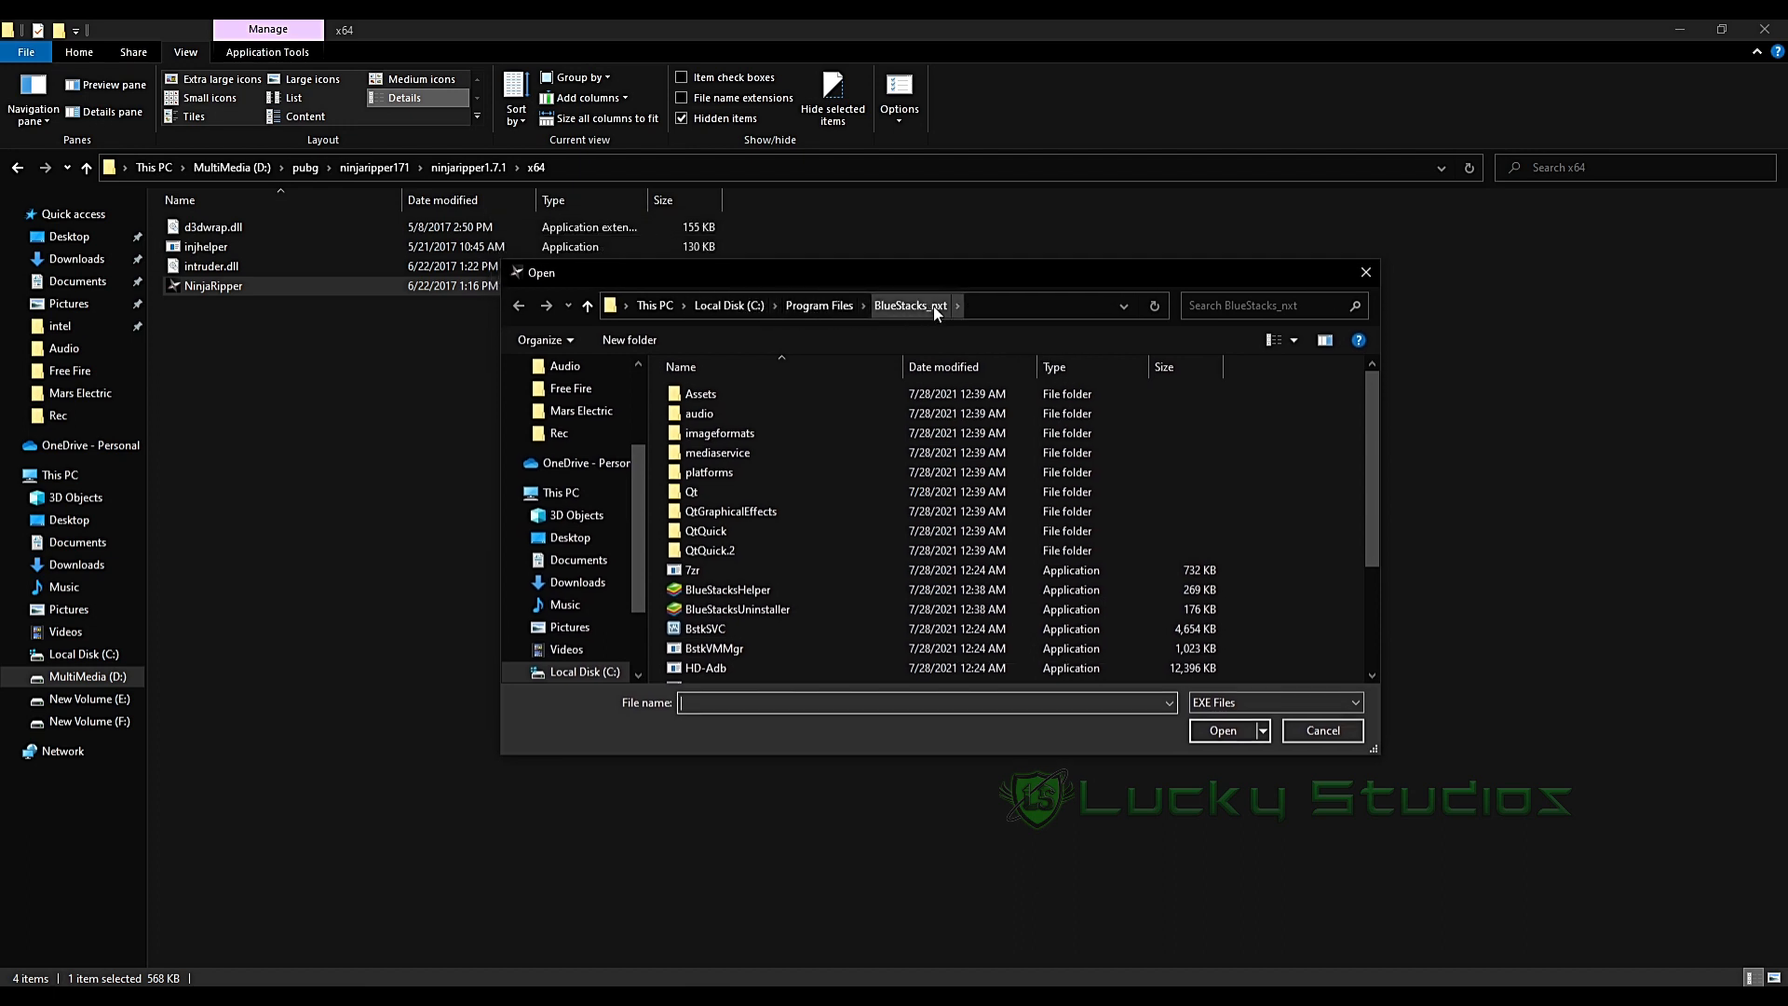
scroll(912, 468, "down", 3)
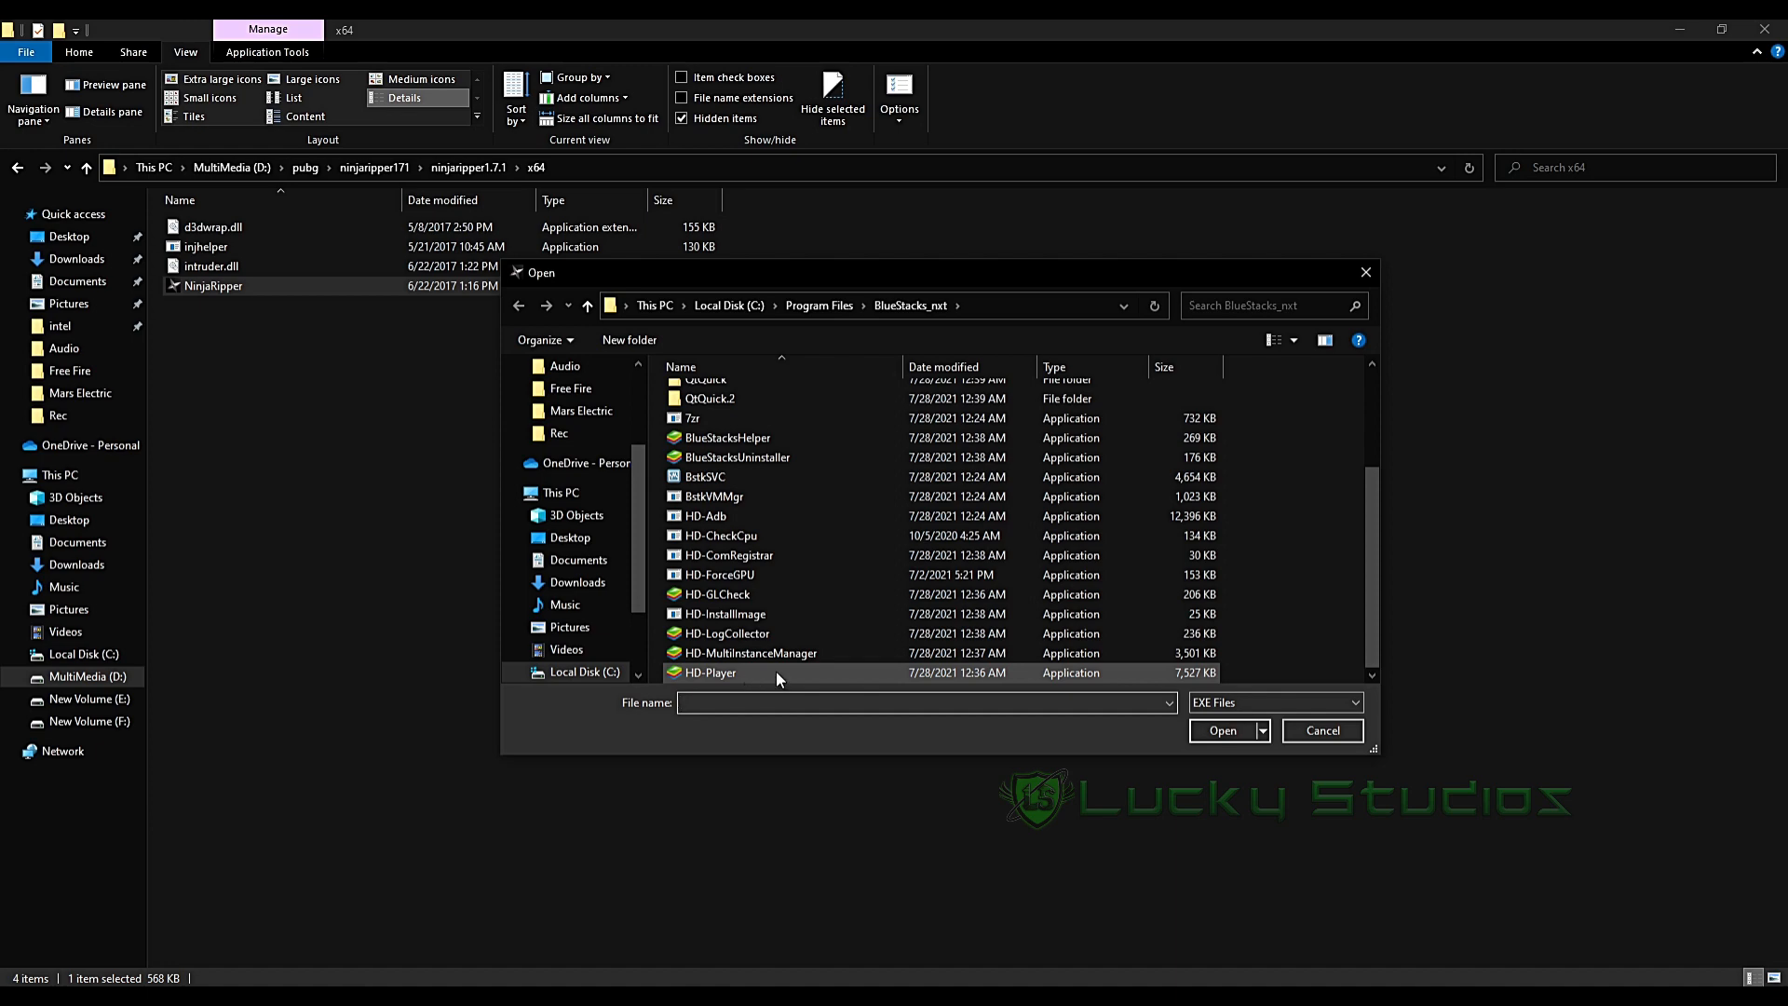
left_click(1312, 733)
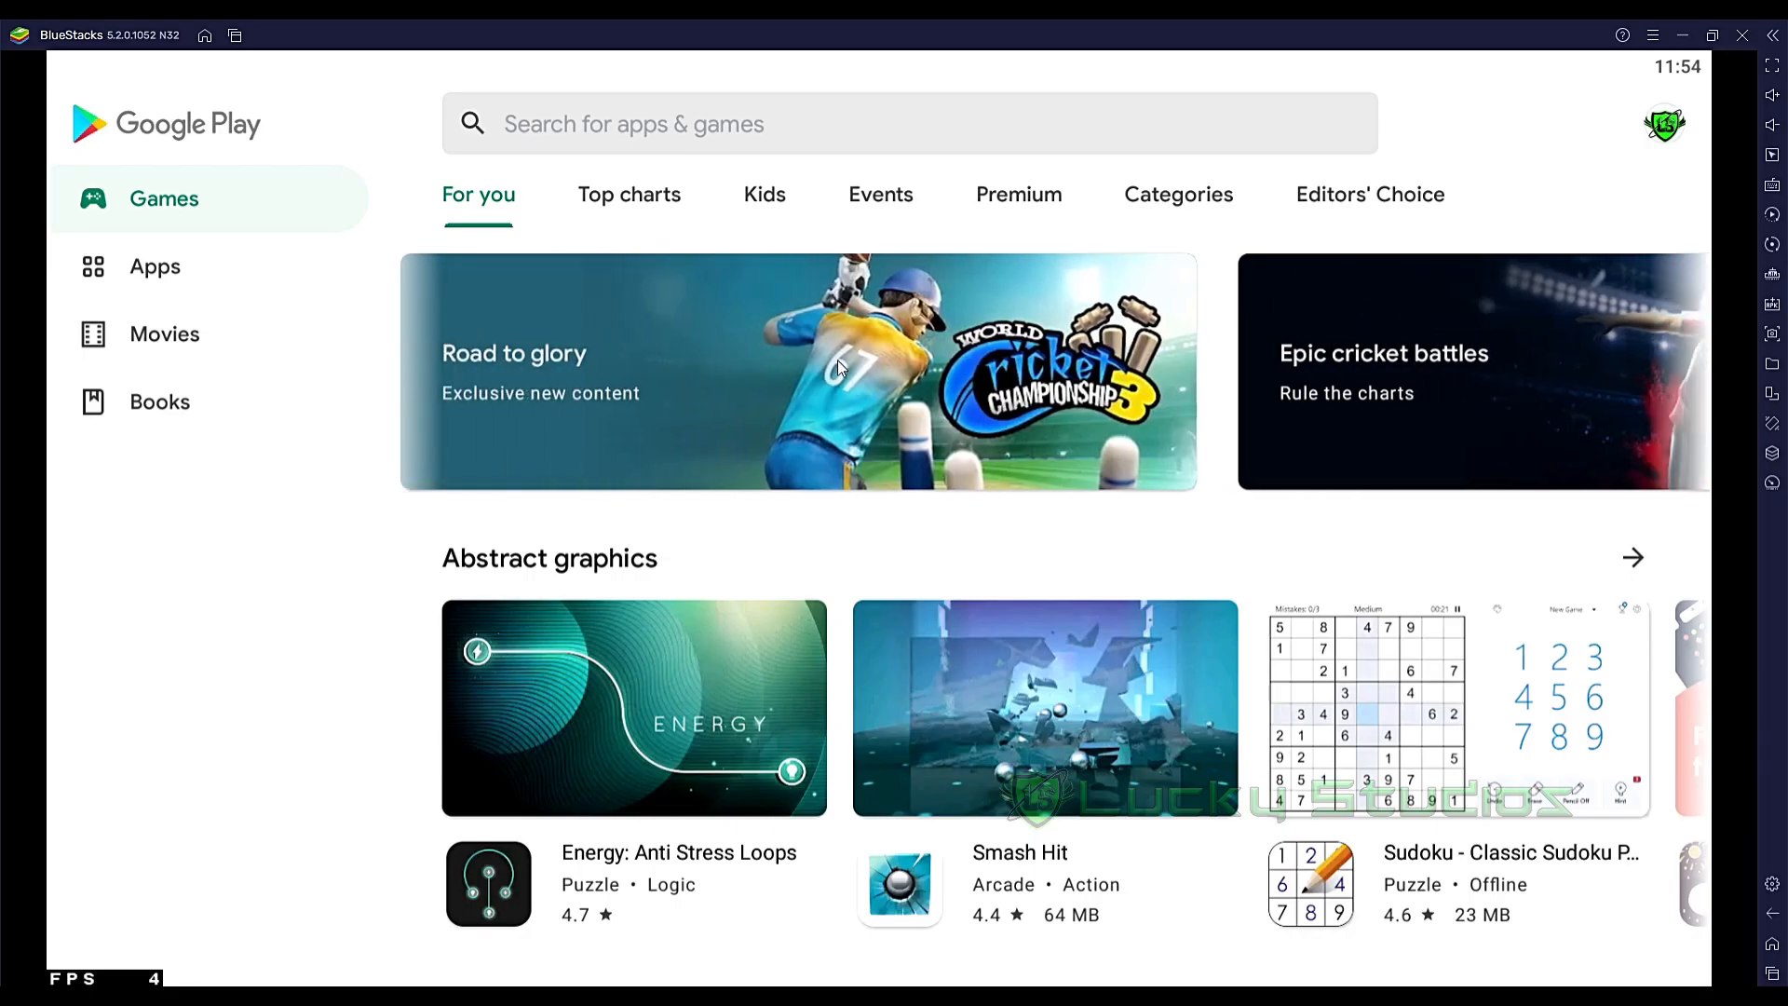
- Search the Play Store for "firefree" to check Free Fire's install status, and leave the results
left_click(659, 149)
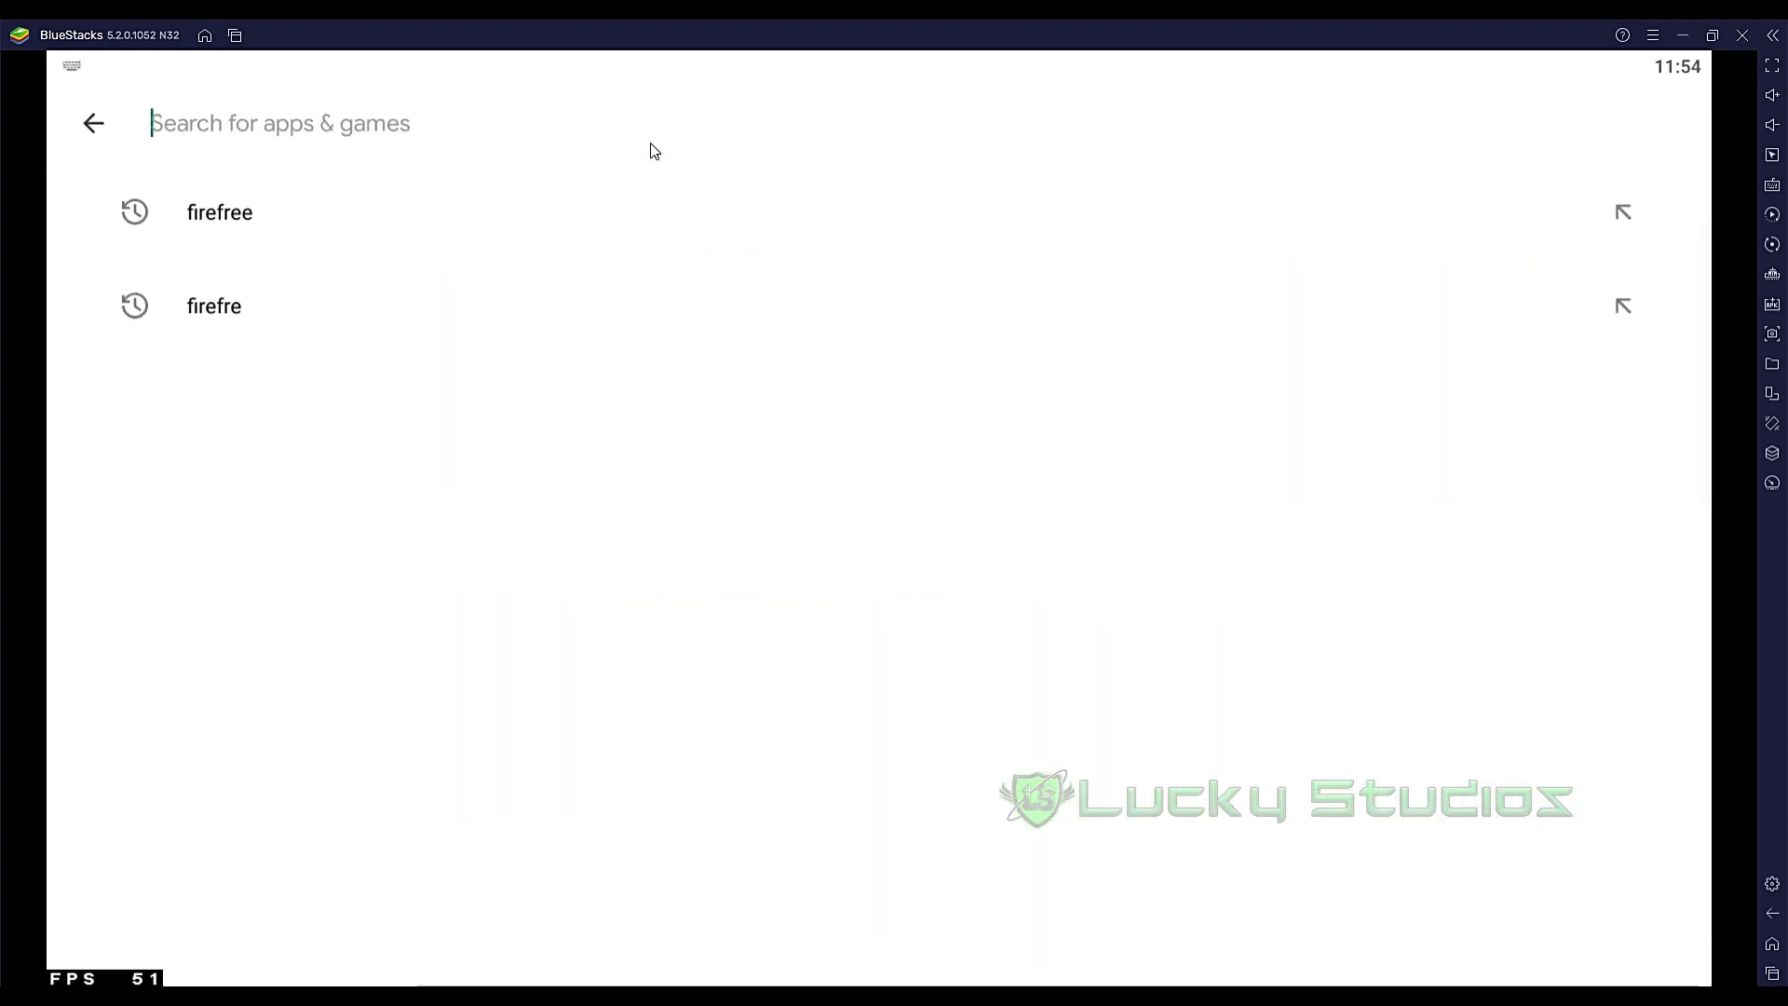
left_click(248, 213)
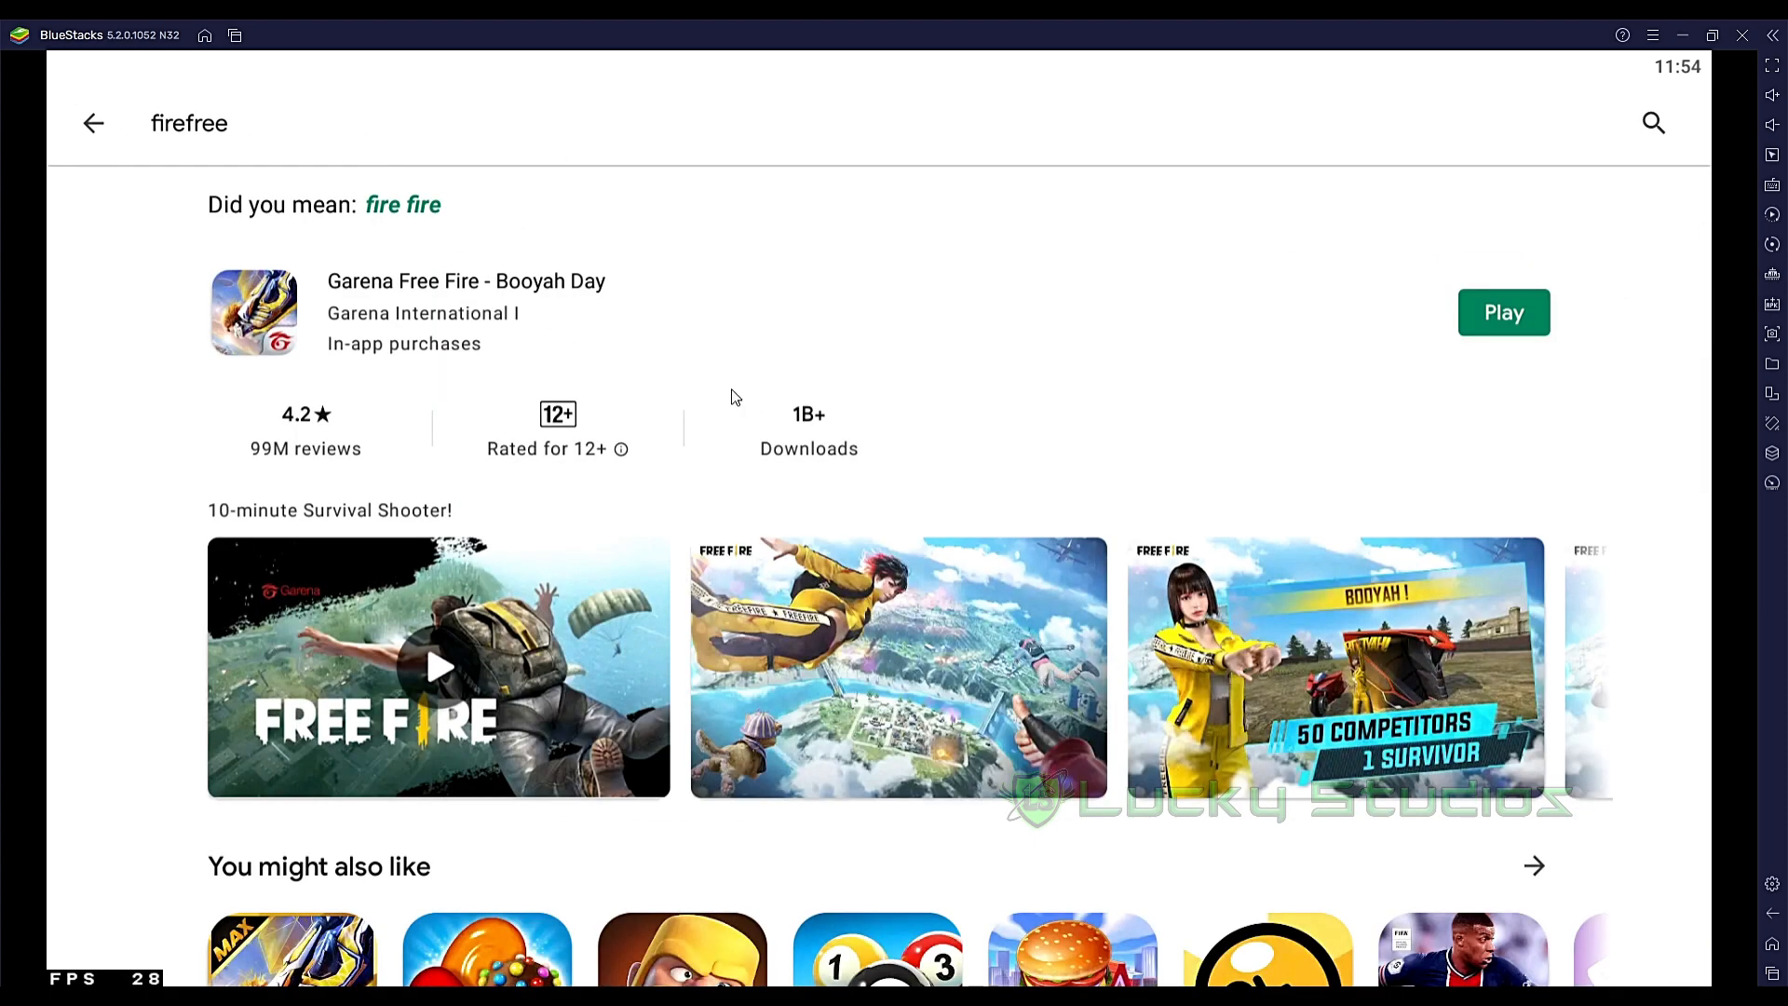
left_click(93, 125)
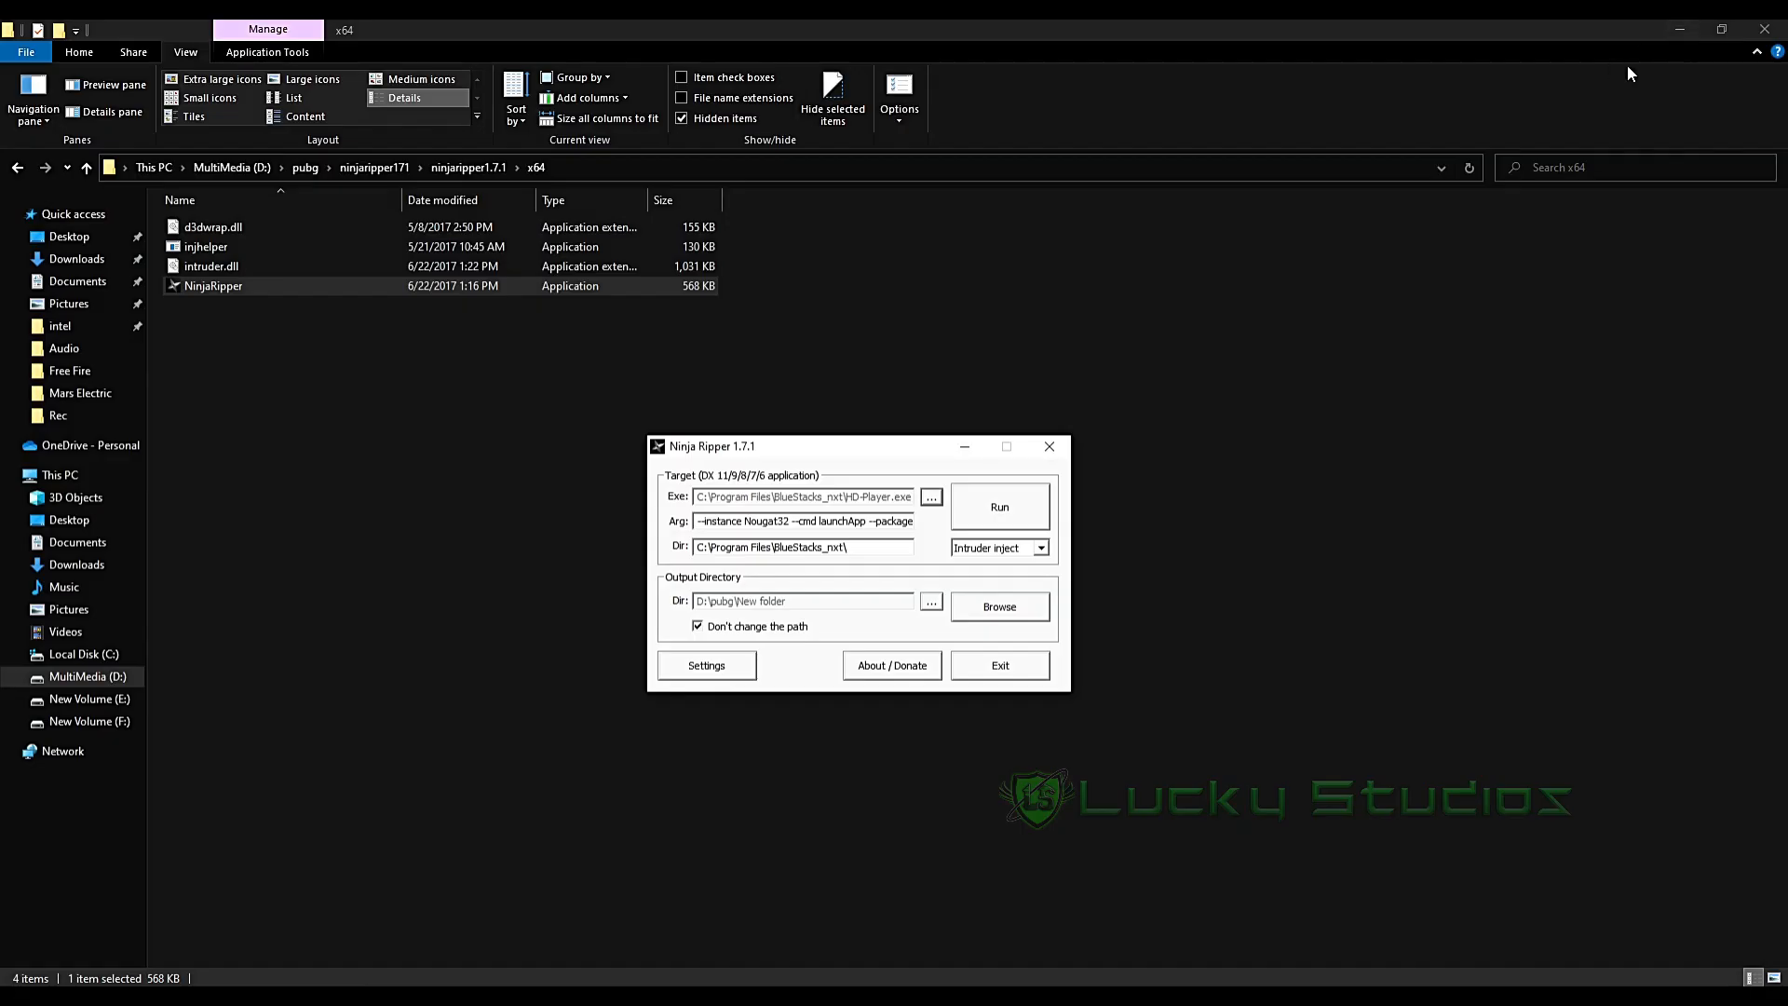
- Minimize File Explorer, Streamlabs OBS and the remaining open windows to expose the desktop behind Ninja Ripper
left_click(1683, 30)
left_click(1682, 31)
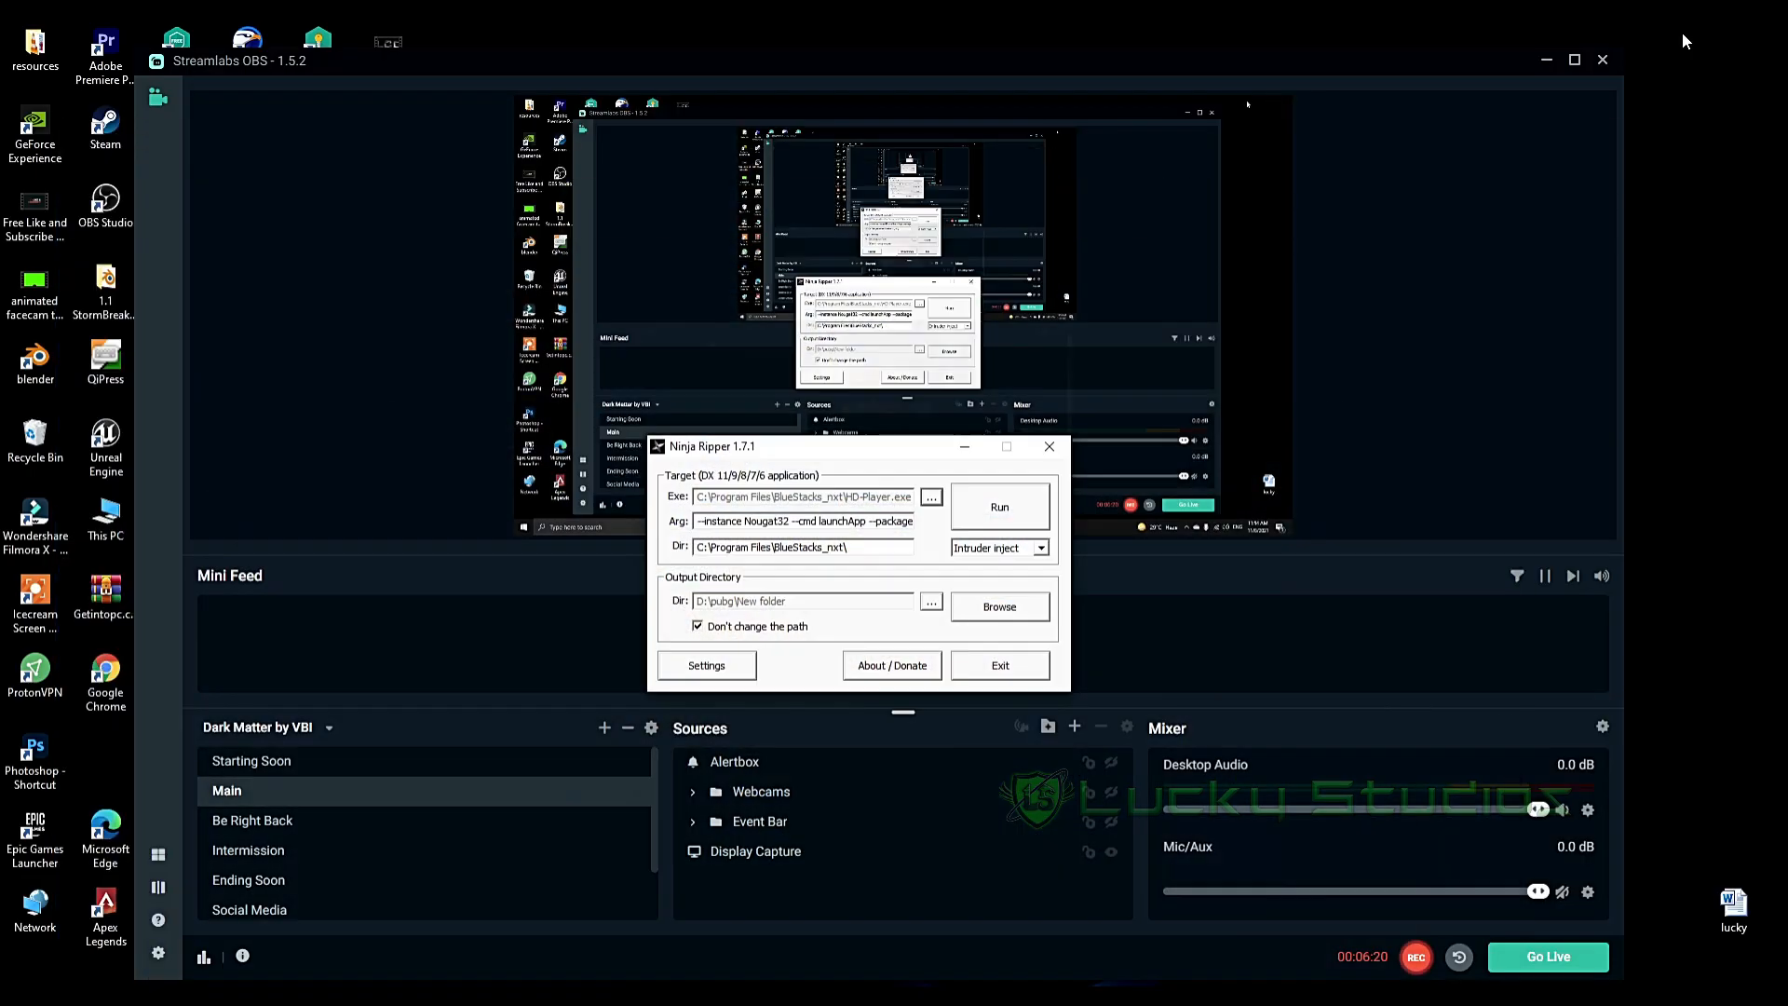
left_click(1547, 67)
left_click(1547, 60)
left_click(1212, 194)
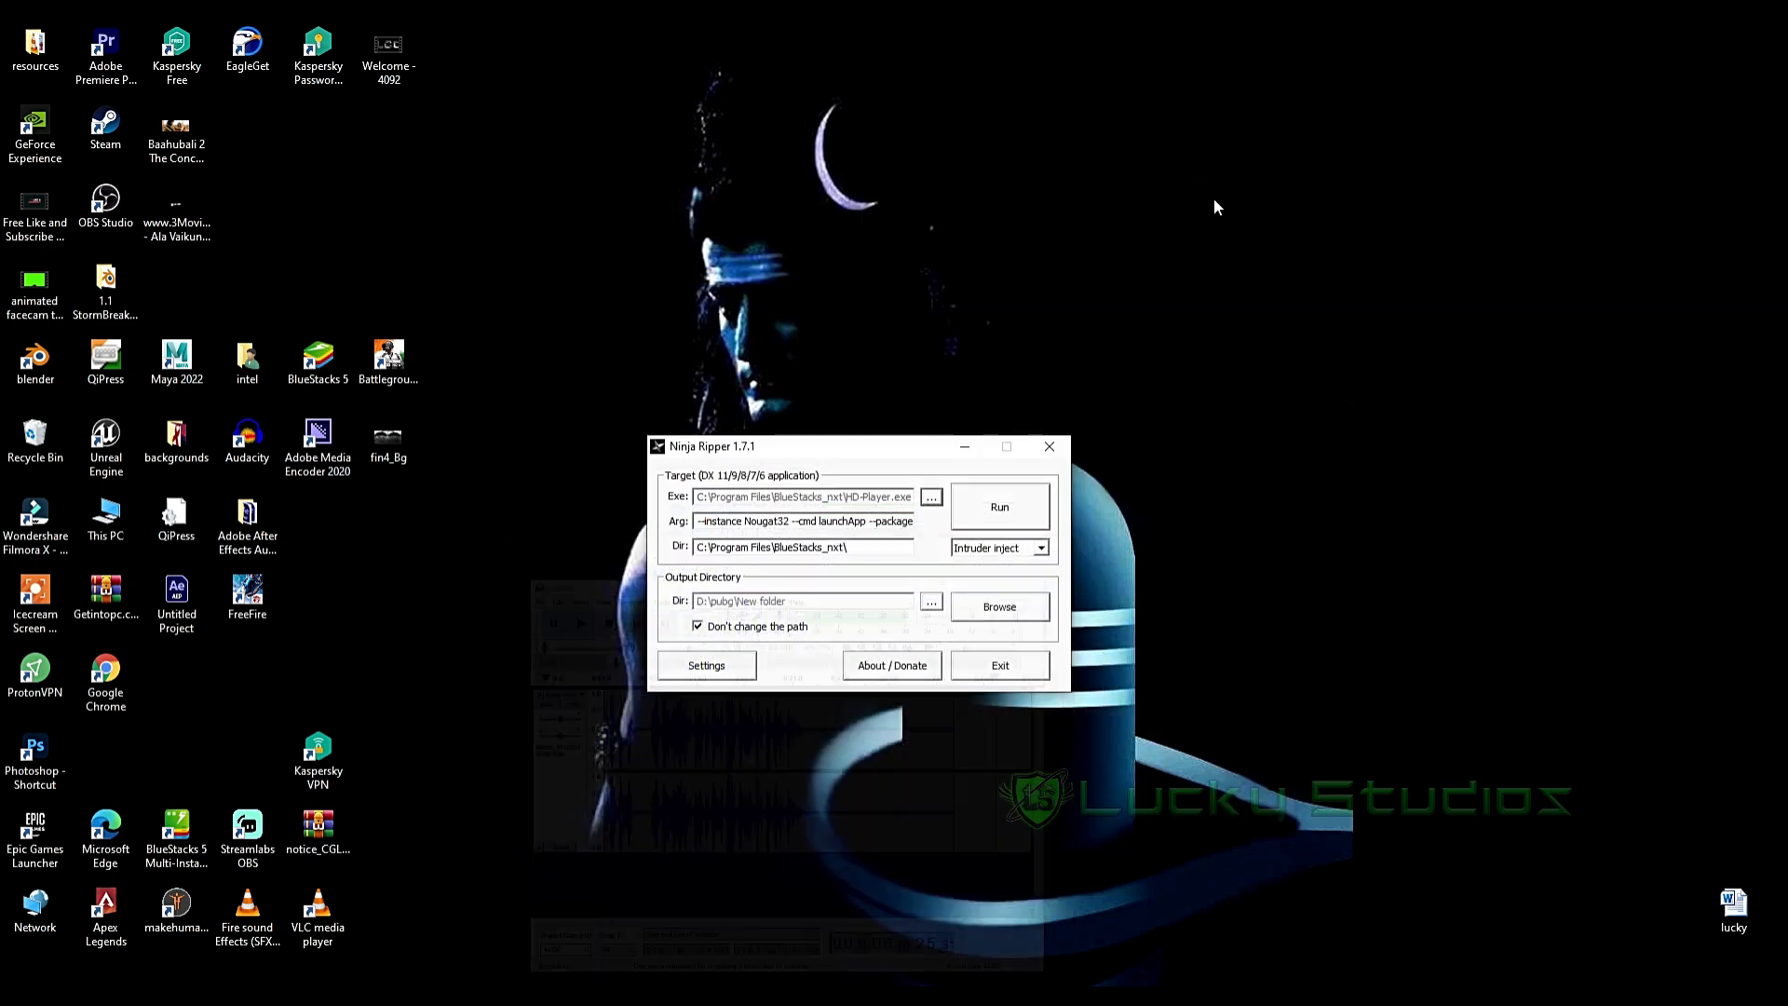
- Move the Ninja Ripper window away from the desktop icons and place the FreeFire shortcut in the empty area beside it
left_click_drag(780, 449, 890, 434)
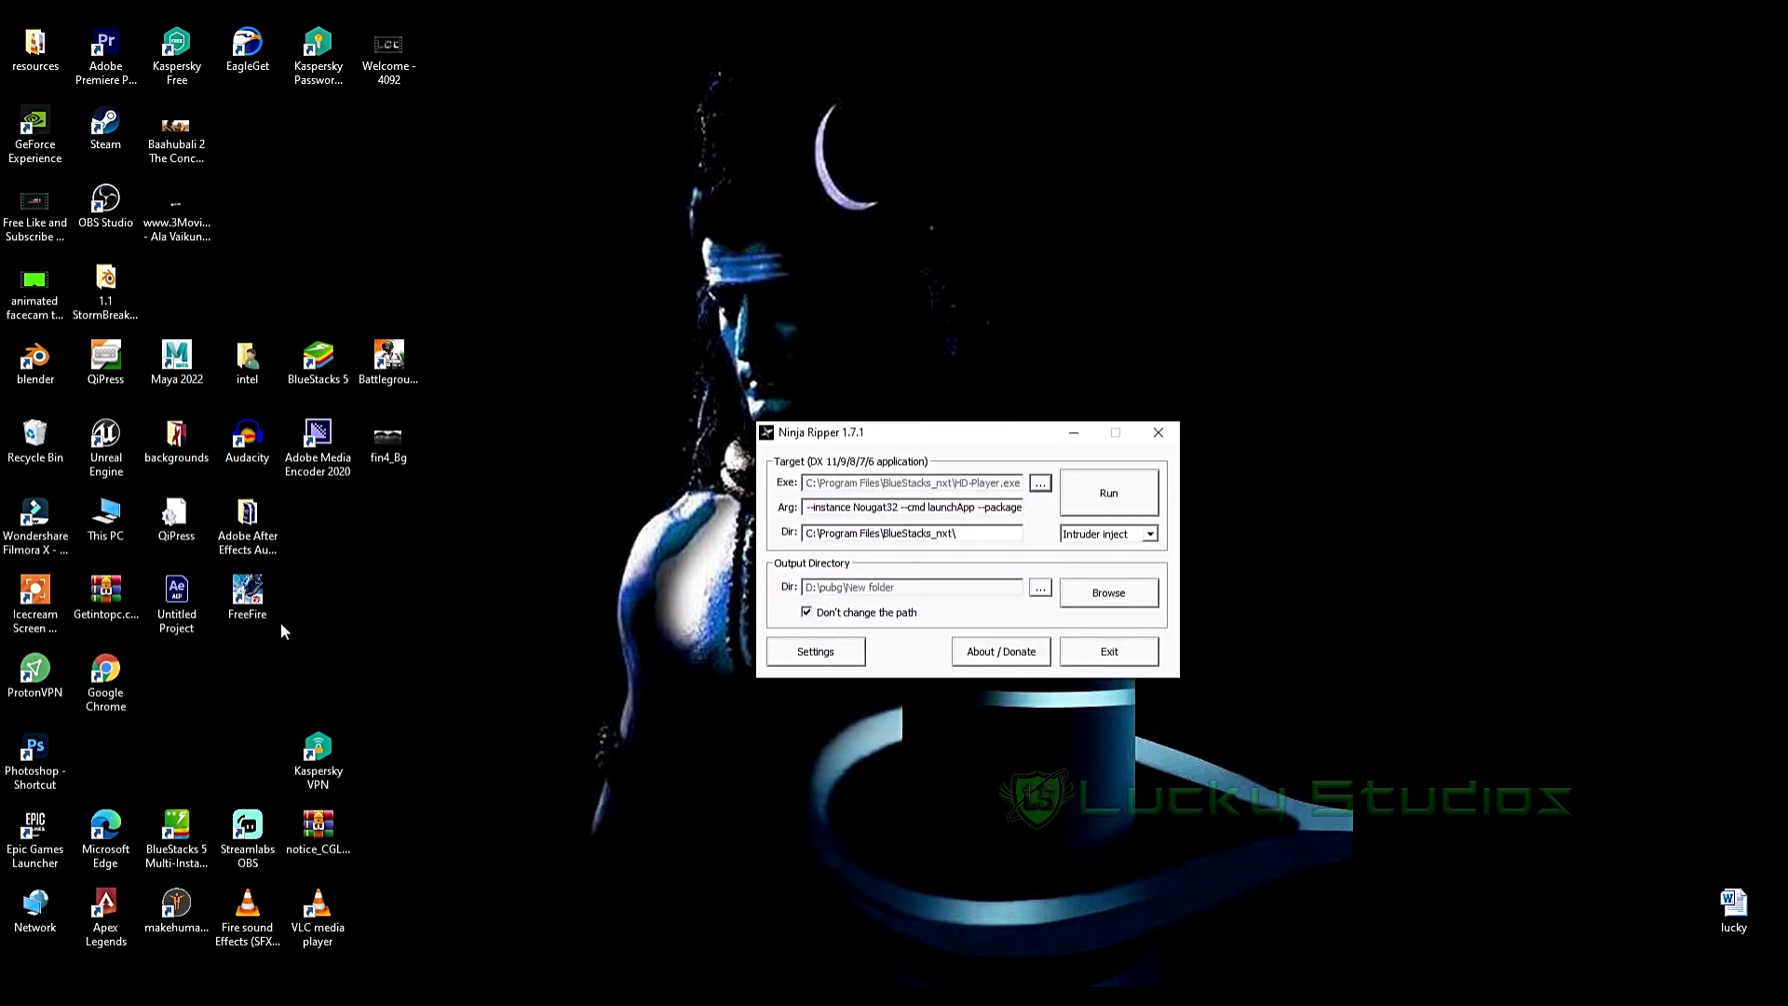
left_click(270, 618)
left_click_drag(257, 622, 544, 600)
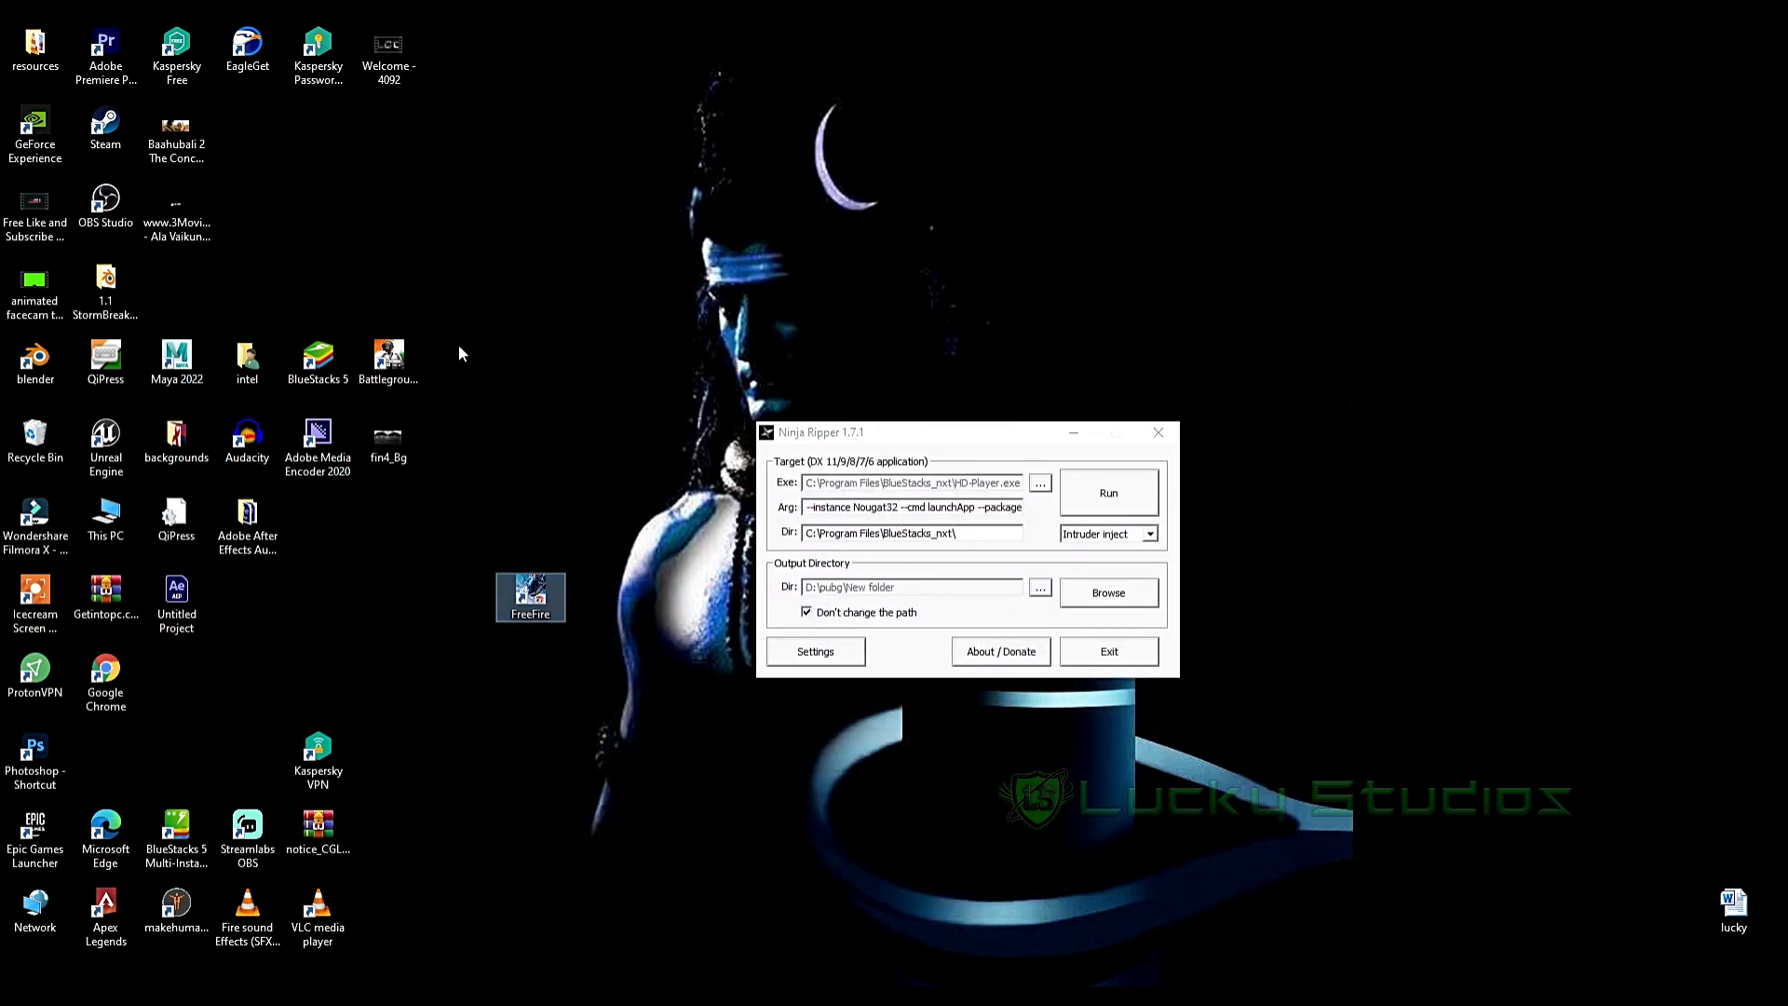
- Place the Battlegrounds India shortcut directly above the FreeFire shortcut in the empty desktop area
left_click_drag(388, 362, 545, 536)
left_click_drag(493, 444, 566, 652)
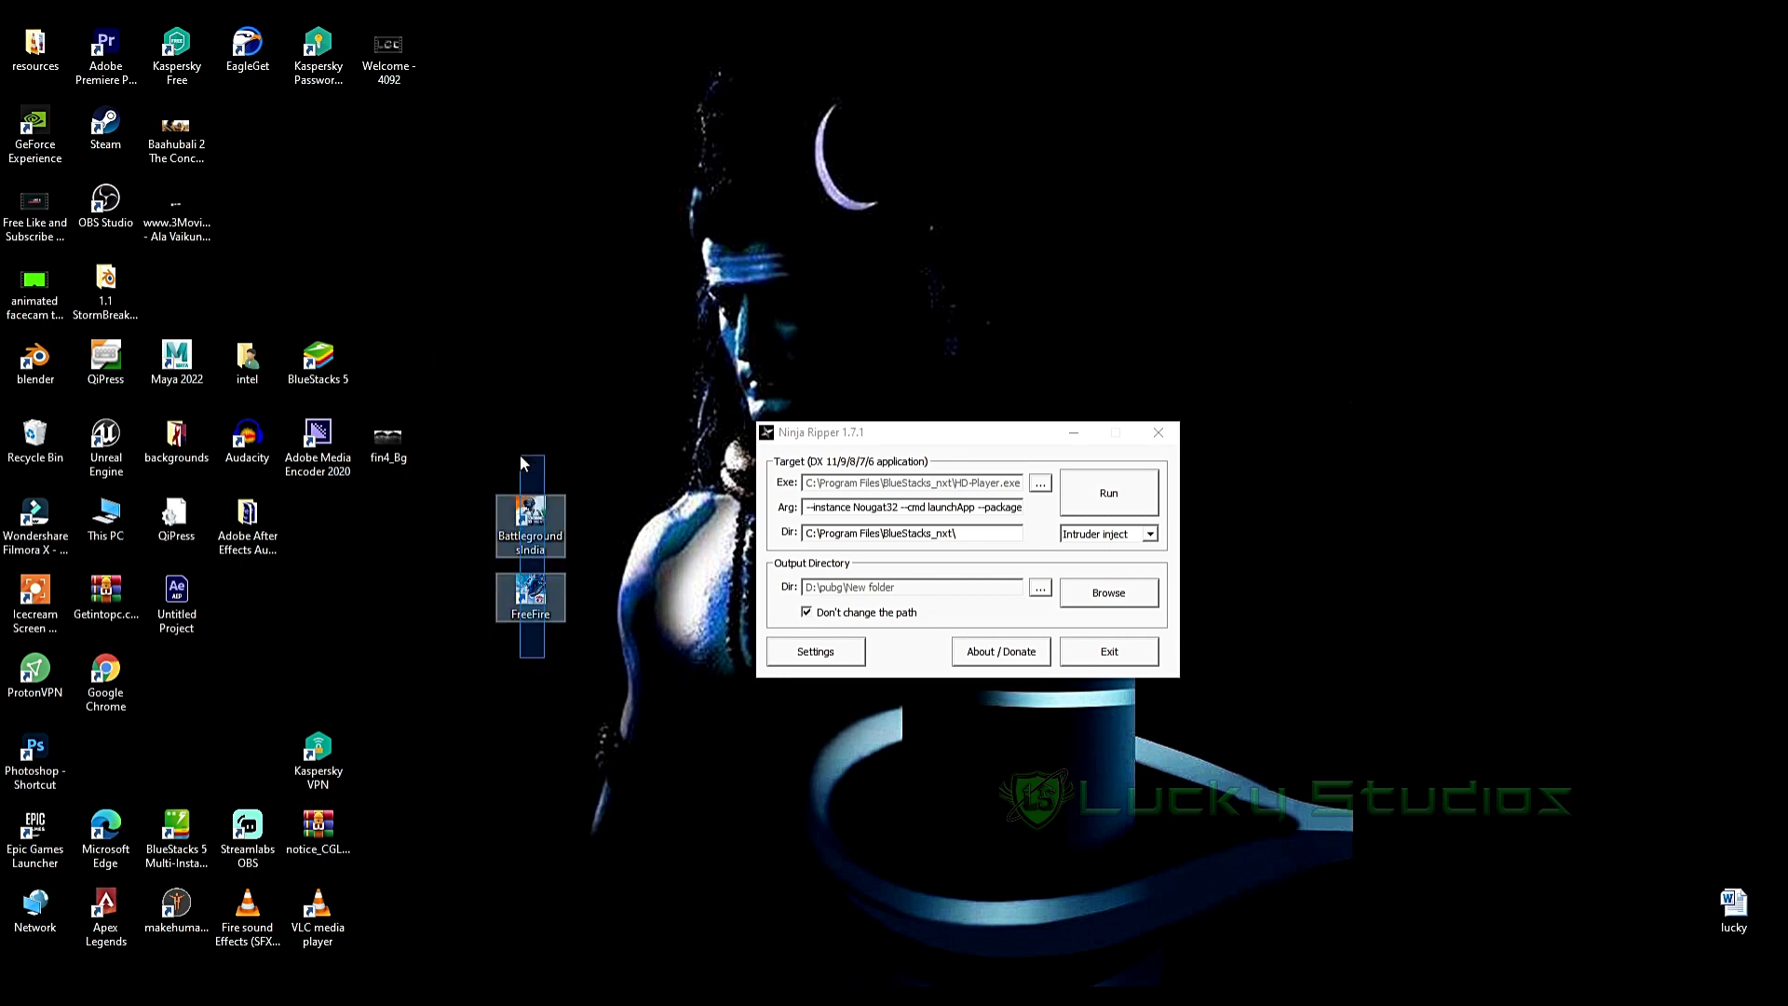
left_click(523, 638)
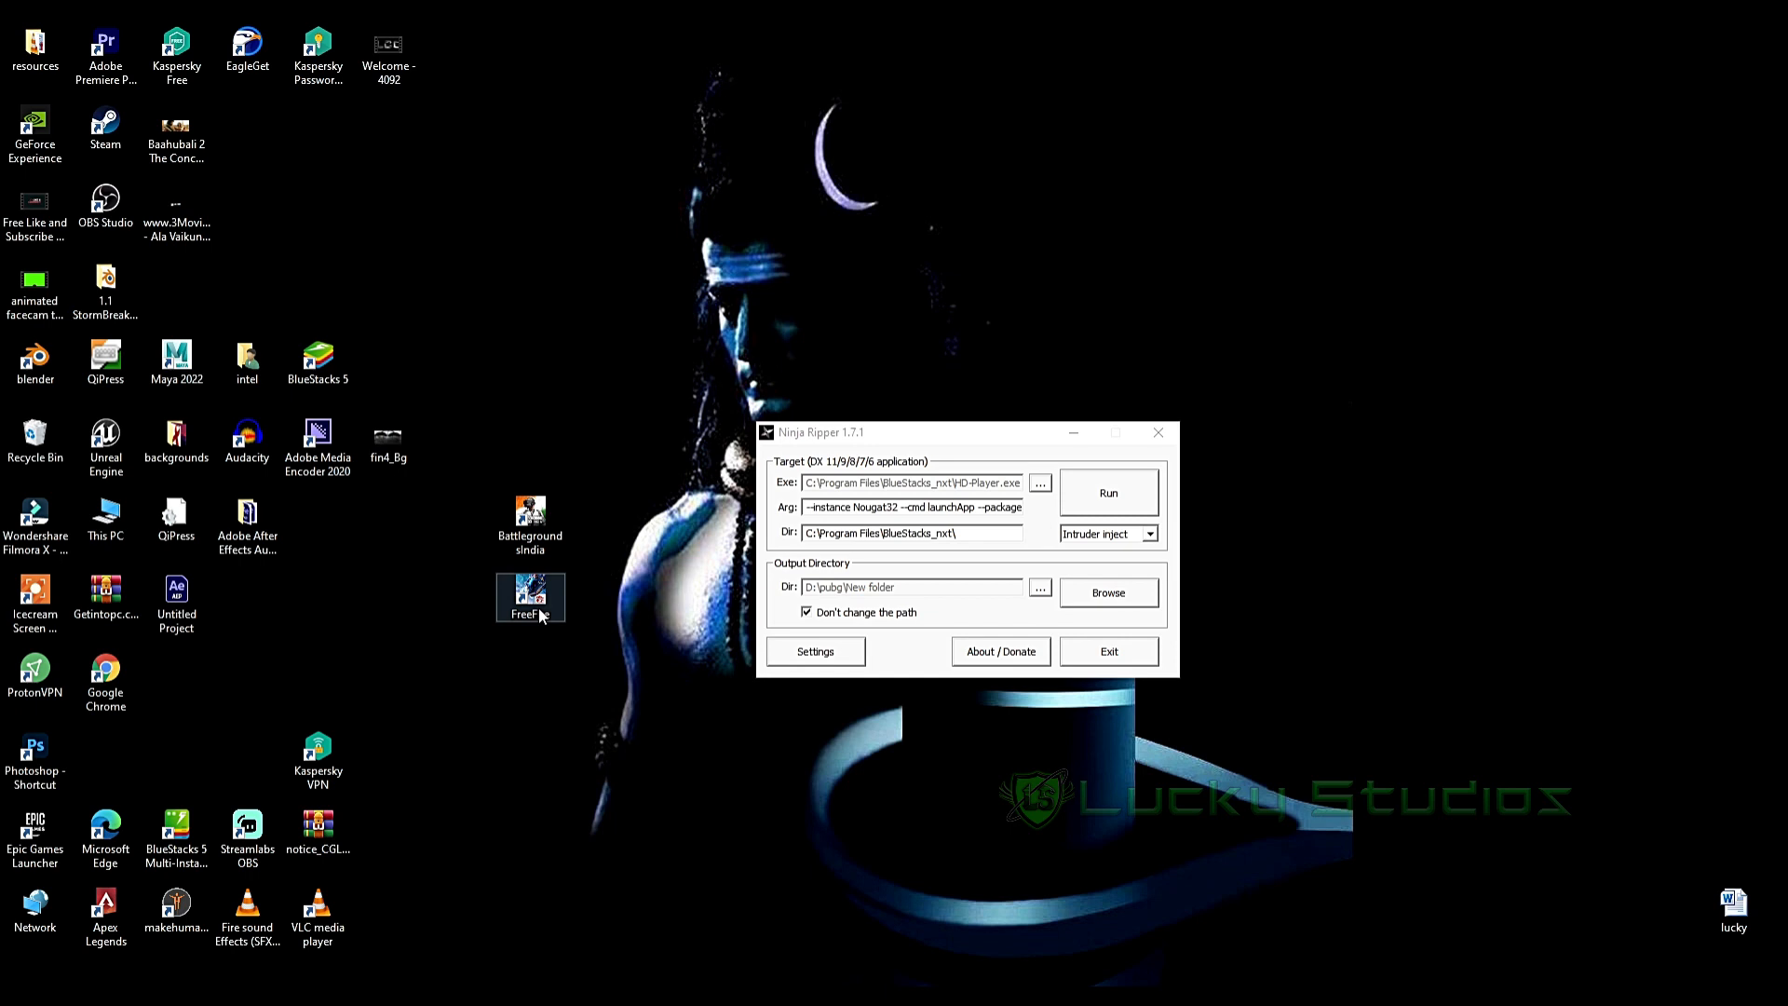
- Open the FreeFire shortcut's properties and place the window beside Ninja Ripper without overlapping it
left_click(538, 608)
right_click(543, 606)
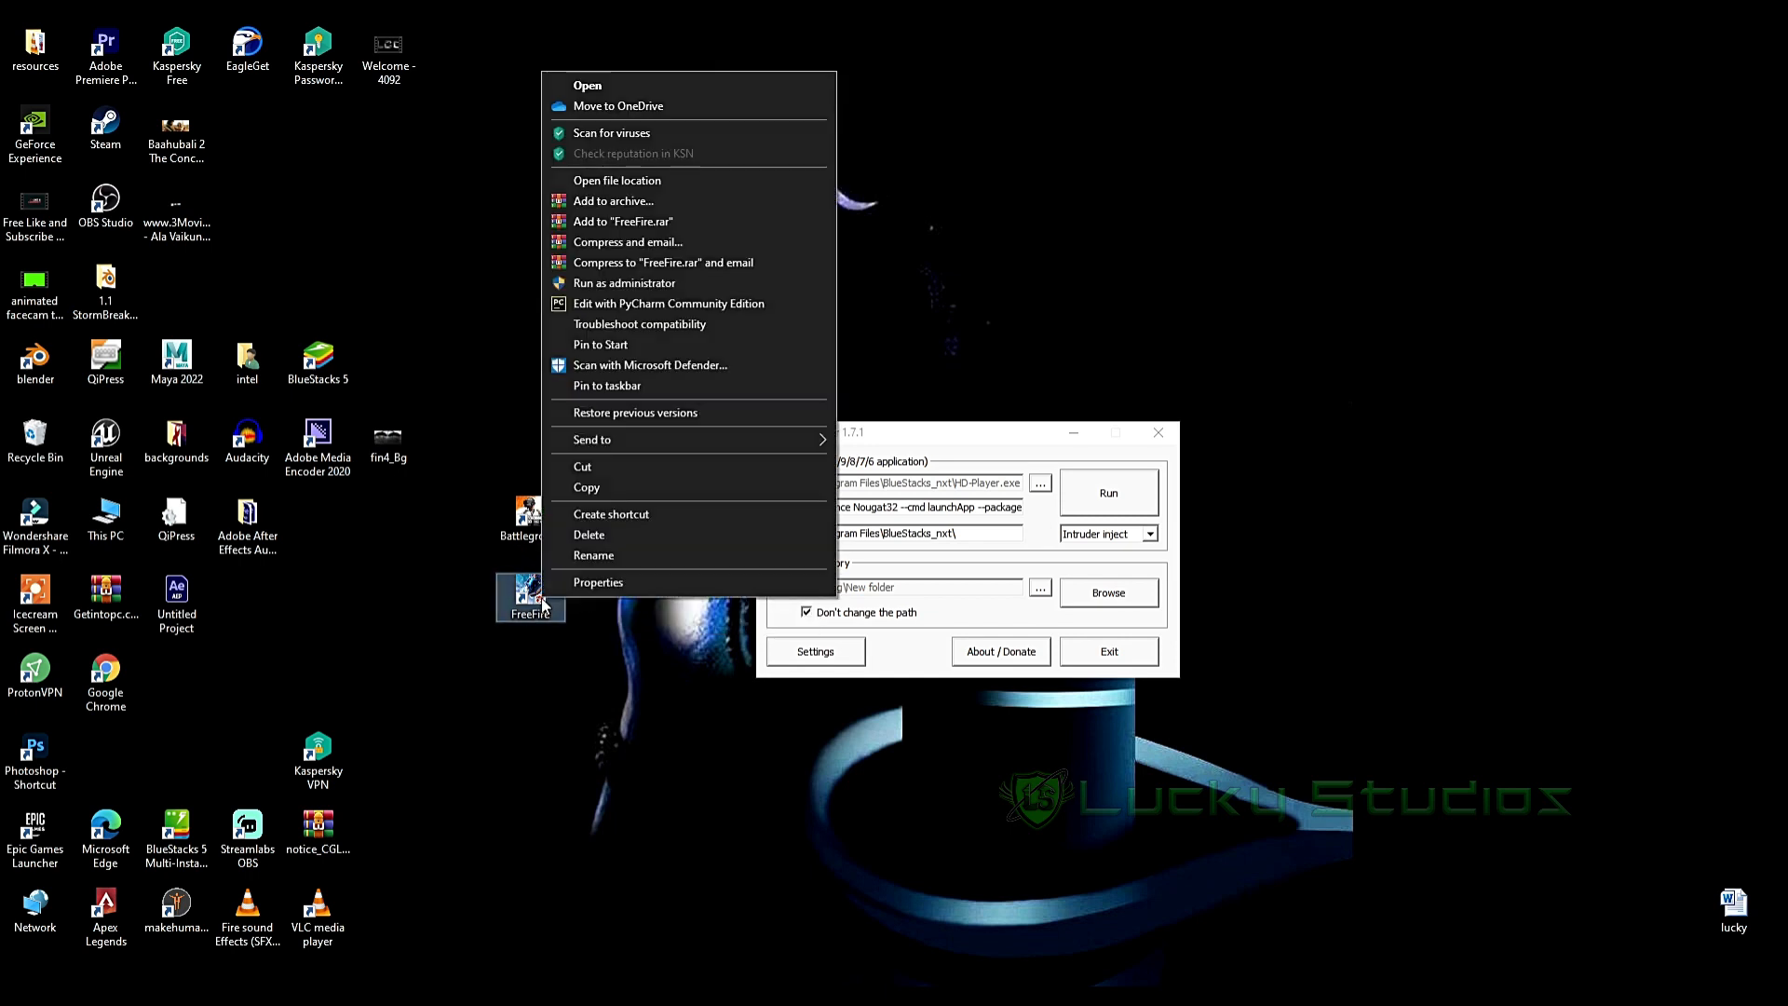
left_click(594, 579)
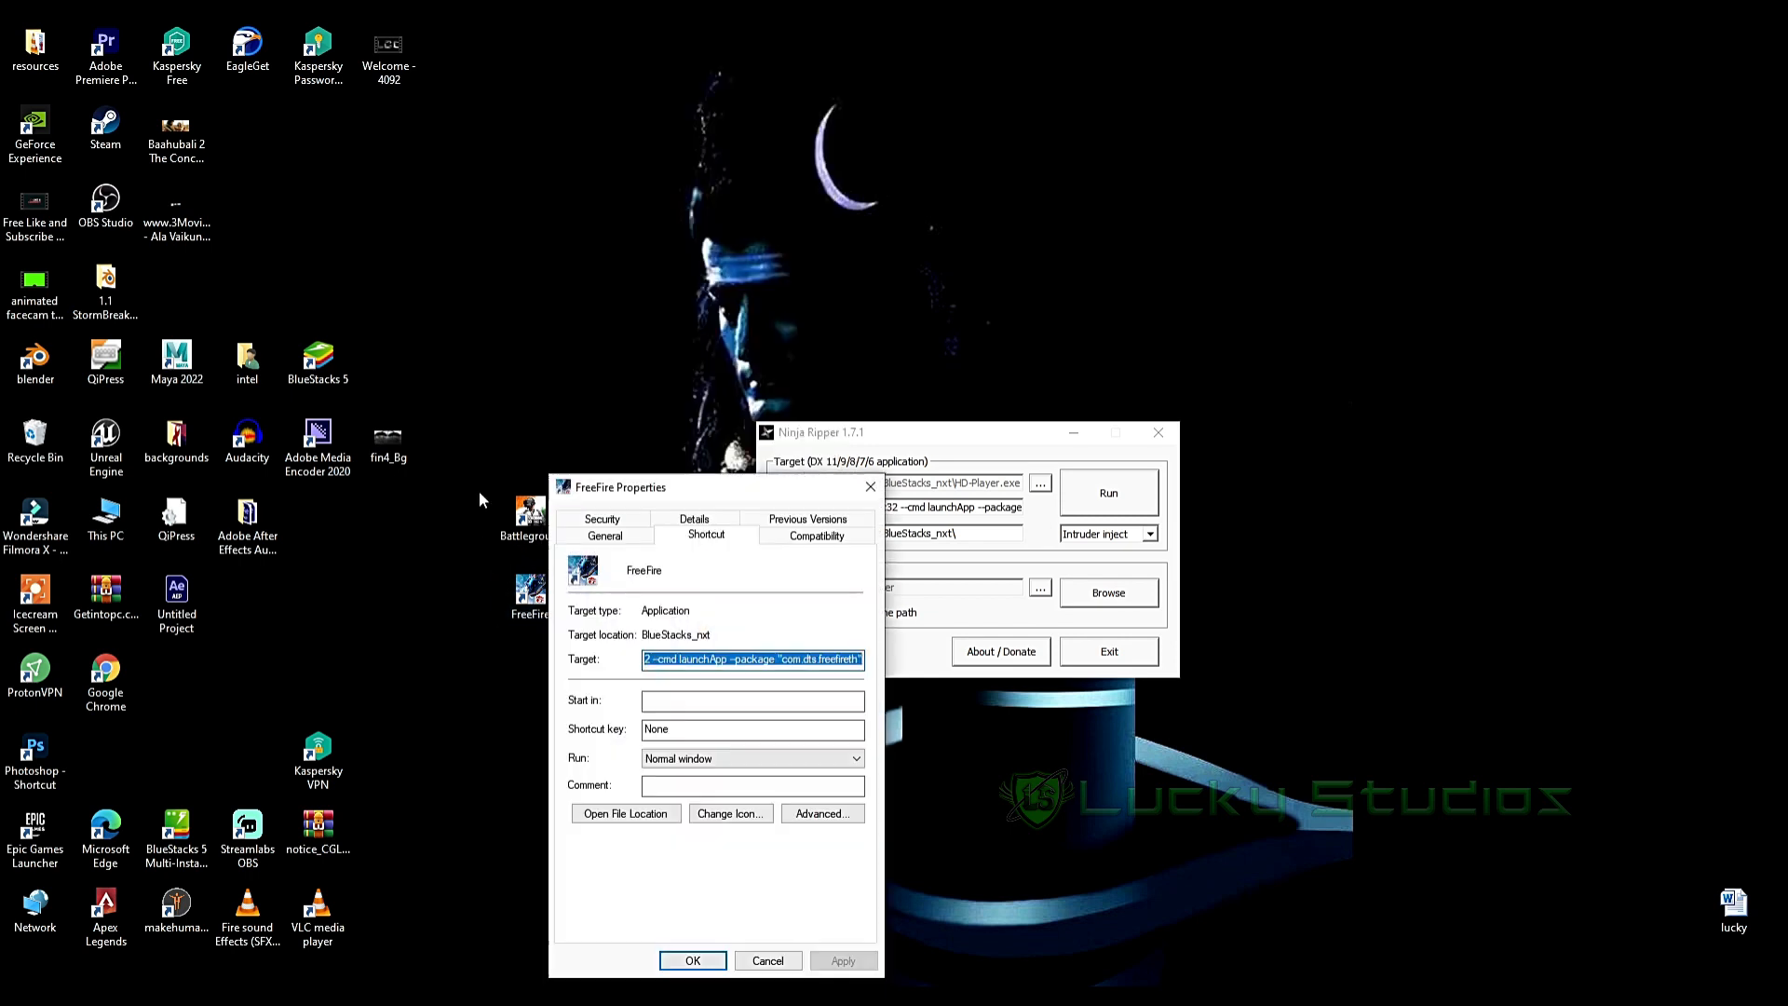
left_click_drag(655, 485, 348, 398)
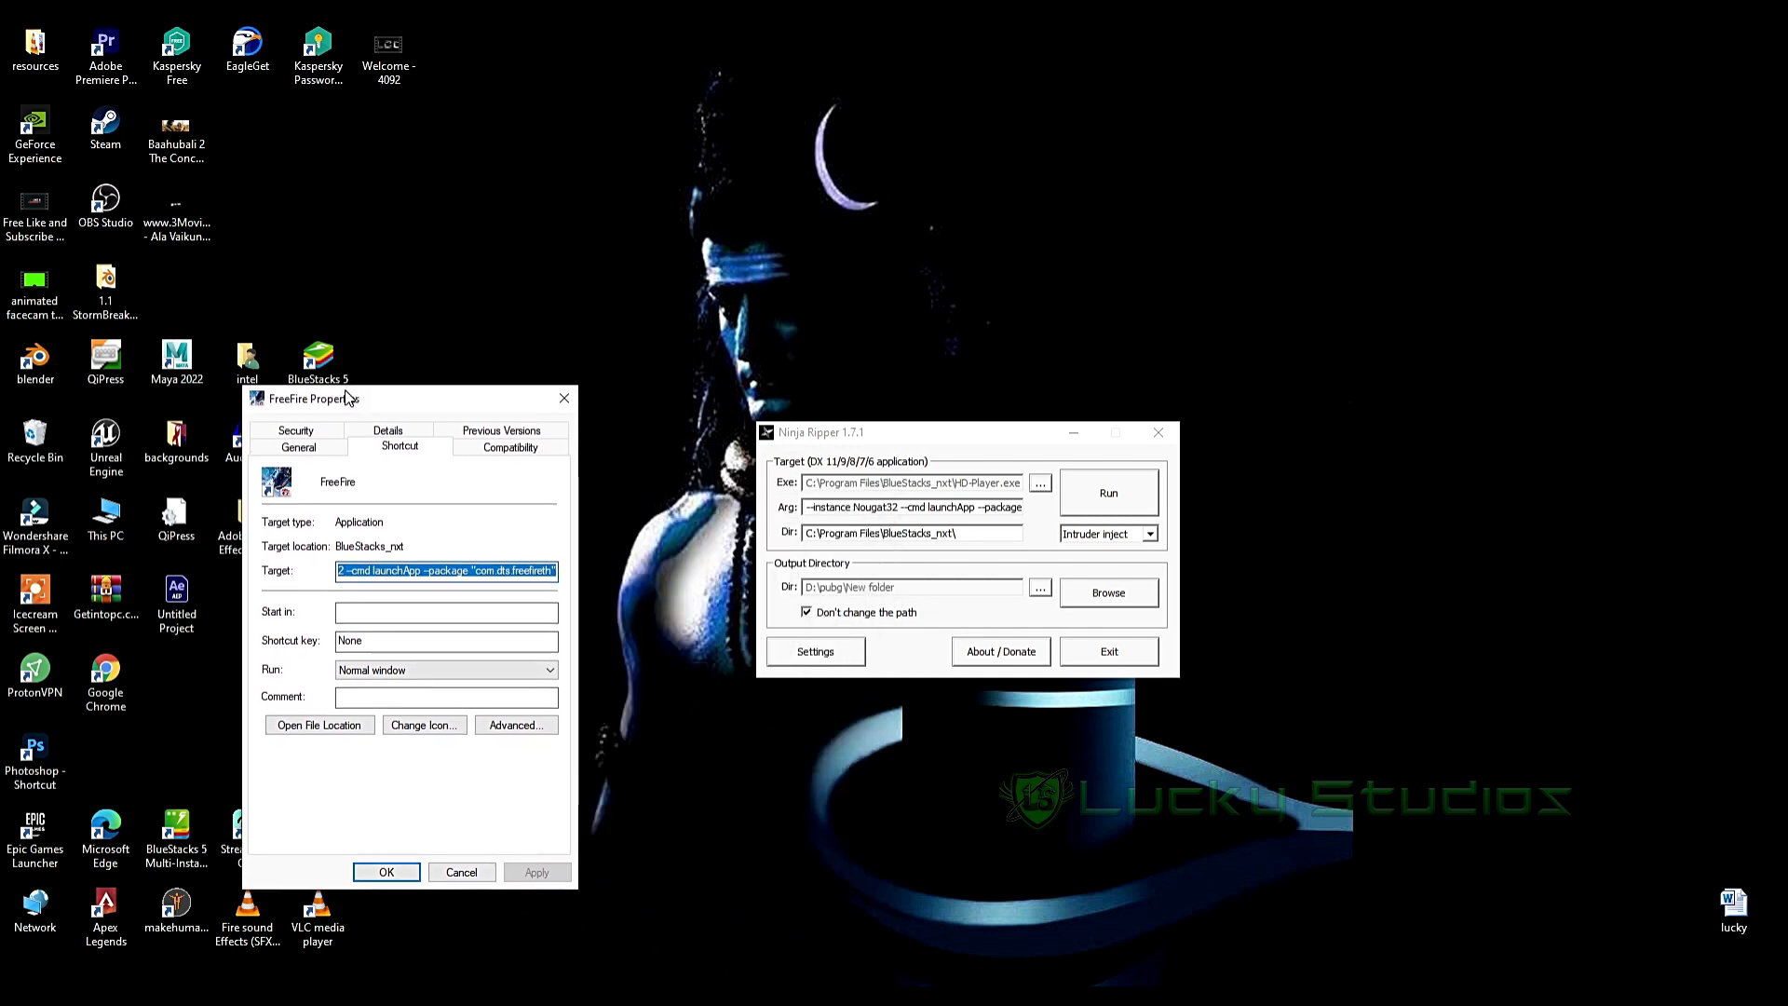
- Examine the FreeFire shortcut's full Target path and highlight the launch arguments that follow HD-Player.exe
left_click(366, 570)
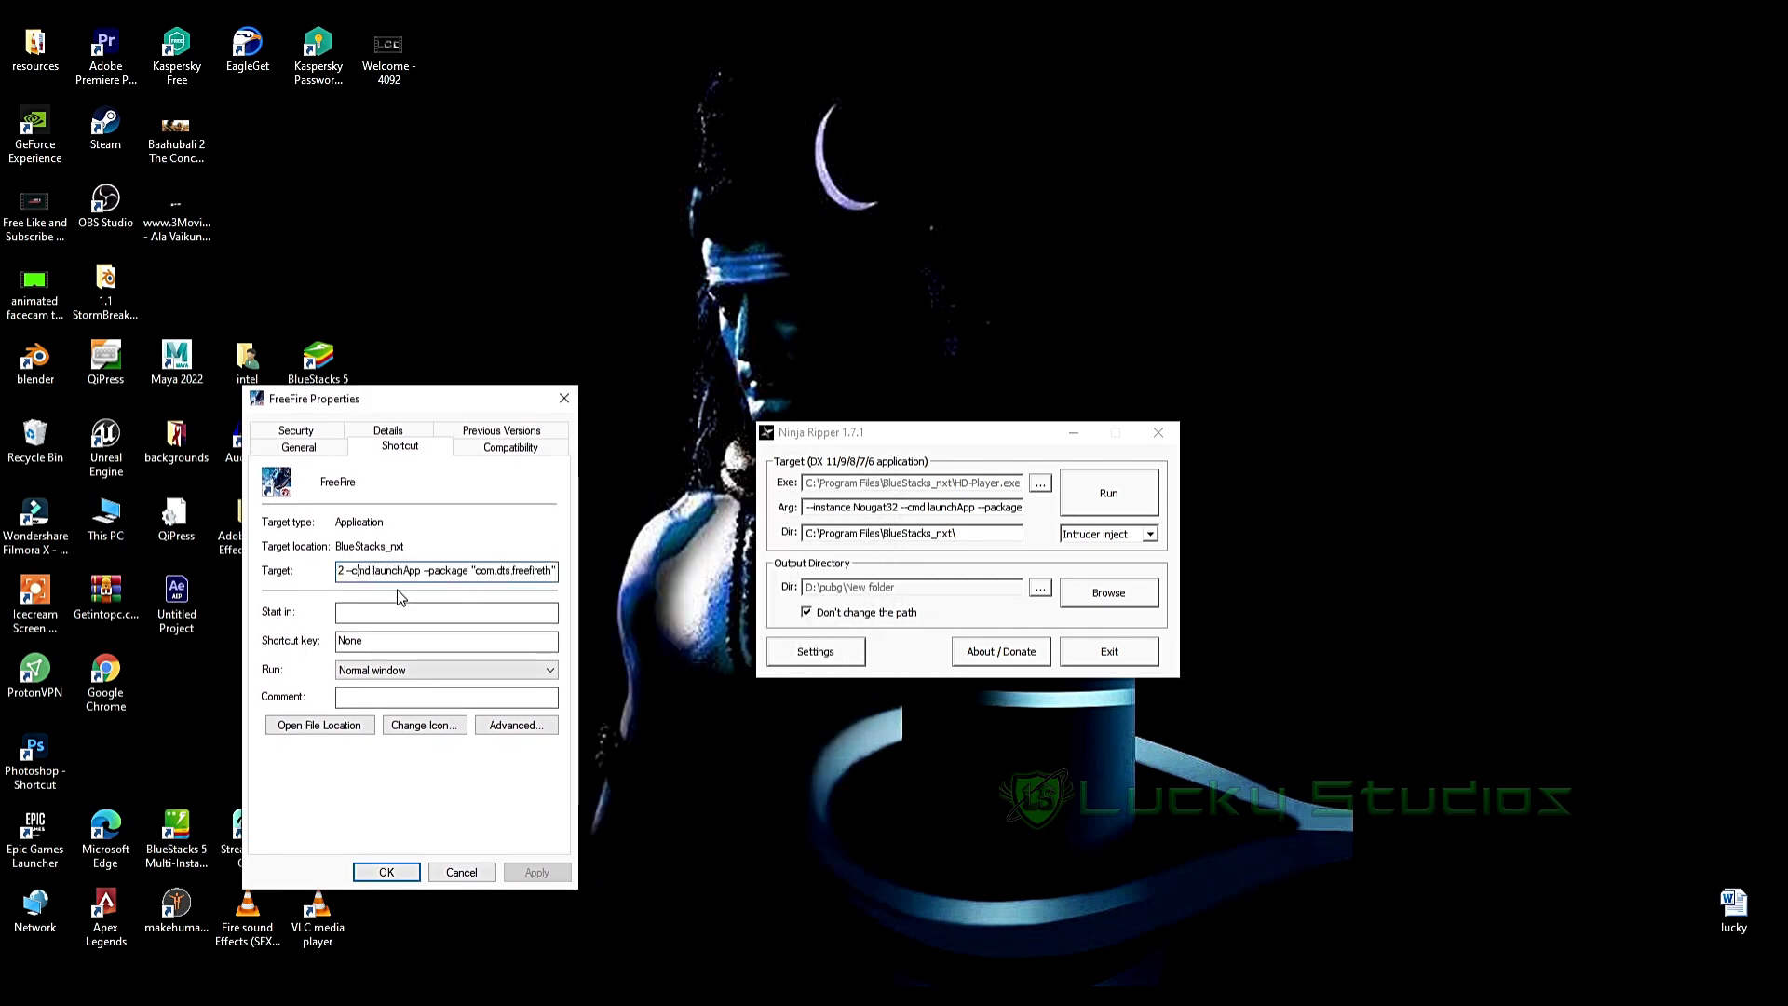
key("Left")
key("Left")
key("Left")
key("Left")
key("Left")
key("Left")
key("Left")
key("Left")
key("Left")
key("Left")
key("Left")
key("Left")
key("Left")
key("Left")
key("Left")
key("Left")
key("Left")
key("Left")
key("Left")
key("Left")
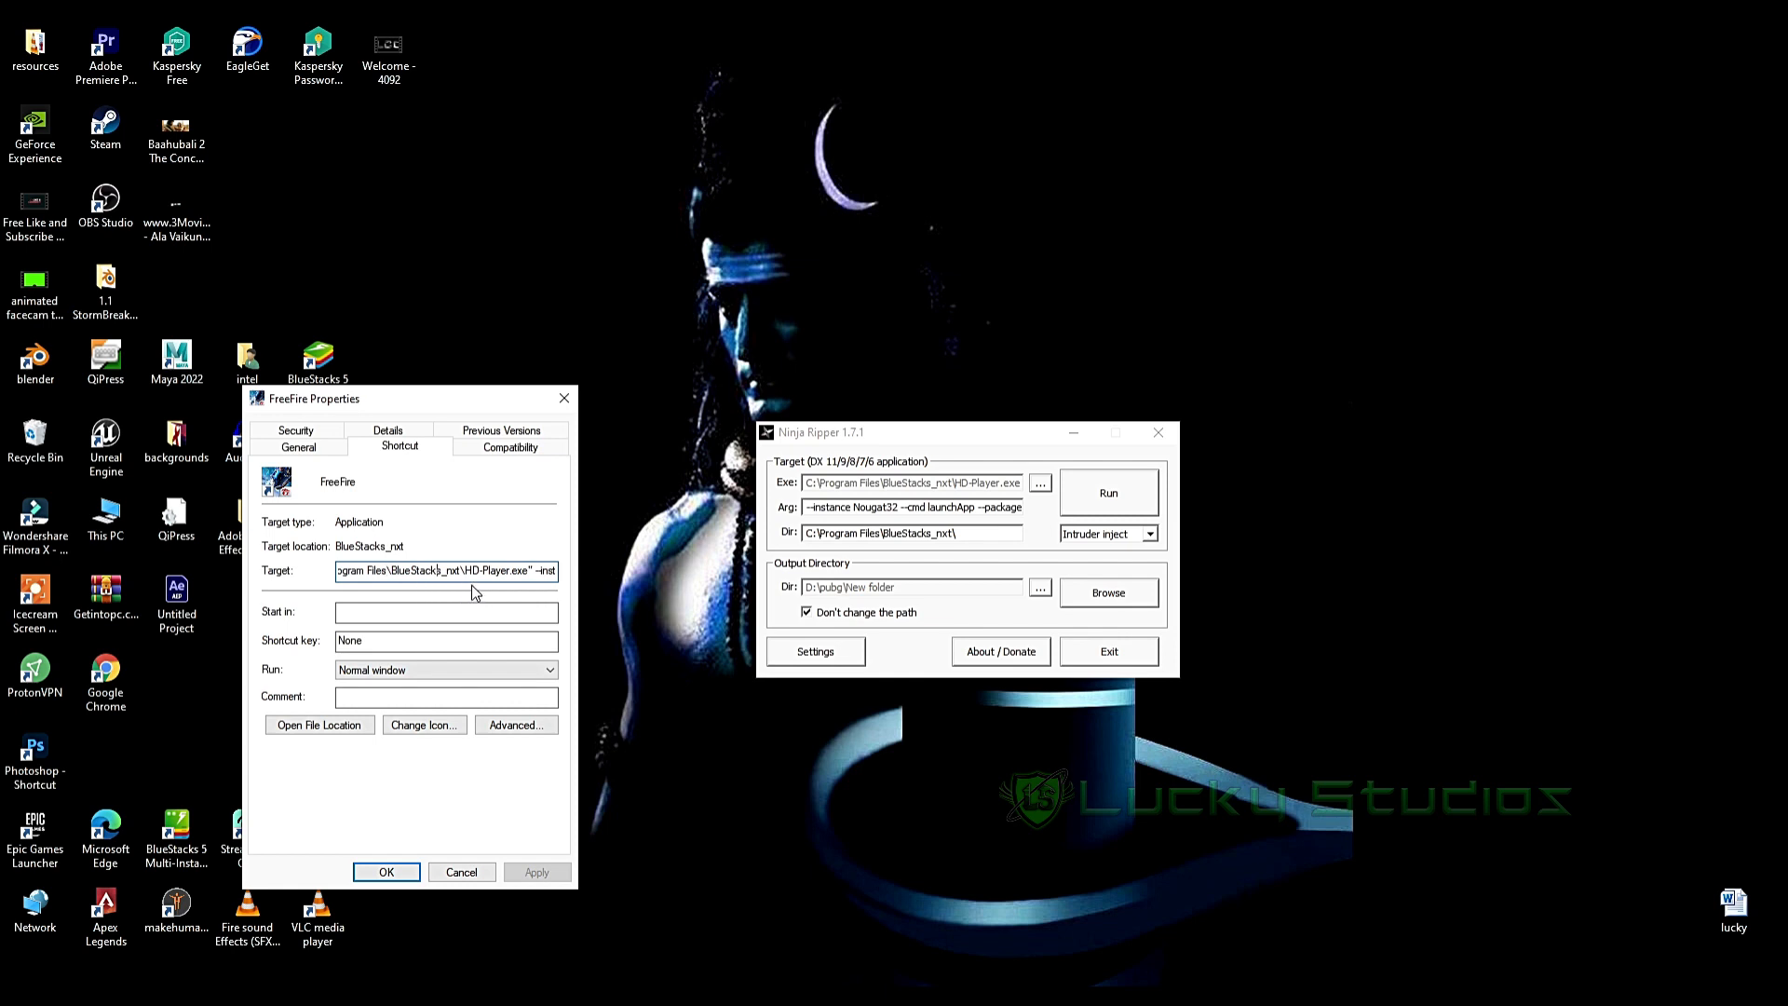
key("Right")
key("Right")
key("Right")
key("Right")
key("Right")
key("Right")
key("Right")
key("Right")
key("Right")
key("Right")
key("Right")
key("Right")
key("Right")
key("Right")
key("Right")
key("Right")
key("Right")
key("Right")
key("Right")
key("Right")
left_click_drag(397, 572, 562, 571)
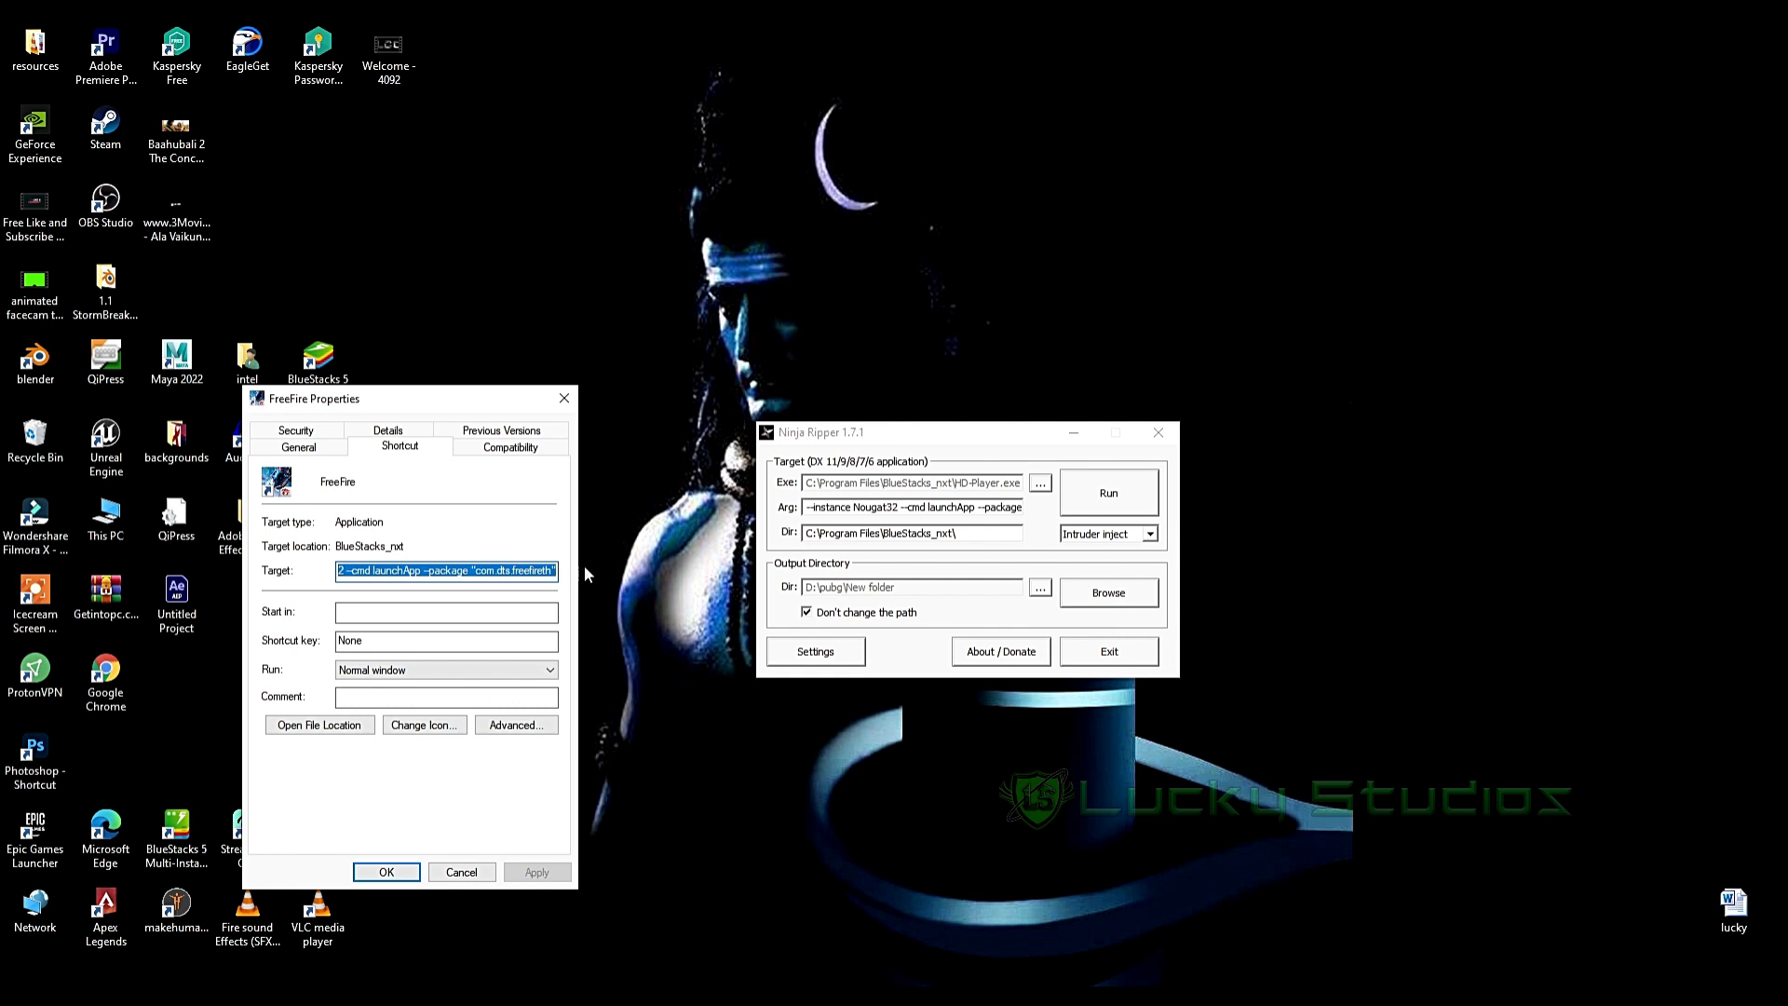
- Check the launch arguments and working directory of Ninja Ripper's target, and choose Intruder inject as the launch mode
left_click(812, 506)
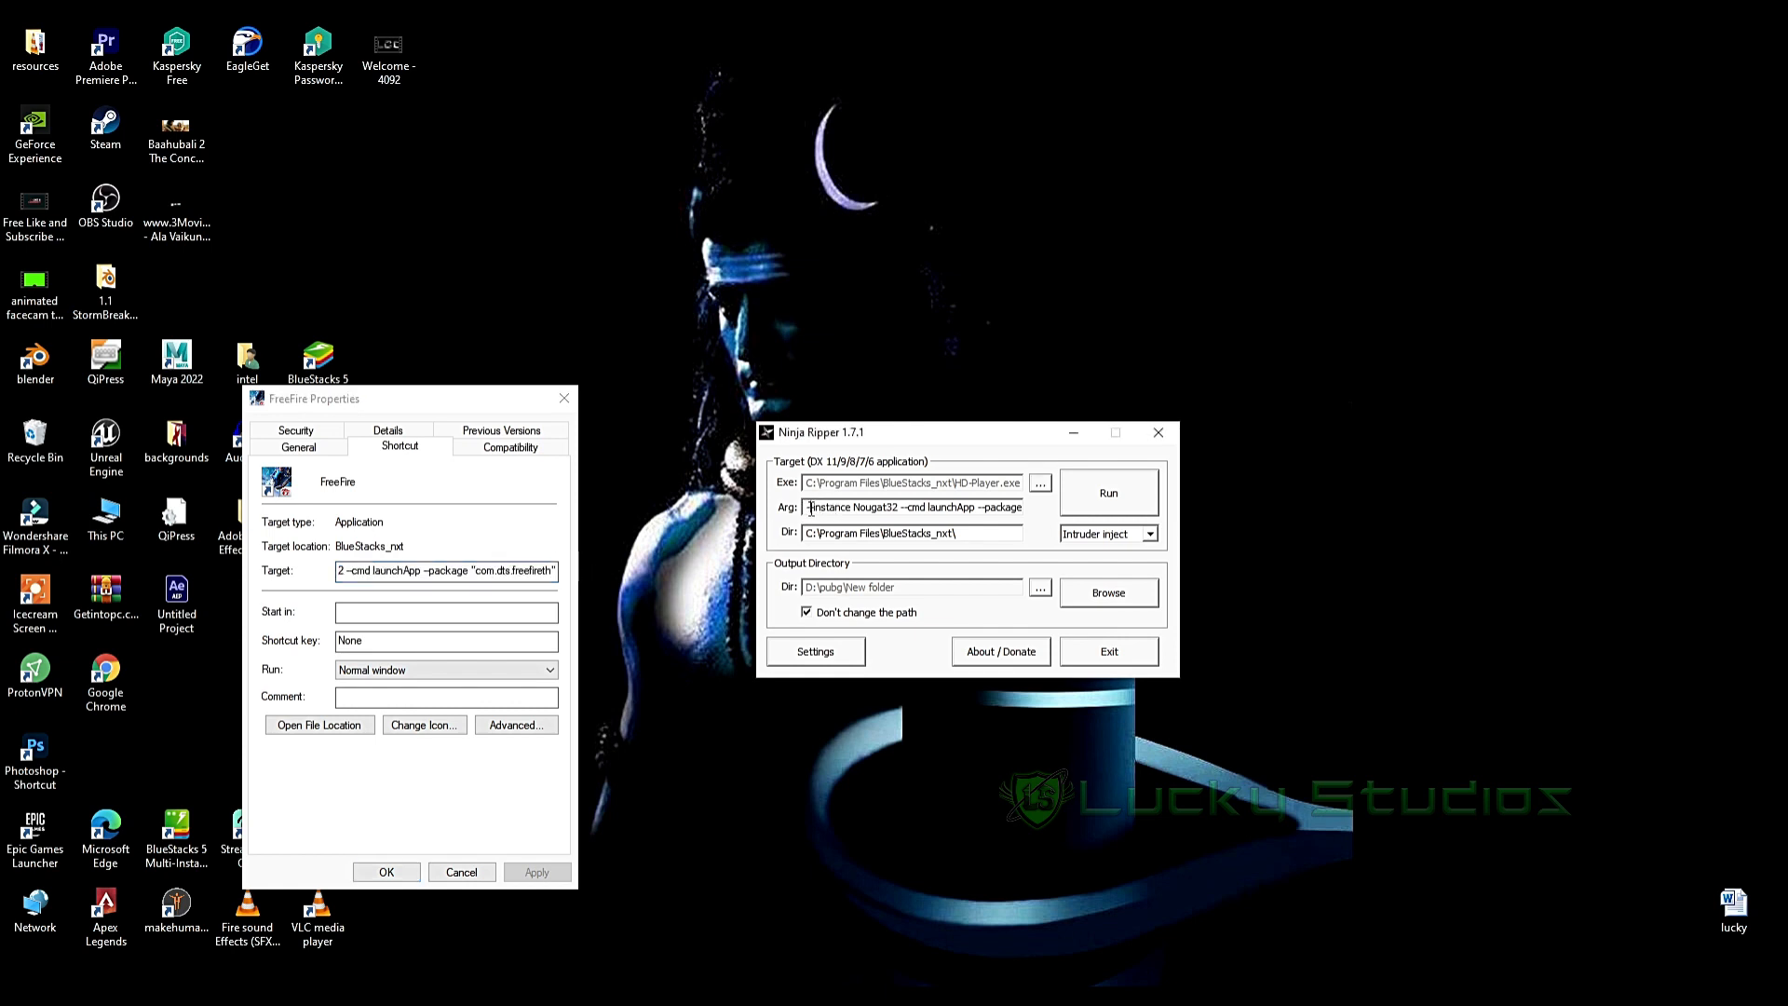
key("ctrl+a")
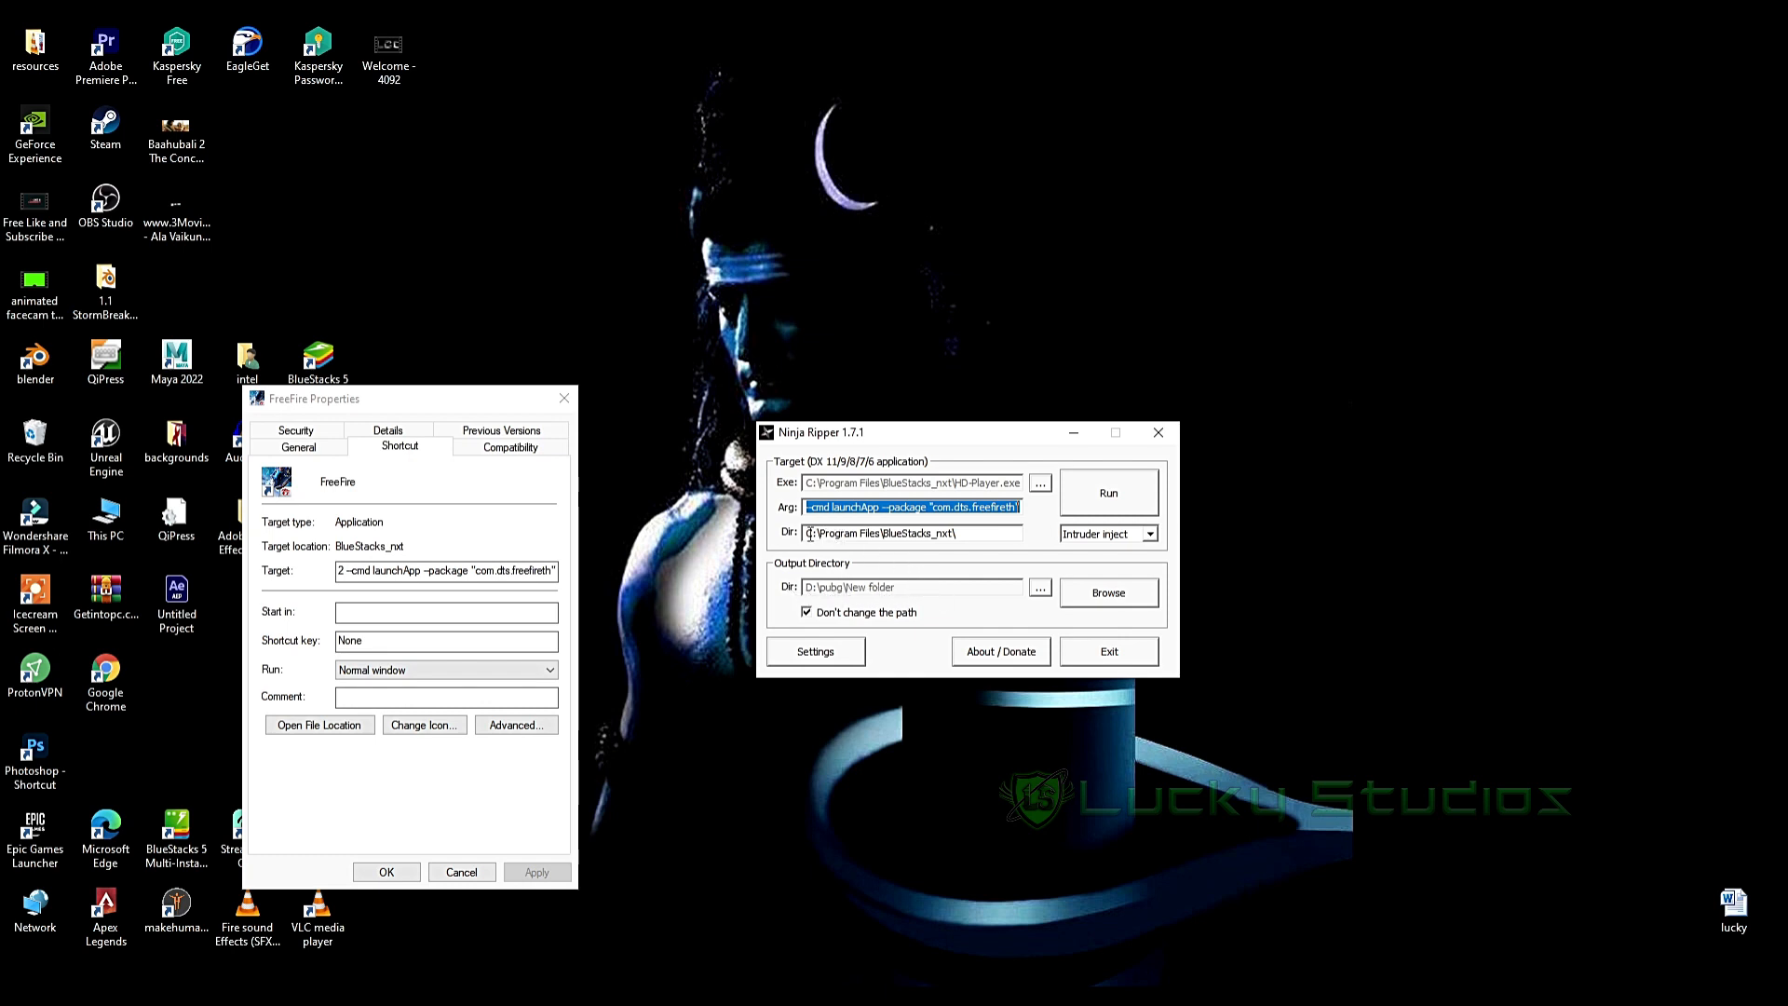
left_click_drag(963, 536, 783, 538)
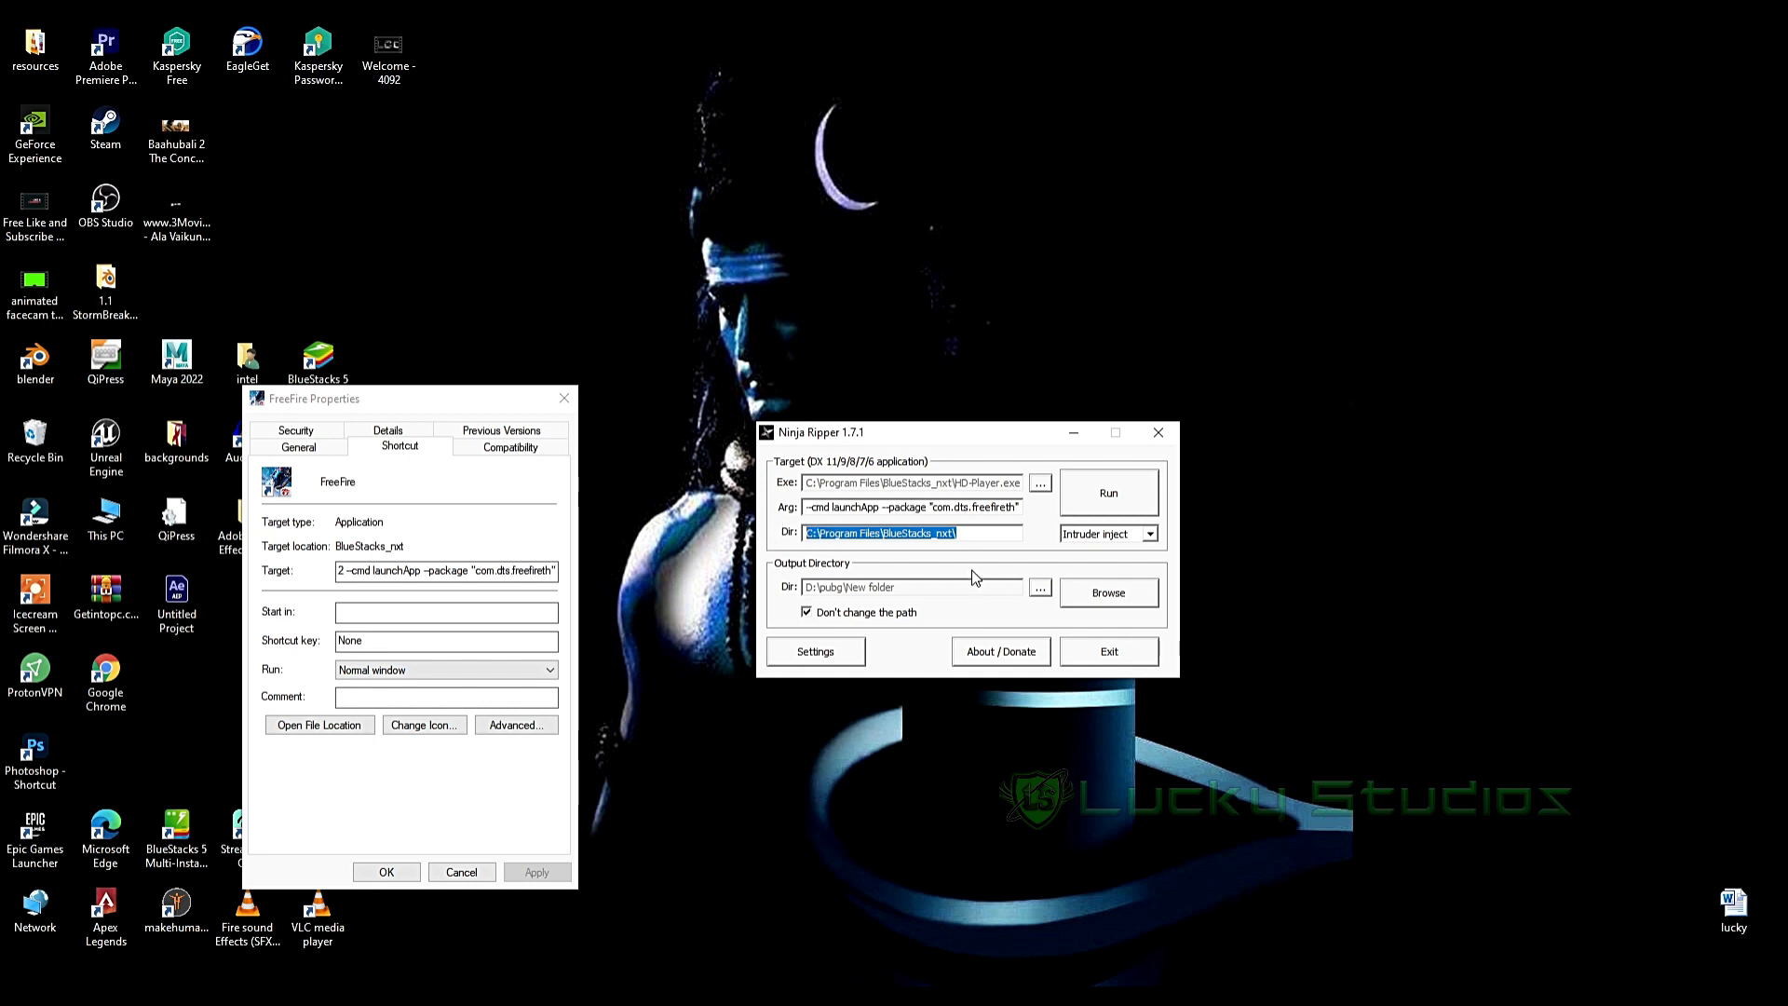
left_click(1107, 538)
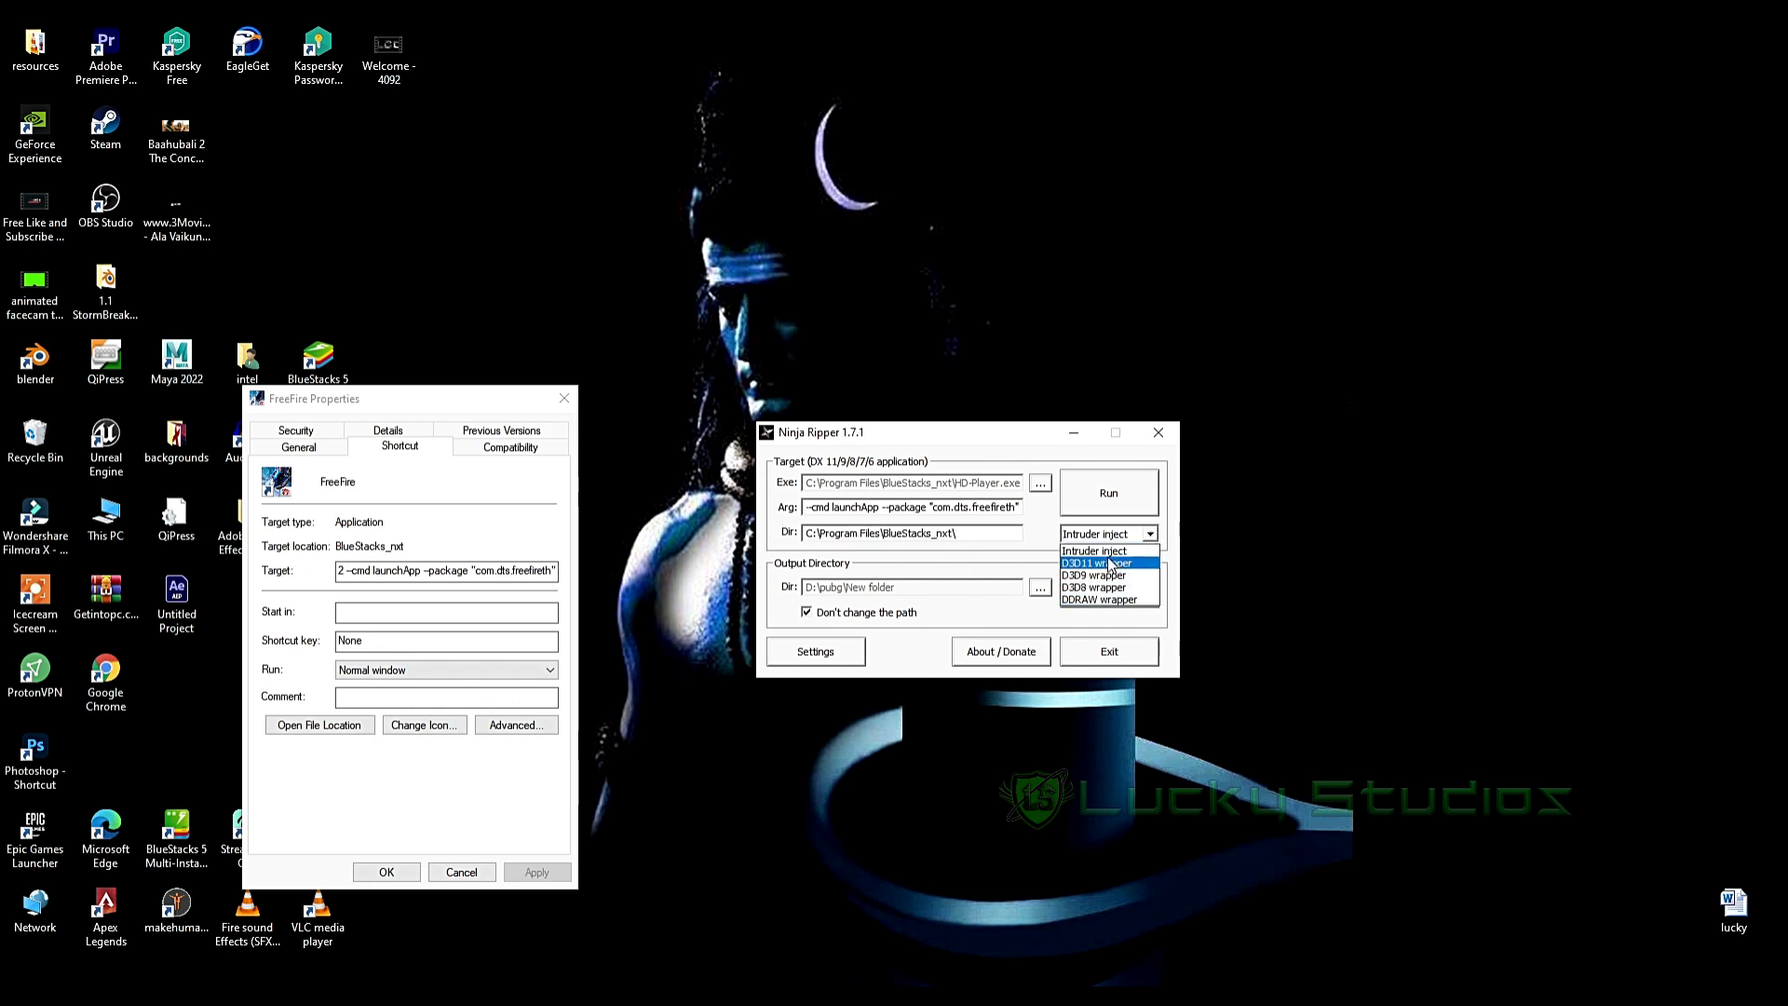
left_click(1111, 553)
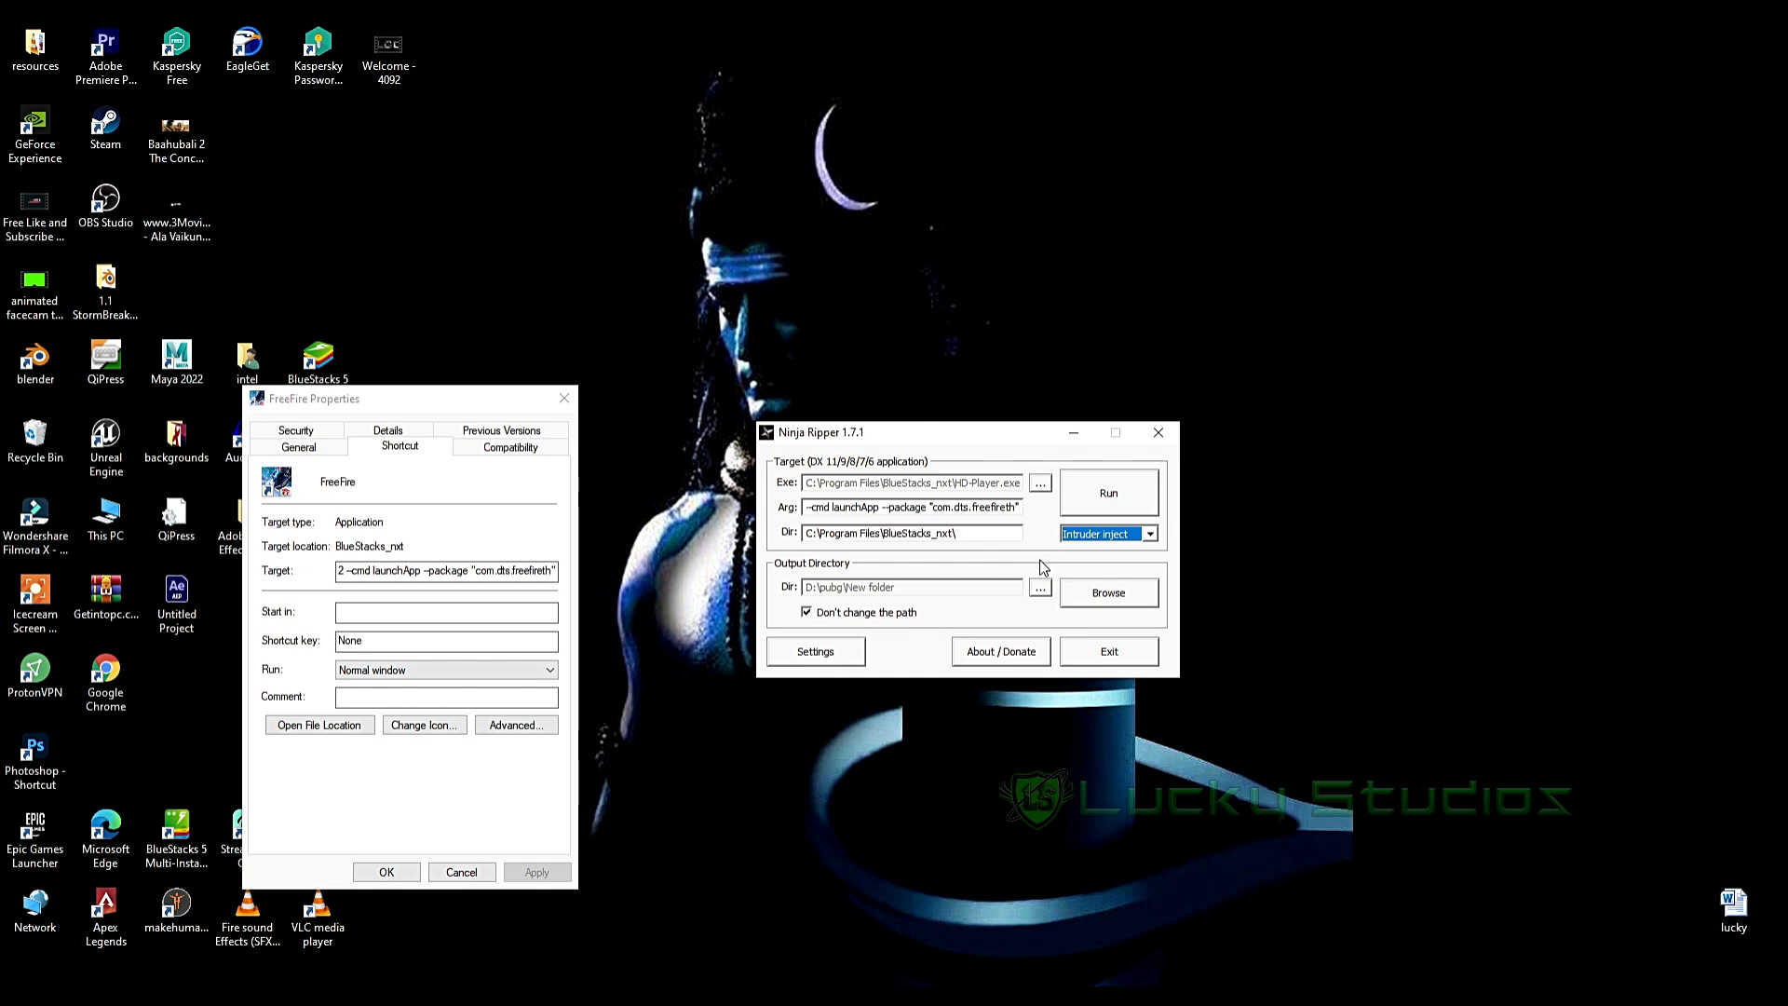
- Examine the rip keys and forced rip interval in Ninja Ripper's settings, accept them, and move both open windows higher on the desktop
left_click(836, 654)
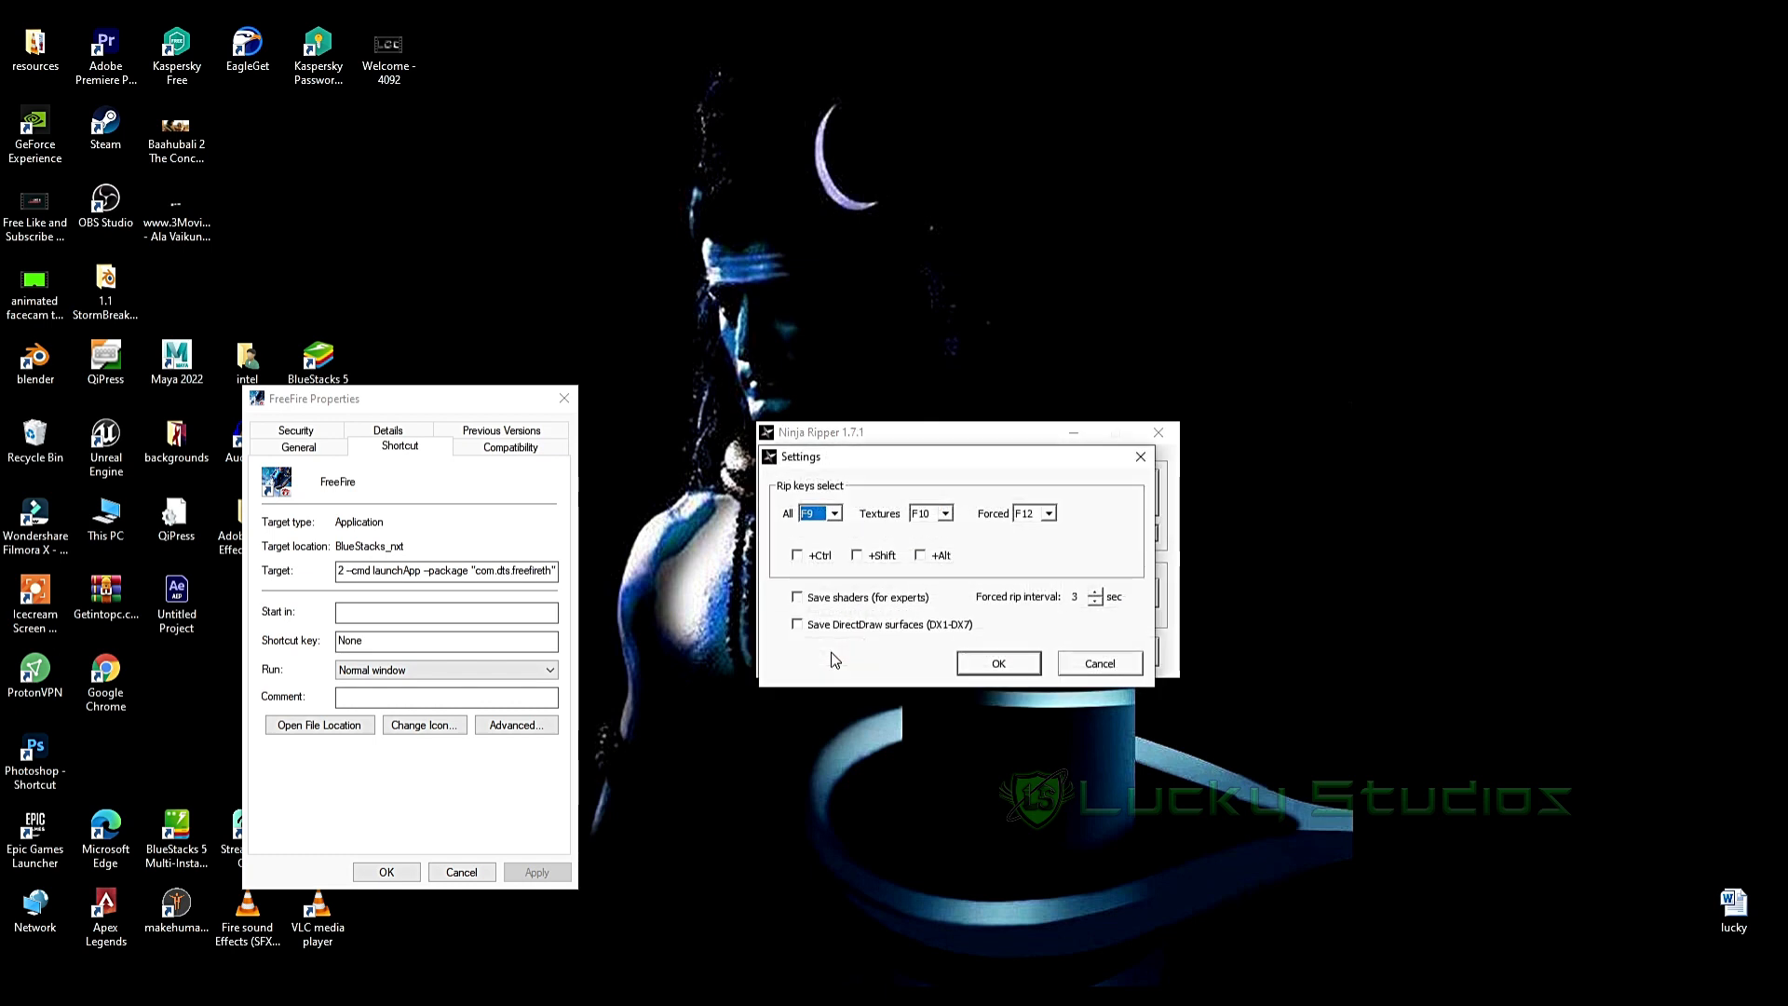
left_click_drag(899, 471, 797, 163)
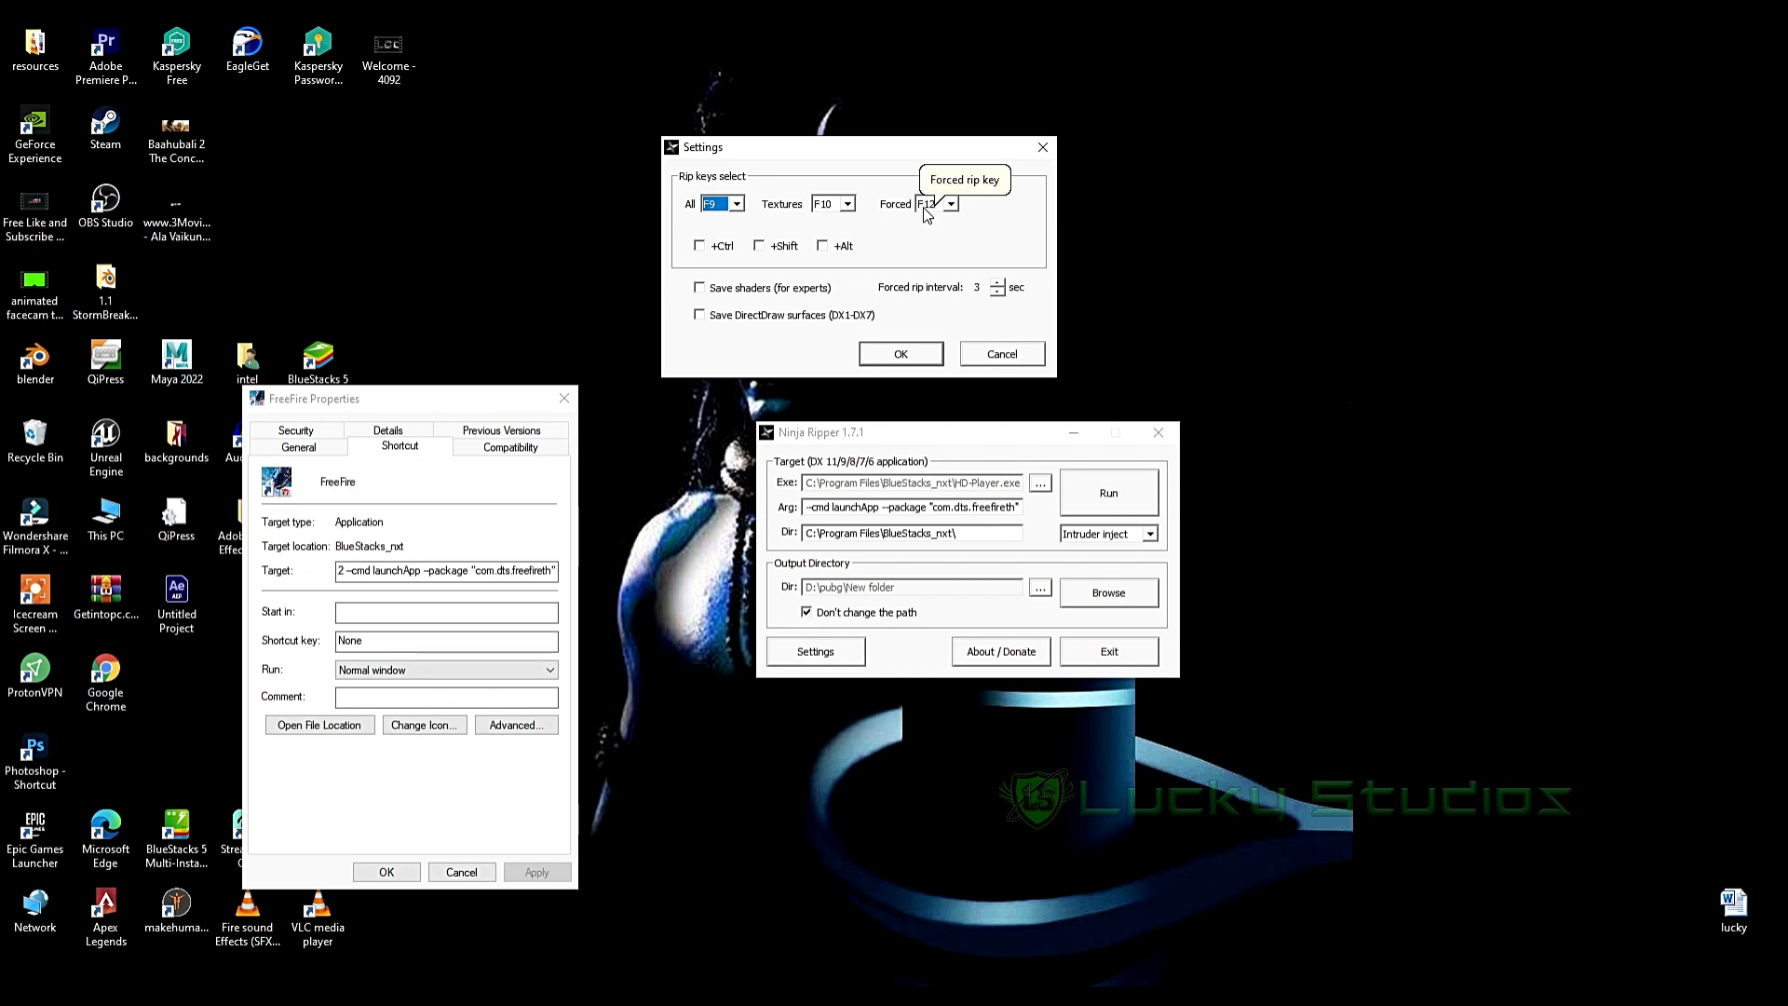
left_click(908, 358)
left_click(816, 651)
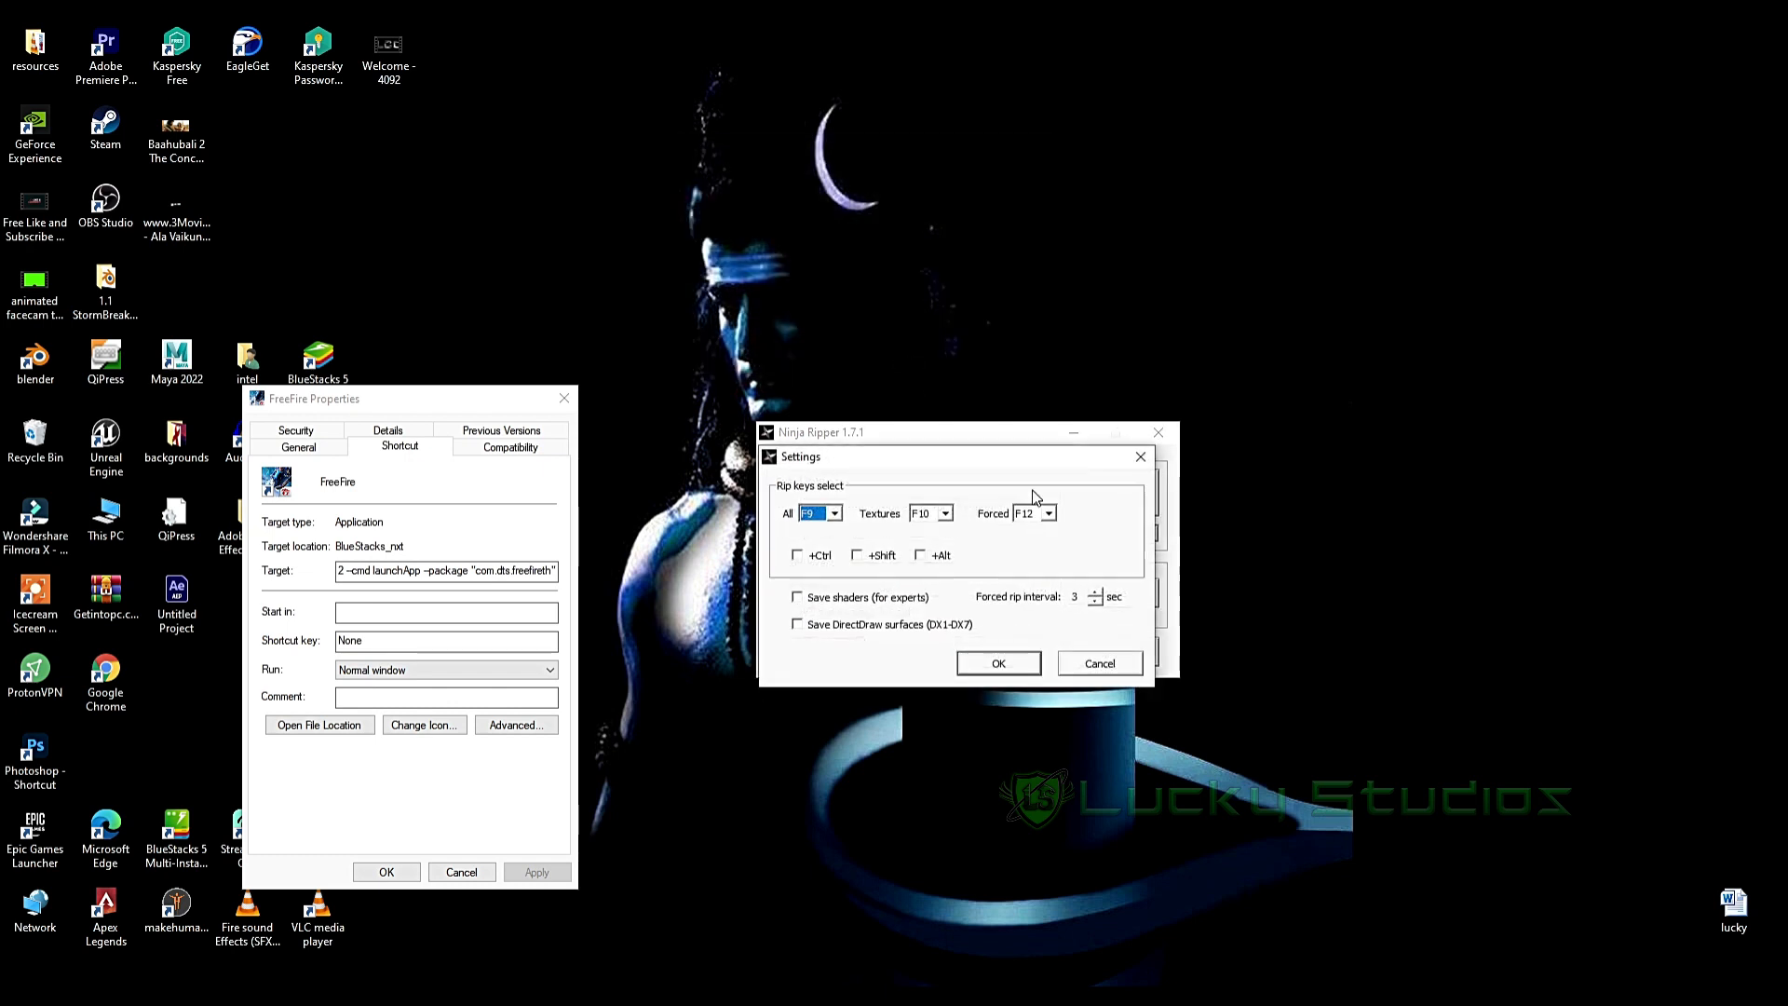
left_click_drag(1029, 484, 970, 184)
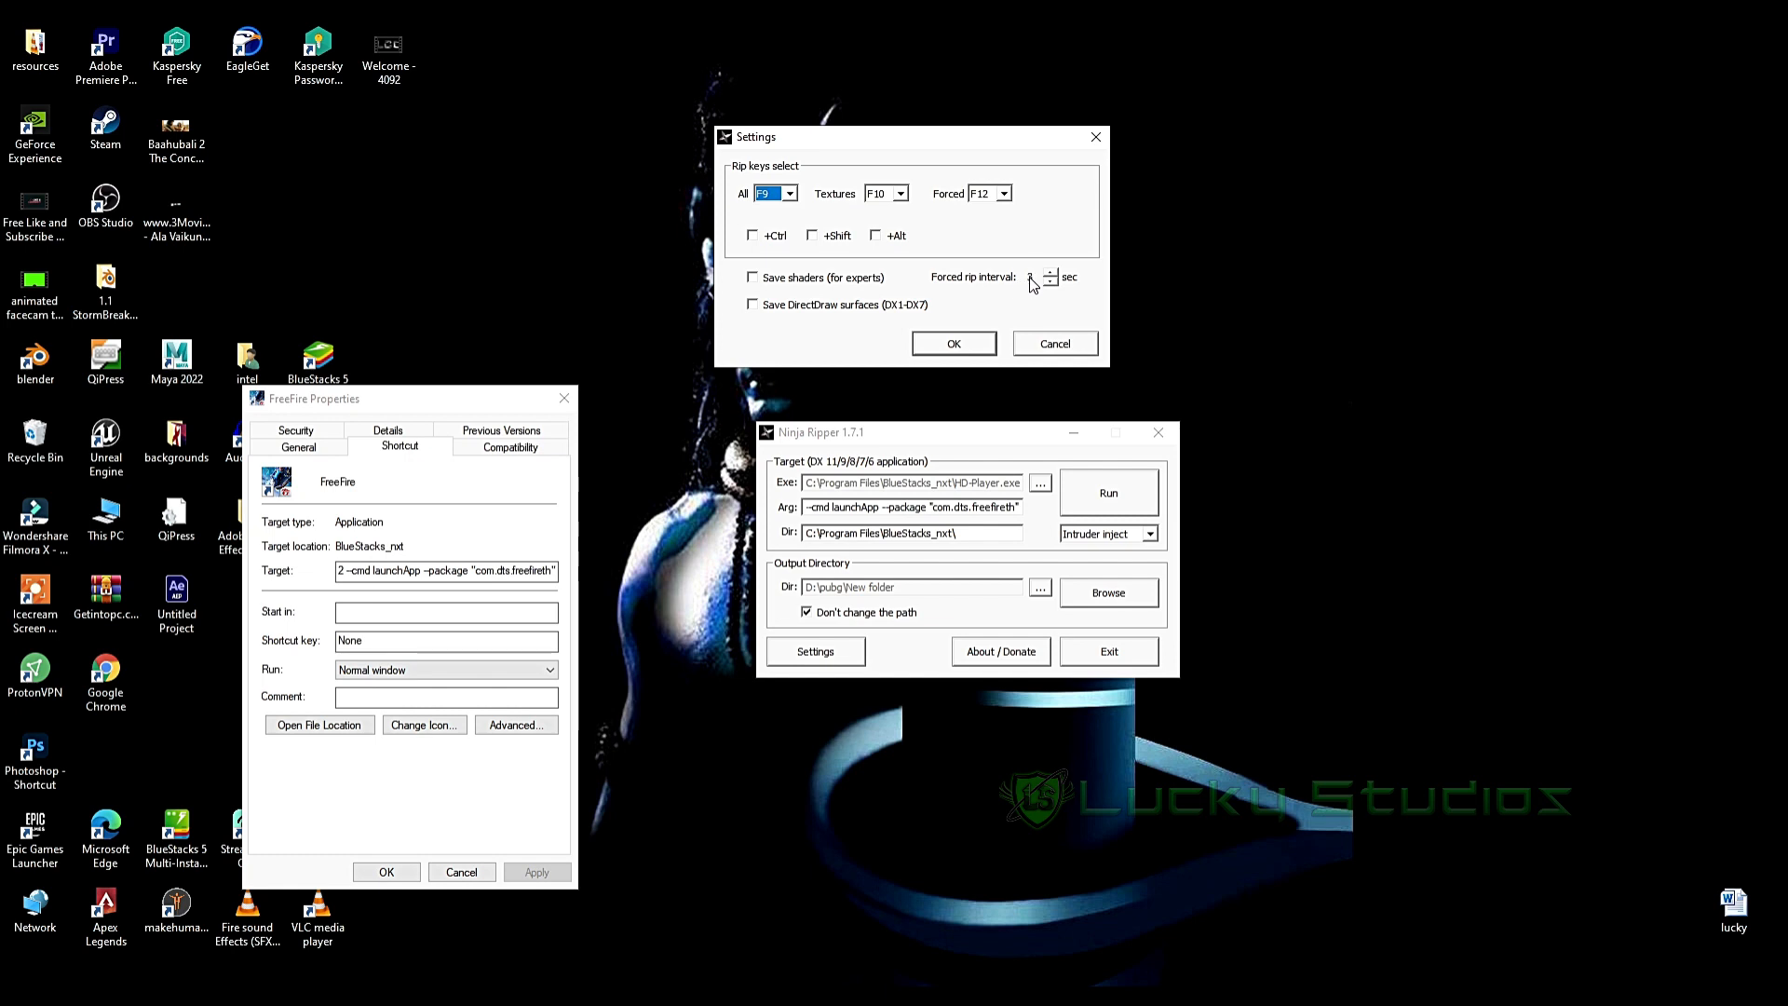
left_click(974, 346)
left_click_drag(929, 432, 934, 364)
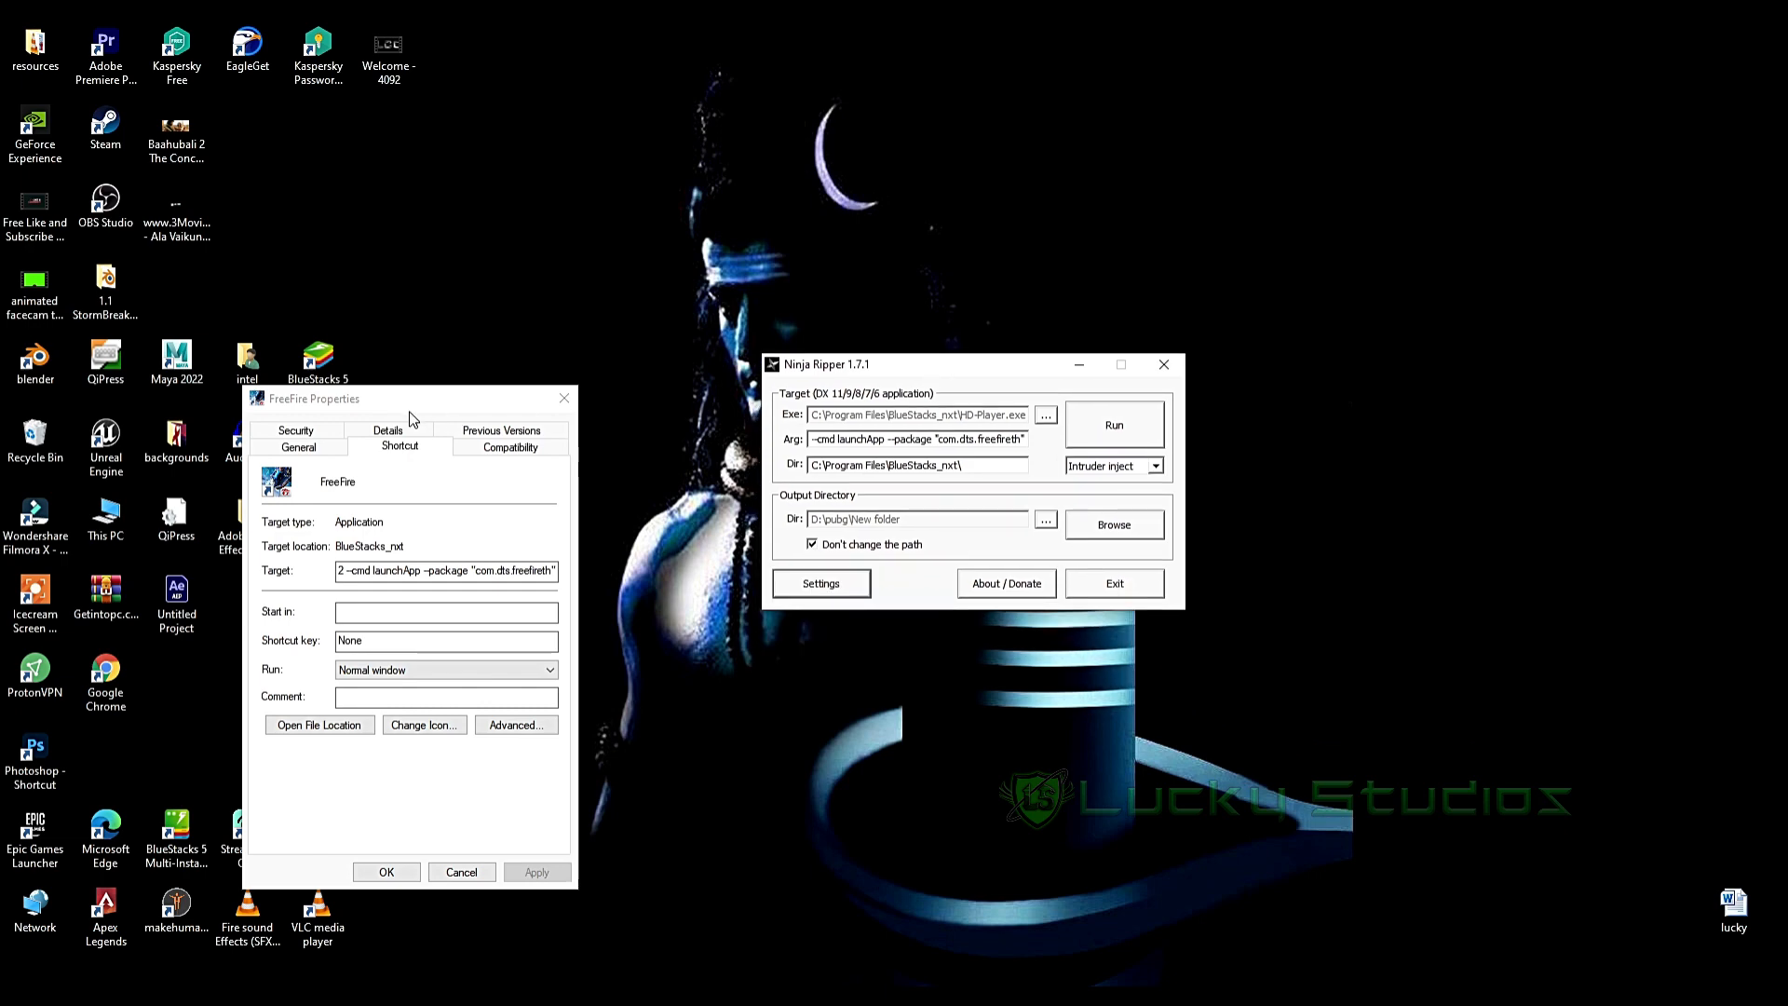
left_click_drag(410, 410, 577, 294)
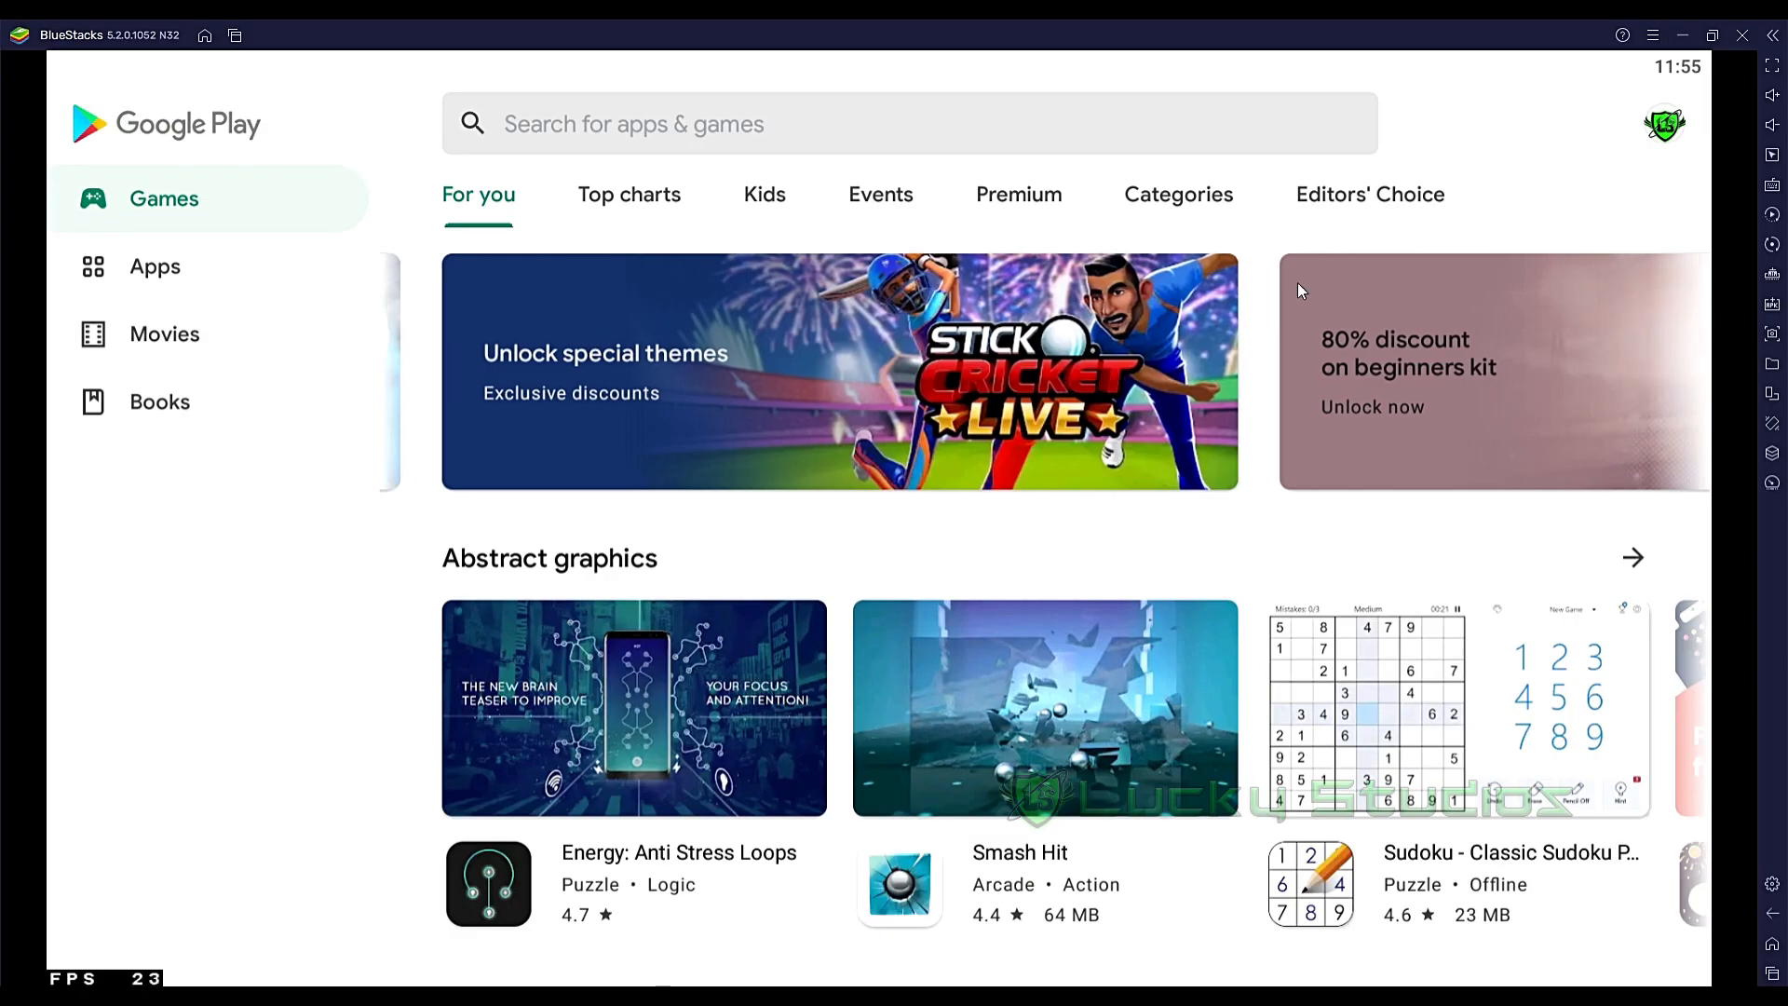
- In the BlueStacks settings, review the graphics options and choose High (4 GB) as the memory allocation
left_click(1655, 36)
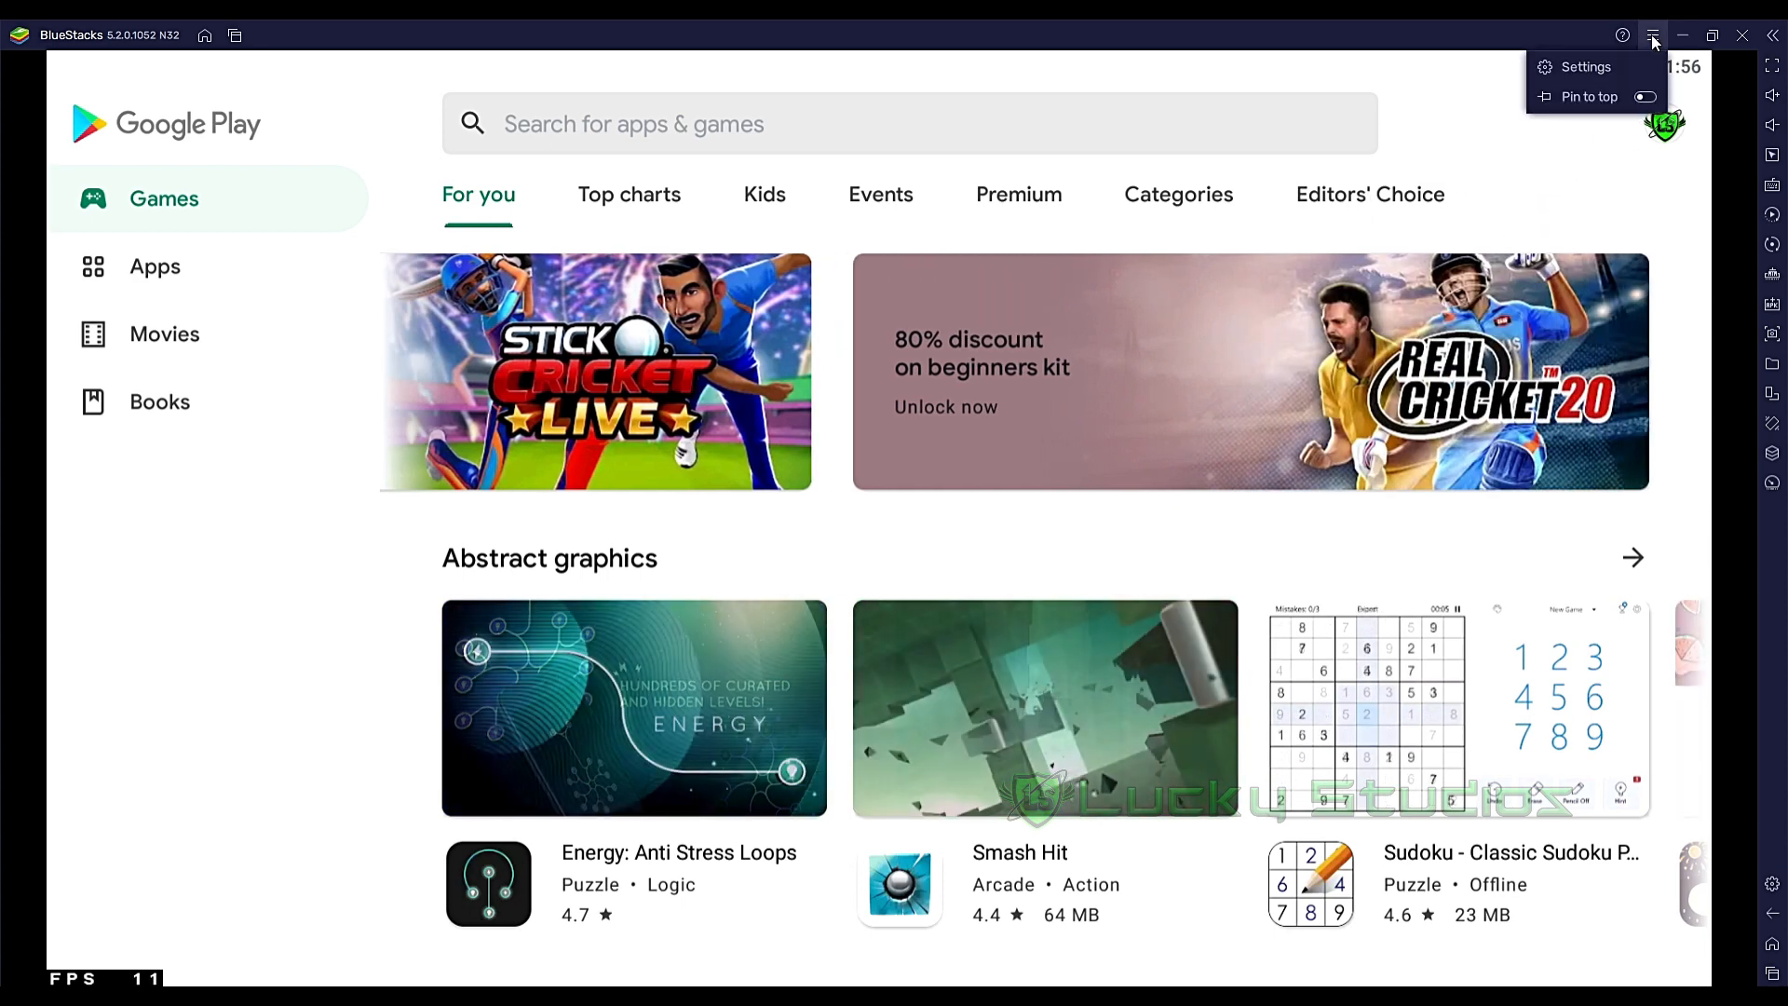
left_click(1585, 67)
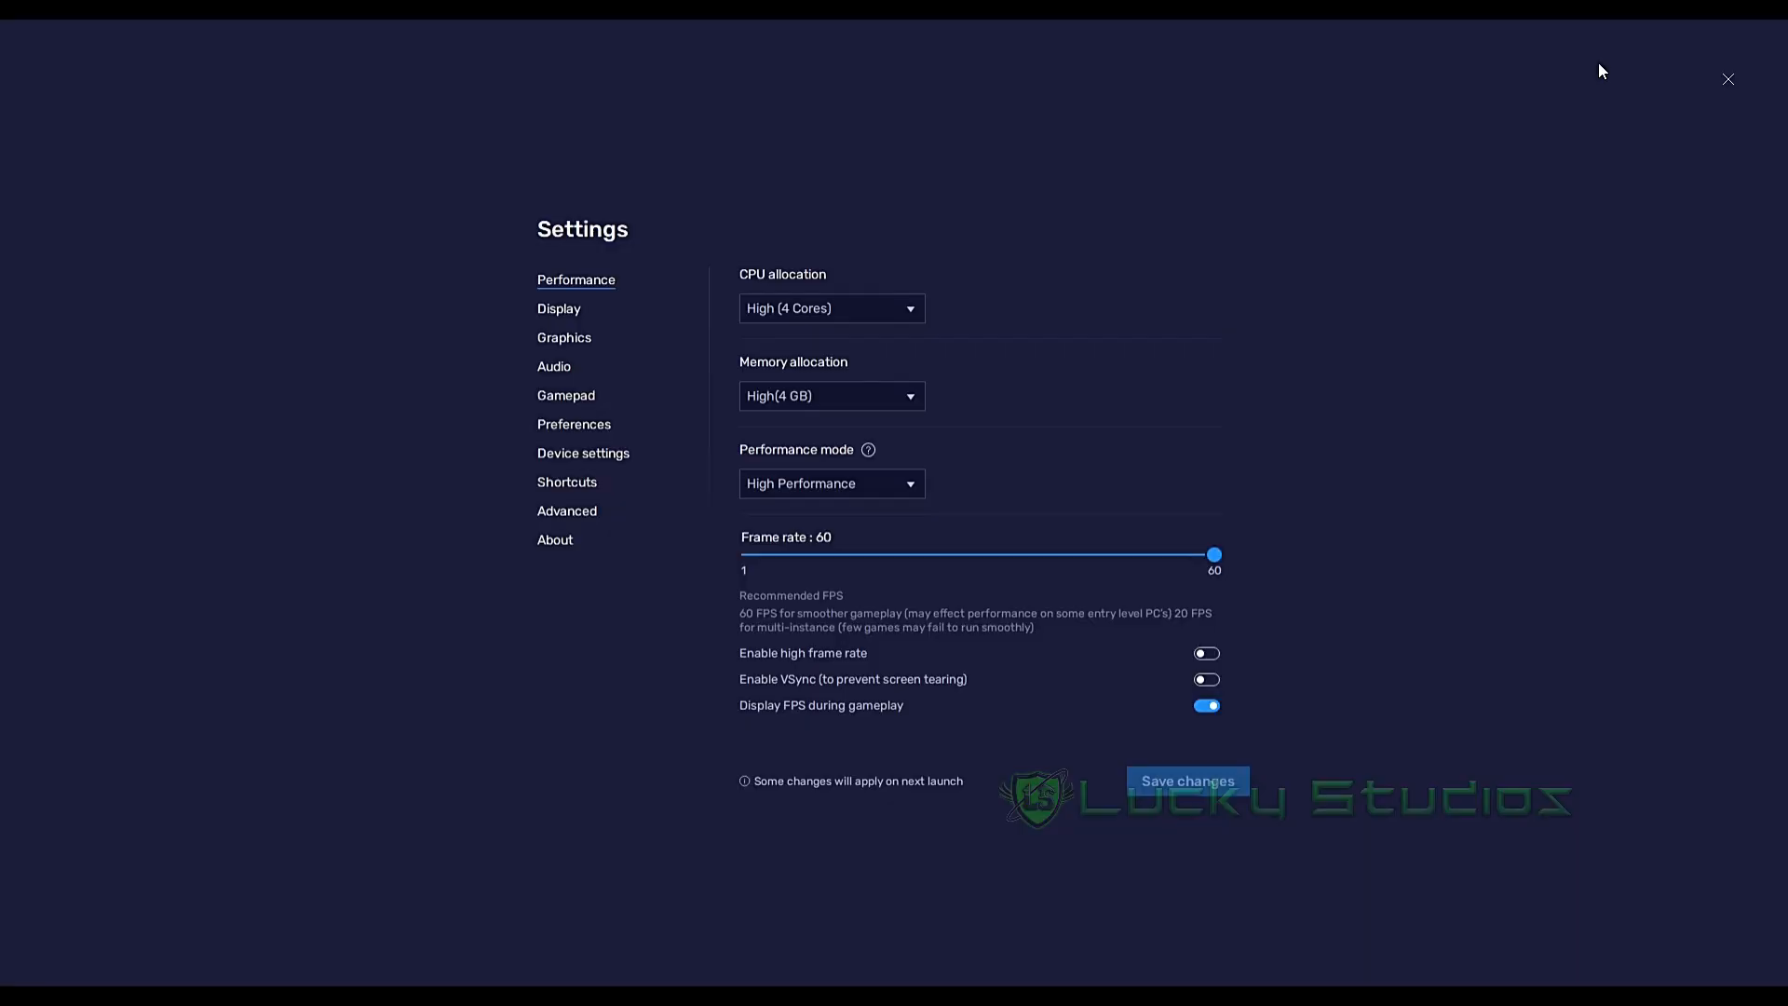
left_click(570, 339)
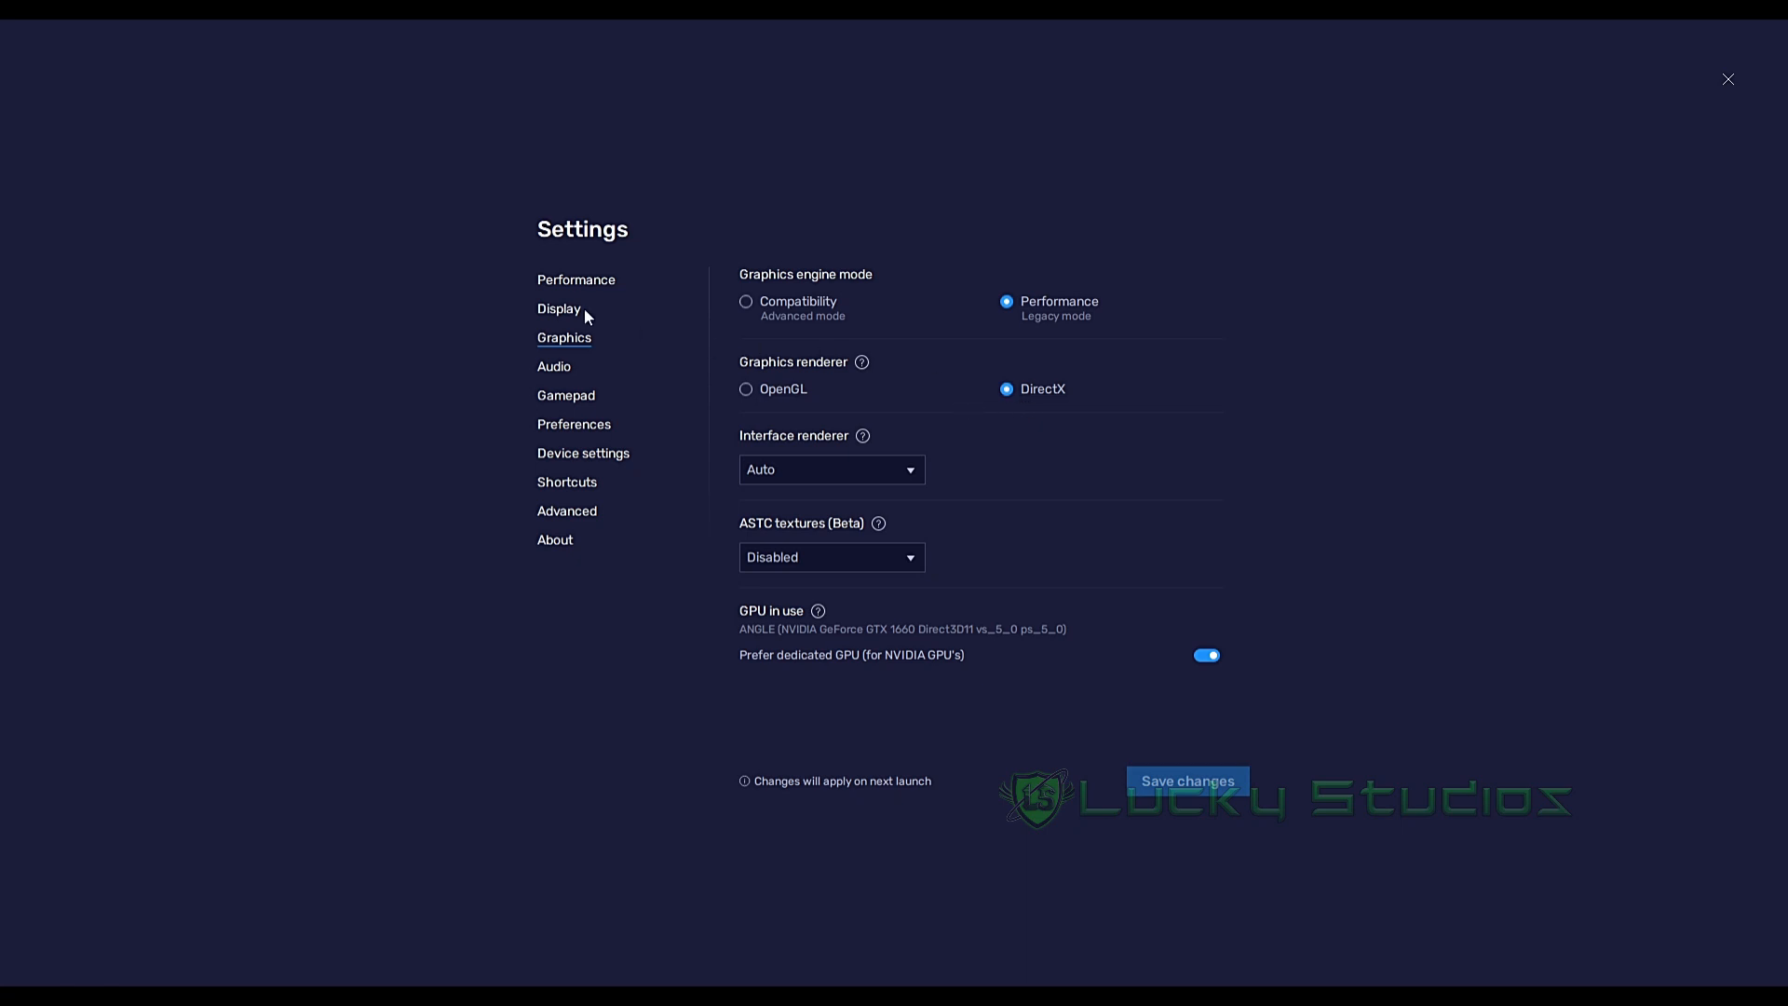
left_click(573, 278)
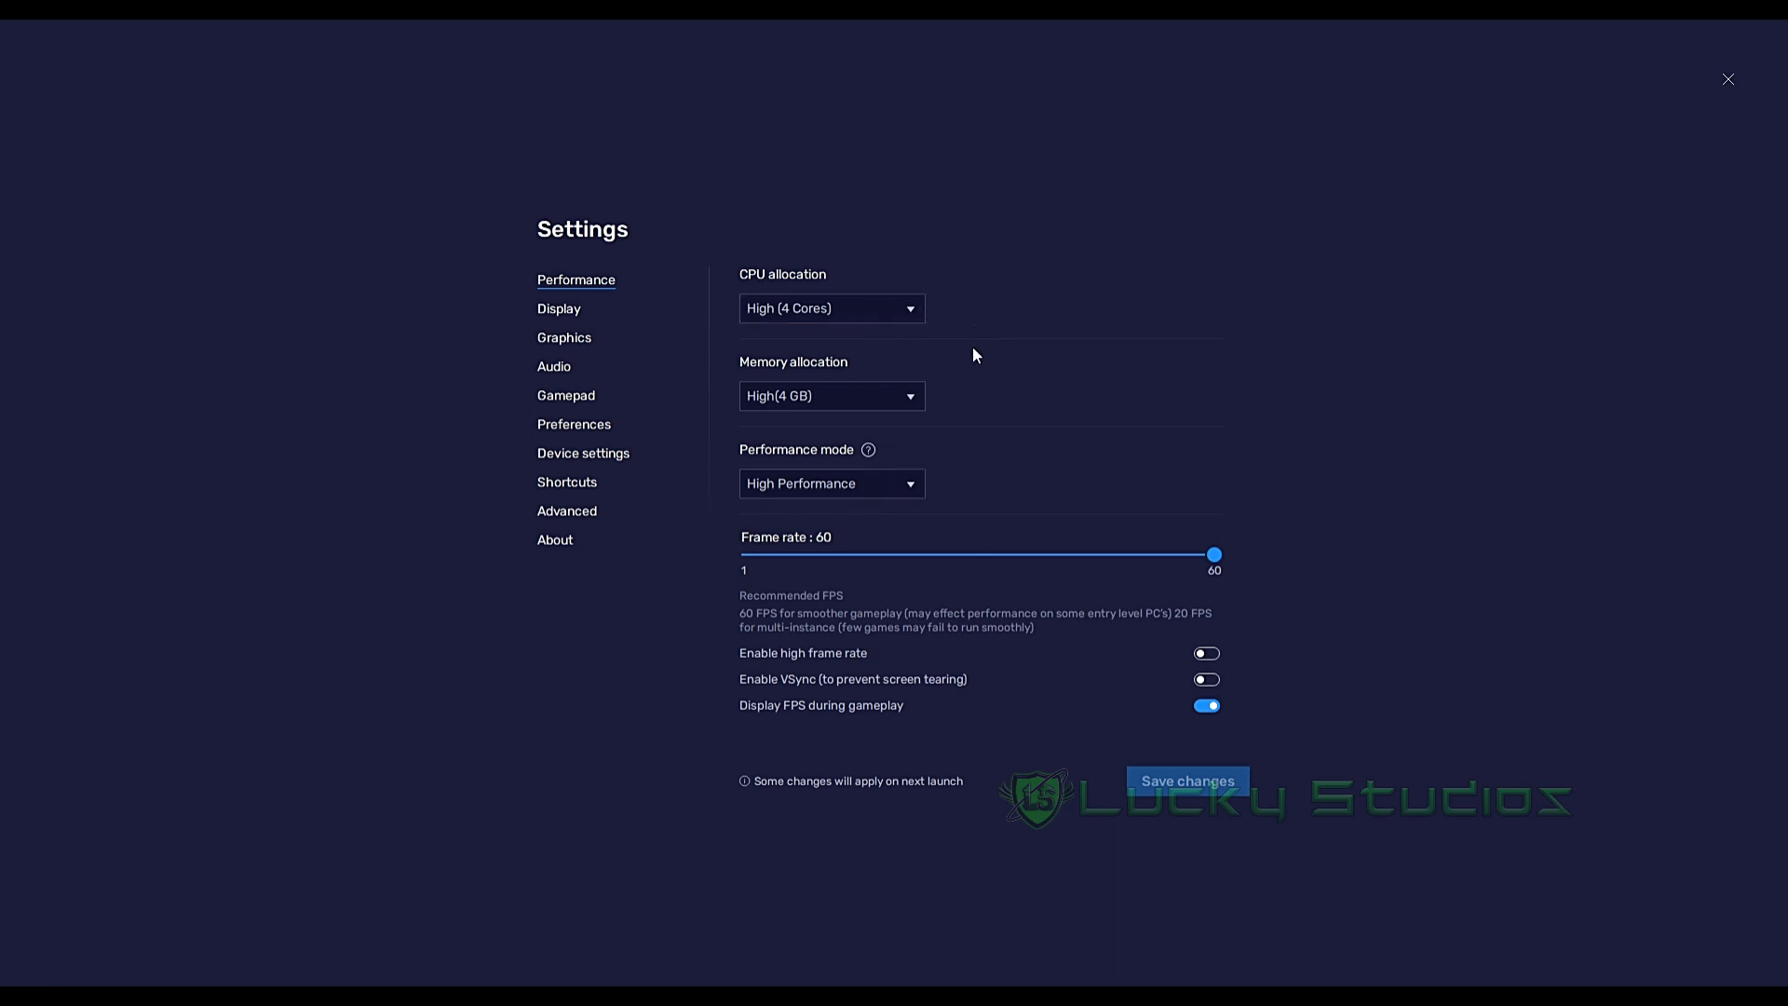
left_click(917, 400)
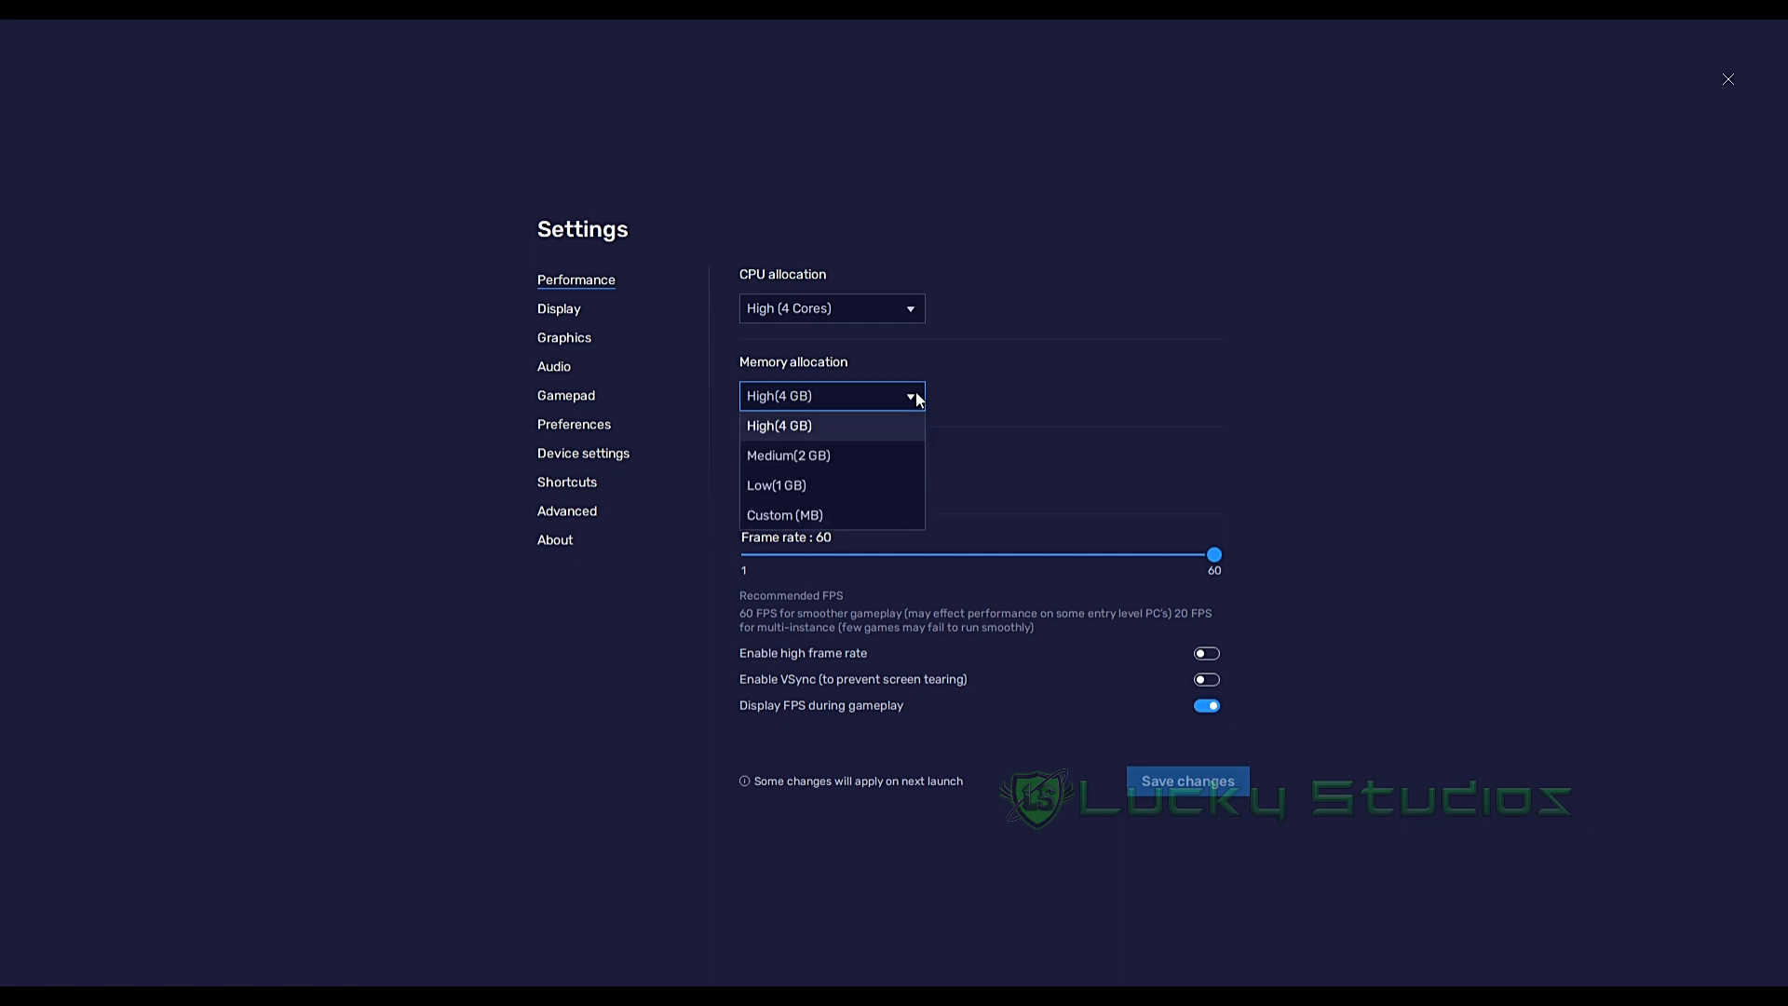
left_click(832, 428)
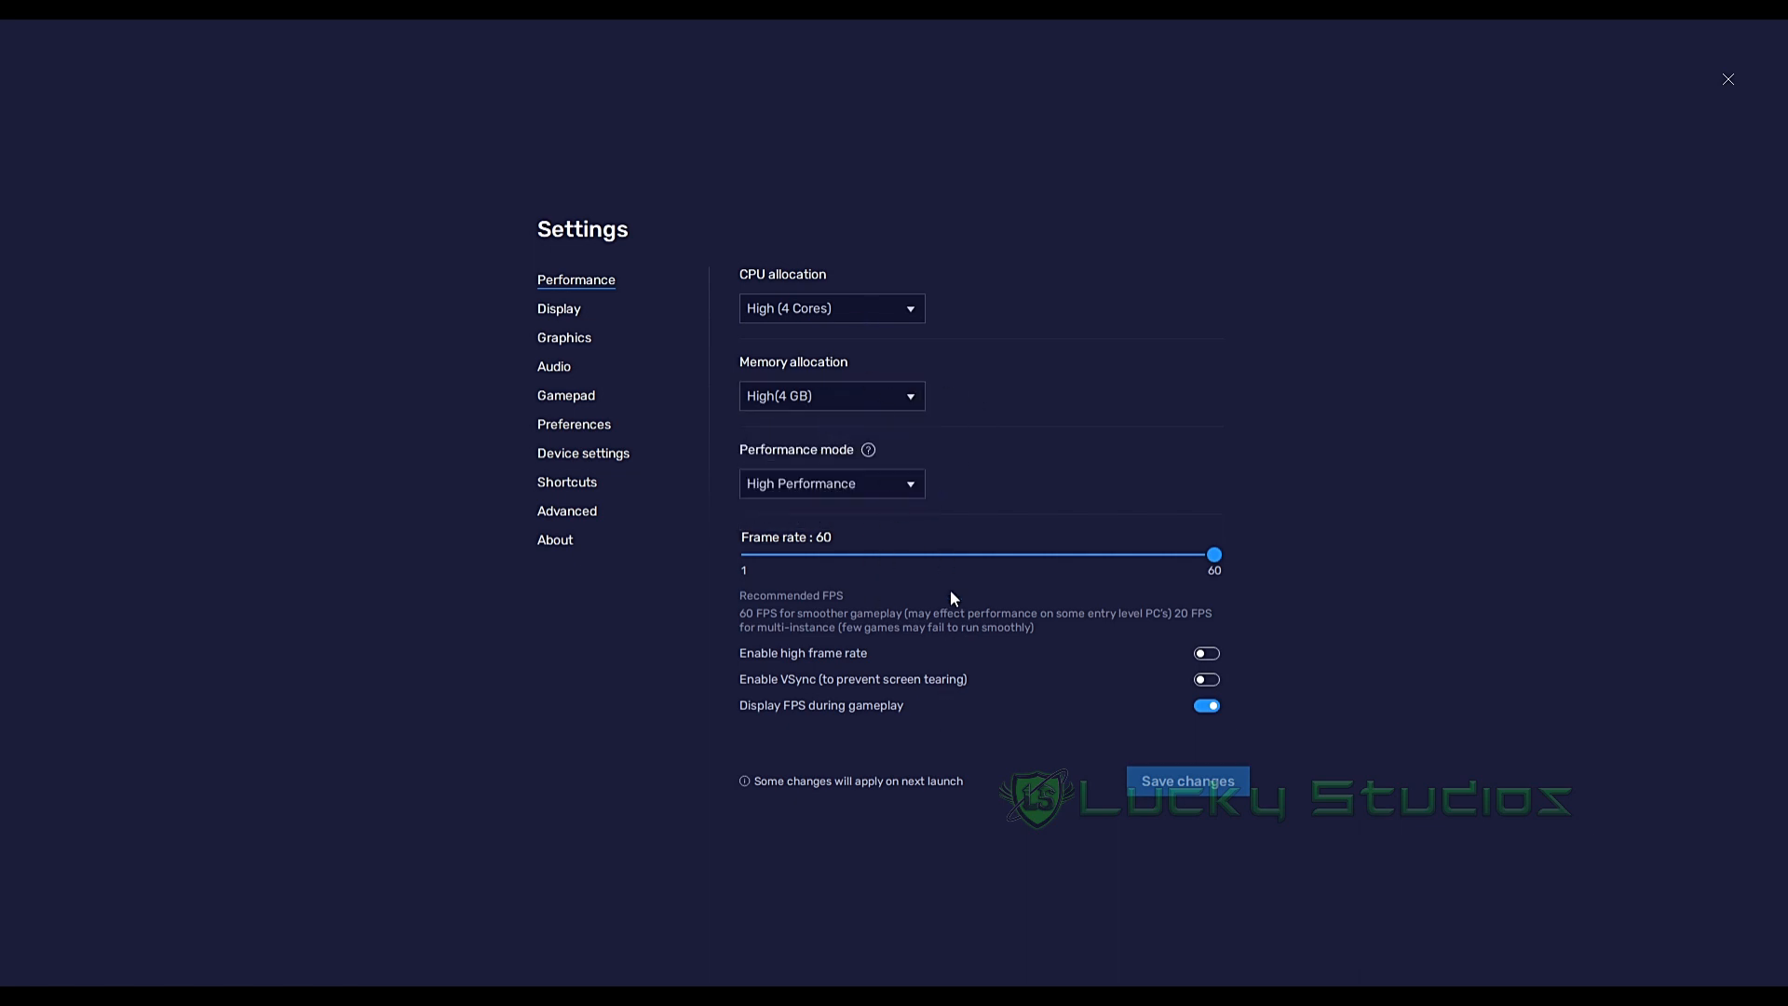
- Review the BlueStacks display resolution, pixel density and graphics renderer, leave the settings and minimize BlueStacks
left_click(563, 310)
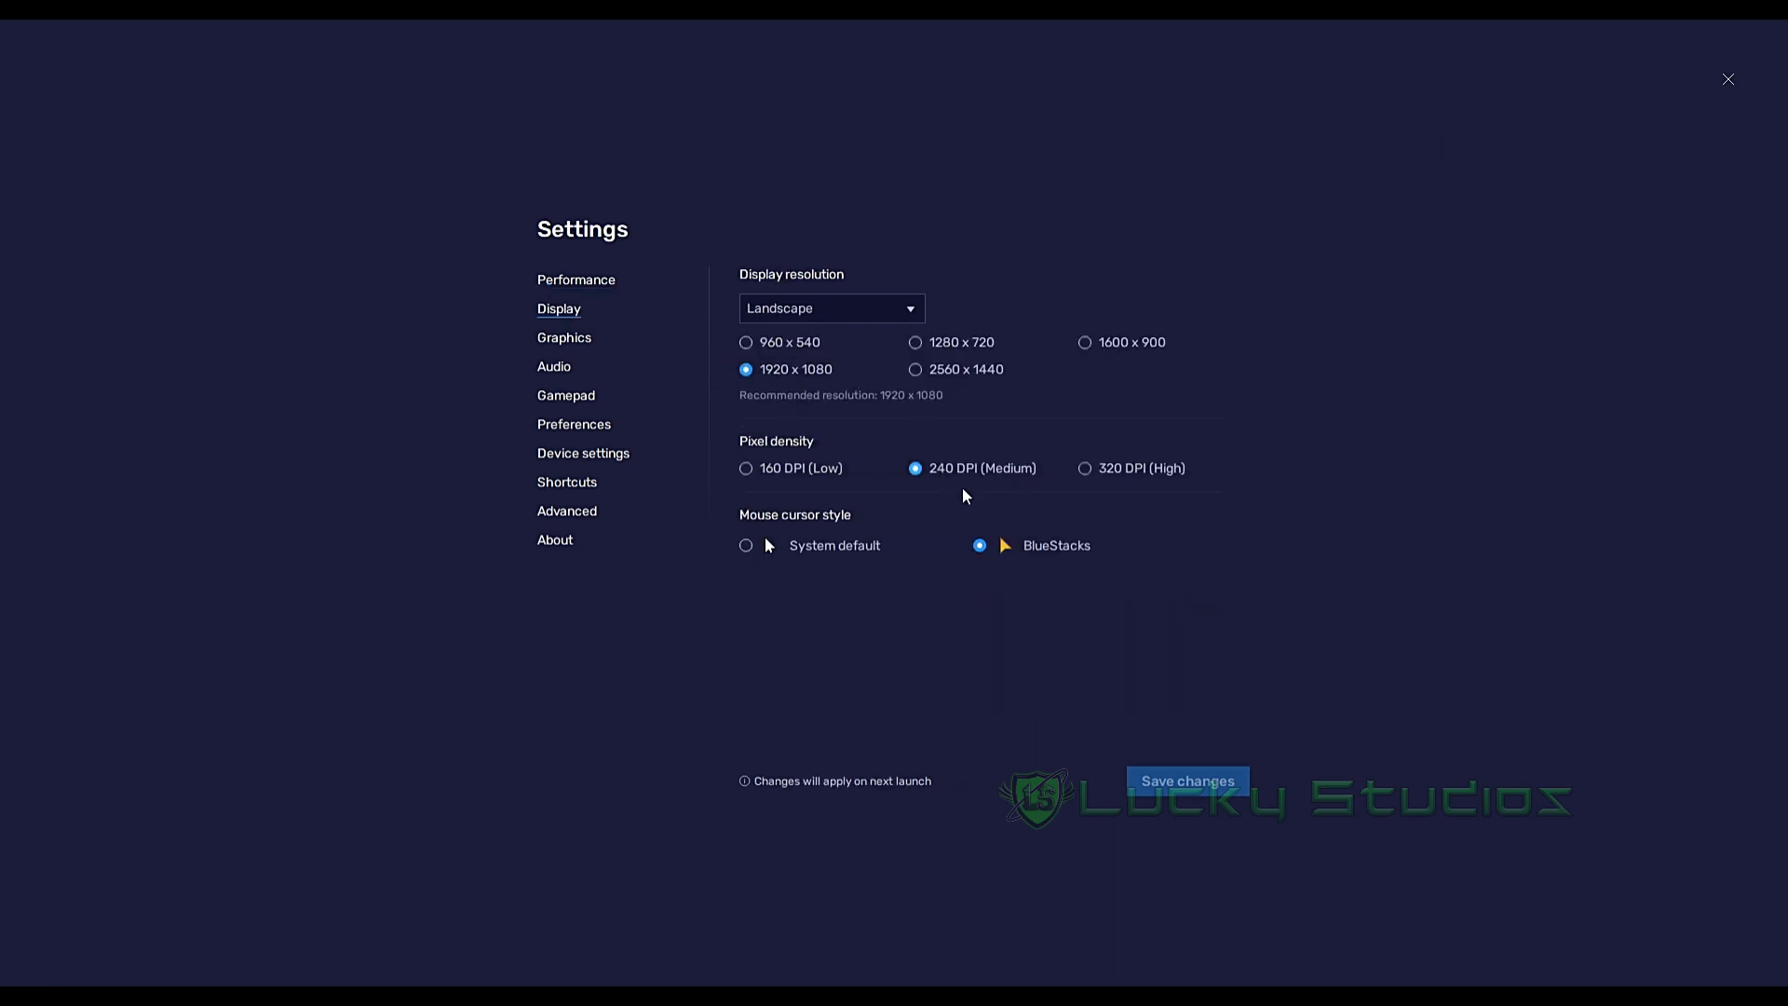
left_click(567, 337)
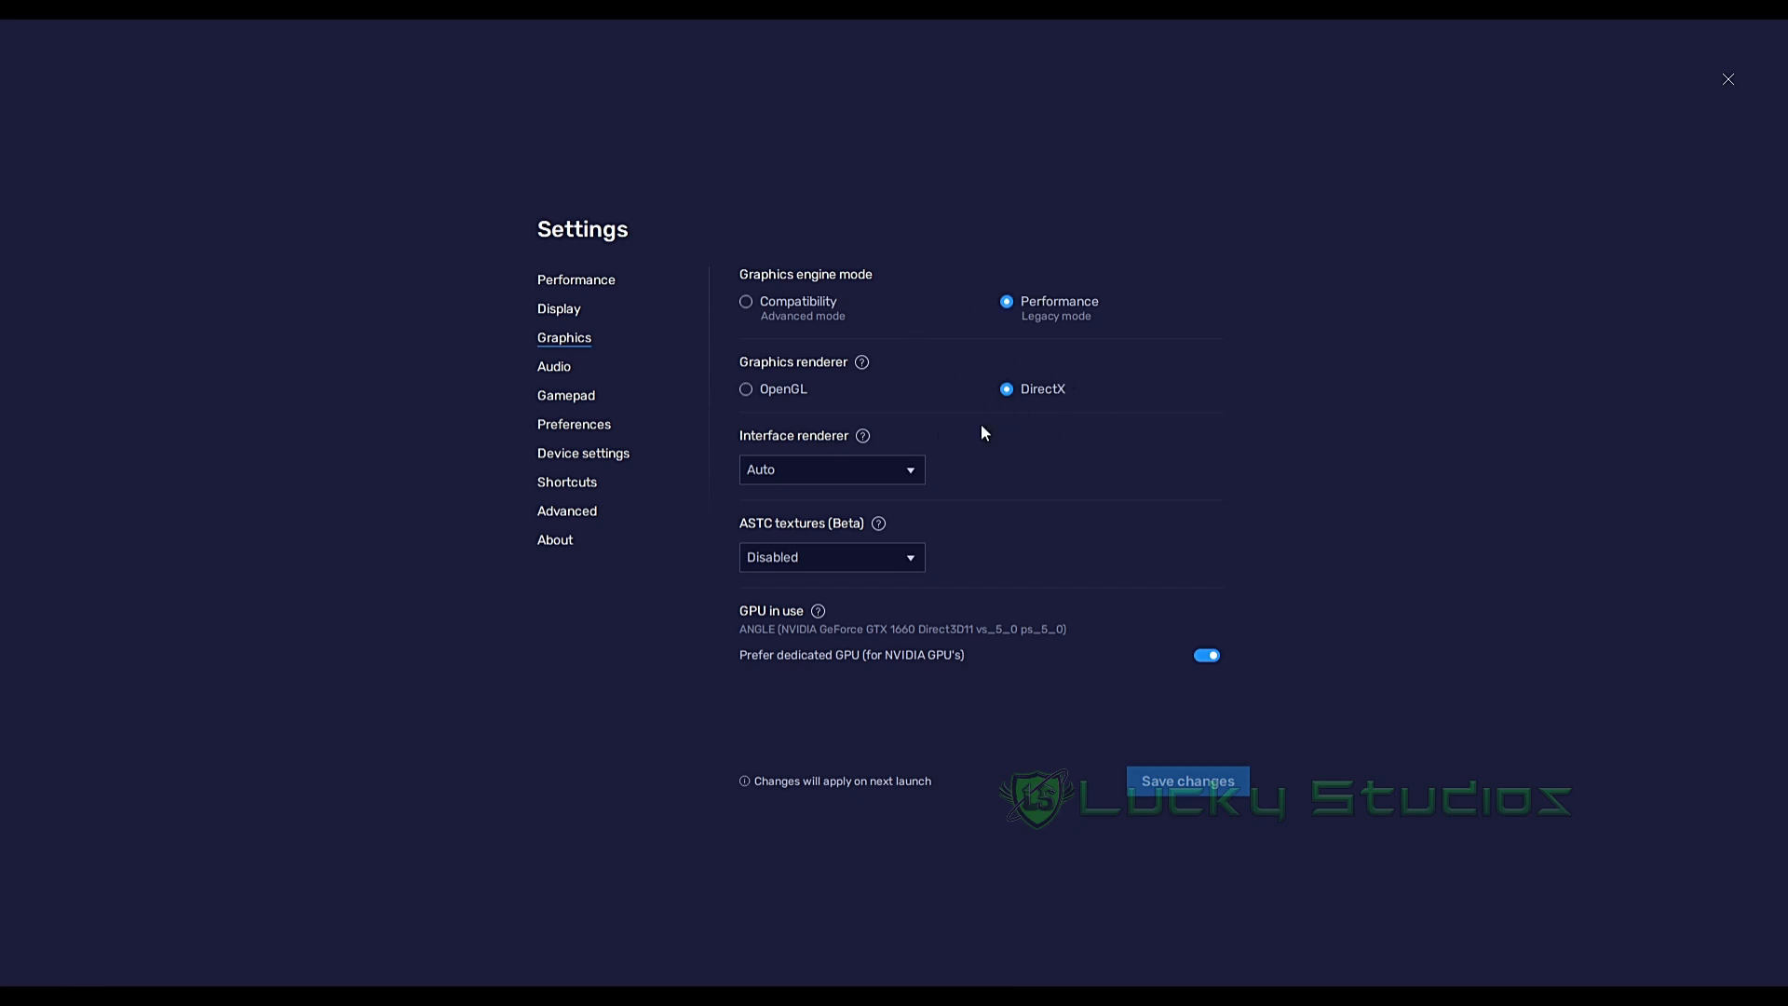
left_click(1729, 80)
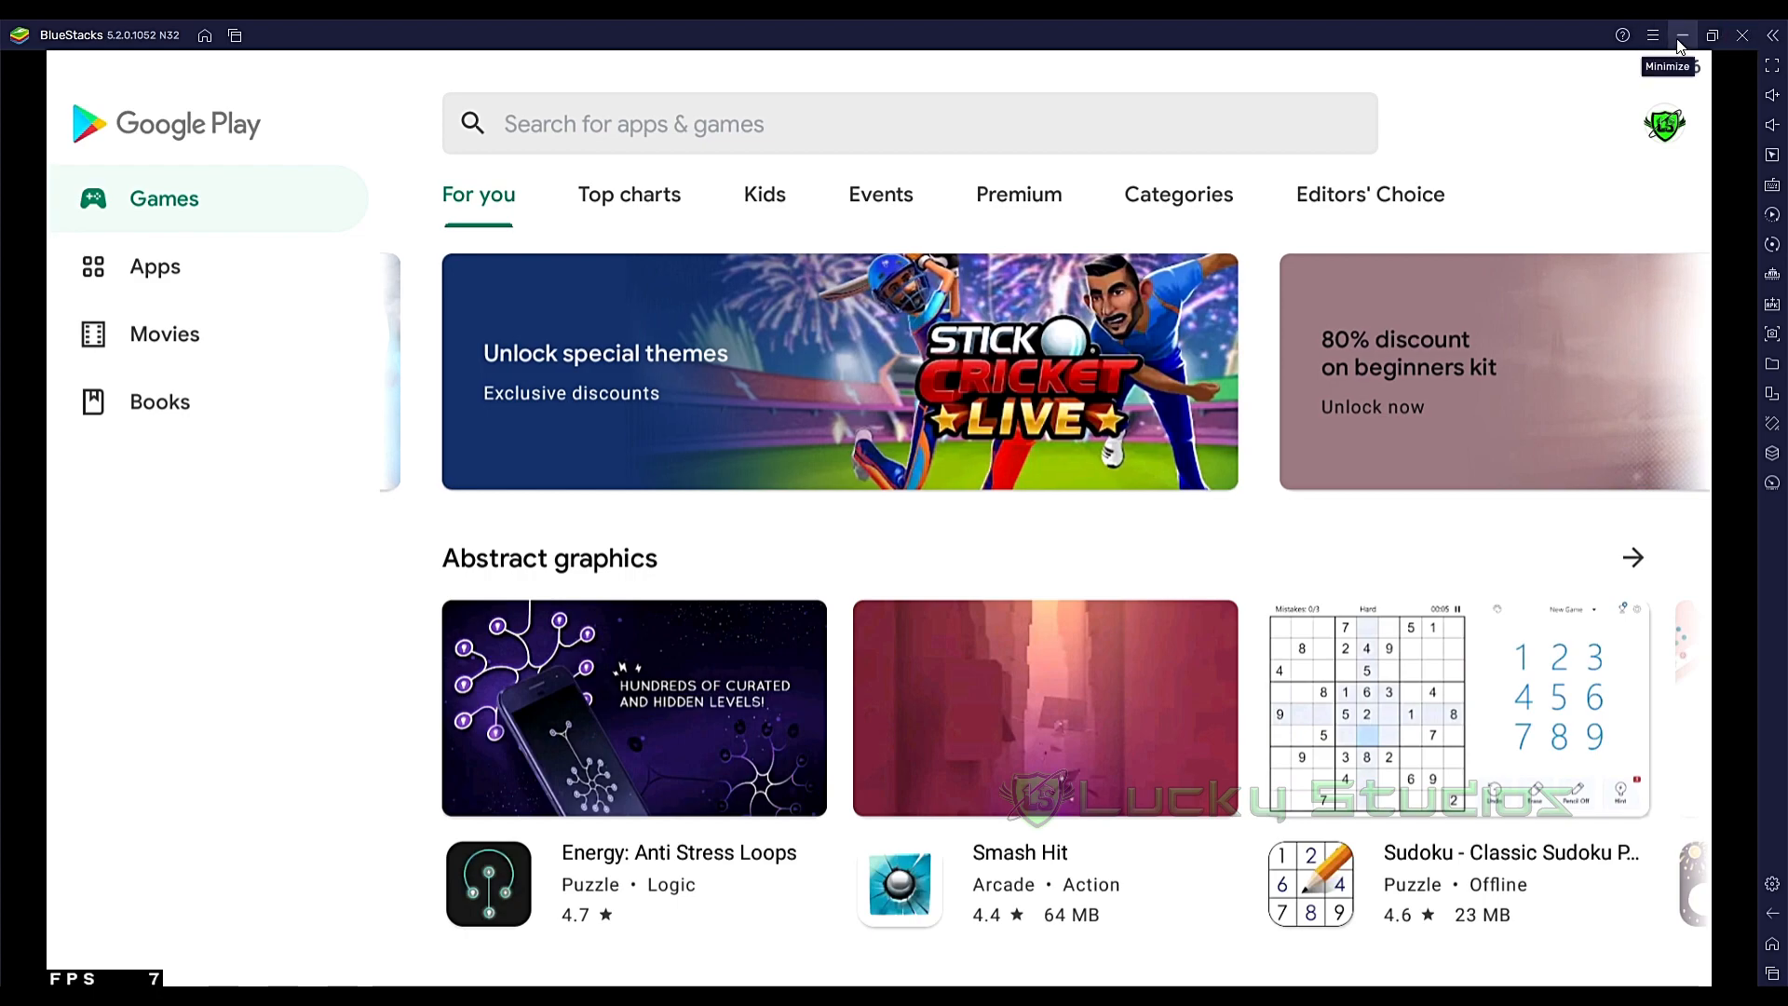
left_click(1682, 37)
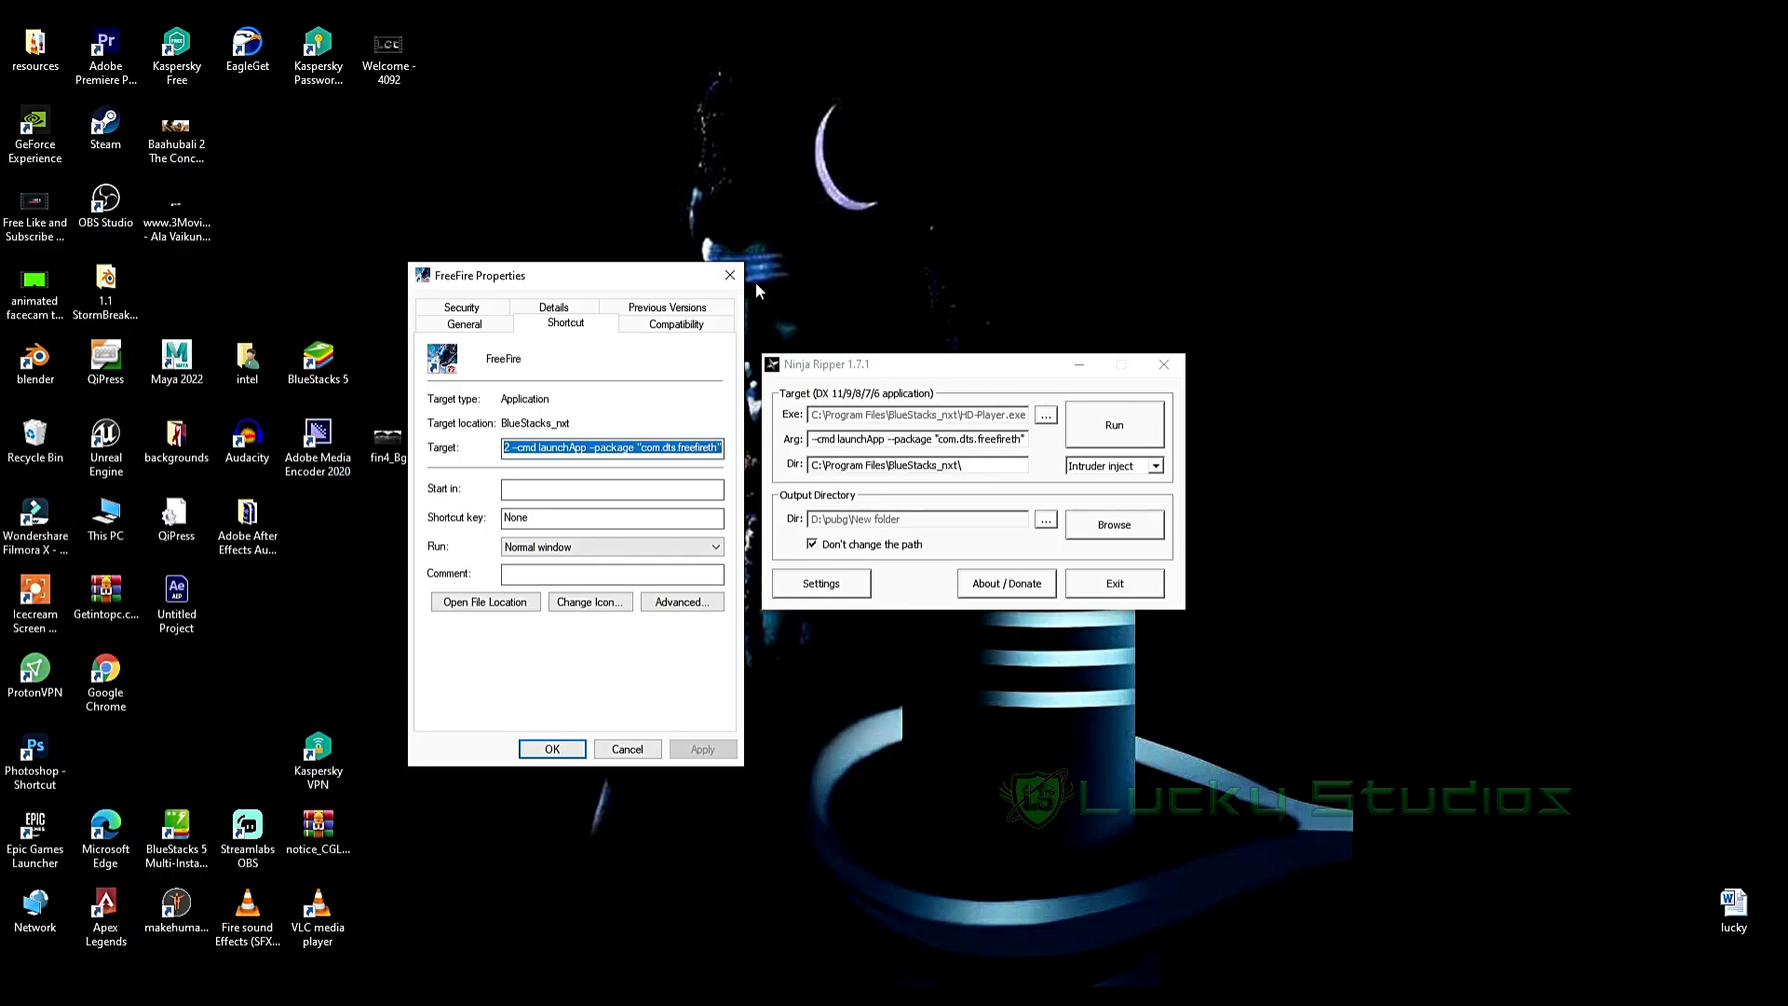
- Exit BlueStacks completely and close the FreeFire shortcut's properties
left_click_drag(675, 276, 733, 252)
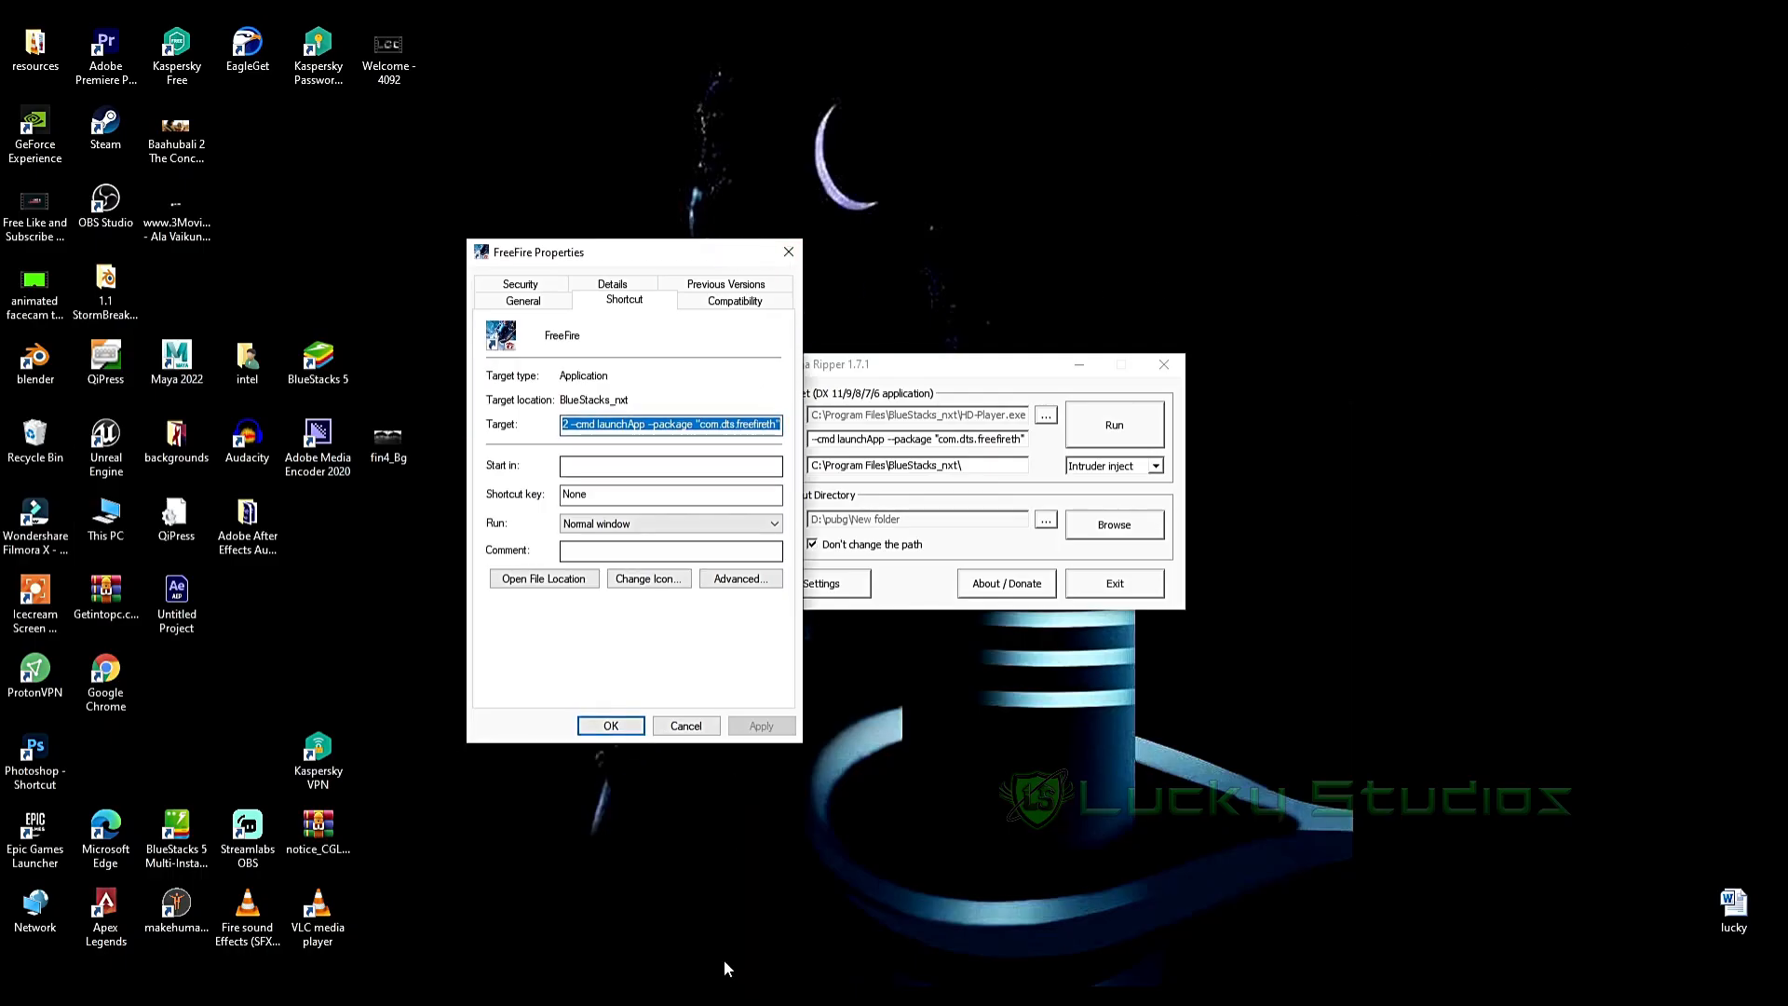
left_click(727, 999)
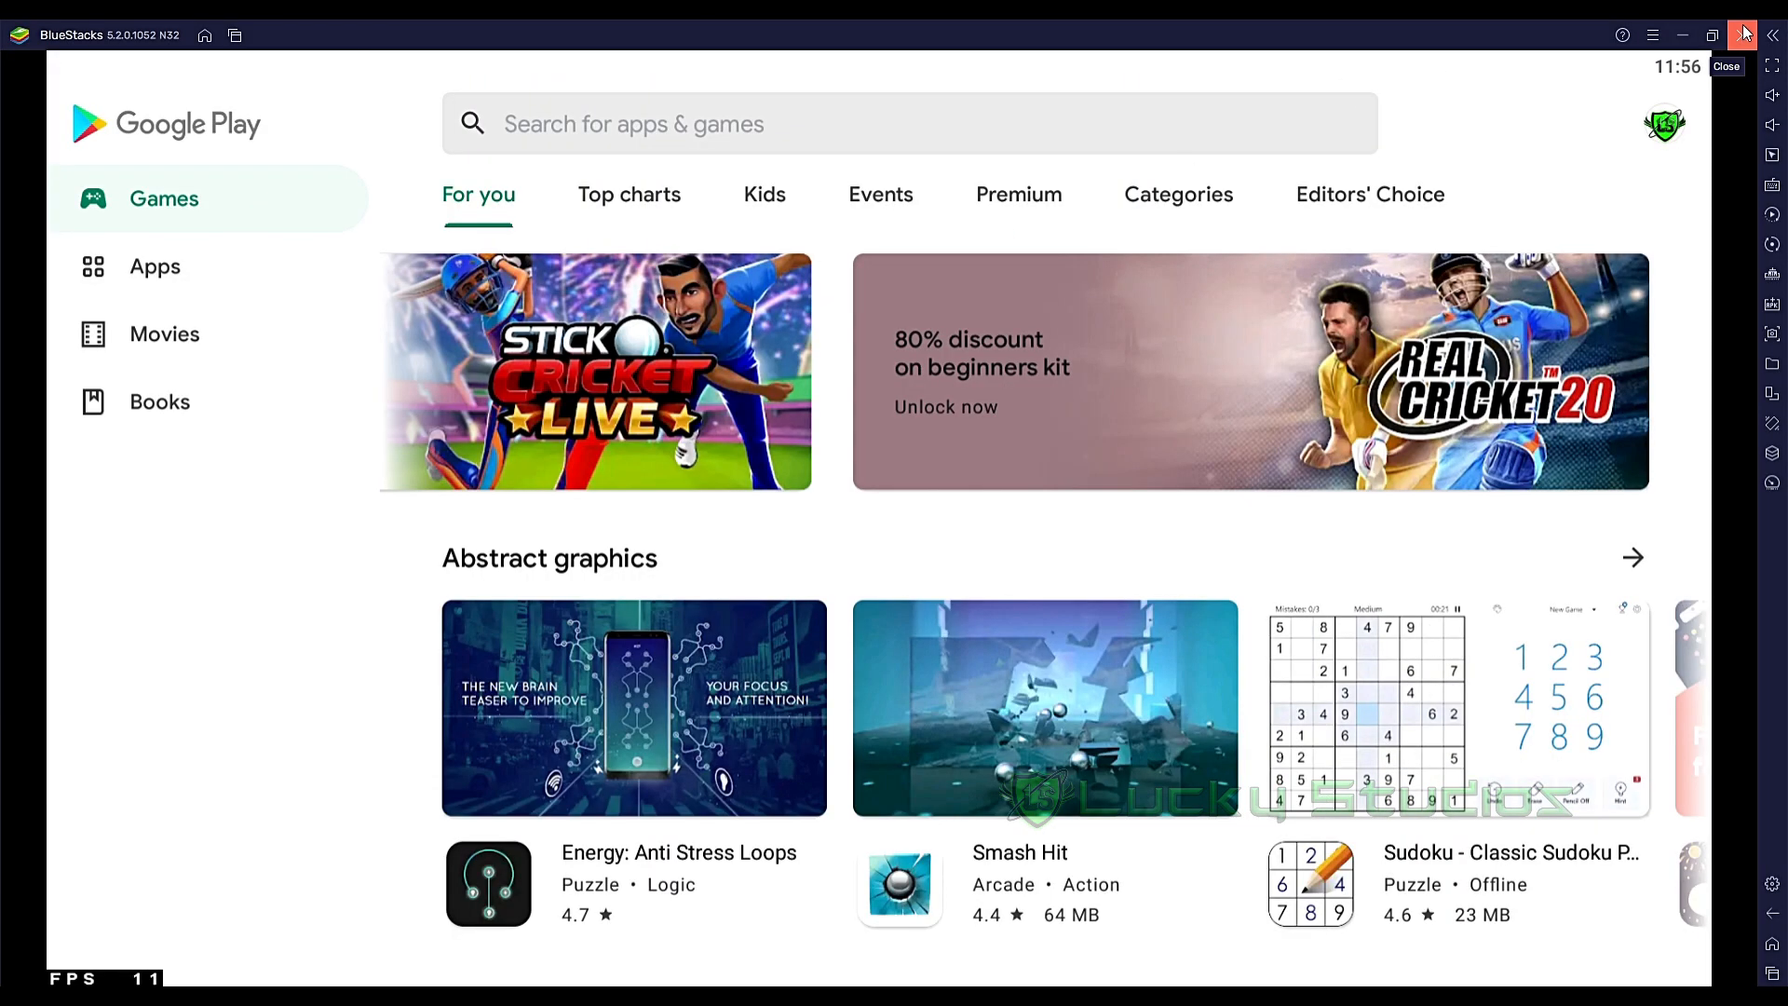
left_click(1745, 32)
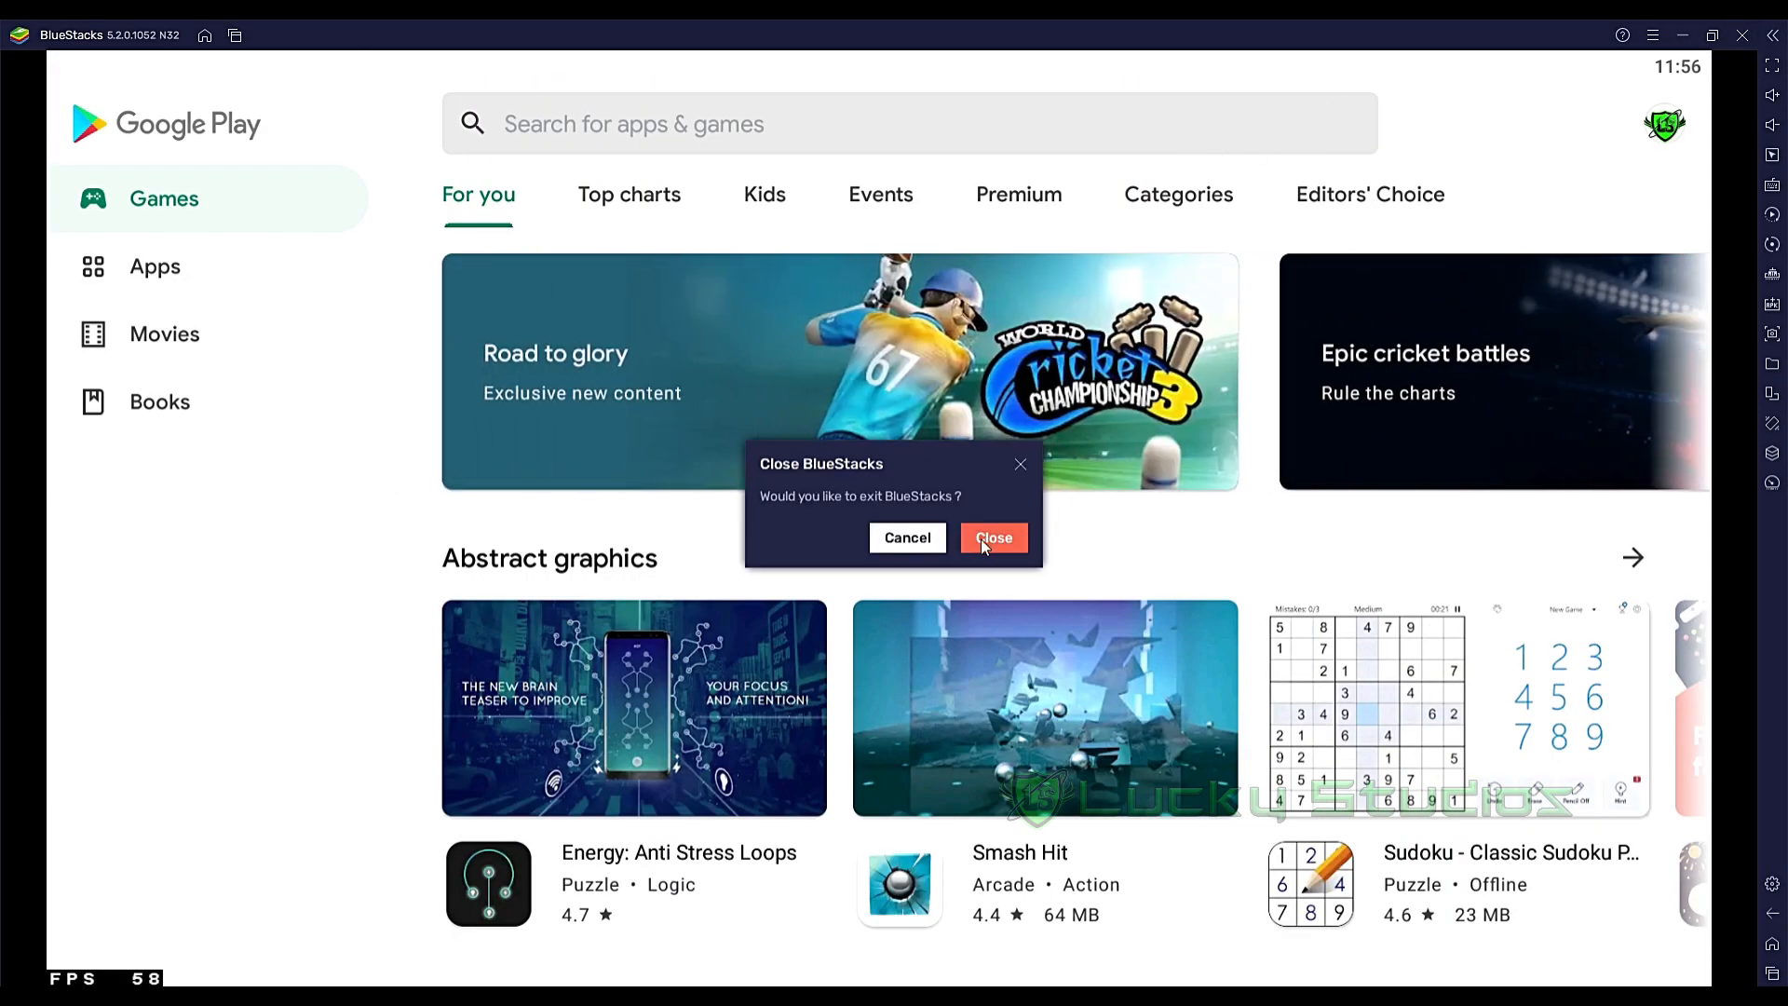
left_click(984, 539)
left_click(787, 247)
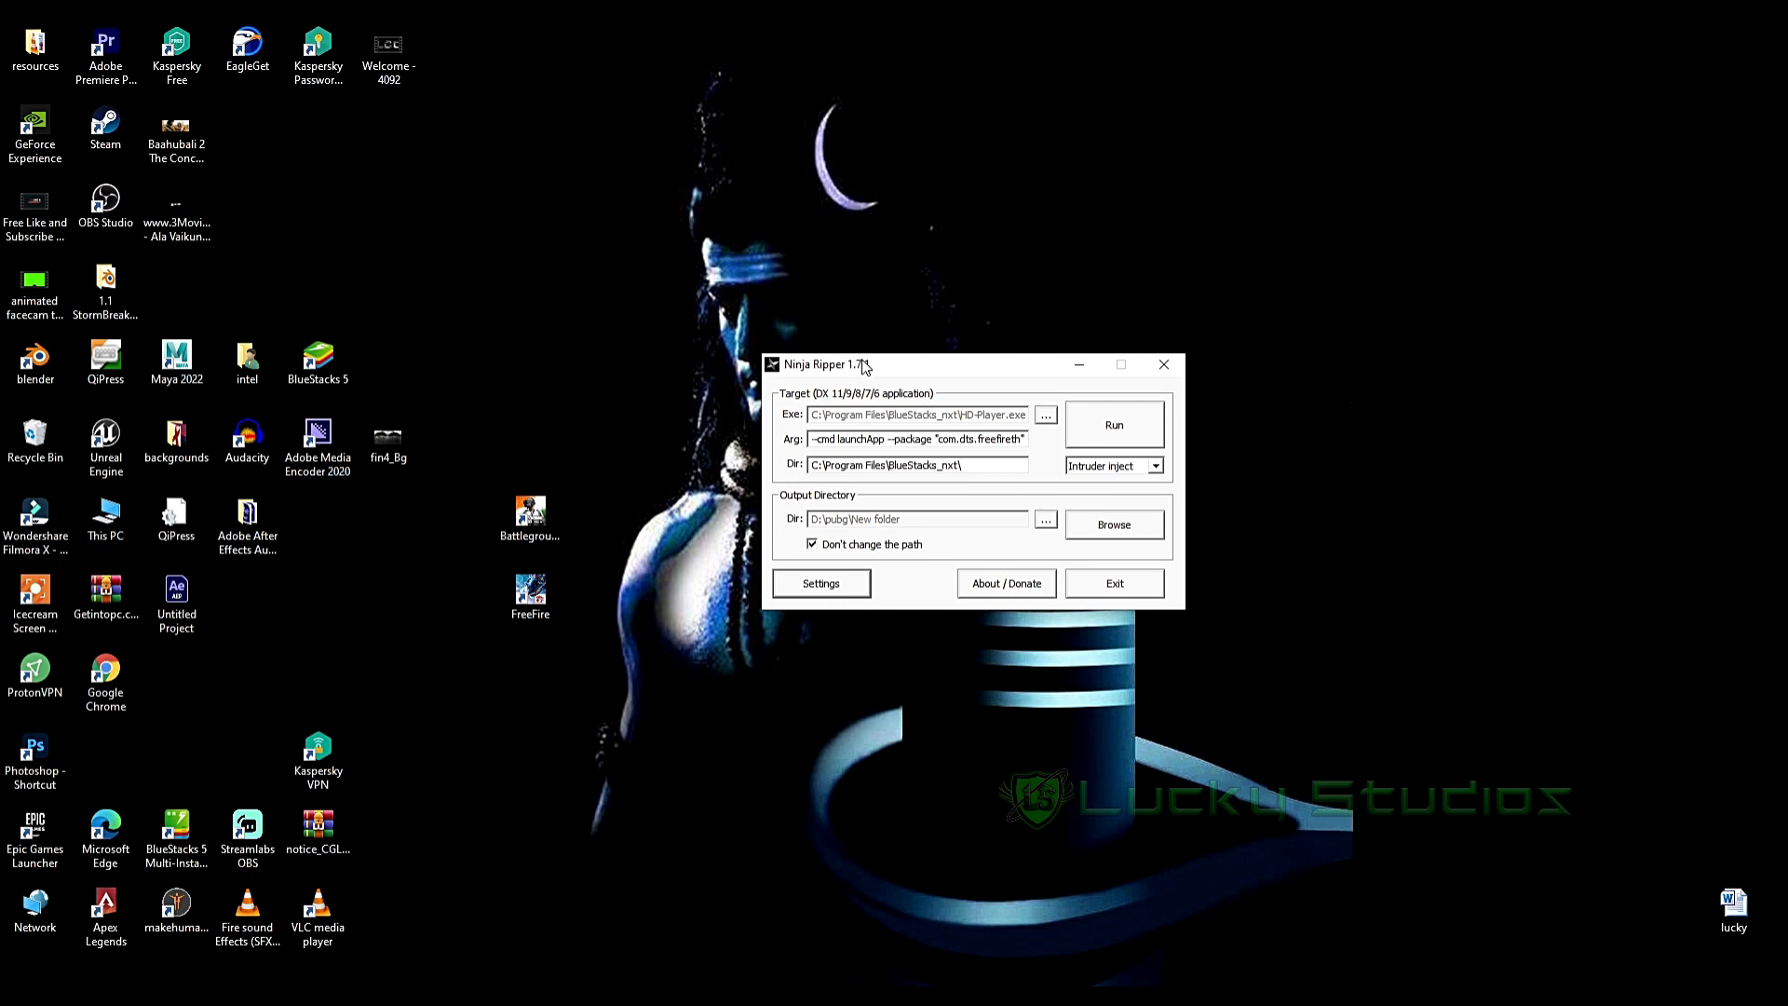
- Move Ninja Ripper nearer the desktop shortcuts and run its configured target to launch Free Fire in BlueStacks
left_click_drag(861, 362, 789, 419)
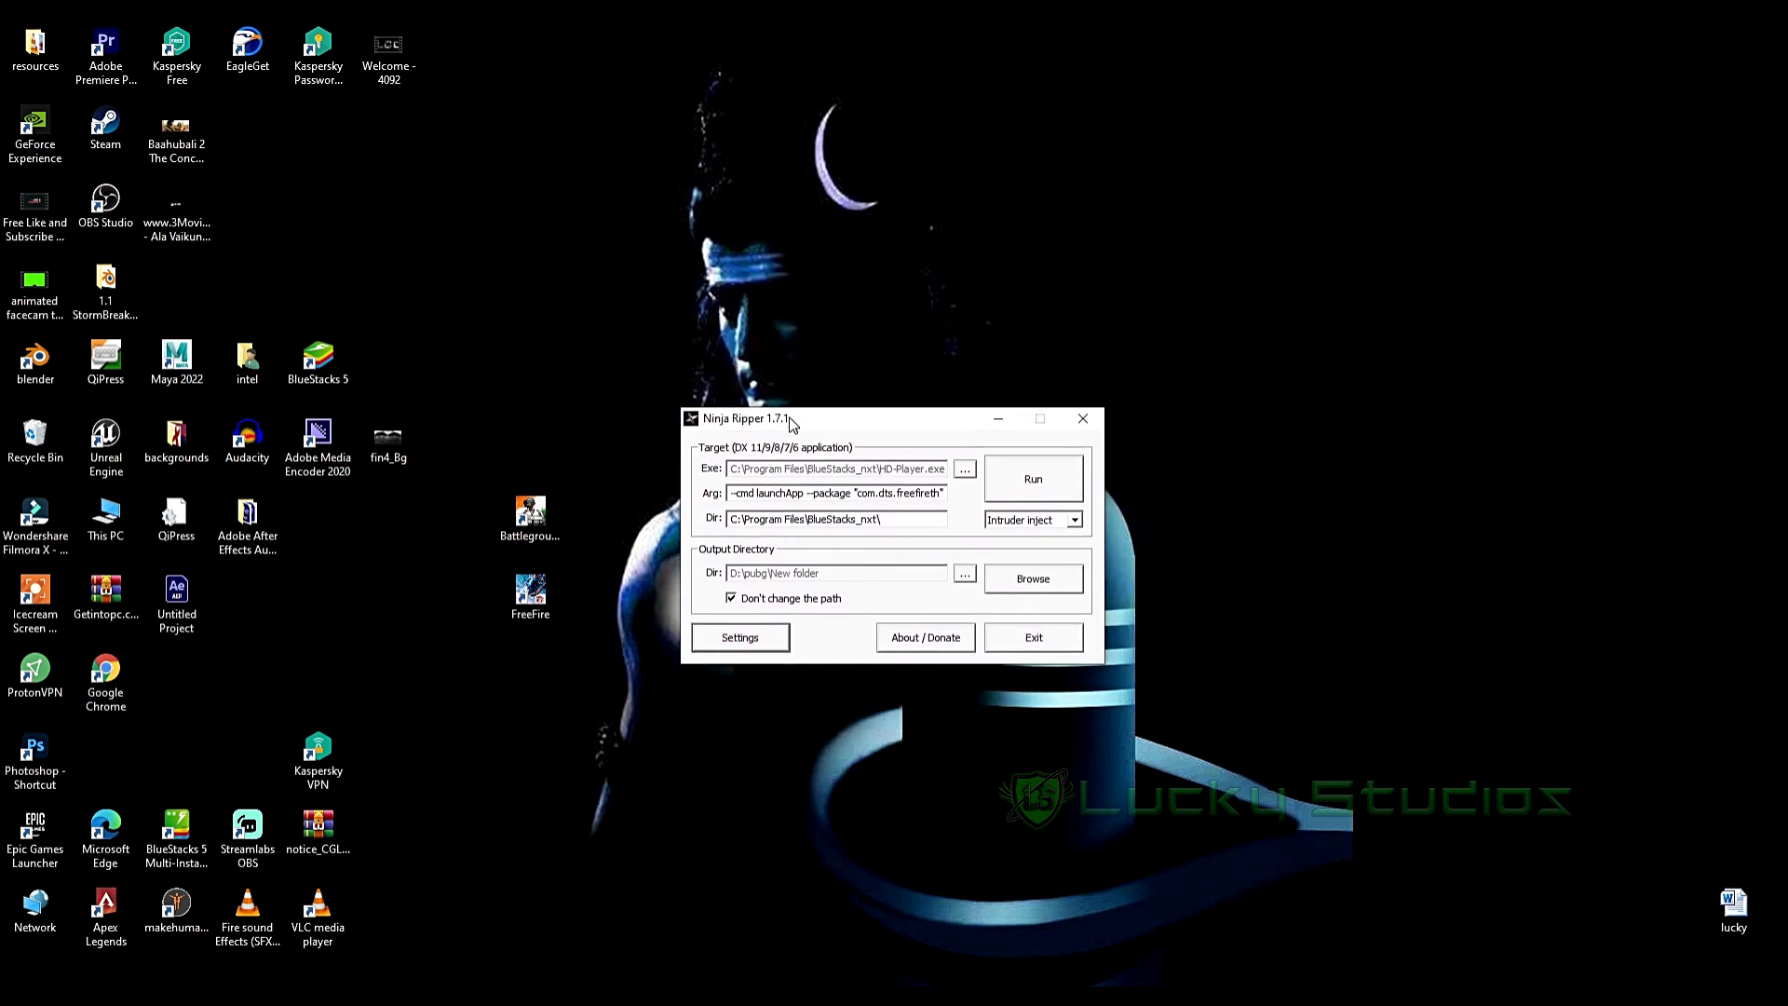
left_click(1032, 479)
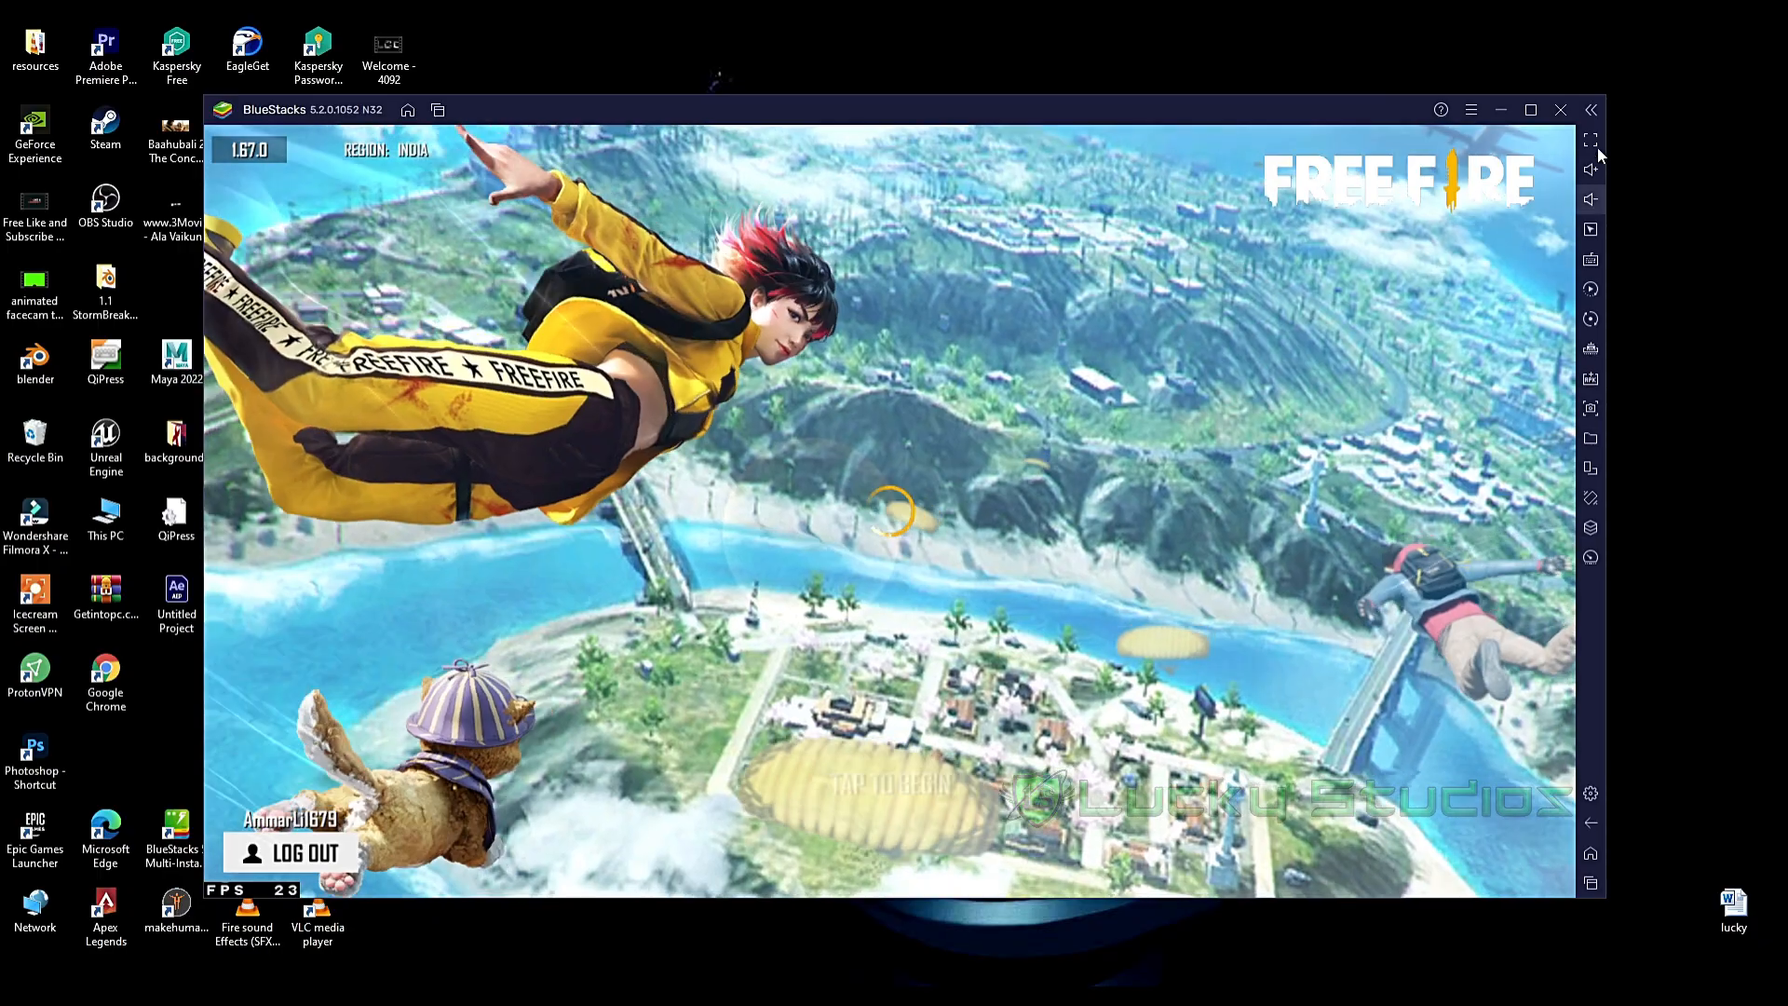
- Show Free Fire full screen, view the character's fashion items in the Vault and leave the Vault
left_click(1591, 140)
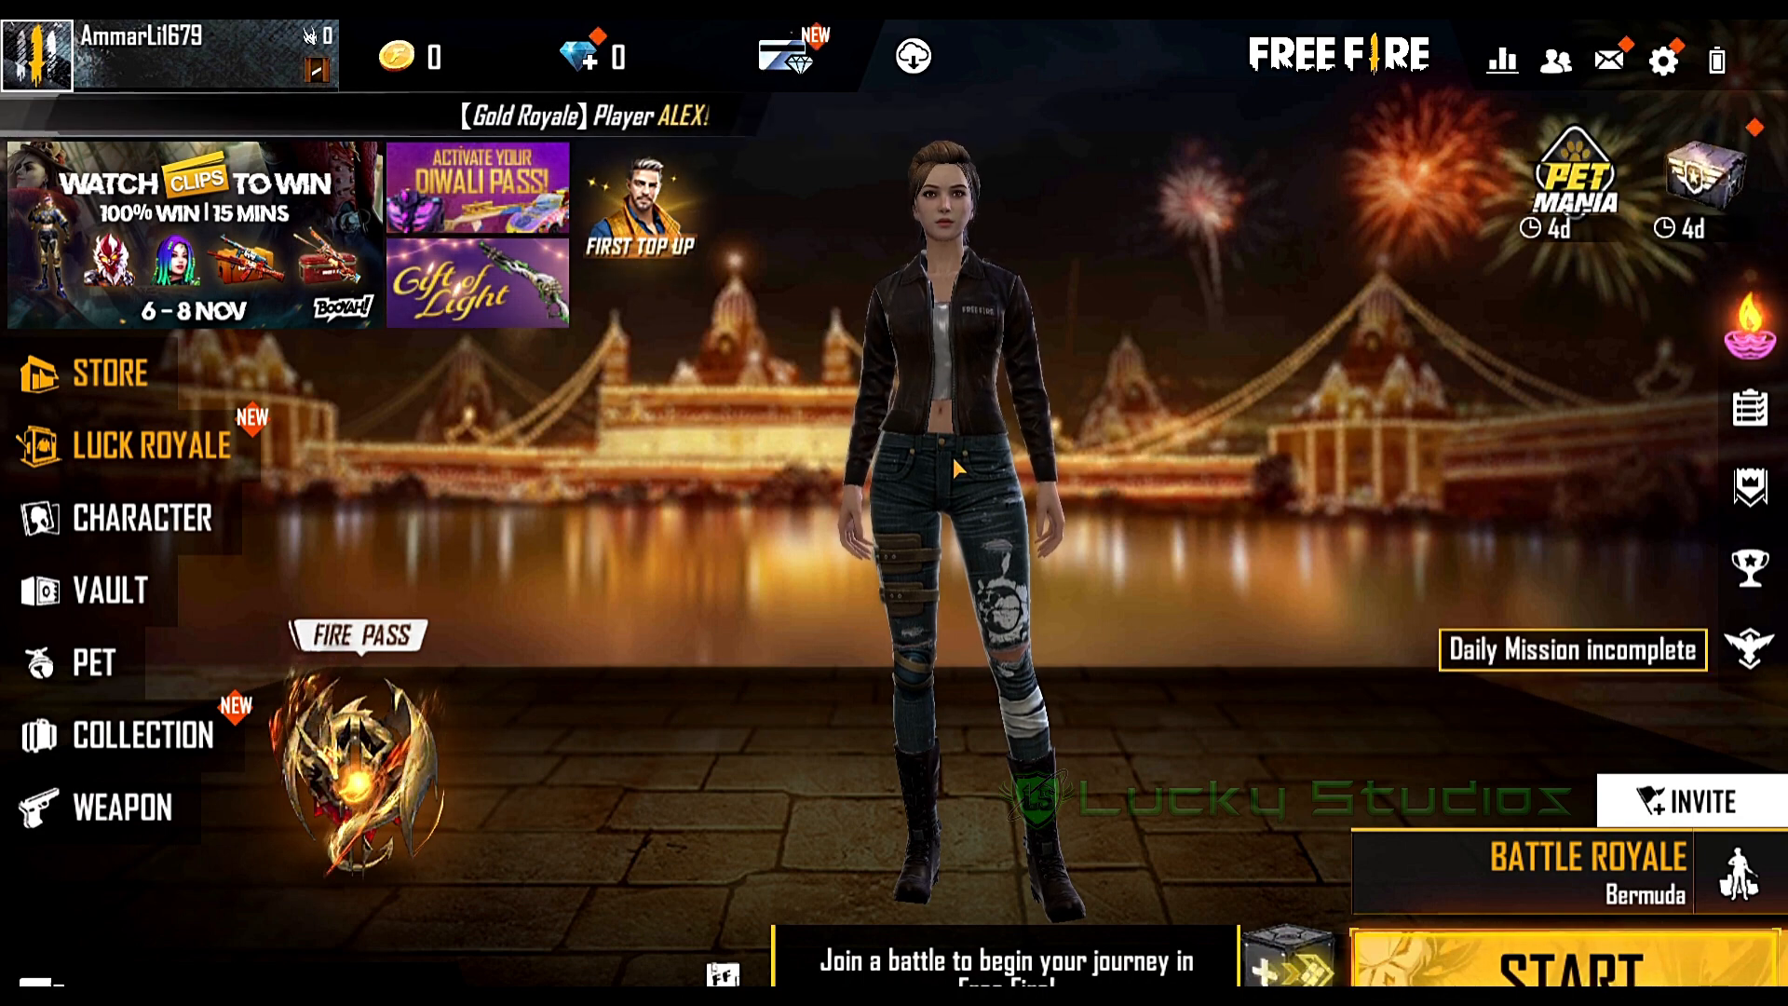
left_click(943, 496)
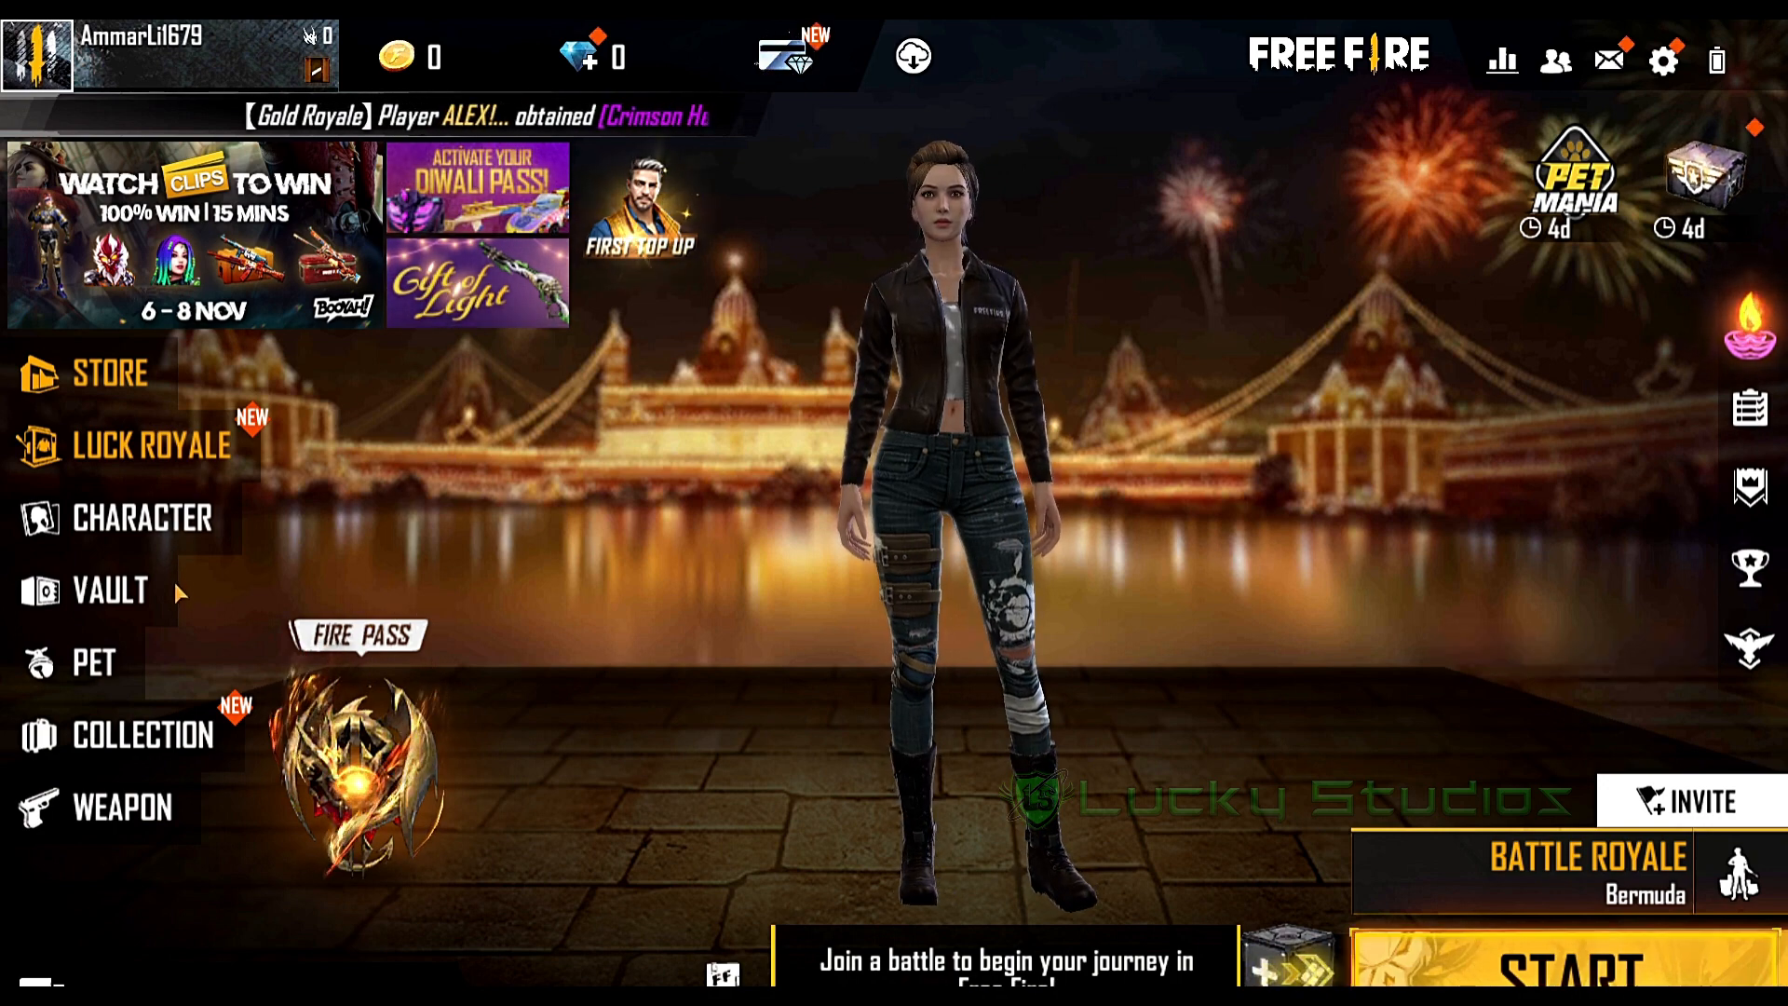
left_click(126, 589)
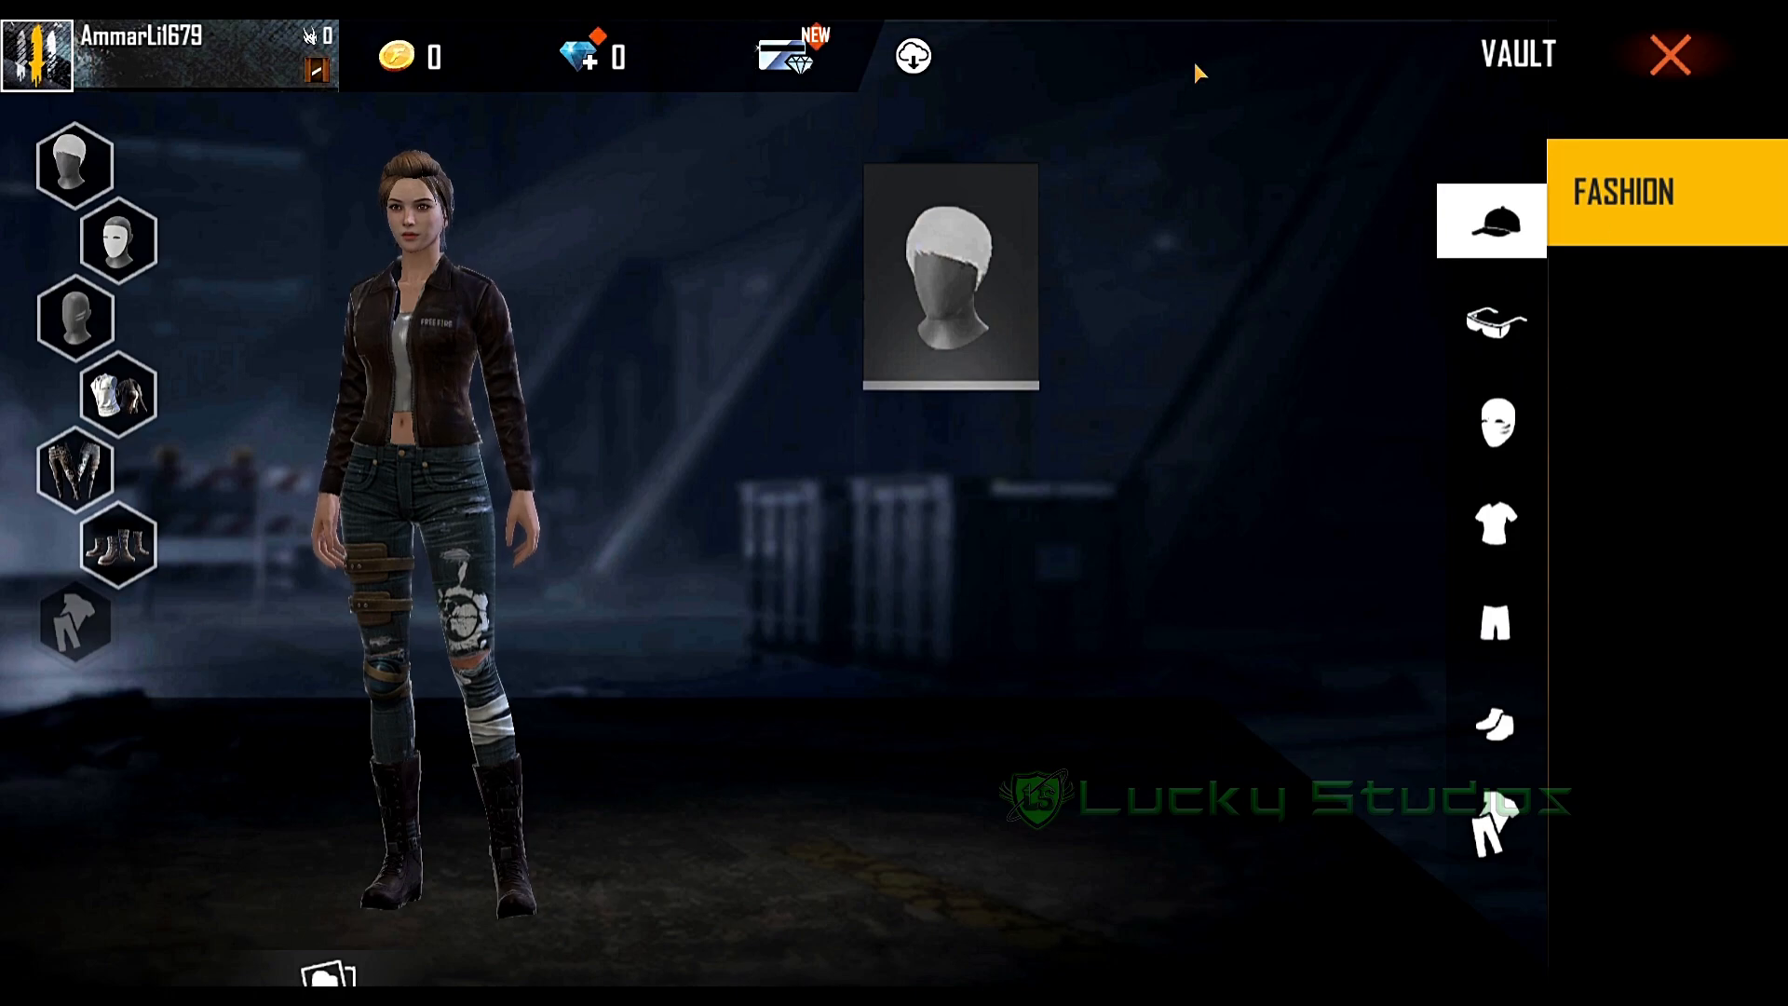
left_click(1670, 56)
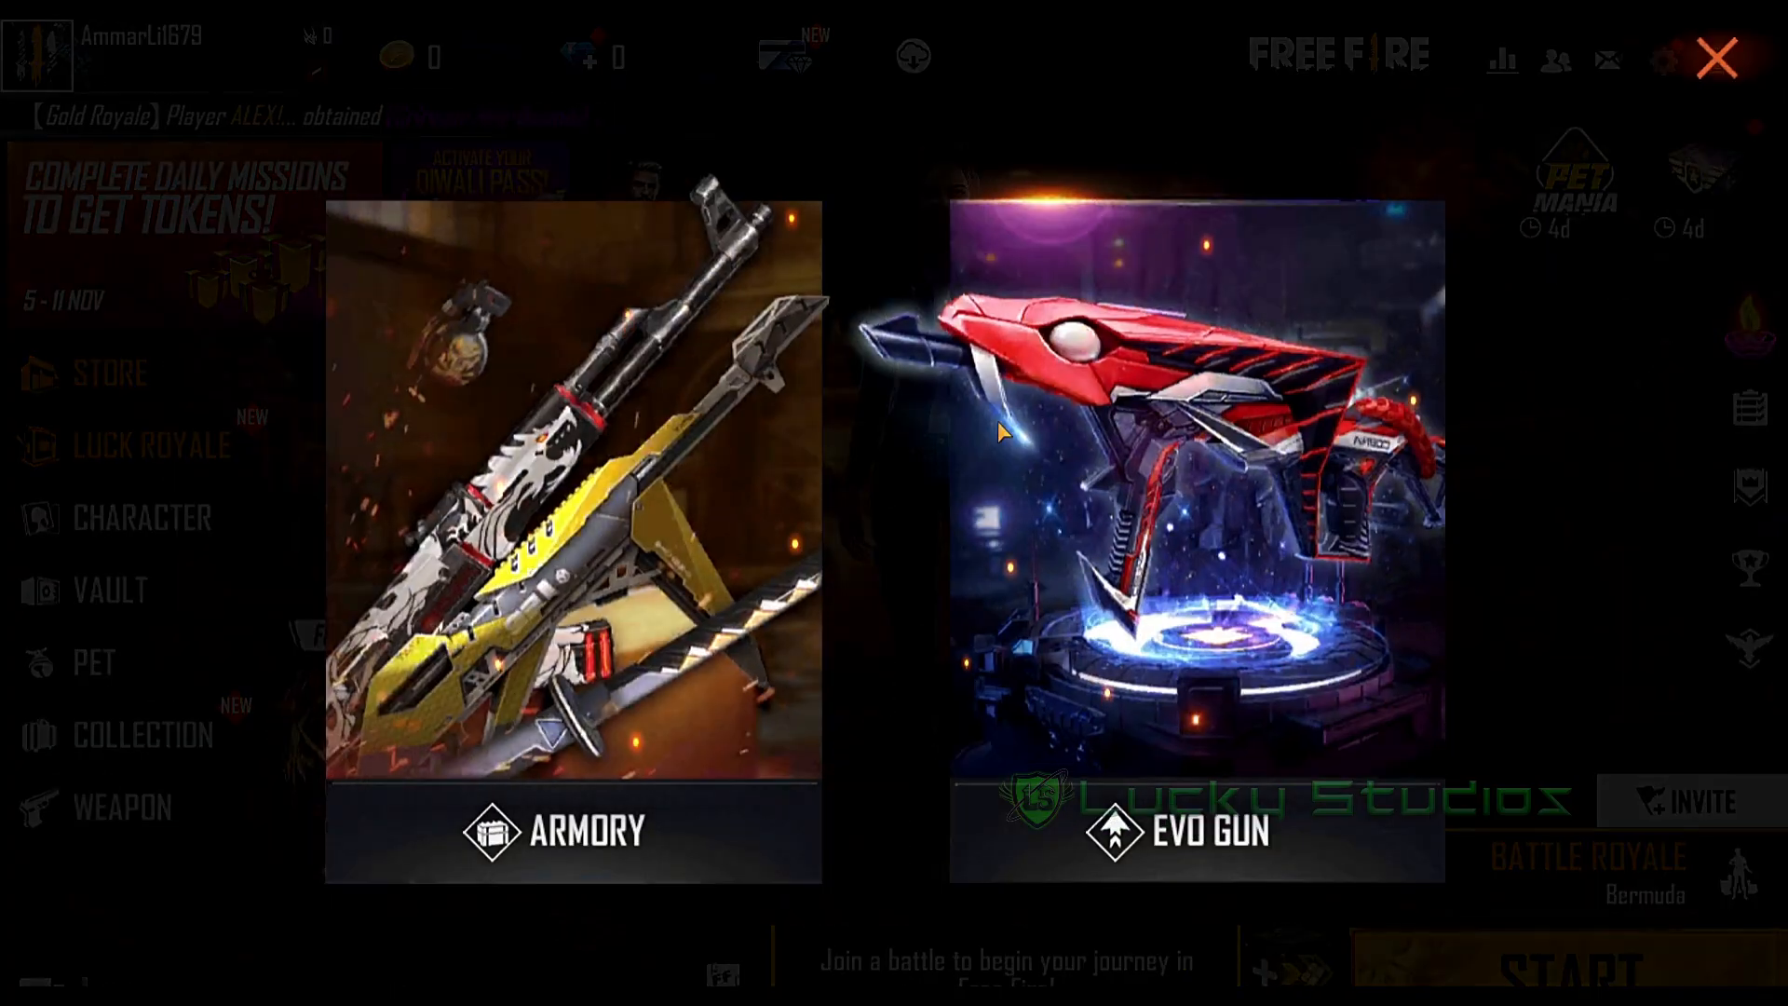
- Open the weapon Armory on the M4A1 rifle, turn the model slightly and reposition the windowed BlueStacks on the desktop
left_click(592, 594)
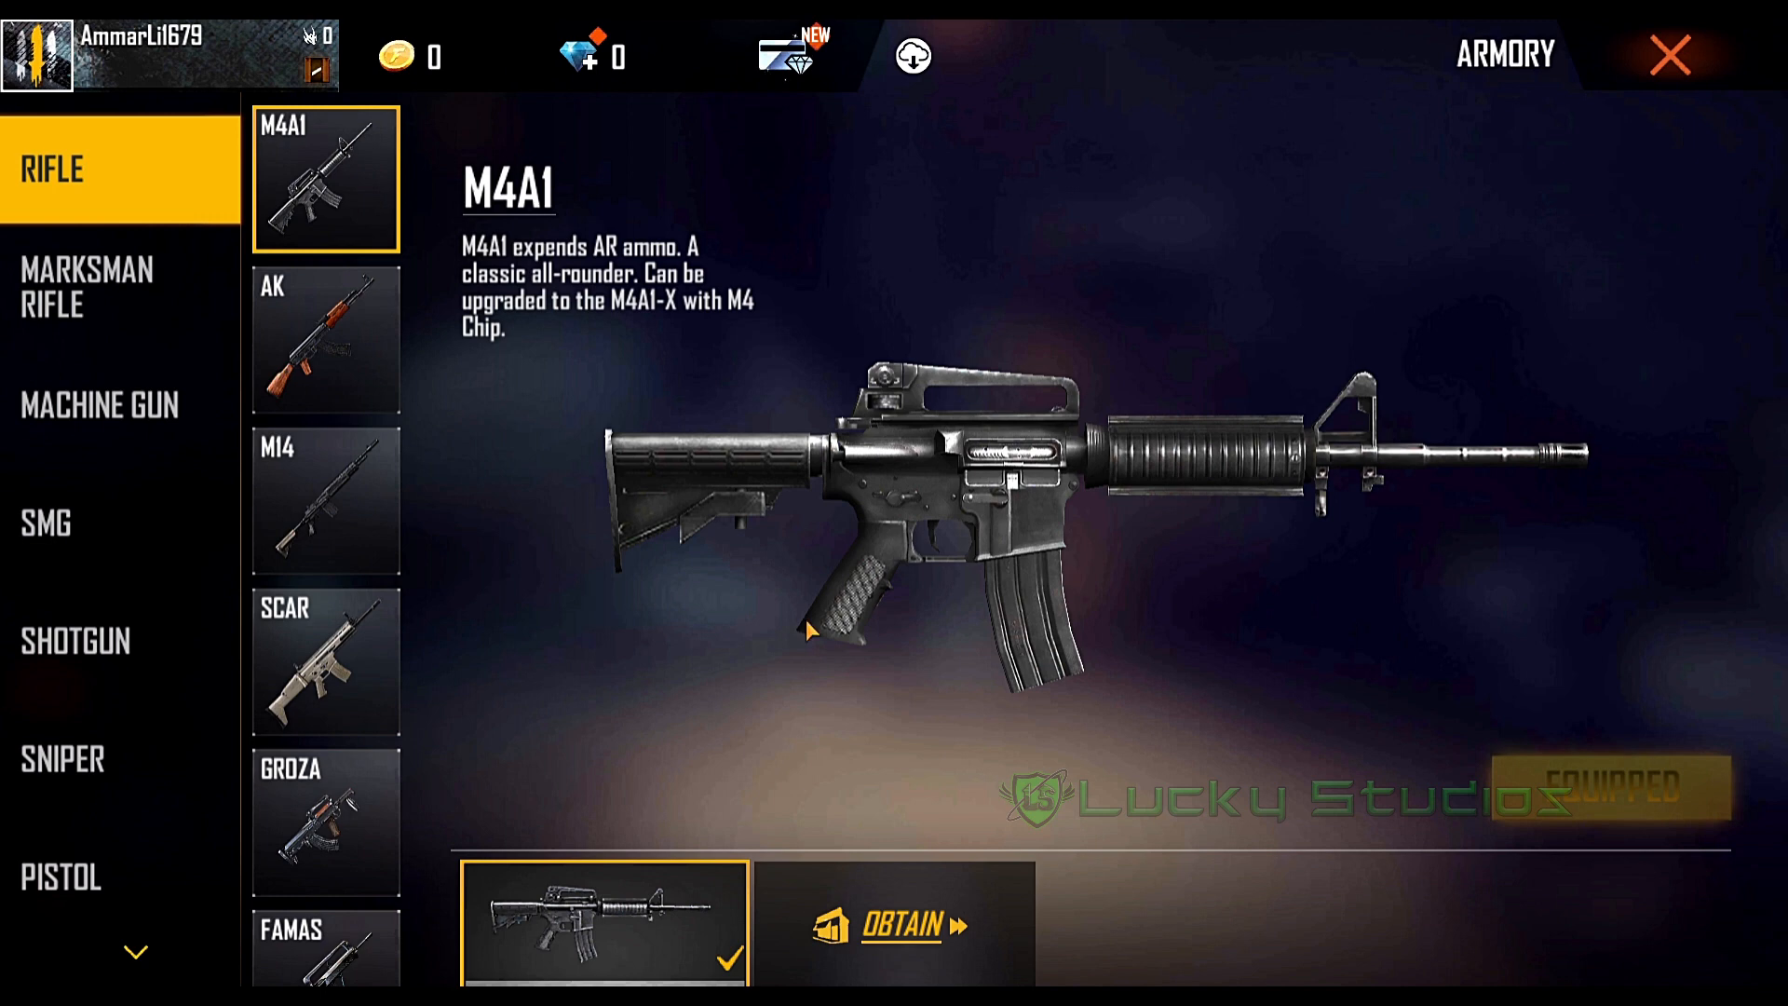
left_click_drag(936, 507, 890, 547)
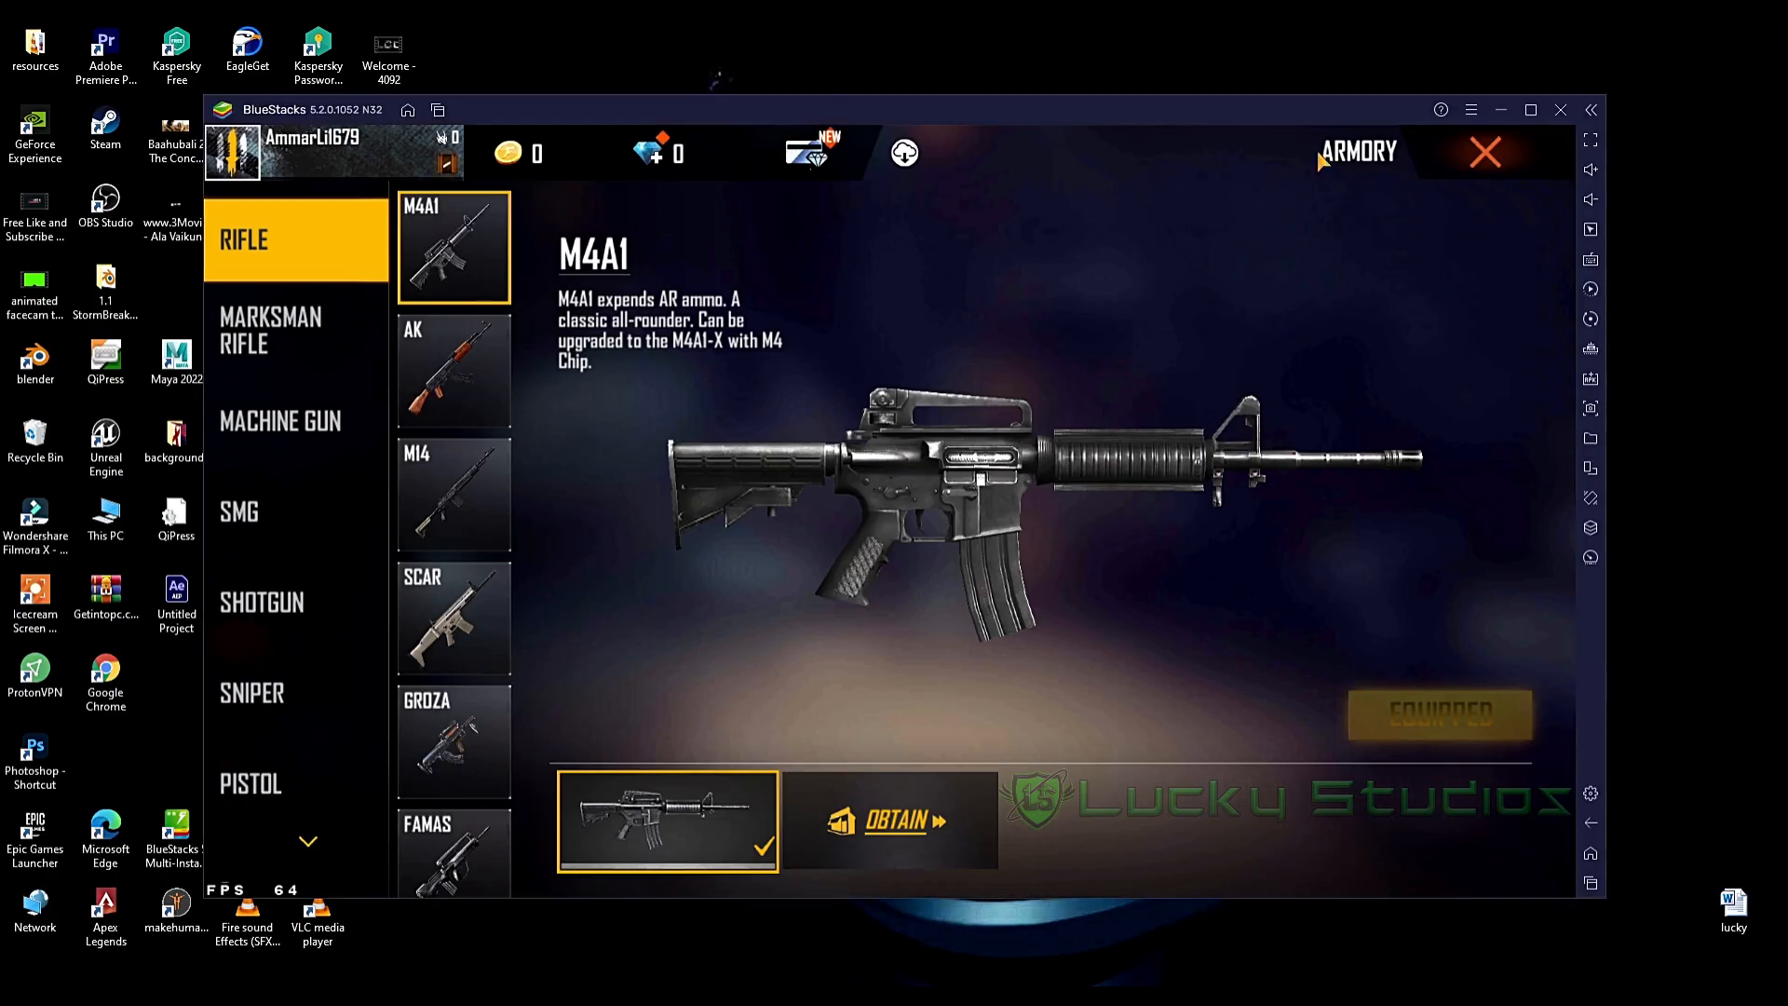
mouse_move(1197, 116)
left_mouse_down()
mouse_move(1203, 99)
mouse_move(1176, 138)
left_mouse_up()
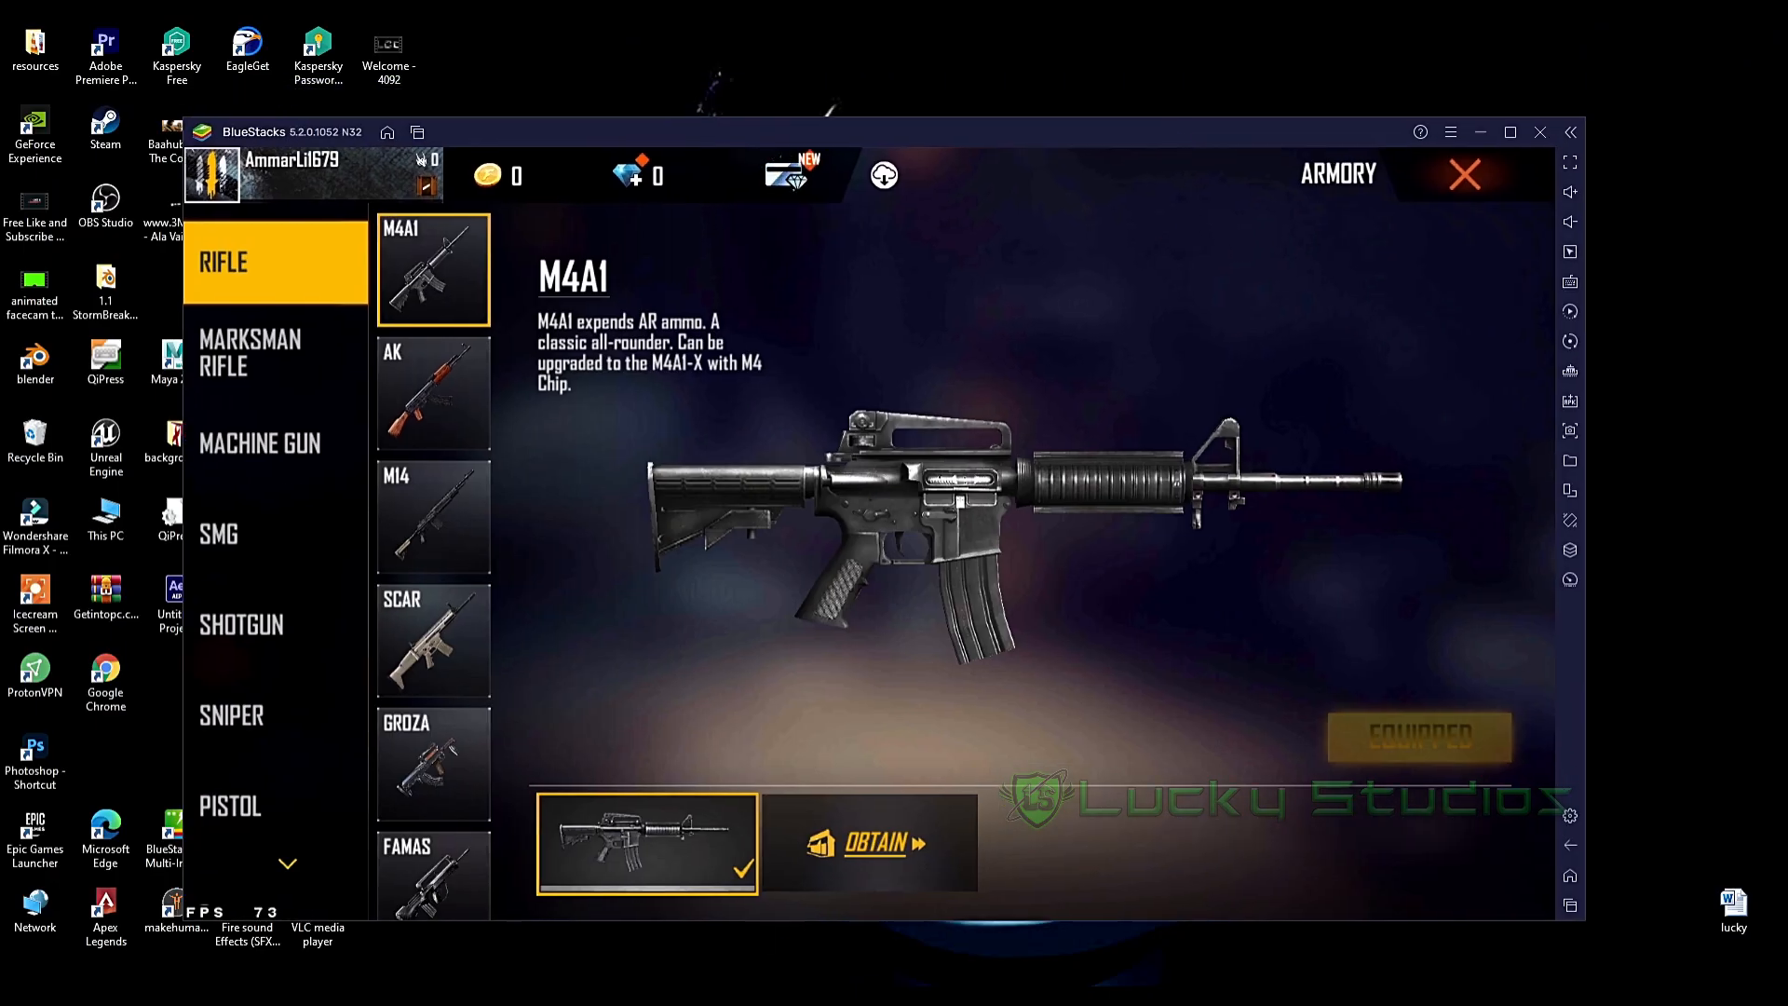
- Bring up Ninja Ripper, review its rip key settings without changing them and minimize it
left_click(695, 979)
left_click_drag(869, 424, 879, 371)
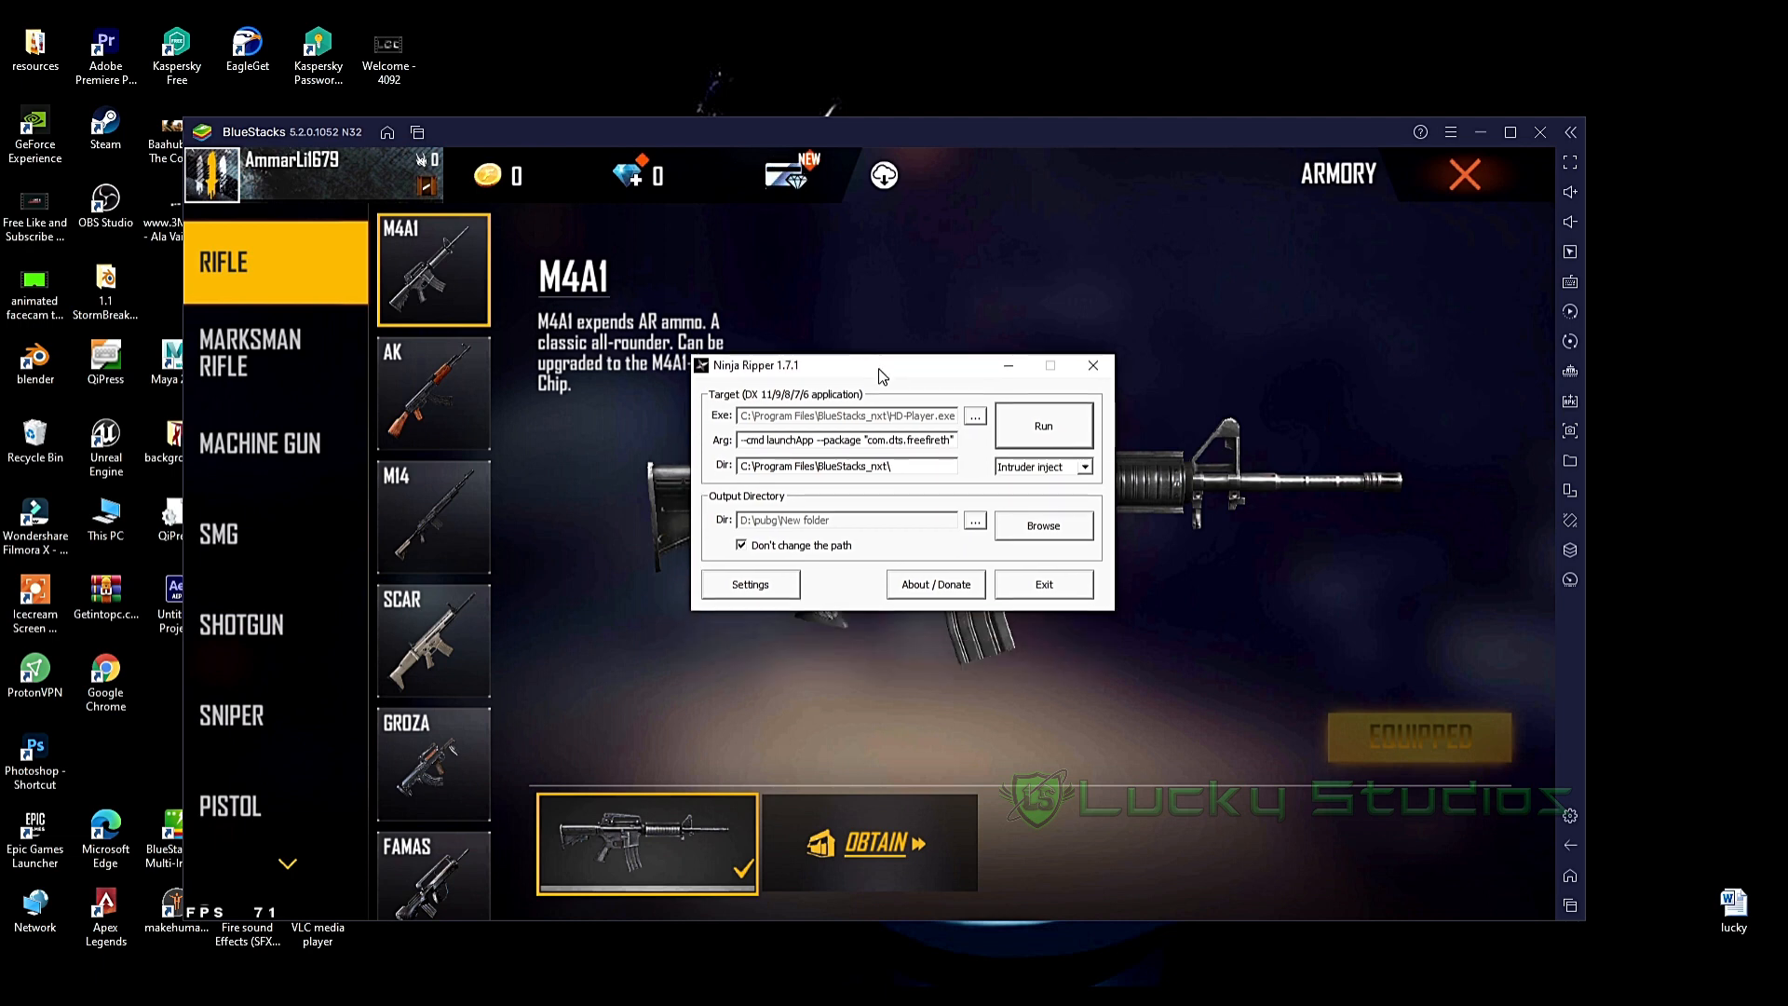
left_click(756, 589)
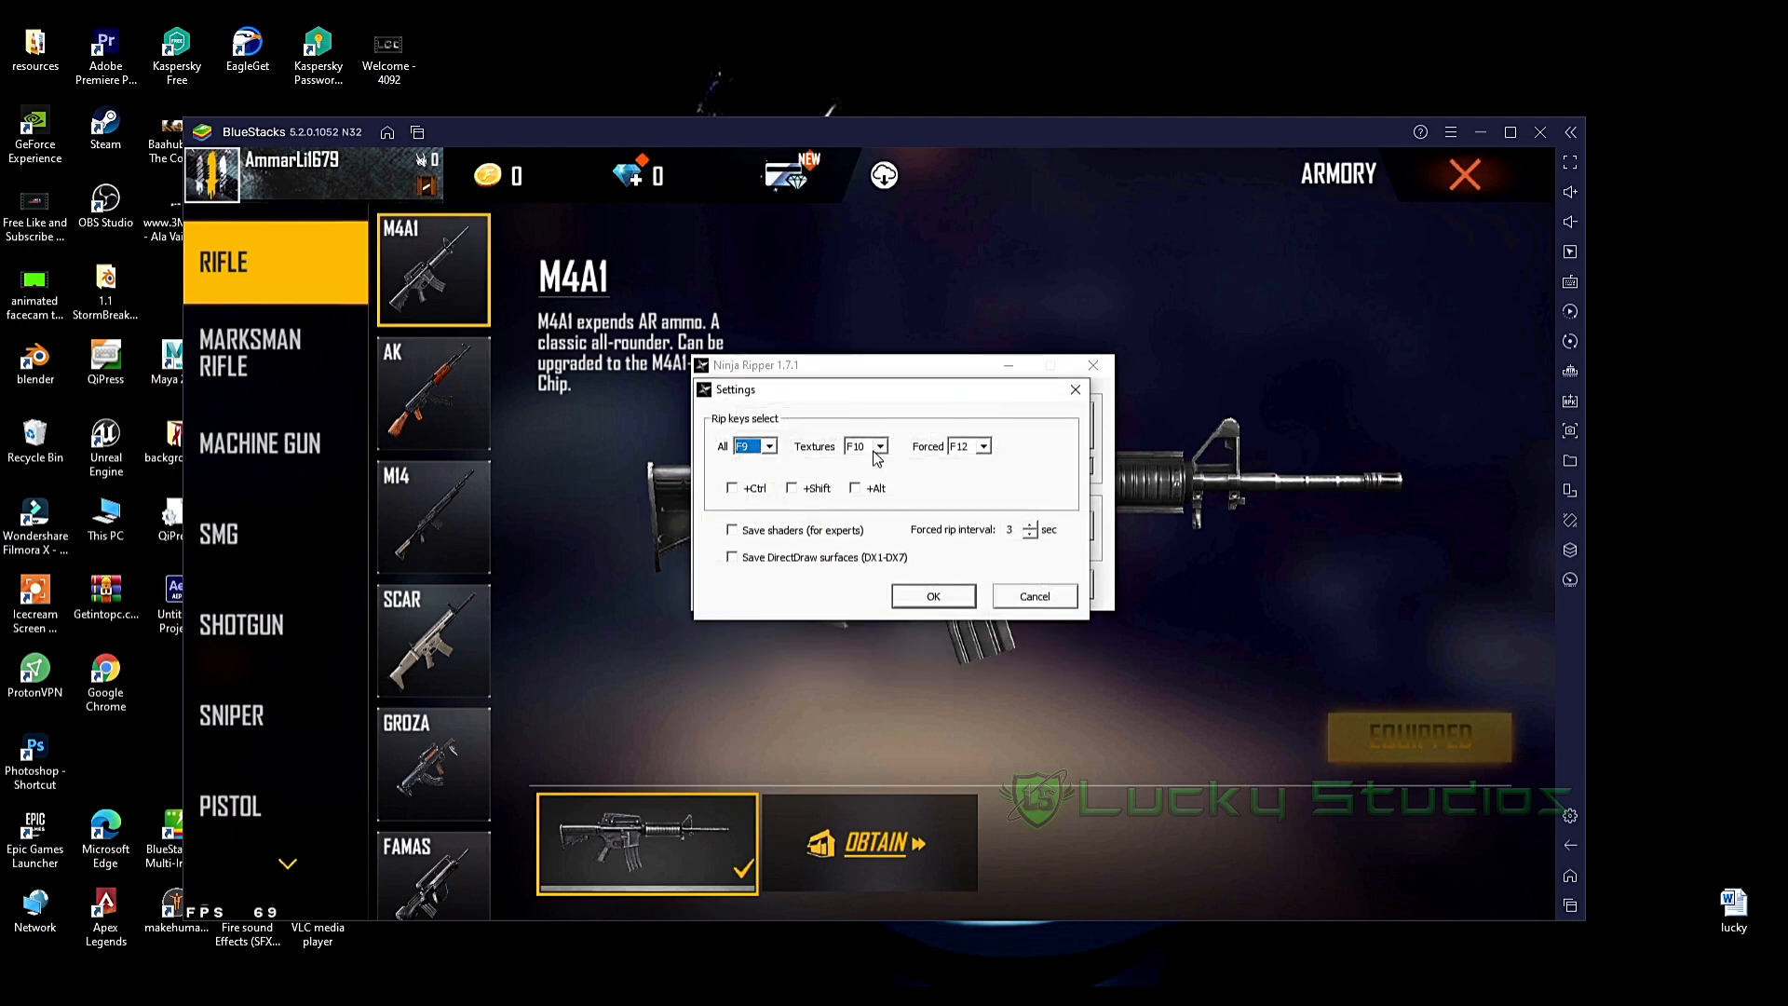
left_click(1075, 389)
left_click(1009, 365)
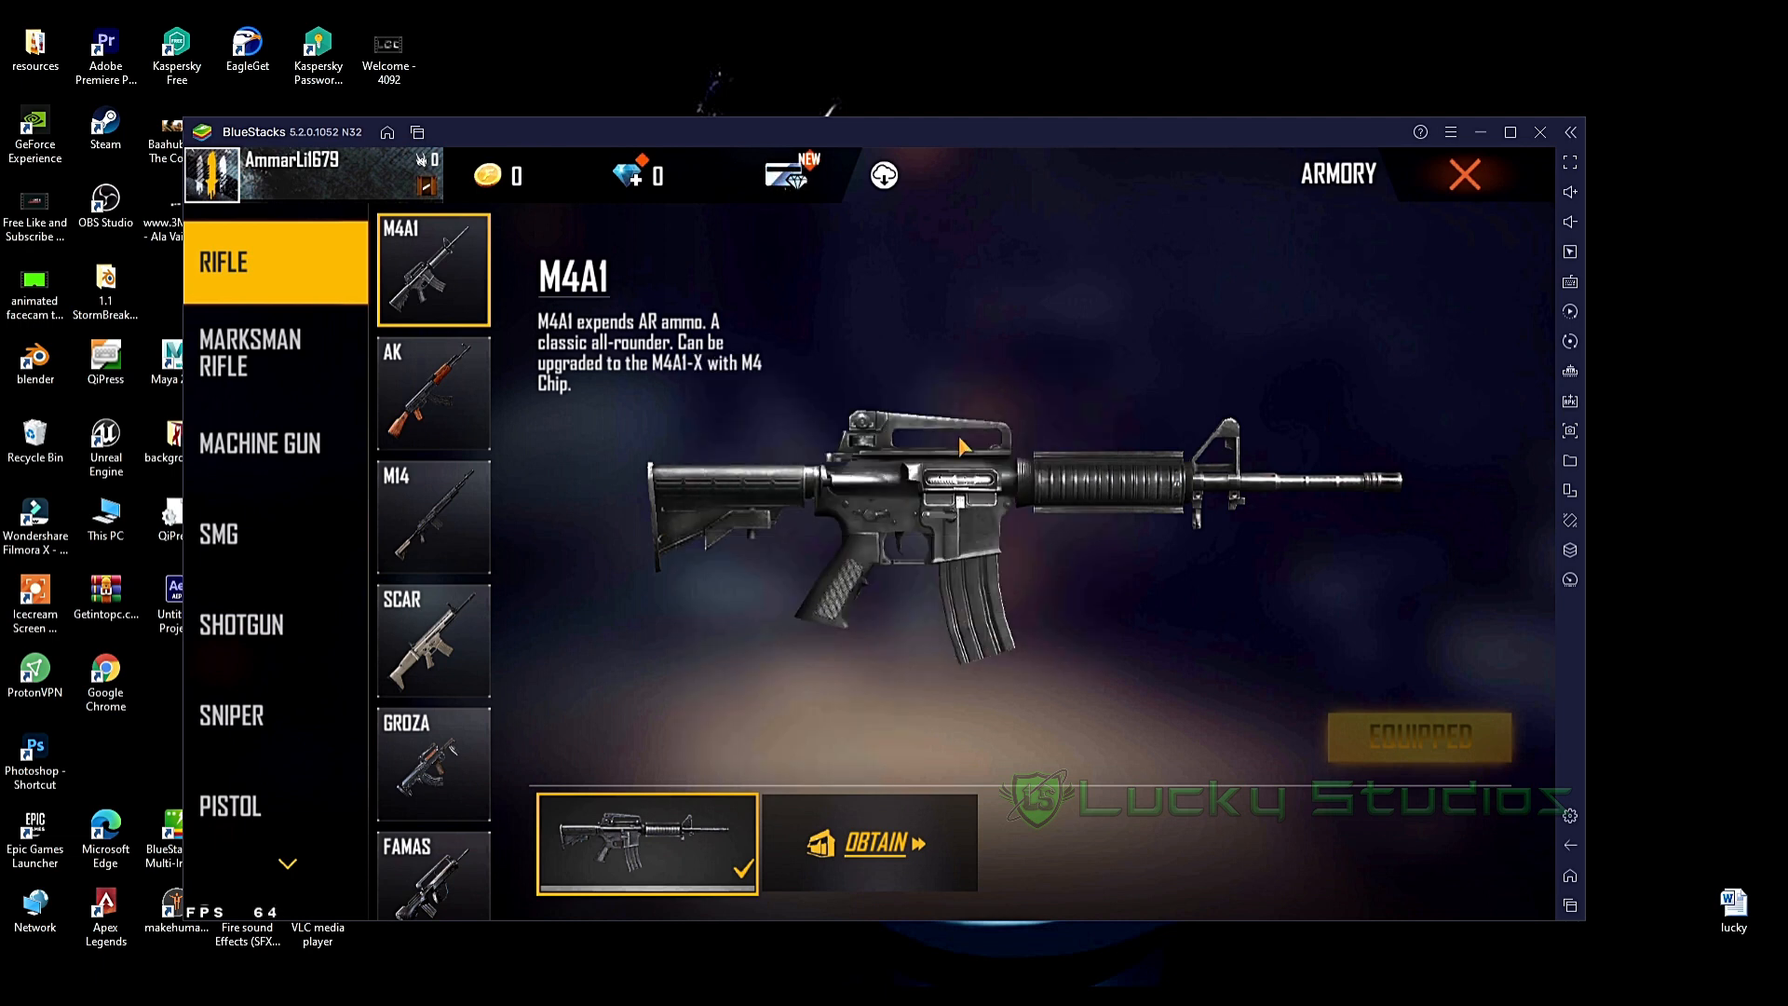
- Rotate the M4A1 in the Armory slightly while ripping its meshes and textures with Ninja Ripper
left_click_drag(932, 503, 982, 509)
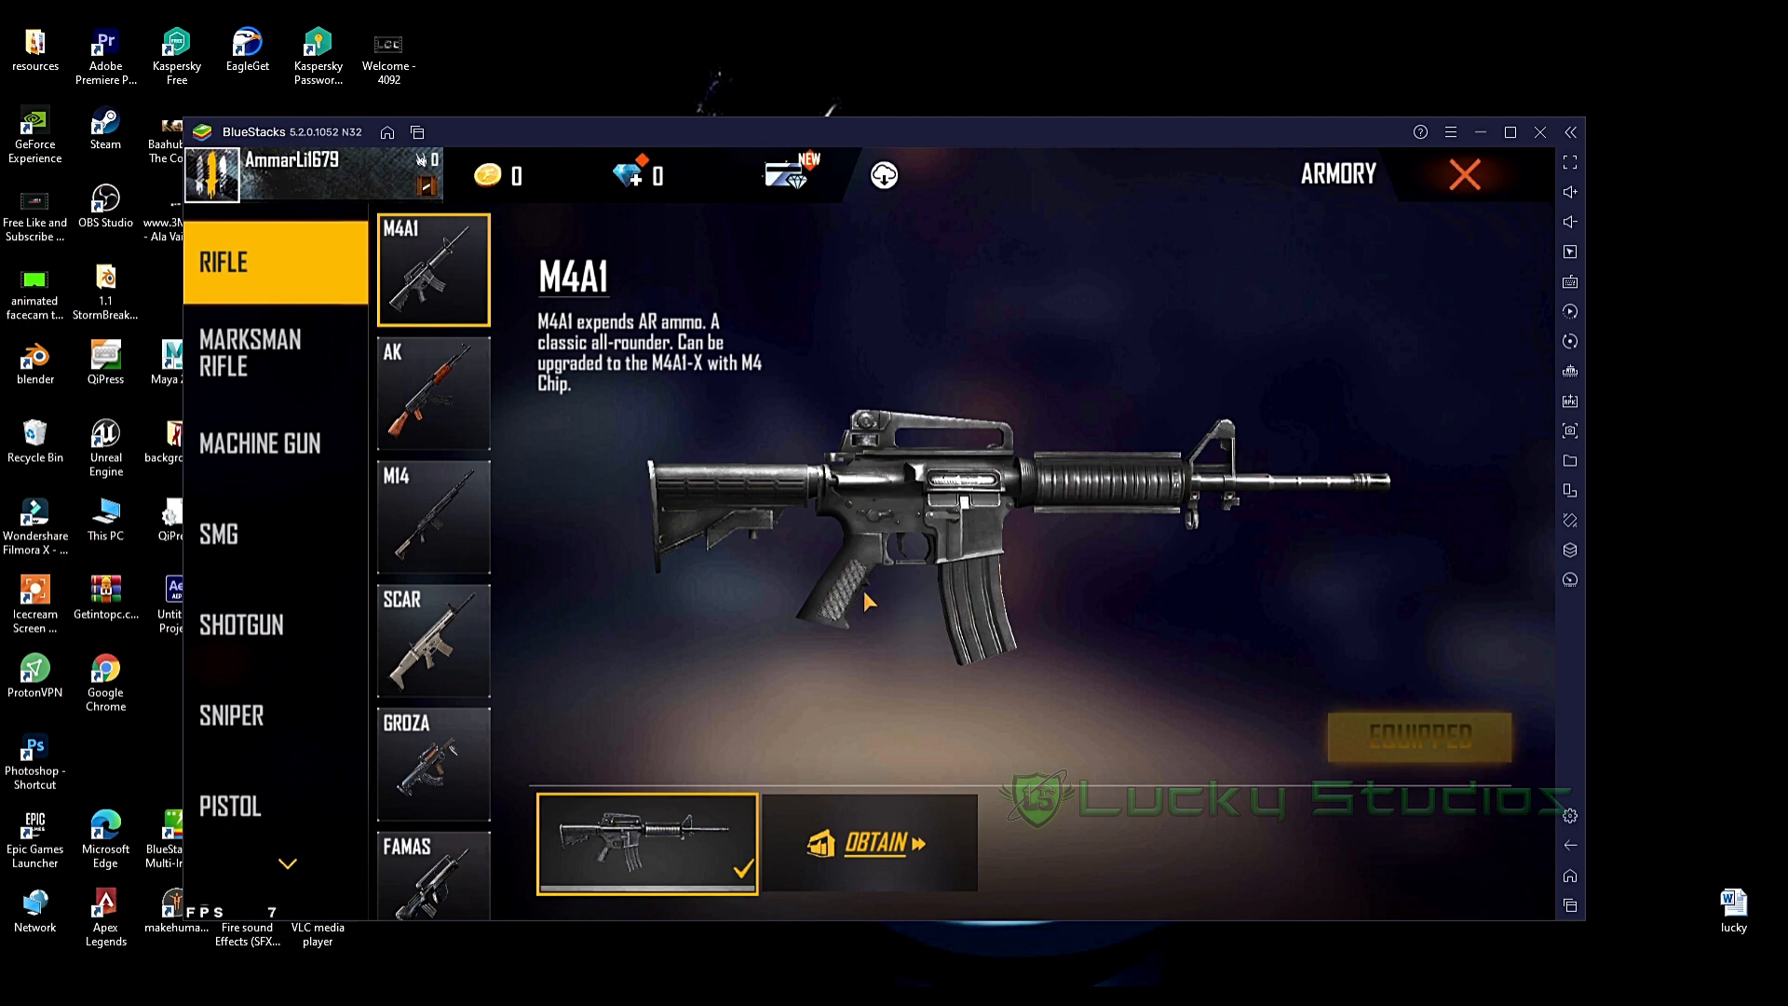
left_click_drag(992, 571, 909, 563)
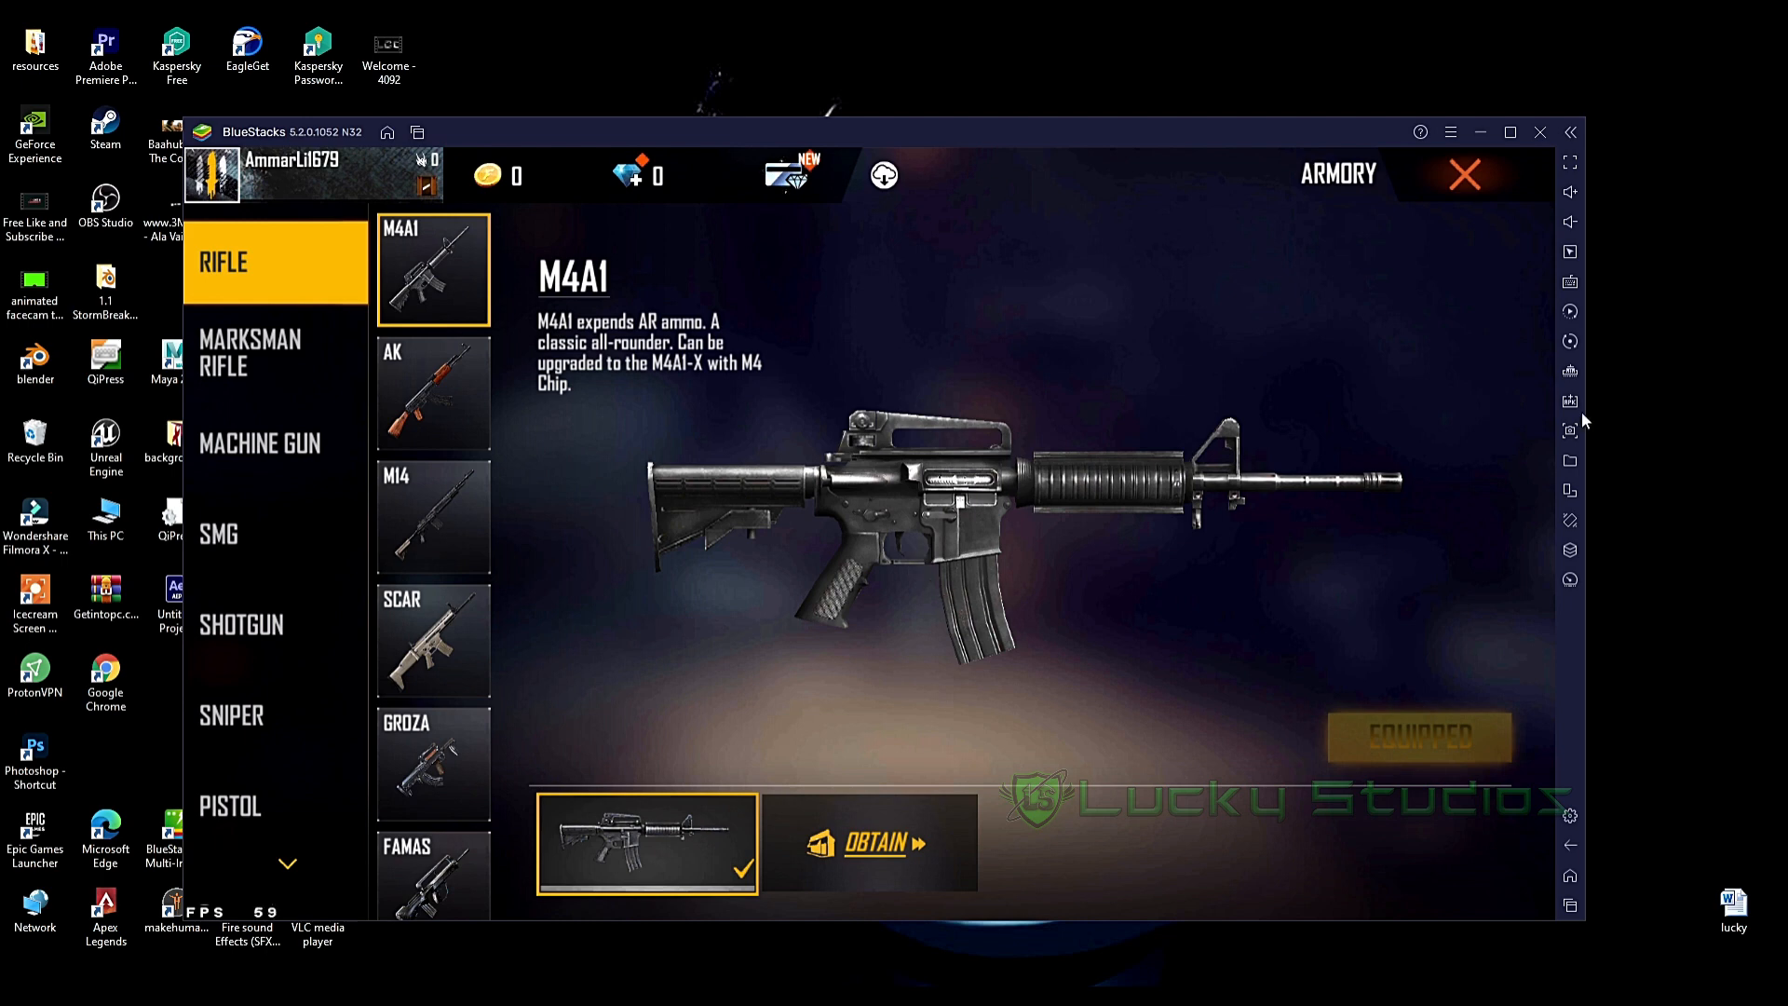
- Close BlueStacks and exit Ninja Ripper
left_click(1542, 135)
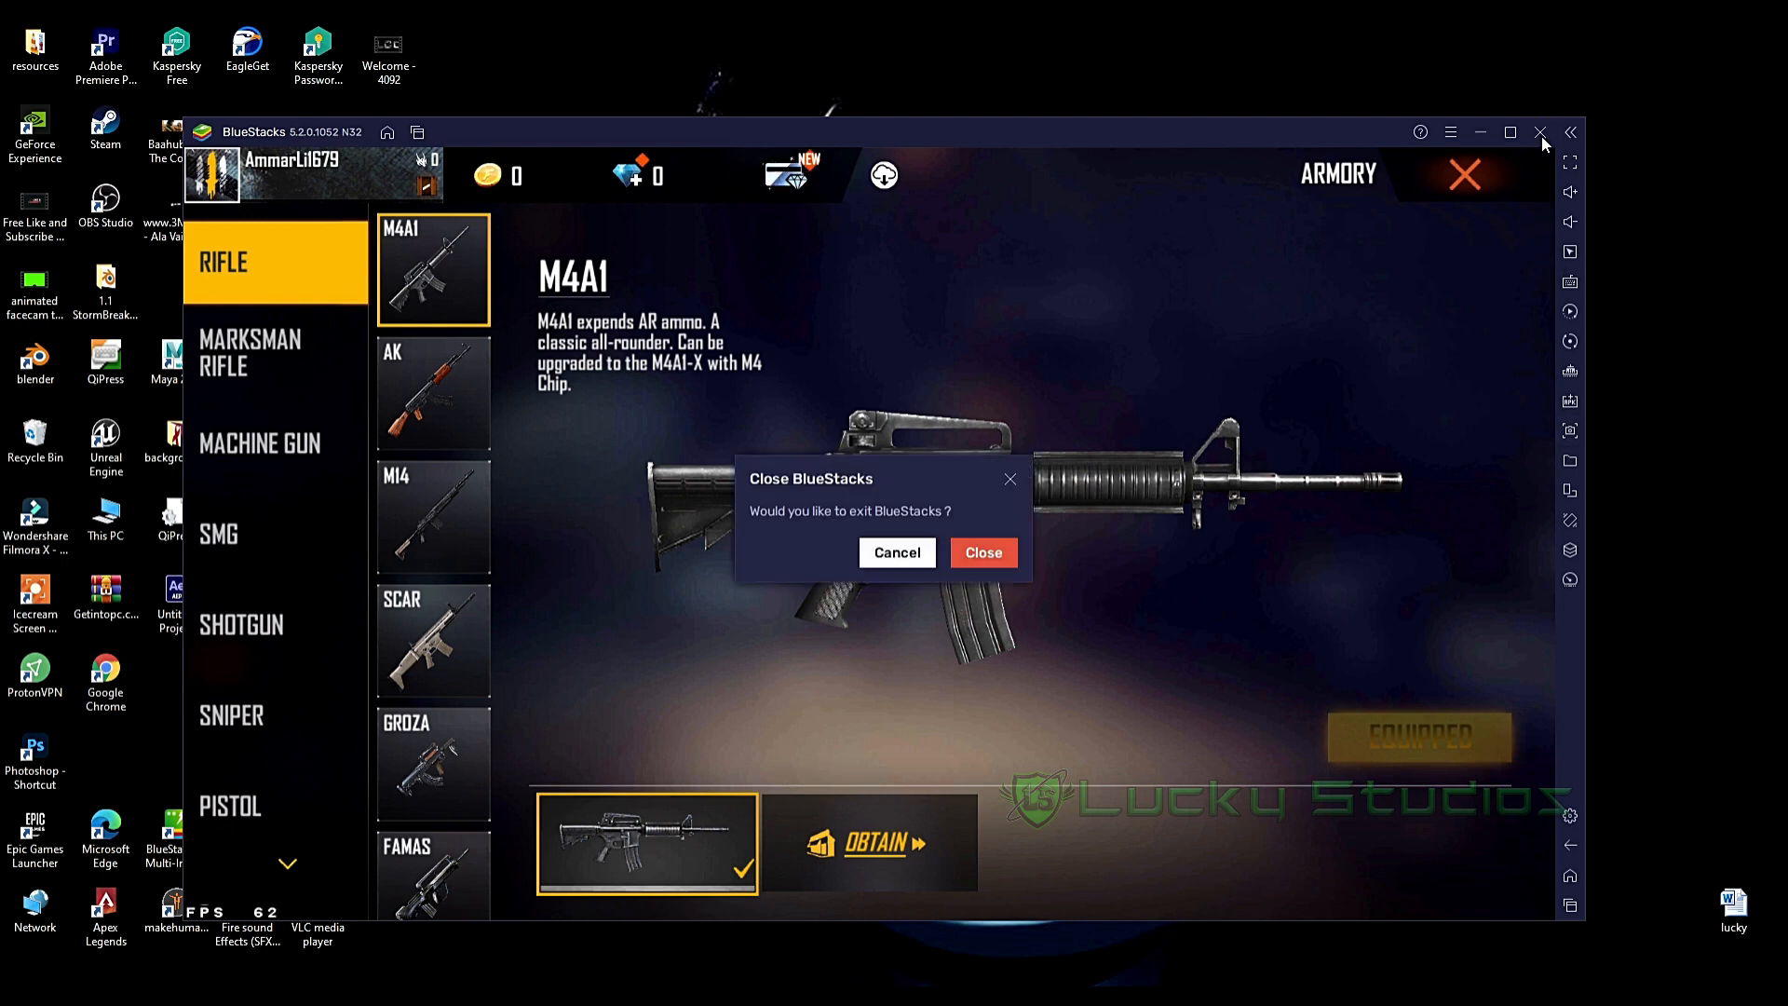
left_click(1011, 549)
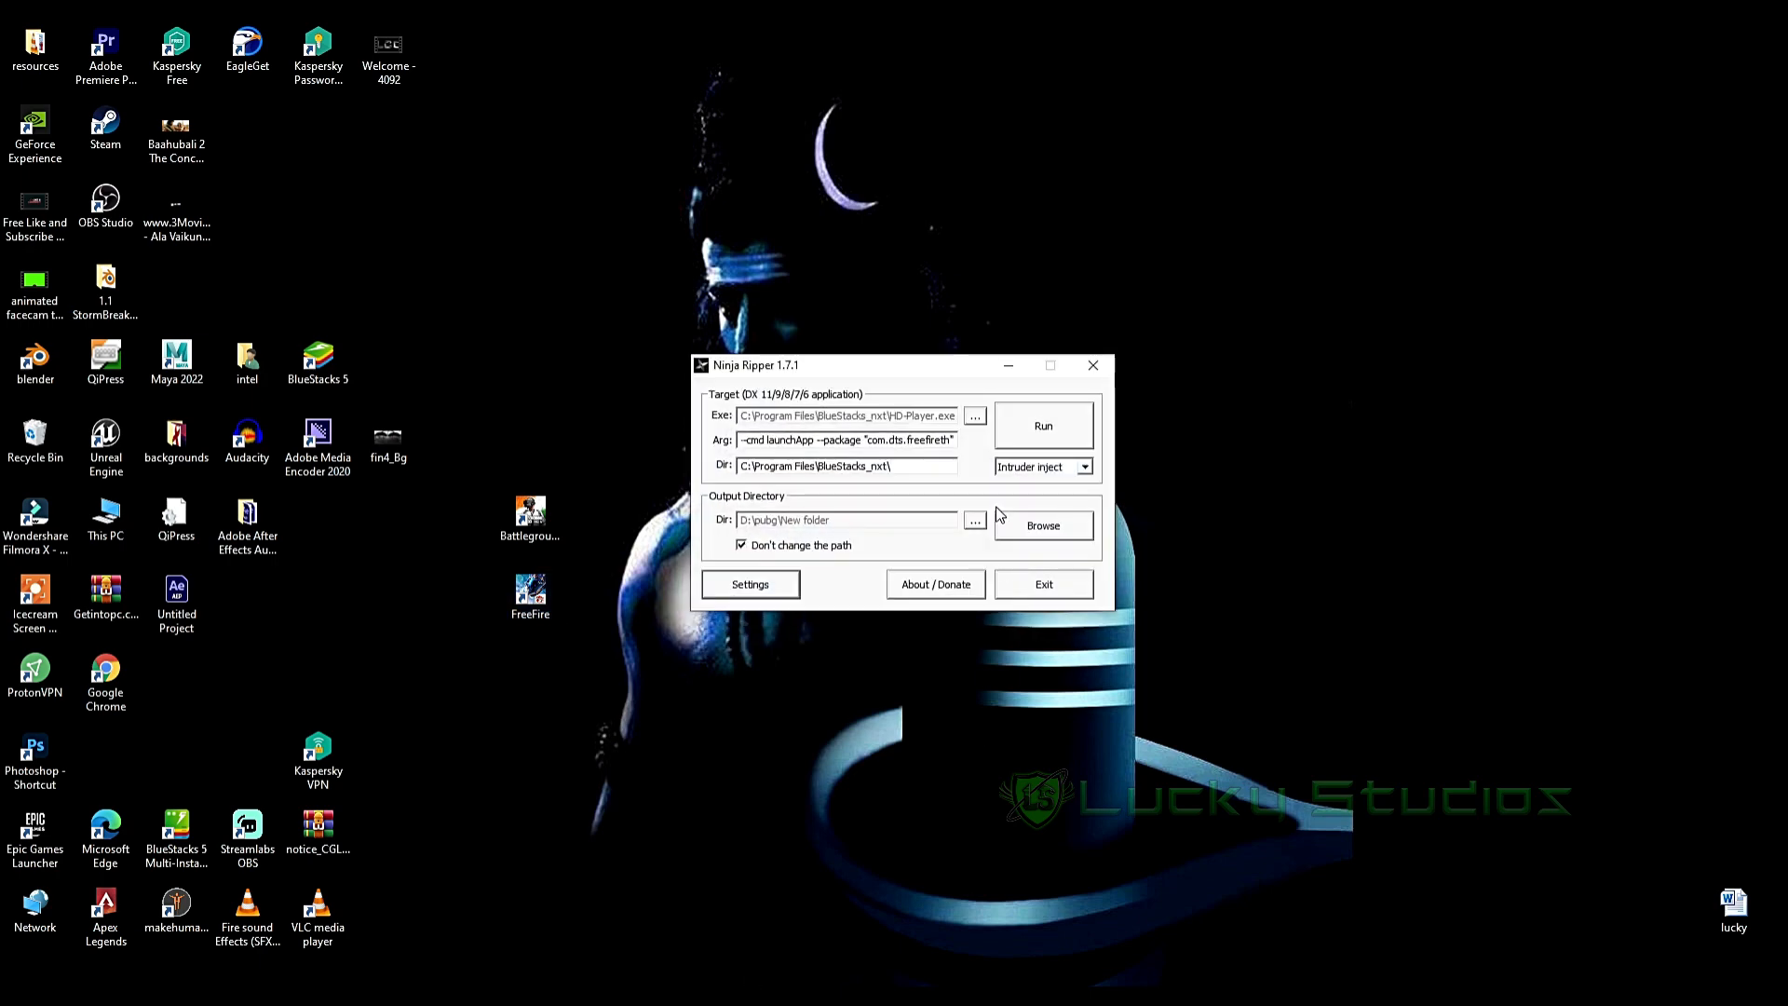
left_click(1044, 586)
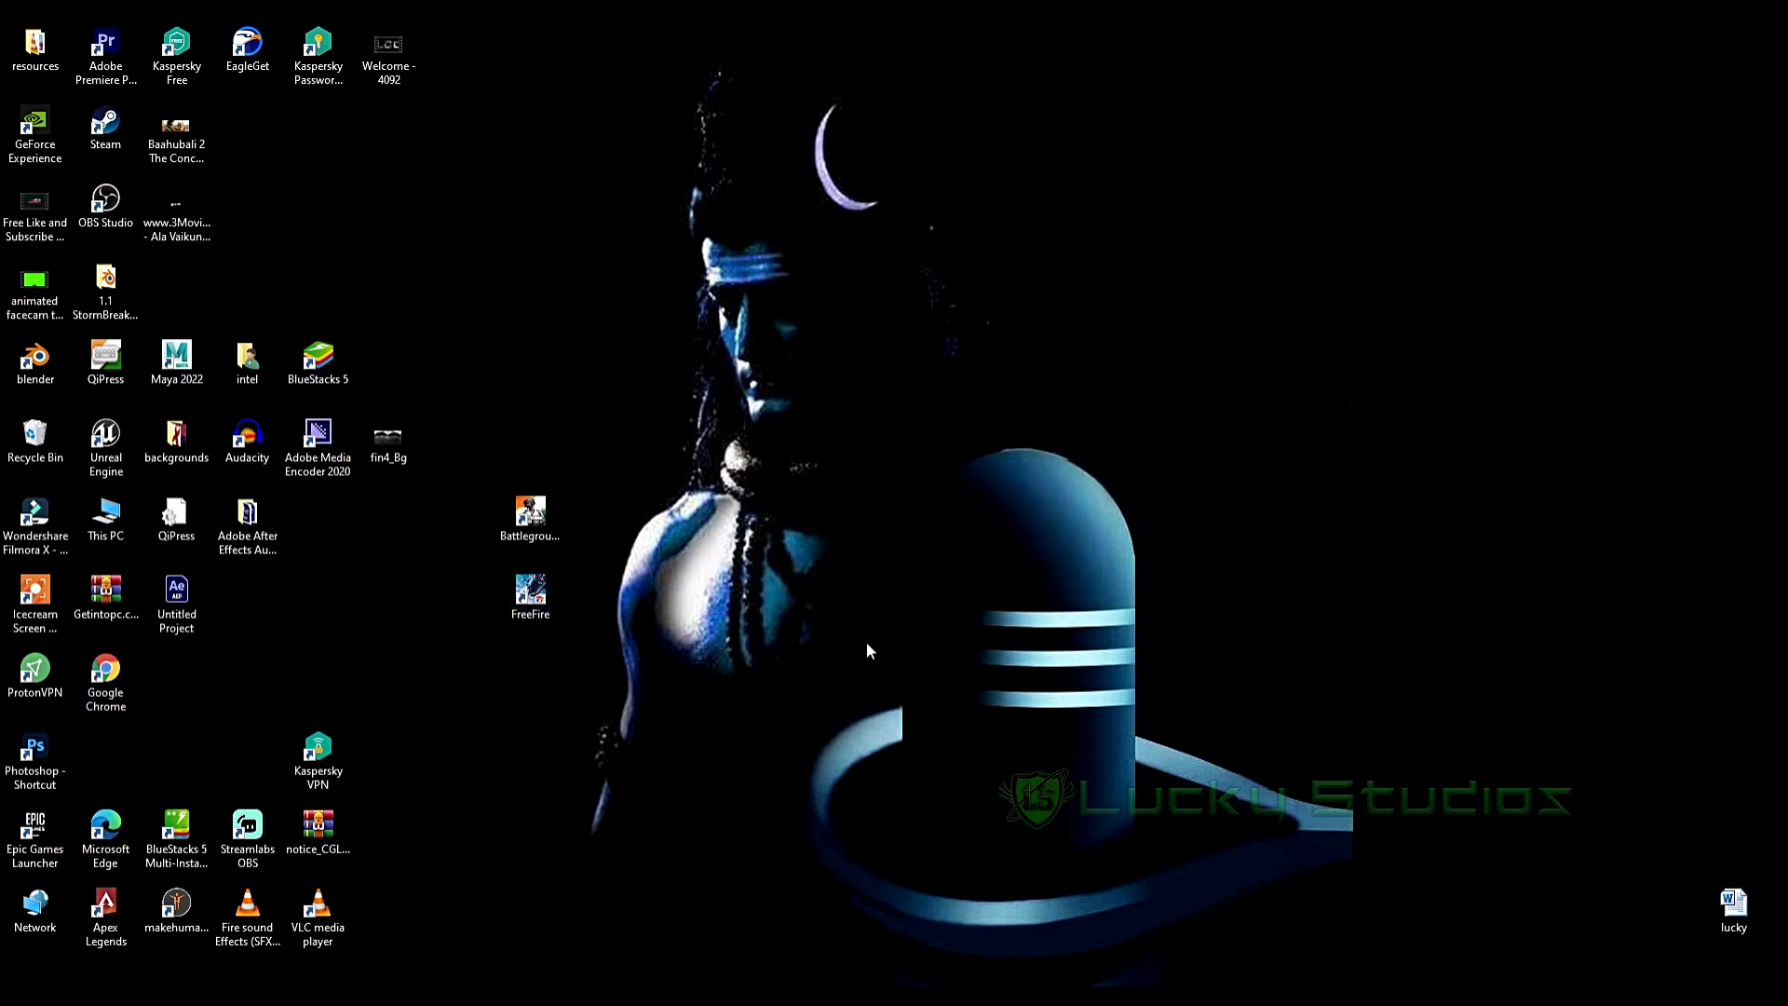
- In File Explorer, go to the noesis program folder inside D:\pubg\Noesis and launch Noesis
left_click(820, 997)
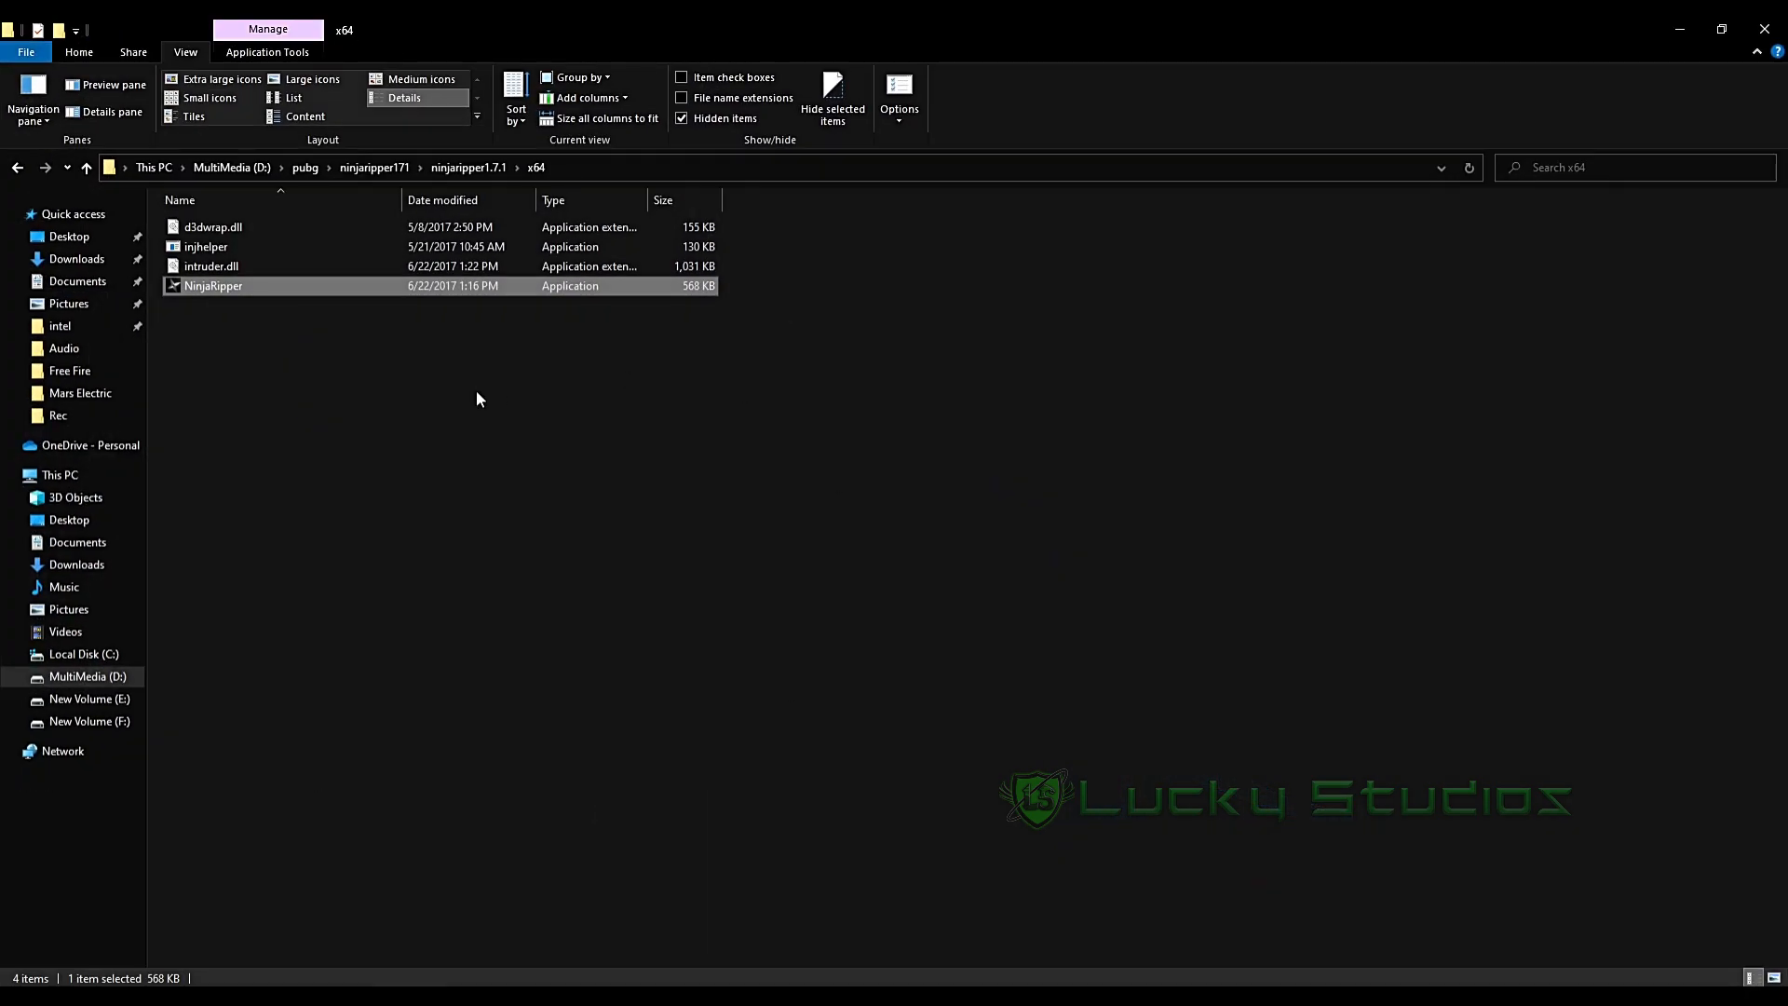
key("alt+Up")
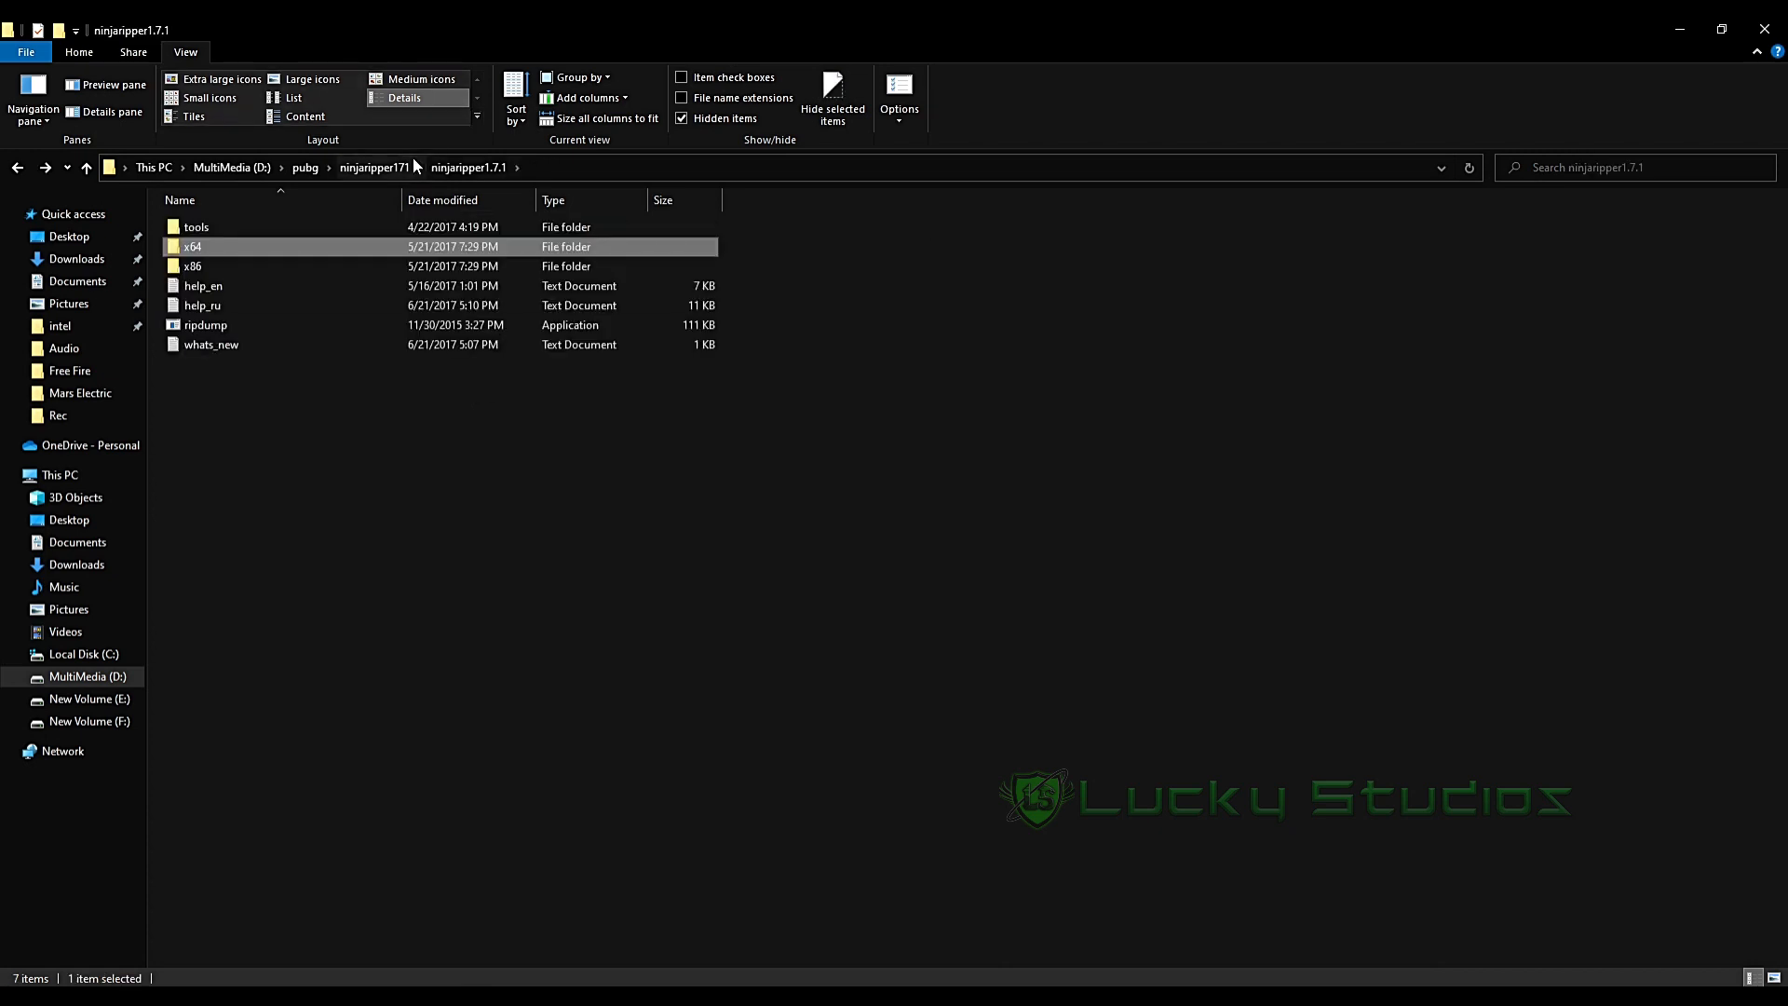
left_click(306, 168)
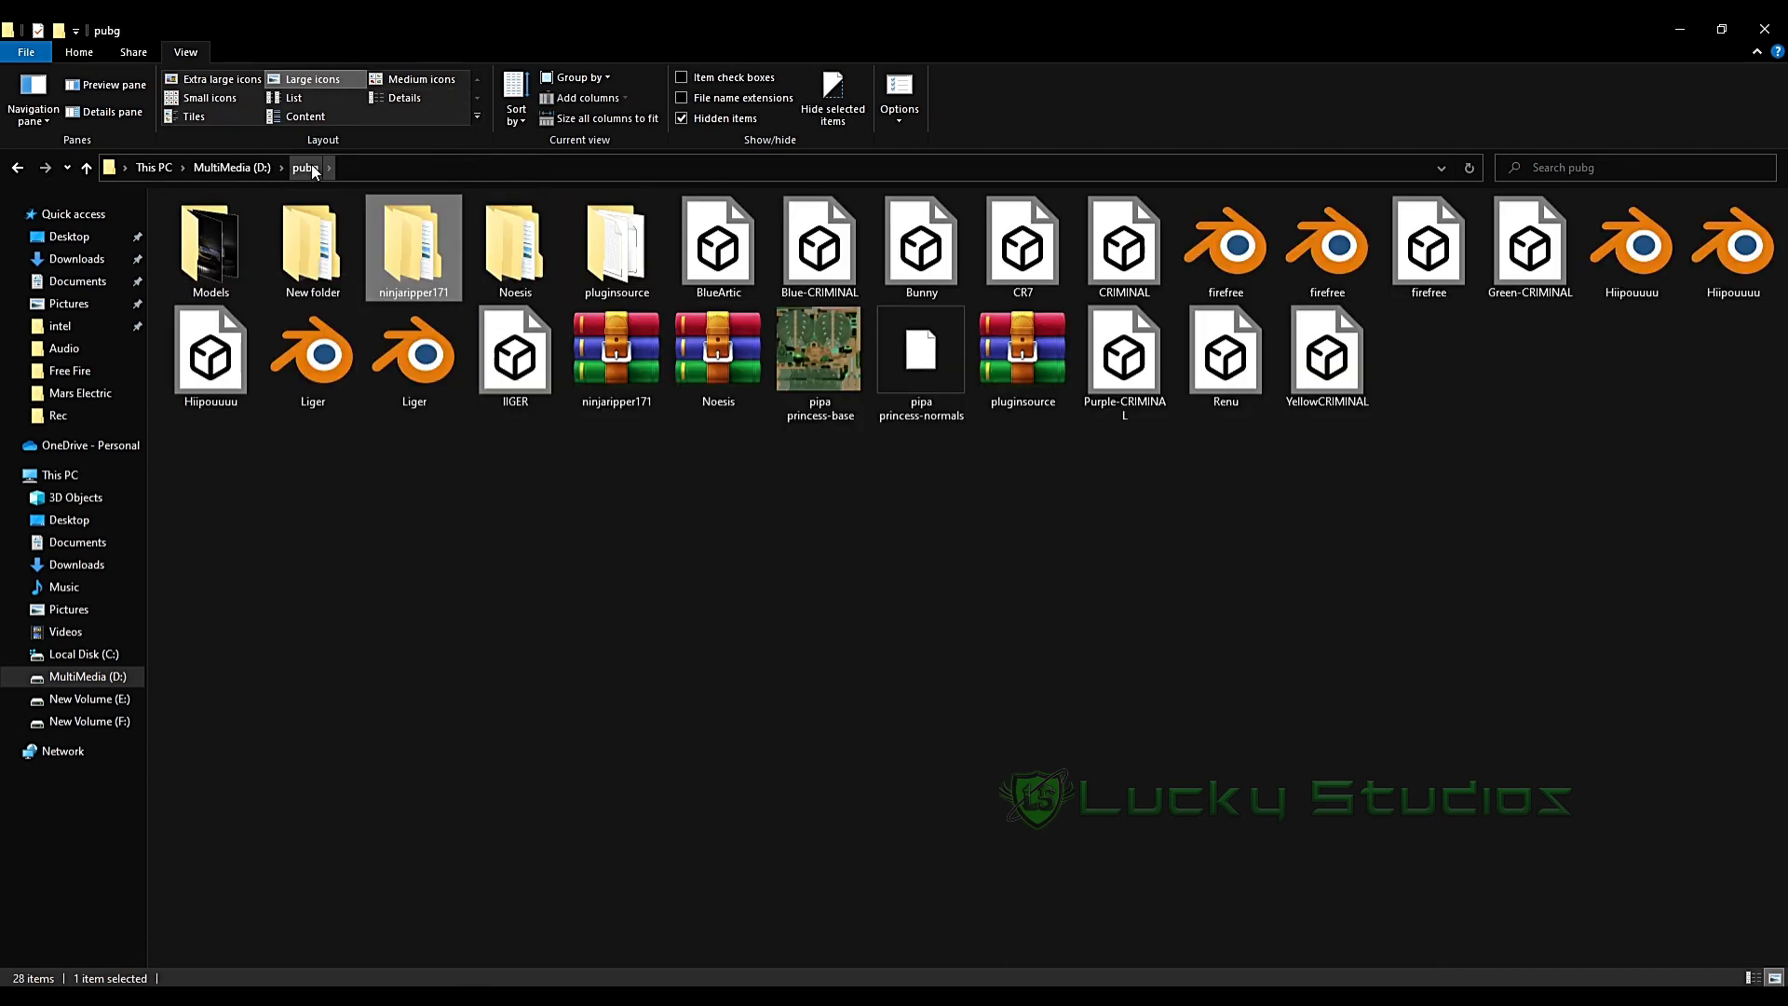
left_click(481, 547)
left_click(518, 242)
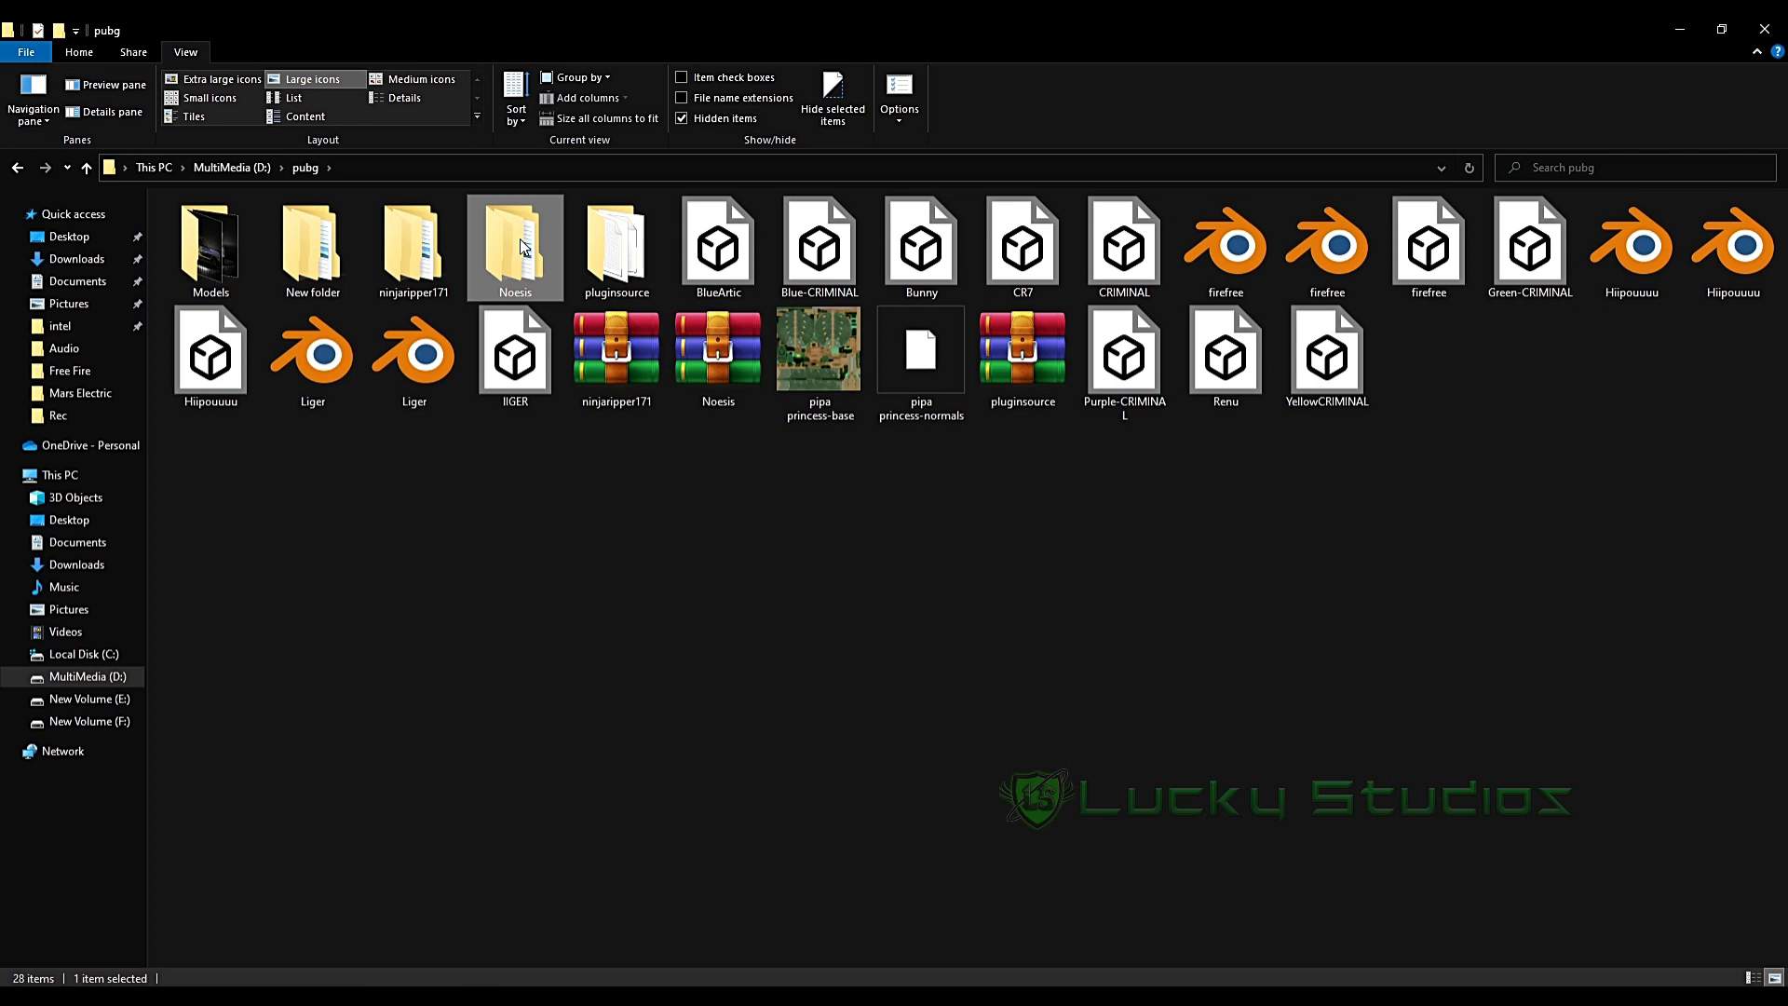
double_click(508, 293)
double_click(280, 231)
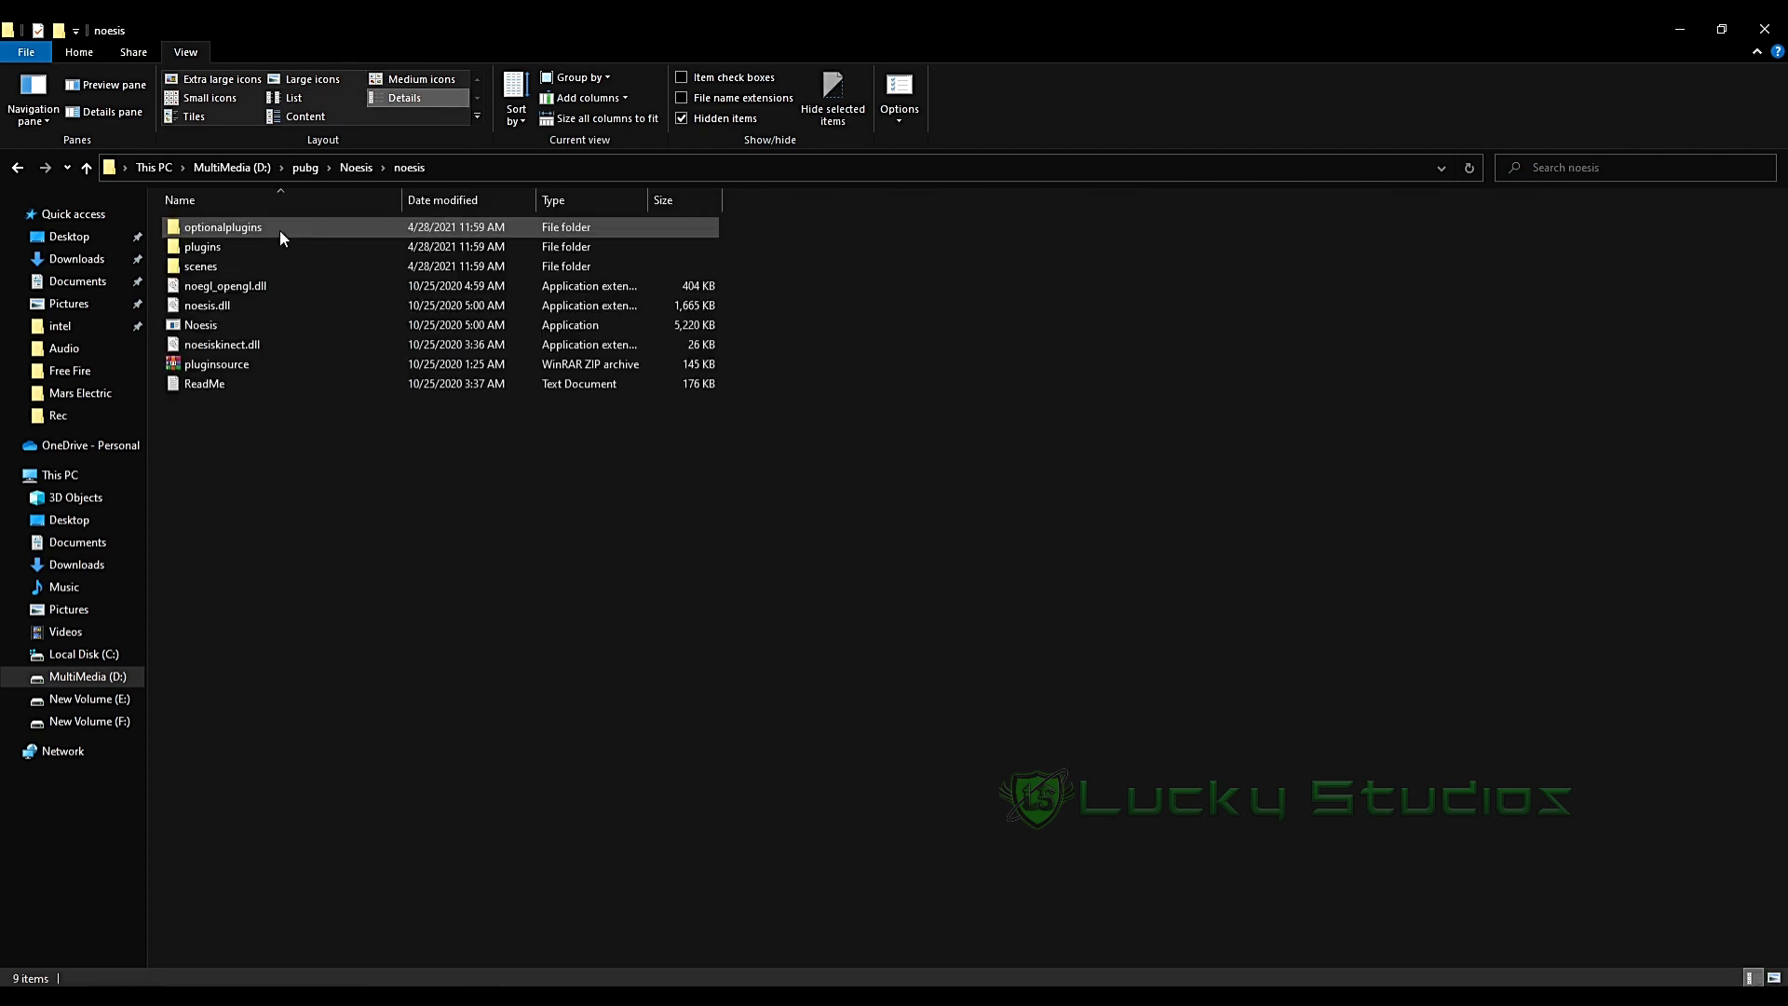
double_click(221, 323)
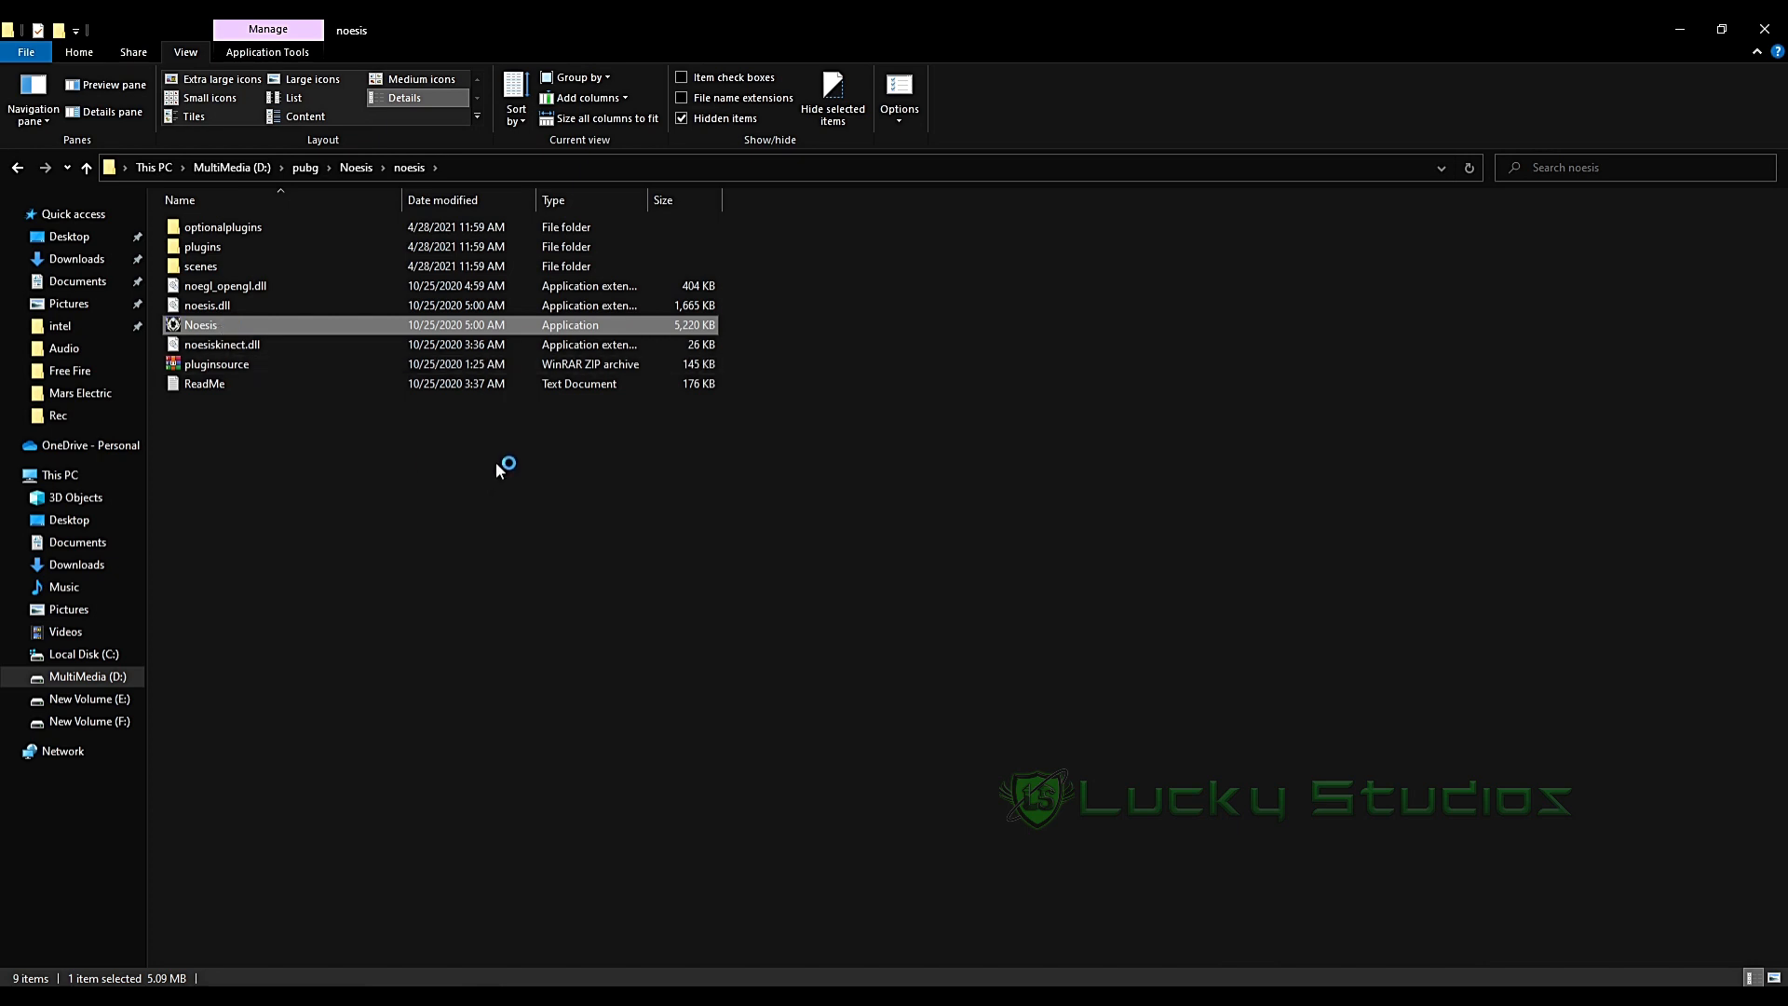
- Open the newest rip session folder, 2021.11.08_11.57.02_HD-Player.exe_13468, under D:\pubg\New folder\_NinjaRipper, widening the Name column on the way
left_click(305, 168)
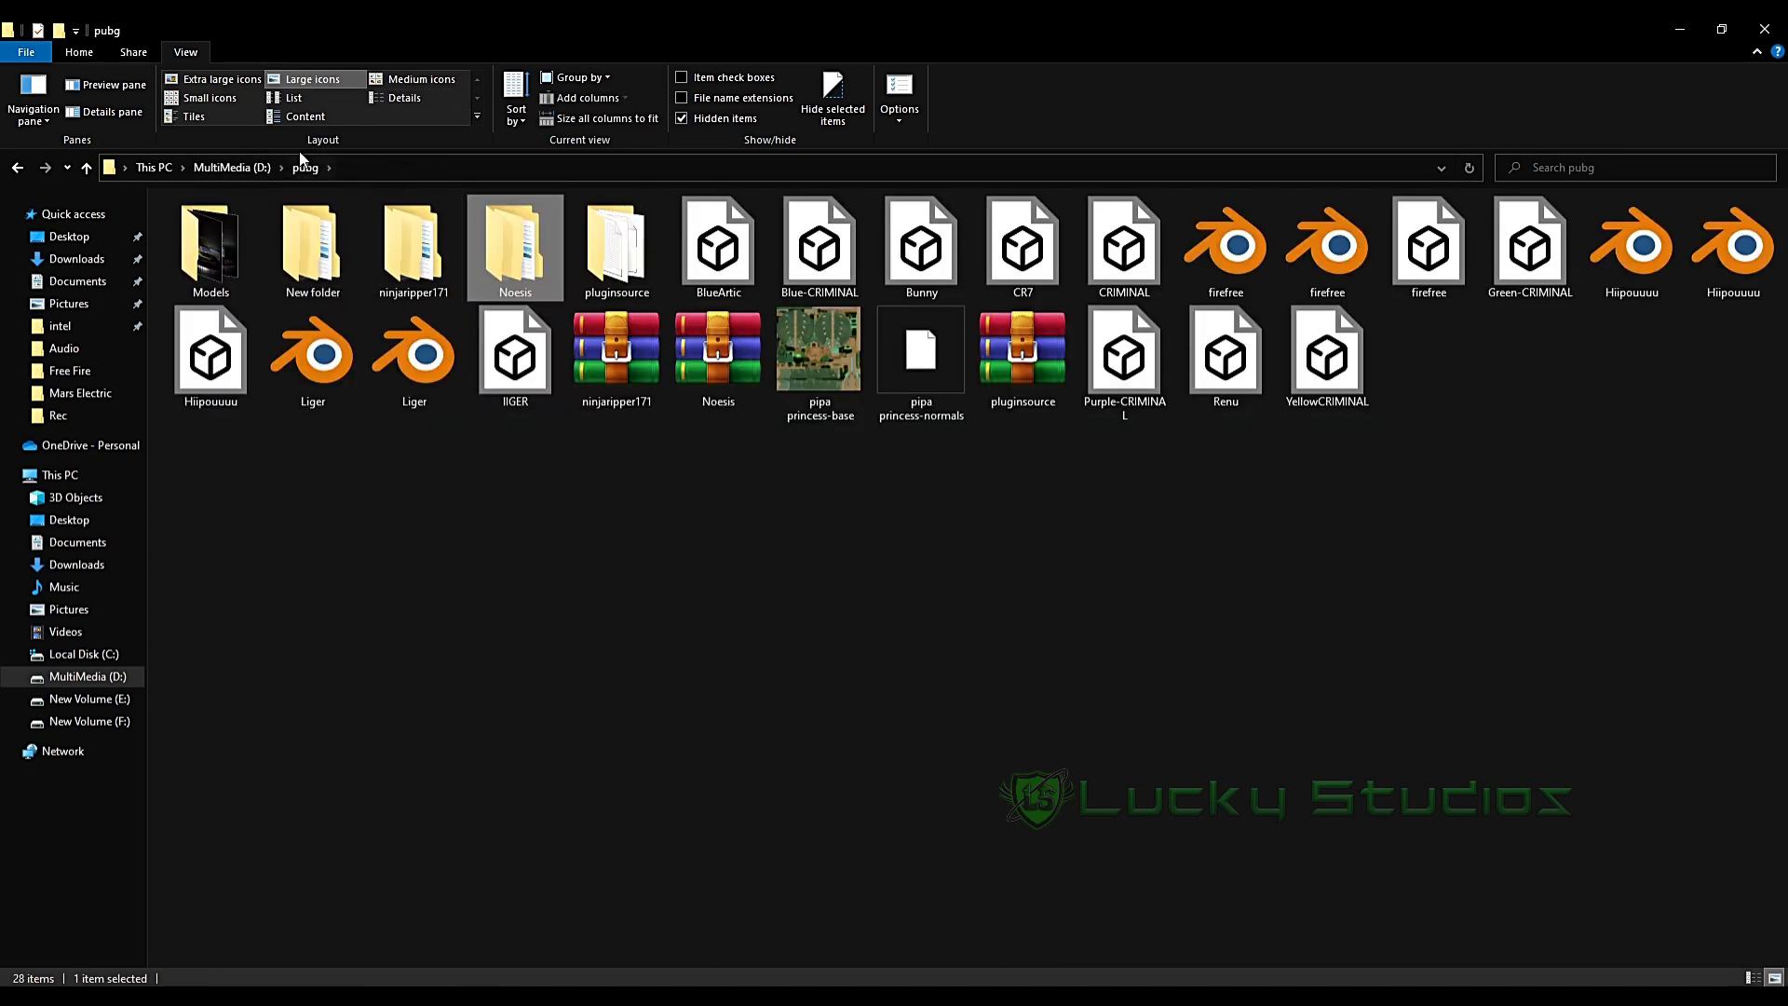
double_click(313, 244)
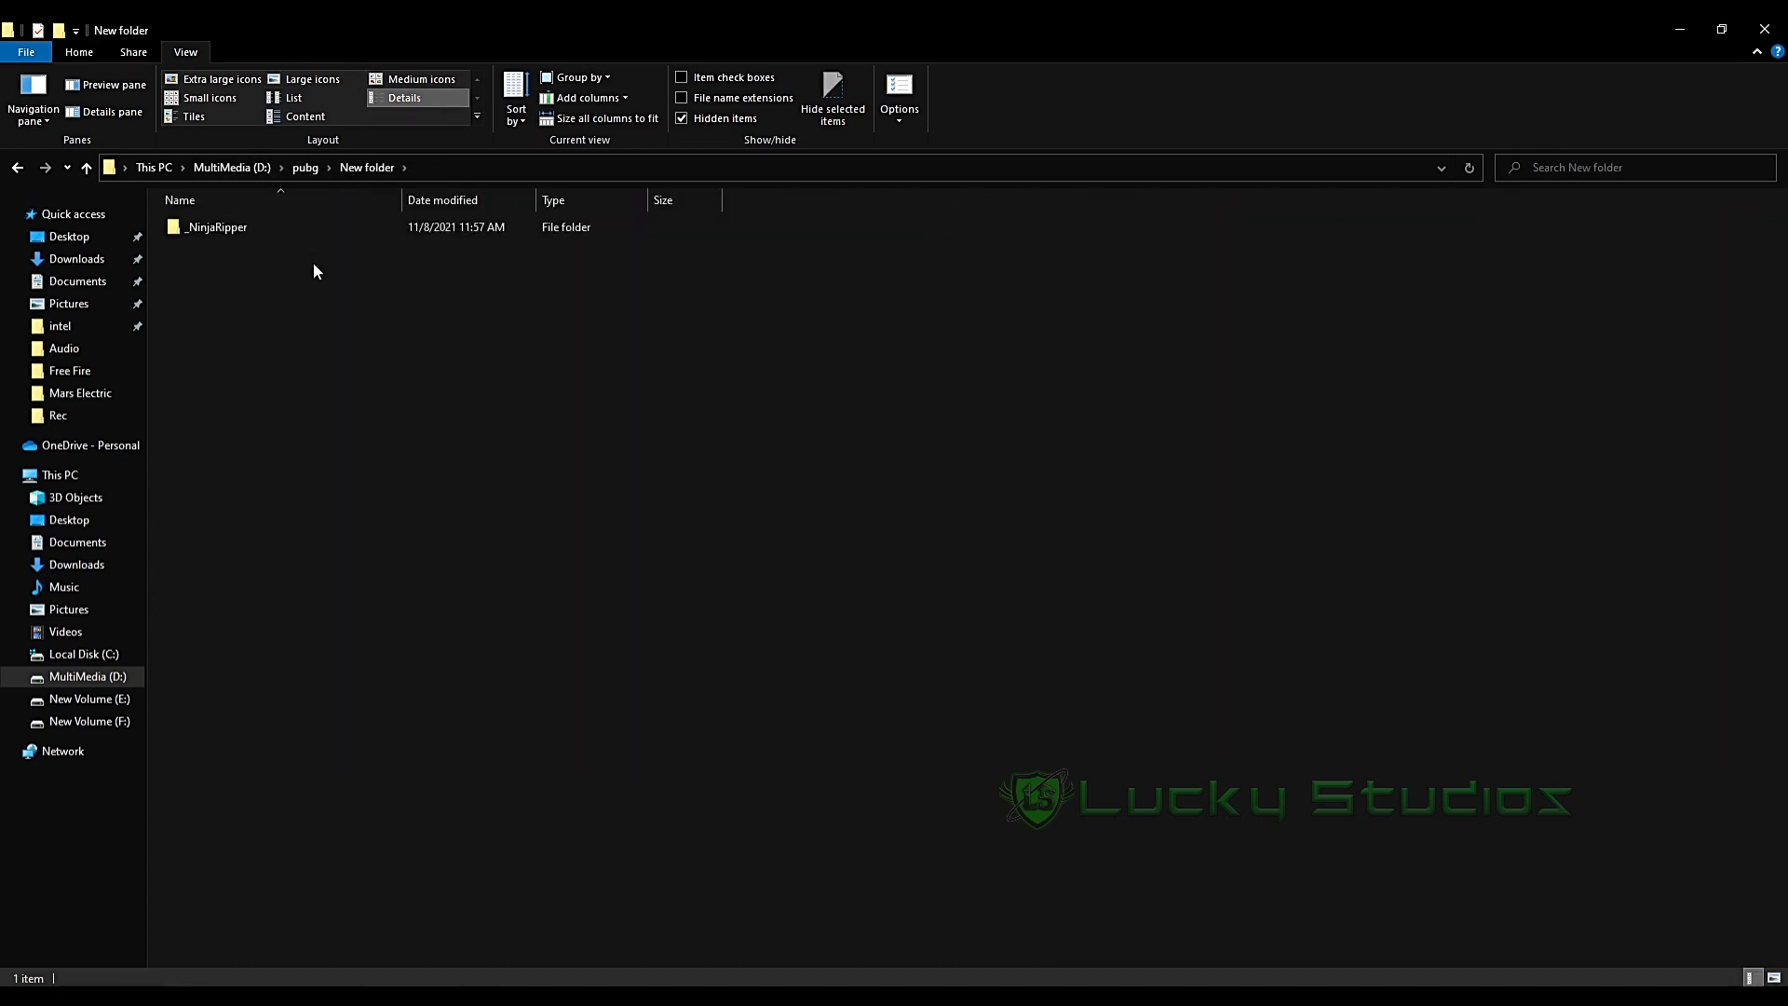
left_click(267, 228)
double_click(266, 226)
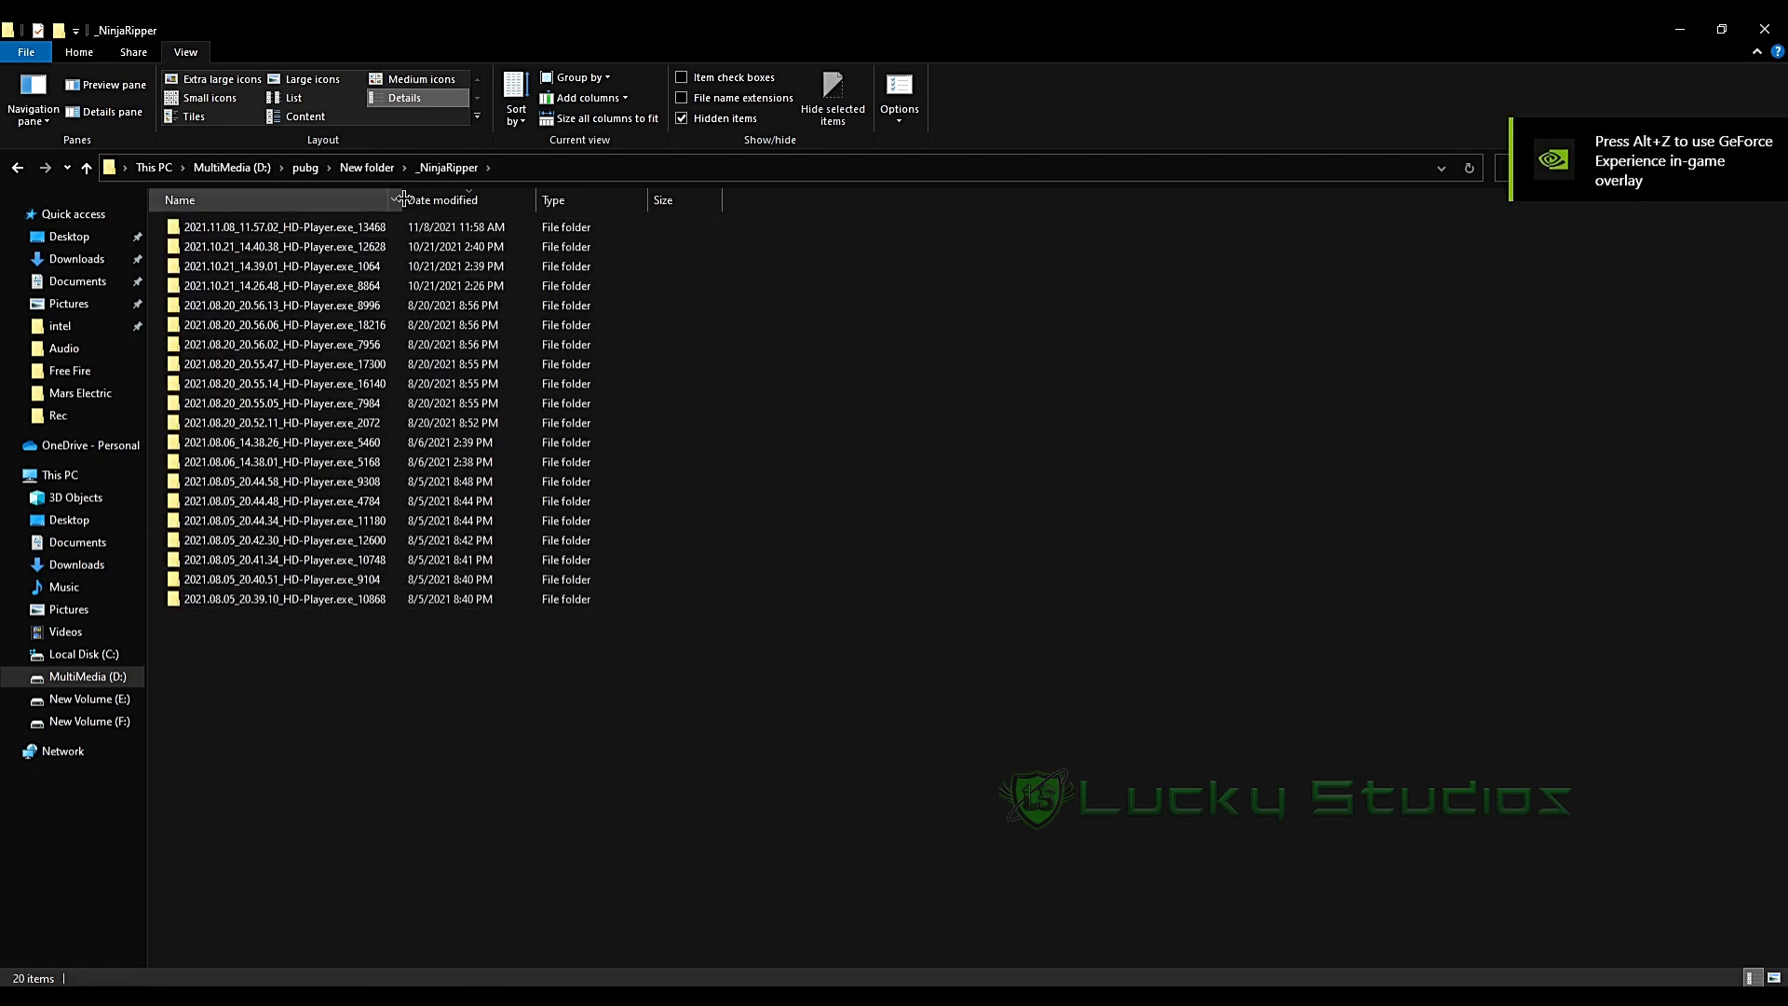
left_click_drag(403, 199, 430, 199)
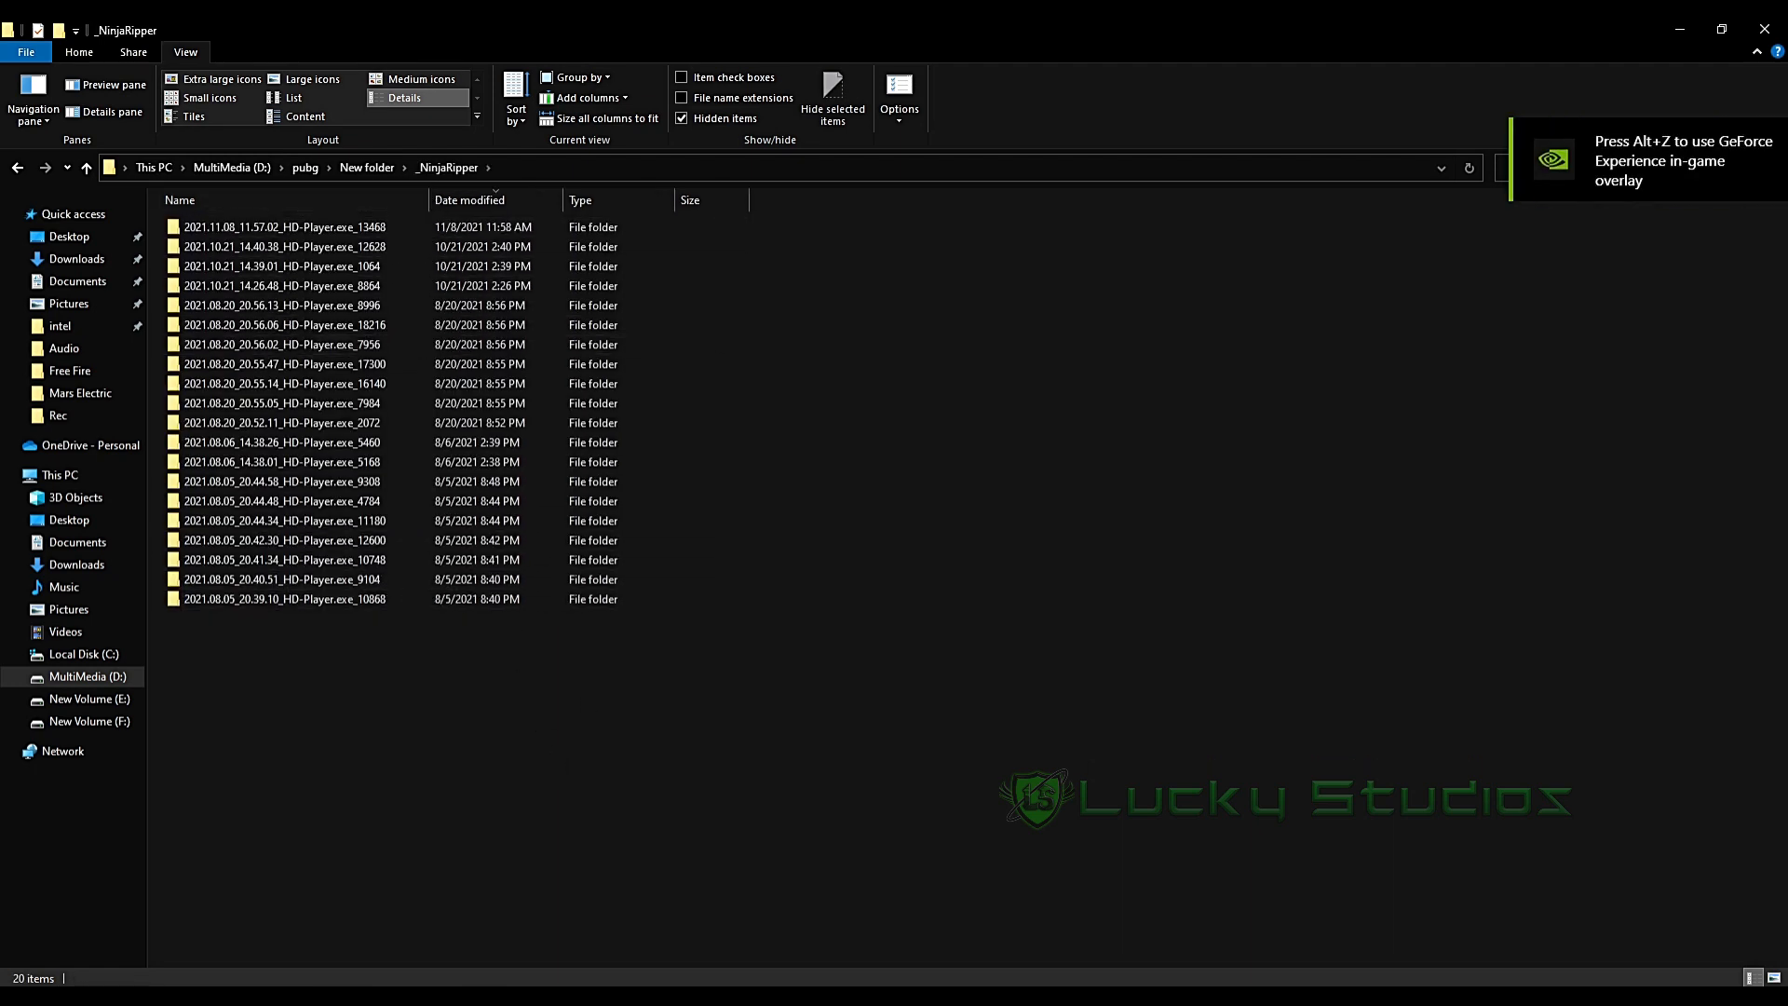
double_click(458, 229)
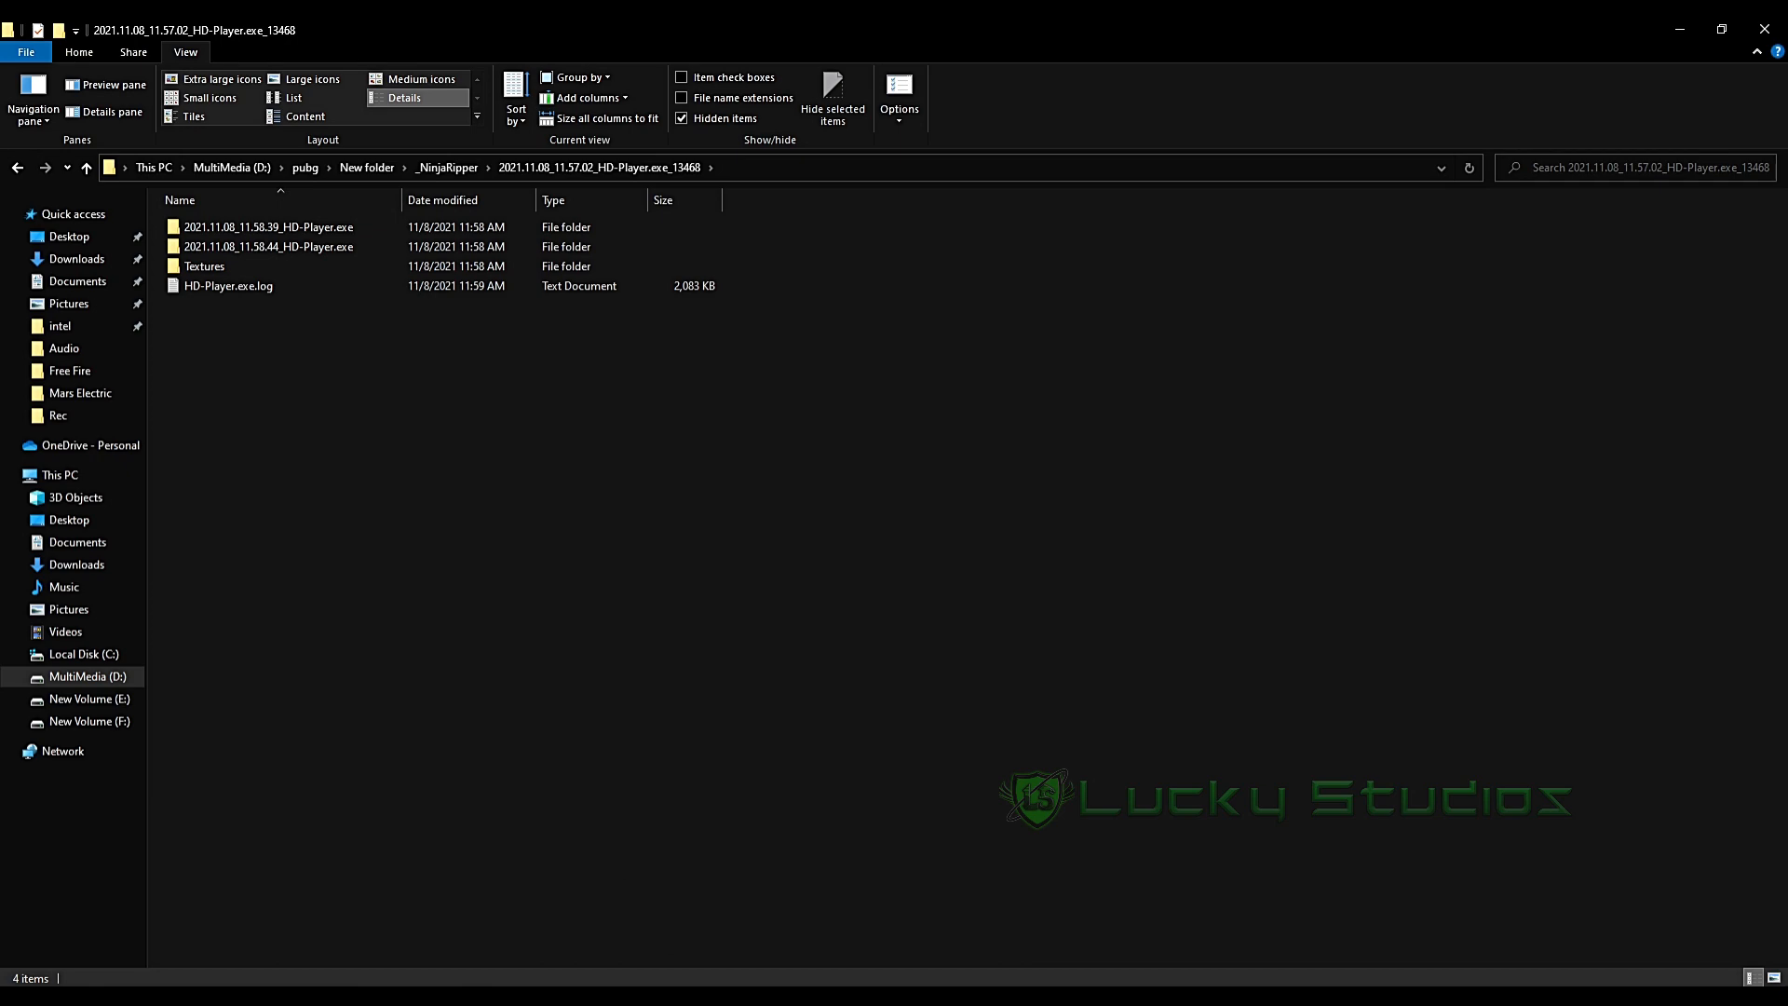
- Examine the contents of the session's two timestamped capture folders and its Textures folder
double_click(278, 229)
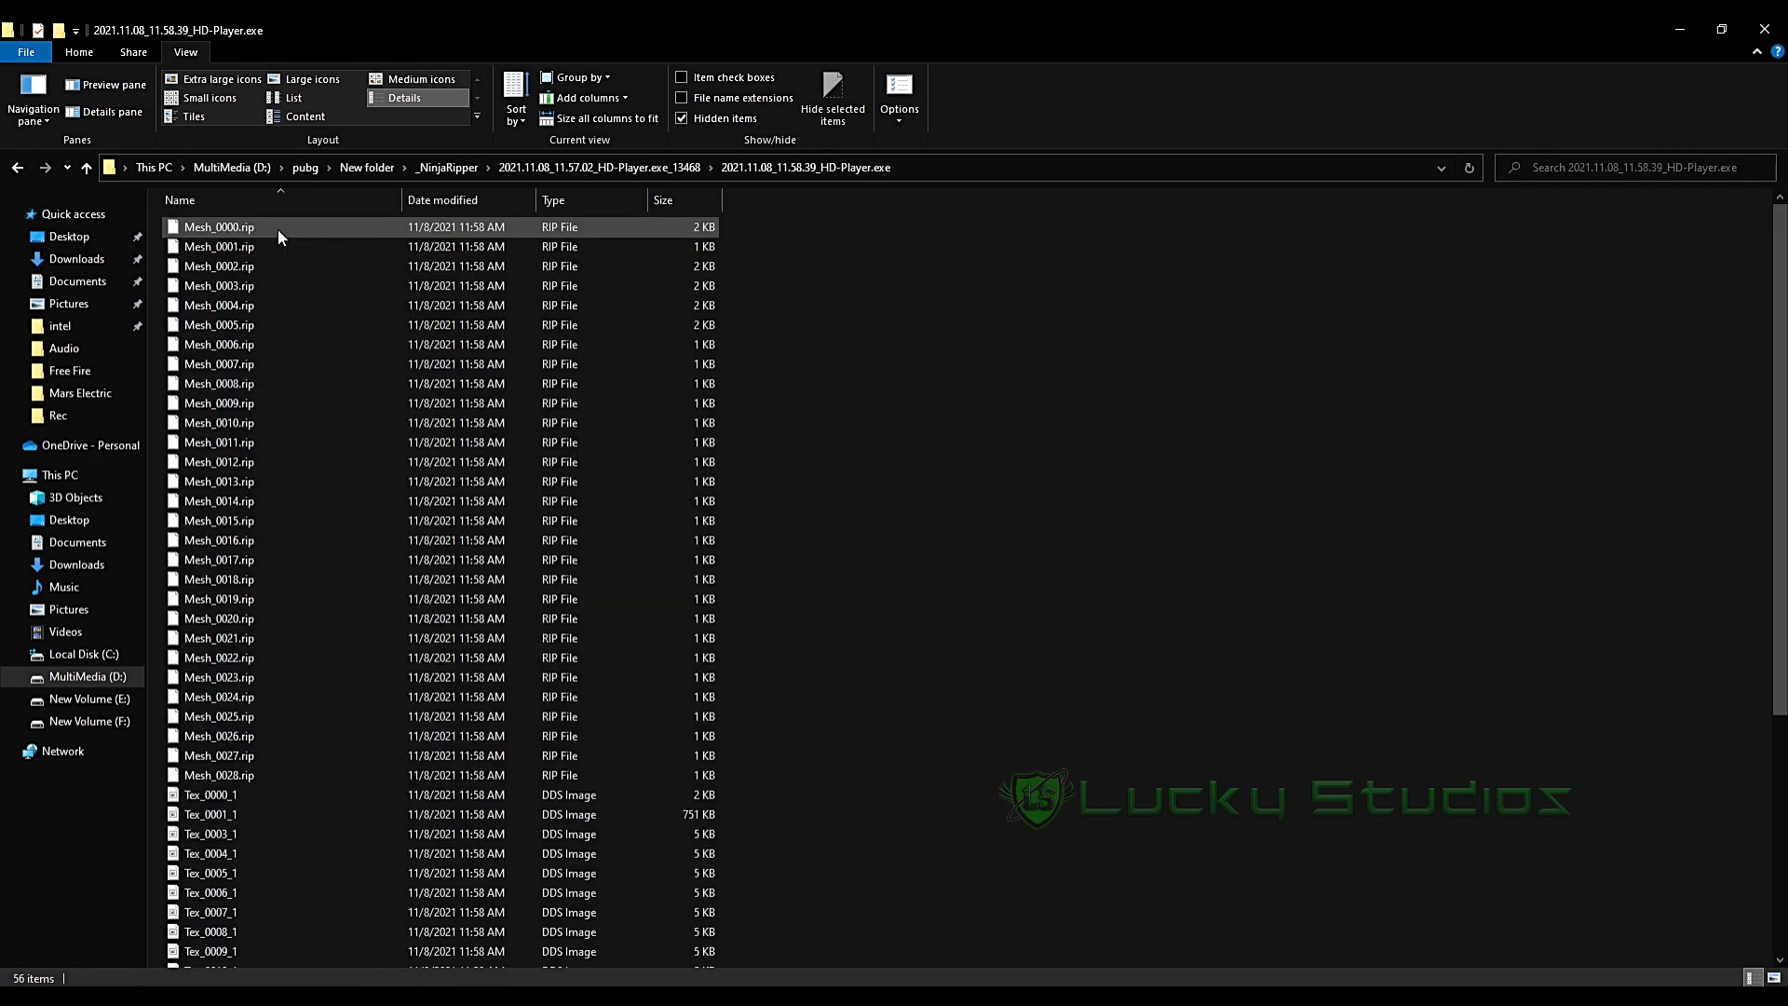
key("alt+Left")
left_click(270, 247)
double_click(270, 247)
key("alt+Left")
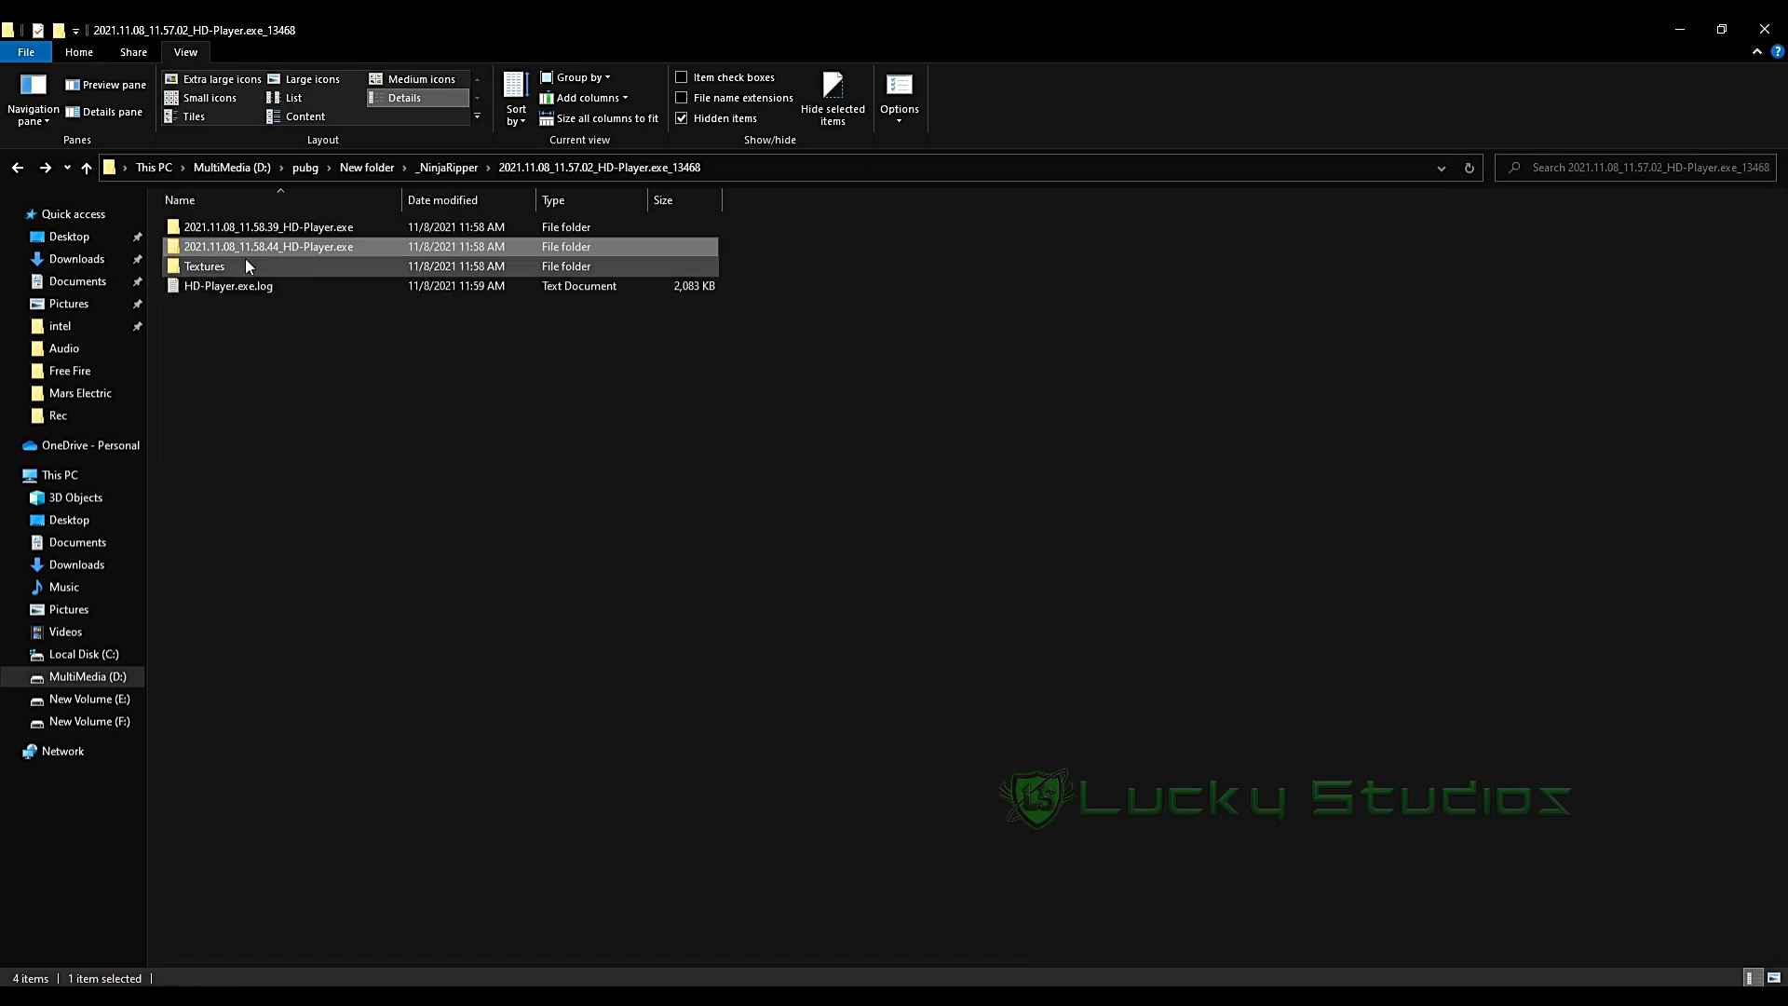
double_click(224, 267)
key("alt+Left")
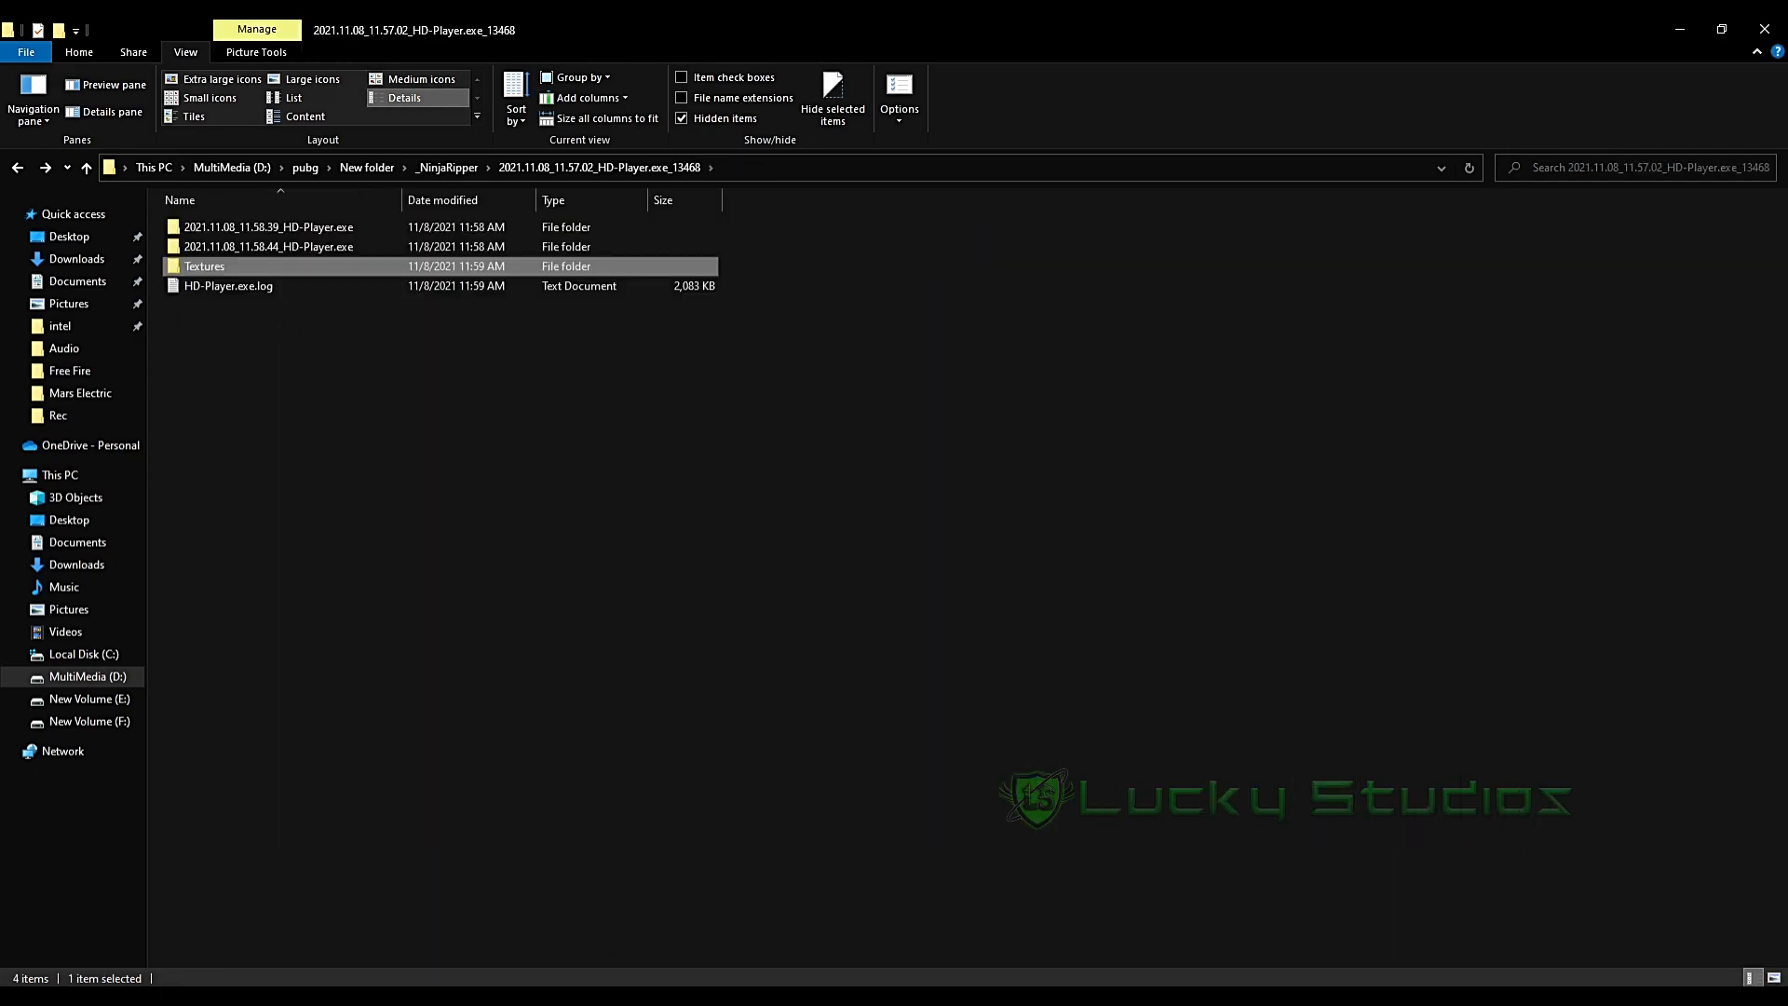
- Switch to Noesis and expand MultiMedia (D:) > pubg > New folder > _NinjaRipper in the folder tree to reveal the full session names
key("alt+Tab")
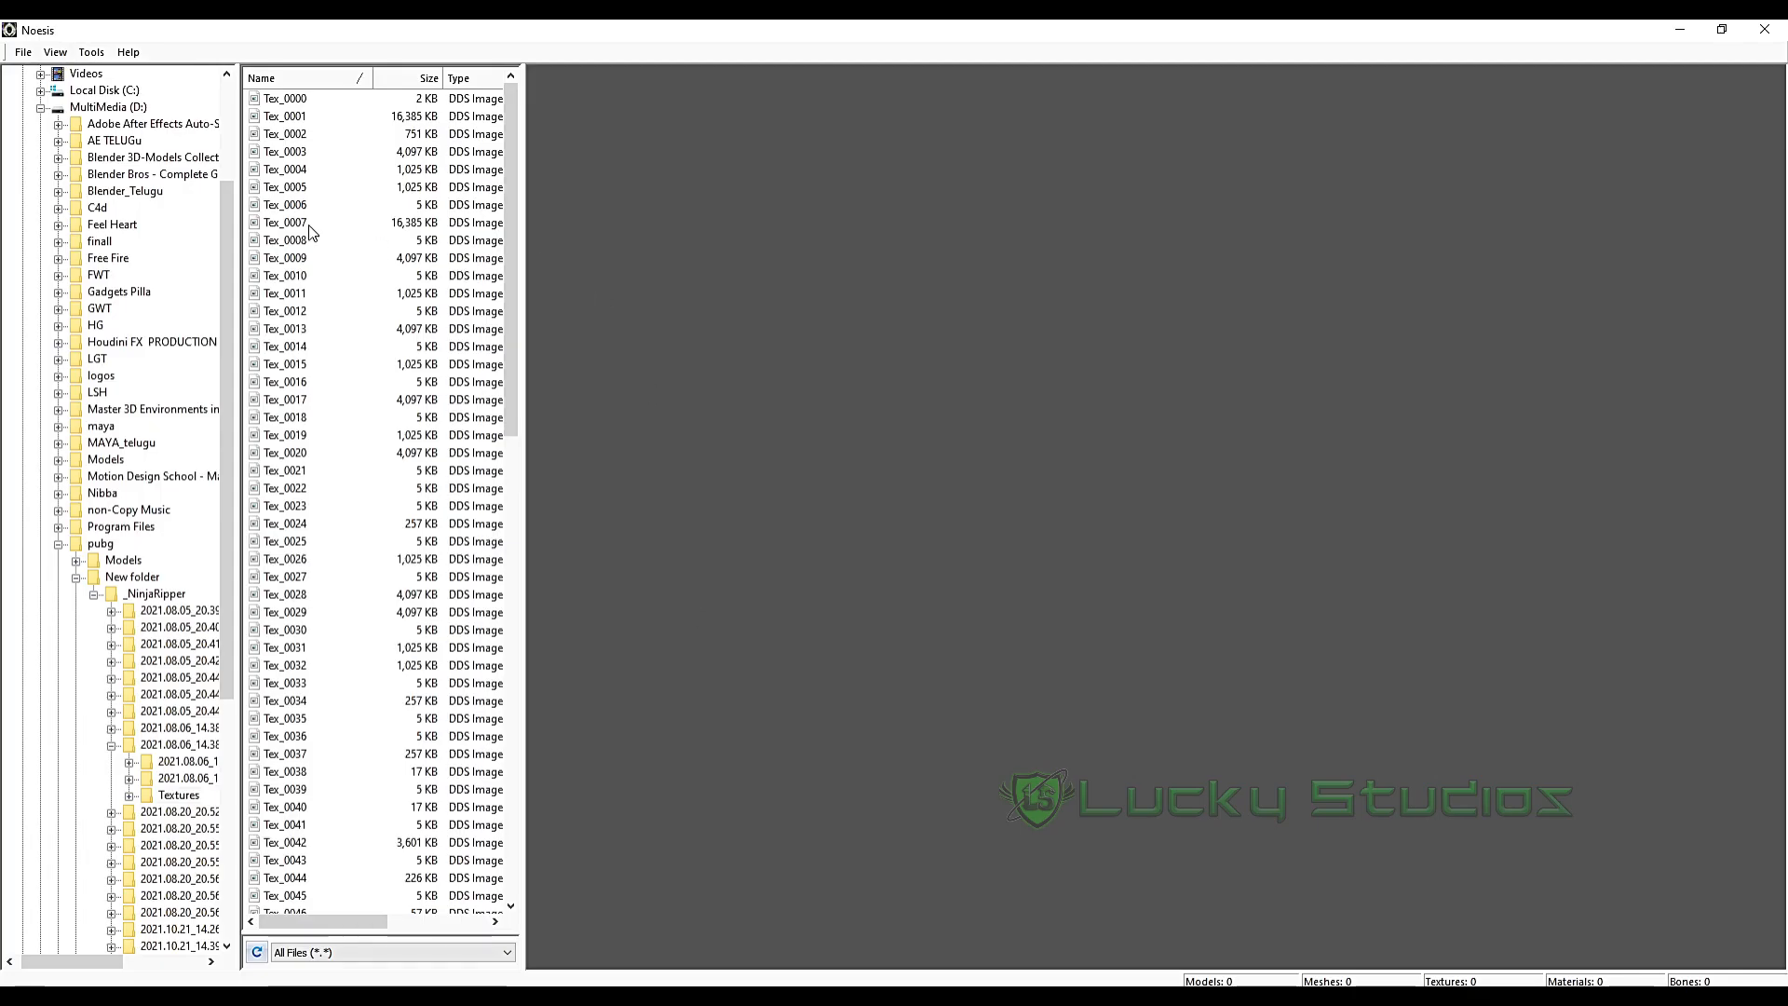
left_click(40, 108)
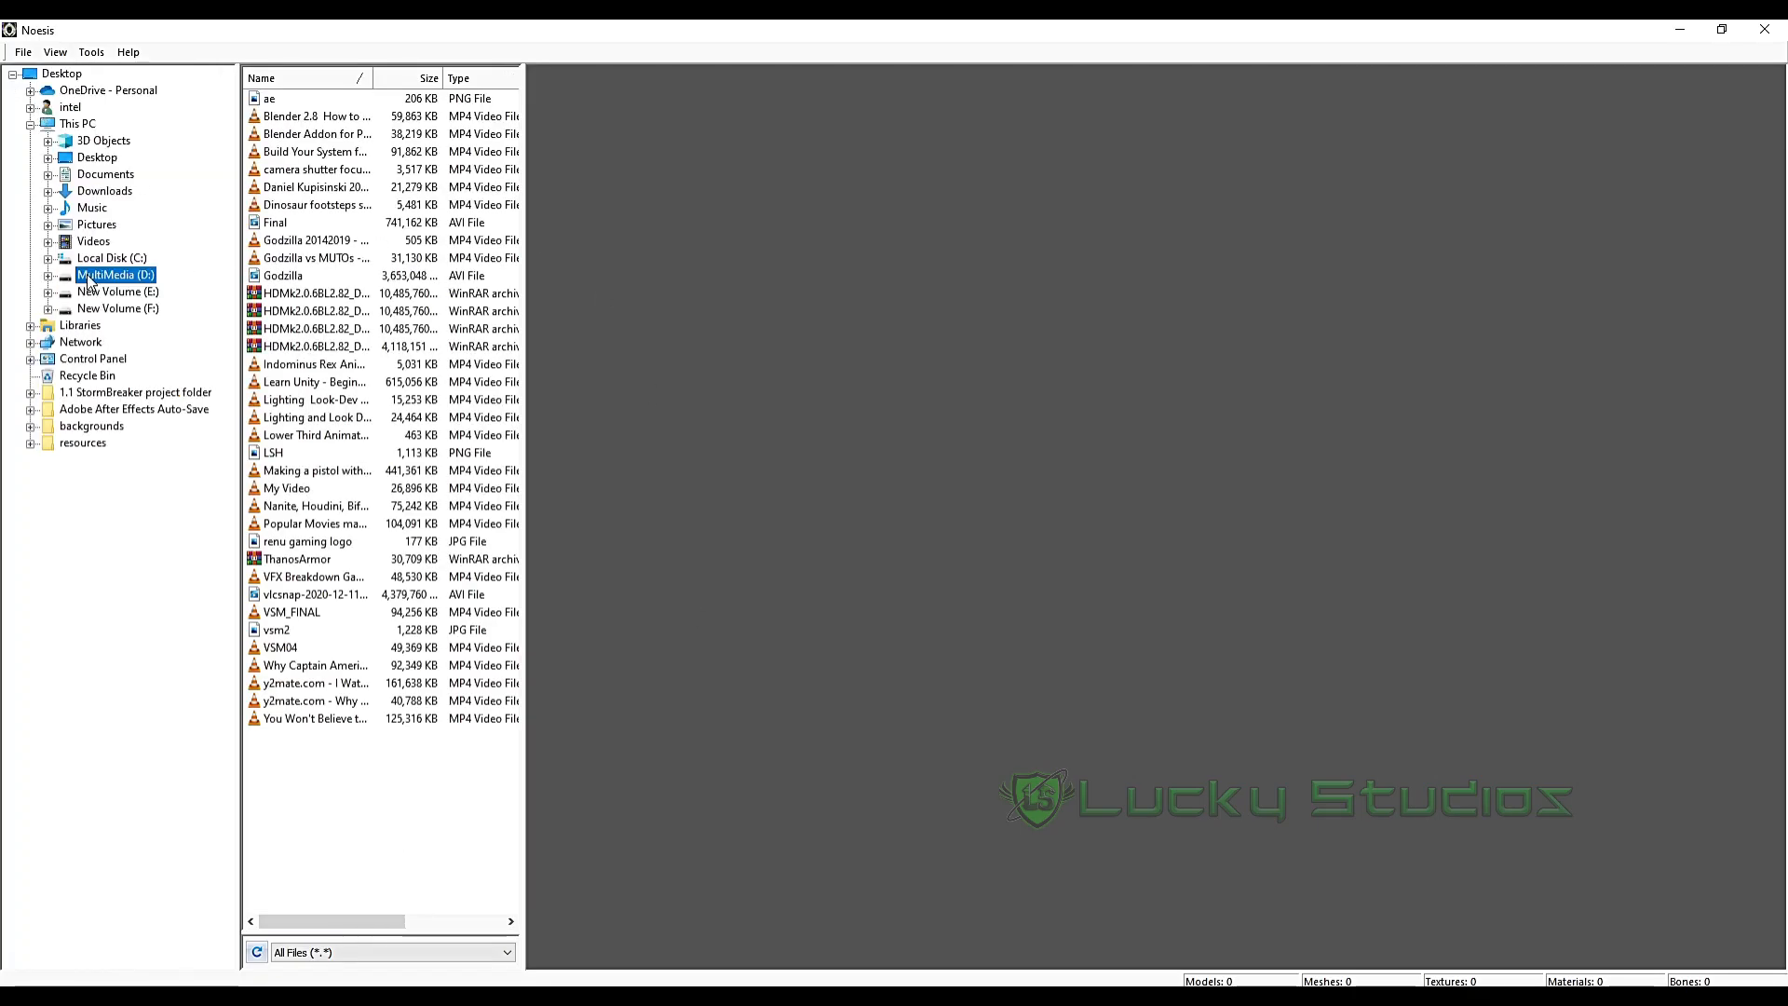
left_click(48, 276)
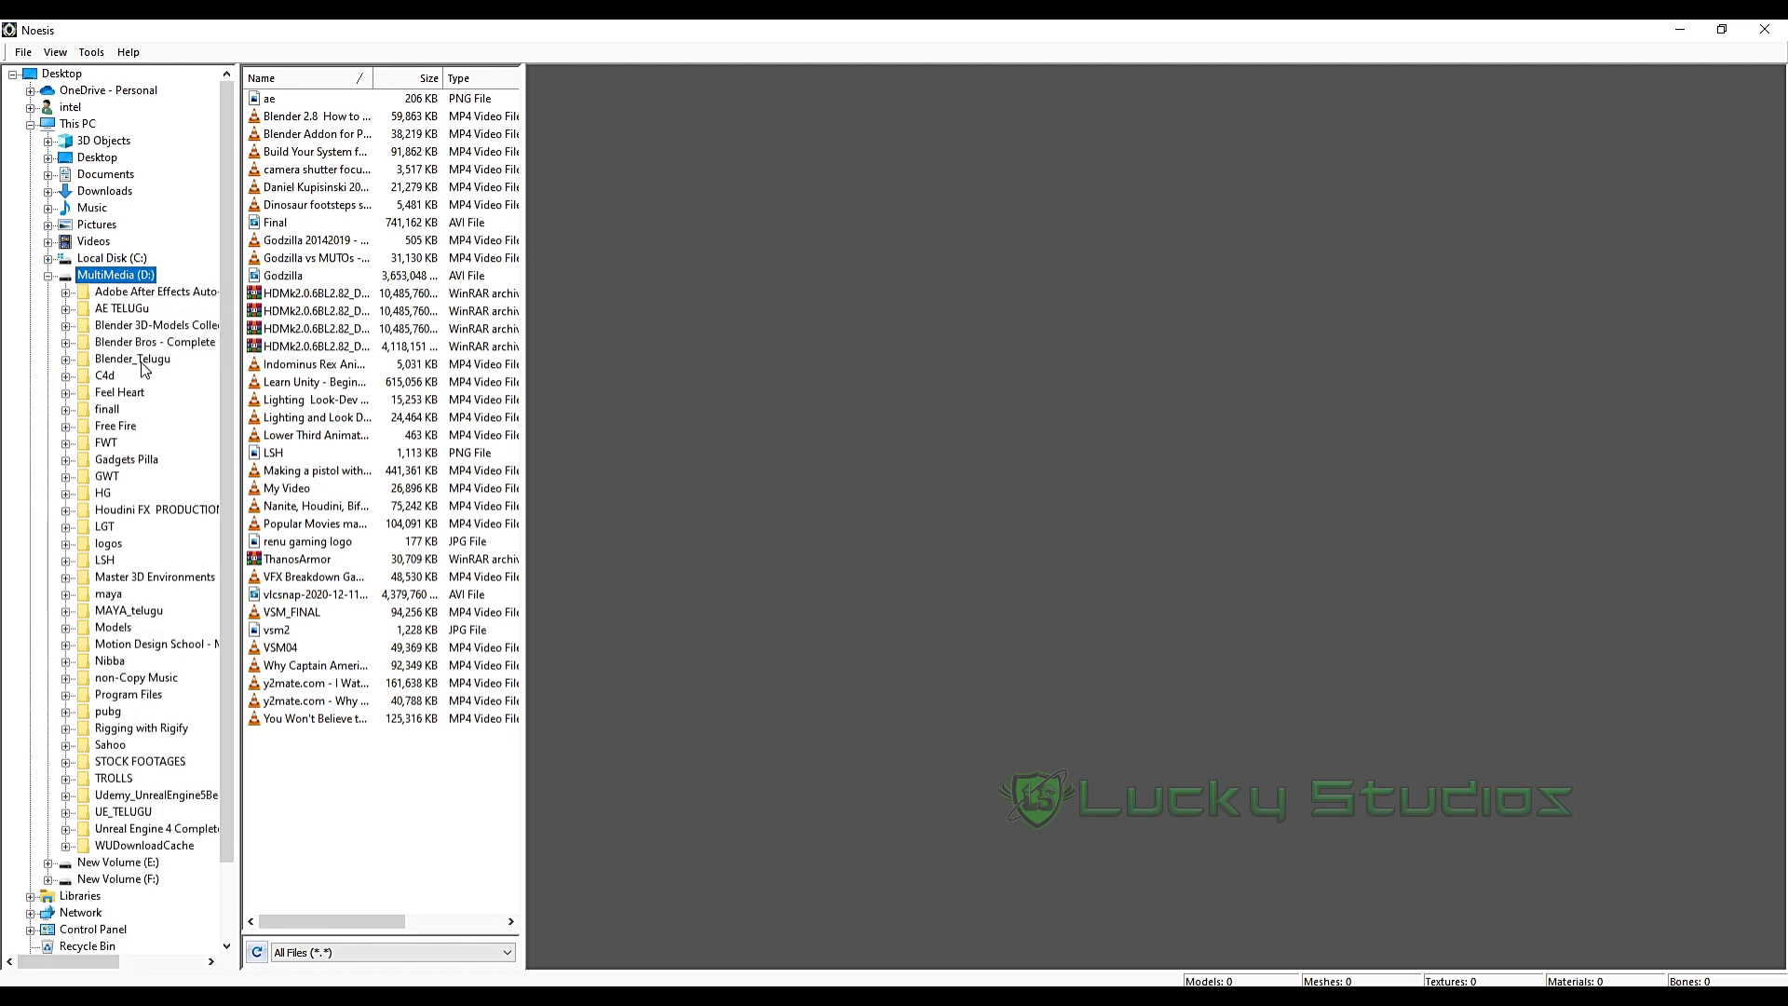
left_click(65, 712)
left_click(84, 745)
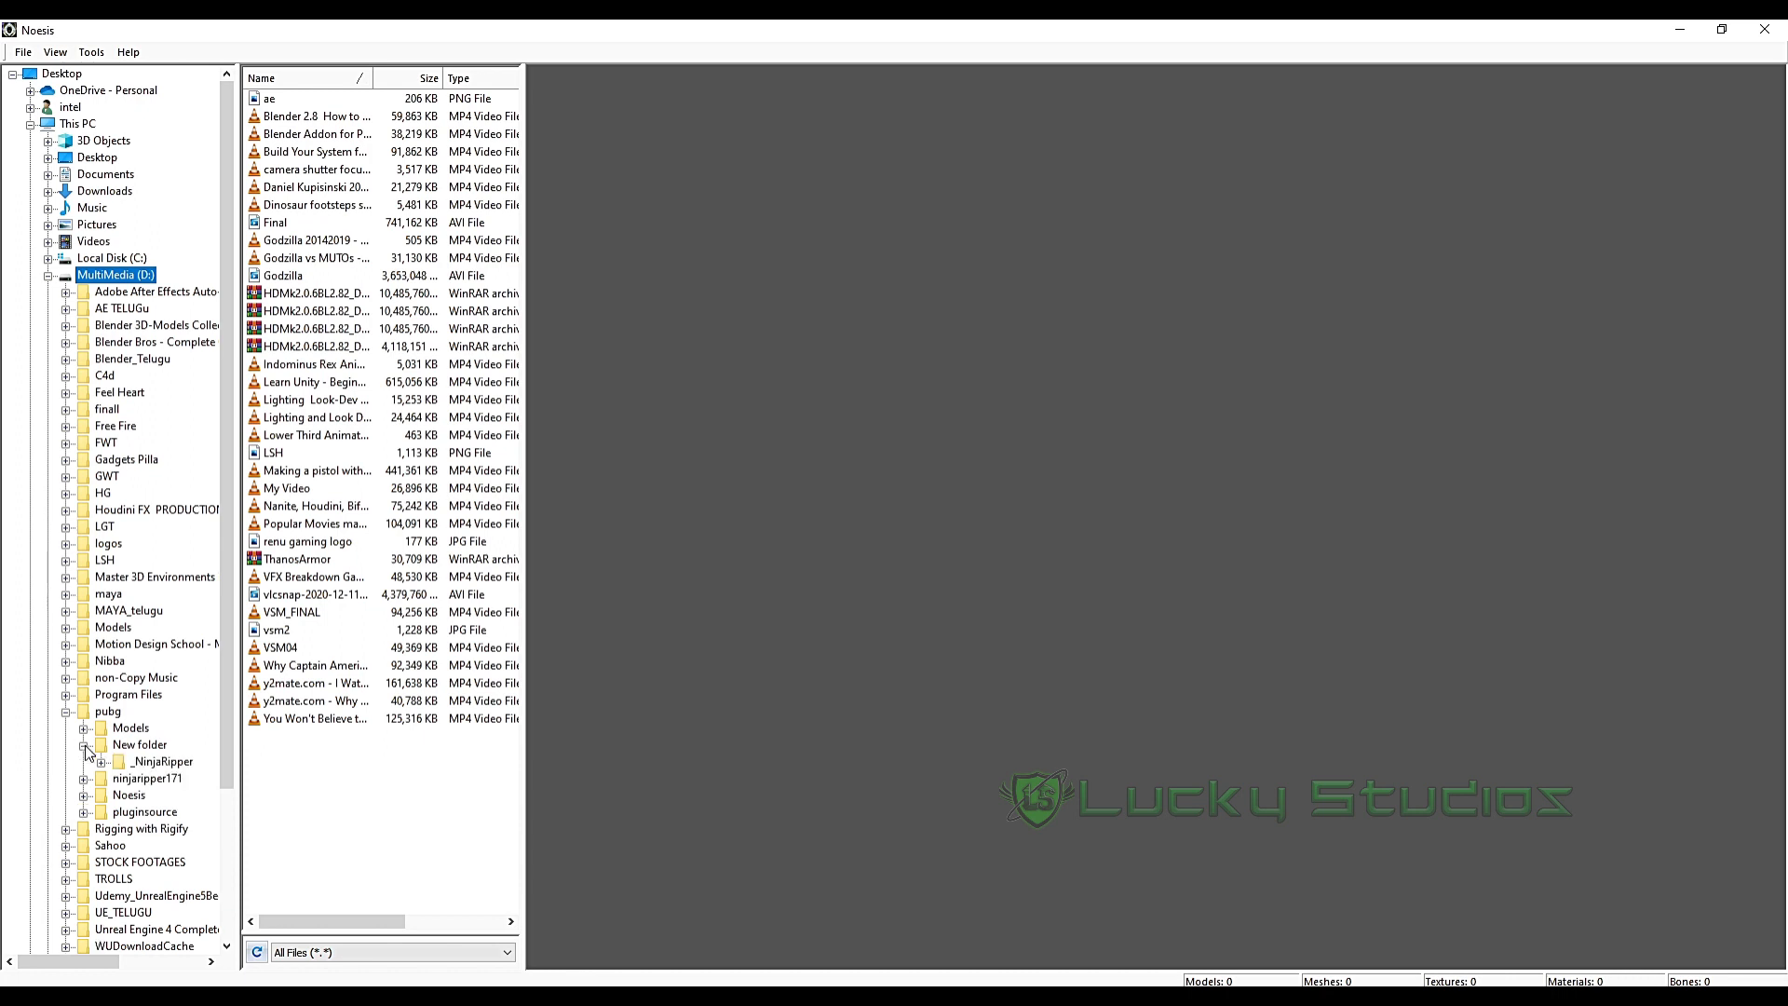
left_click(102, 762)
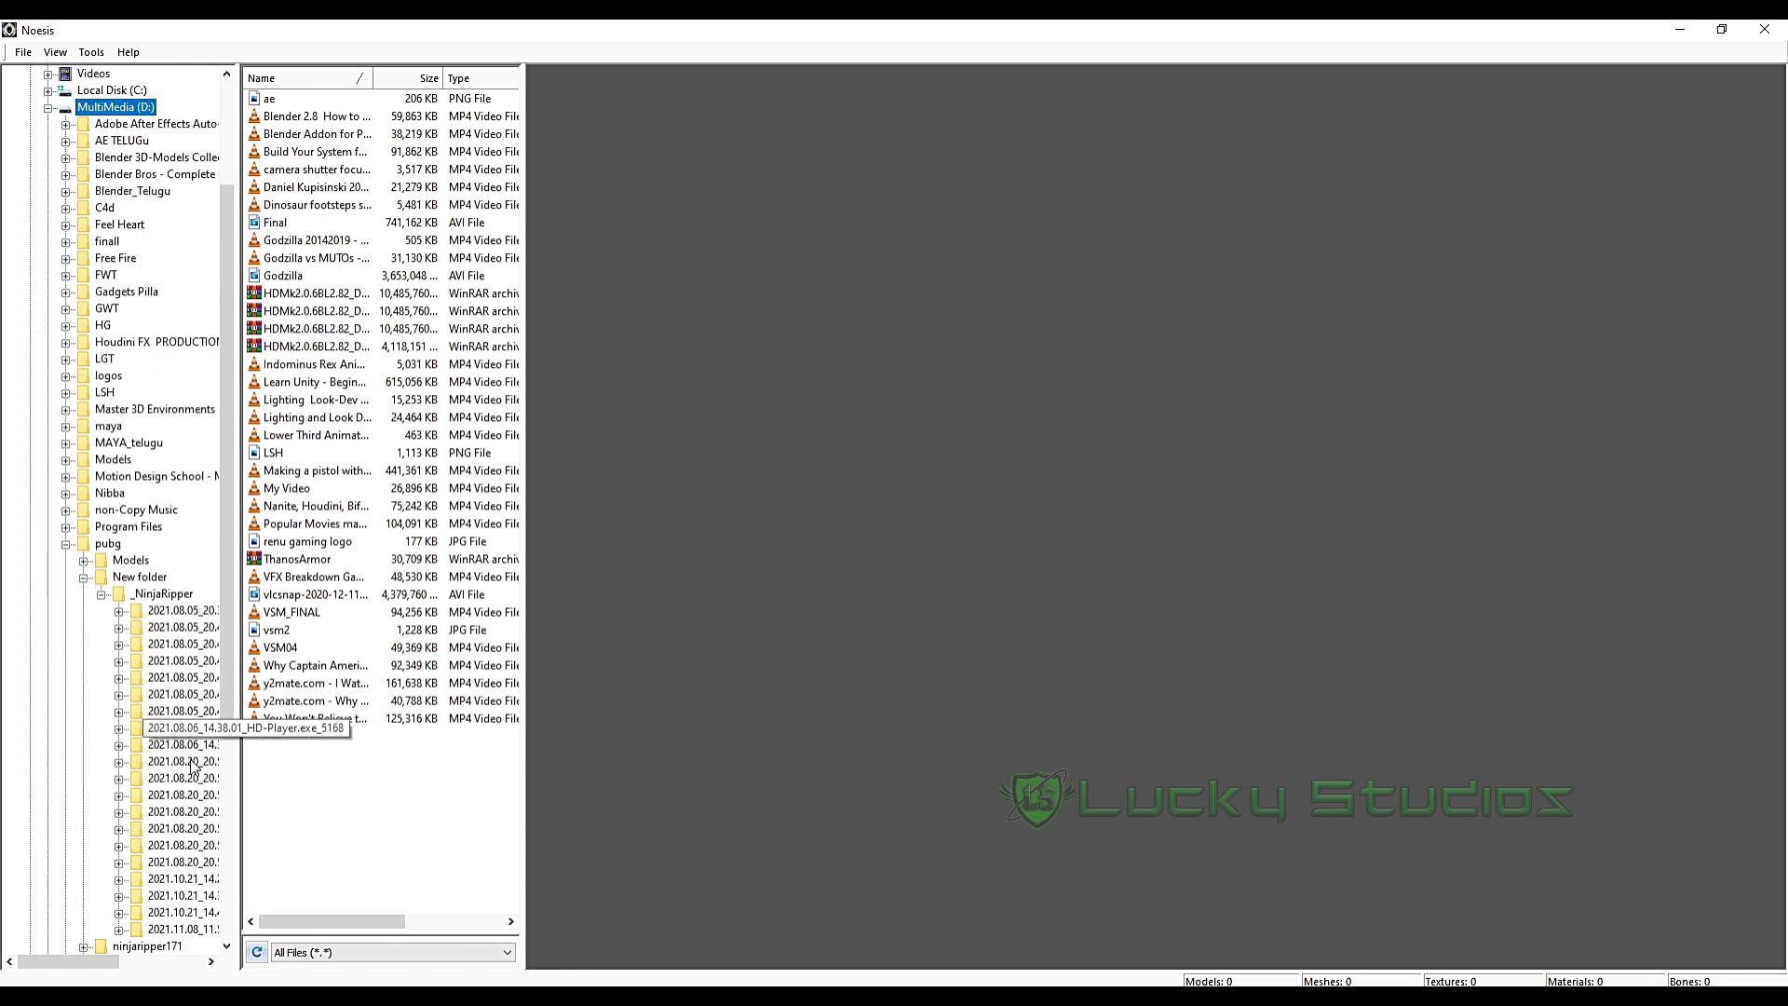
left_click_drag(114, 961, 160, 962)
scroll(138, 882, "down", 2)
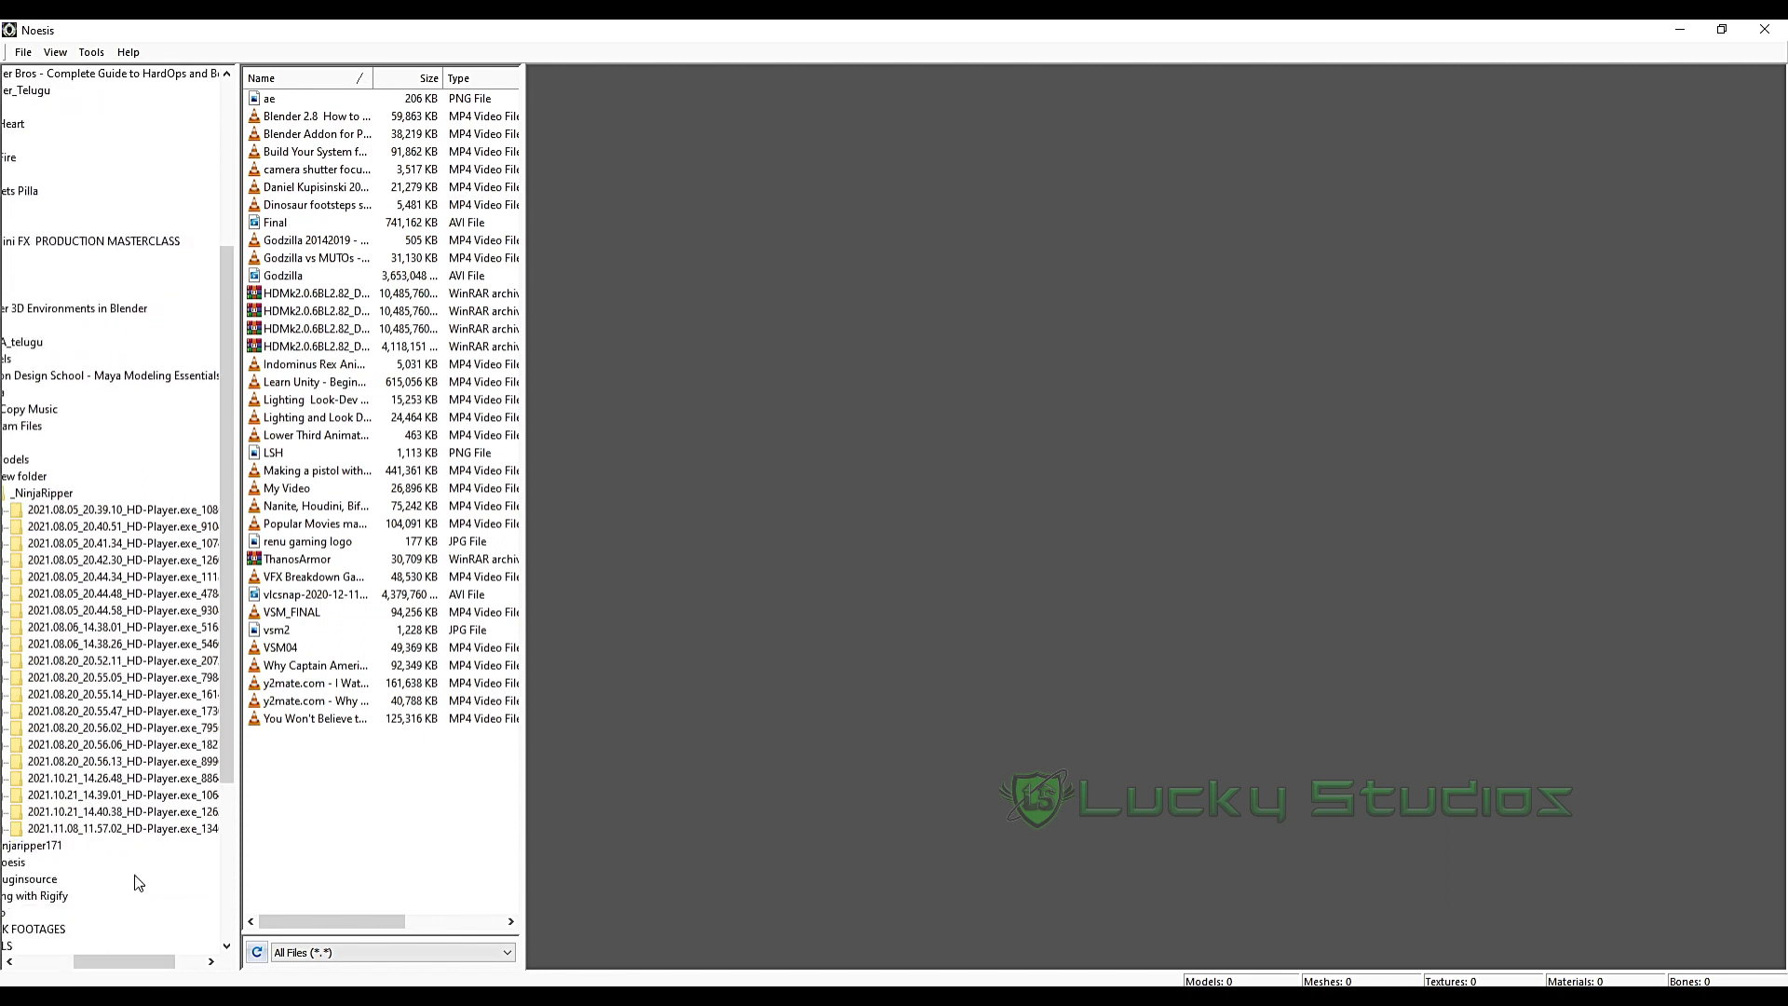
- Expand the 2021.11.08_11.57.02_HD-Player.exe_13468 session in the folder tree and open its 2021.11.08_11.58.39_HD-Player.exe capture folder
left_click(74, 832)
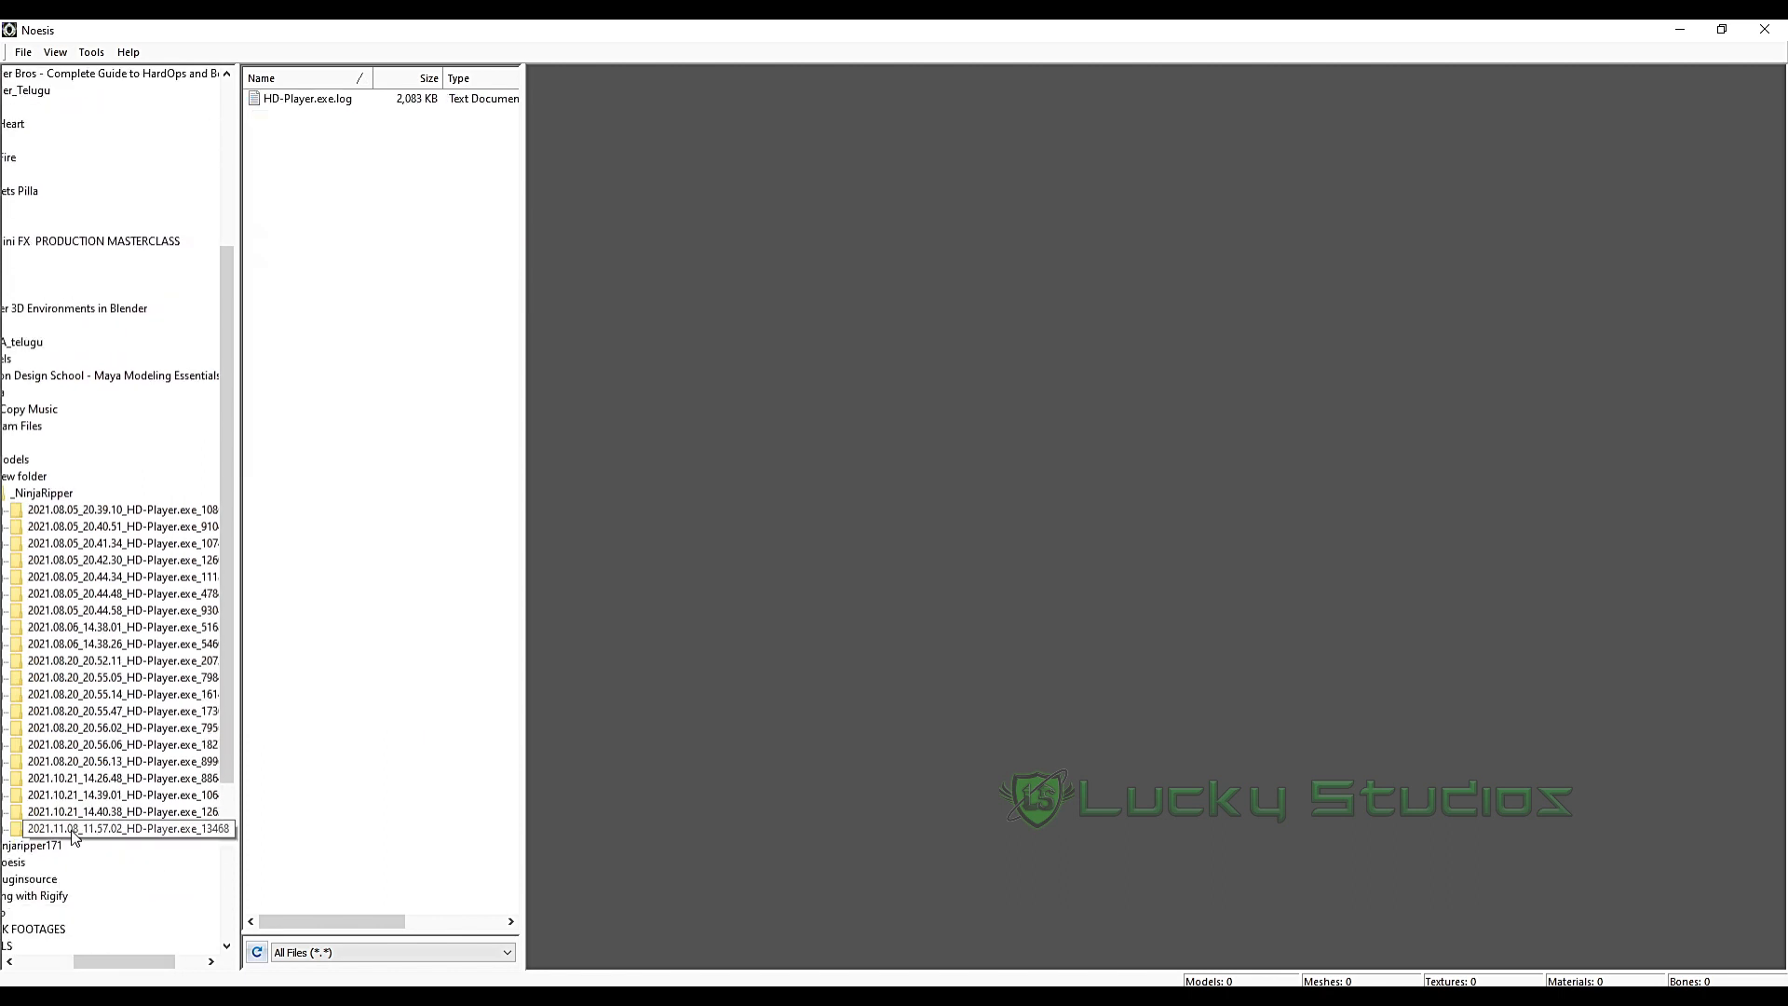
double_click(129, 829)
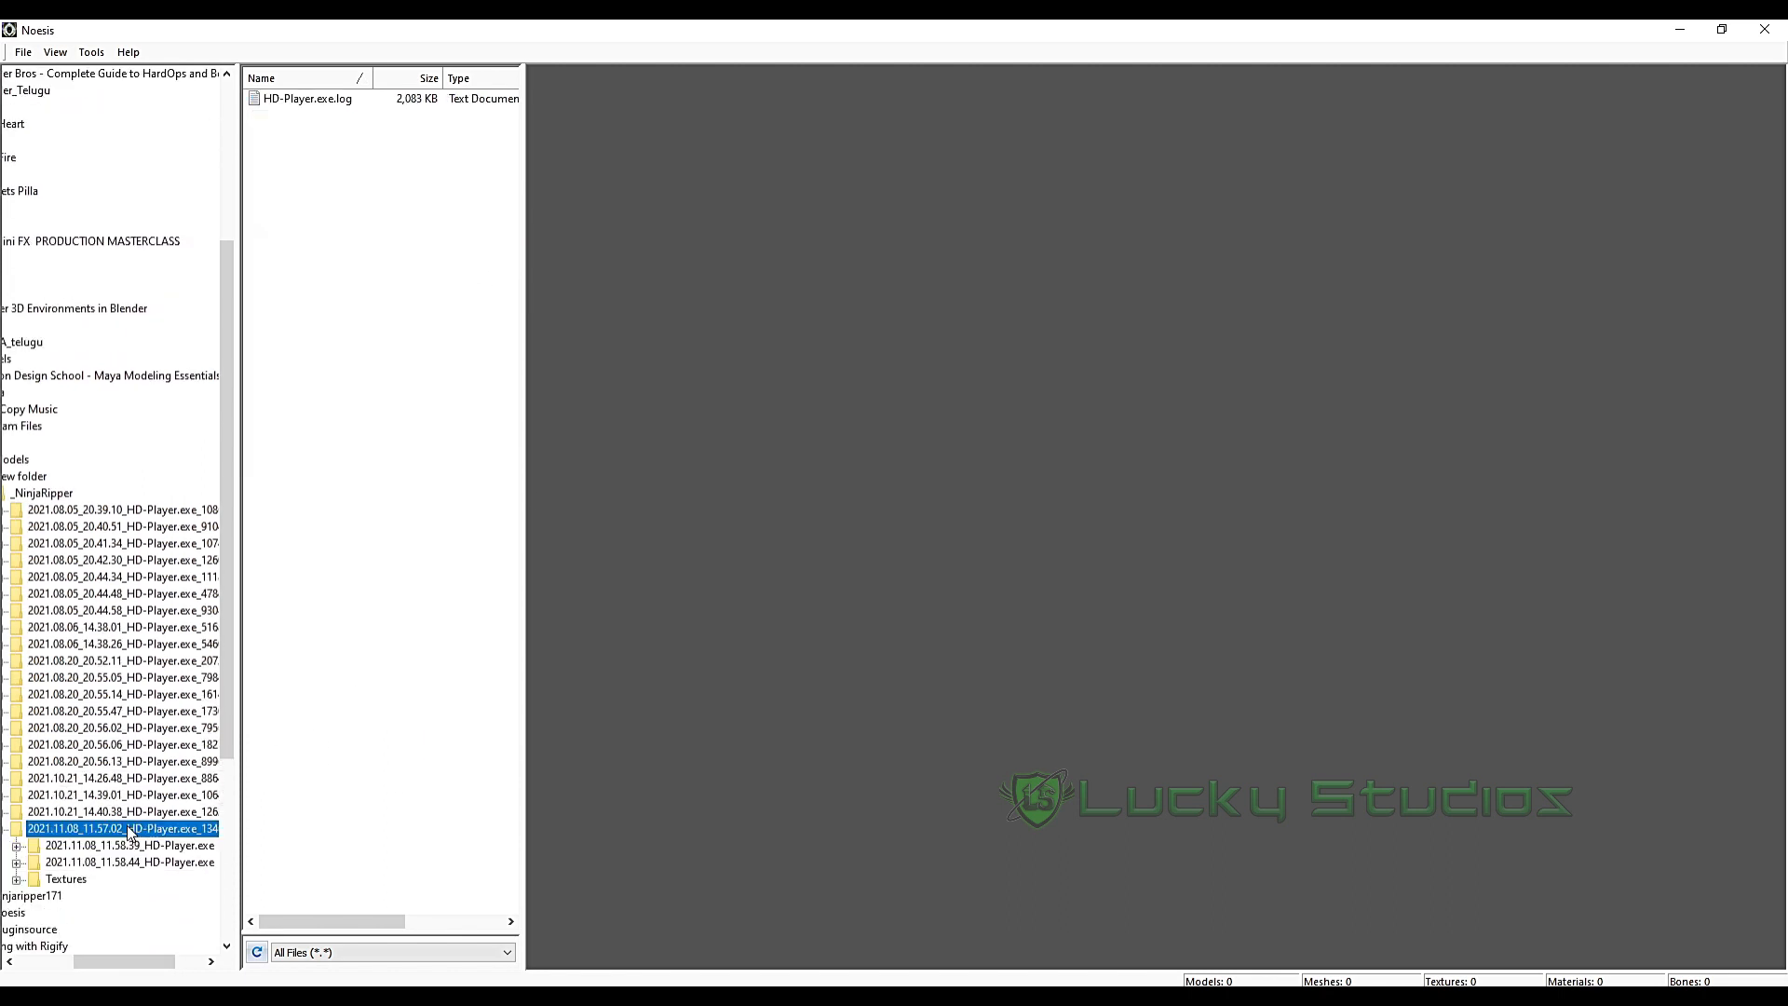
left_click(130, 846)
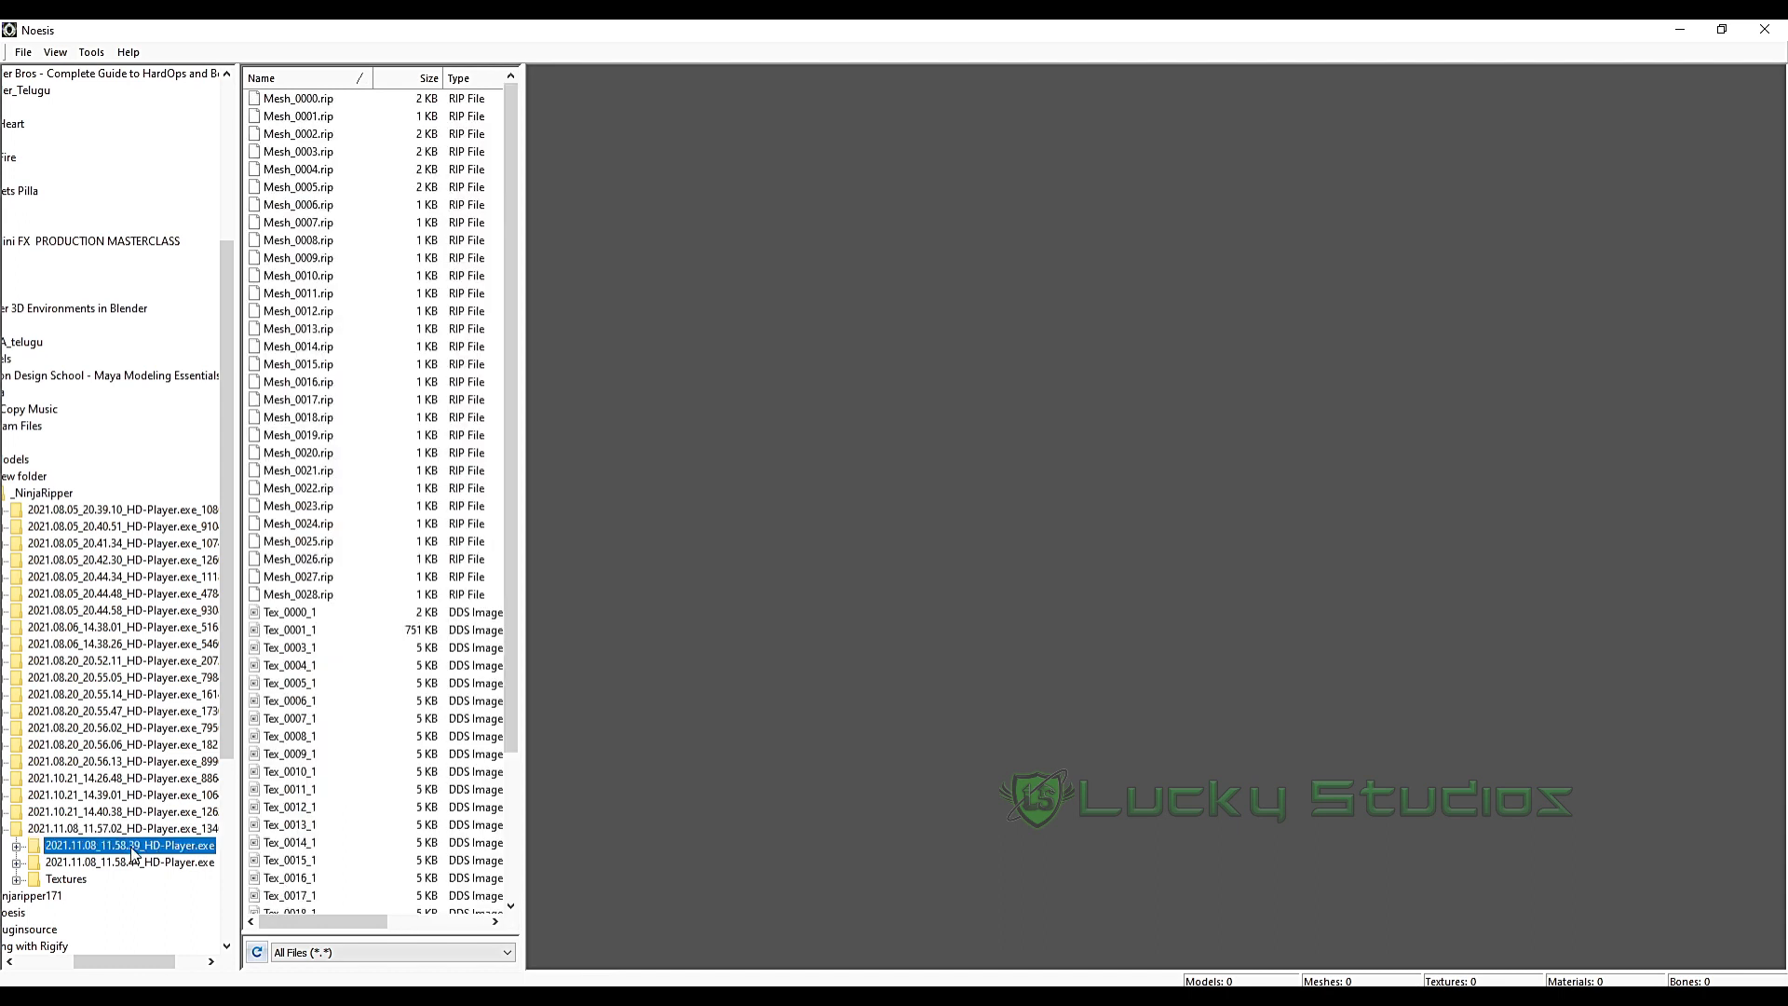
left_click(389, 371)
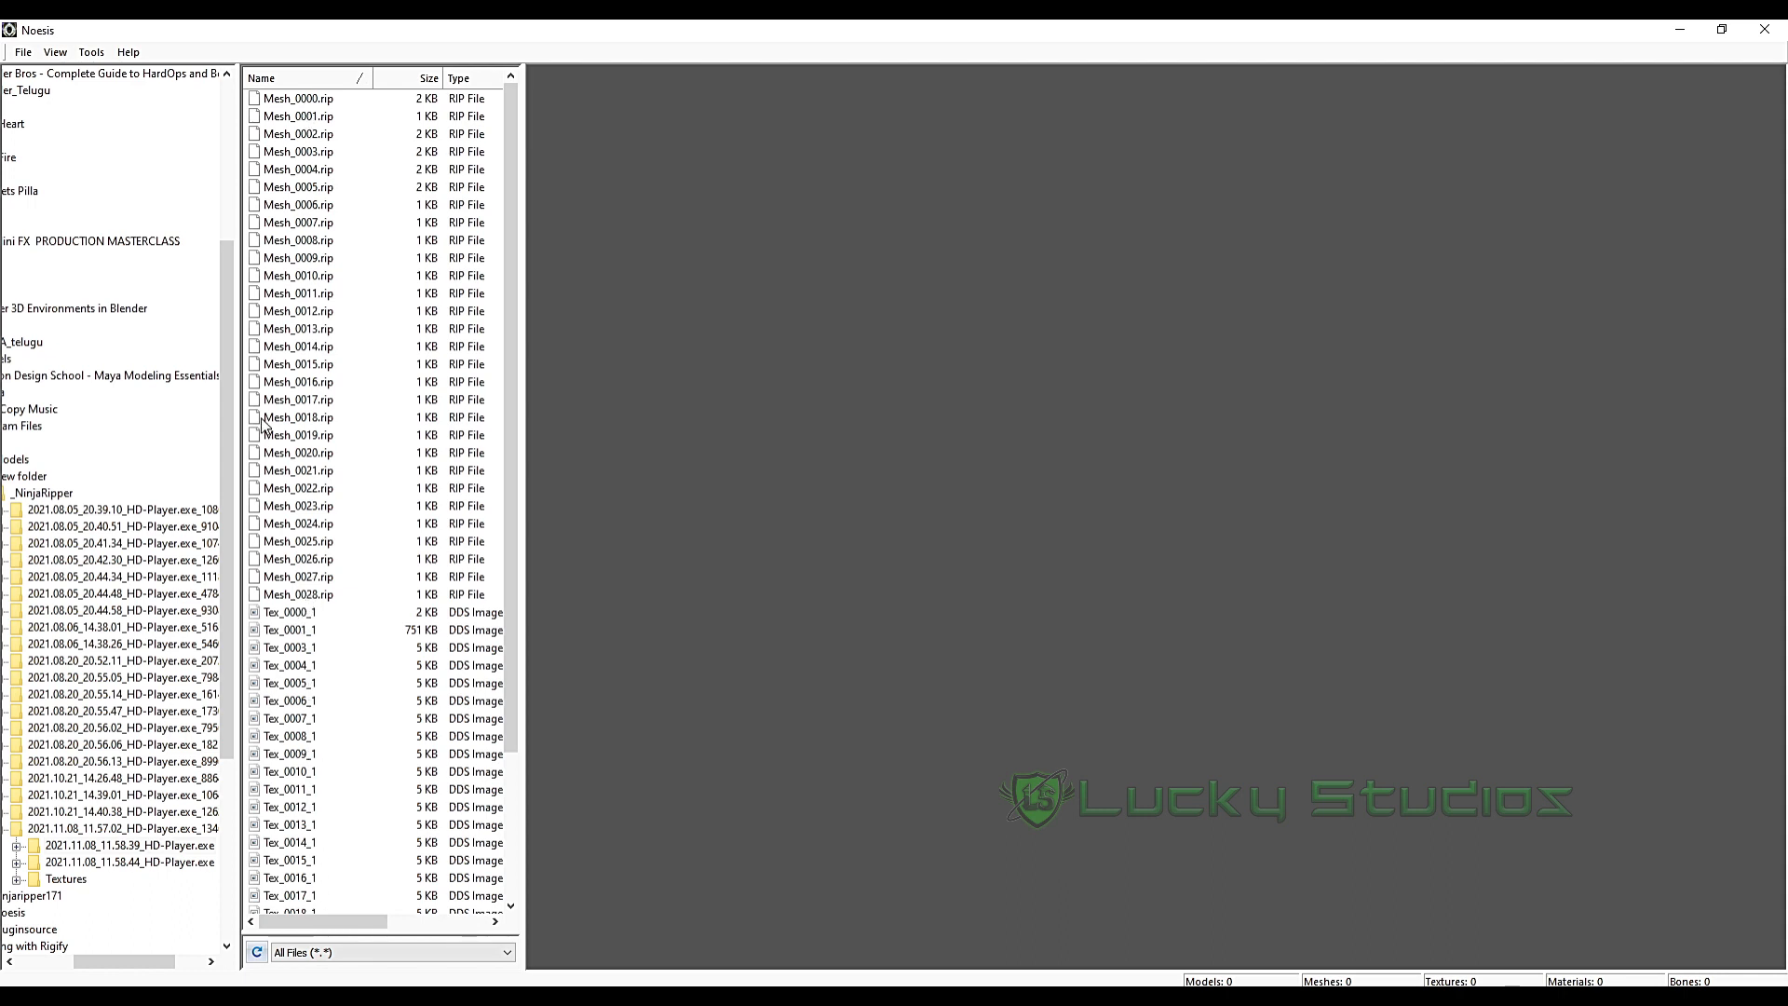
- Preview the first capture's ripped meshes one after another, from Mesh_0000.rip through Mesh_0028.rip, looking for the gun
left_click(297, 98)
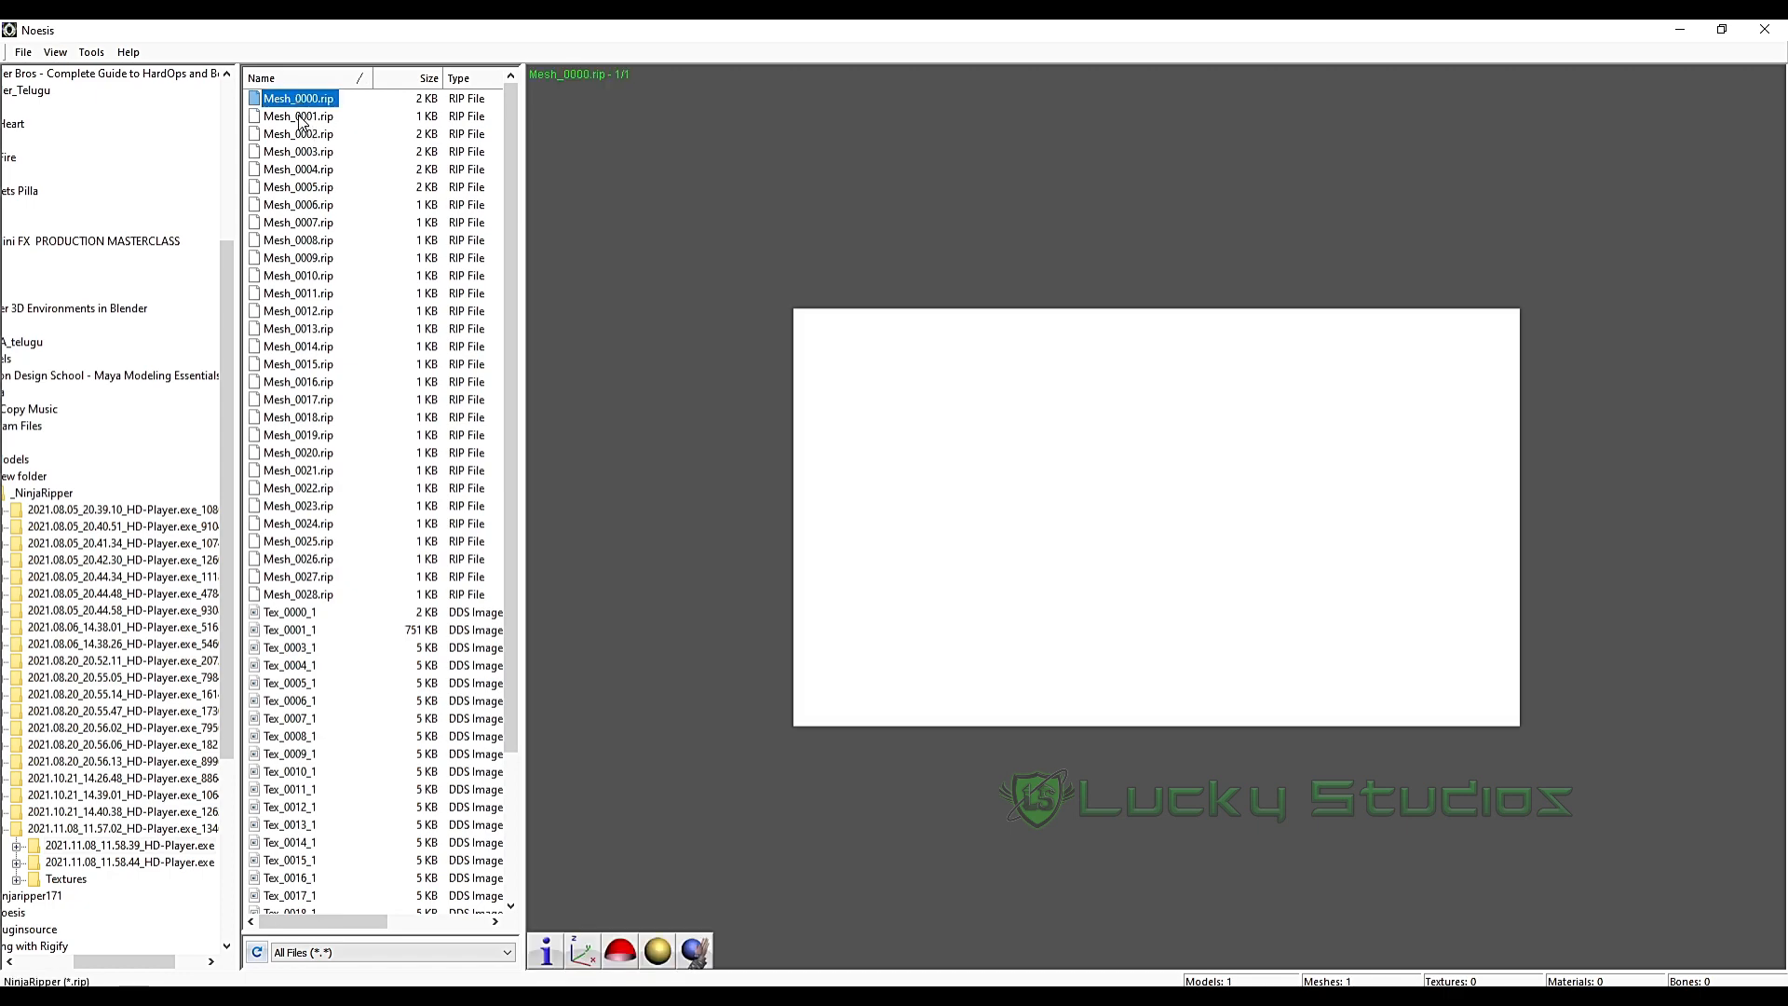
left_click(299, 117)
left_click(299, 134)
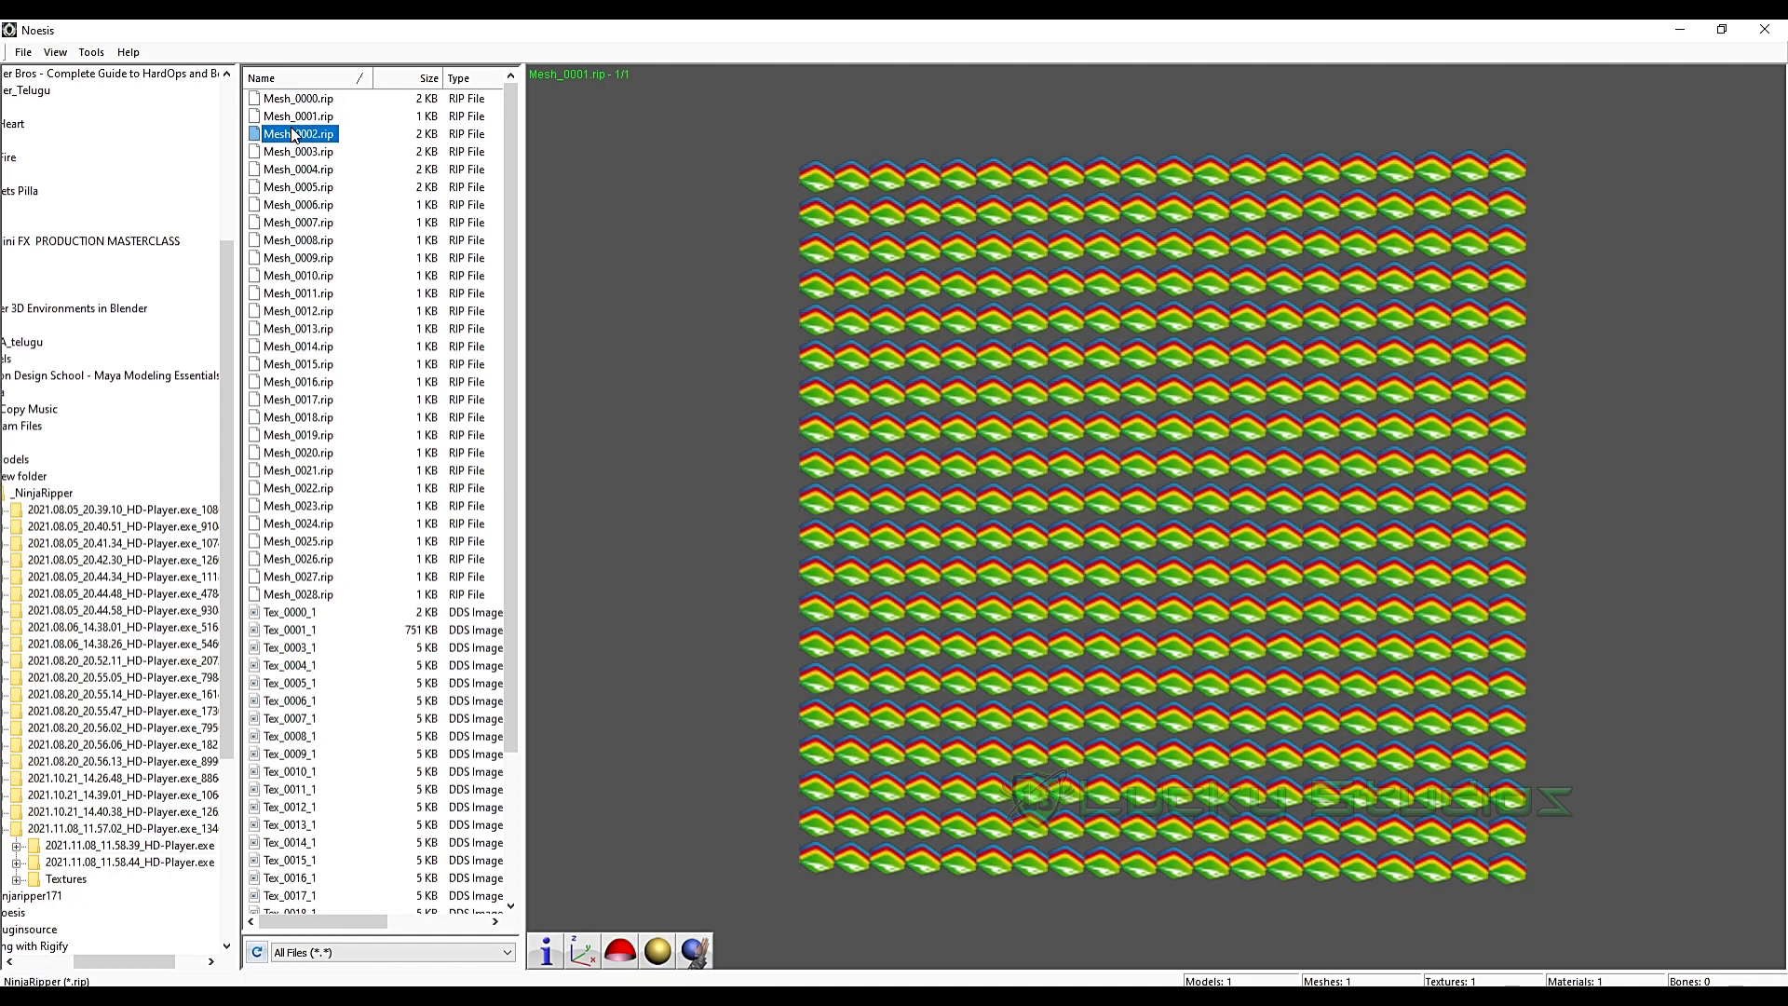
left_click(302, 151)
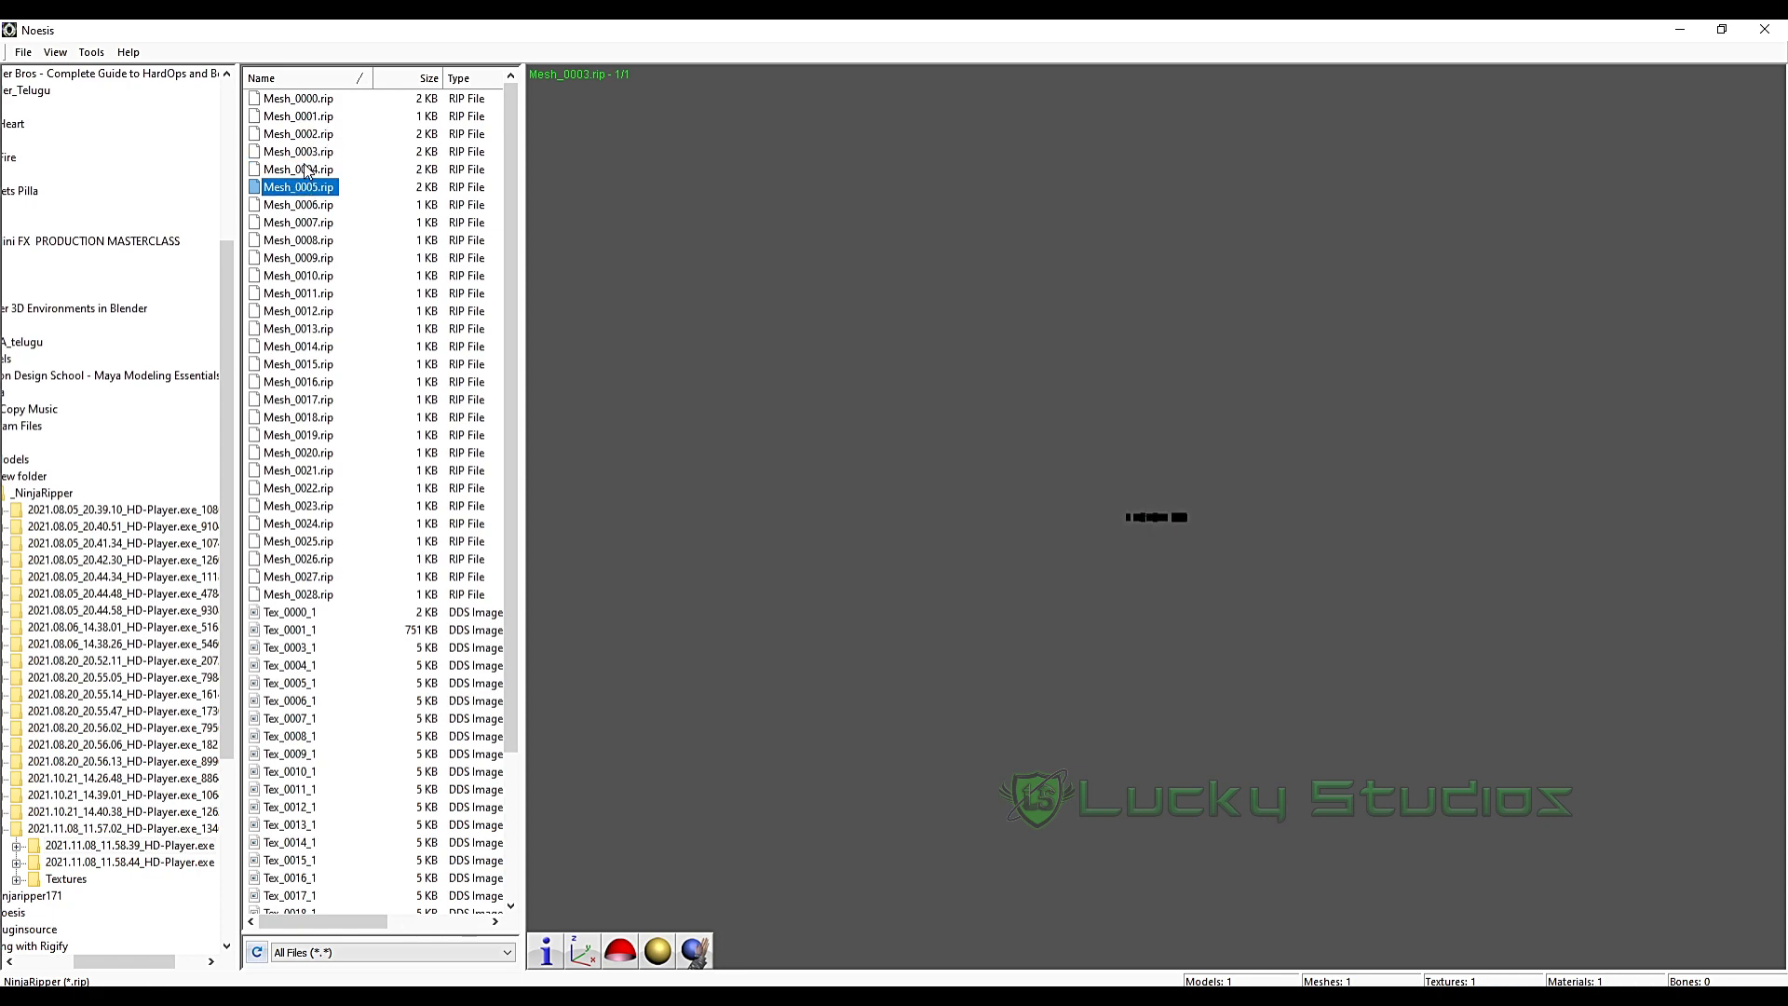
left_click_drag(1161, 523, 1042, 489)
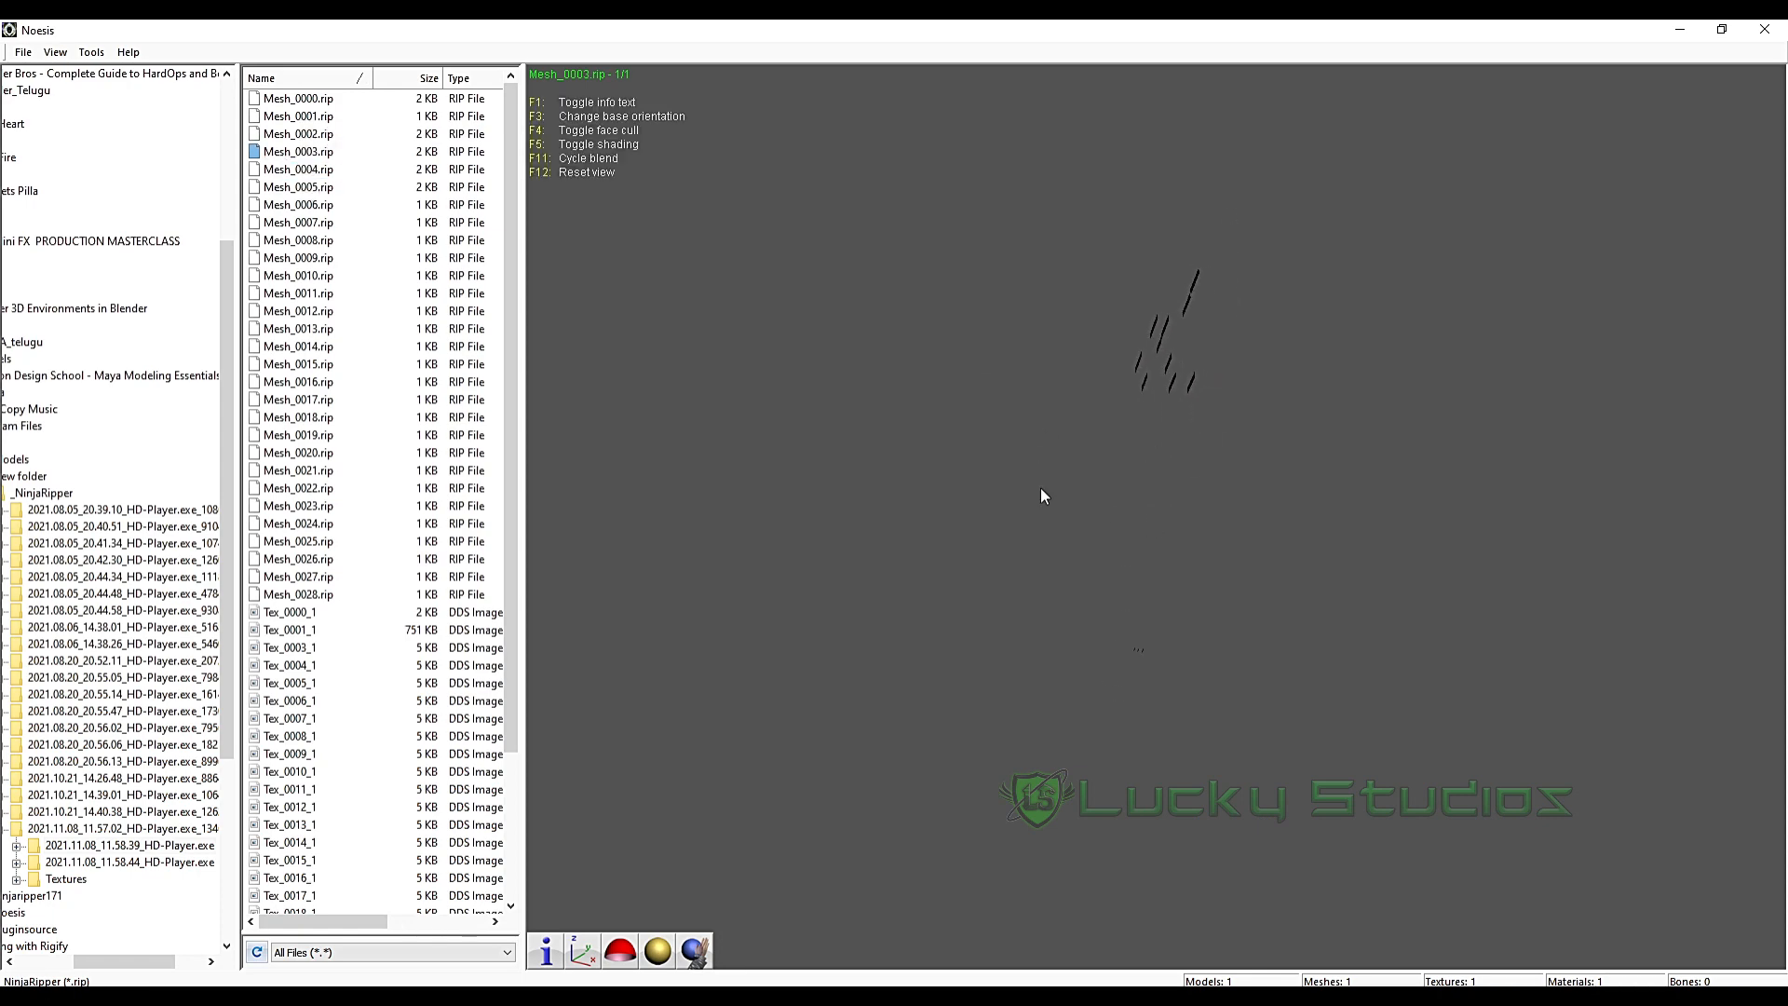
left_click(298, 205)
left_click(299, 239)
left_click(300, 293)
left_click(306, 347)
left_click(310, 419)
left_click(313, 471)
left_click(317, 561)
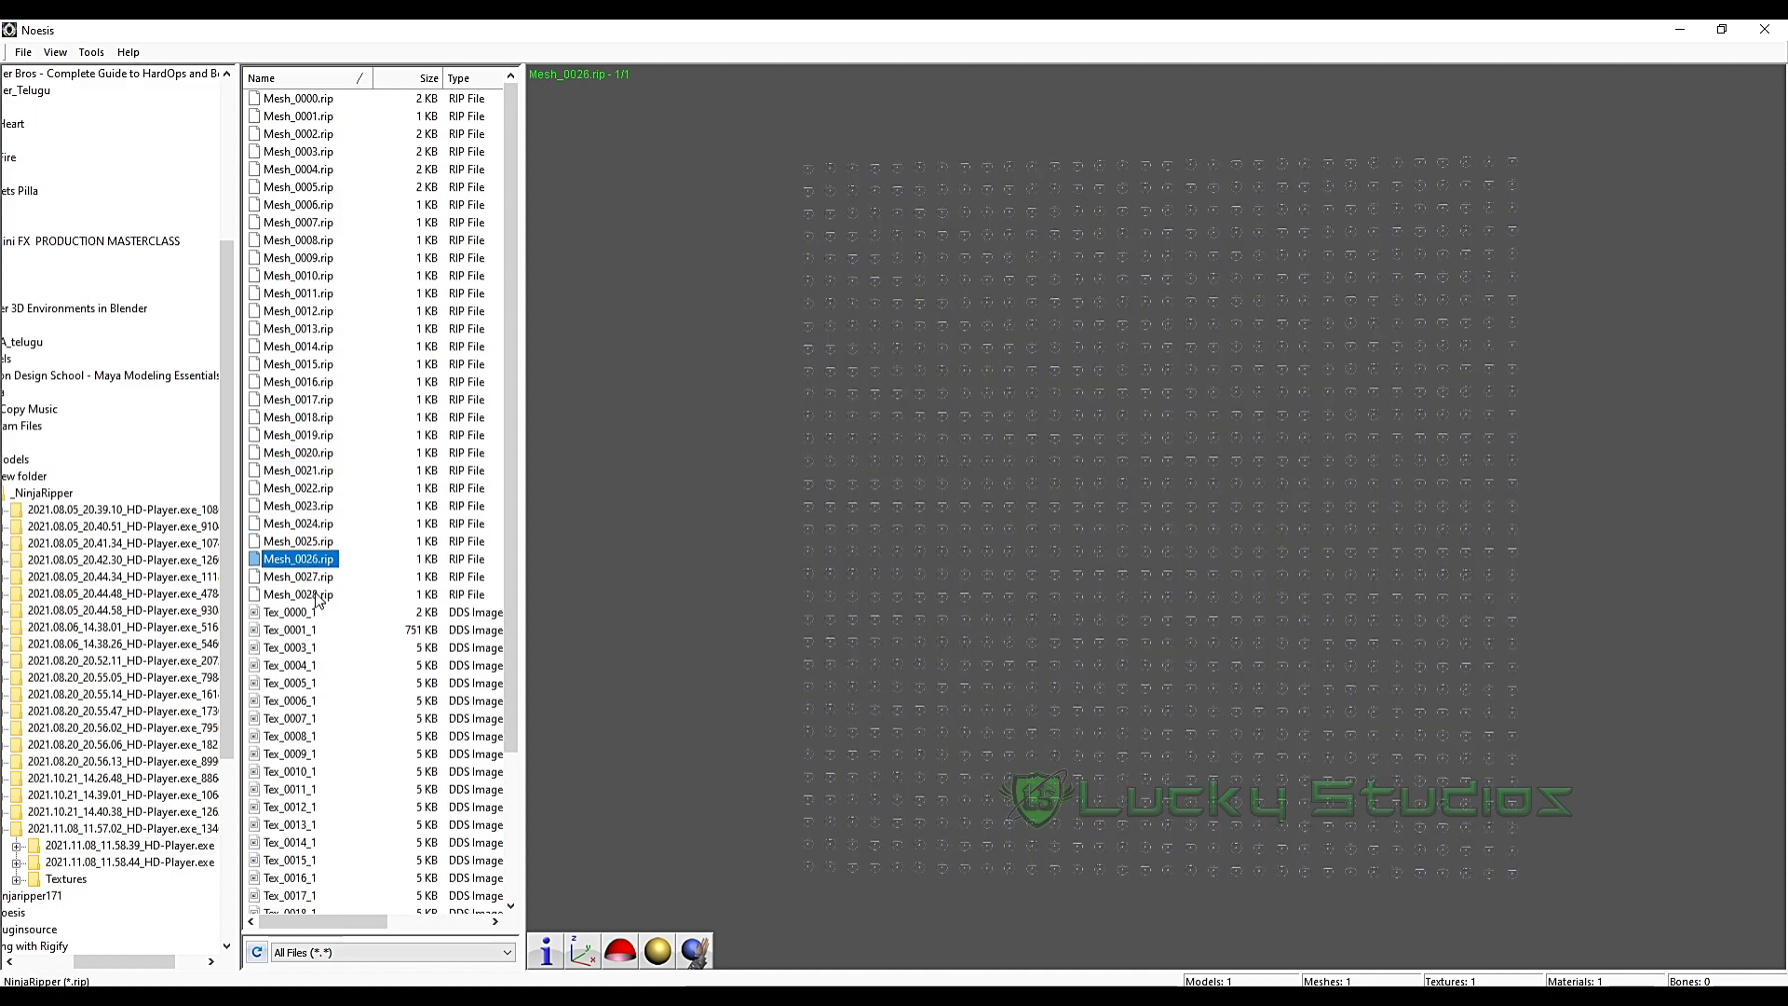
scroll(320, 601, "down", 3)
- Open the second capture folder, 2021.11.08_11.58.44_HD-Player.exe, and look over its file list
left_click(58, 862)
scroll(355, 315, "down", 17)
scroll(355, 315, "down", 6)
scroll(348, 257, "up", 13)
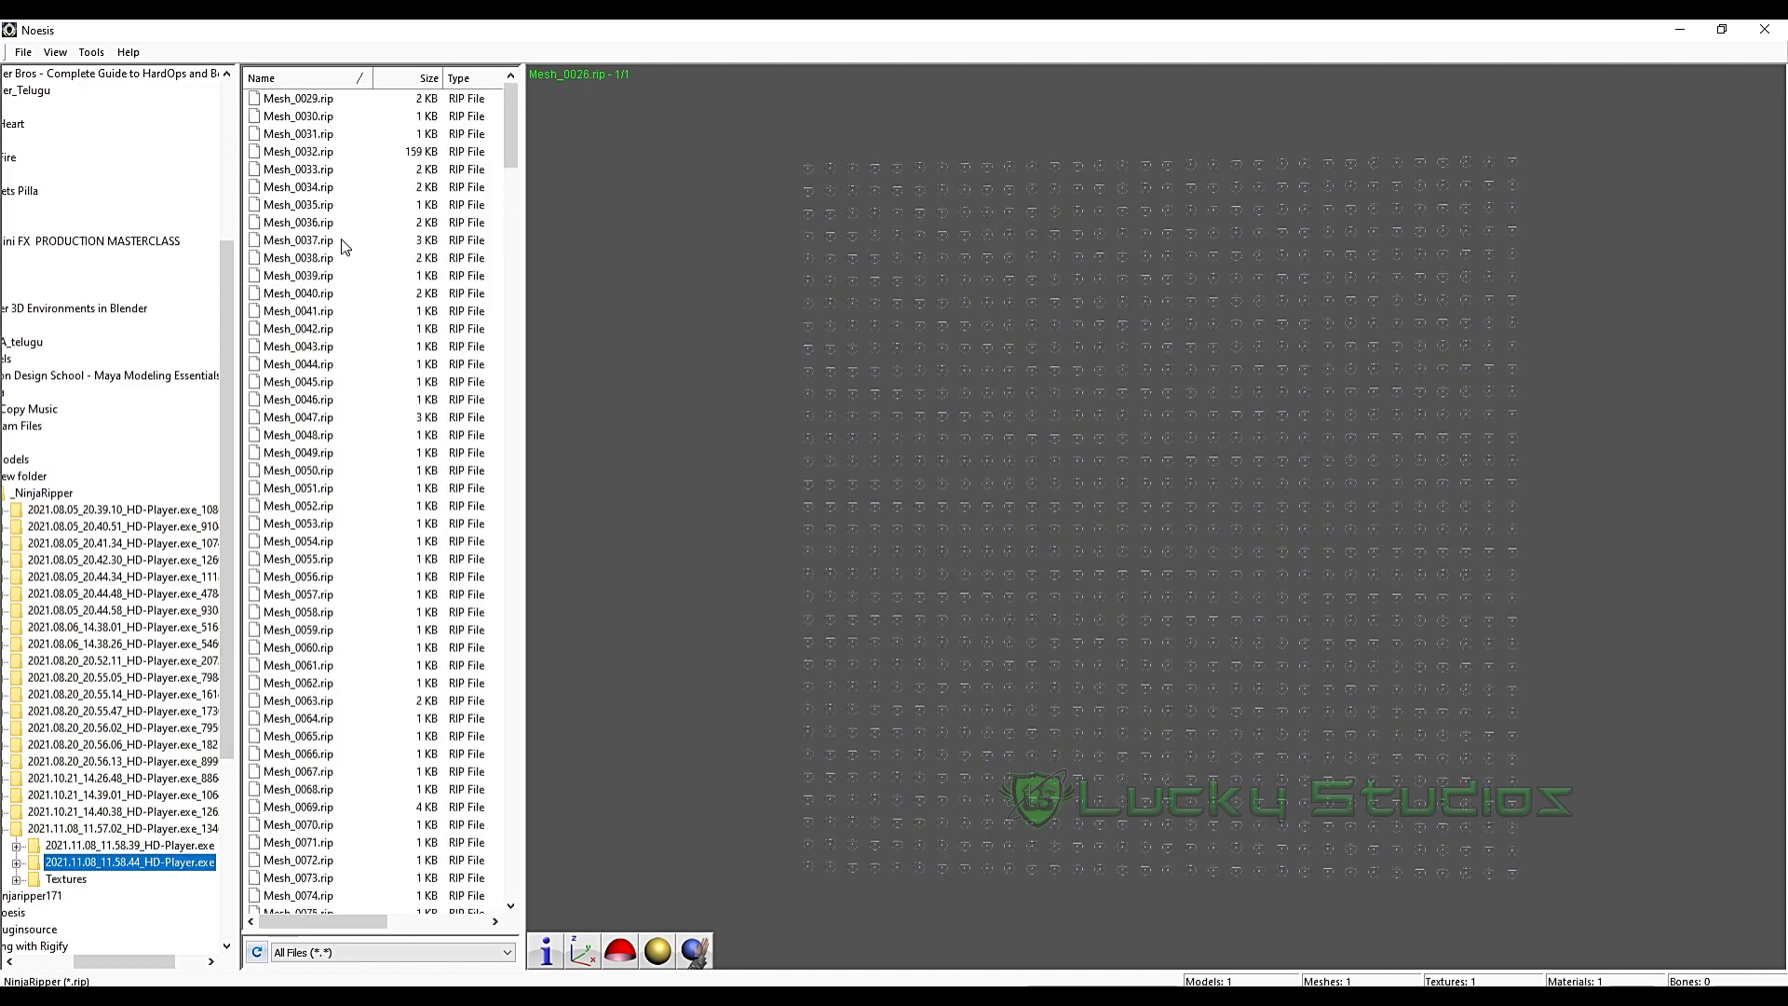
- Preview sample meshes through the early part of the second capture, from Mesh_0030.rip to about Mesh_0125.rip, in search of the gun
left_click(322, 117)
left_click(315, 223)
left_click(308, 383)
scroll(305, 438, "down", 2)
left_click(302, 436)
left_click(316, 577)
left_click(326, 665)
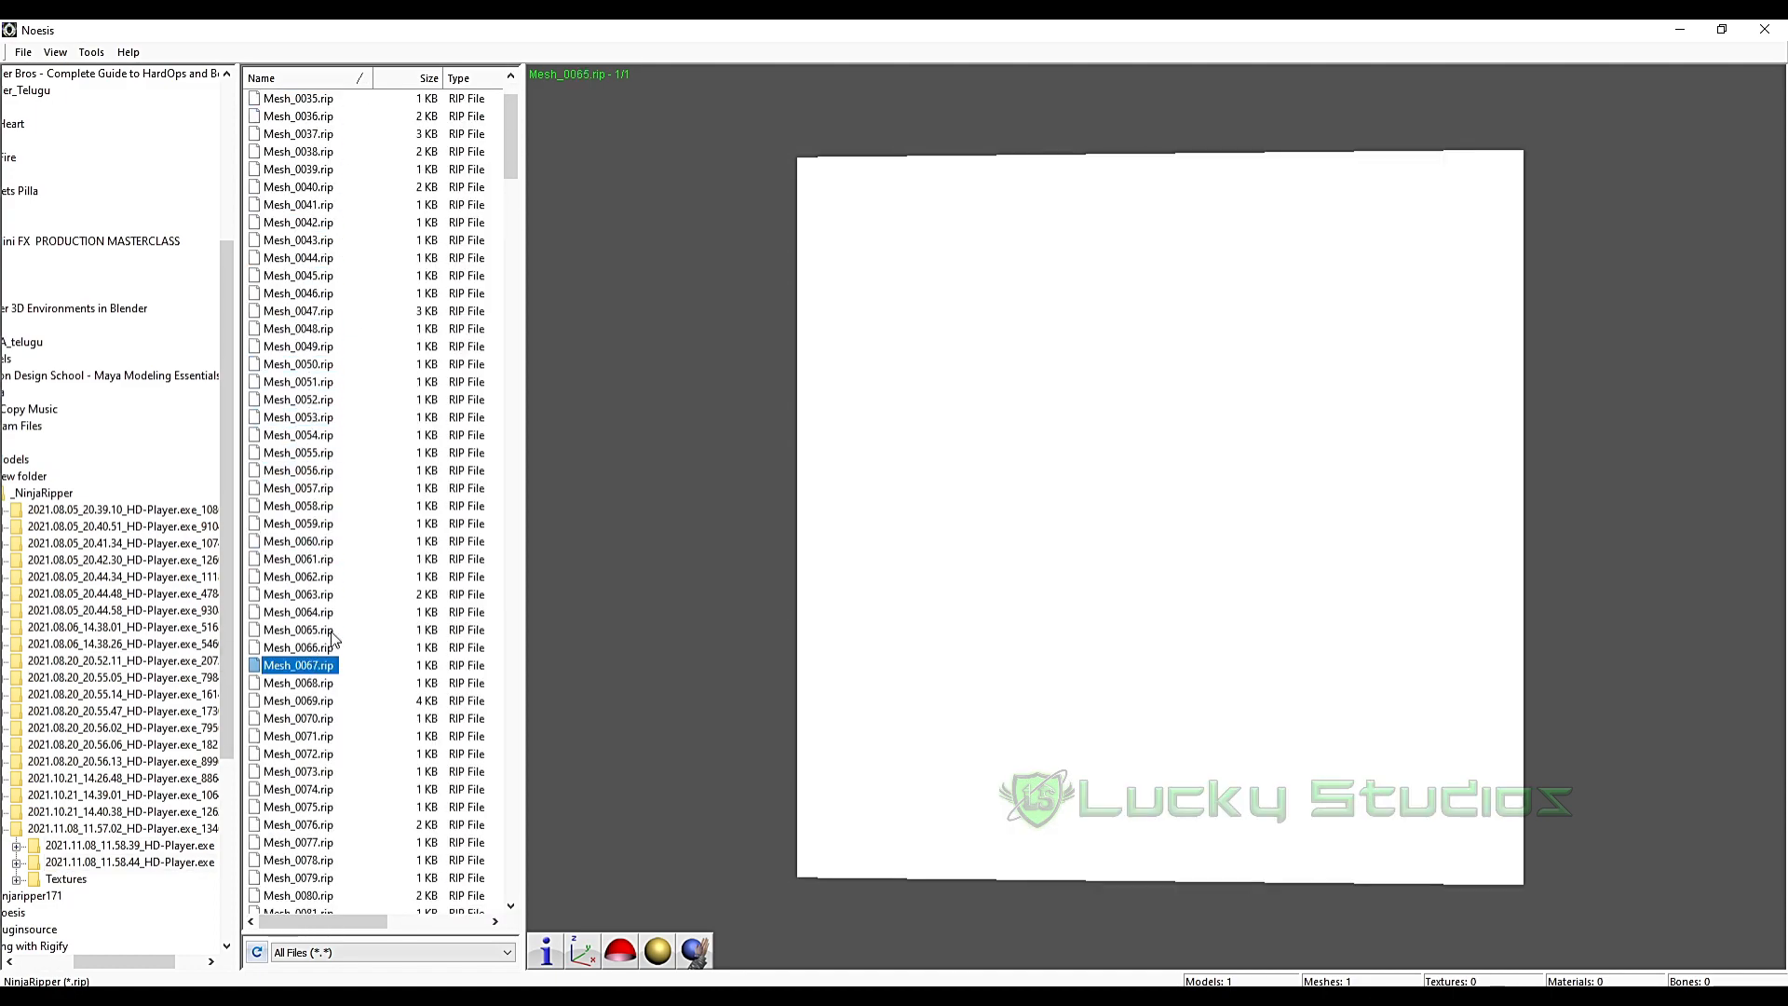
scroll(330, 639, "down", 5)
left_click(317, 578)
scroll(316, 597, "down", 5)
left_click(300, 525)
scroll(301, 559, "down", 8)
left_click(308, 328)
scroll(311, 372, "down", 4)
left_click(308, 471)
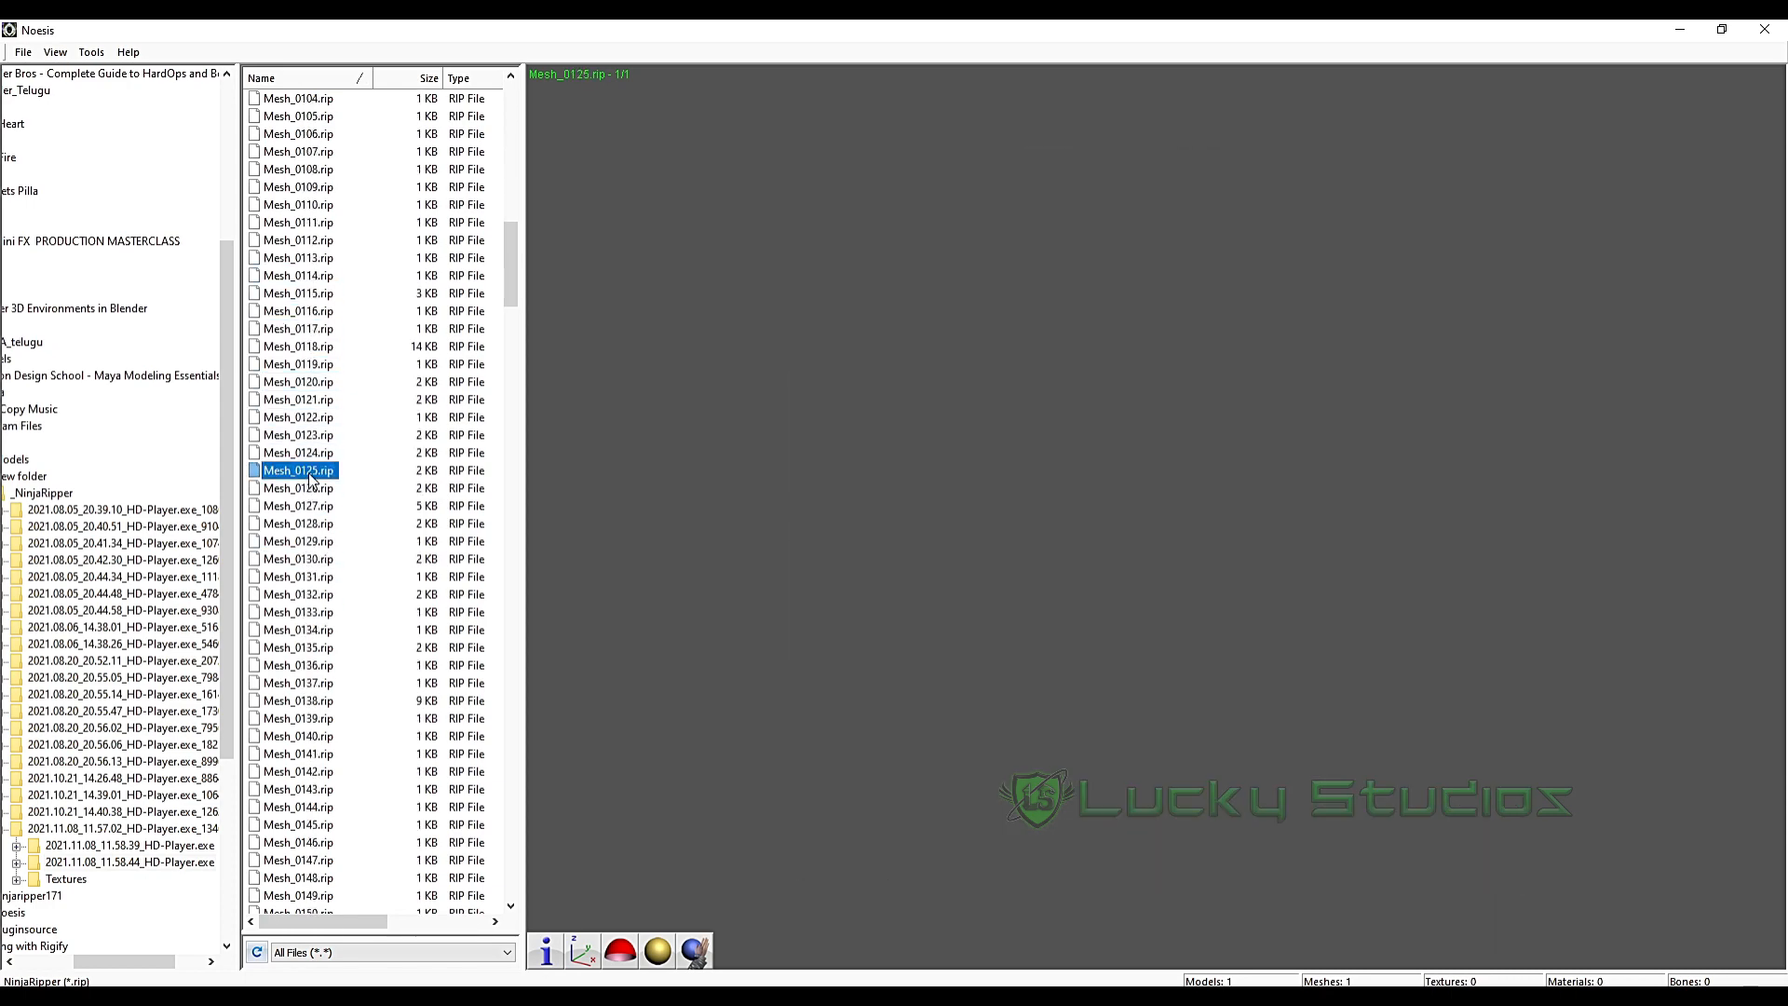
left_click(312, 418)
- Continue the search among the meshes near the end of the capture's mesh list, previewing several up to Mesh_0395.rip
left_click_drag(510, 308, 510, 845)
left_click(303, 382)
scroll(300, 280, "up", 2)
left_click(299, 205)
scroll(300, 226, "up", 3)
left_click(301, 187)
left_click(302, 206)
scroll(303, 233, "up", 1)
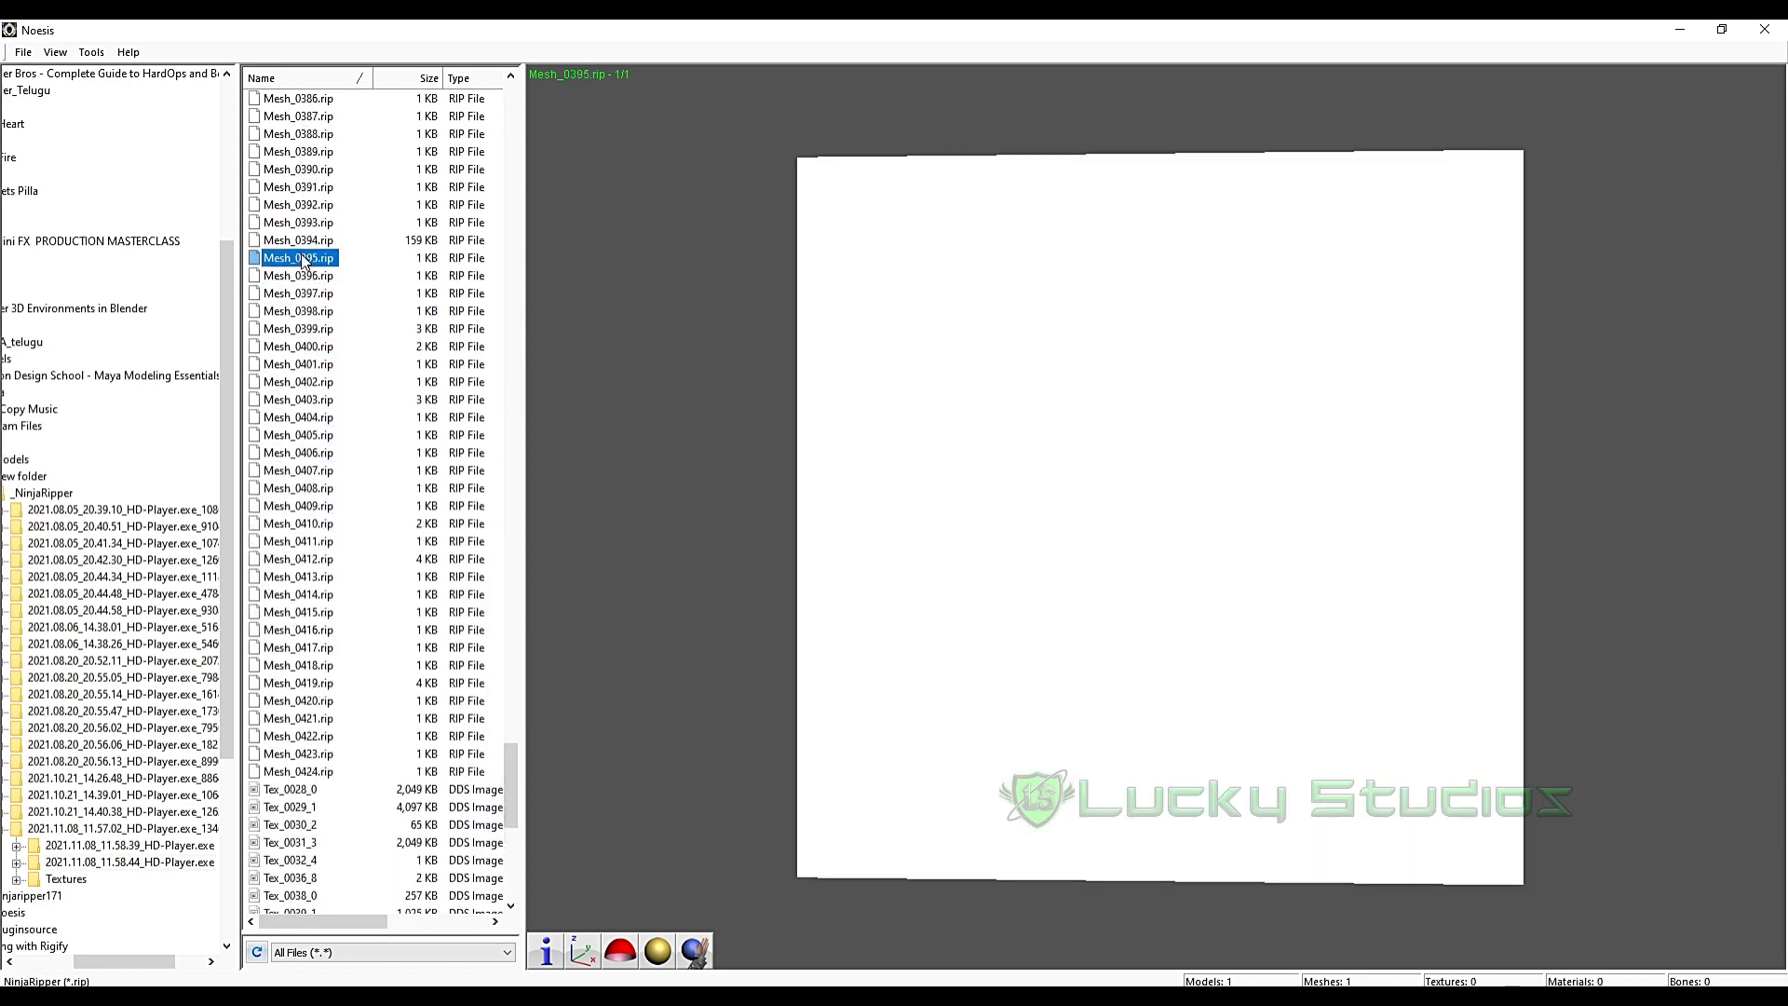
- Preview the 159 KB Mesh_0394.rip and inspect the rifle model from several angles, ending on its side profile
left_click(305, 241)
left_click_drag(899, 458, 1187, 525)
left_click_drag(976, 470, 1500, 433)
mouse_move(1117, 544)
left_mouse_down()
mouse_move(978, 634)
mouse_move(1123, 548)
left_mouse_up()
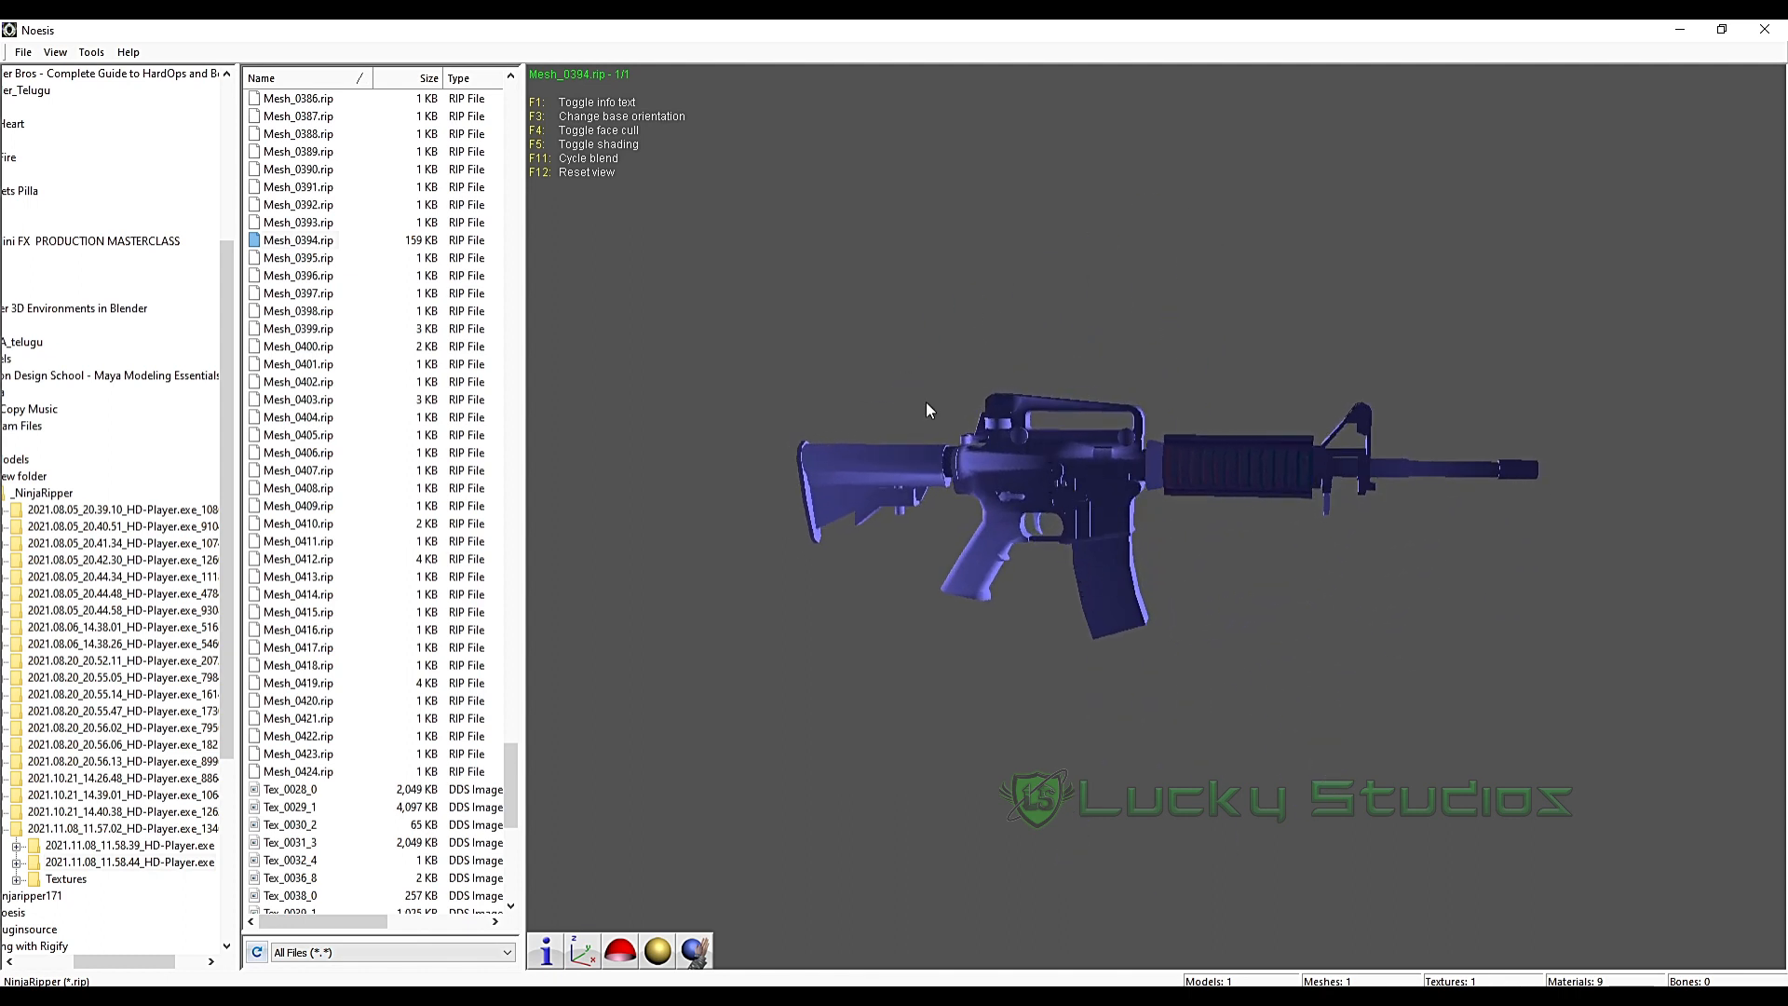
- Check the meshes listed before the rifle, from Mesh_0393.rip back to Mesh_0381.rip, for other gun parts
left_click(315, 224)
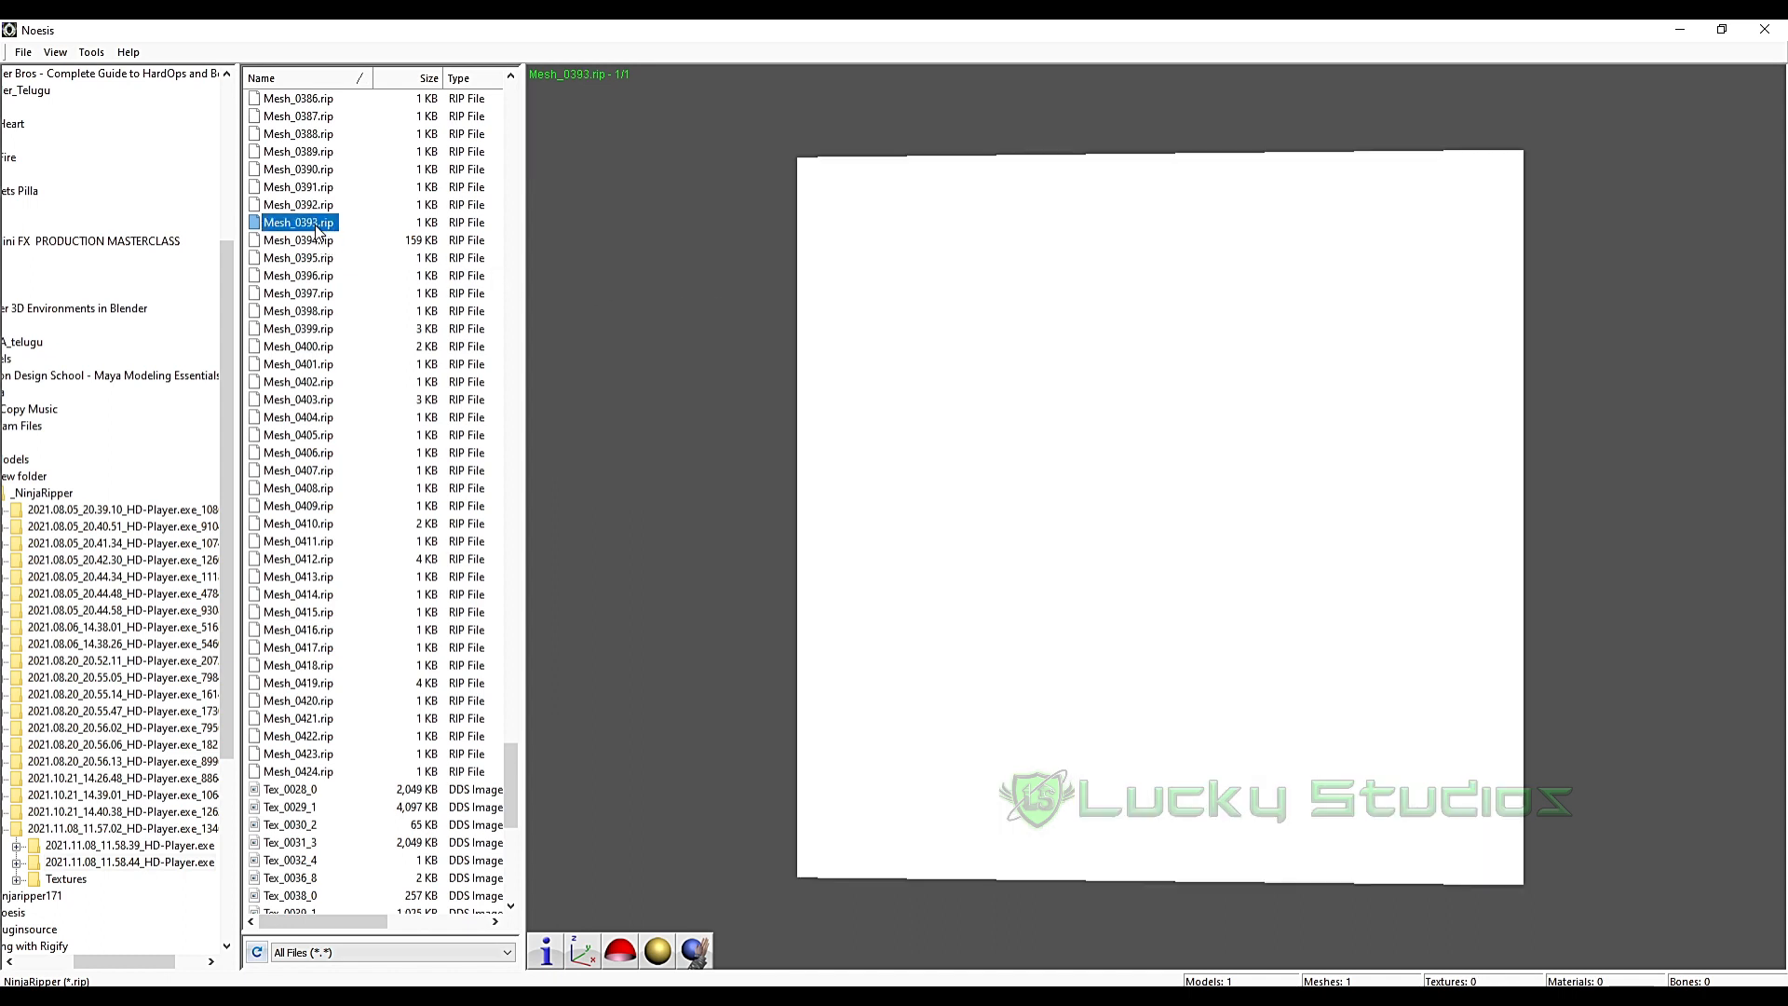
left_click(313, 207)
left_click(315, 187)
left_click(313, 154)
scroll(313, 138, "up", 2)
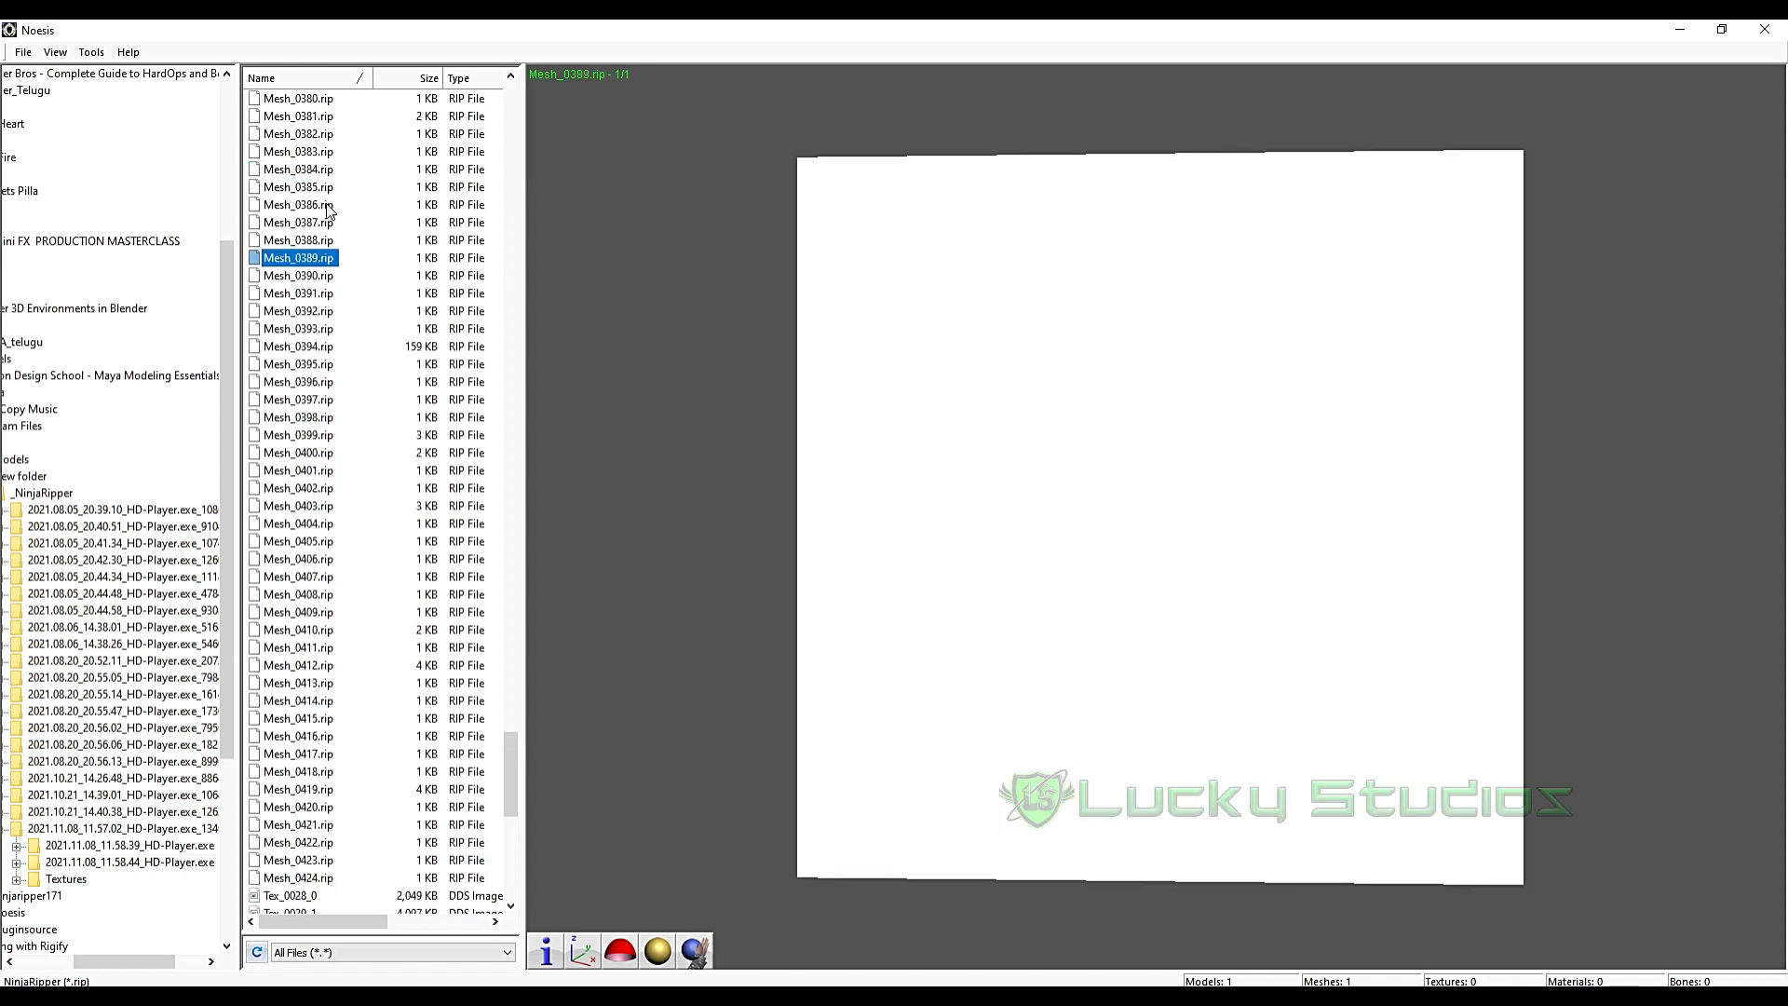
left_click(315, 223)
left_click(314, 170)
left_click(313, 117)
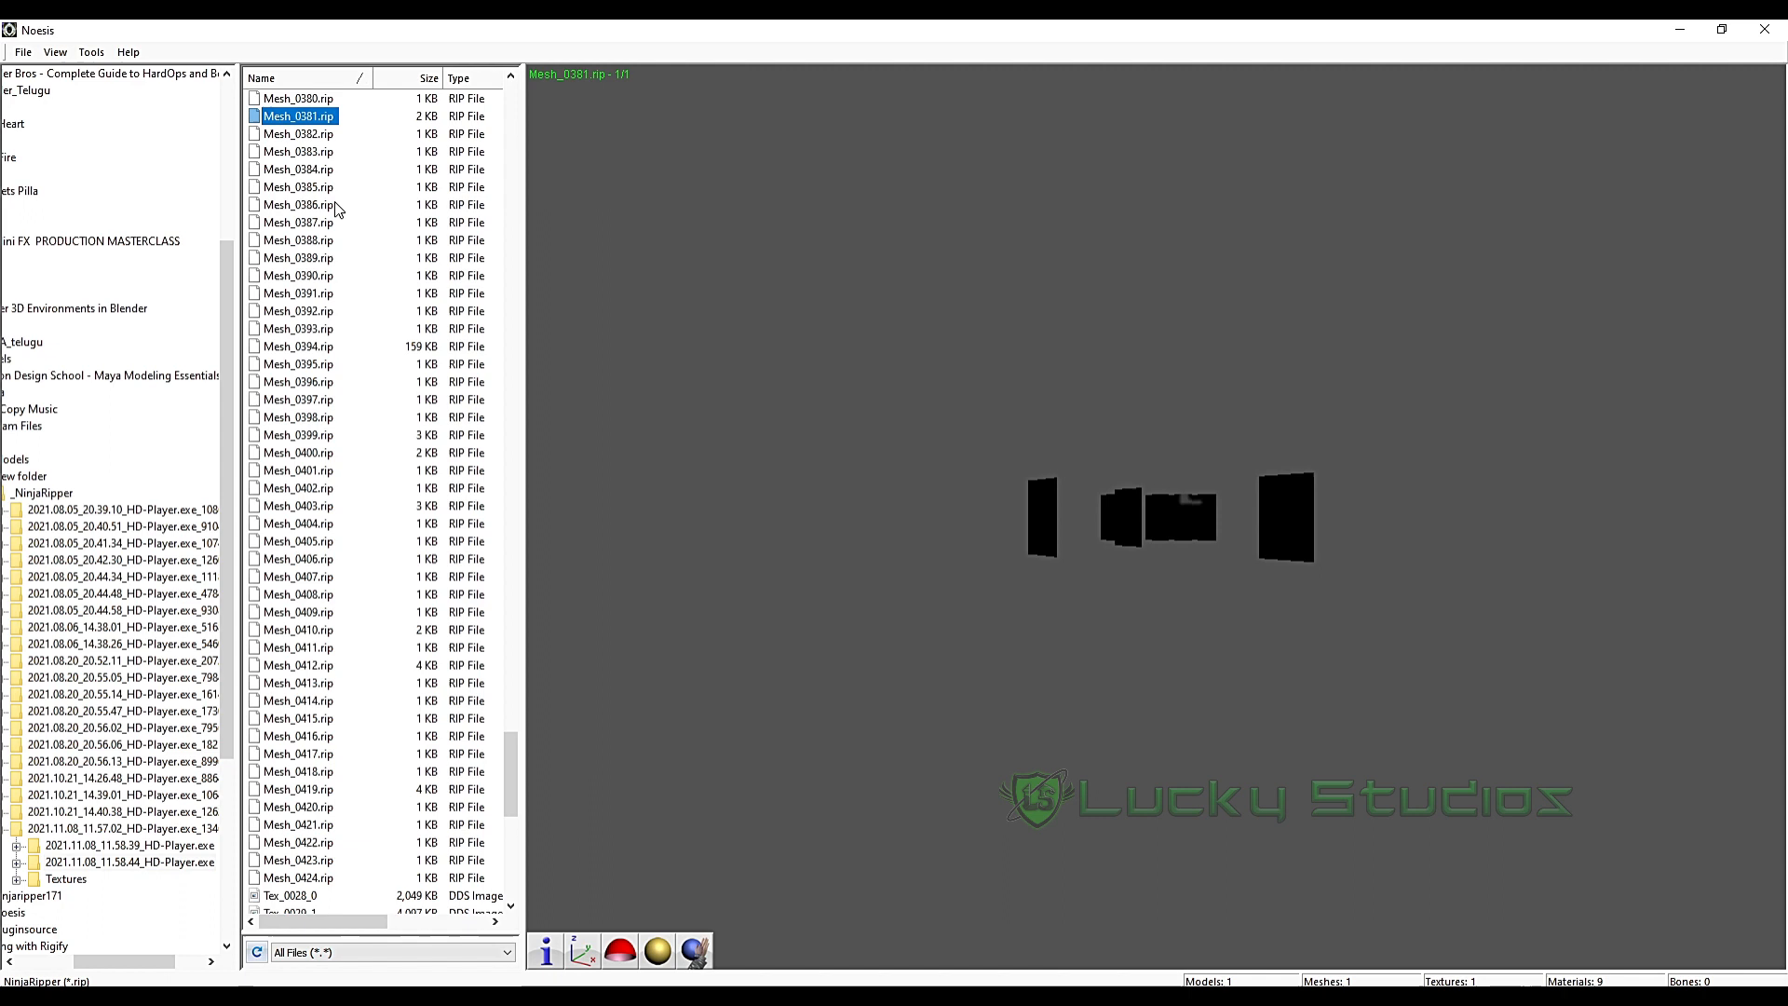
- Reopen Mesh_0394.rip and set up its media export with .obj - WaveFront OBJ as the main output type
left_click(317, 348)
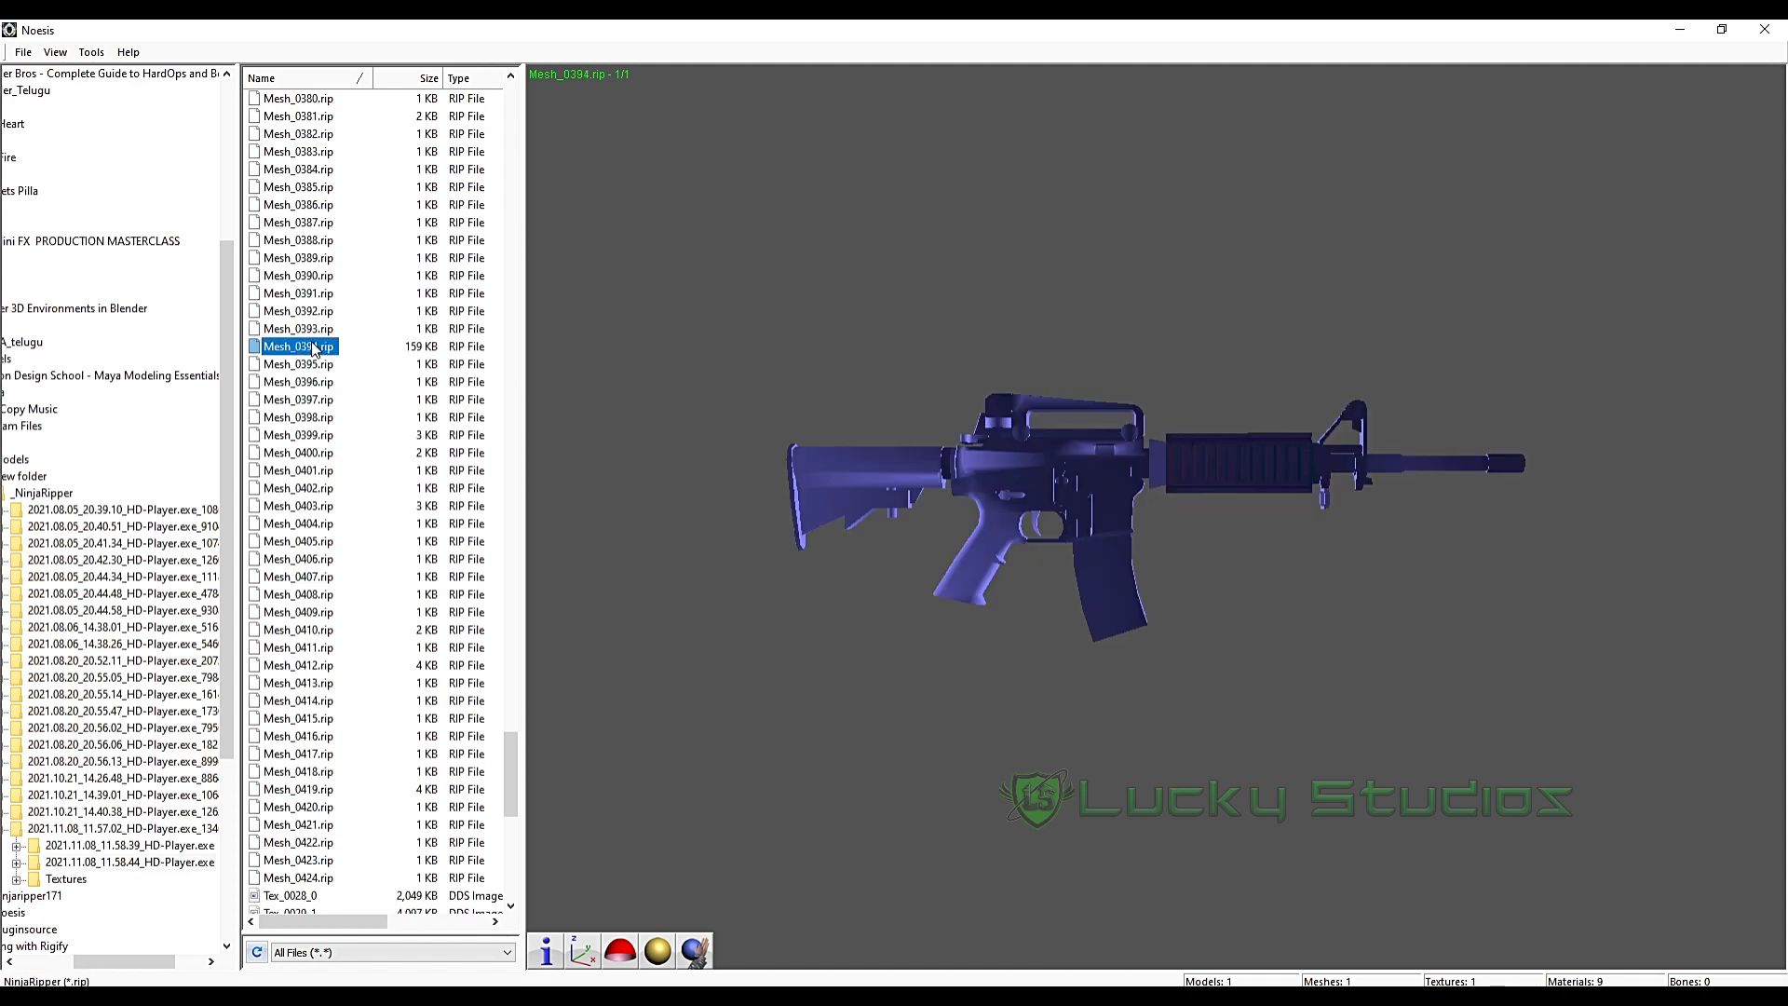
right_click(315, 349)
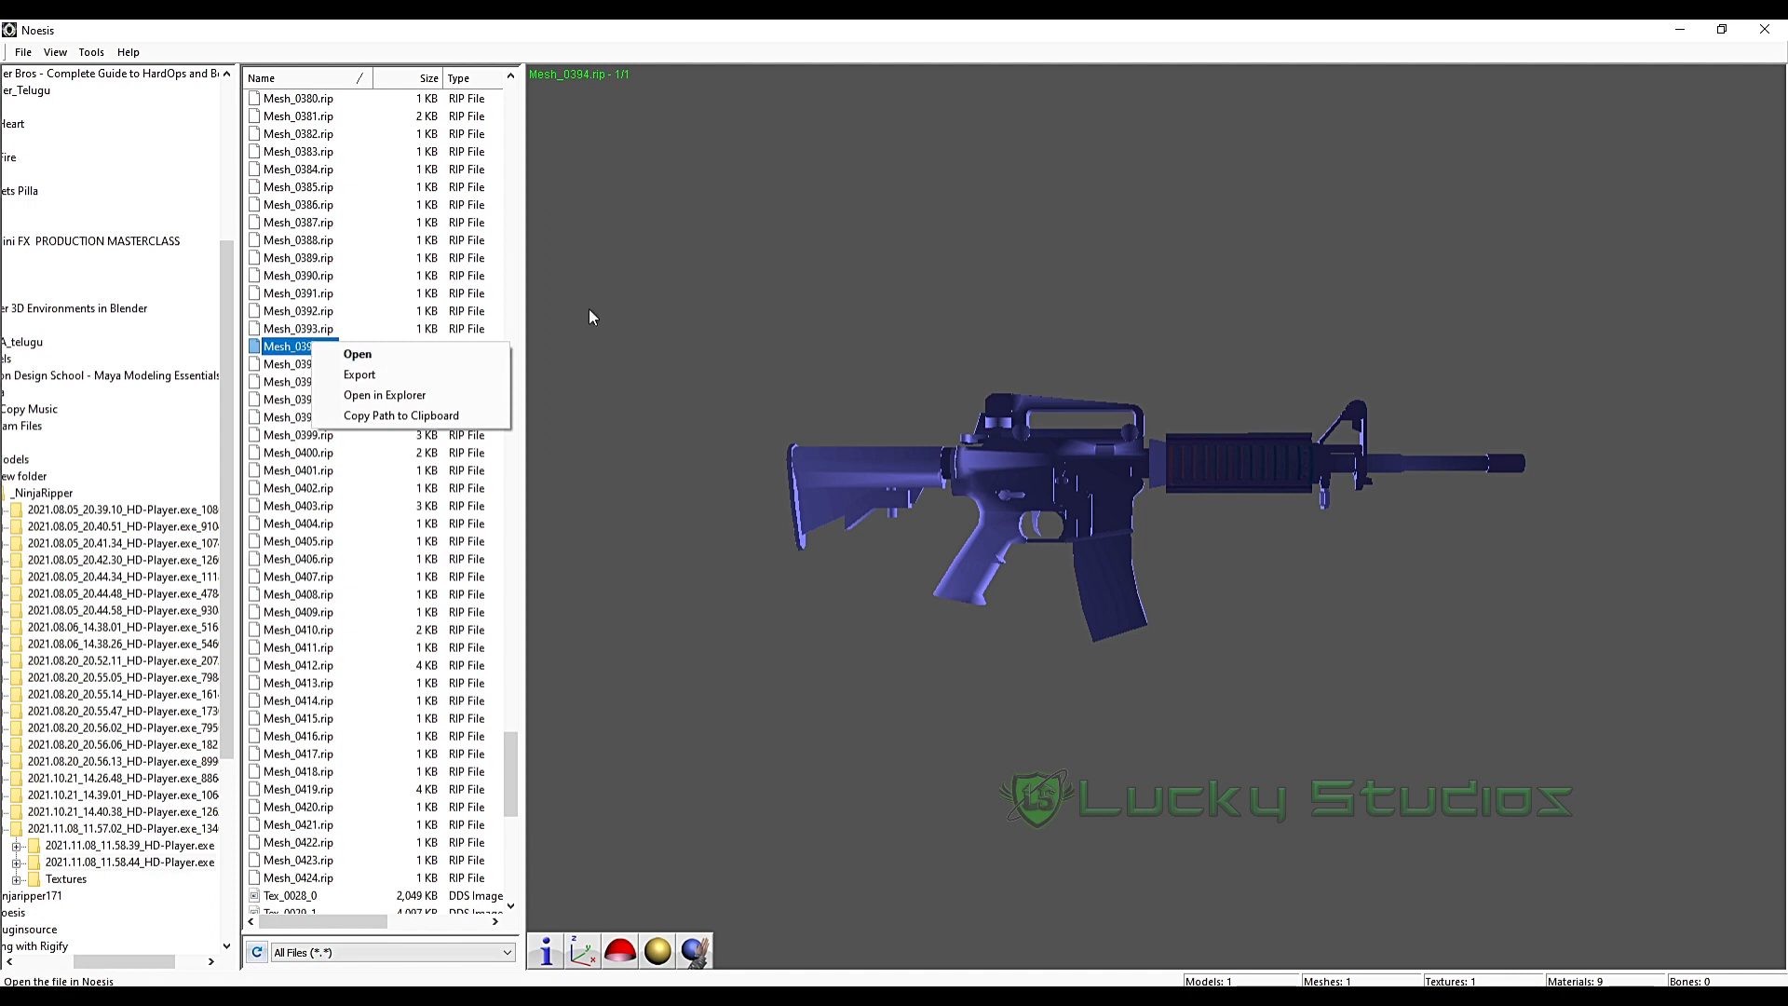
right_click(294, 351)
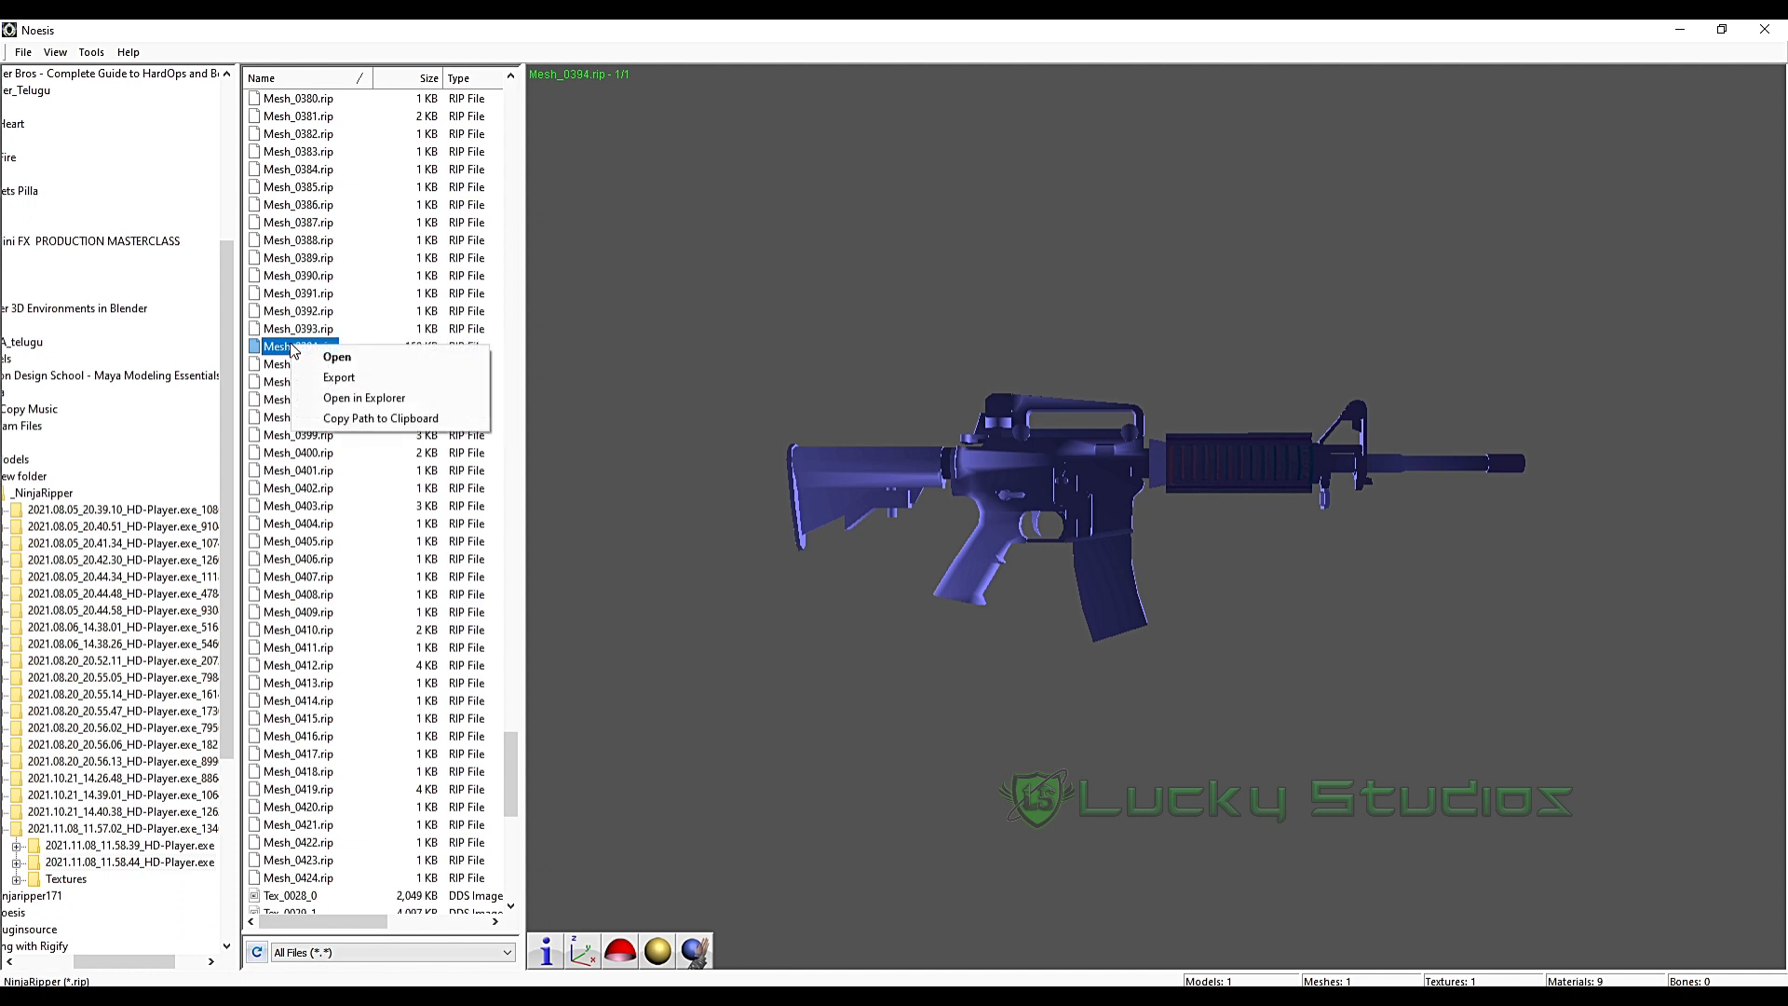
left_click(360, 376)
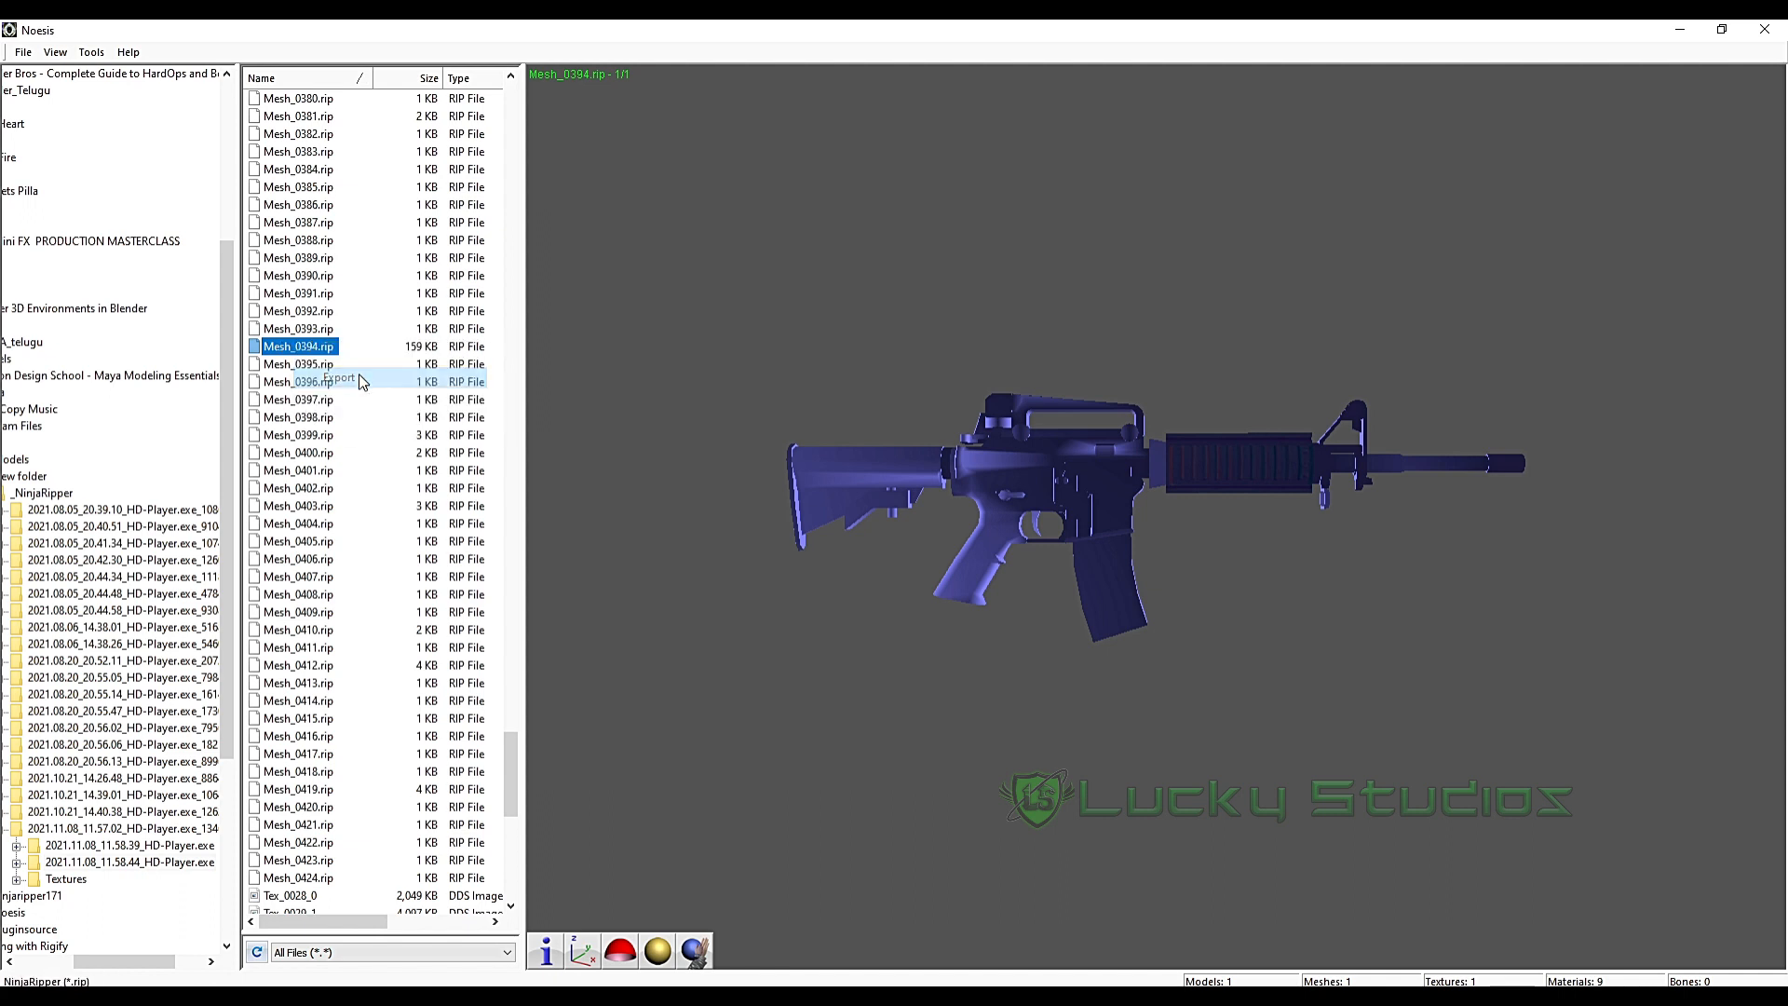
left_click_drag(788, 303, 771, 351)
left_click(771, 459)
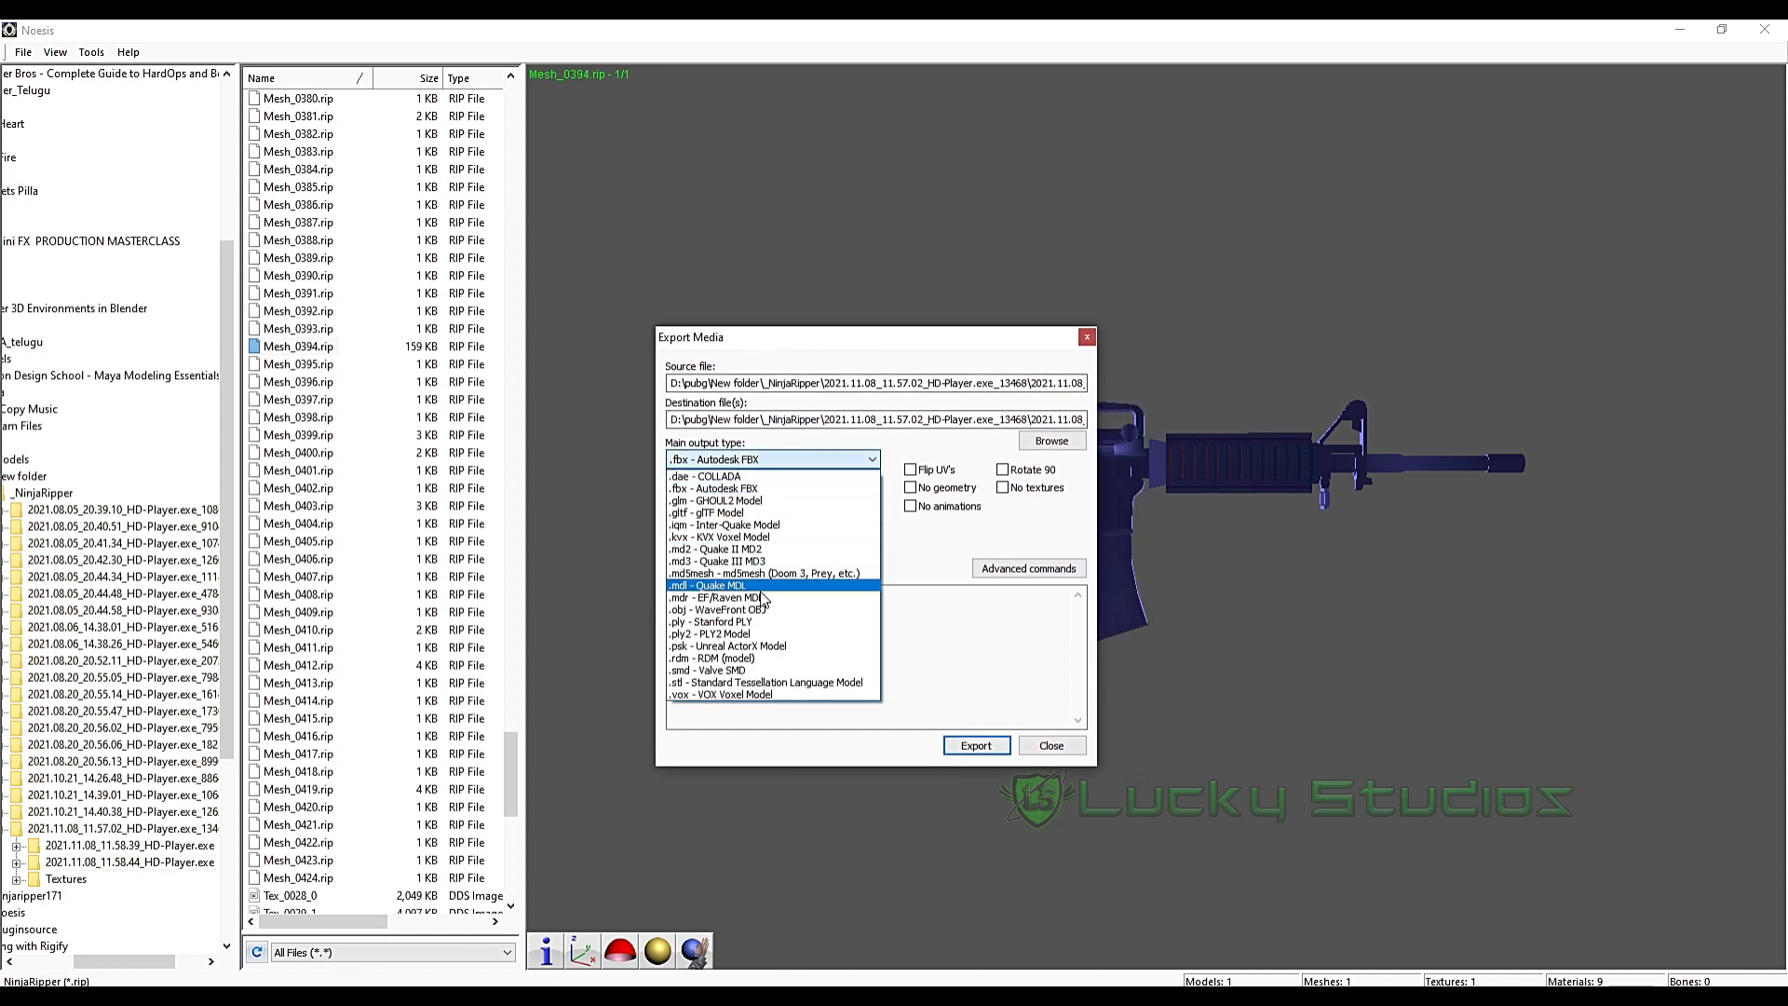
left_click(725, 610)
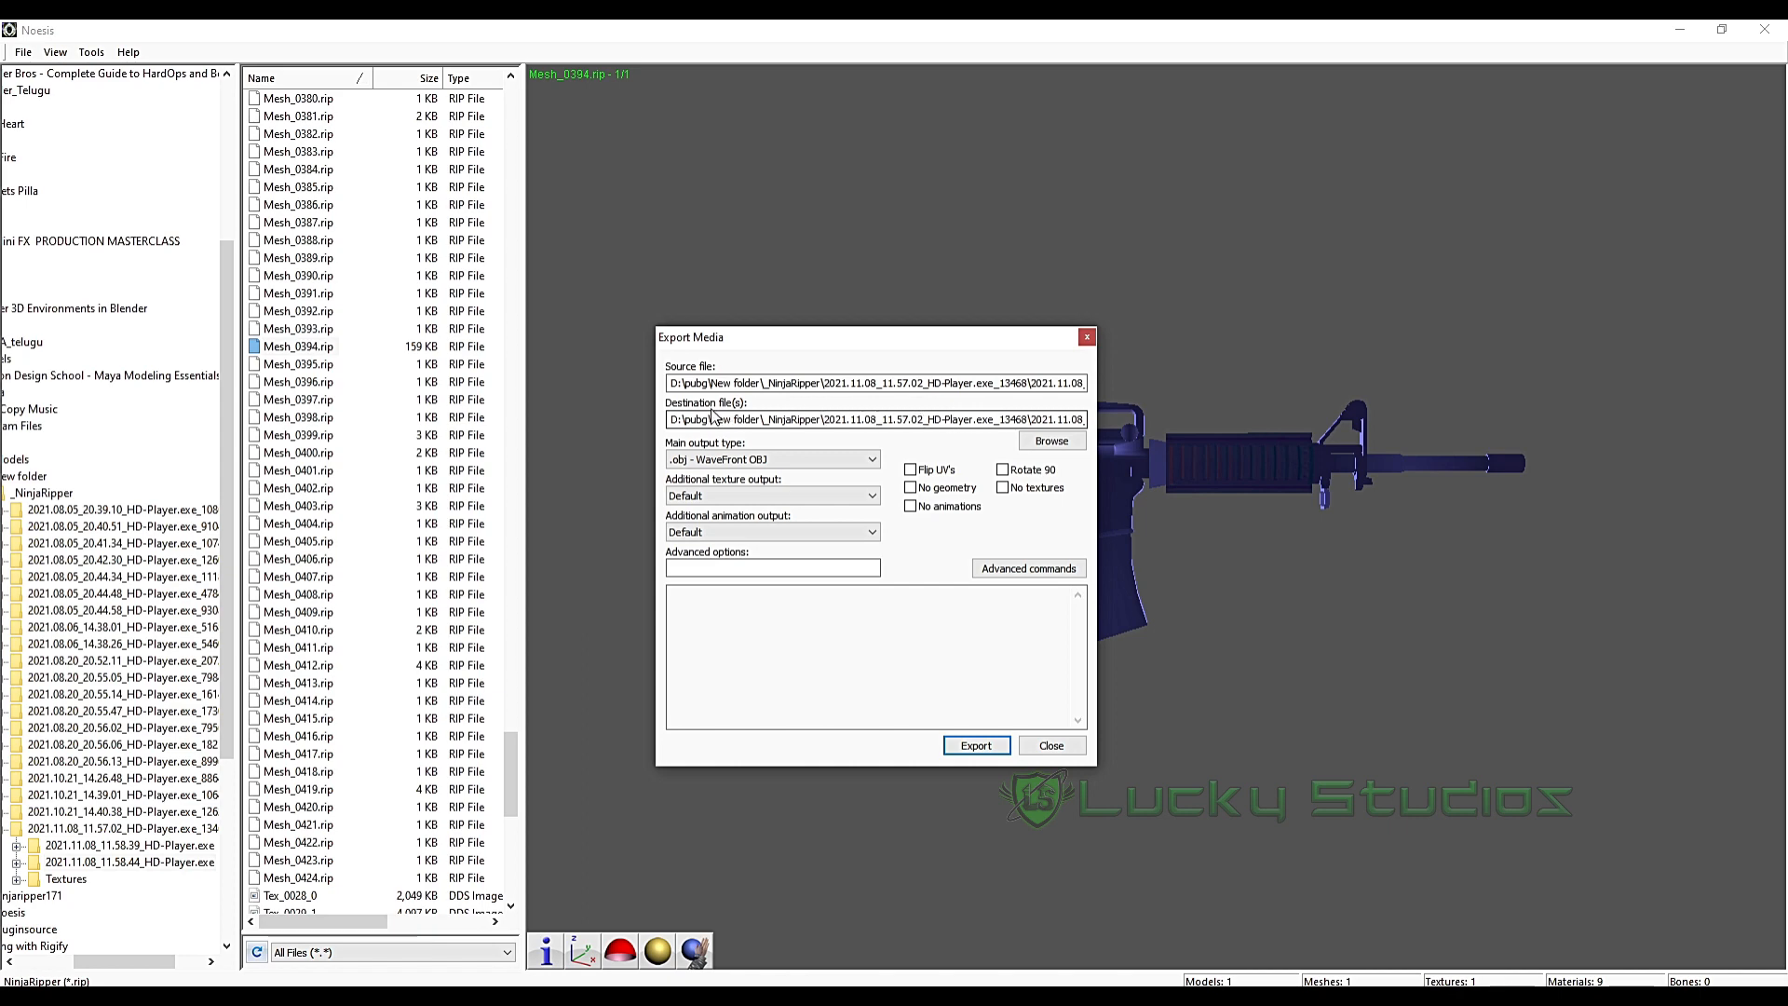
- For the export destination, create a folder named Gun in D:\pubg\Models and open it
left_click(1043, 440)
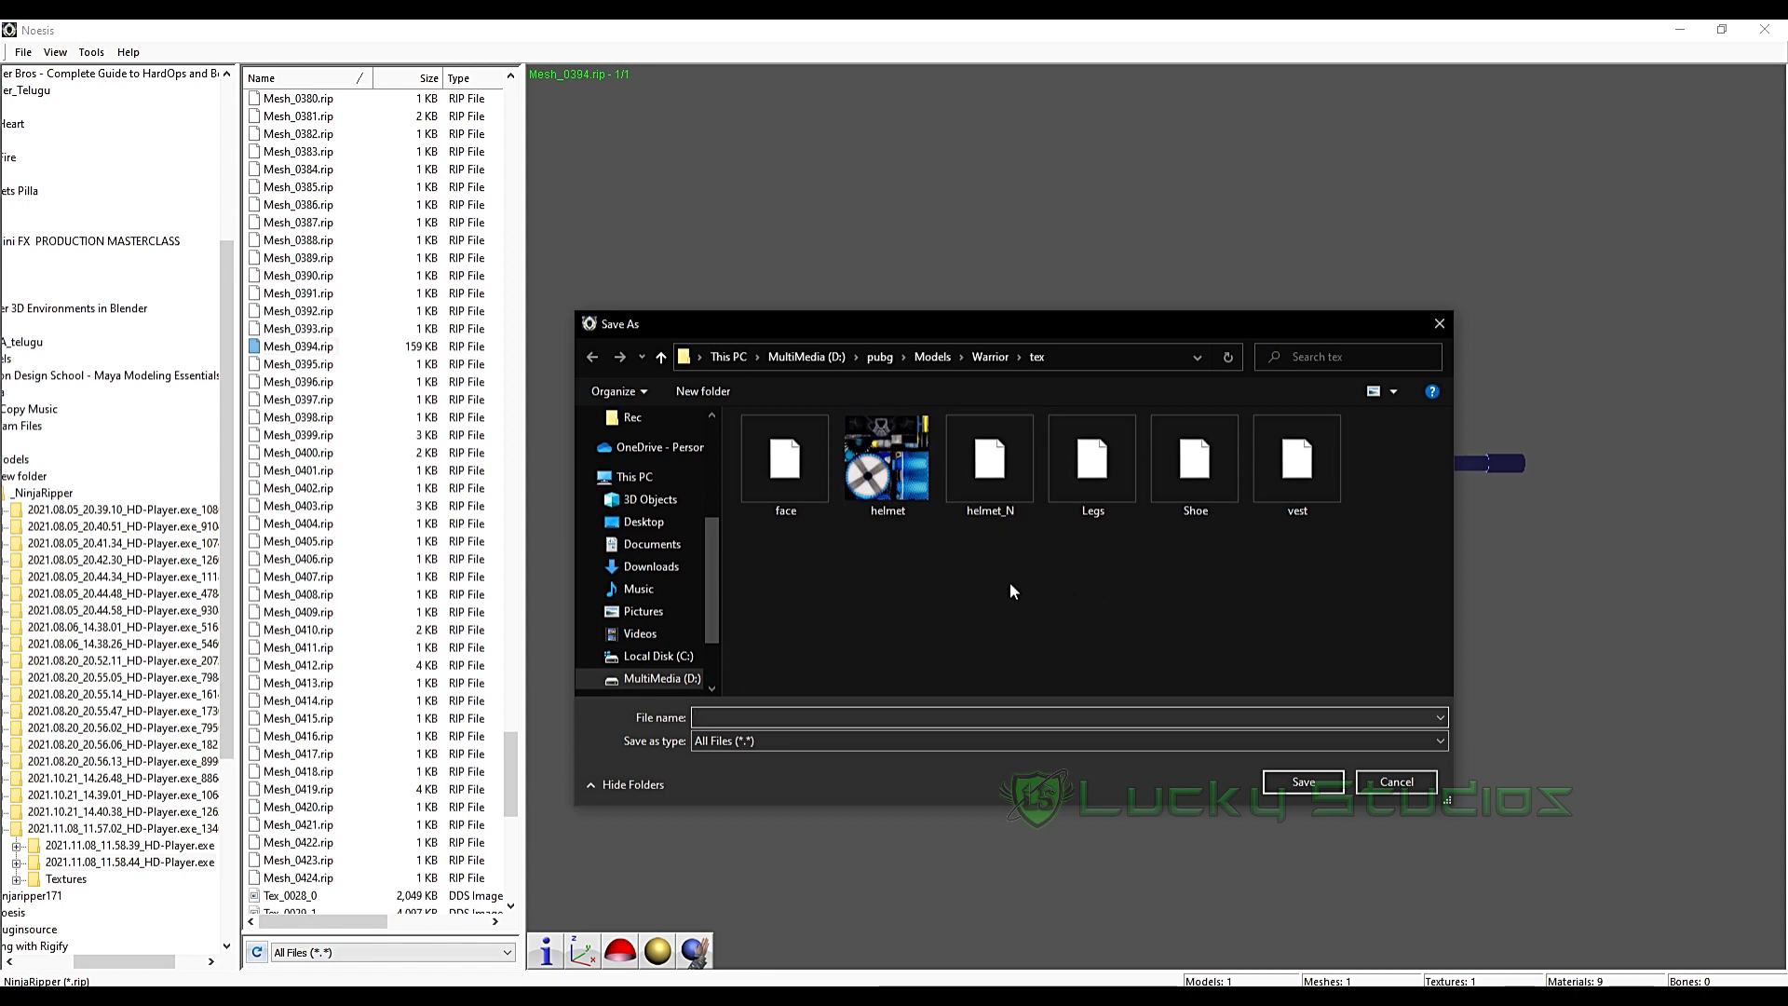
left_click(936, 357)
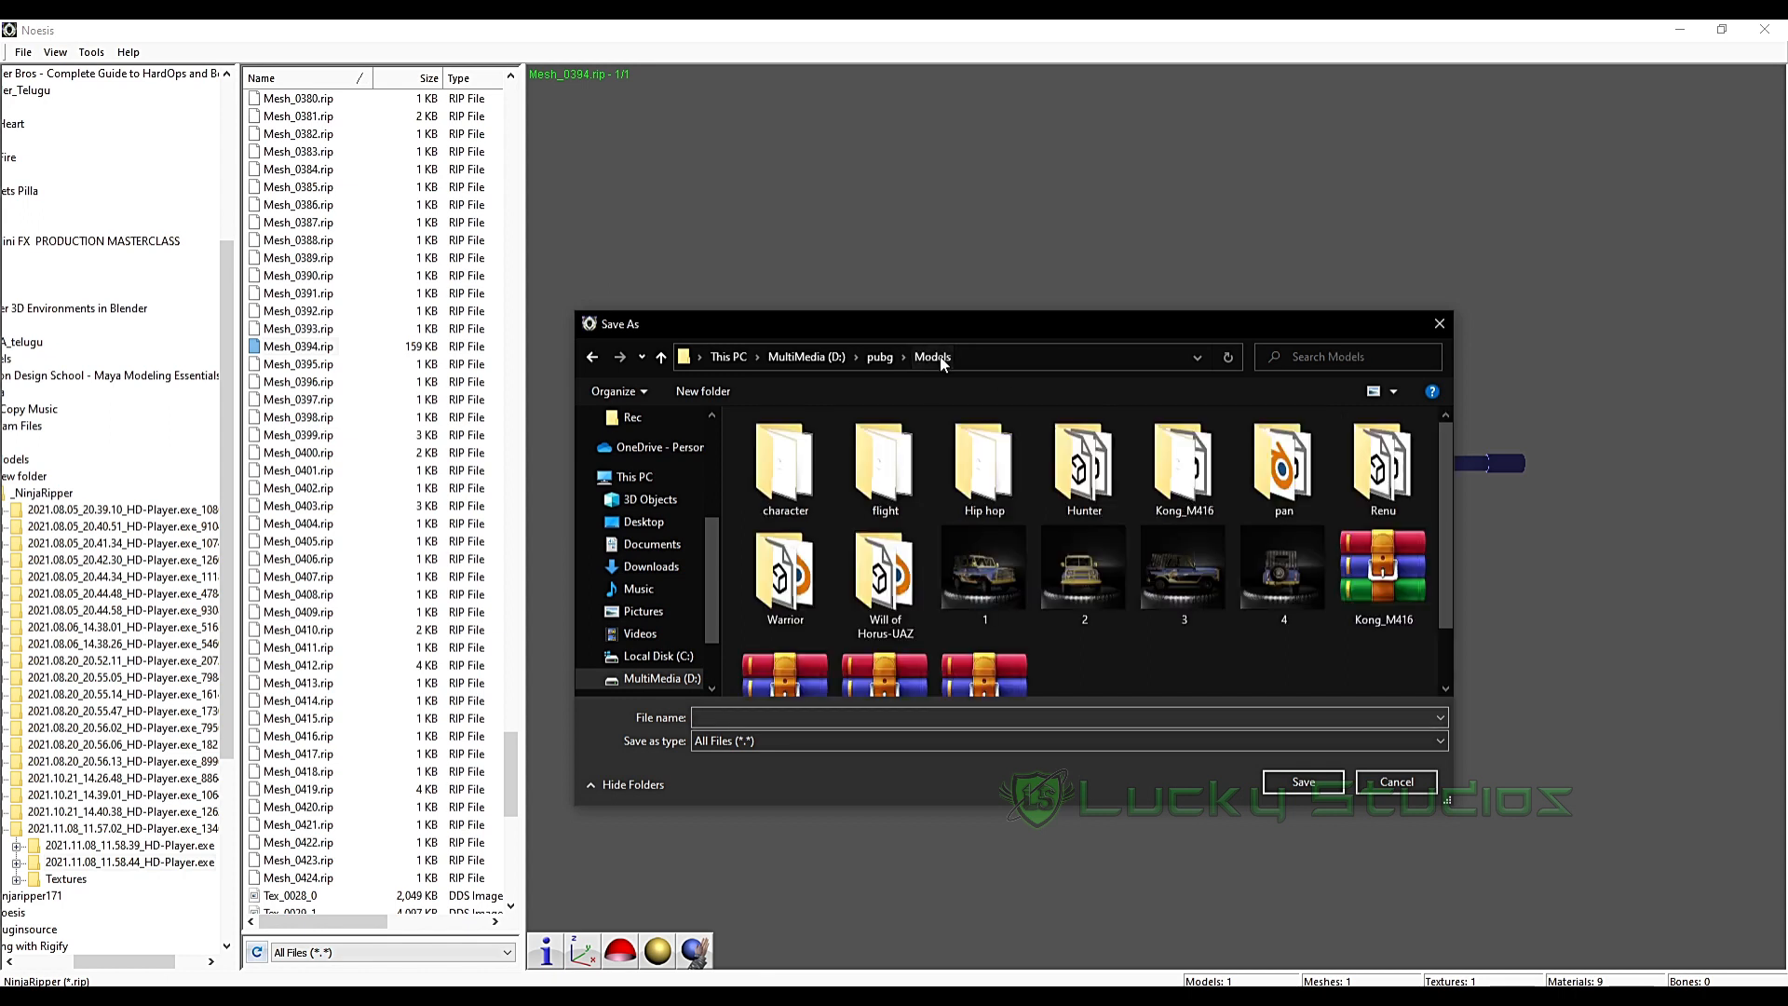
scroll(1125, 615, "down", 1)
right_click(1120, 617)
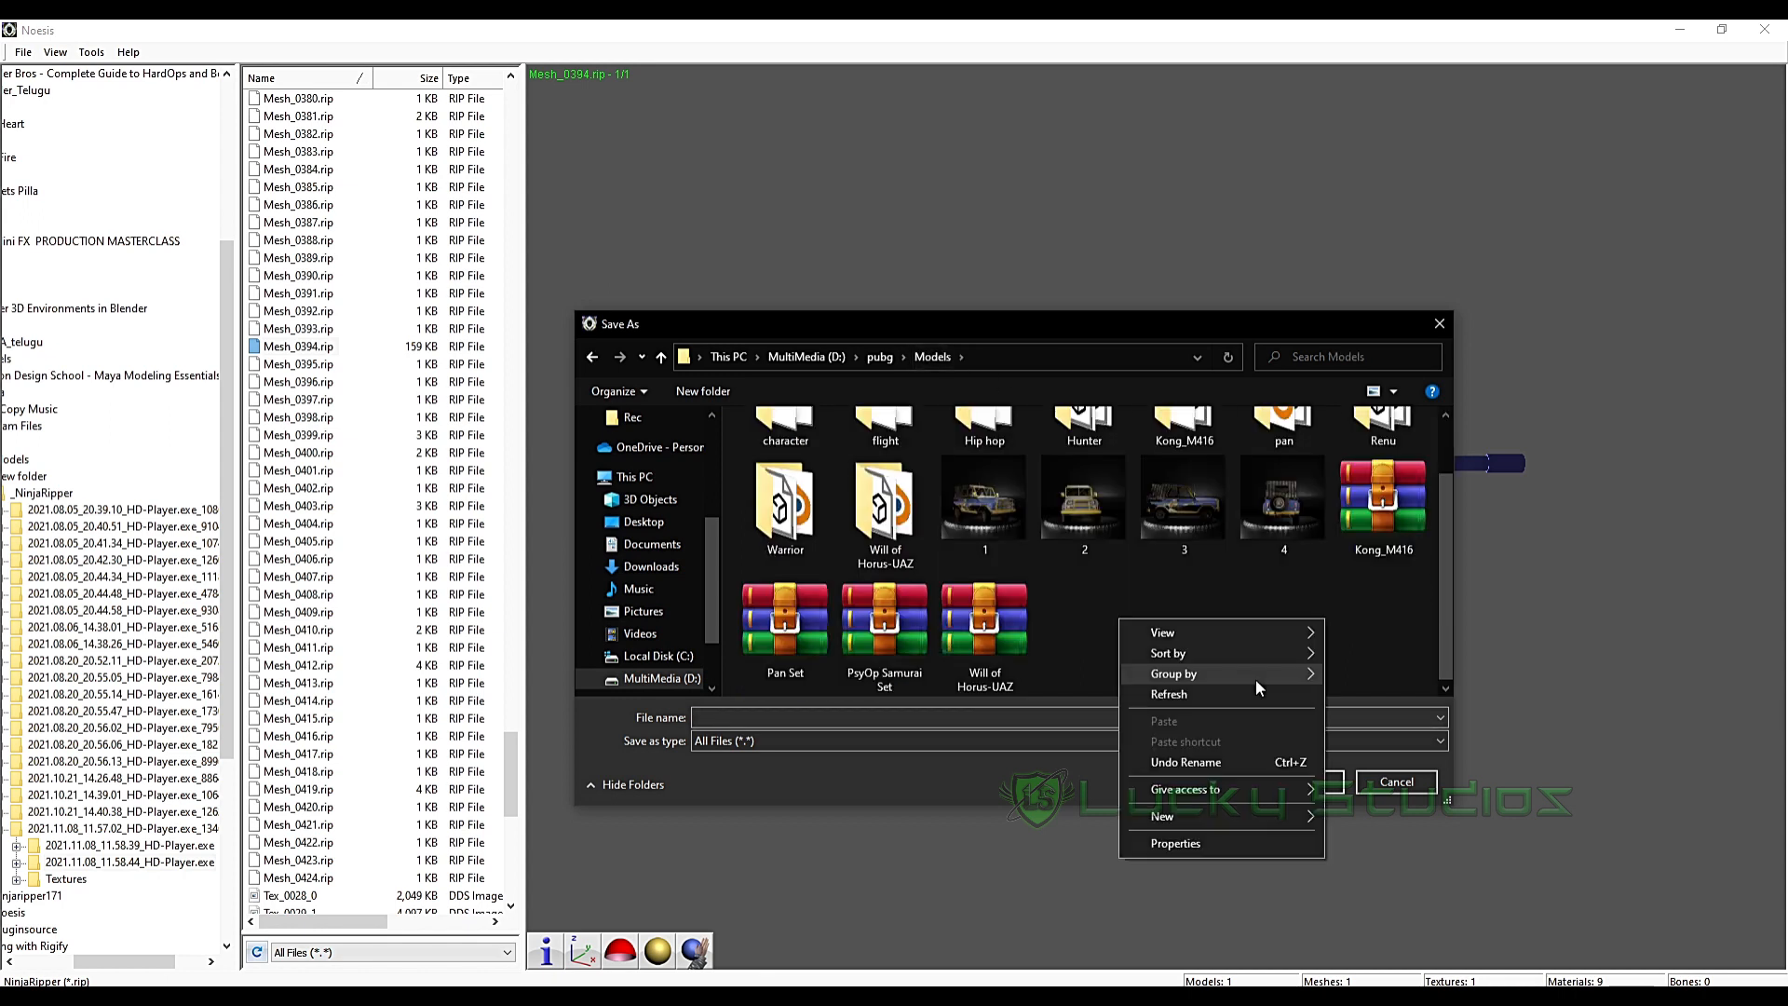
mouse_move(1265, 819)
left_click(1350, 813)
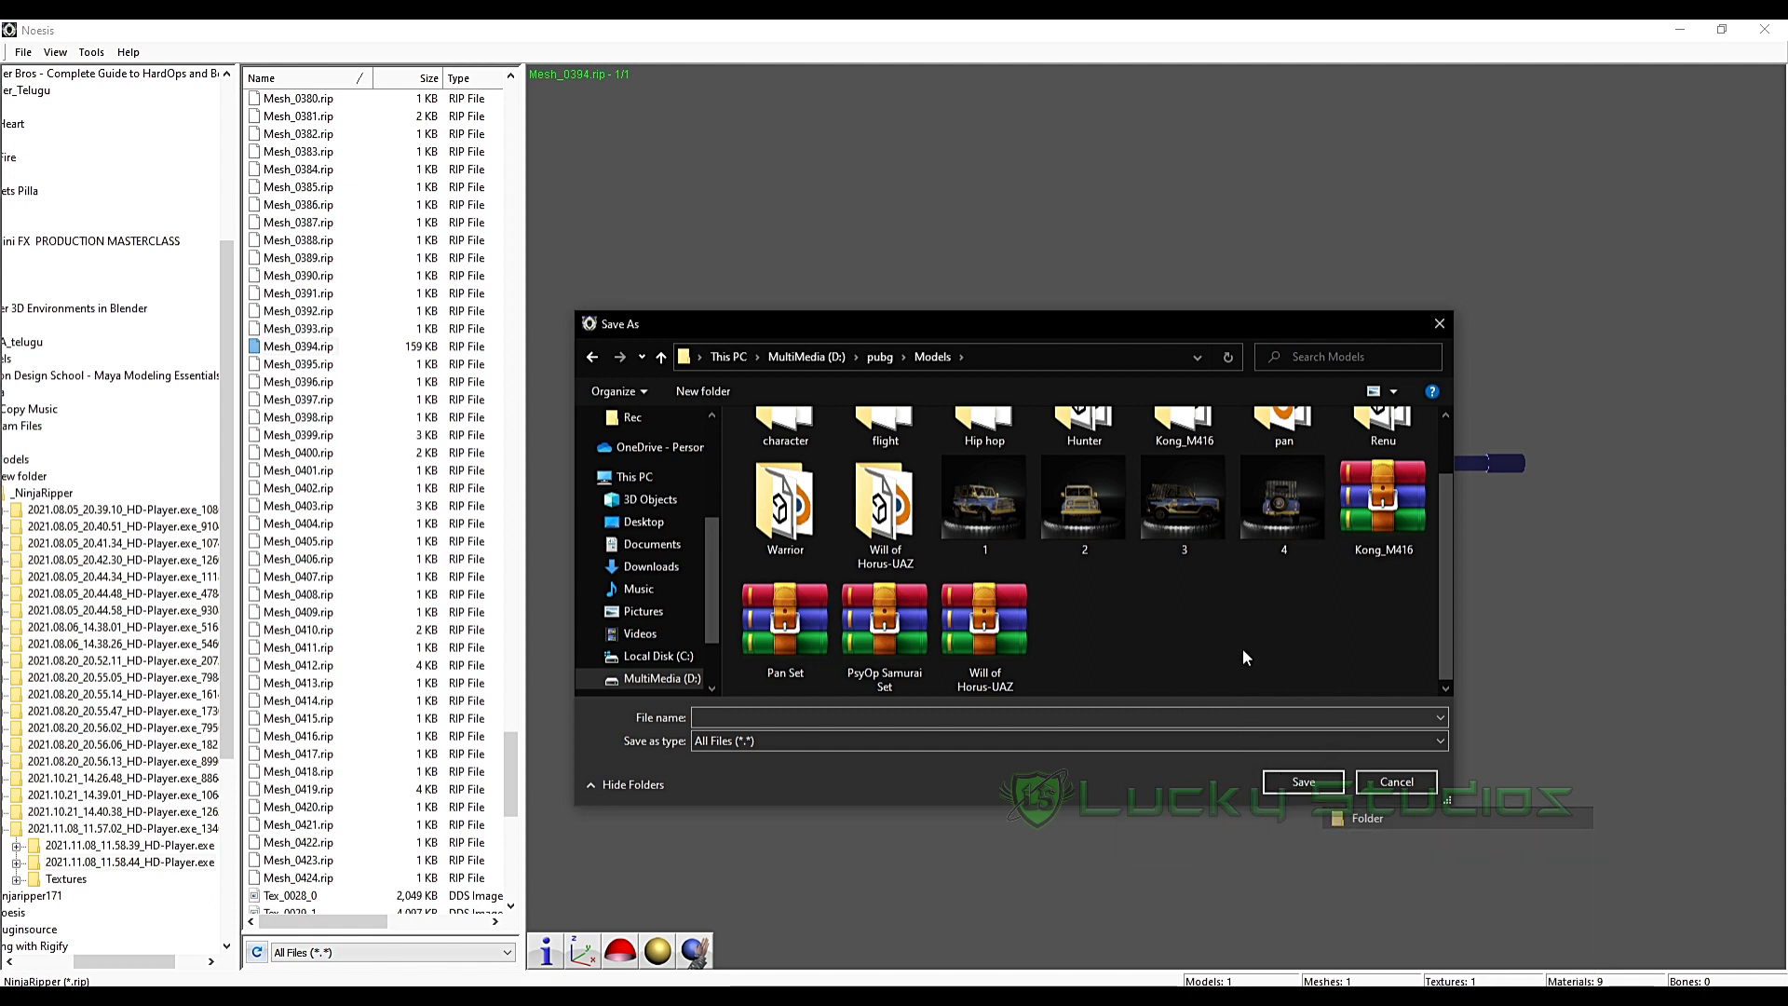
type("Gun")
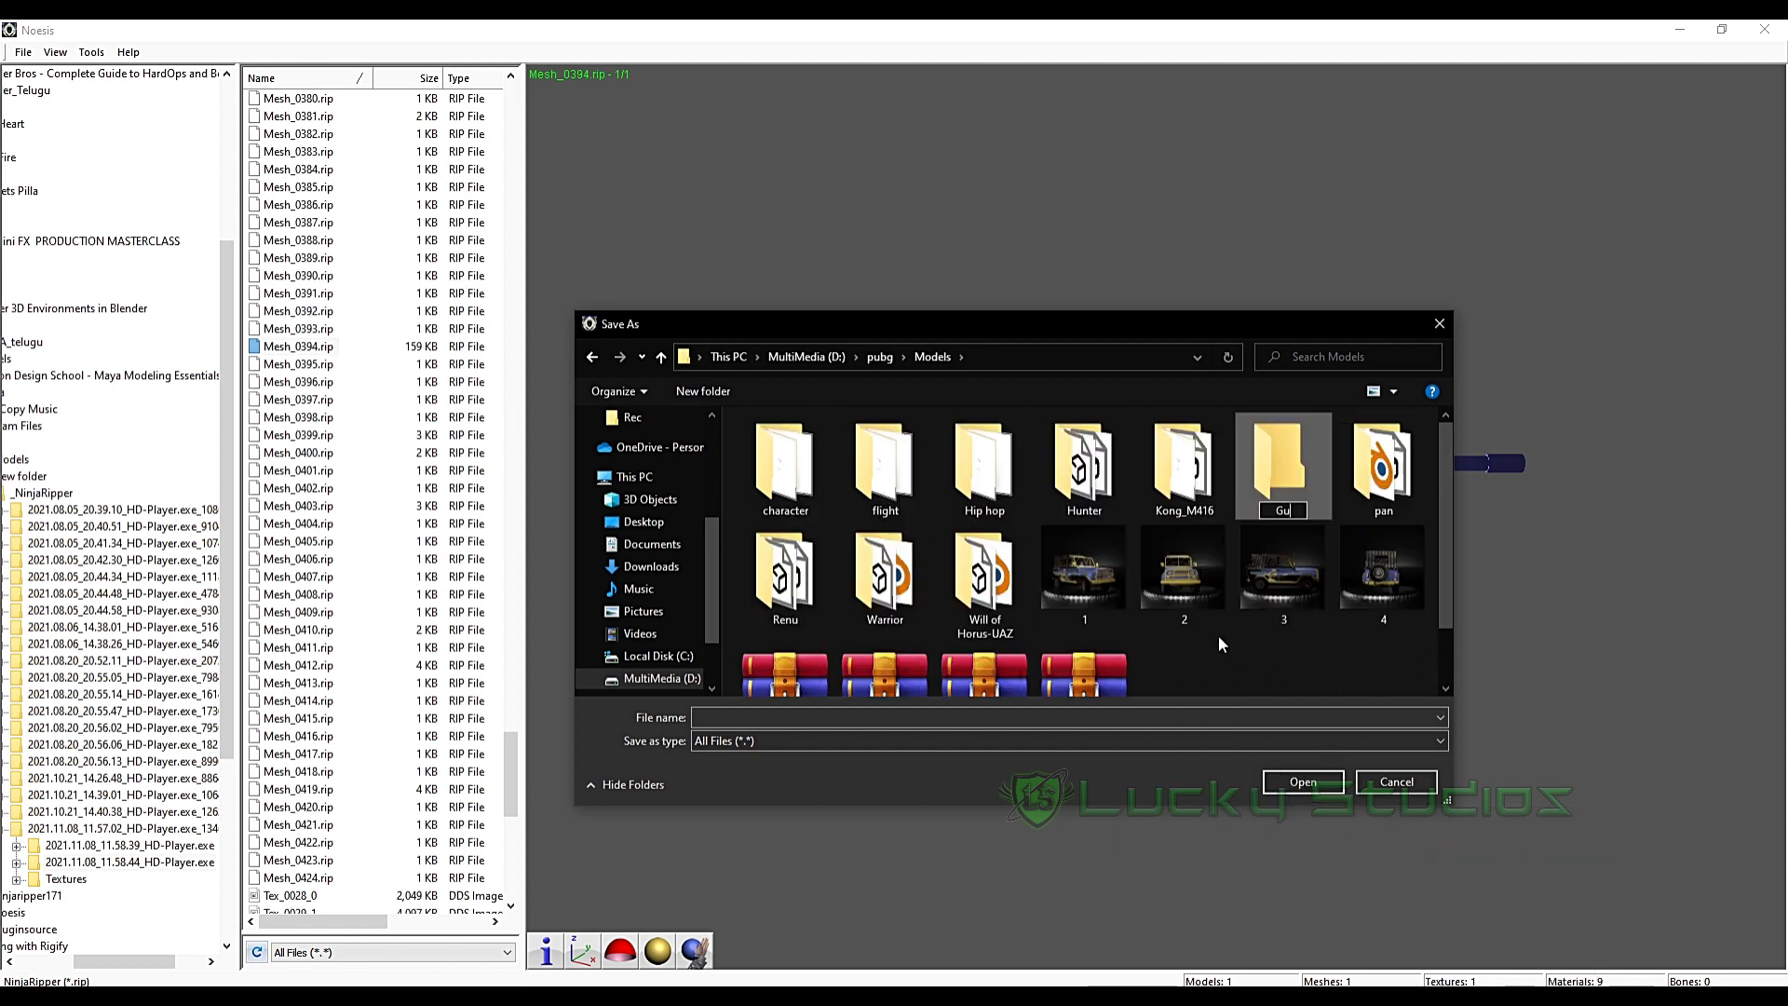
key("Return")
key("Return")
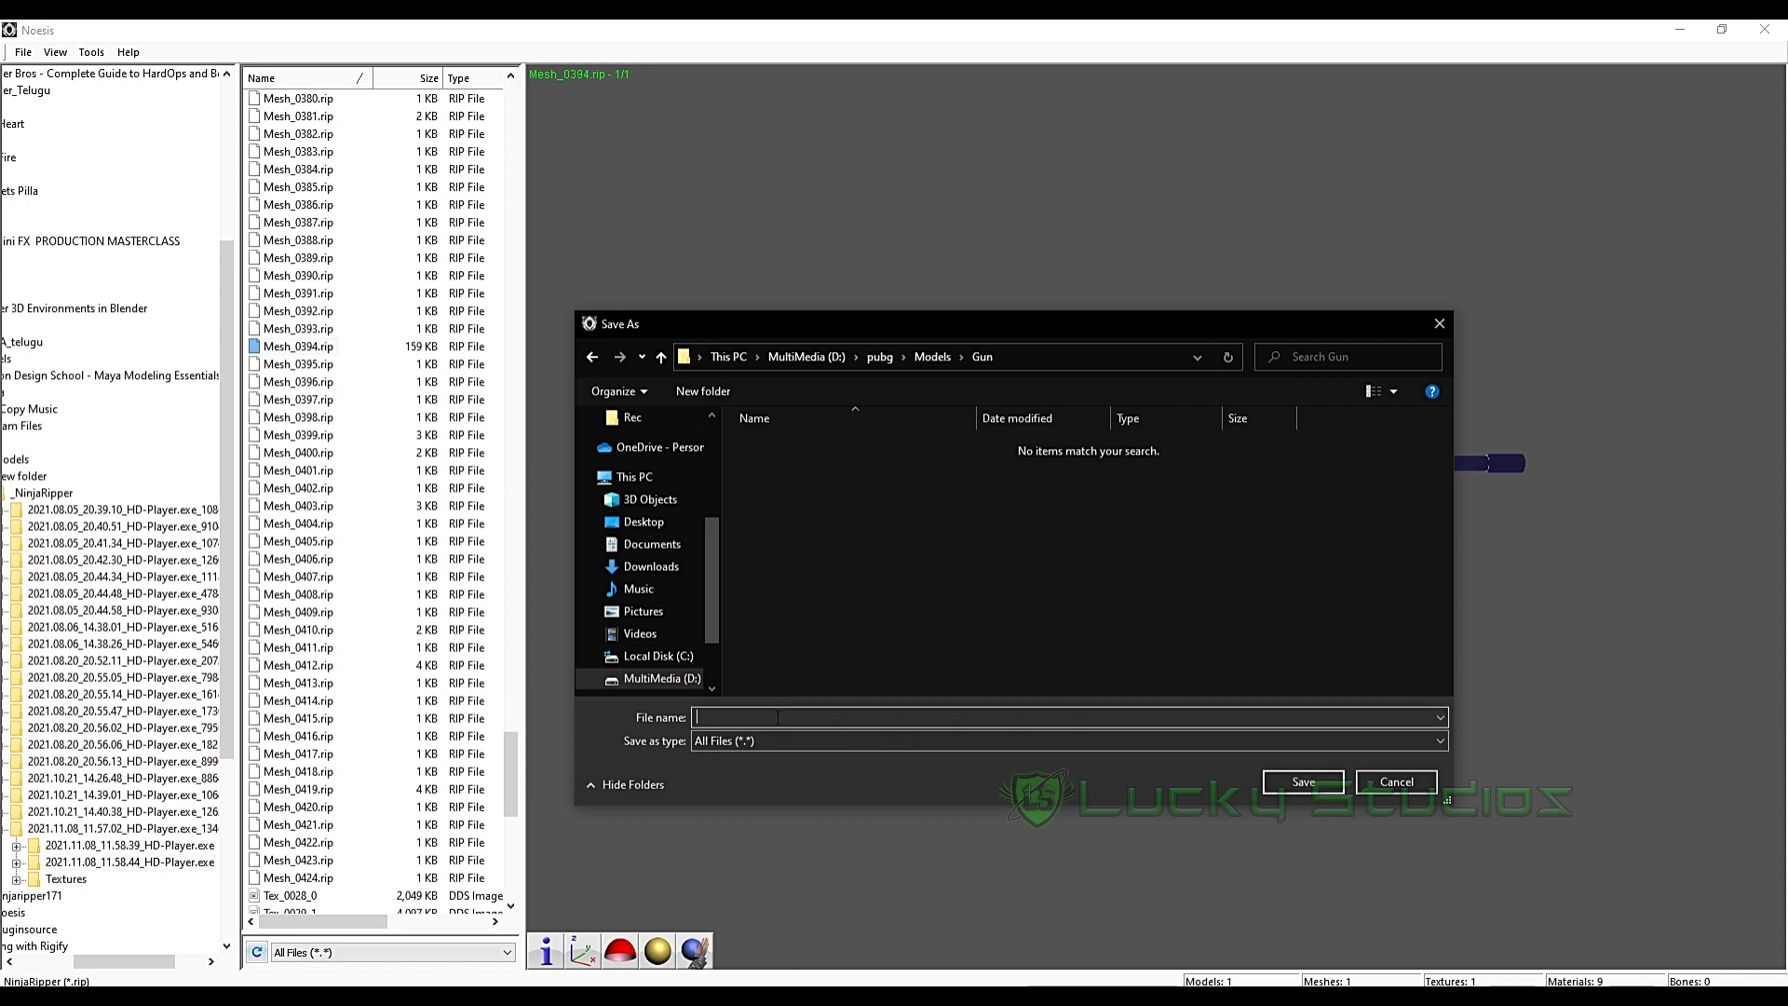
- Set the destination file to gun in the Gun folder, export the rifle mesh, and dismiss the export dialog
left_click(1303, 781)
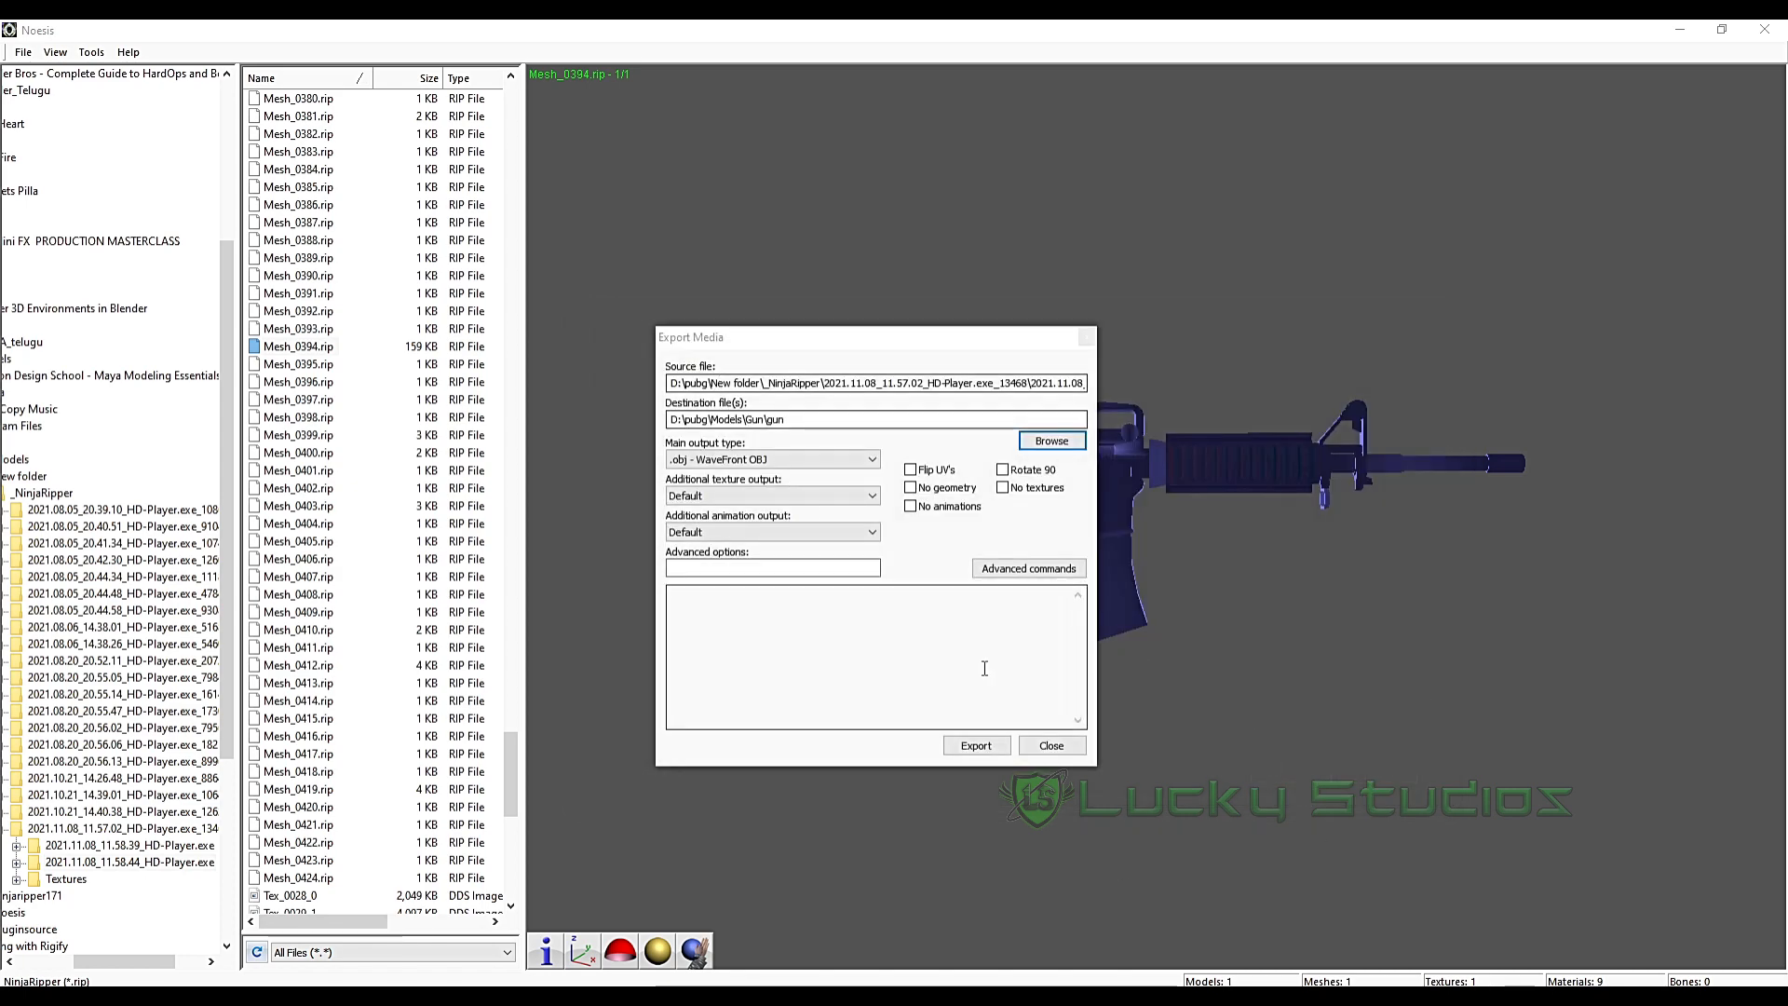
left_click(980, 746)
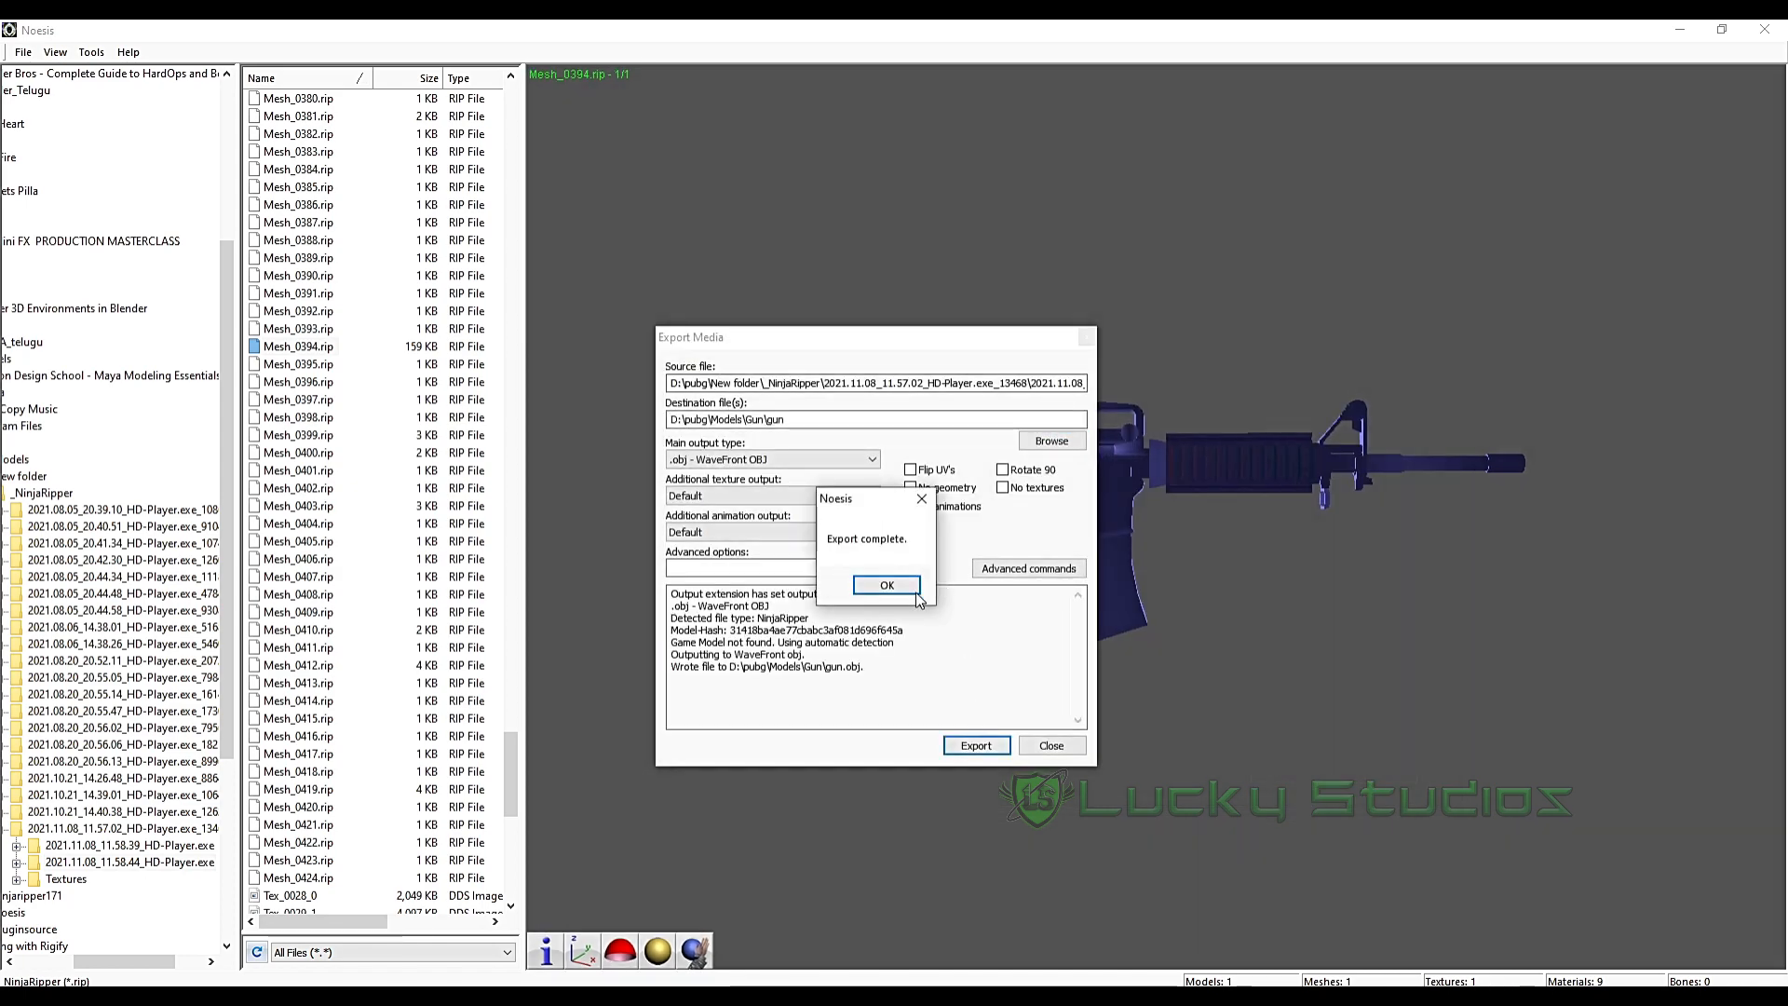
left_click(887, 585)
left_click(1051, 745)
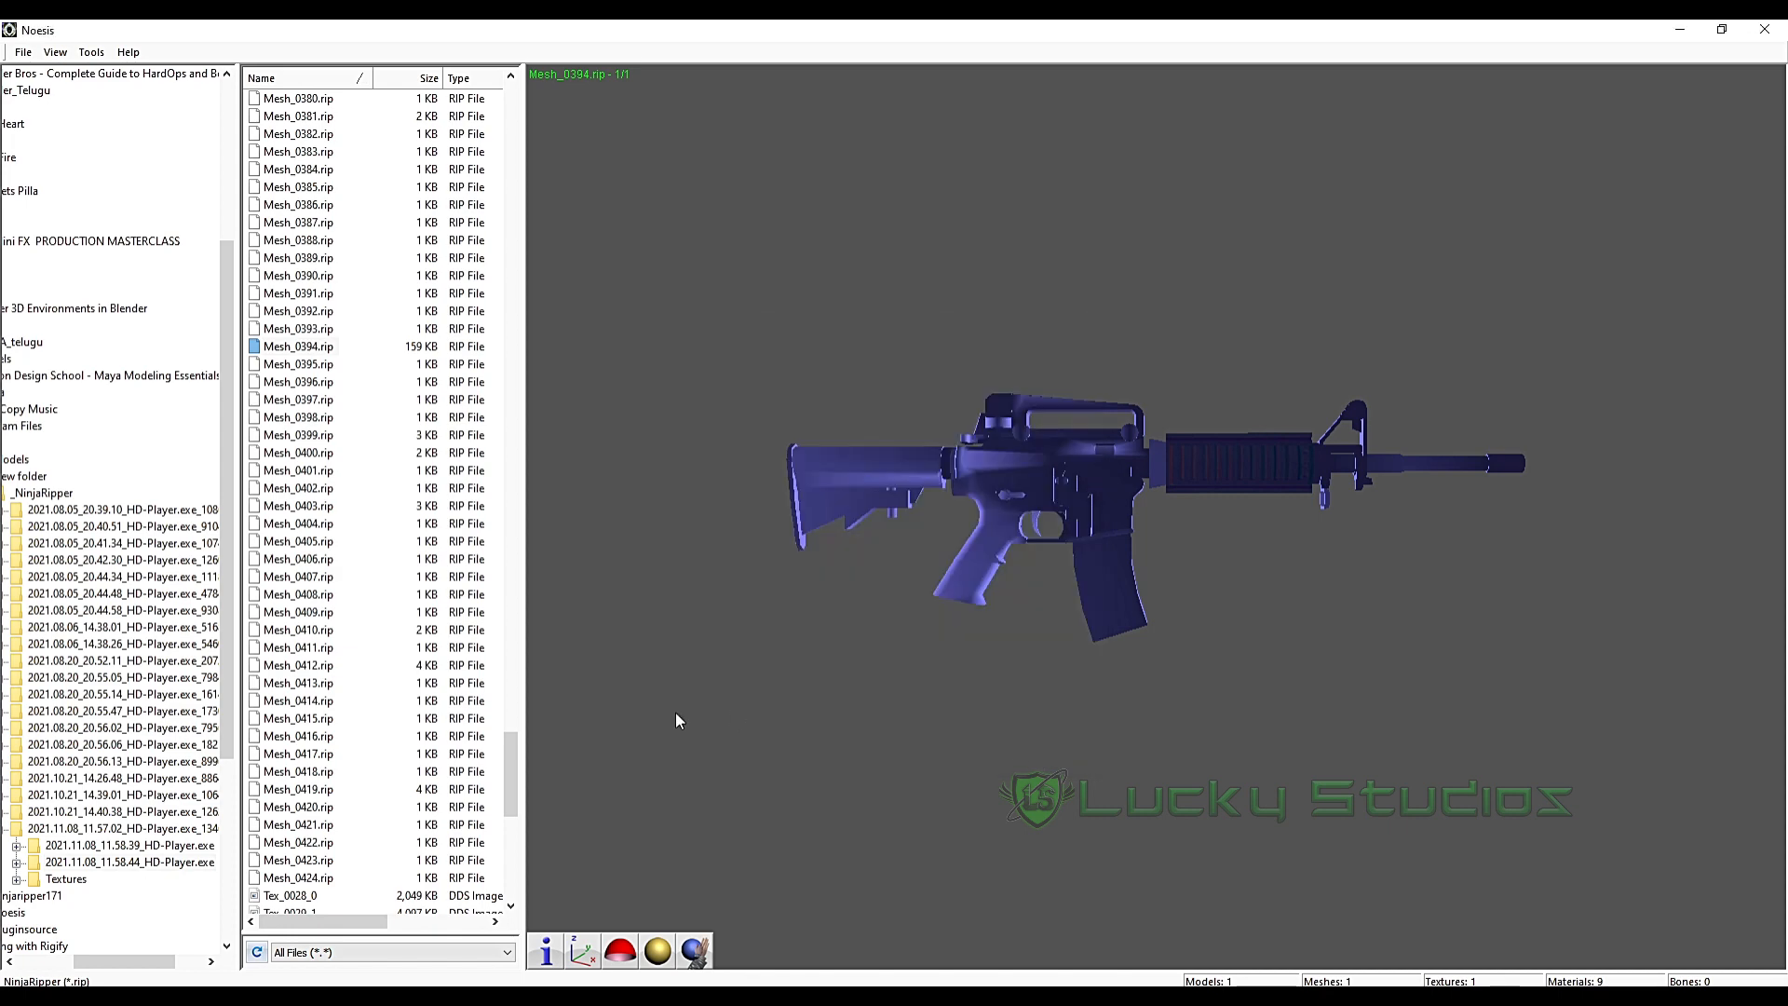
- Look over the DDS textures at the end of the capture's file list and examine the rifle up close
scroll(445, 735, "down", 15)
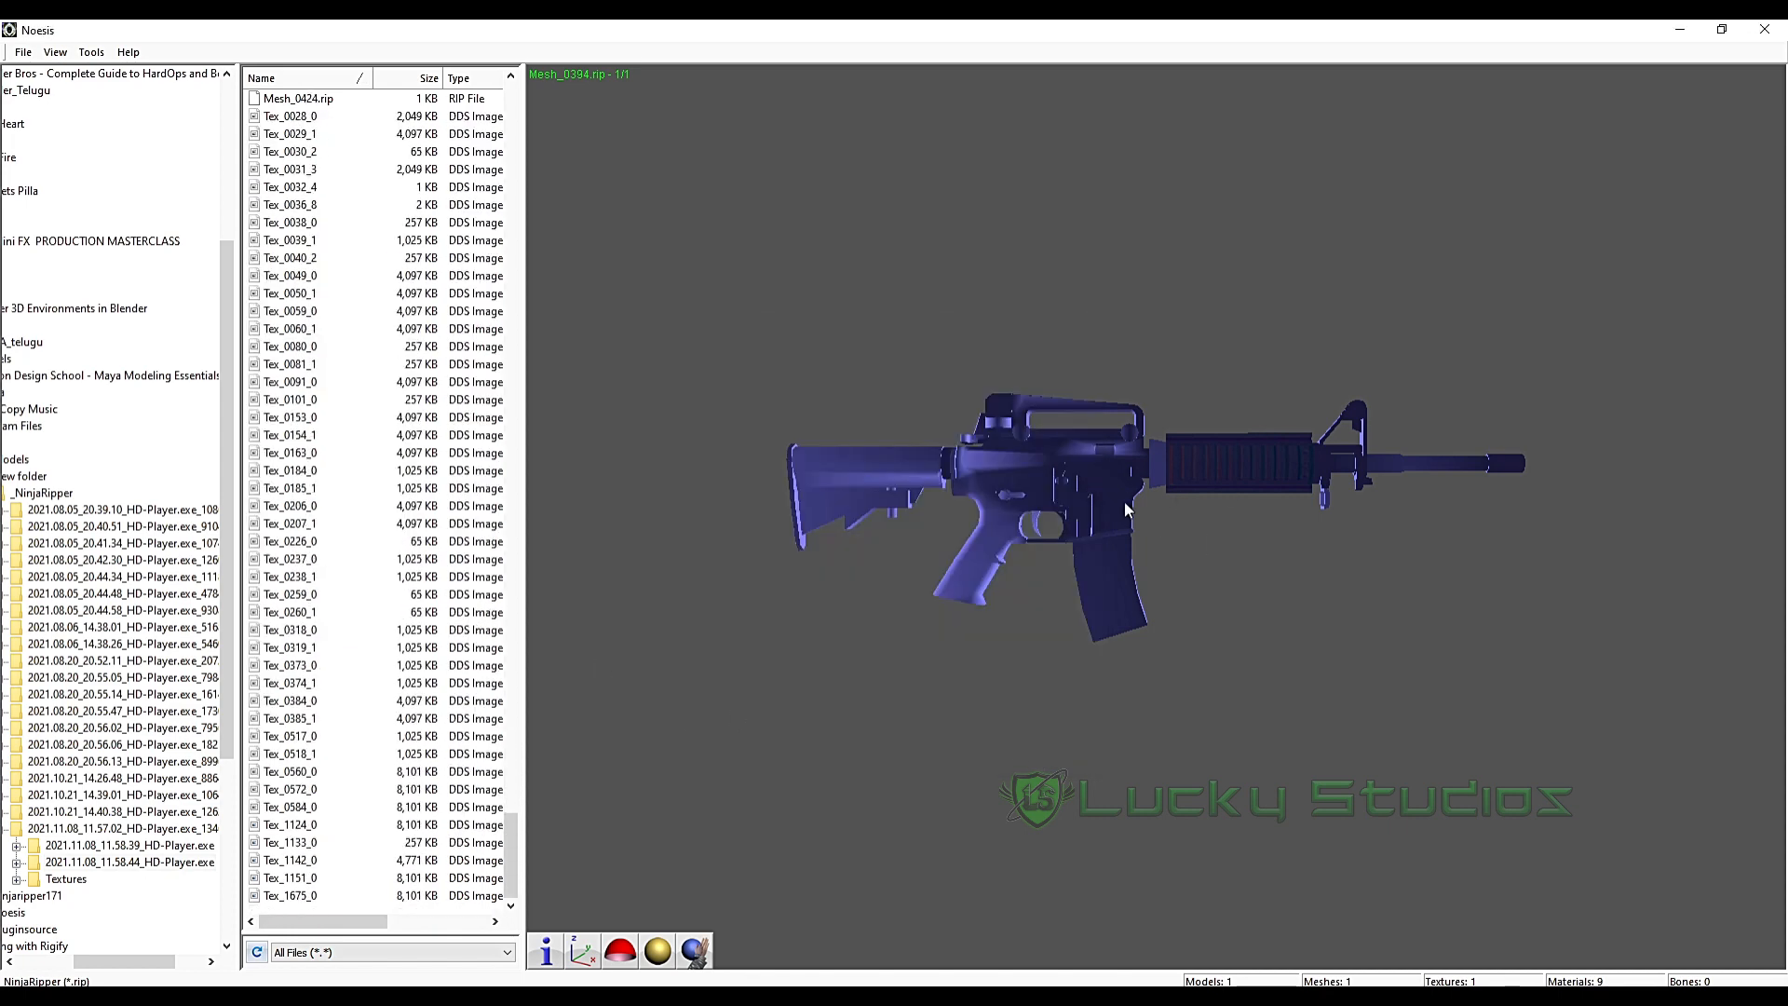
scroll(1125, 501, "down", 3)
scroll(1147, 528, "up", 6)
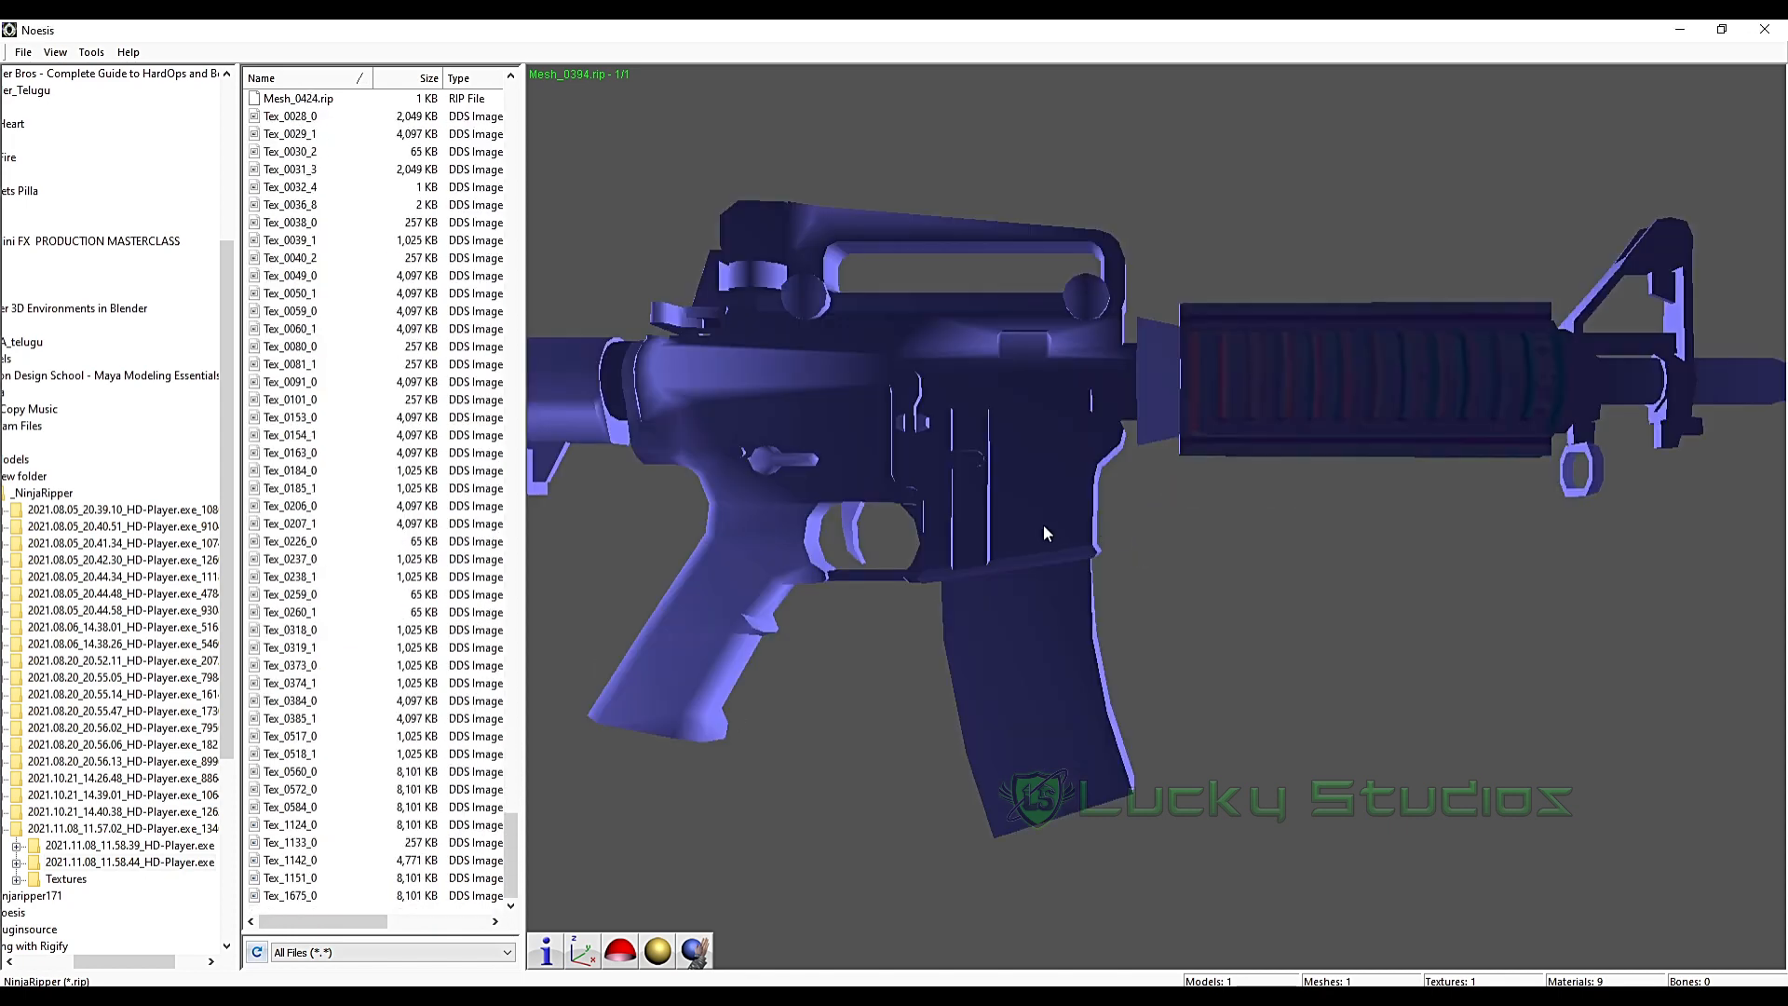
scroll(983, 521, "down", 6)
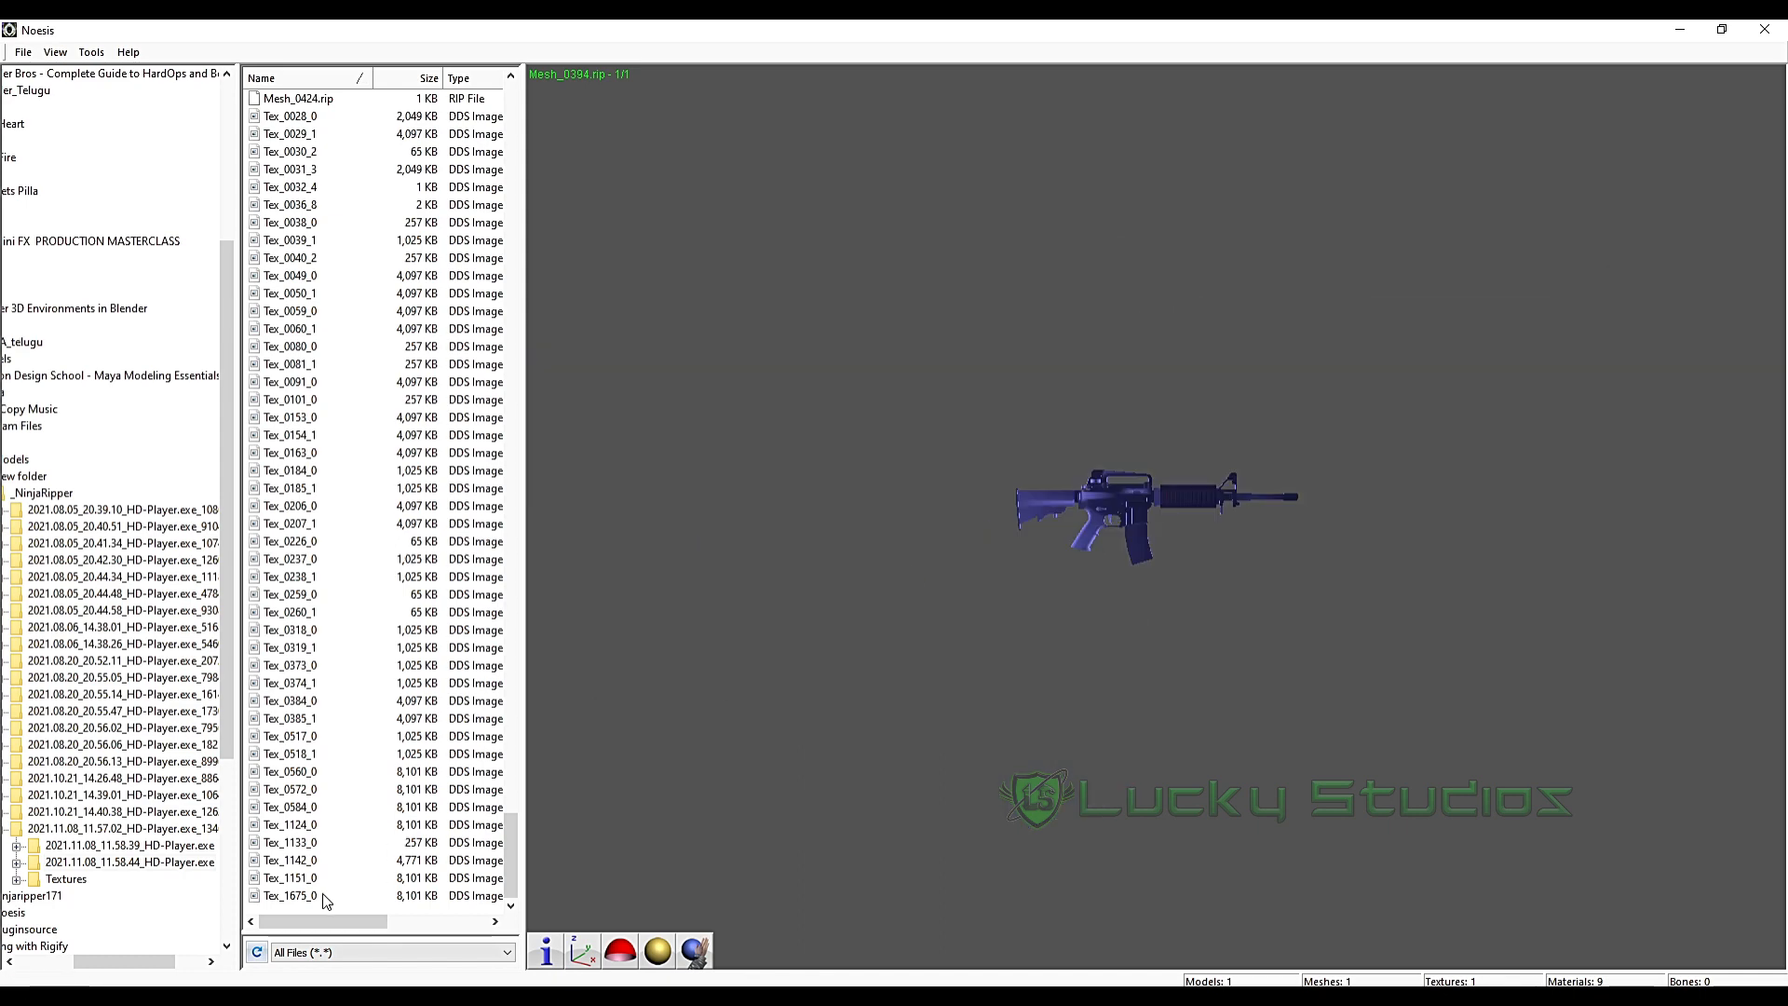
- Preview the capture's DDS textures from Tex_1675_0 back up to Tex_0091_0 in search of the rifle's texture maps
left_click(286, 897)
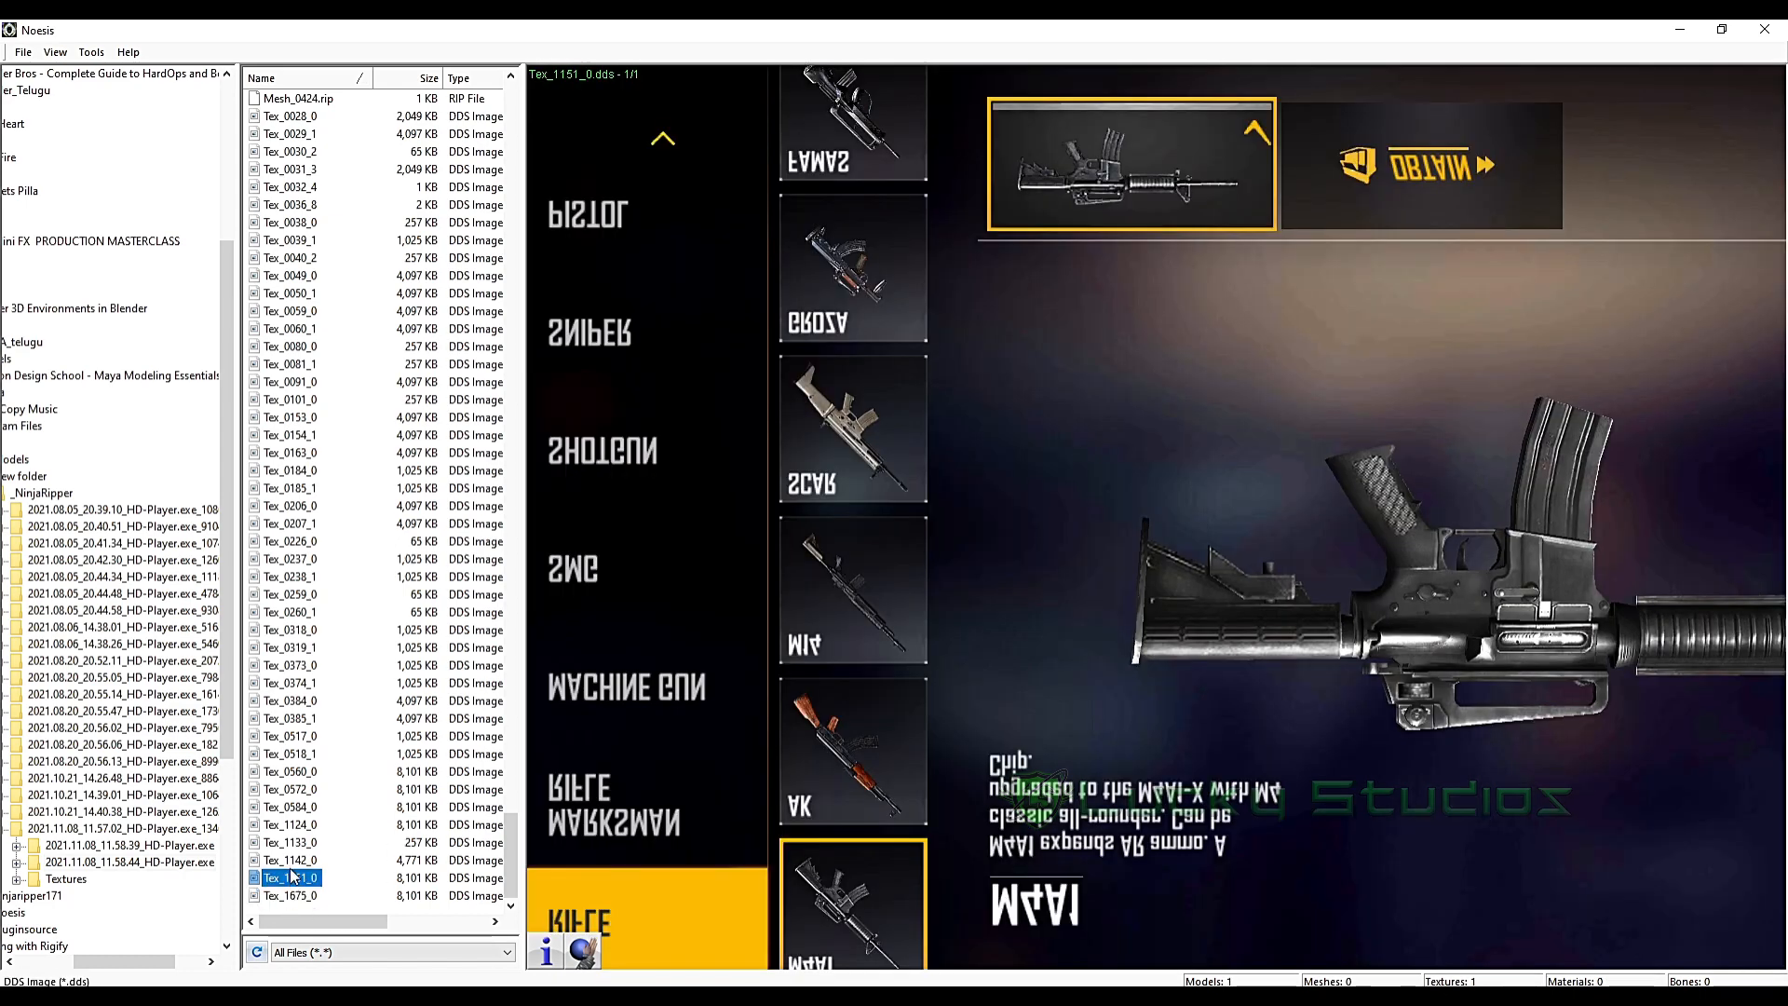
left_click(292, 843)
left_click(292, 824)
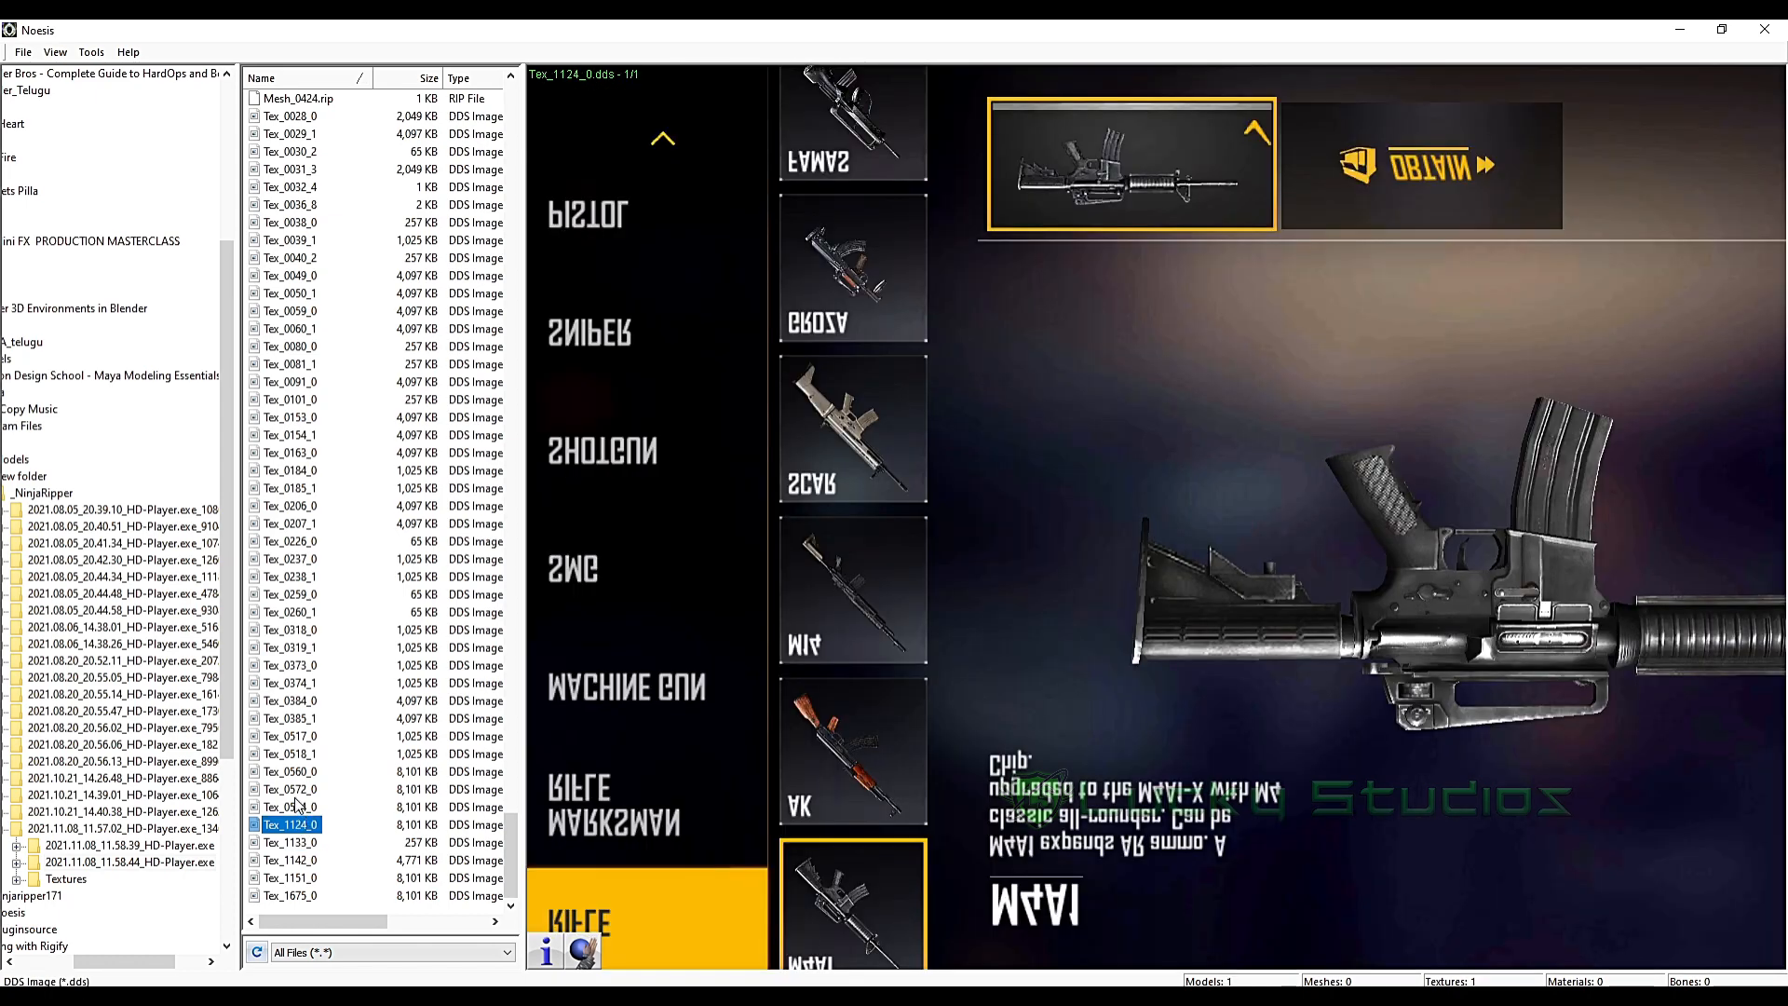
left_click(292, 789)
left_click(292, 754)
left_click(296, 738)
left_click(292, 718)
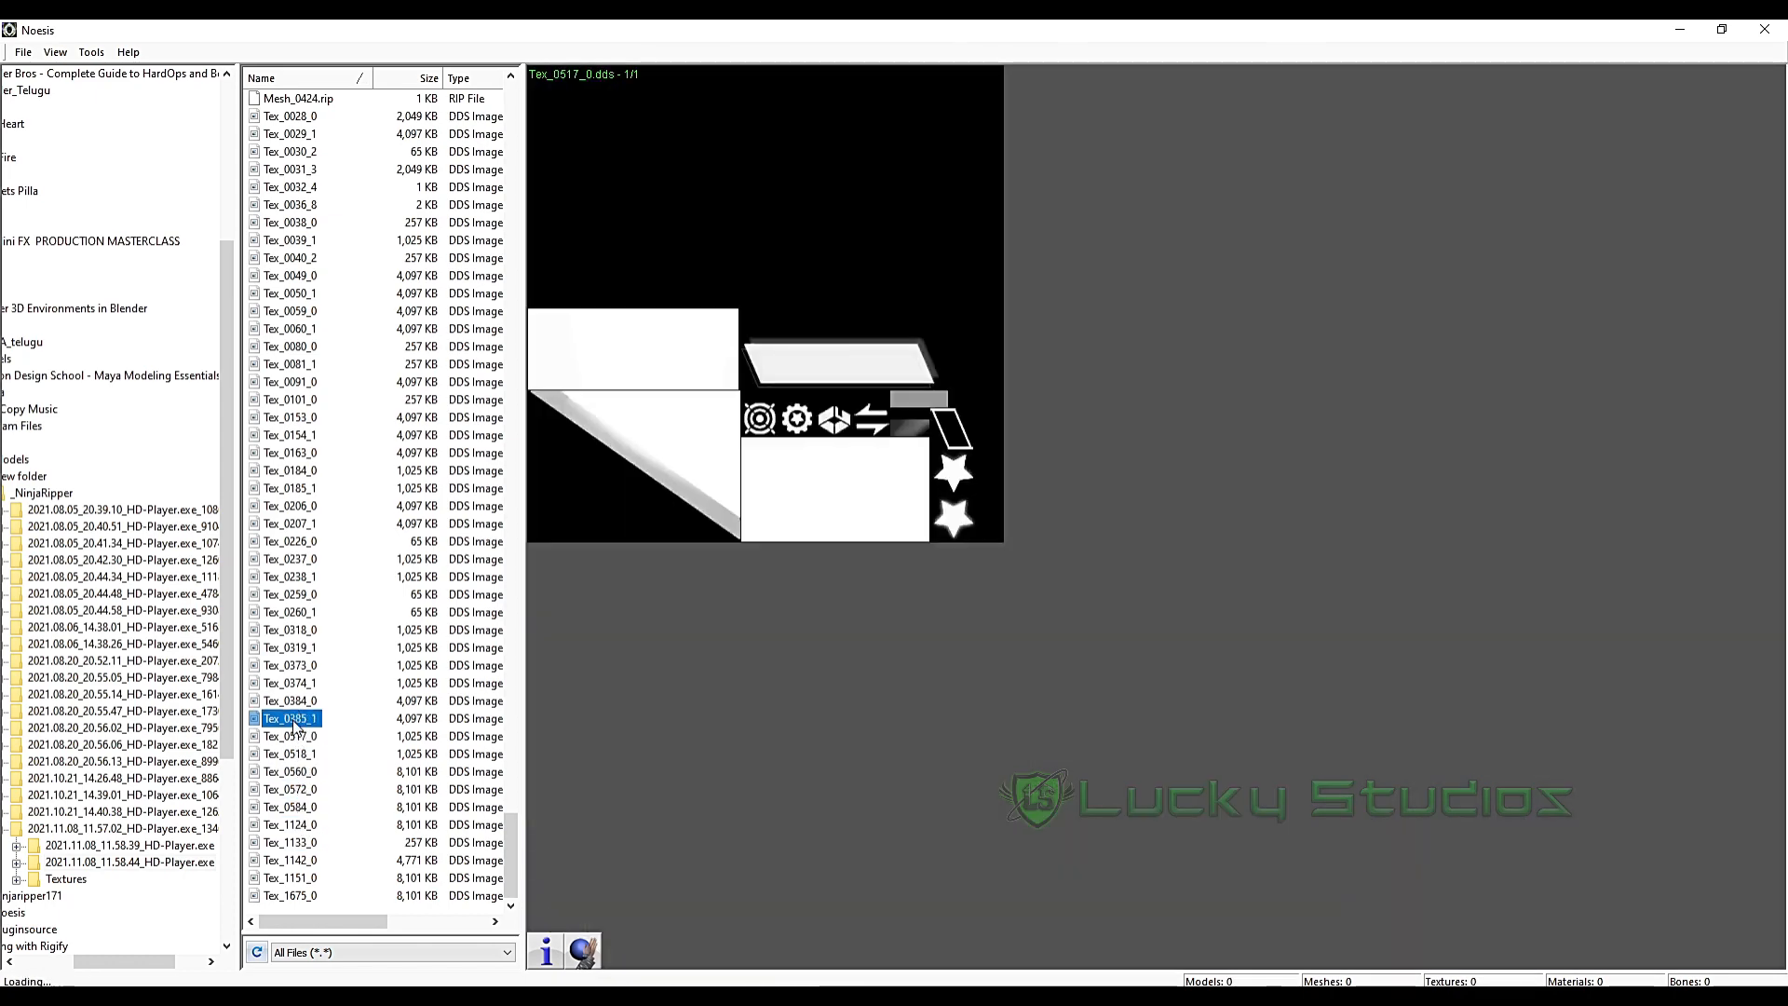
left_click(291, 700)
left_click(289, 682)
left_click(289, 665)
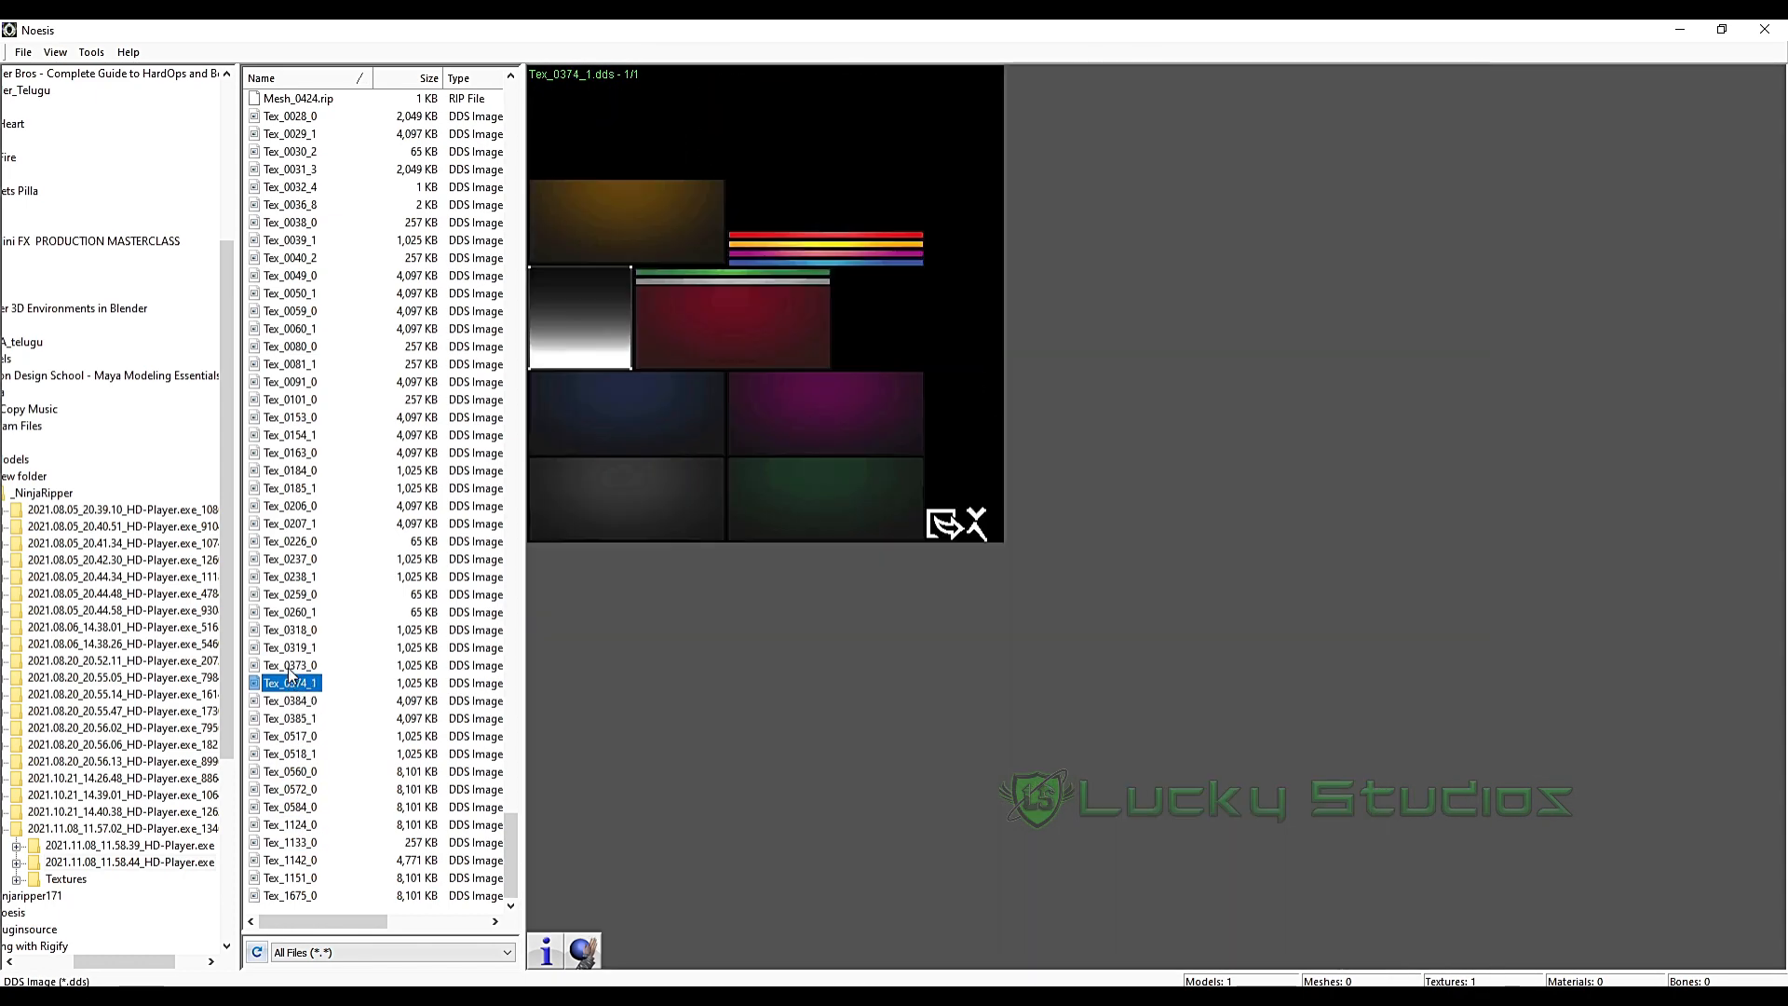
left_click(289, 647)
left_click(289, 630)
left_click(289, 612)
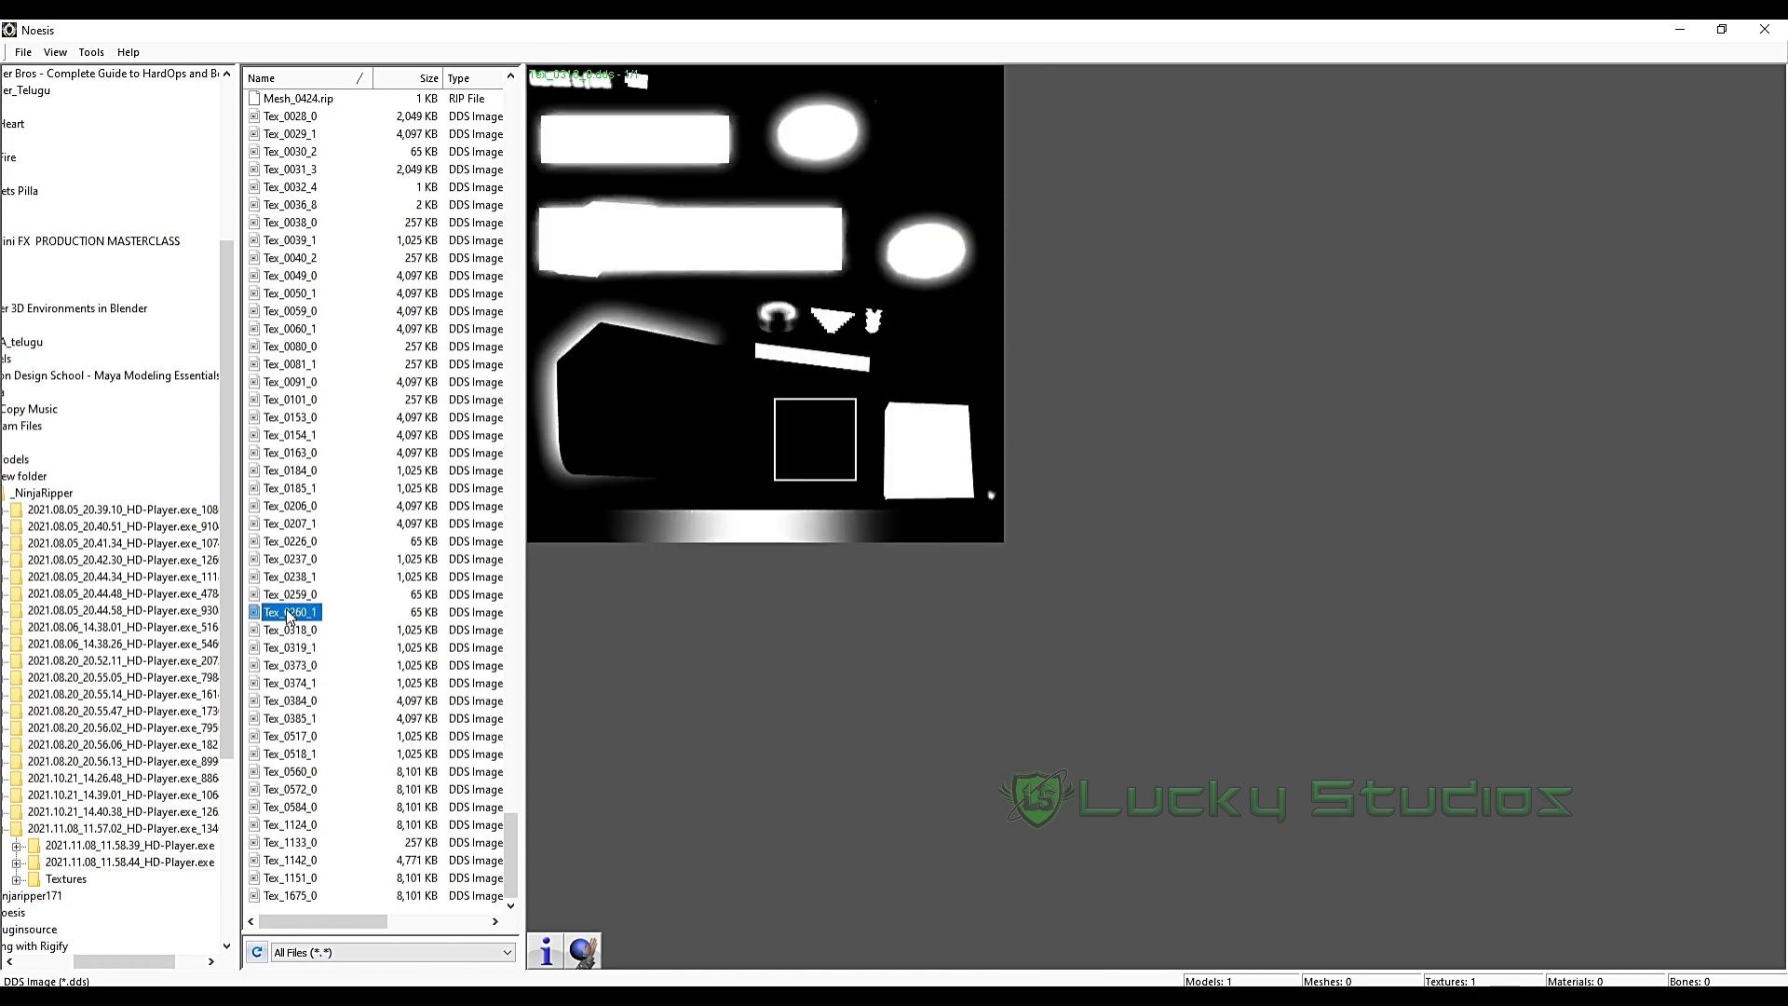
left_click(288, 595)
left_click(289, 578)
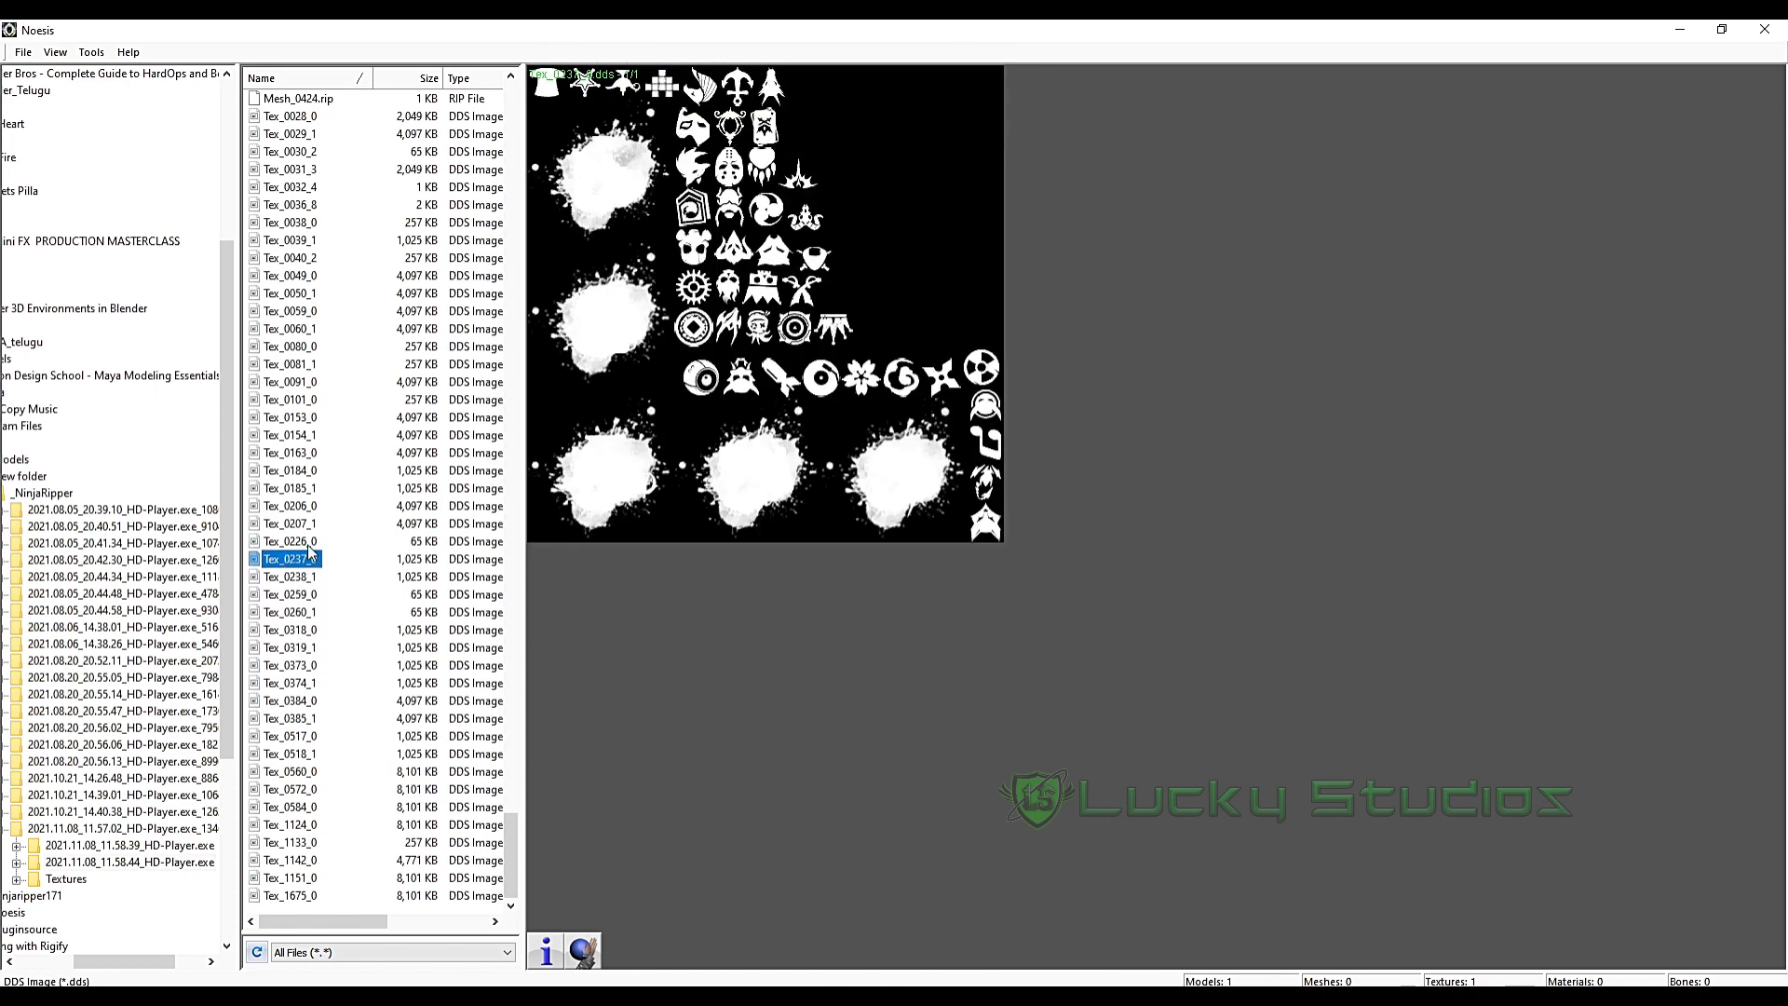
key("Up")
key("Up")
key("Up")
key("Up")
key("Up")
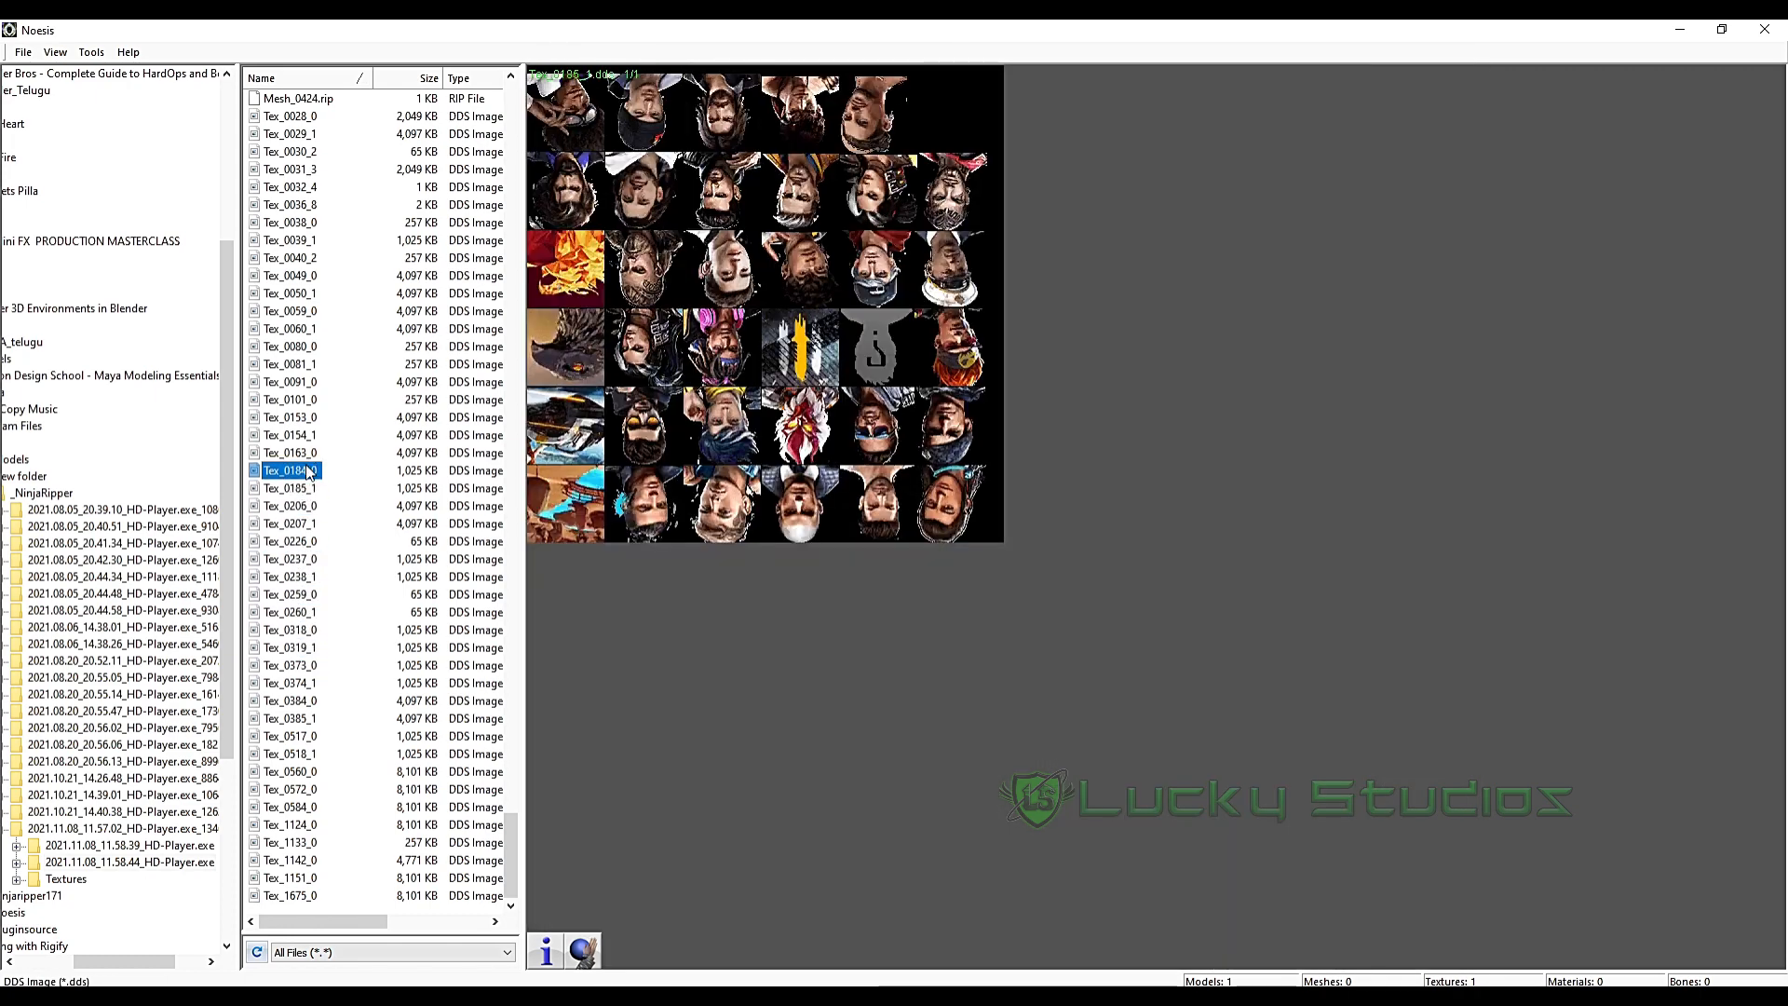
key("Up")
key("Up")
key("Up")
key("Up")
key("Up")
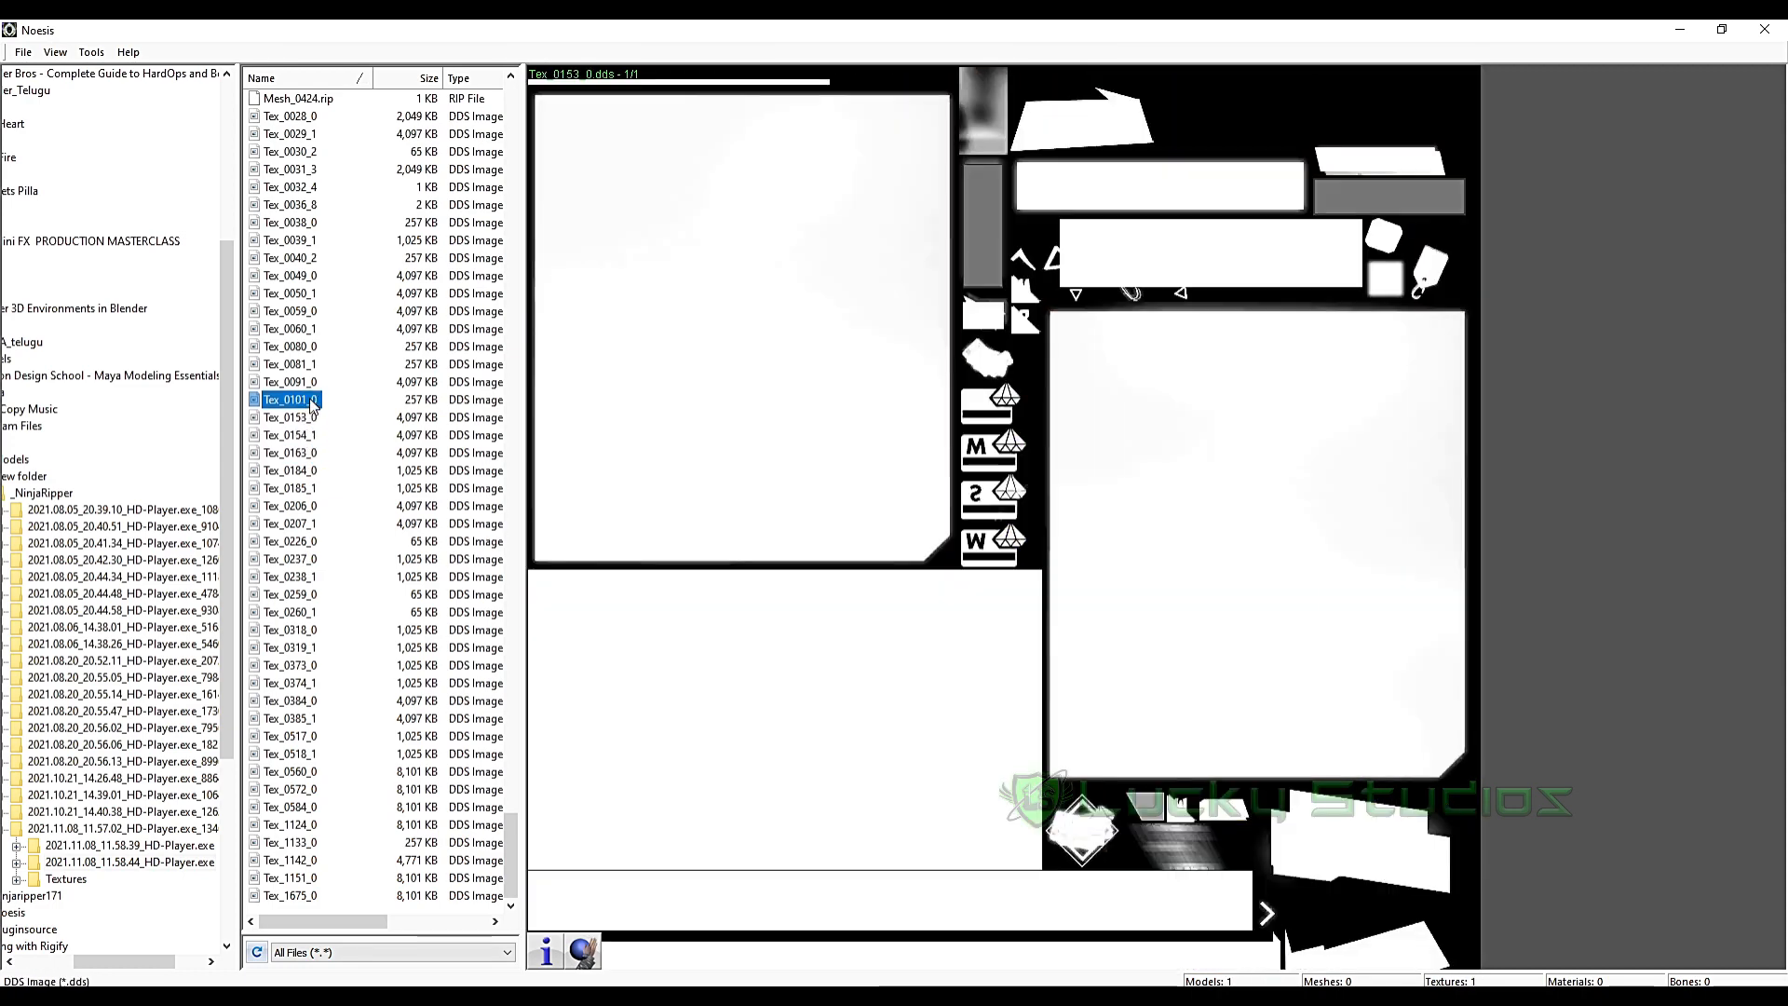
- Preview the remaining DDS textures from Tex_0081_1 back to Tex_0038_0 and examine the rifle's maps
scroll(307, 438, "up", 3)
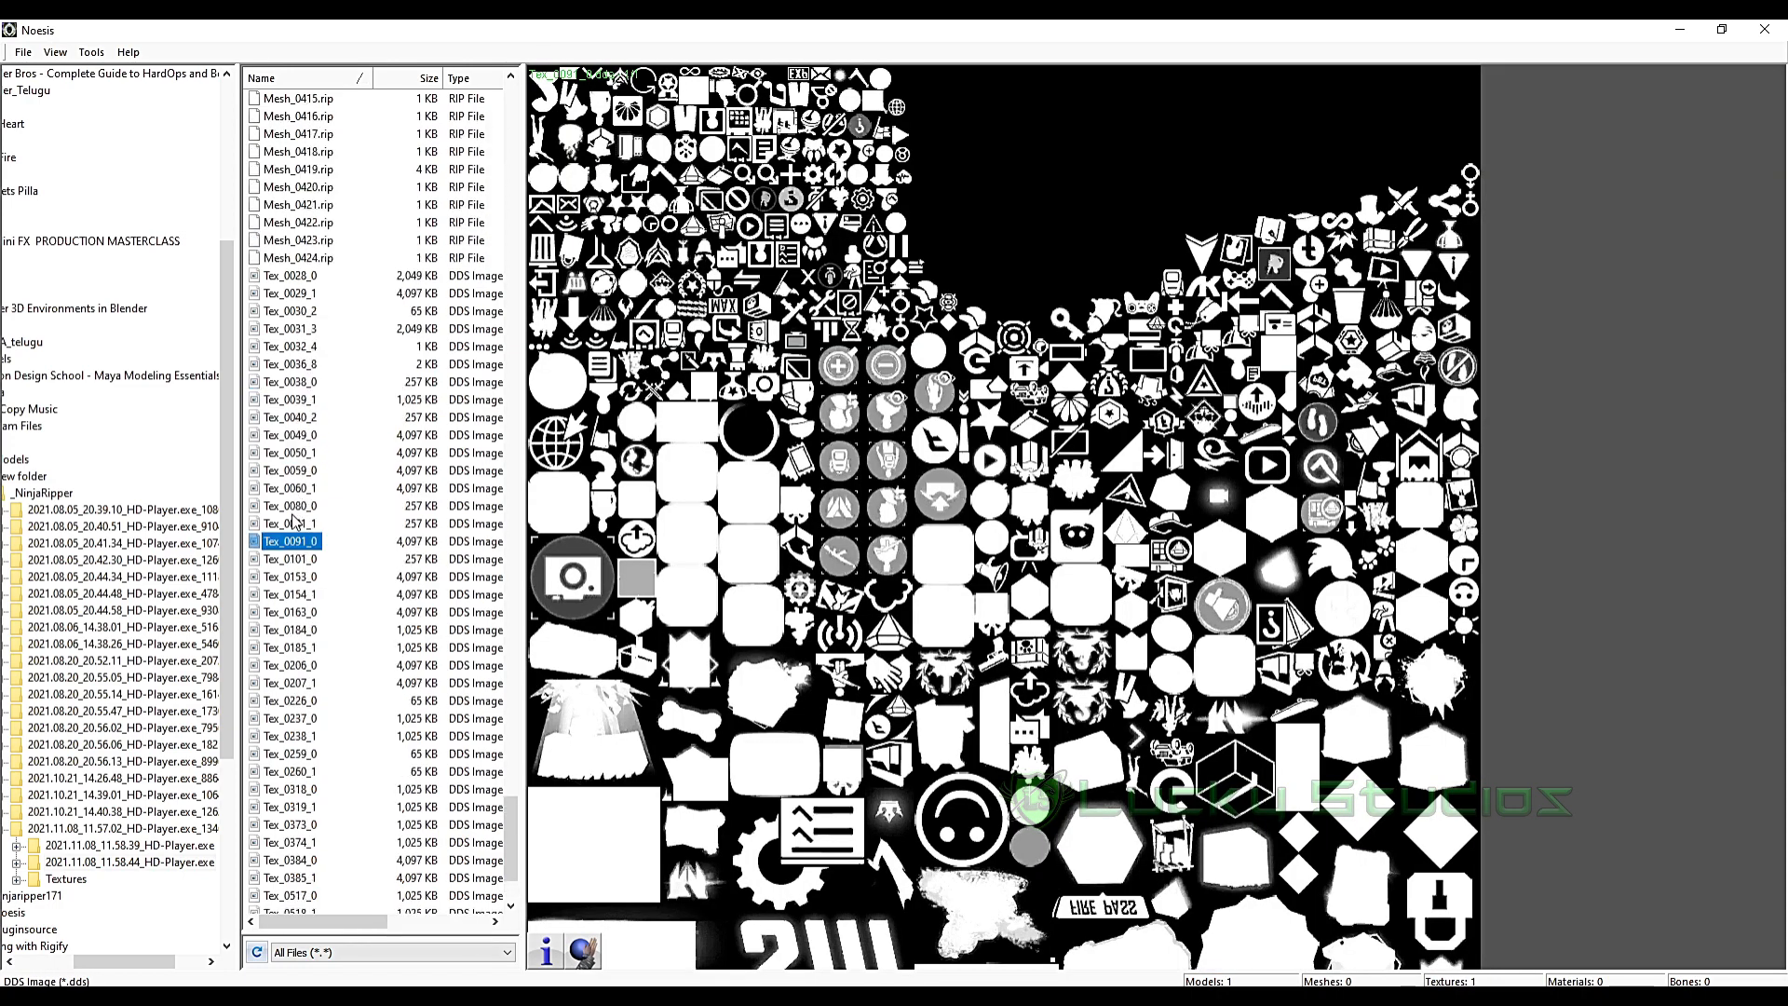
left_click(293, 523)
left_click(290, 505)
left_click(289, 487)
left_click(288, 471)
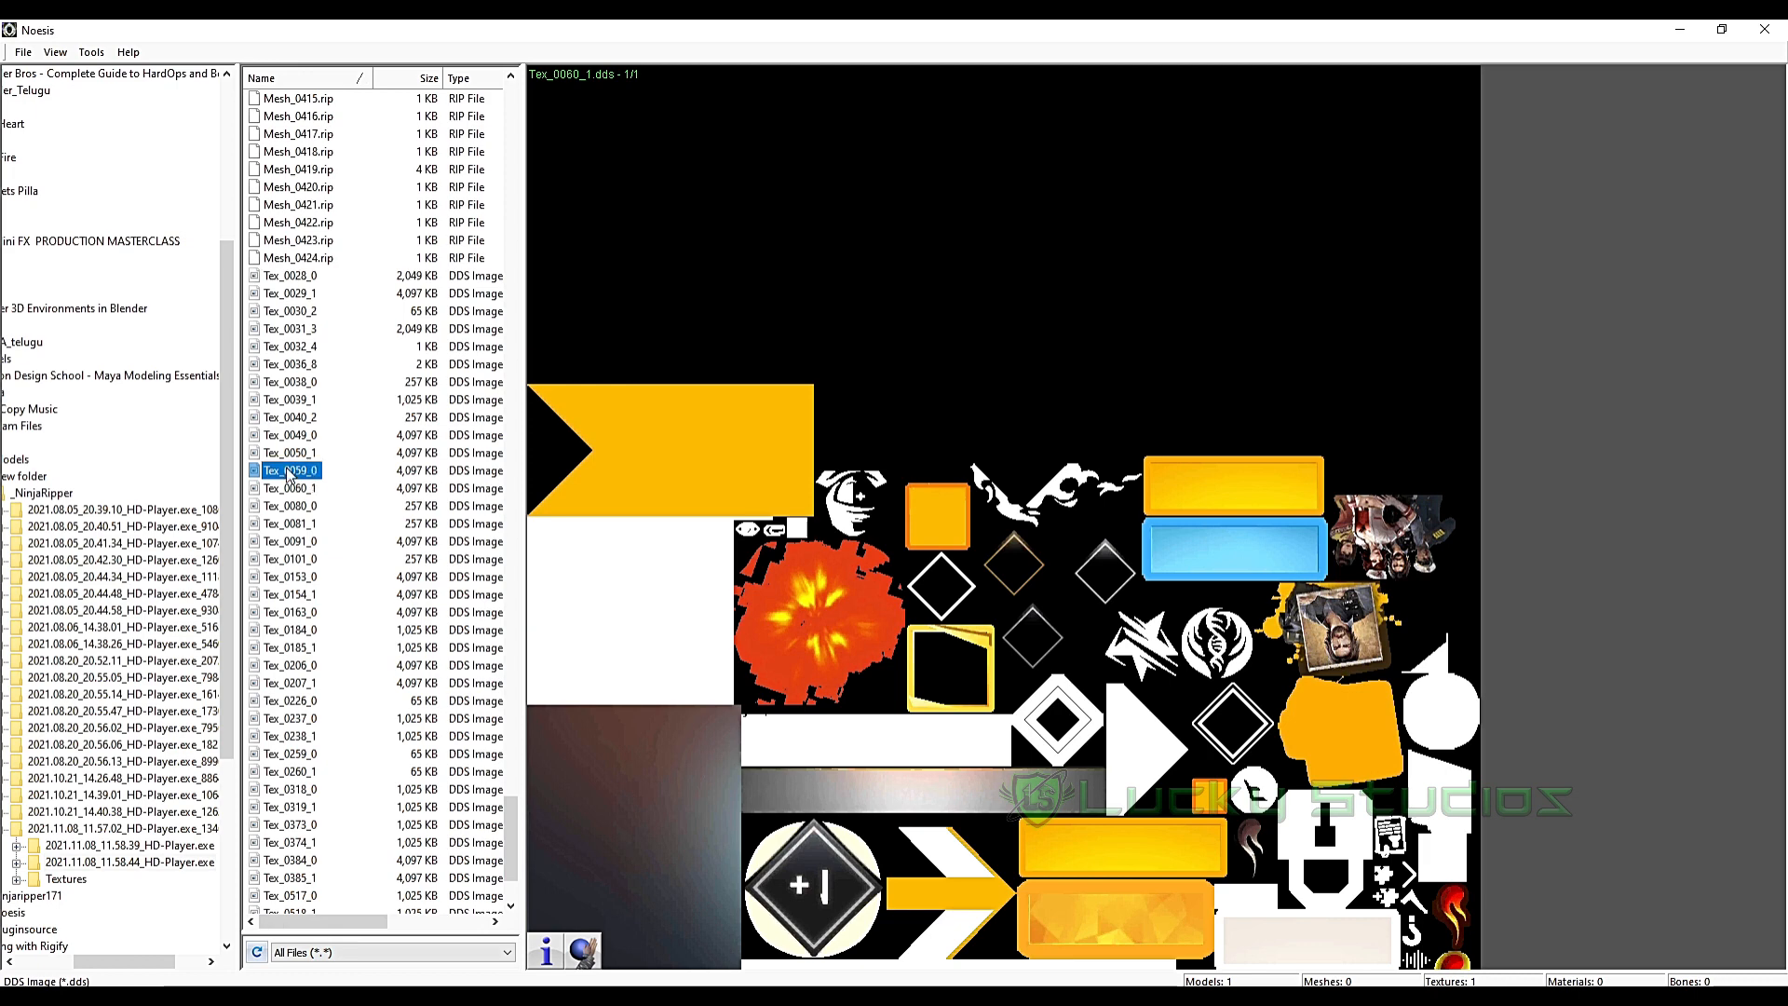
left_click(290, 452)
left_click(293, 435)
left_click(297, 417)
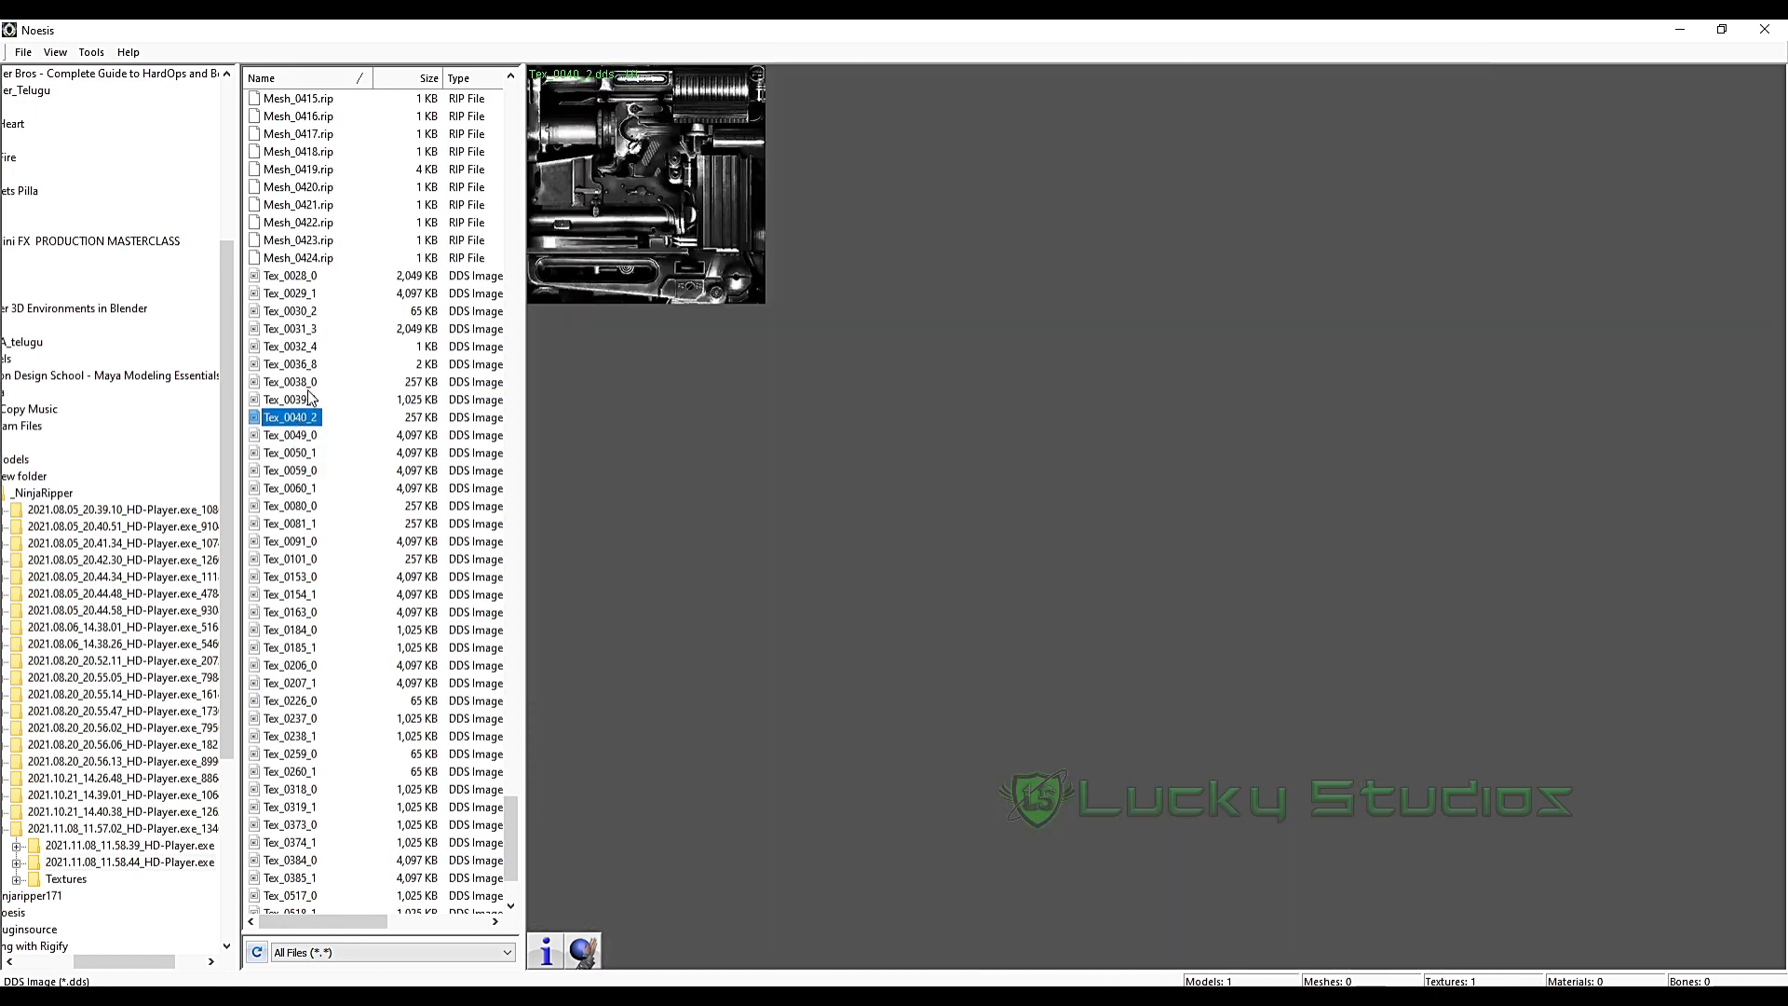
left_click(308, 389)
left_click(309, 412)
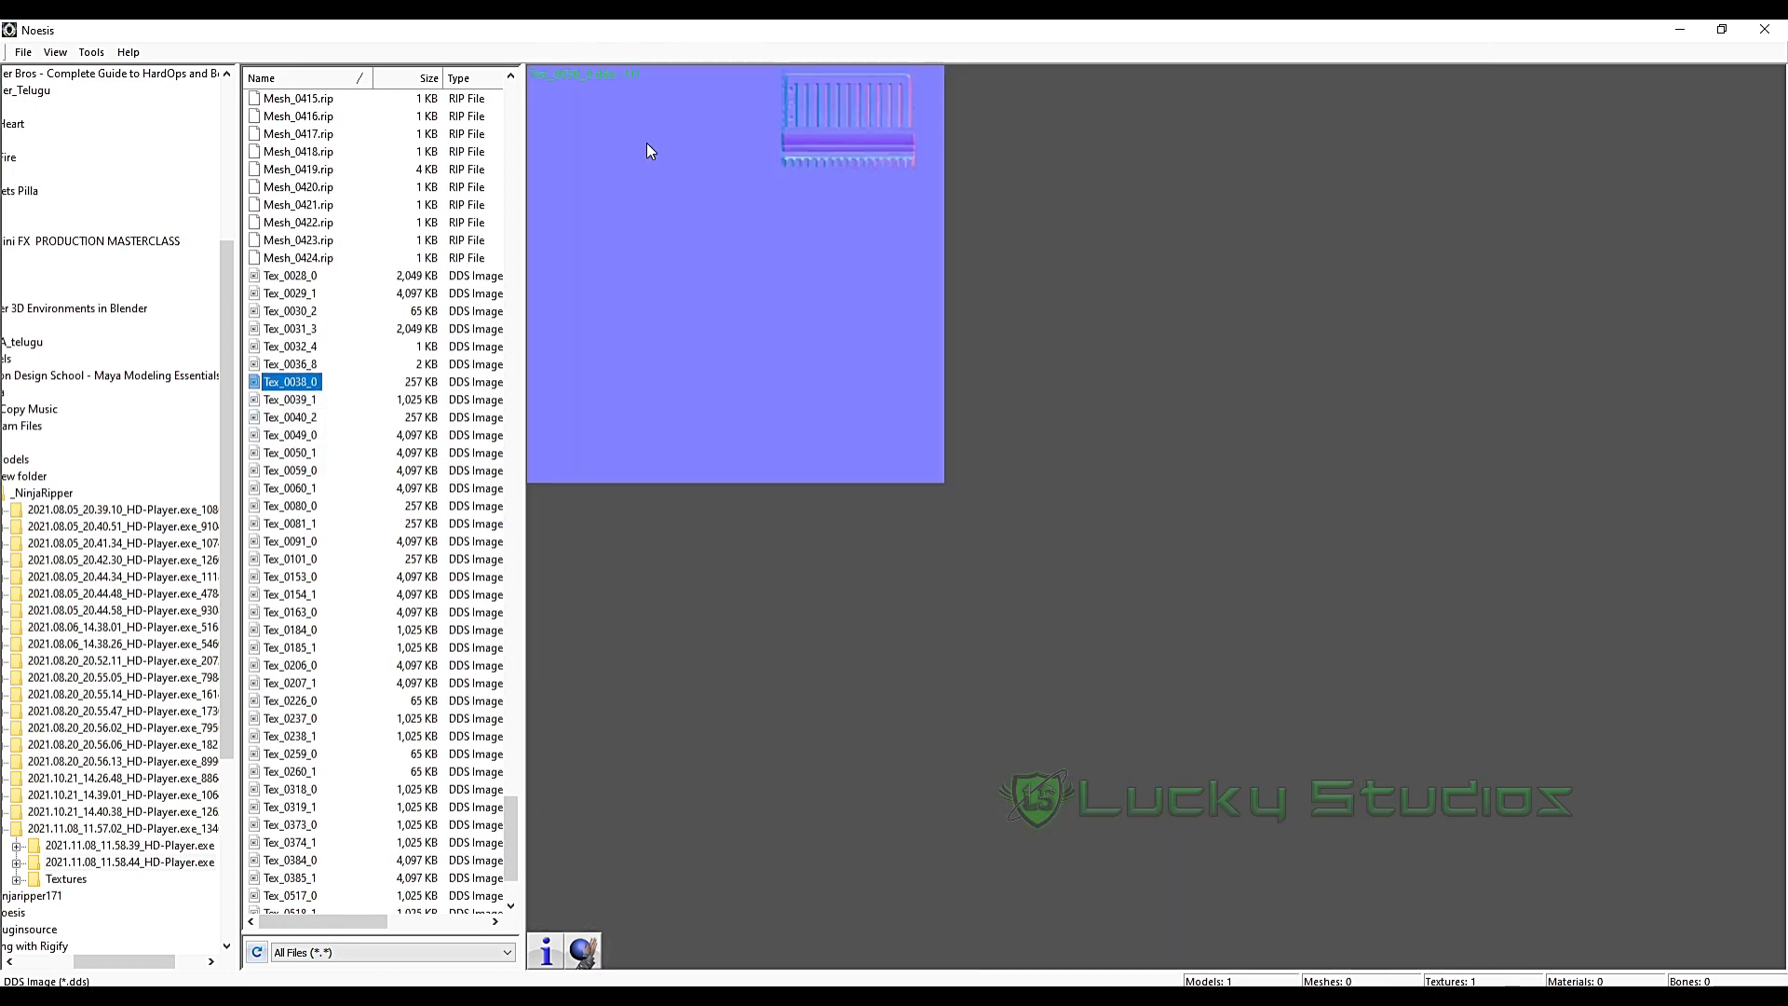
- Open the rifle's color texture Tex_0039_1 and set up its media export with .tga - TGA Image as the main output type
left_click(288, 401)
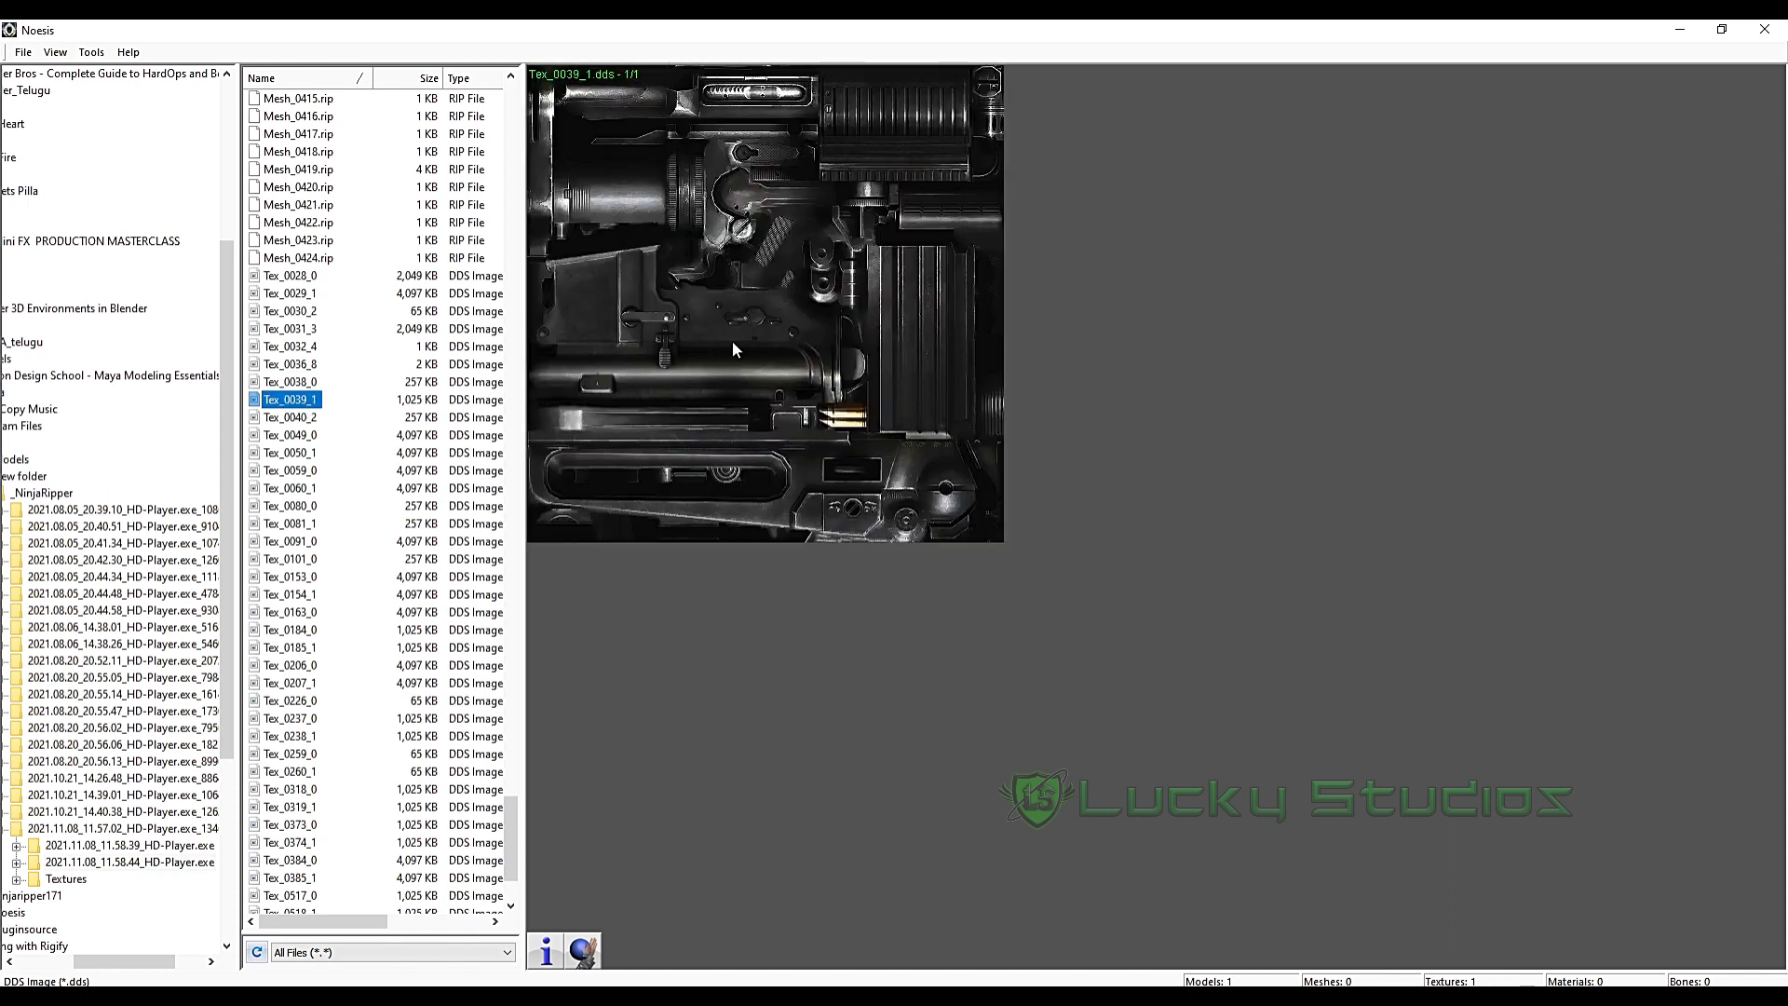
right_click(307, 408)
left_click(365, 438)
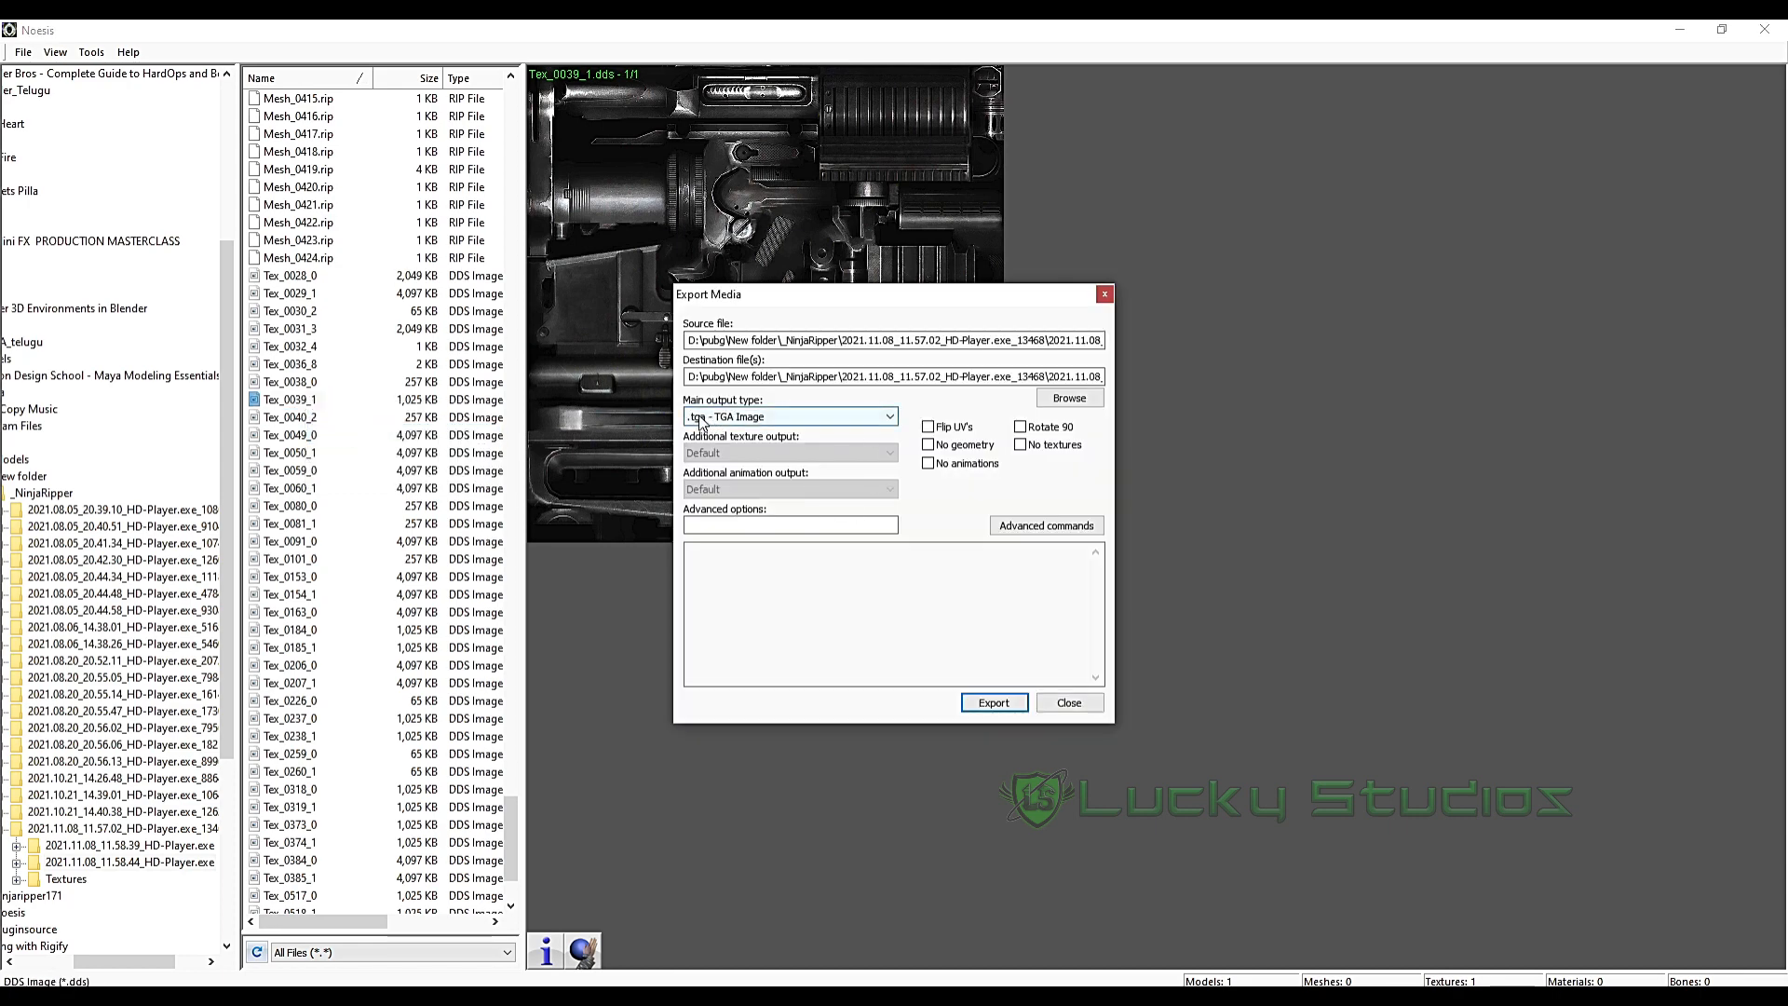
left_click(766, 422)
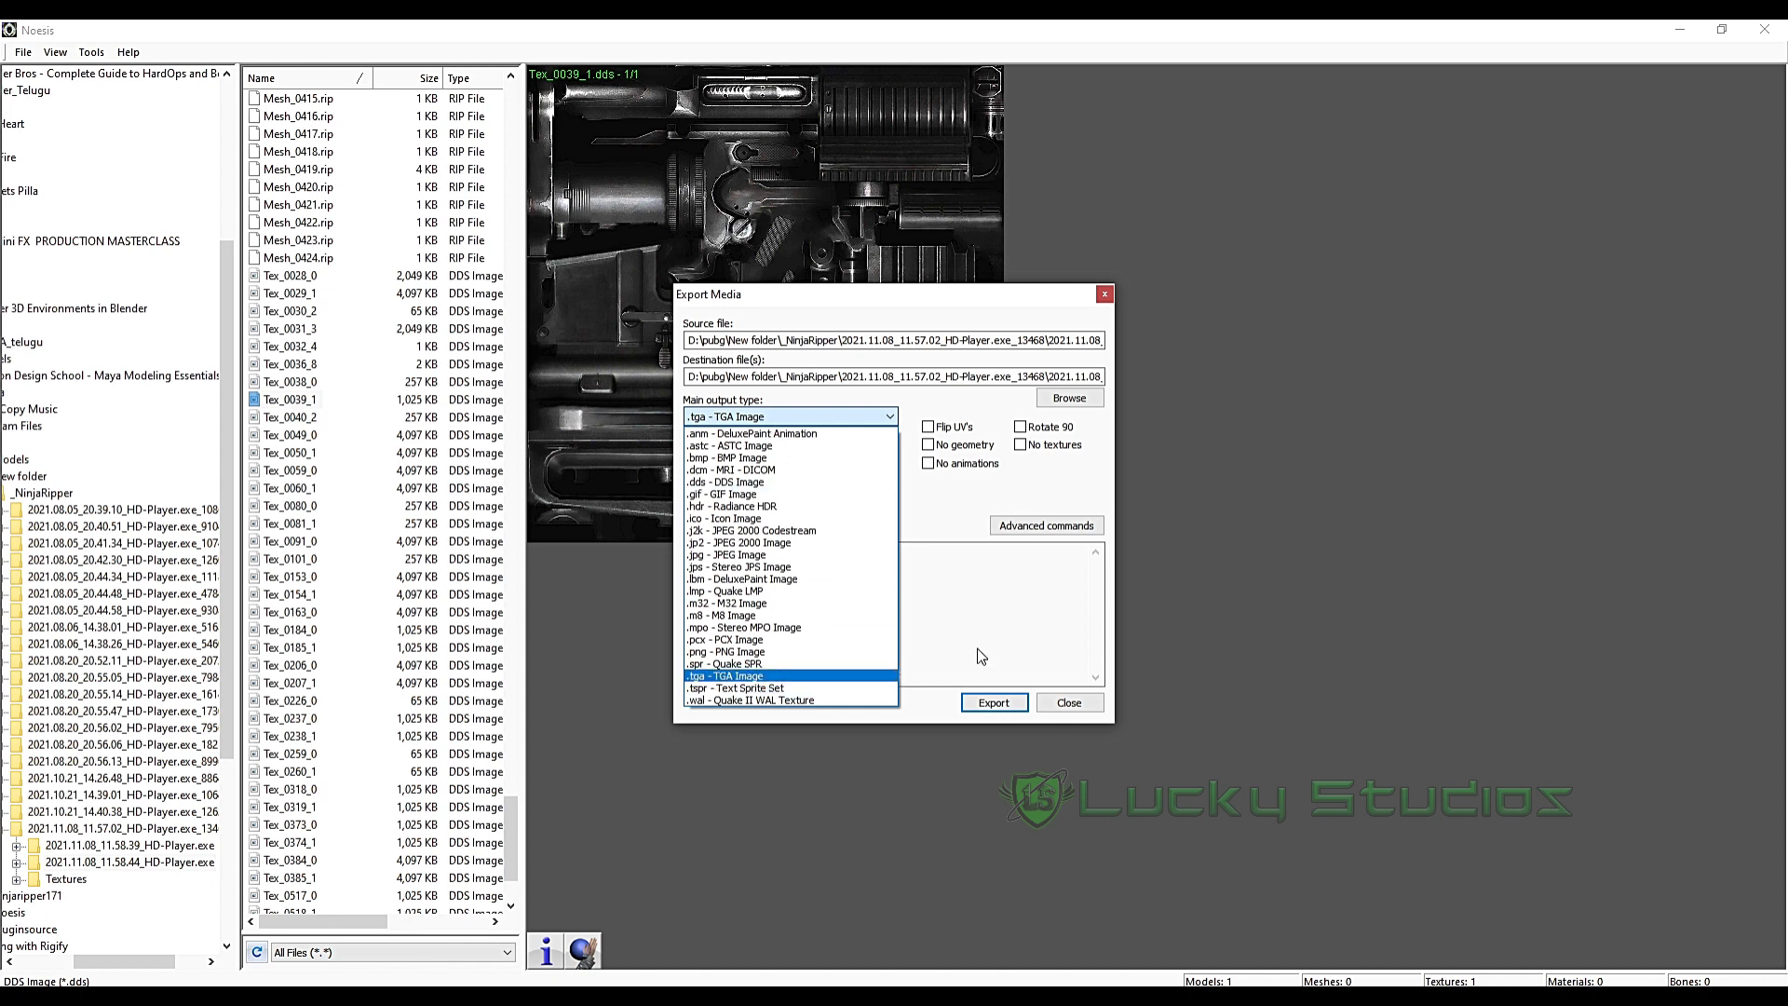
left_click(745, 675)
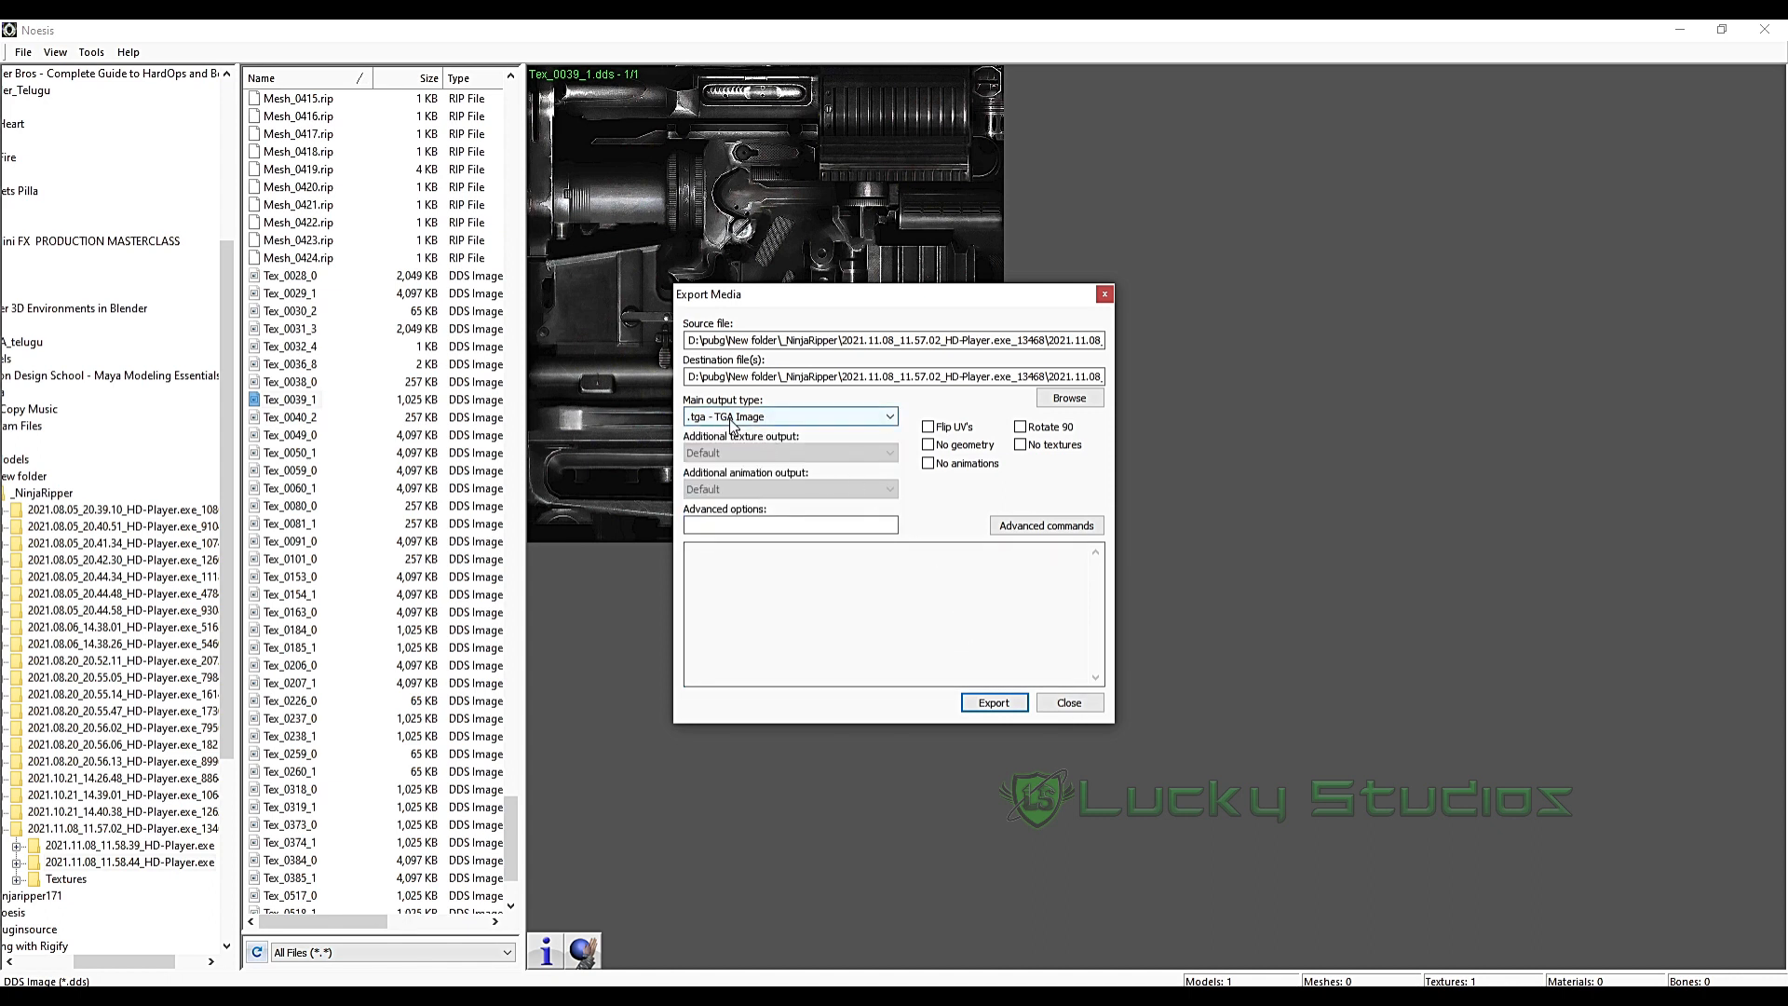
- Set the destination file to Text in the Gun folder, export the color texture, and dismiss the export dialog
left_click(1091, 398)
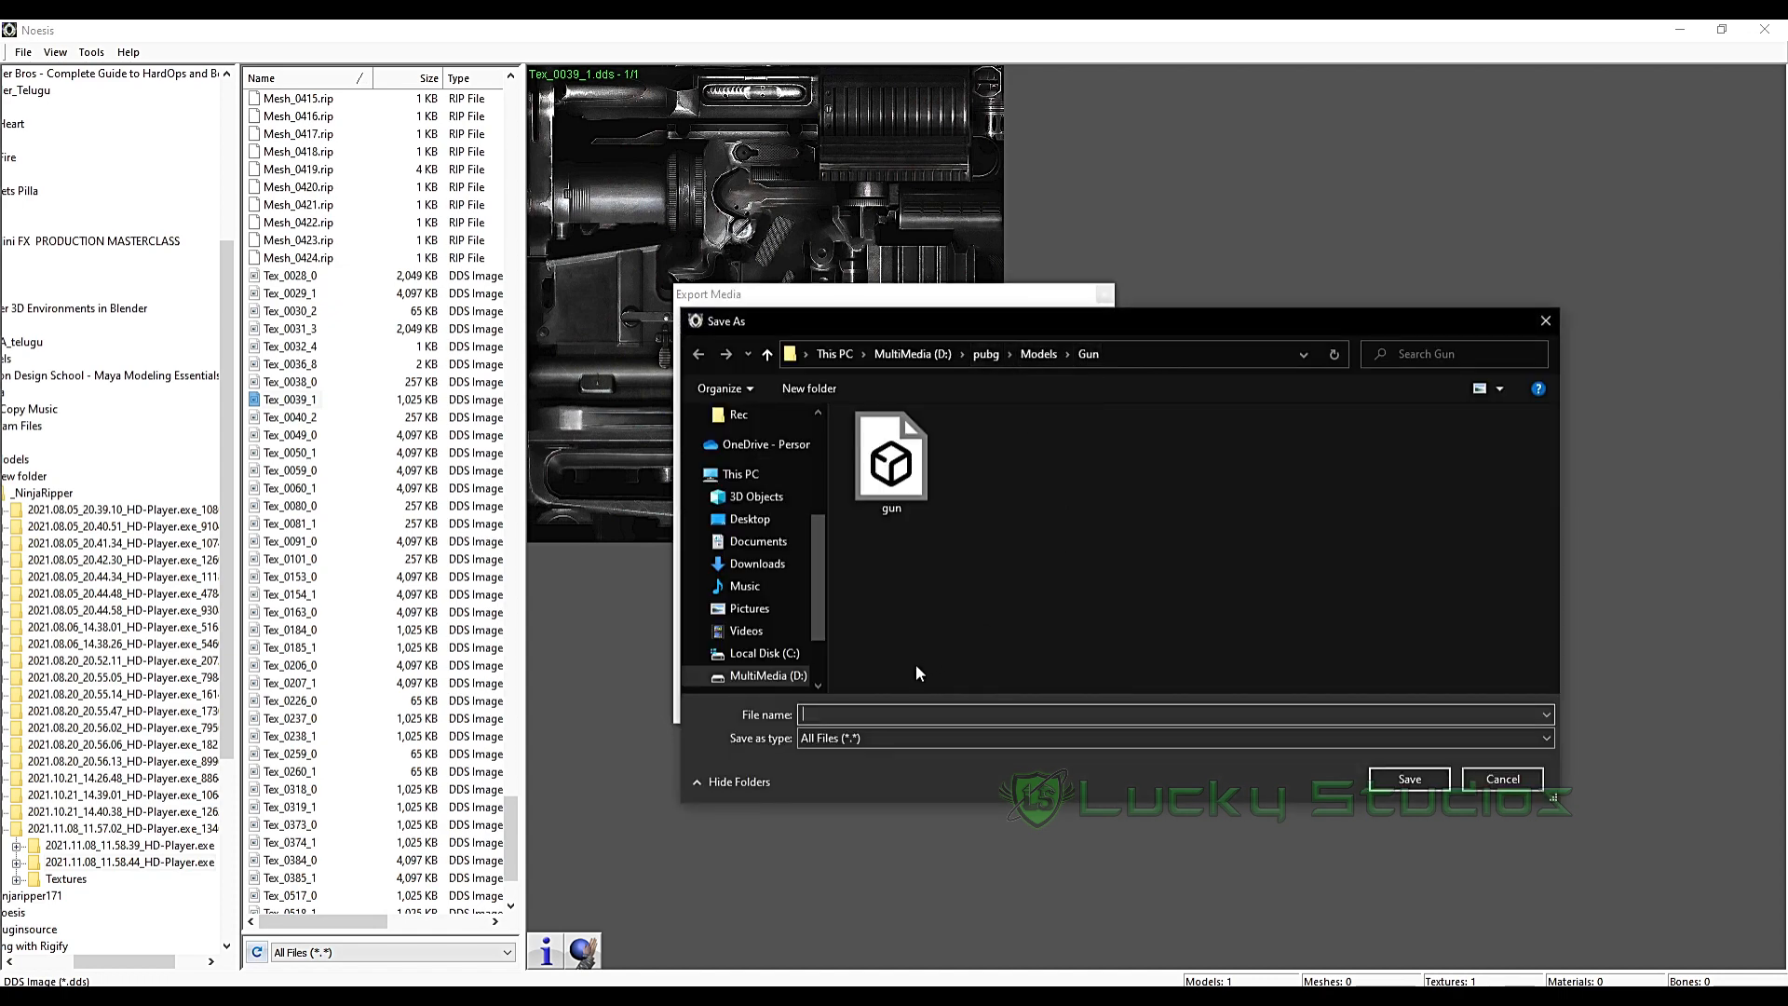
type("Text")
left_click(1420, 781)
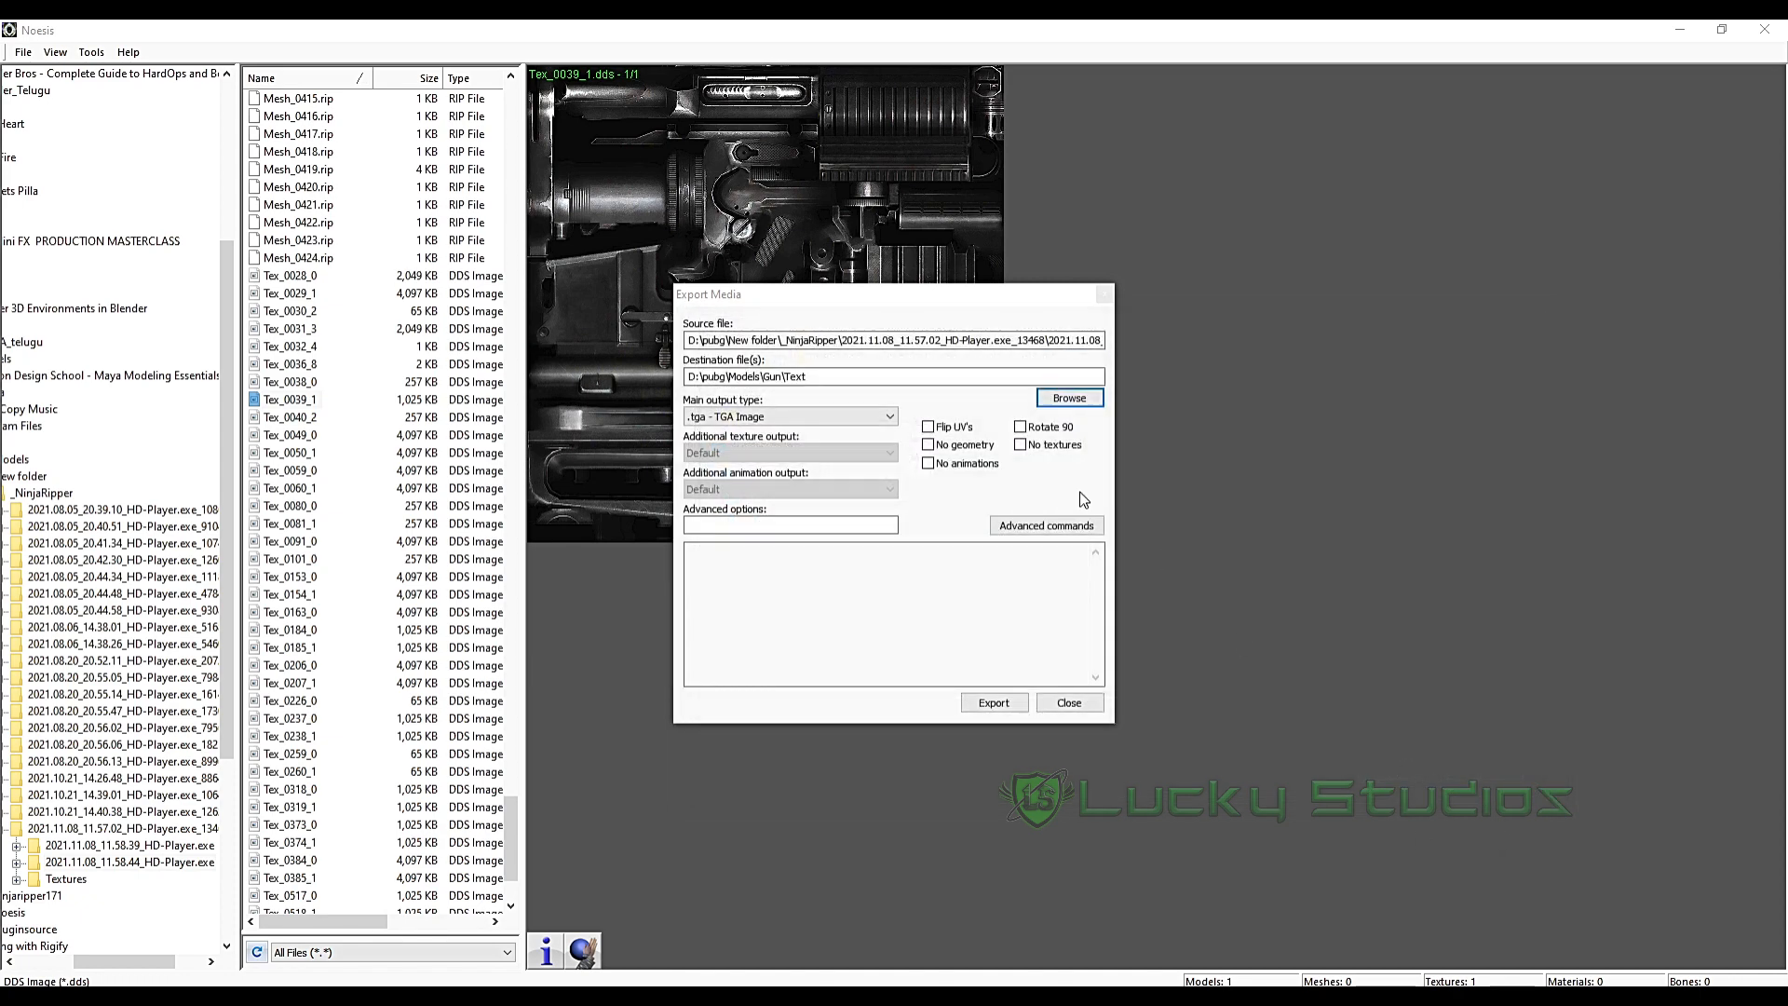
left_click(1008, 702)
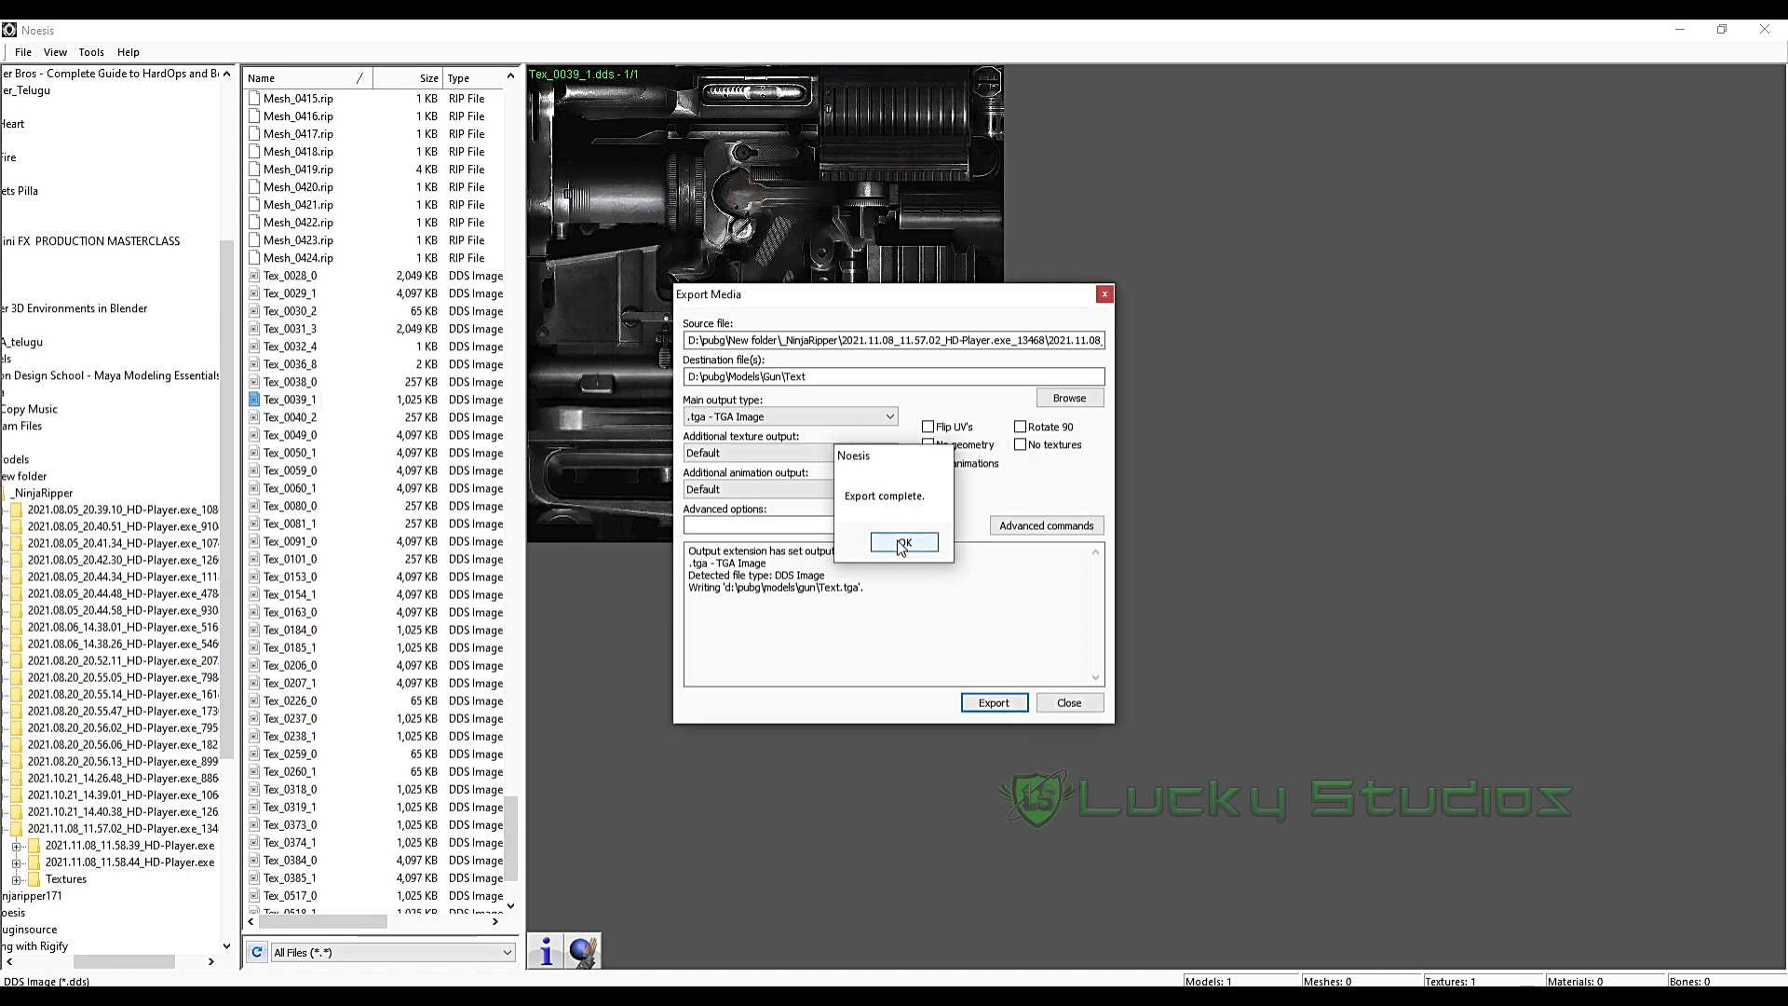
left_click(903, 540)
left_click(1067, 703)
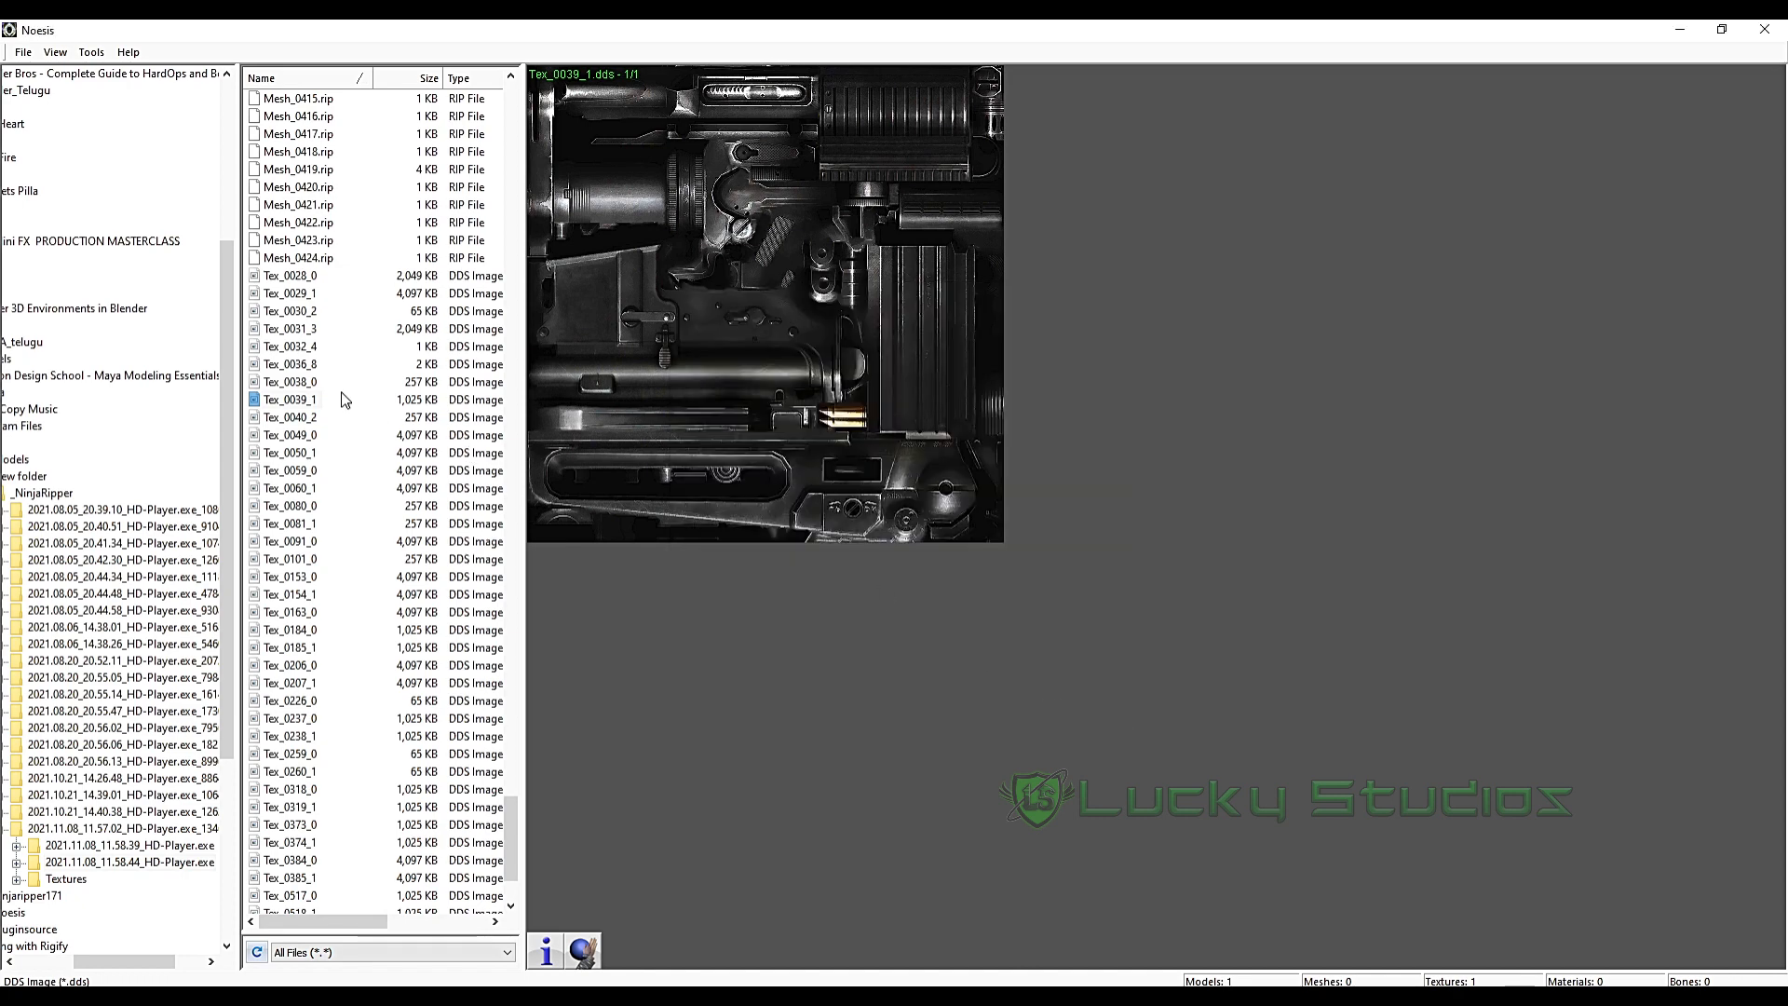
- Check the textures neighbouring Tex_0039_1 and open the media export for the blue normal map Tex_0038_0
left_click(301, 384)
left_click(288, 364)
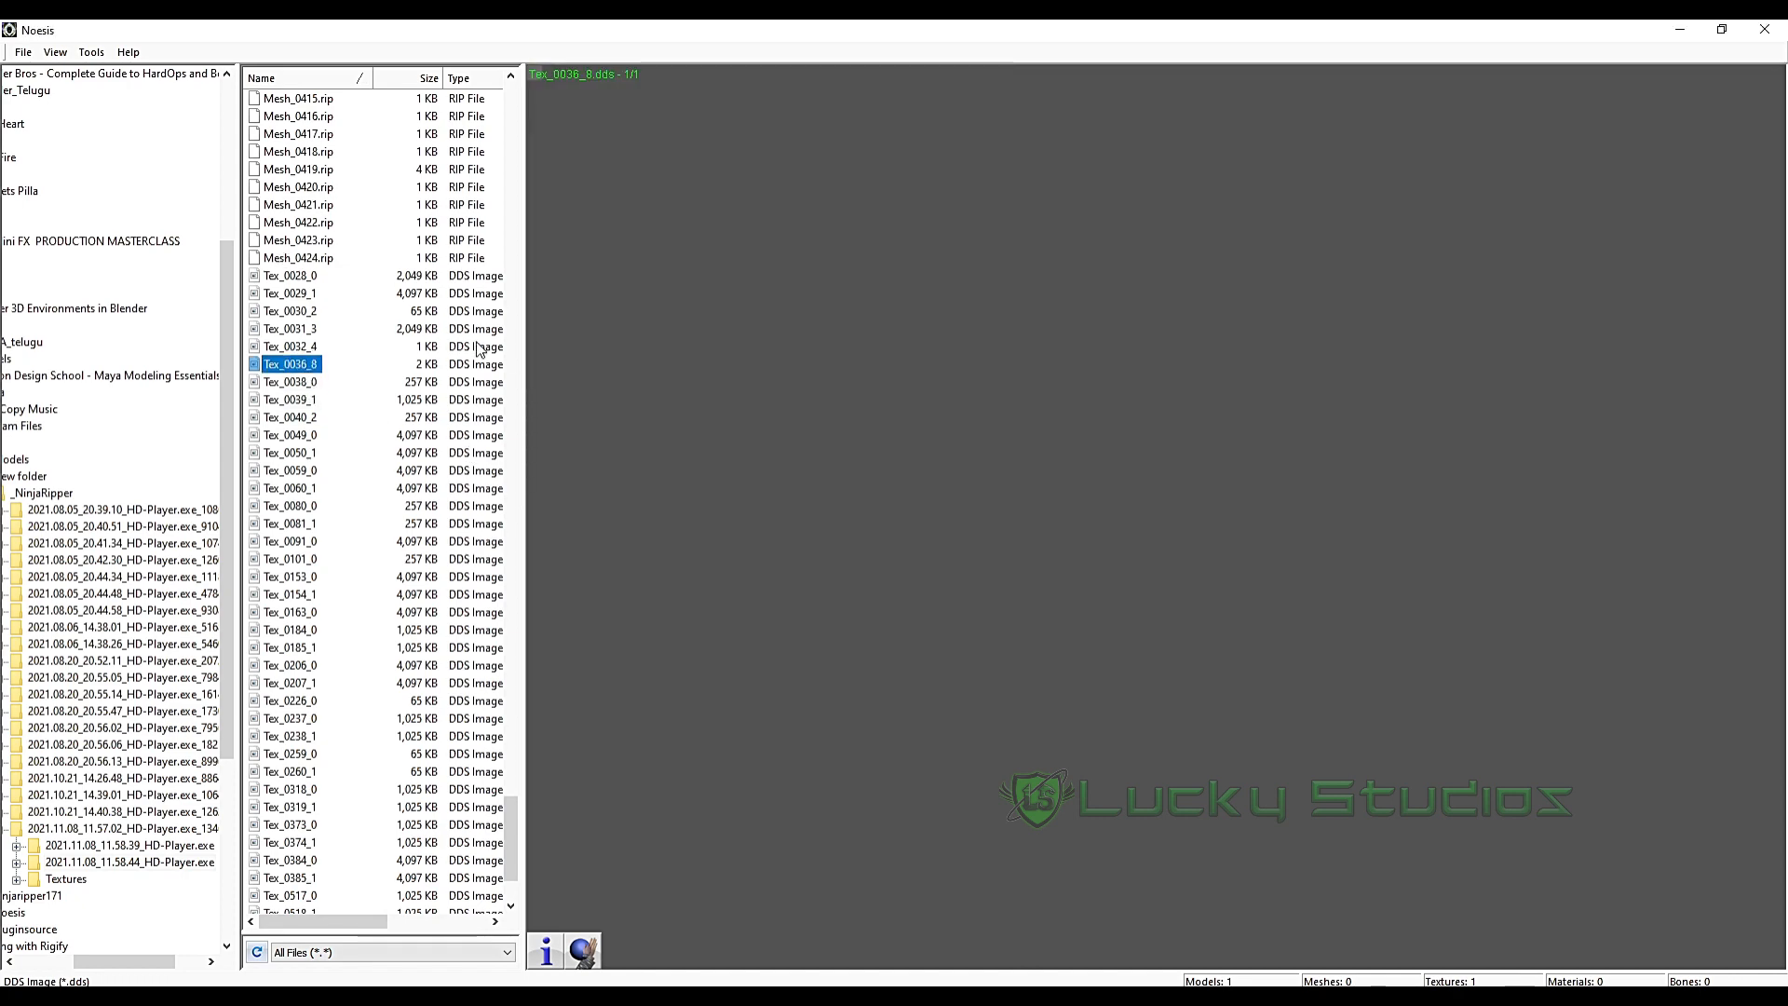
left_click(290, 382)
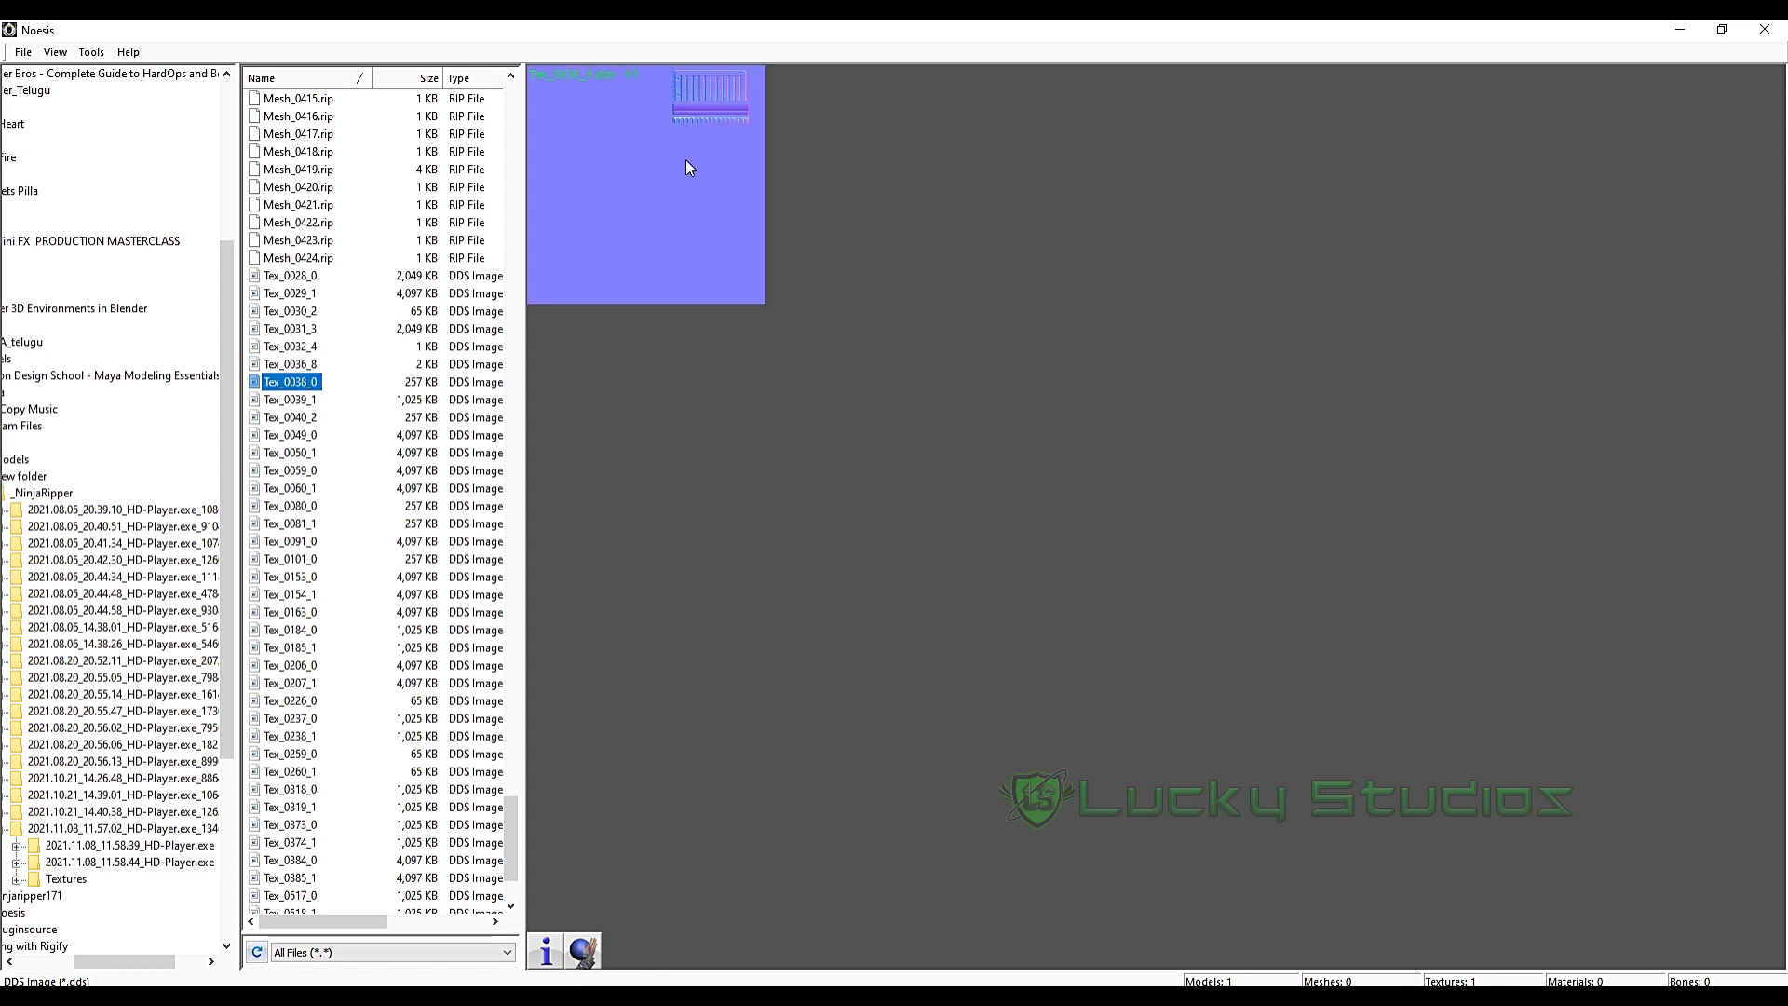
right_click(305, 387)
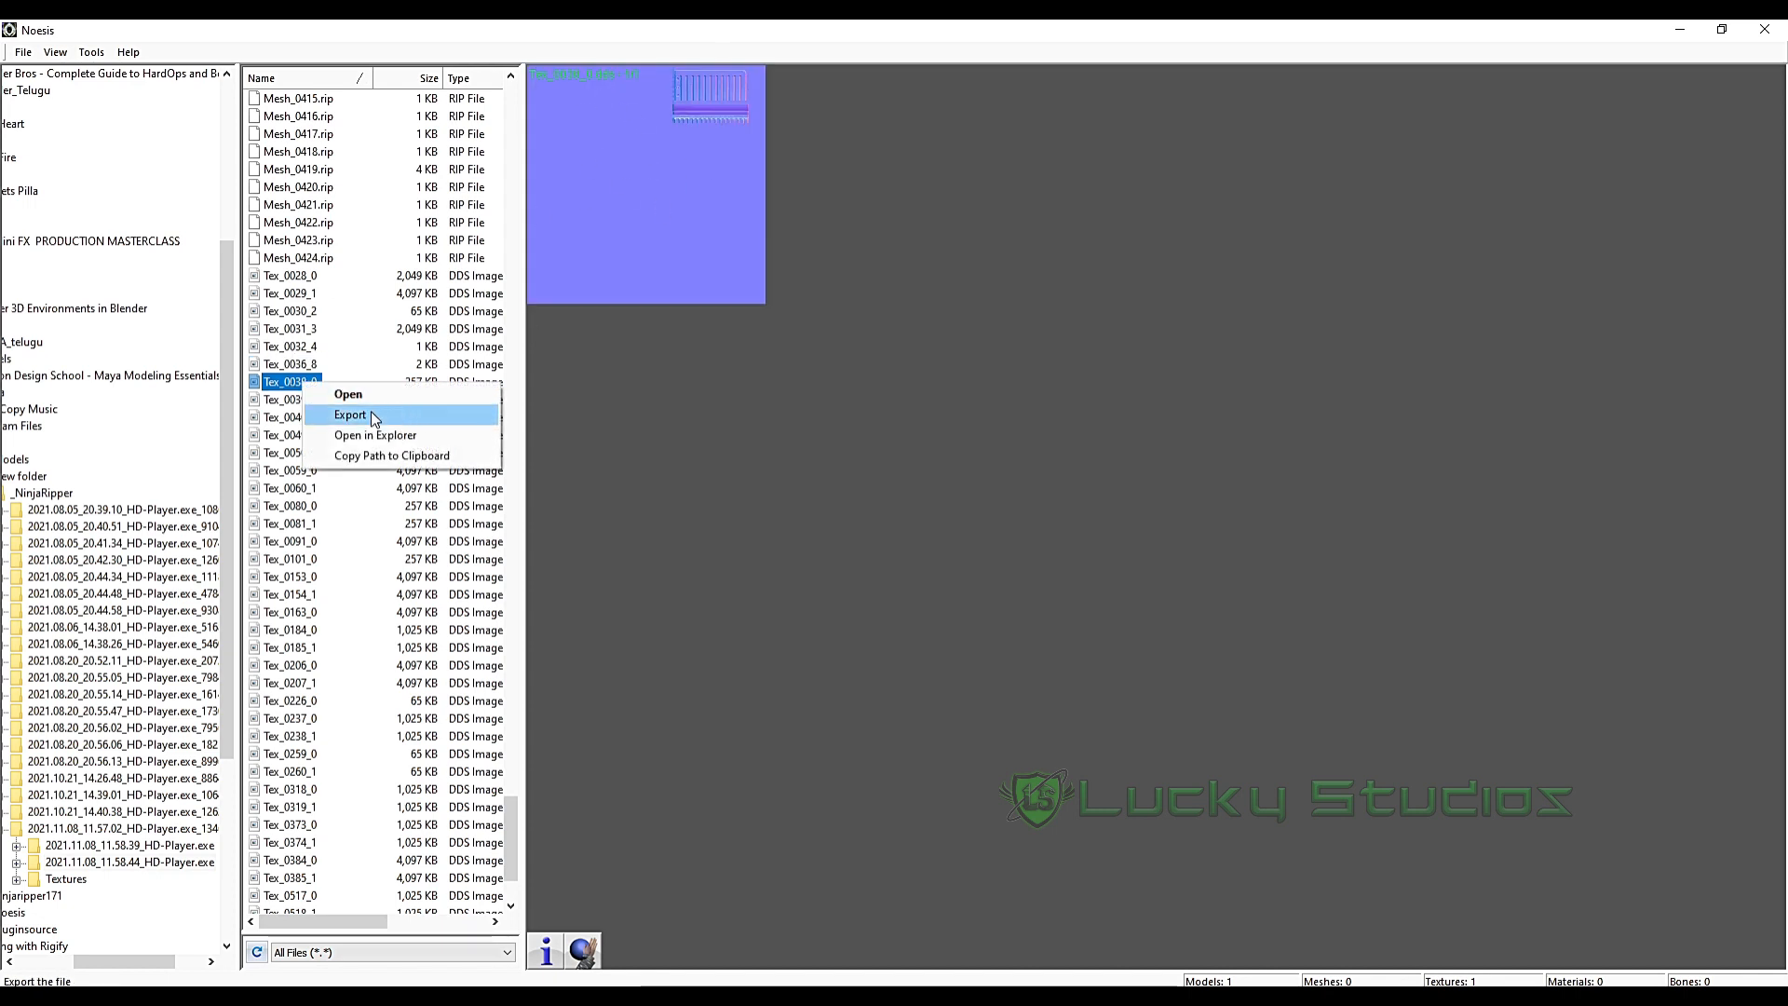
left_click(370, 415)
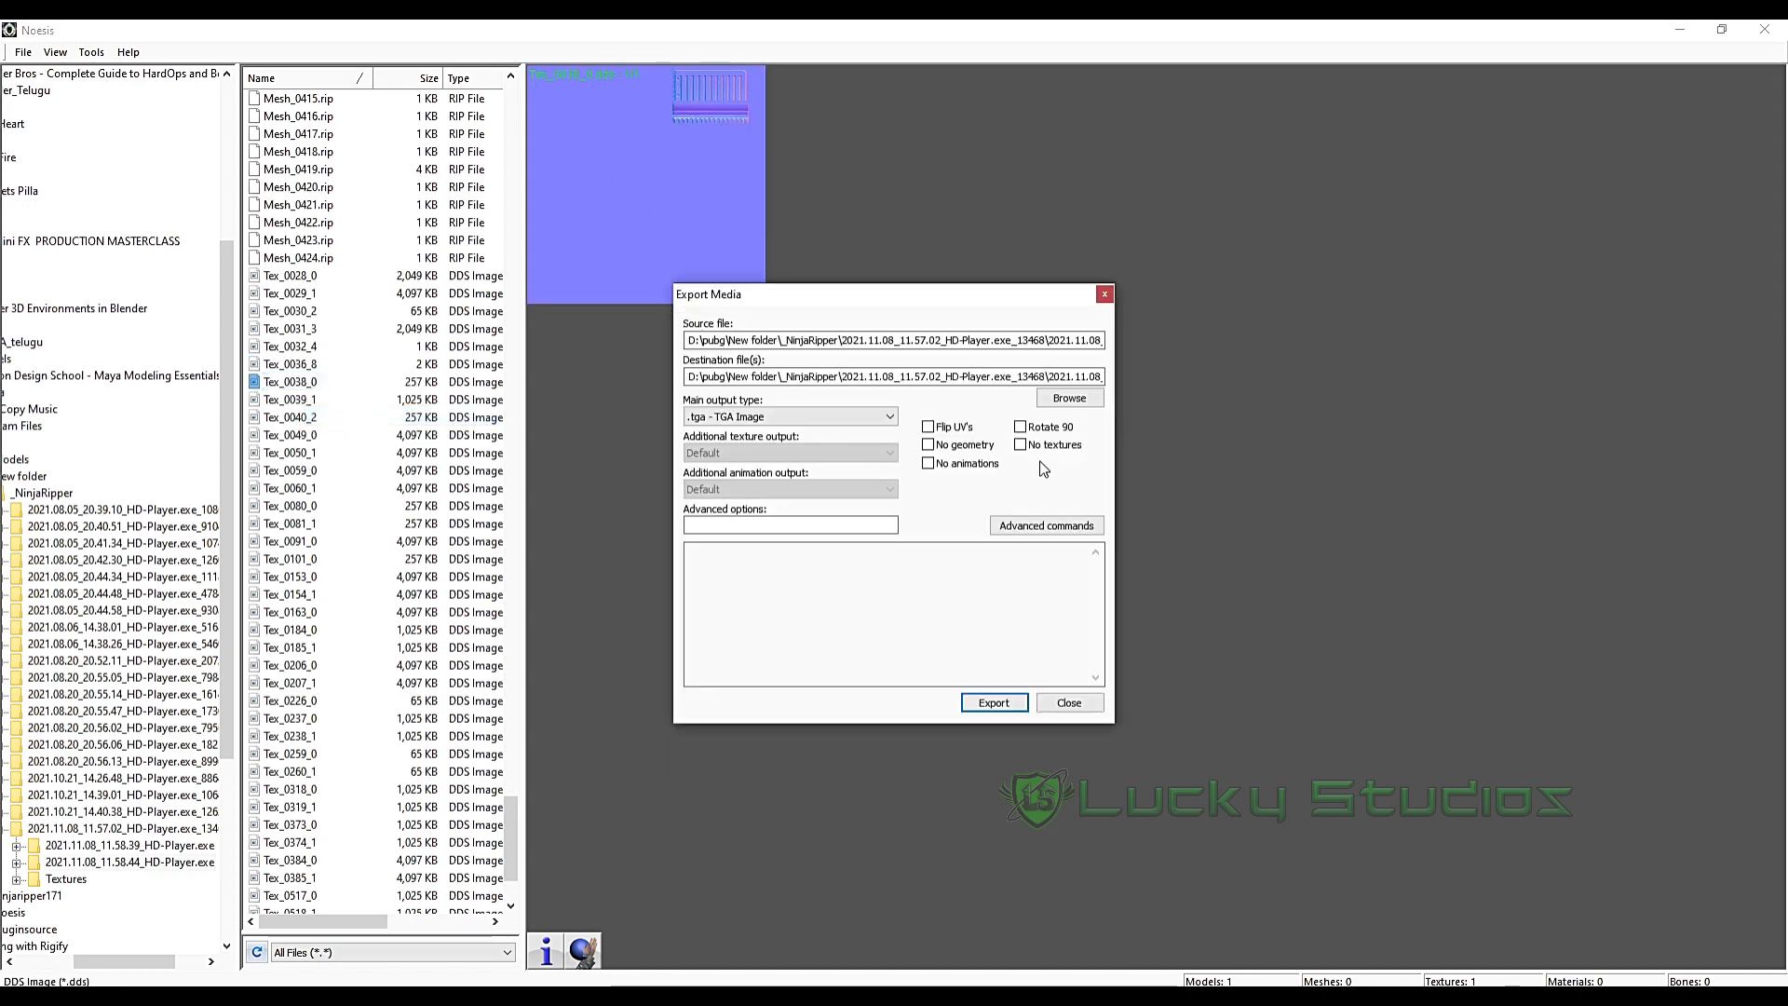
- Set the destination file to Text-normal in the Gun folder, export the normal map as TGA, and dismiss the export dialog
left_click(1060, 401)
left_click(990, 484)
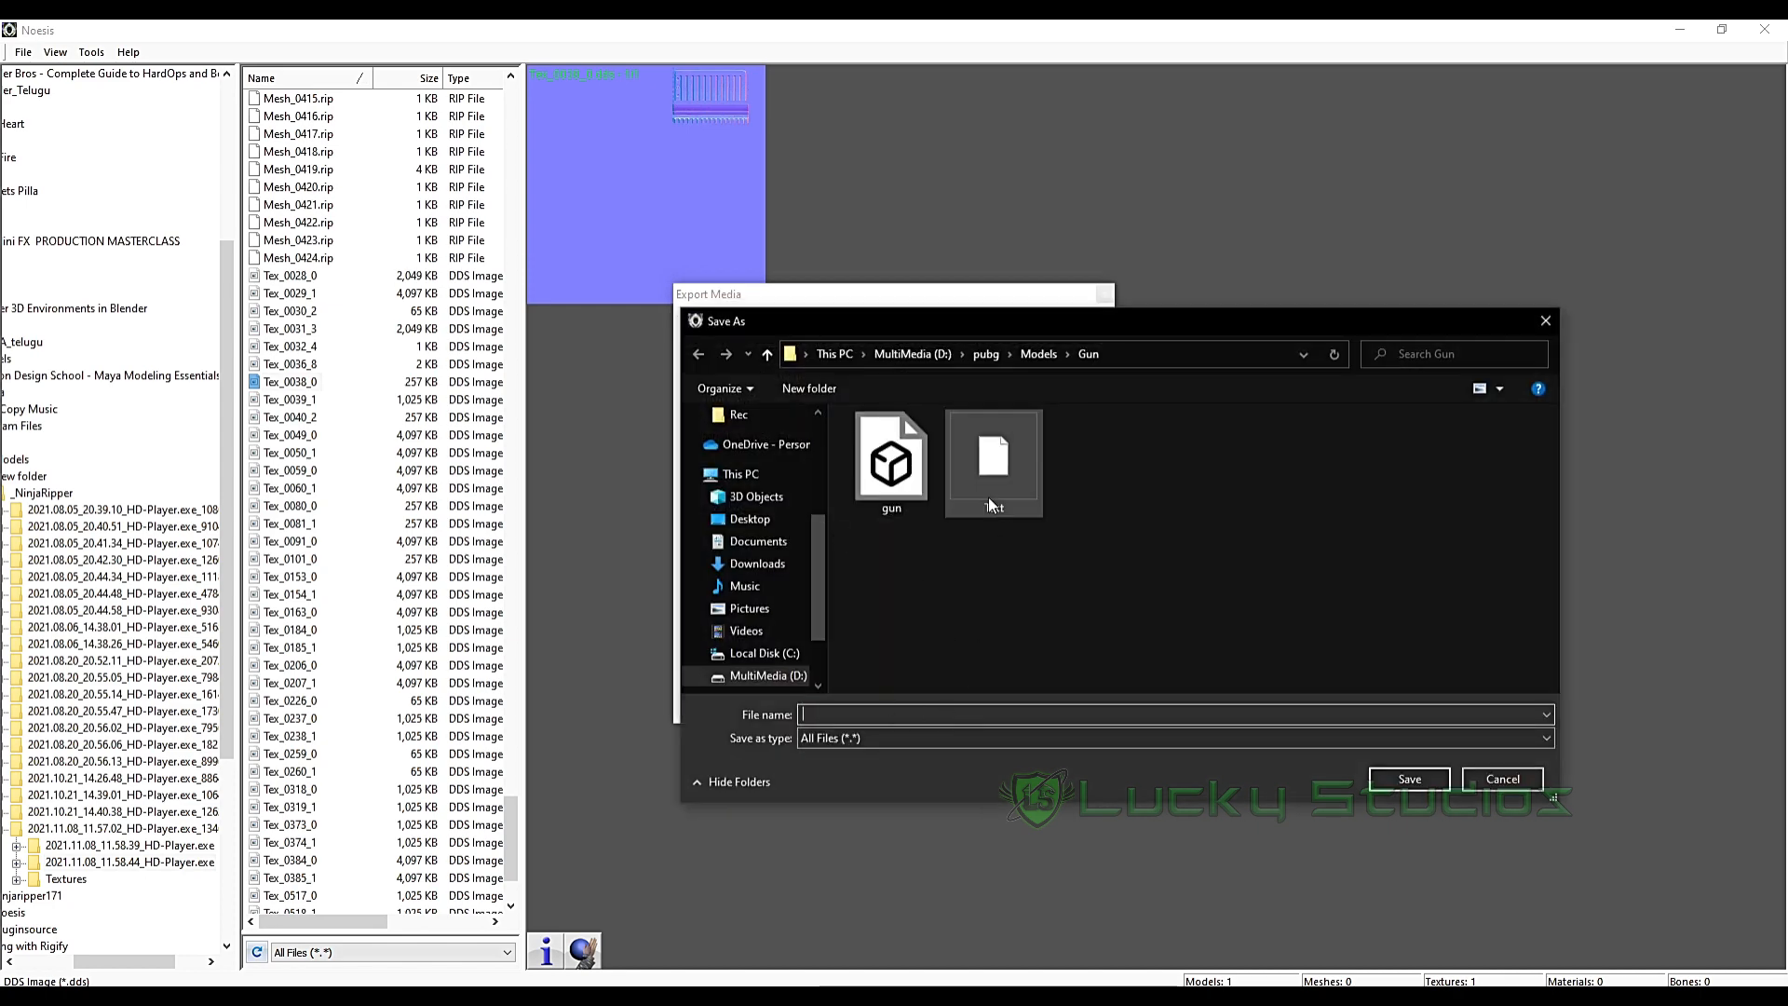
left_click(861, 716)
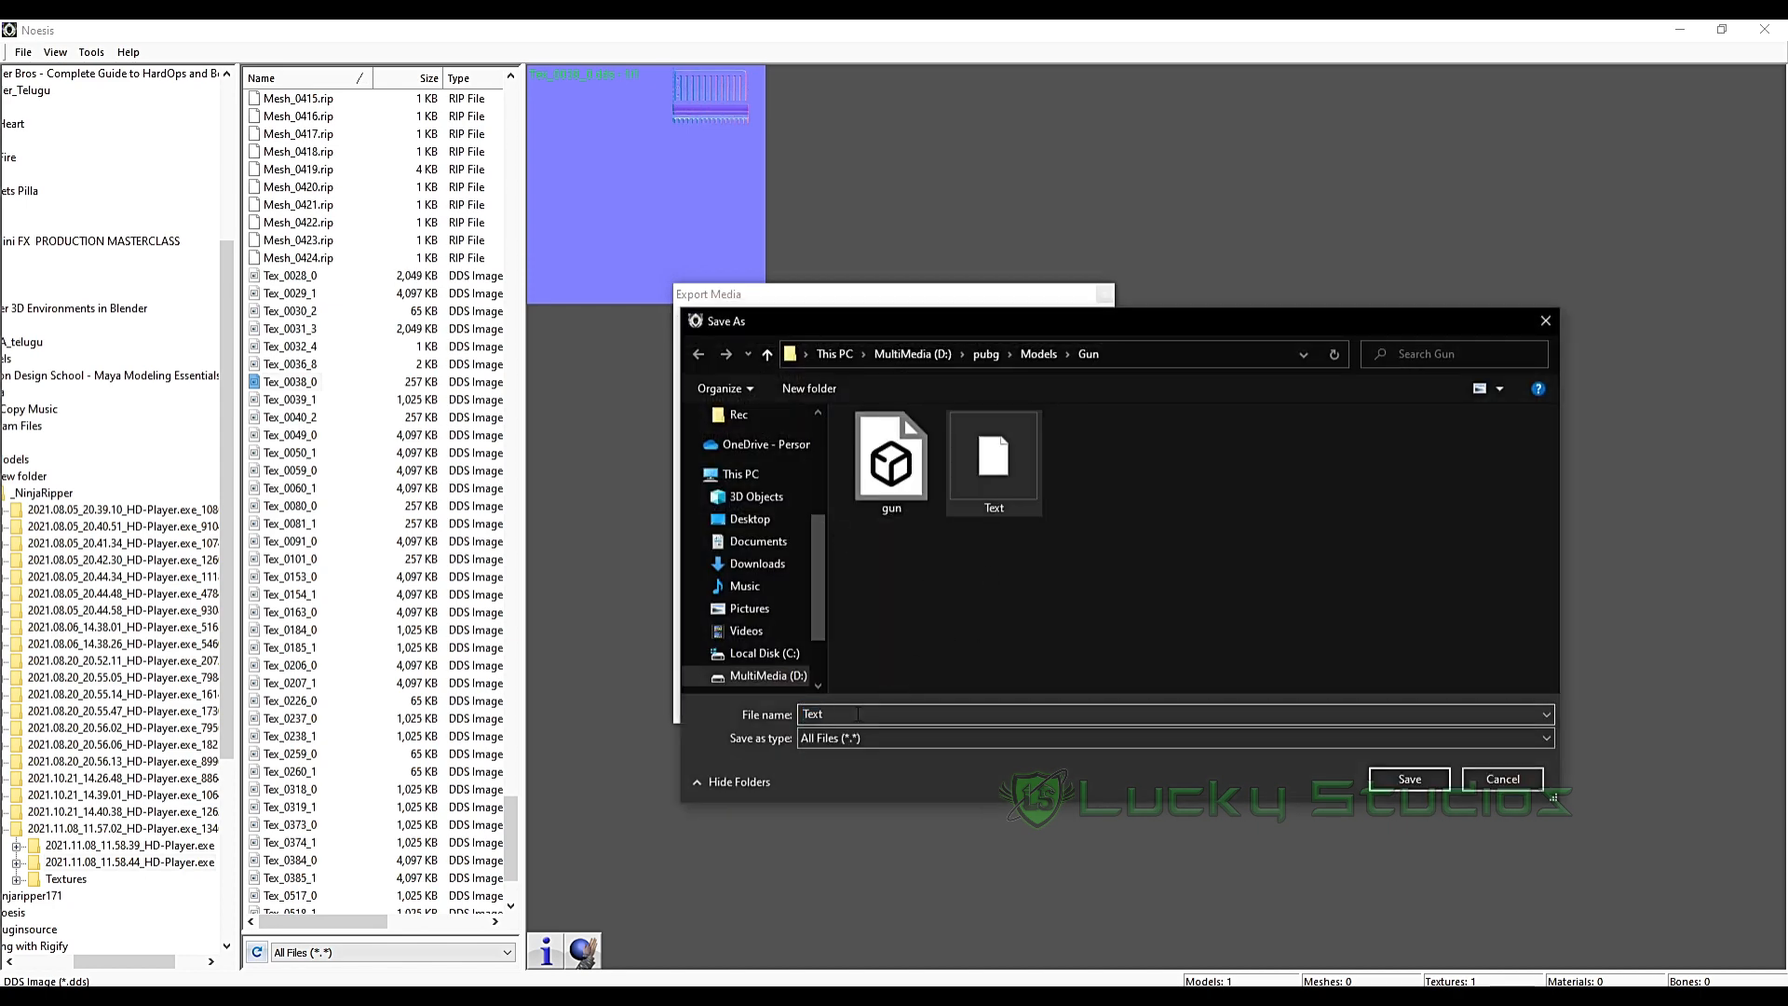
type("-nor")
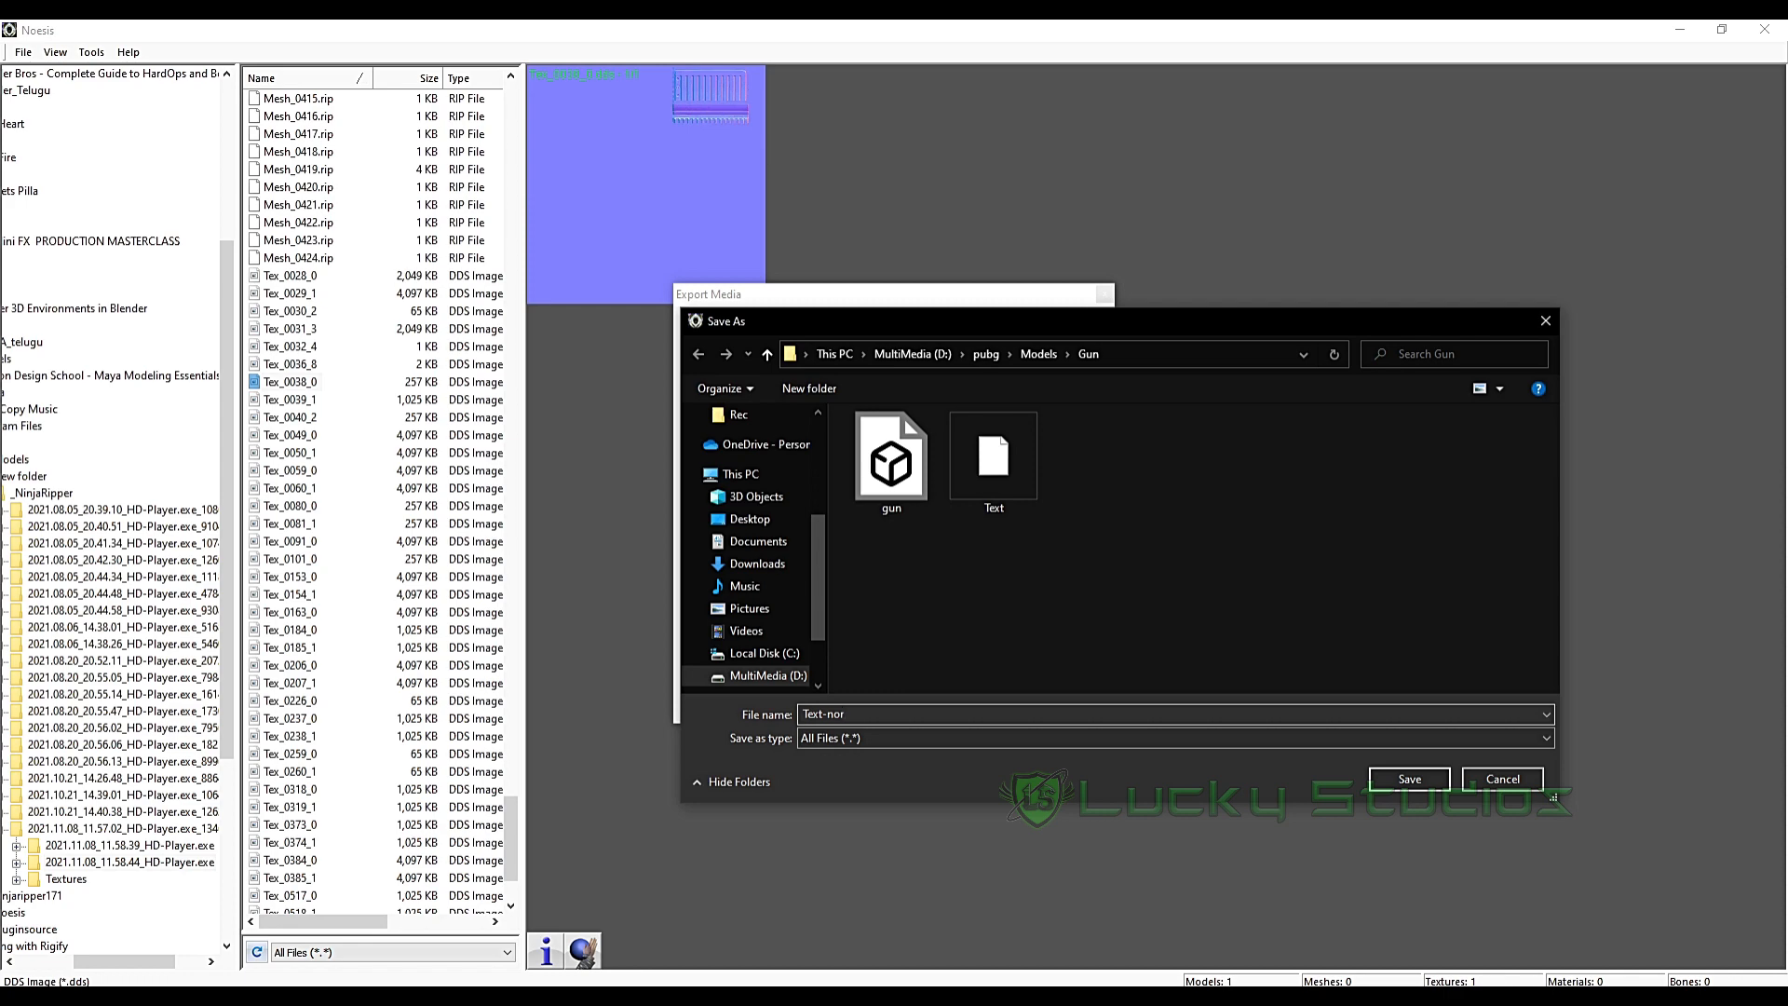
type("mal")
left_click(1410, 778)
left_click(987, 703)
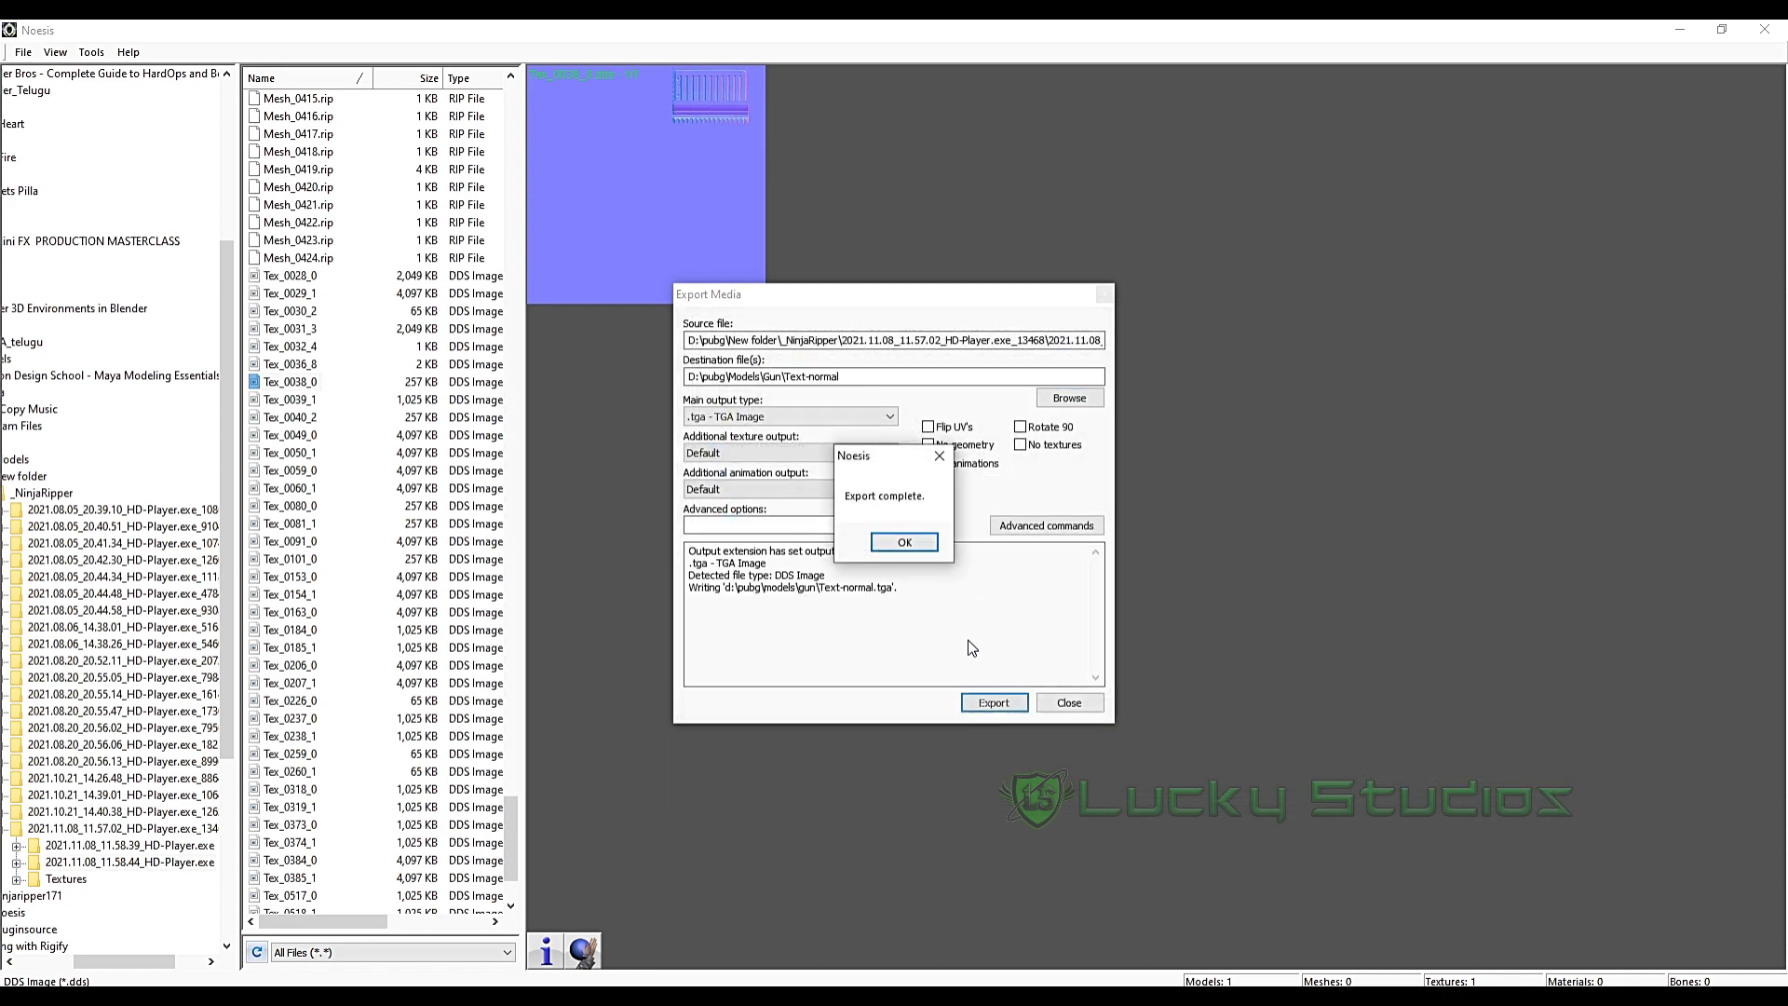
left_click(897, 549)
left_click(1052, 700)
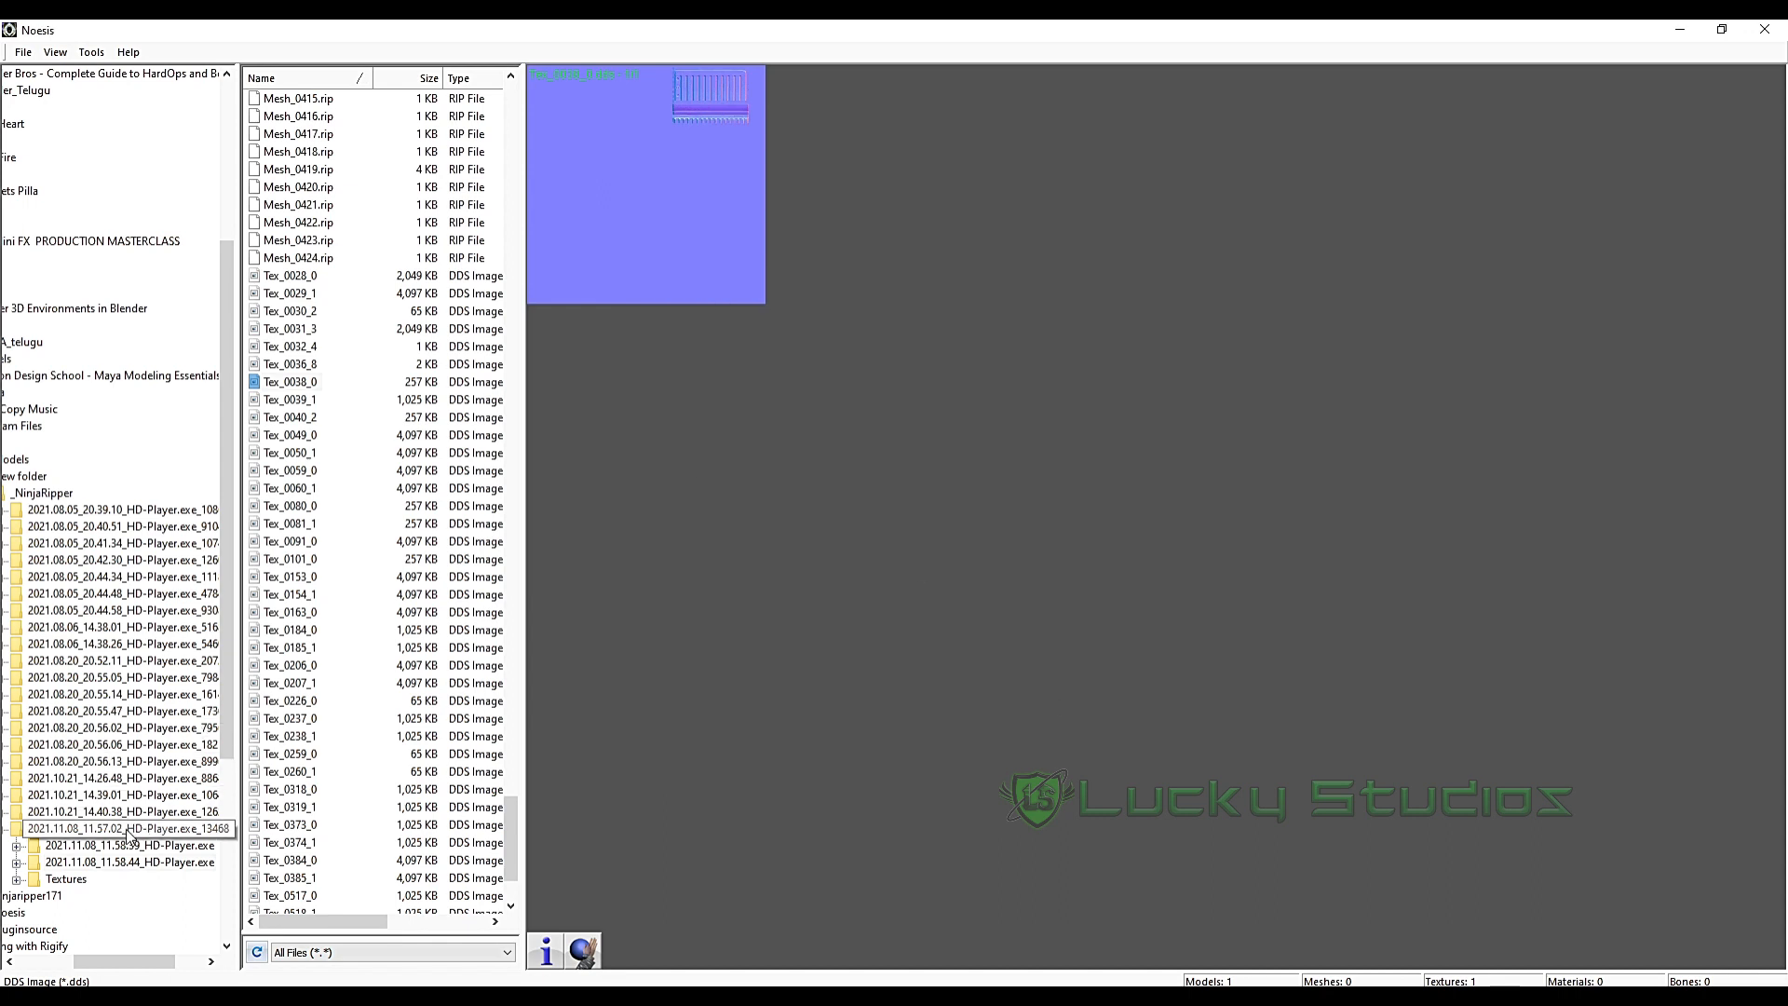
- In the folder tree, collapse the 2021.11.08_11.57.02 capture and expand the 2021.08.06_14.38.26 capture
left_click_drag(89, 961, 59, 961)
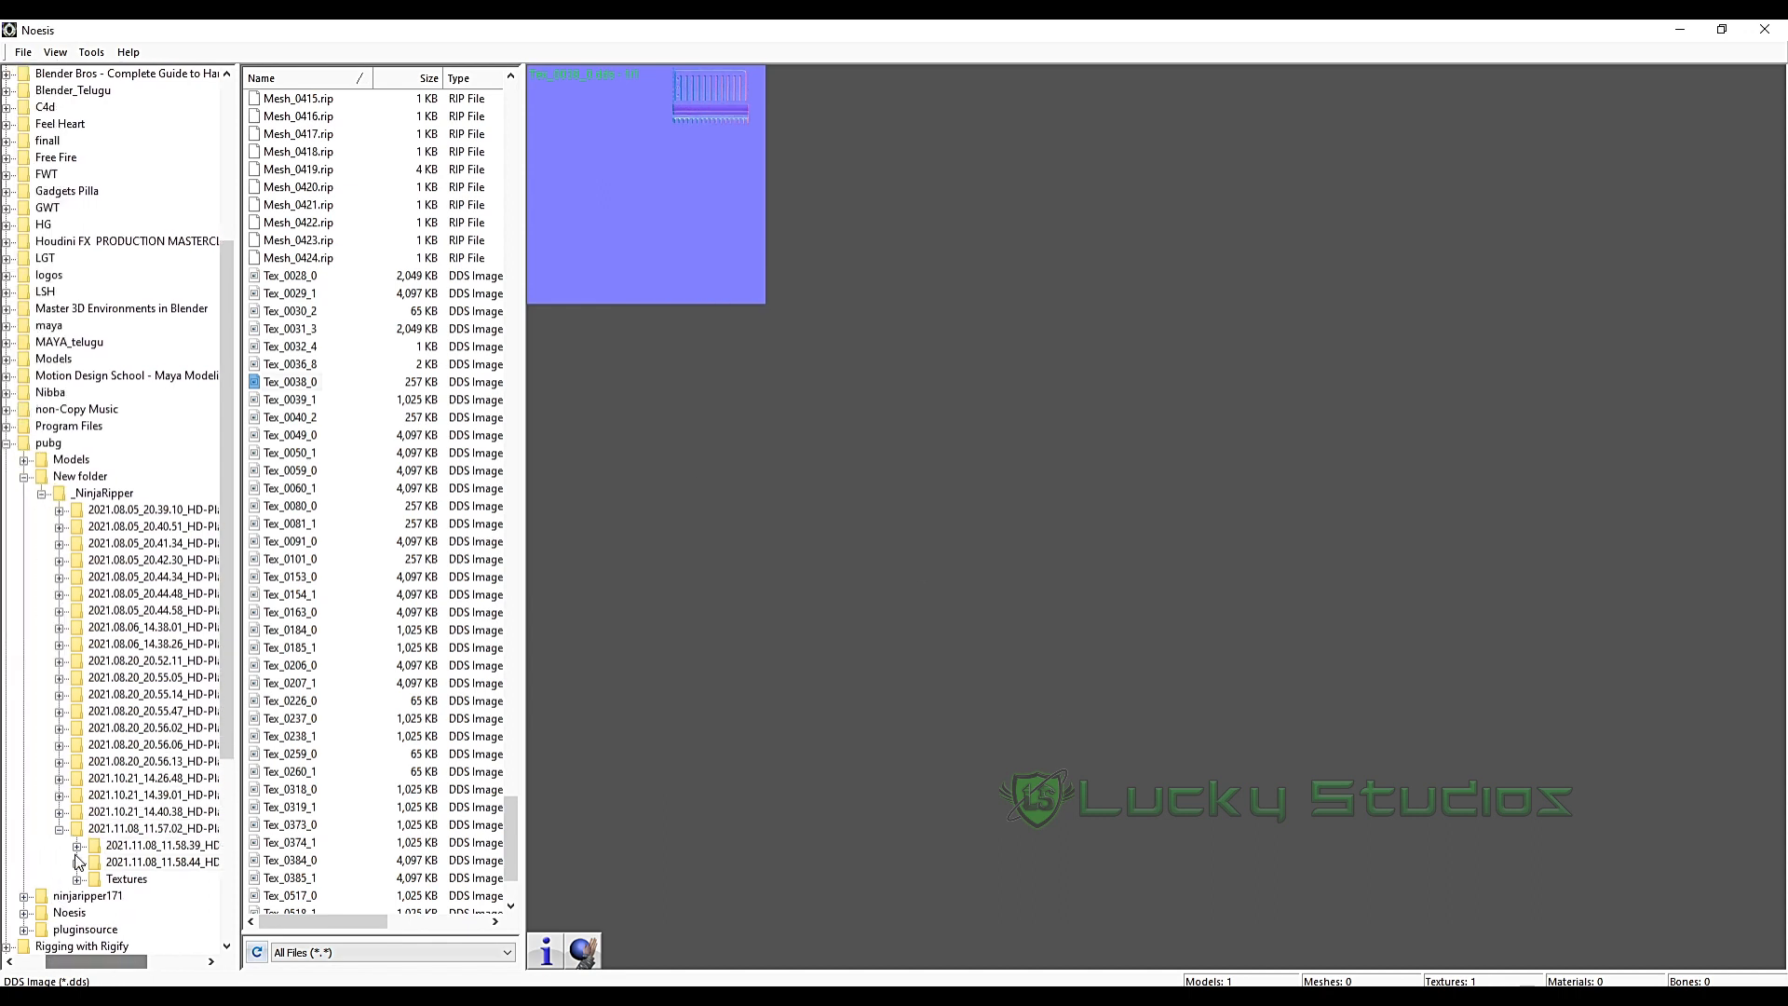
left_click(59, 825)
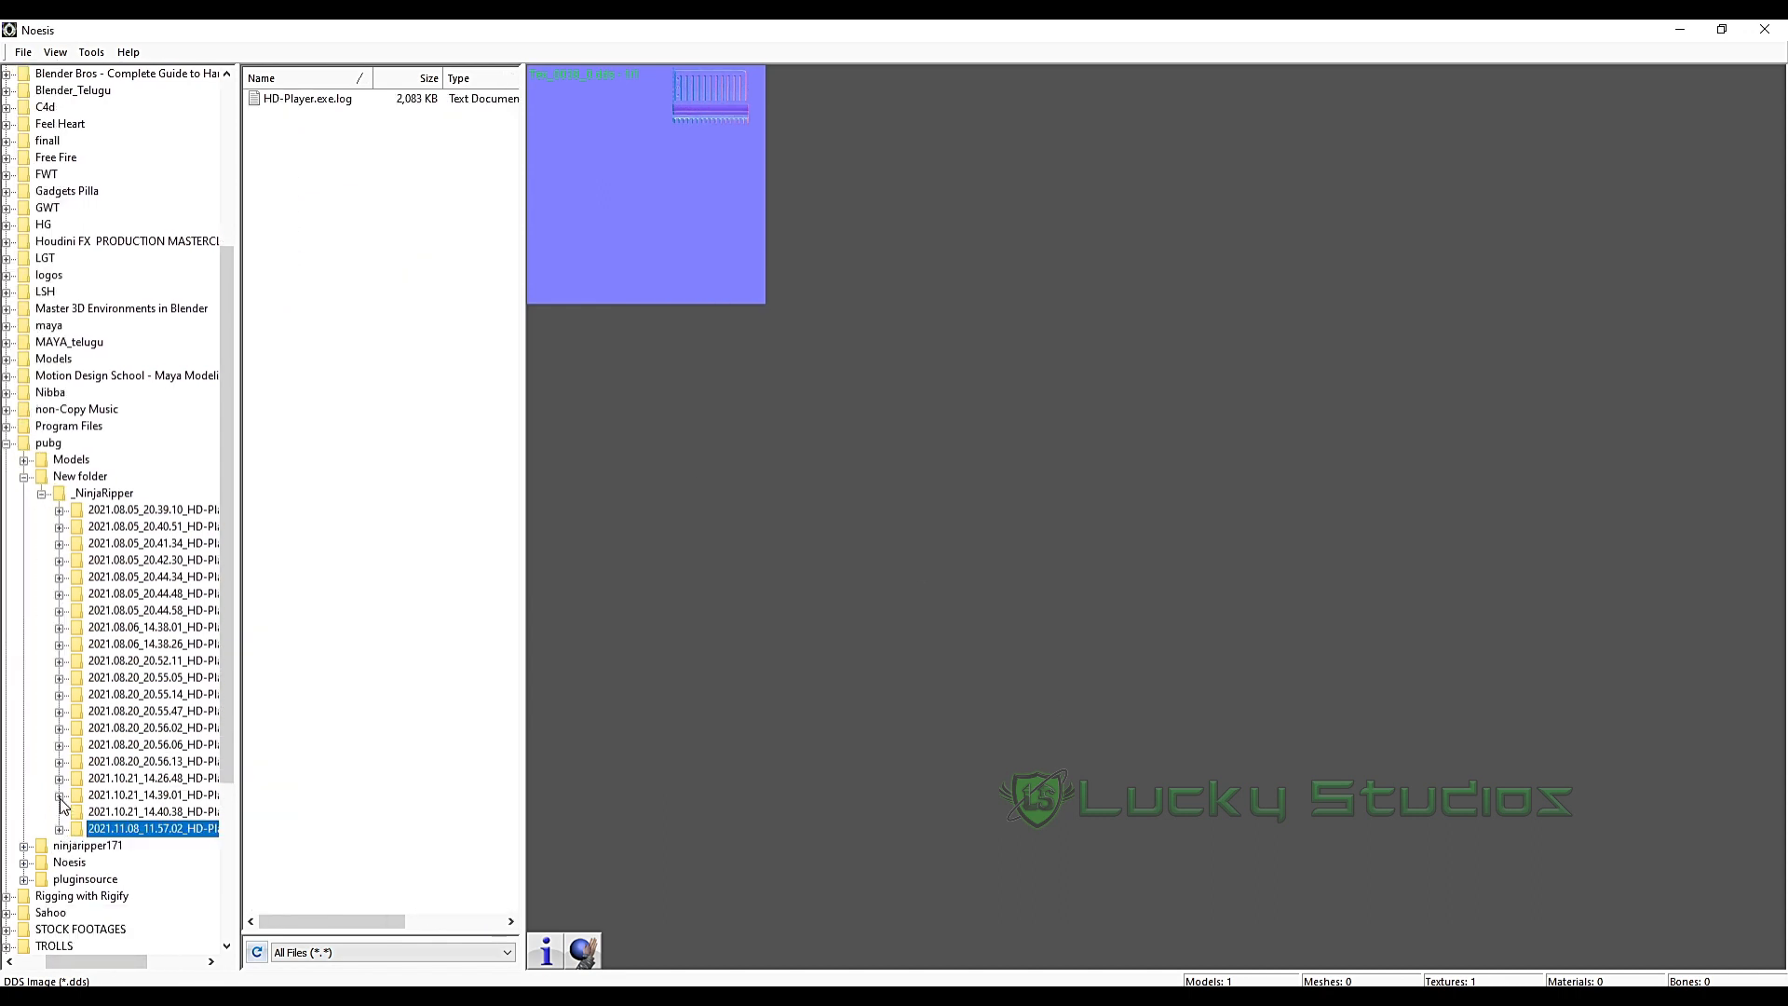
left_click(58, 795)
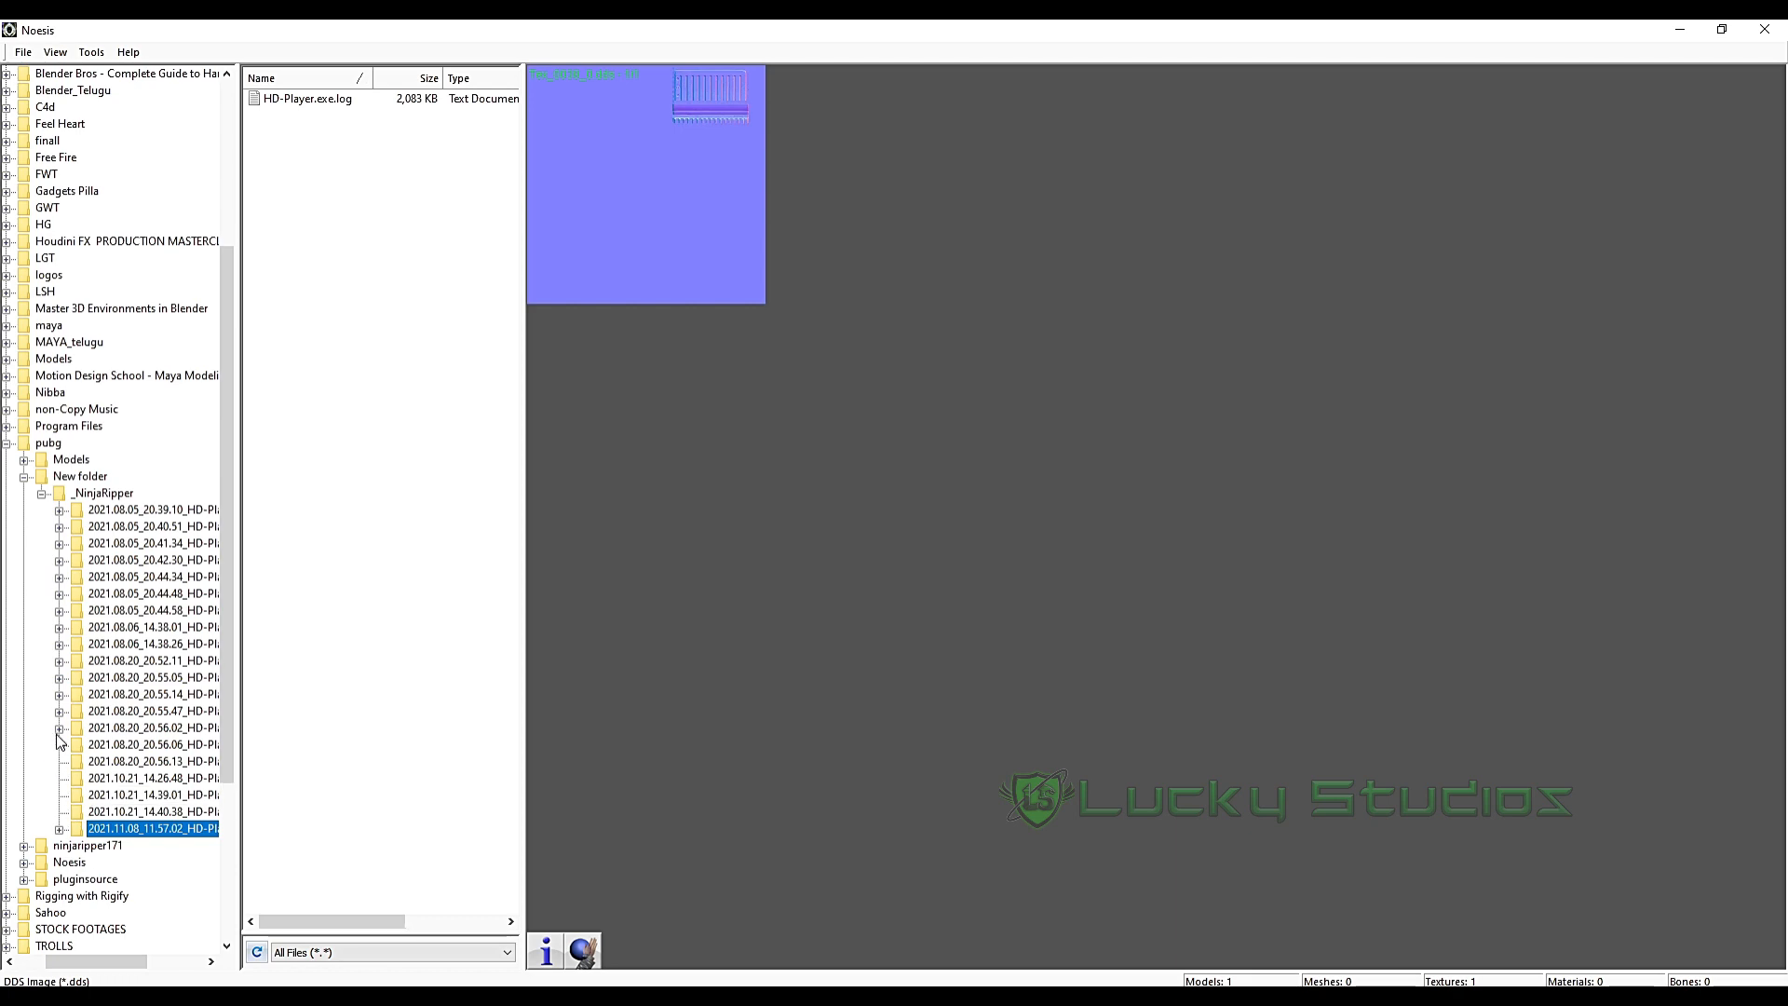
left_click(59, 644)
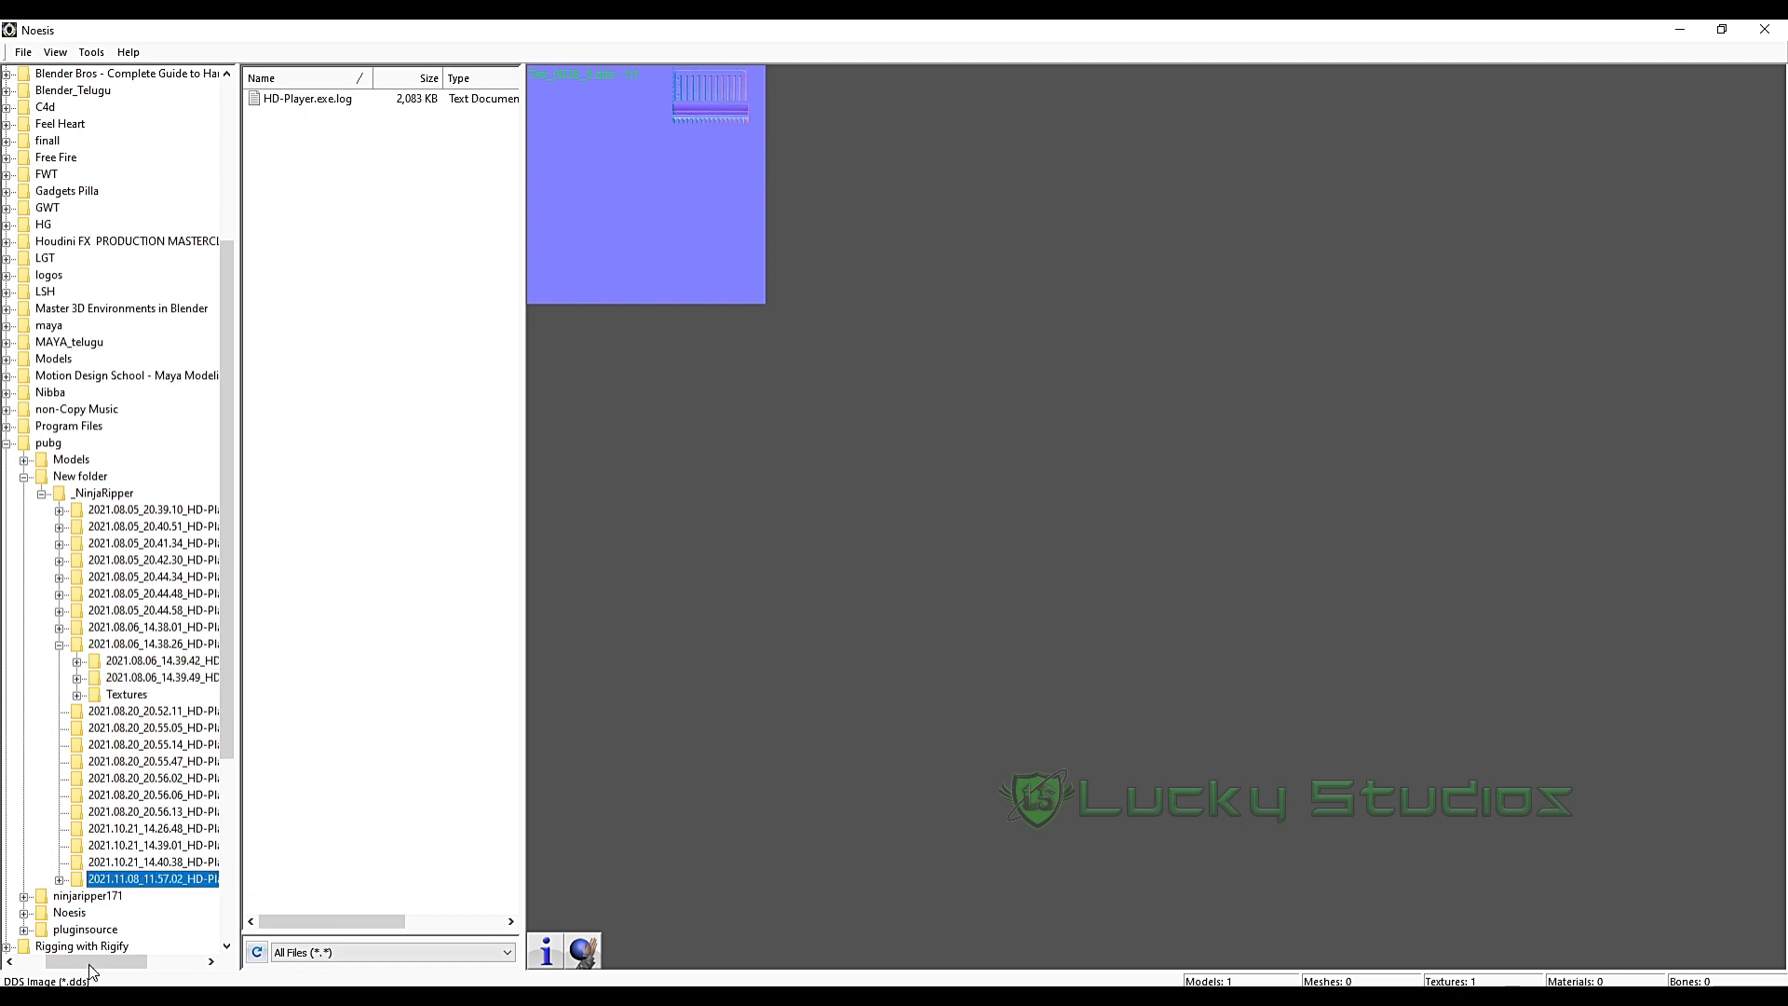
- Open the 2021.08.06_14.39.49 rip inside the expanded capture and preview its last meshes, from Mesh_0171 back to Mesh_0161
left_click_drag(89, 961, 103, 963)
left_click(154, 660)
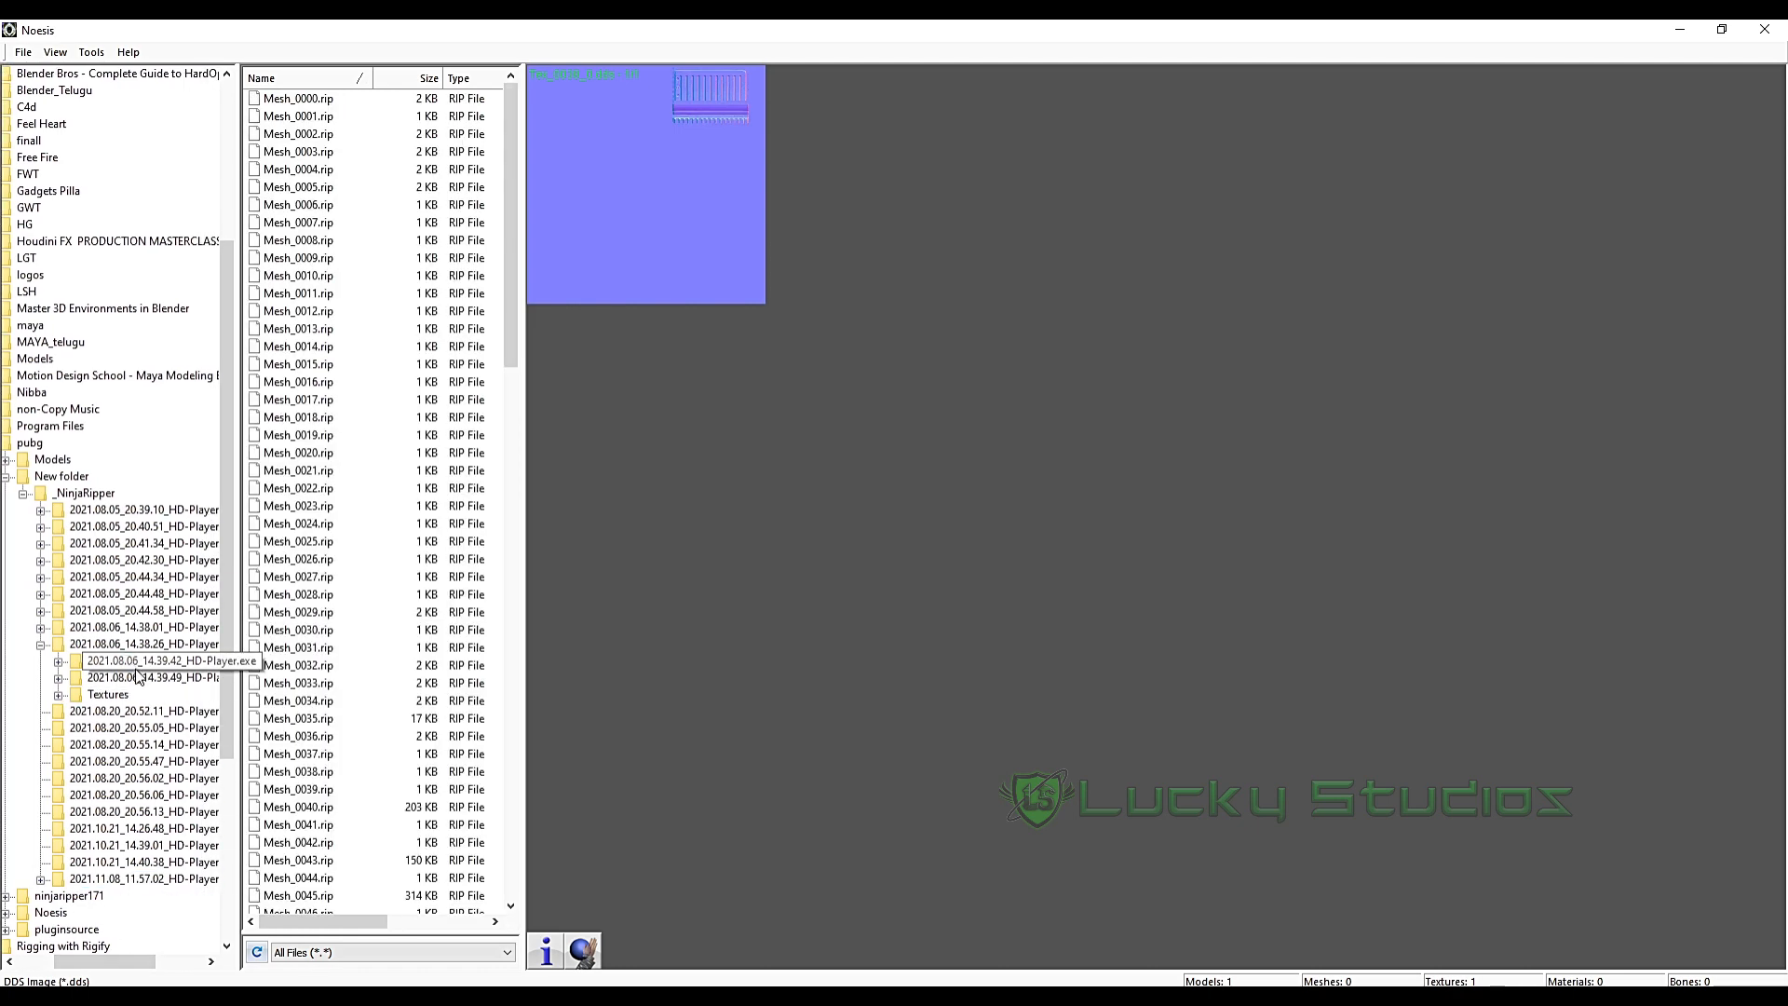
key("Down")
scroll(388, 590, "down", 20)
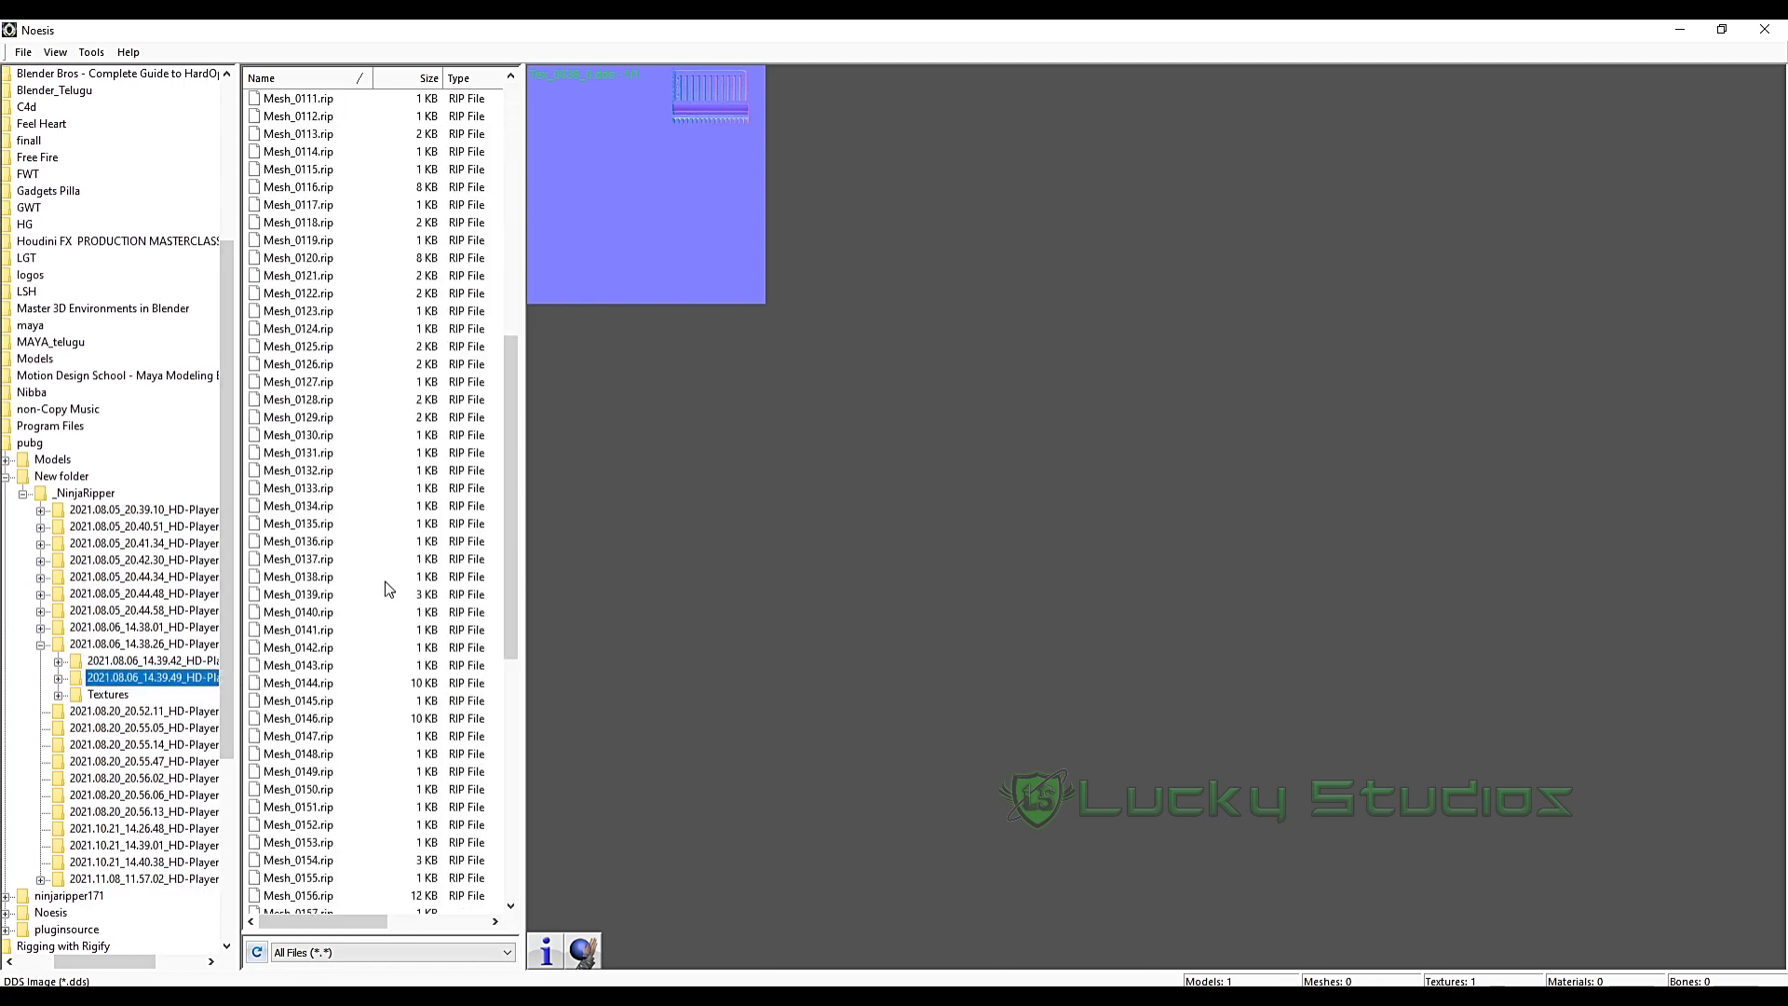
scroll(415, 593, "down", 2)
left_click(300, 544)
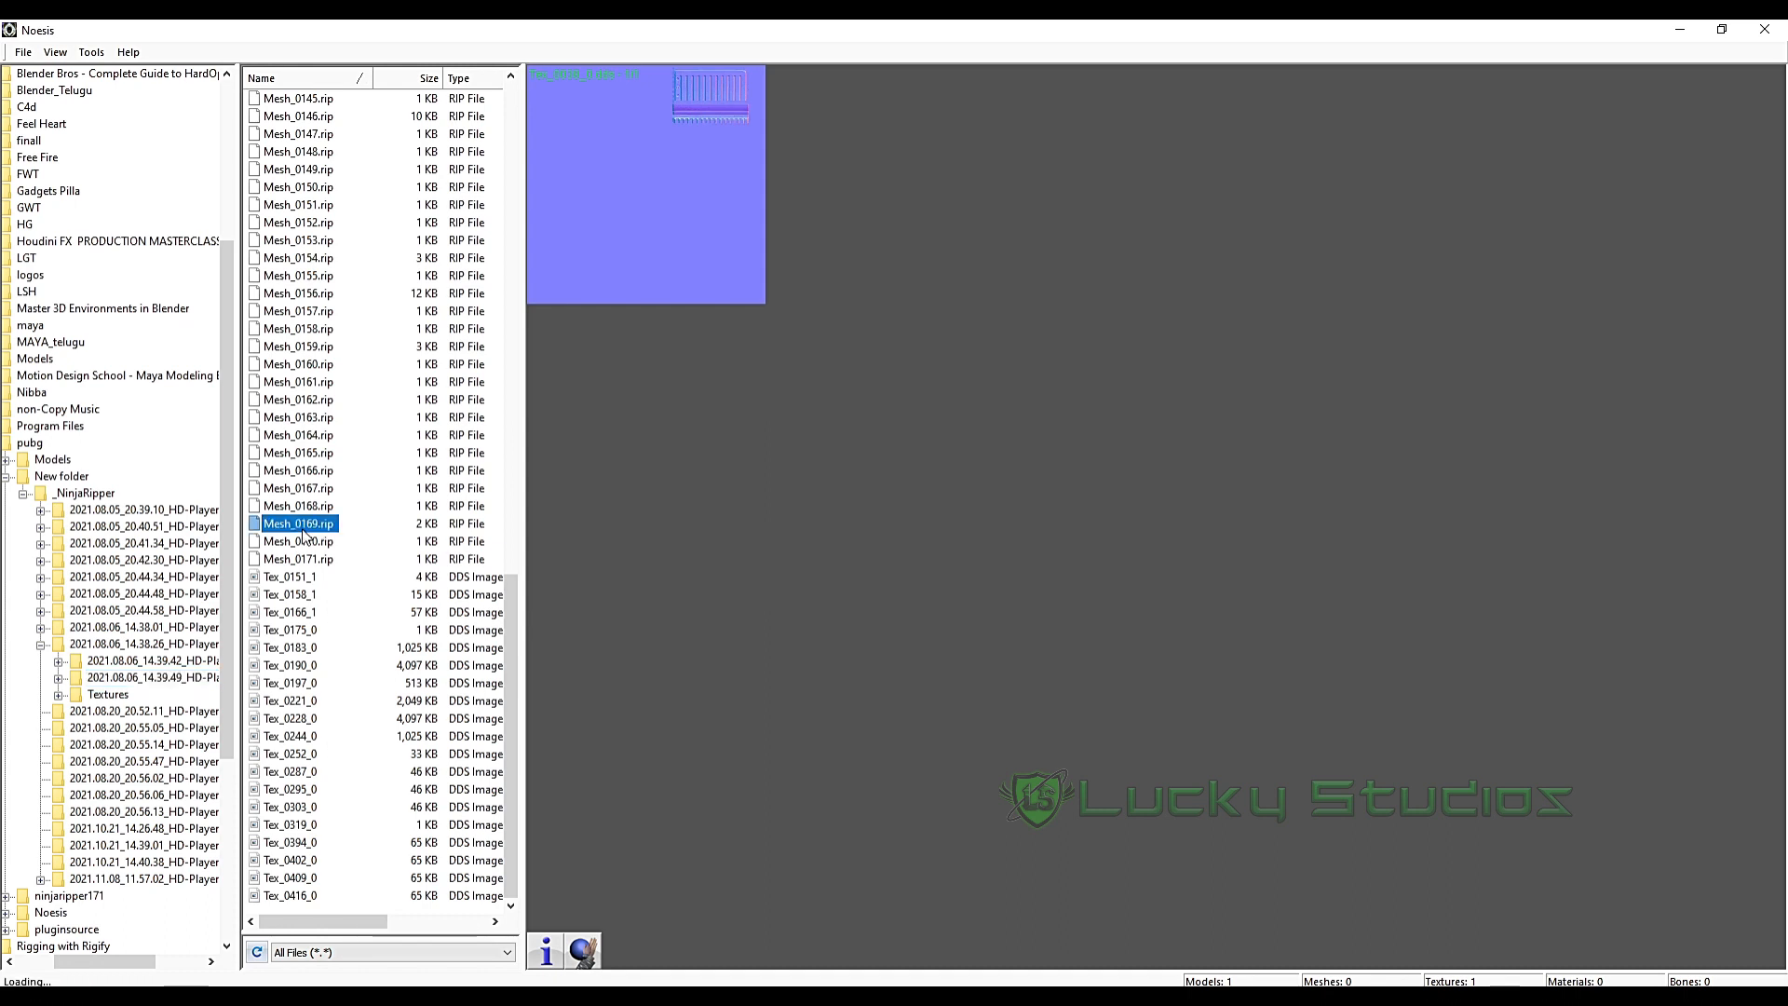
left_click(300, 559)
left_click(300, 506)
left_click(300, 470)
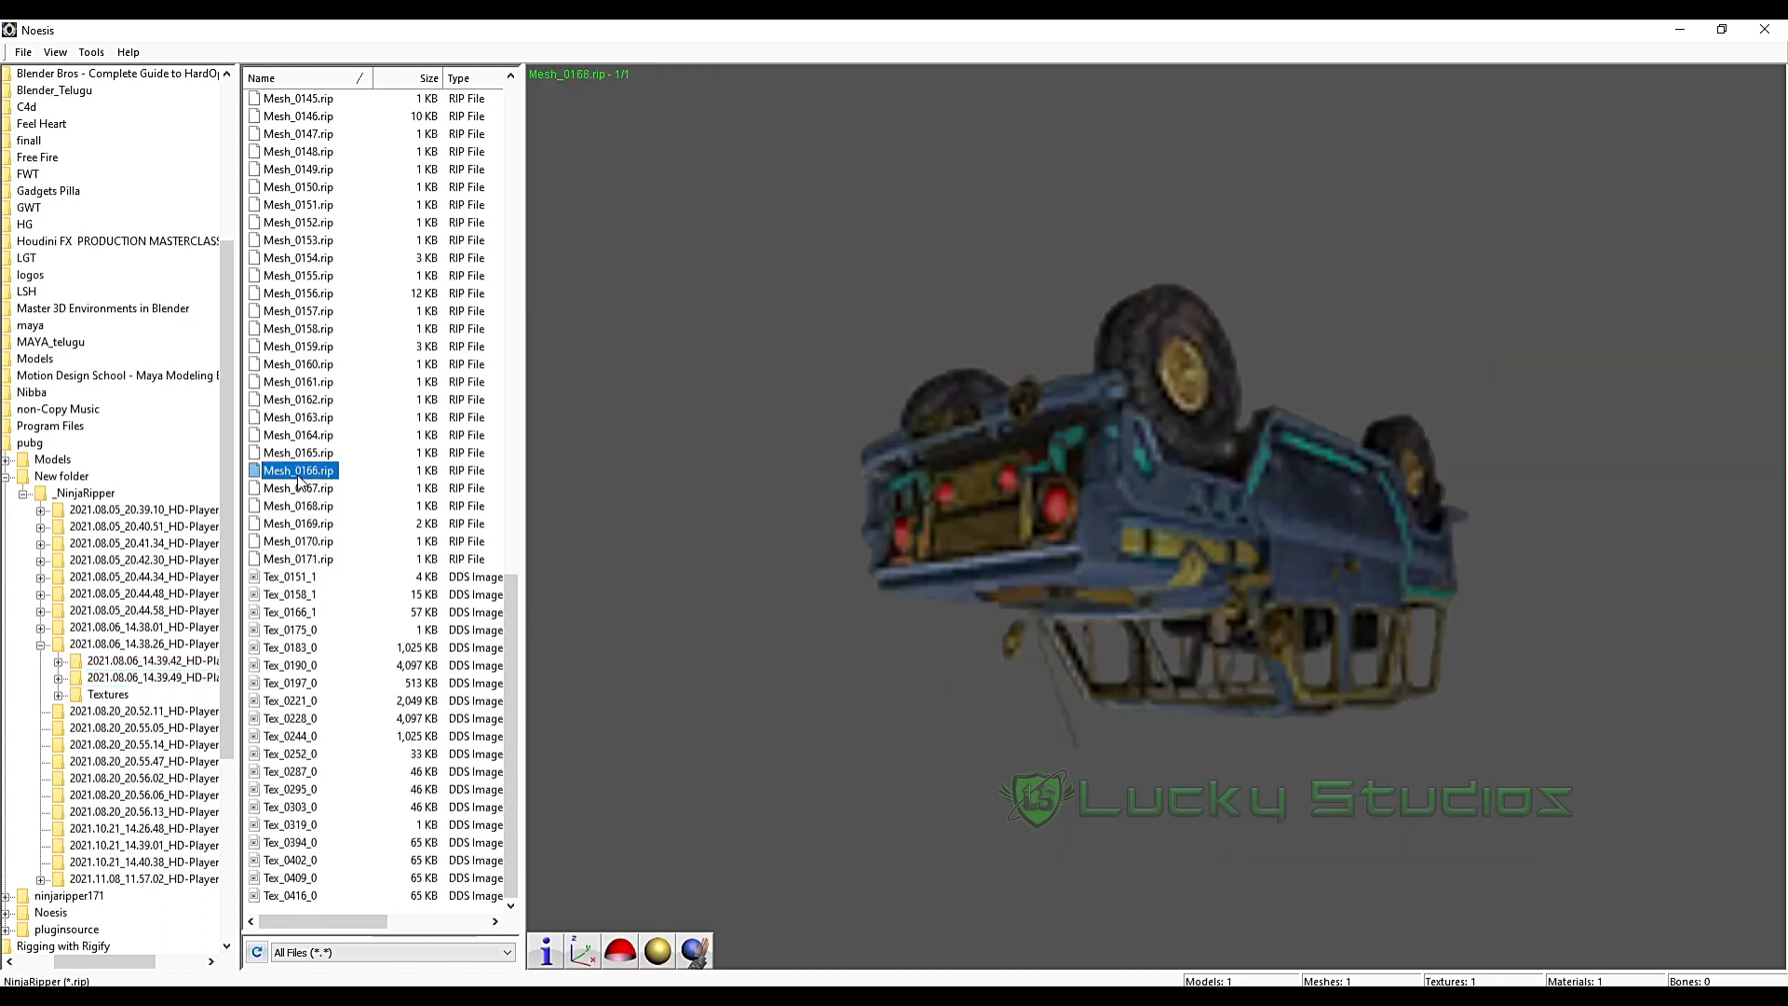
left_click(304, 435)
left_click(301, 417)
left_click(299, 382)
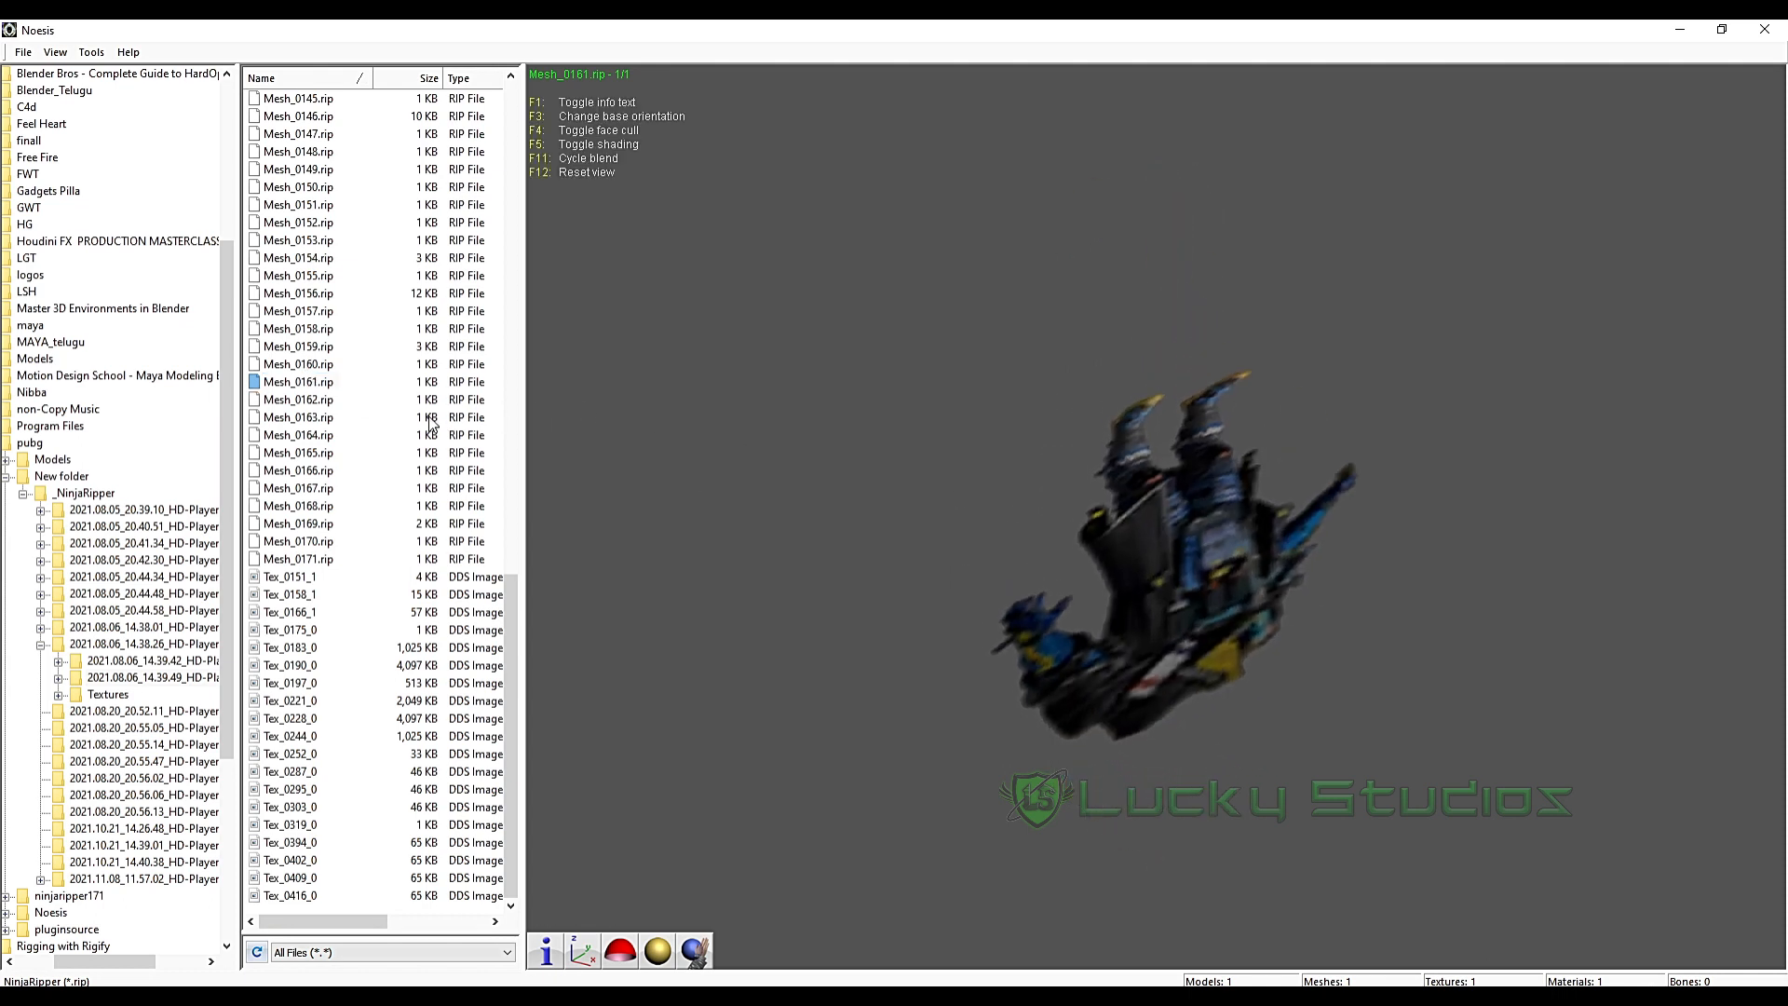
- Preview a selection of meshes backwards from Mesh_0160 to Mesh_0145 to identify usable models
scroll(431, 422, "up", 2)
left_click(305, 471)
left_click(300, 435)
left_click(294, 398)
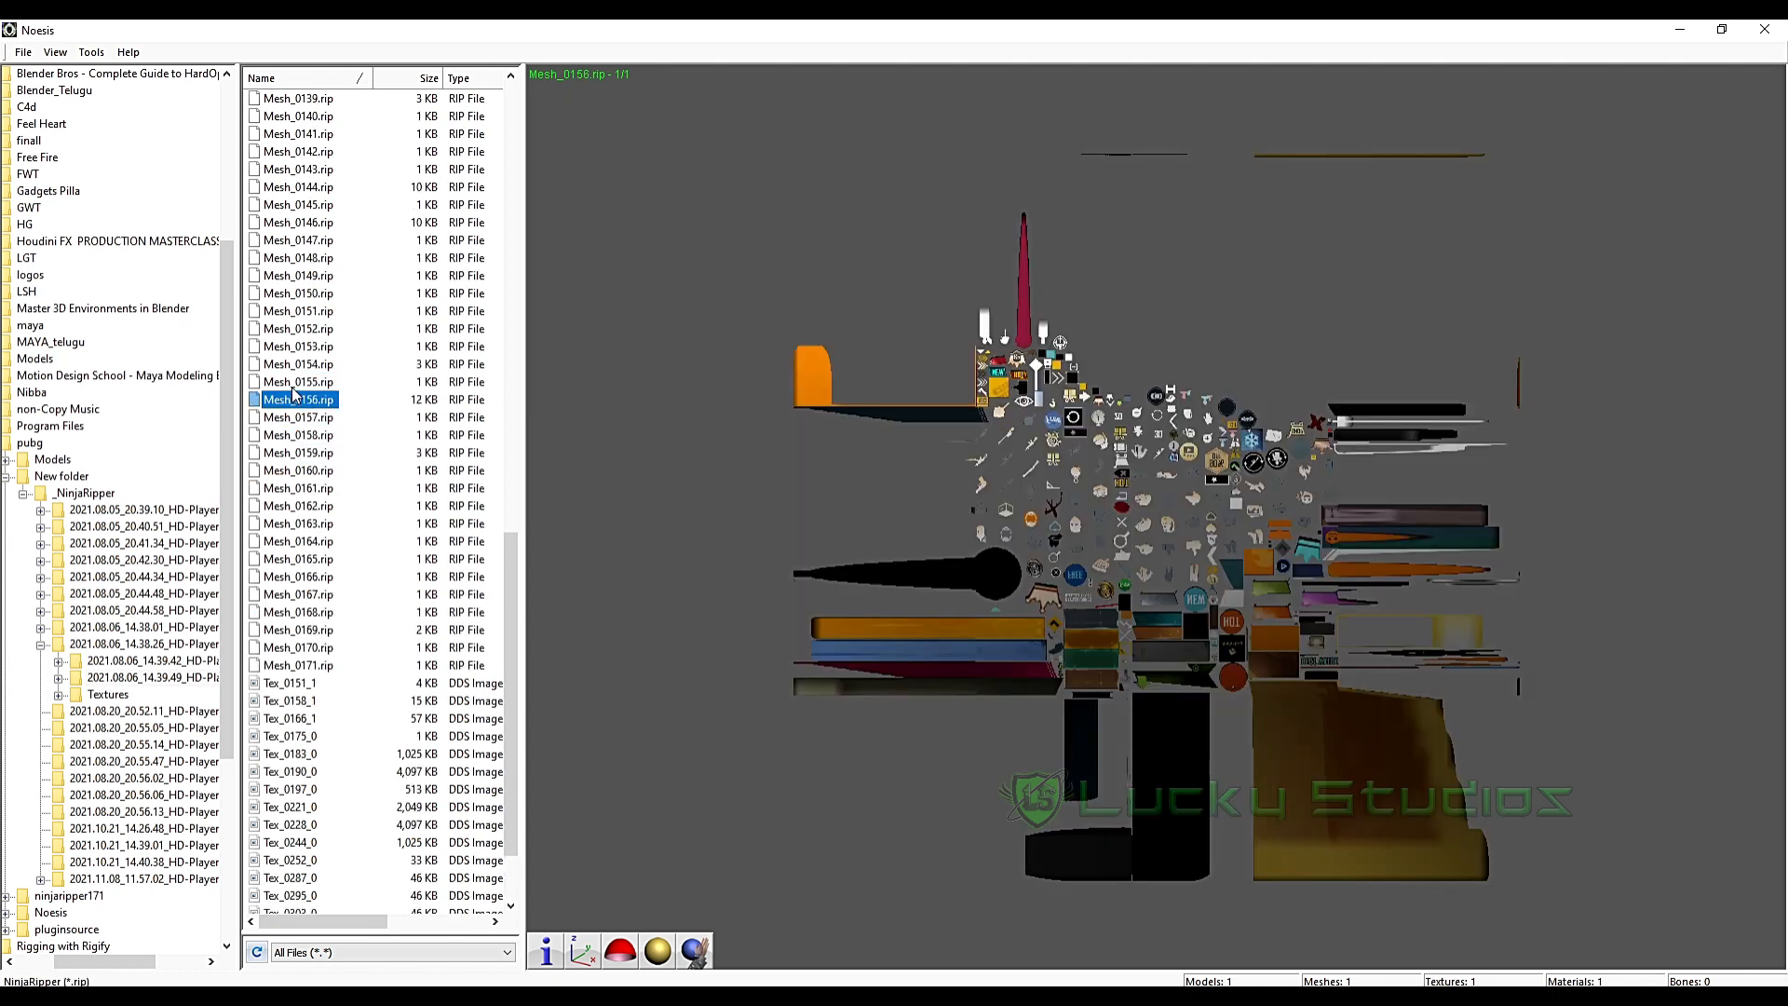
left_click(294, 389)
left_click(297, 364)
left_click(294, 328)
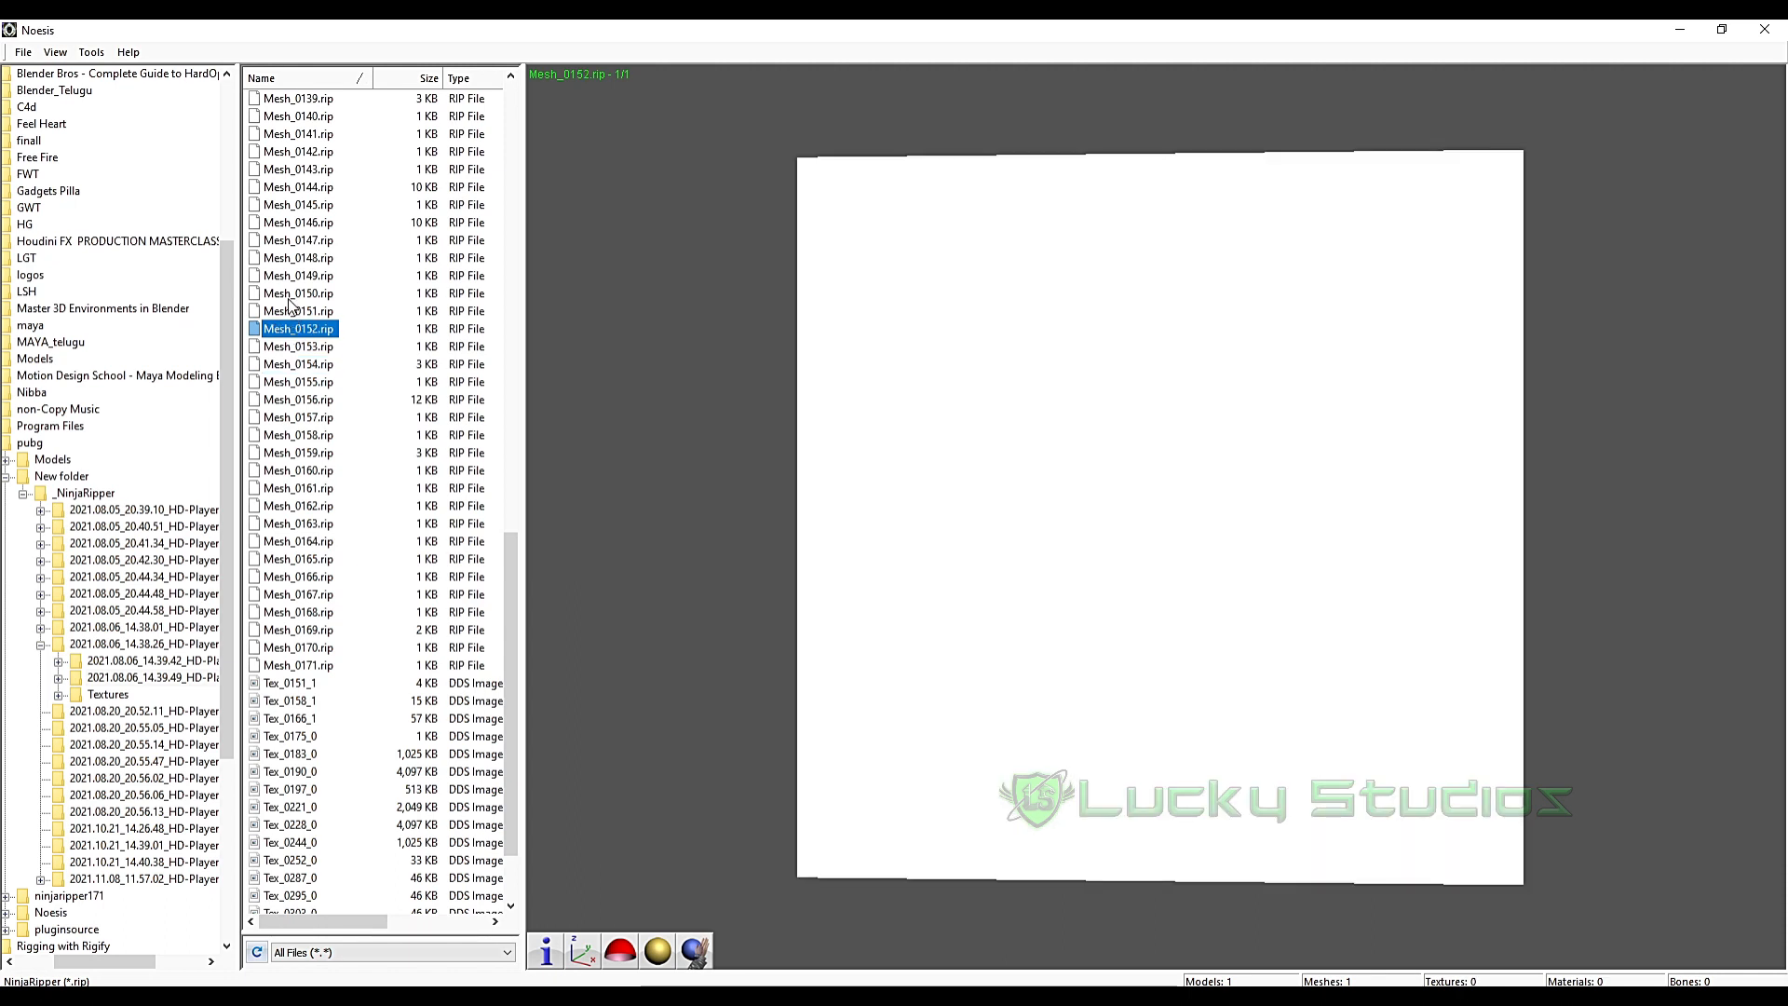
left_click(292, 293)
left_click(290, 275)
left_click(289, 258)
left_click(290, 239)
left_click(289, 204)
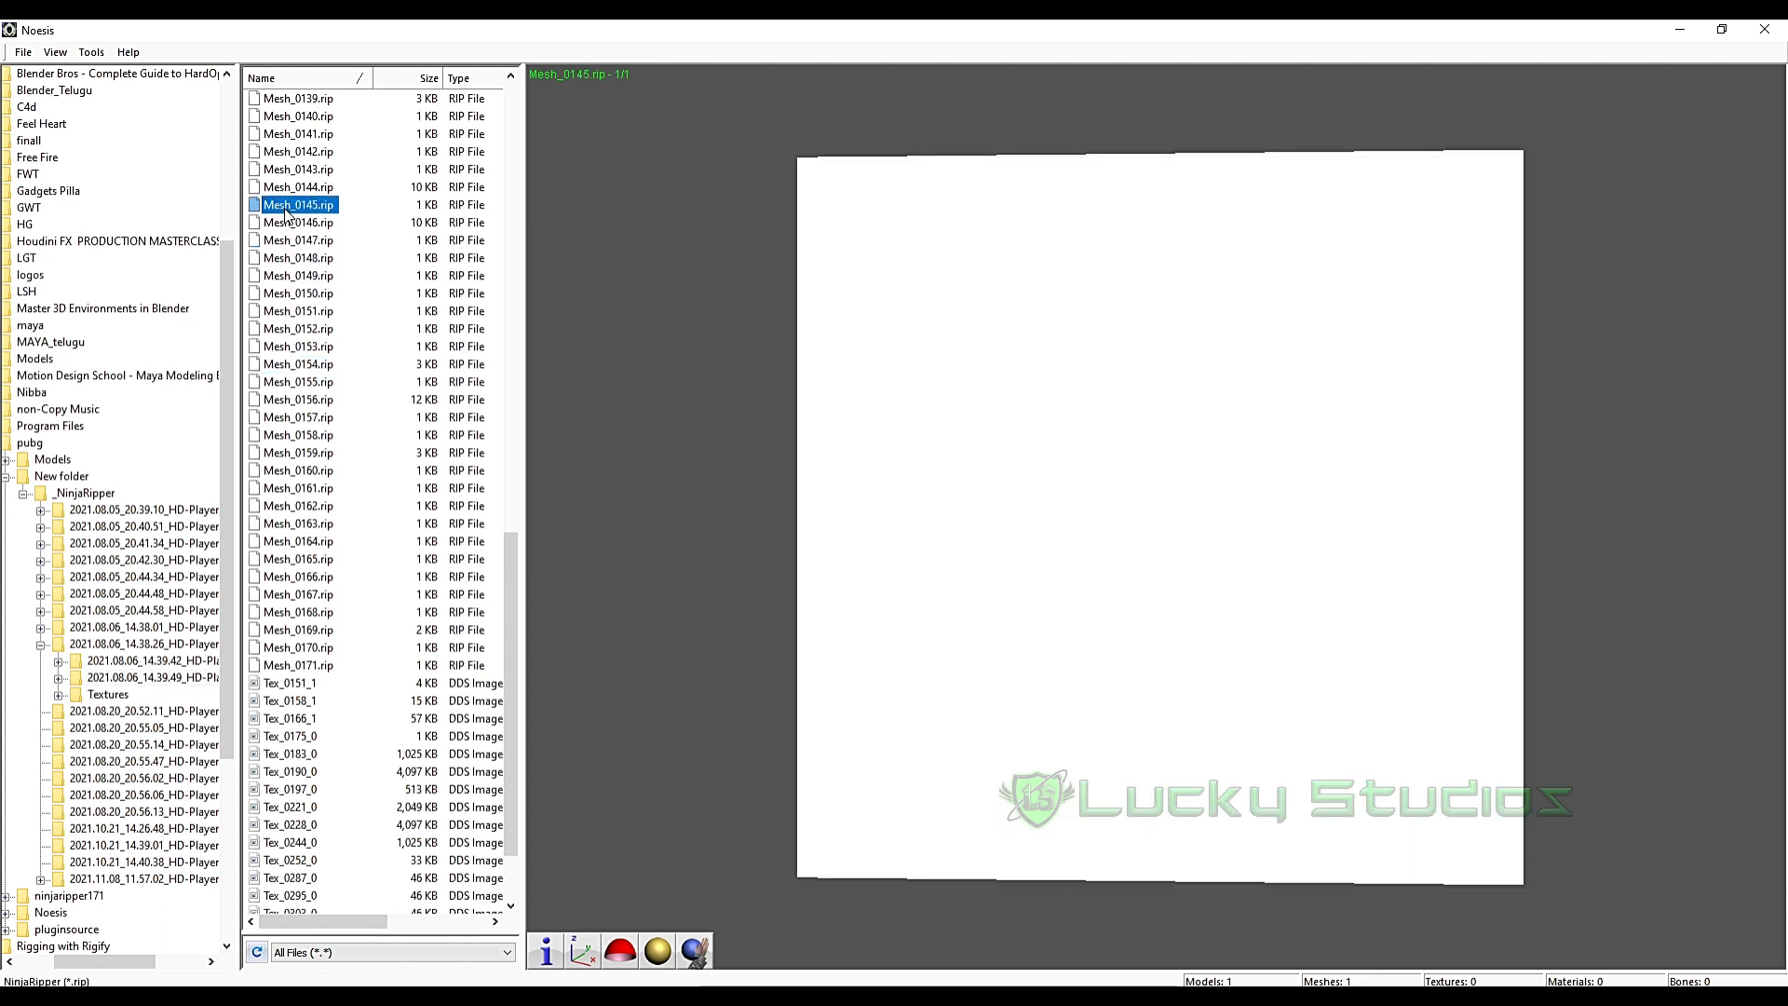
- Check further meshes backwards through the list from Mesh_0144 to Mesh_0131
scroll(336, 233, "up", 5)
left_click(313, 454)
left_click(298, 421)
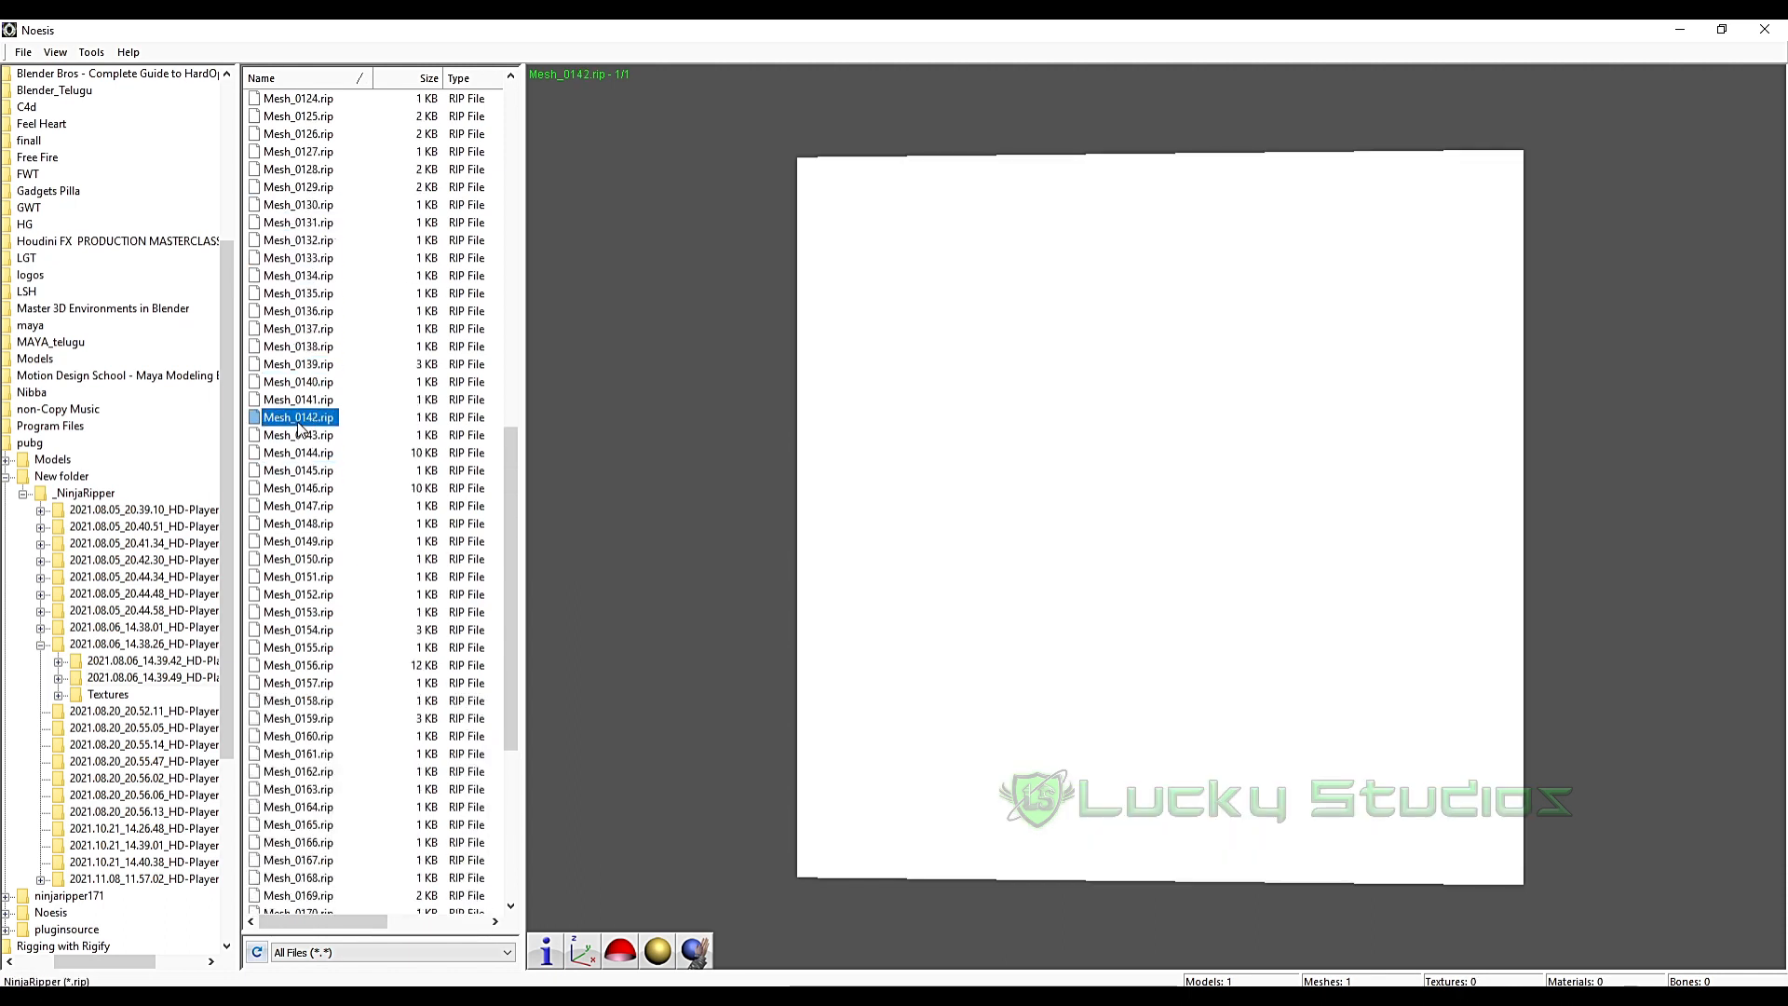
left_click(296, 384)
left_click(292, 365)
left_click(294, 329)
left_click(292, 293)
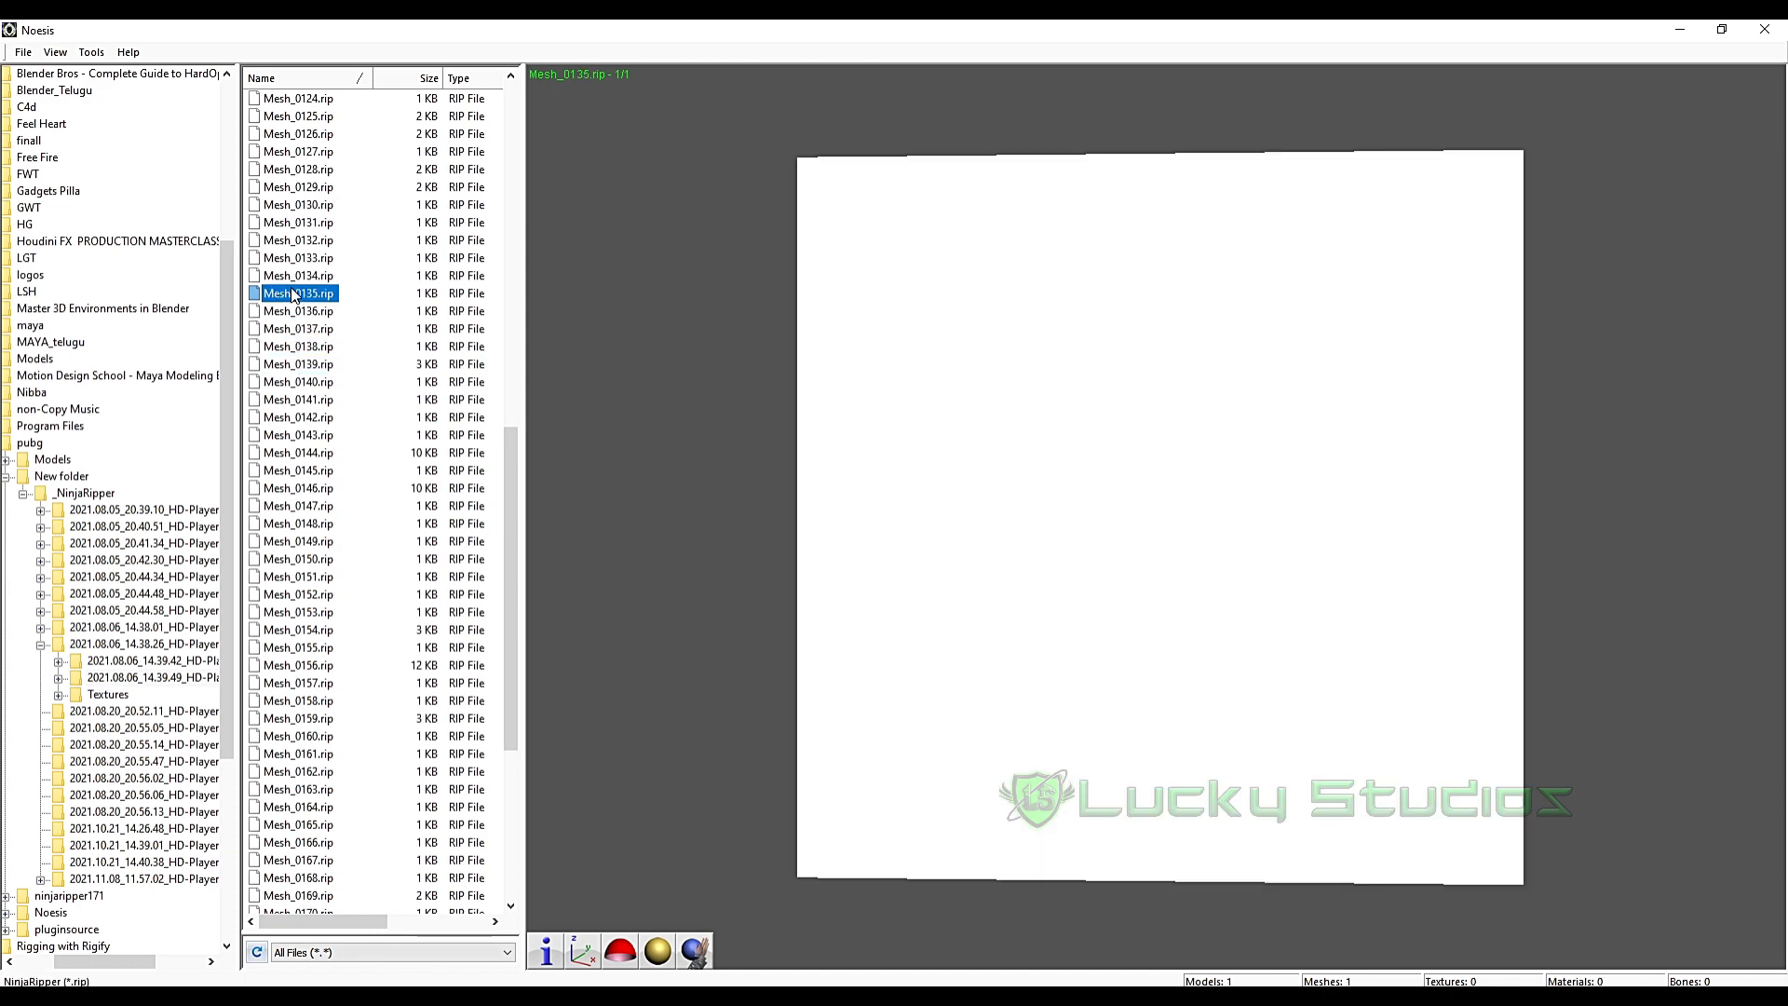
left_click(291, 259)
left_click(290, 223)
- Sample the meshes from Mesh_0130 back to Mesh_0119 in the preview
scroll(291, 233, "up", 3)
left_click(308, 364)
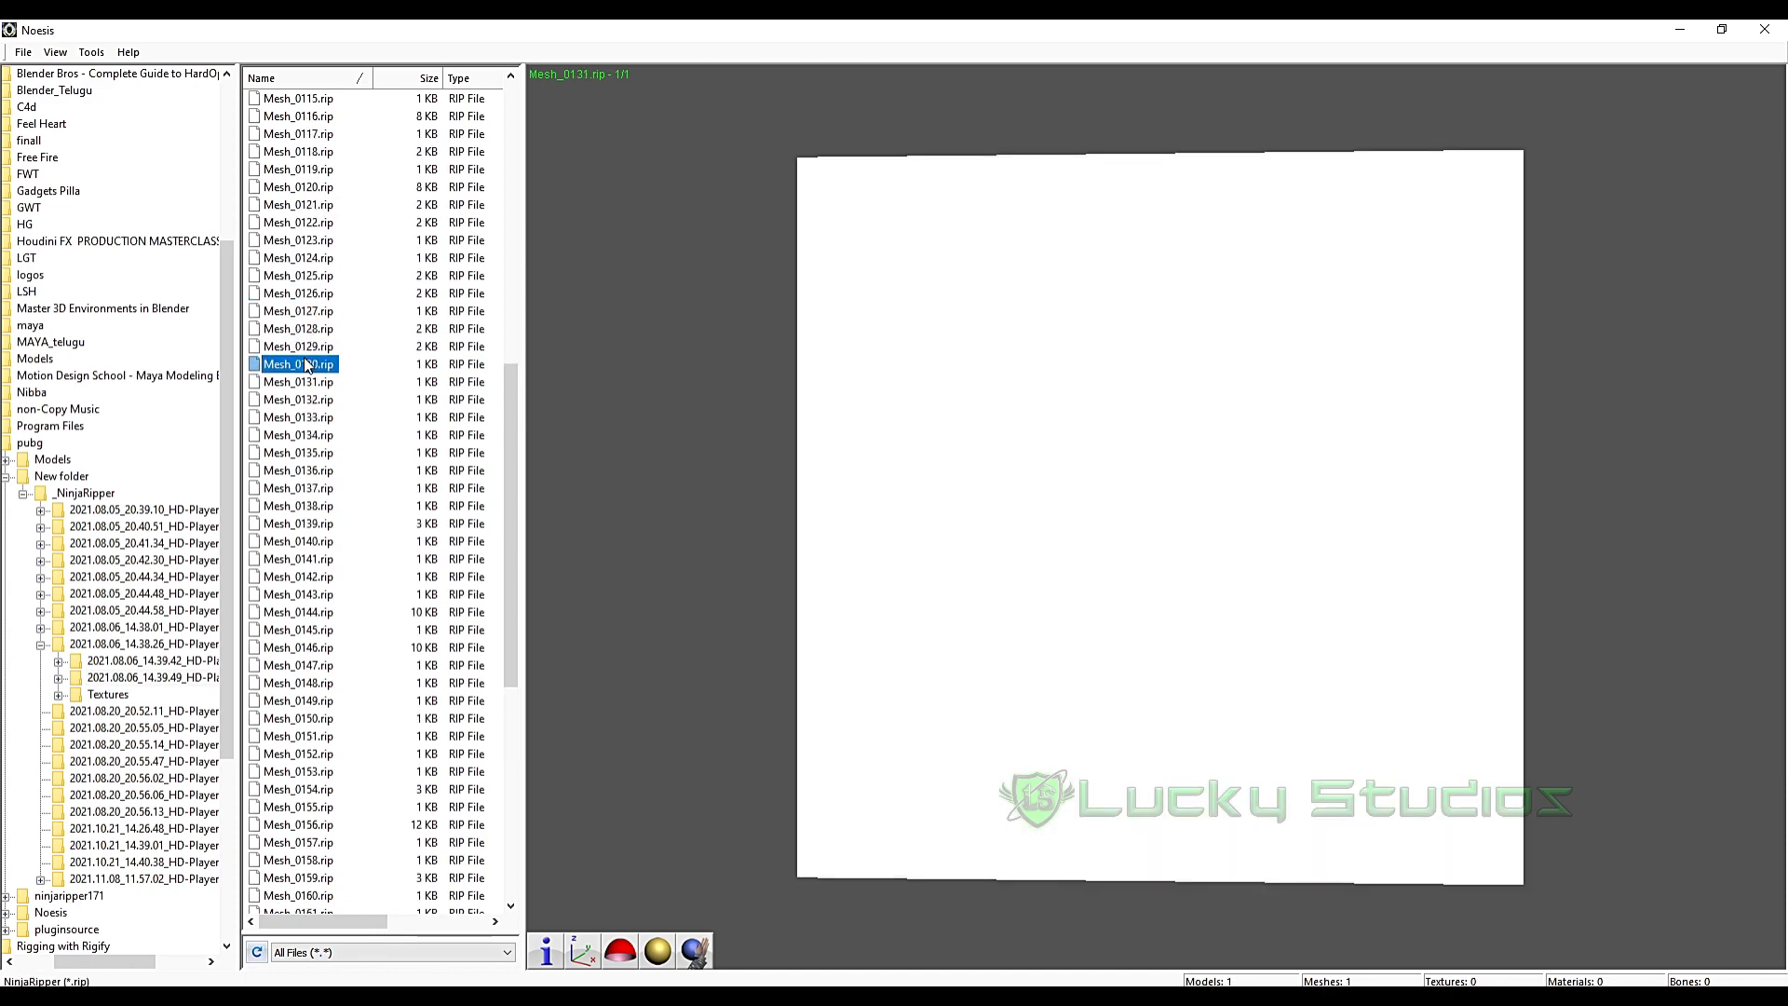
left_click(303, 346)
left_click(298, 313)
left_click(298, 275)
left_click(299, 258)
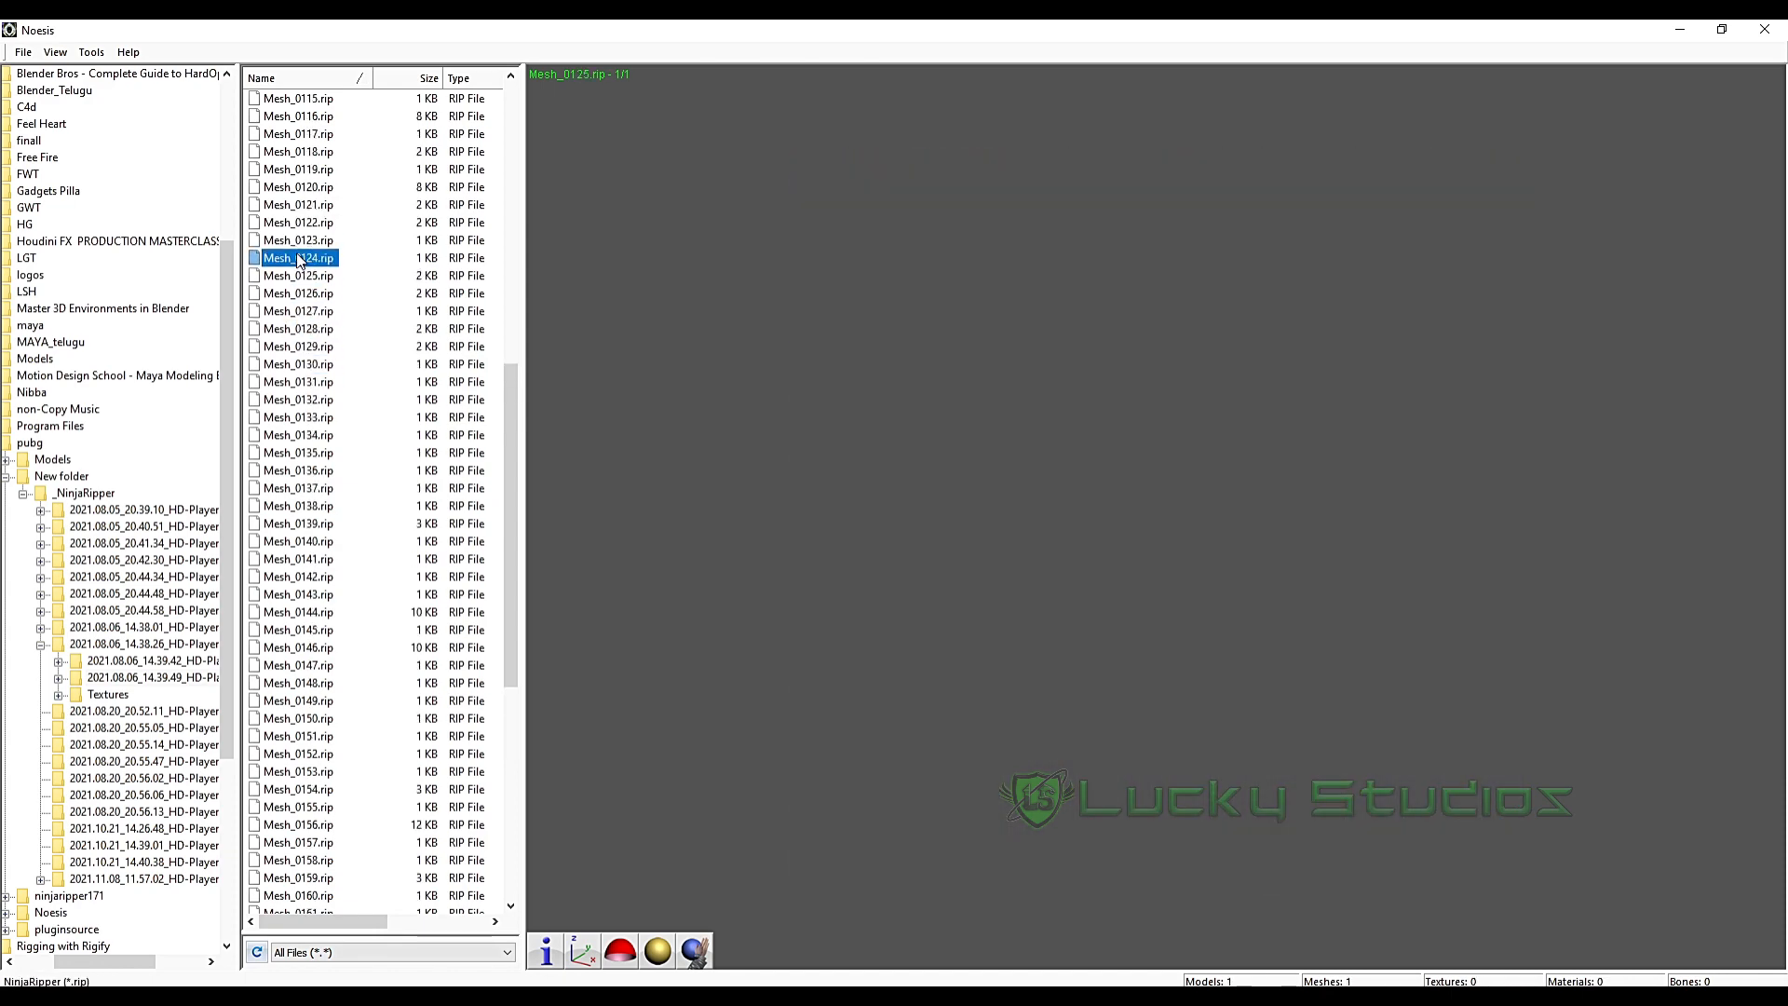
left_click(298, 222)
left_click(299, 186)
left_click(301, 173)
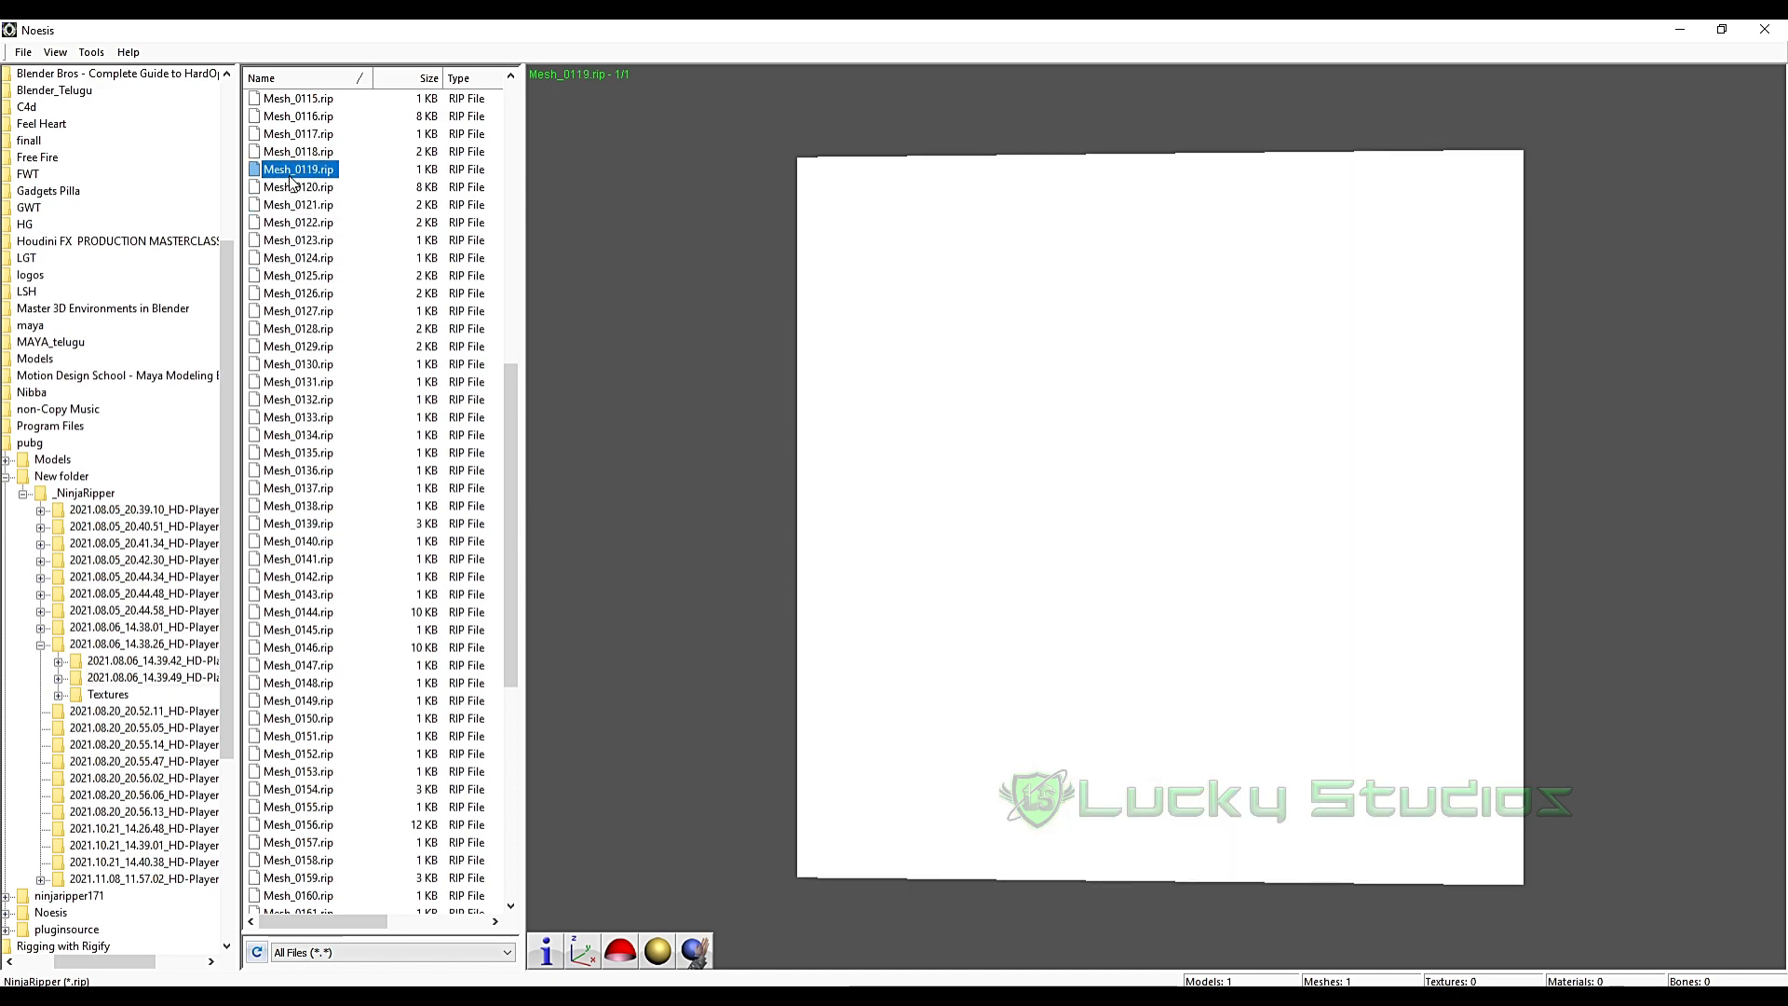
- Look through the meshes from Mesh_0117 back to Mesh_0102 in the same rip
scroll(303, 179, "up", 6)
left_click(309, 453)
left_click(305, 435)
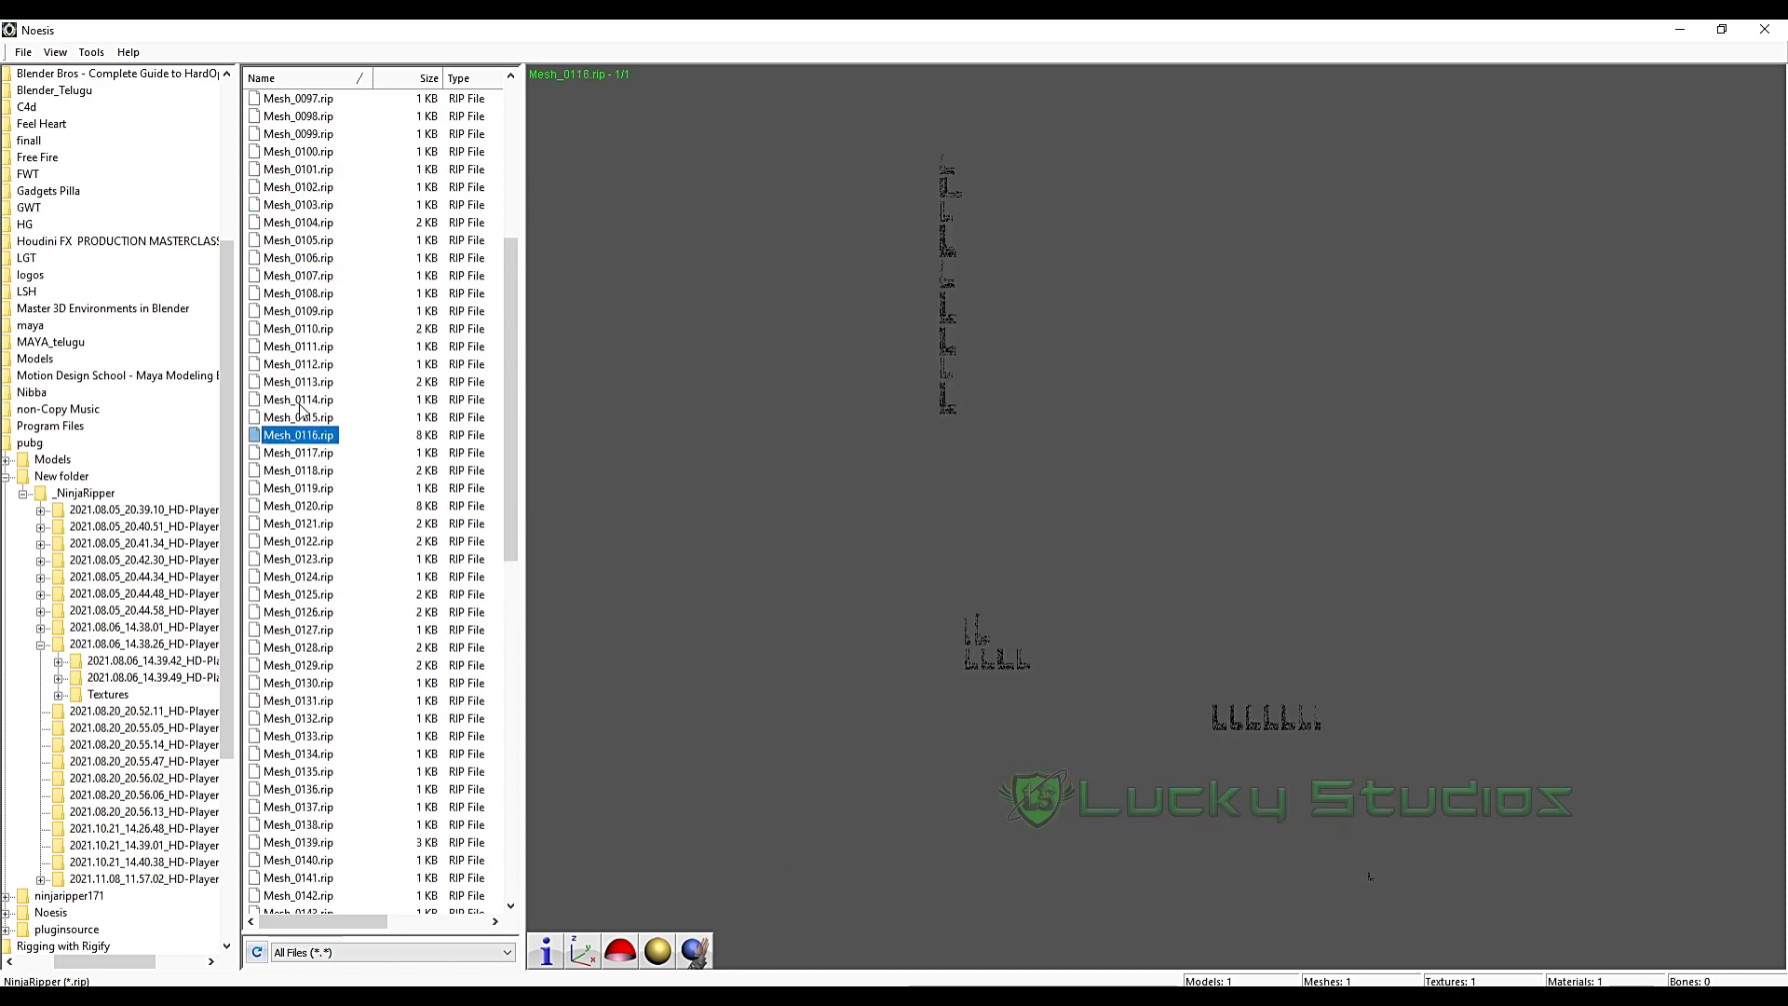
left_click(304, 400)
left_click(302, 364)
left_click(300, 346)
left_click(299, 313)
left_click(299, 264)
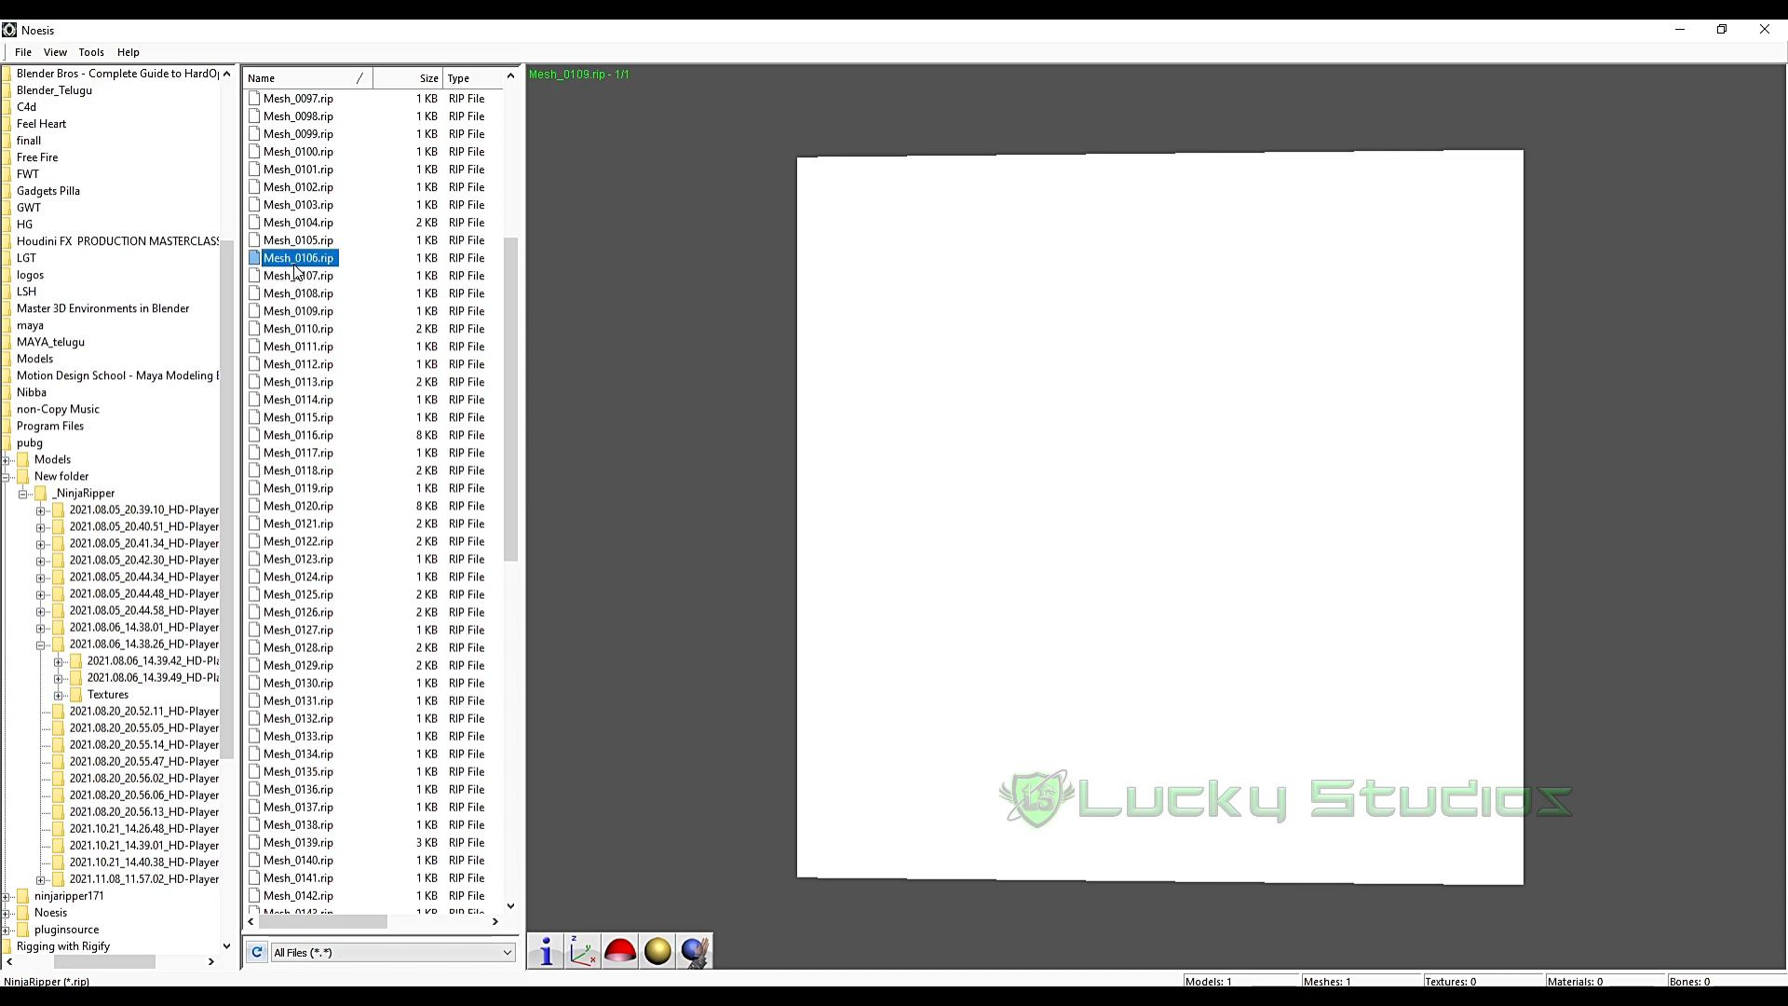
left_click(298, 229)
left_click(298, 189)
- Preview several meshes between Mesh_0100 and Mesh_0086
scroll(300, 205, "up", 6)
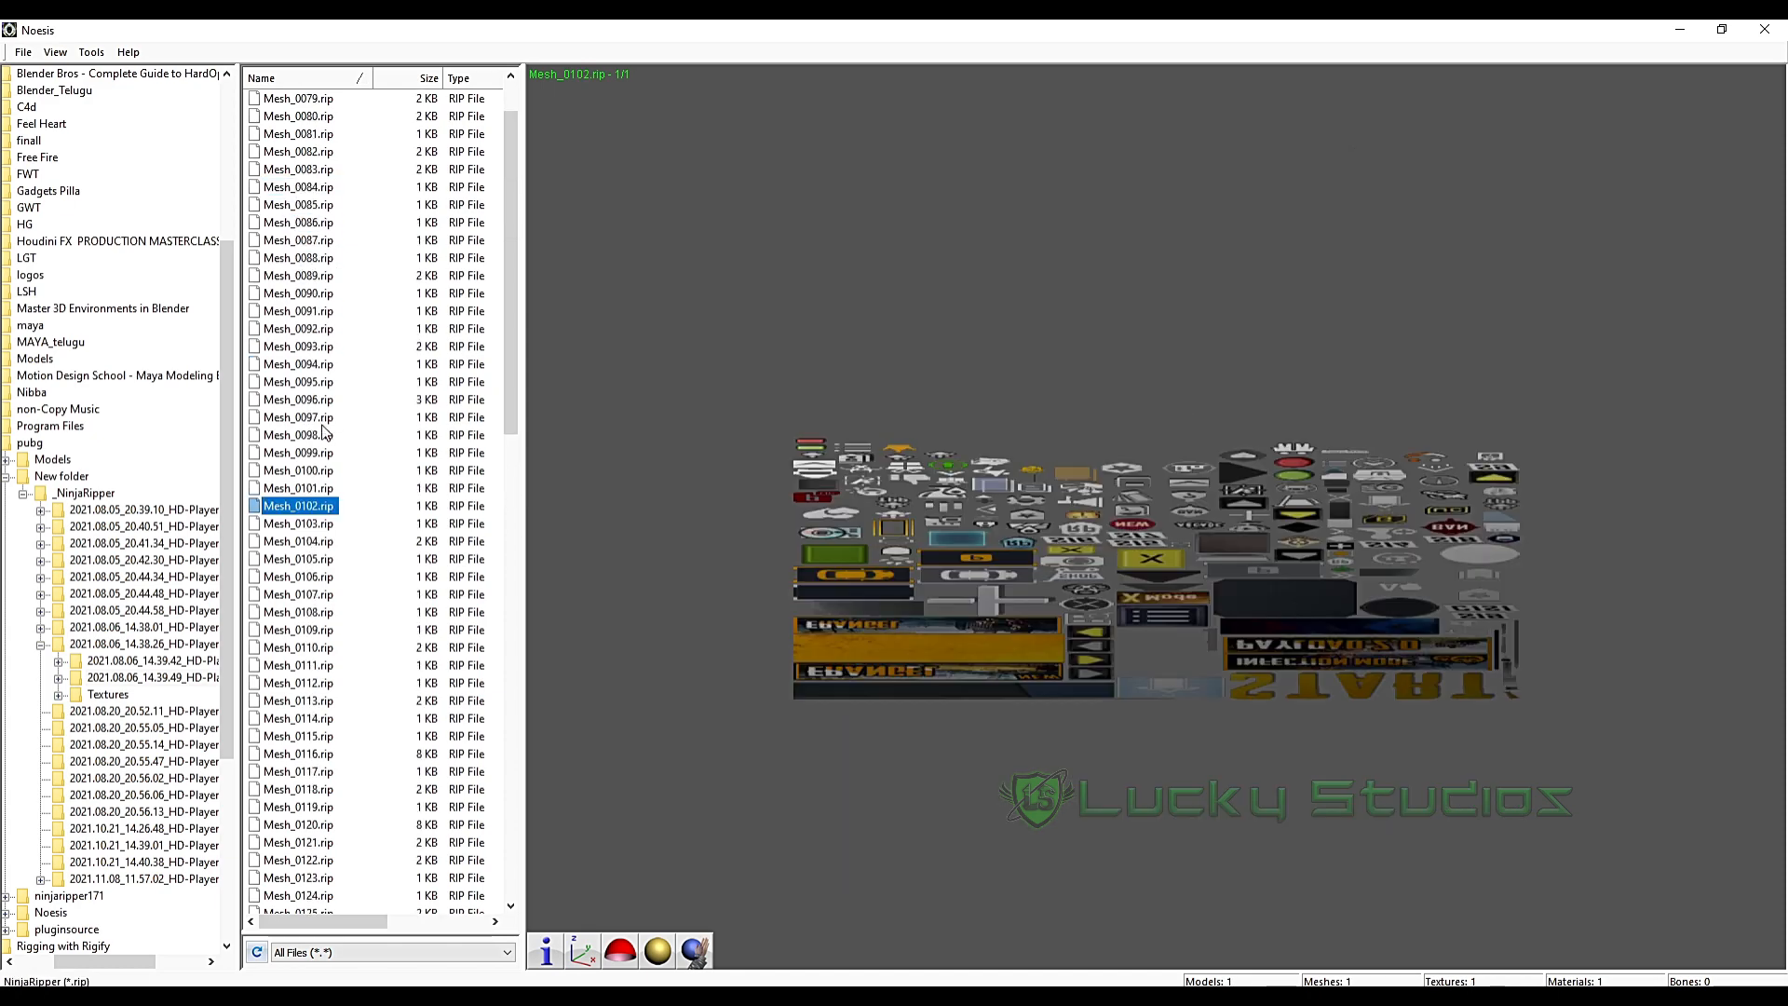
left_click(301, 468)
left_click(298, 417)
left_click(296, 347)
left_click(295, 311)
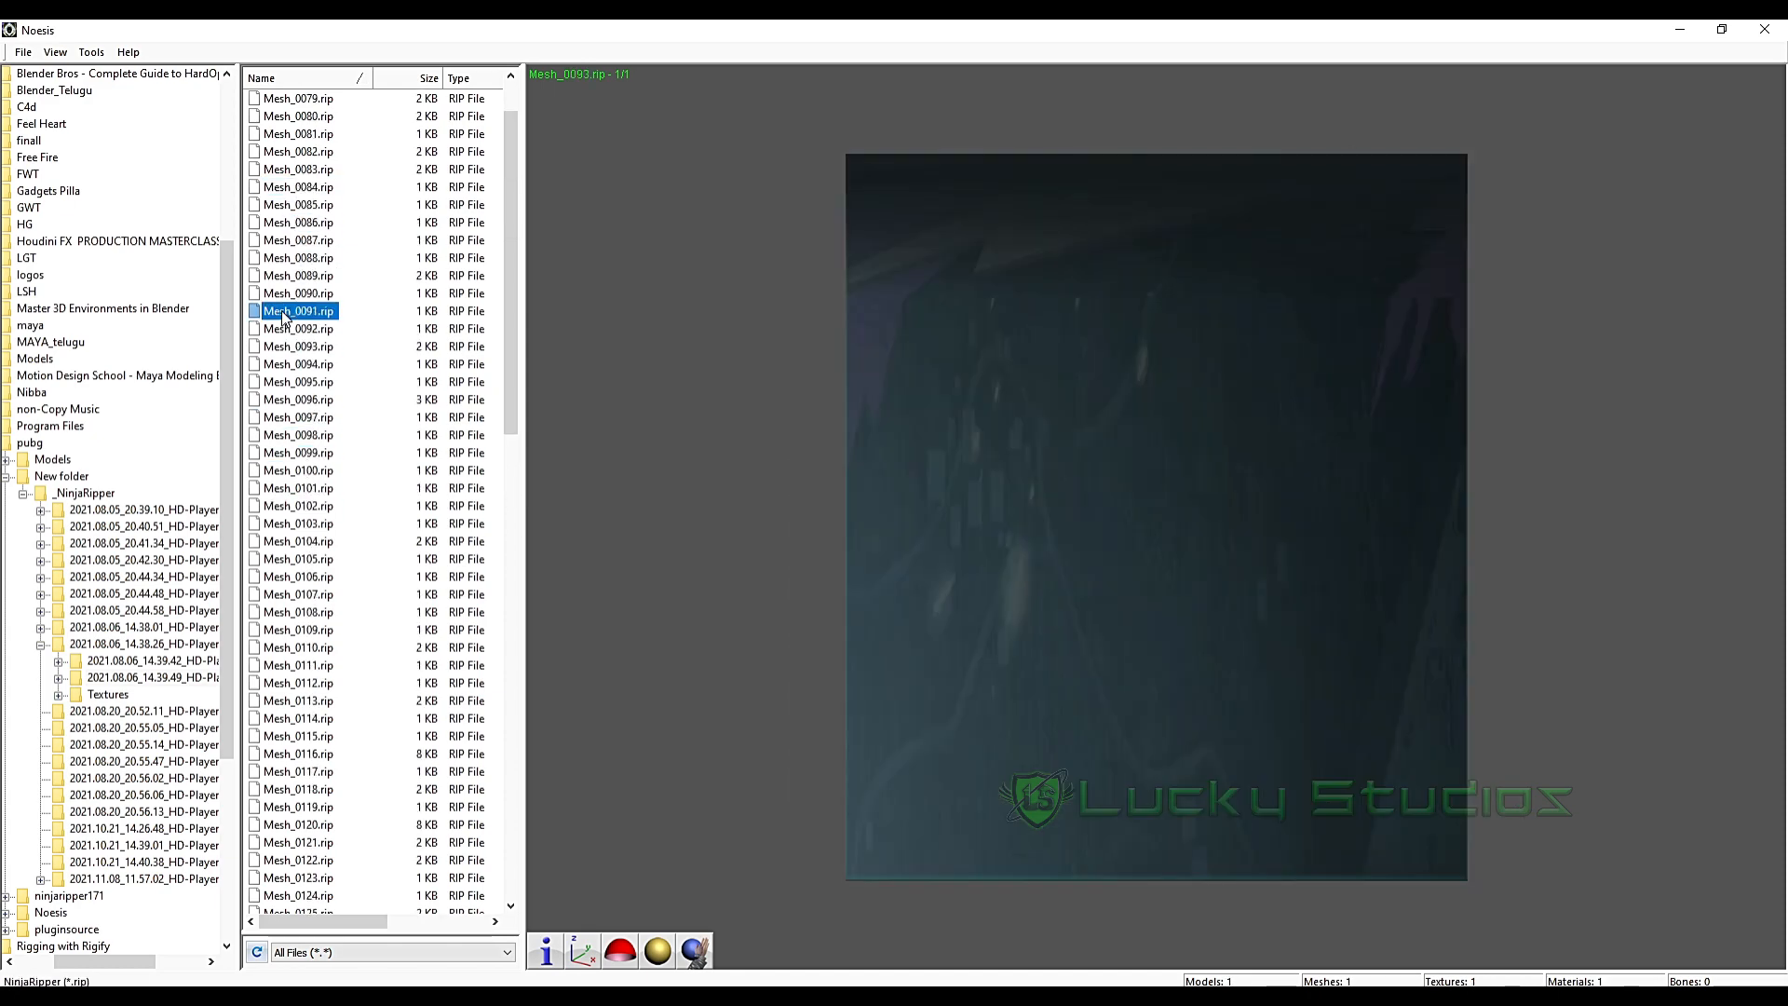
left_click(297, 276)
left_click(295, 226)
- Check the remaining meshes of the rip from Mesh_0083 back to Mesh_0075
scroll(296, 230, "up", 2)
left_click(298, 242)
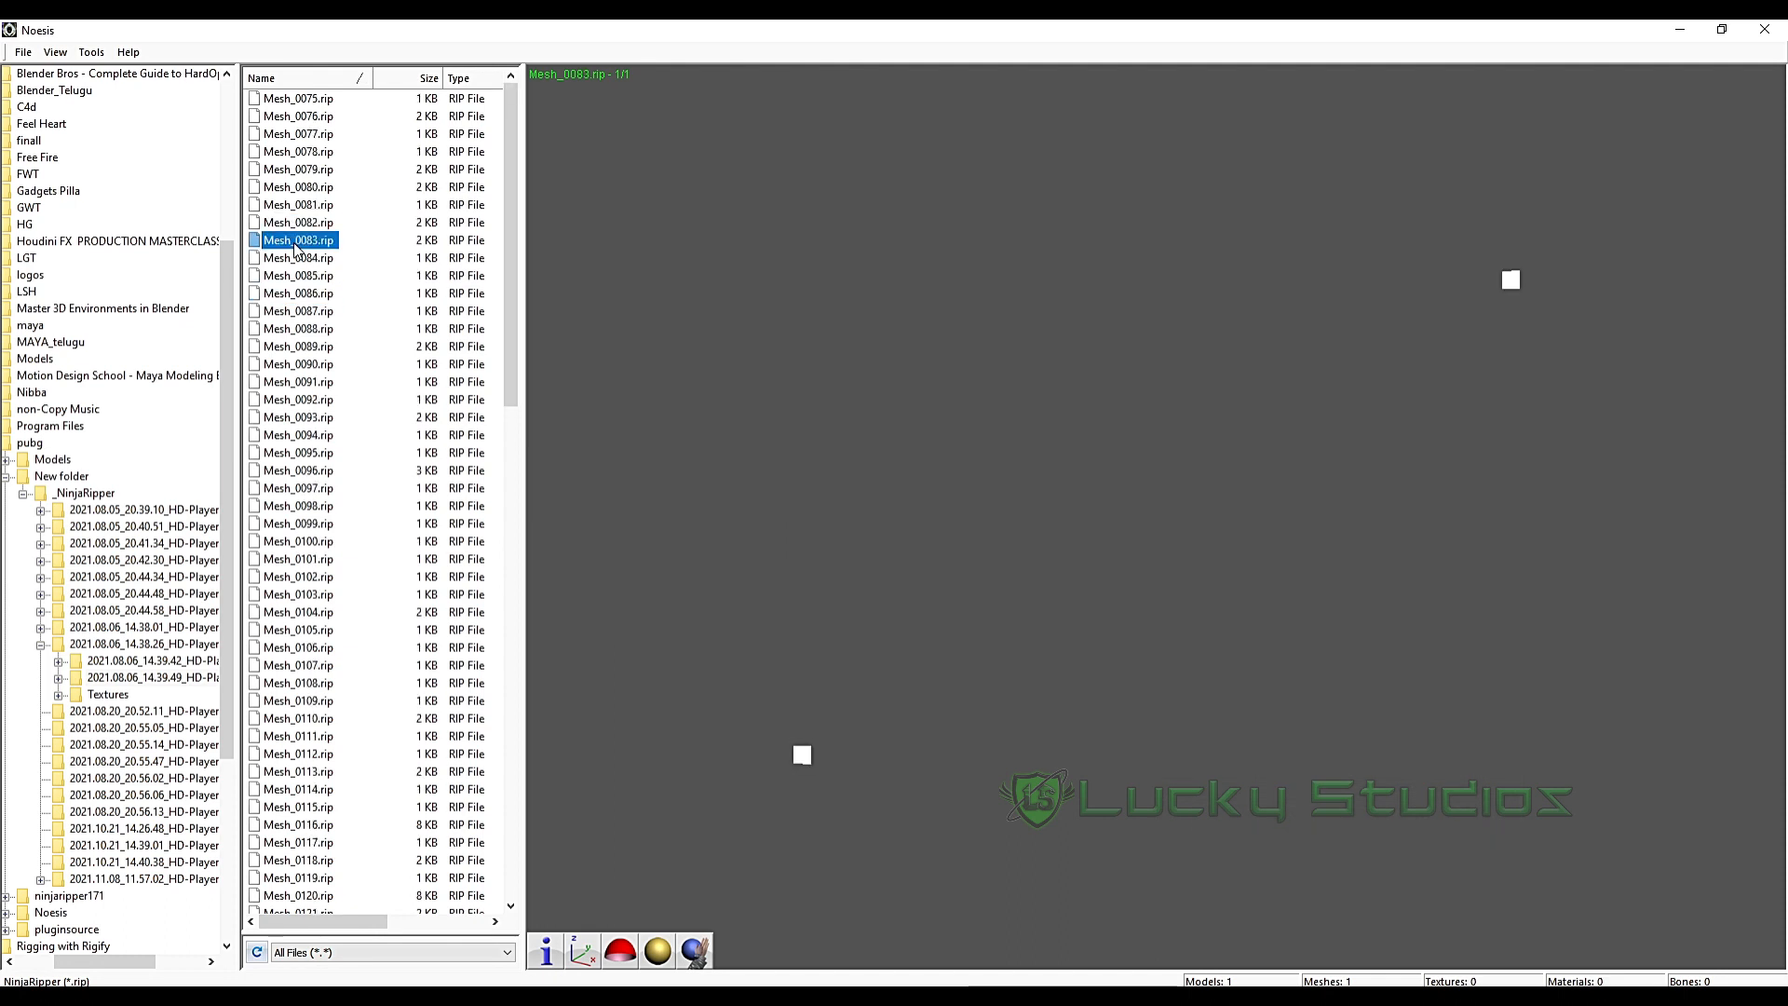
left_click(298, 224)
left_click(299, 189)
left_click(301, 151)
left_click(300, 134)
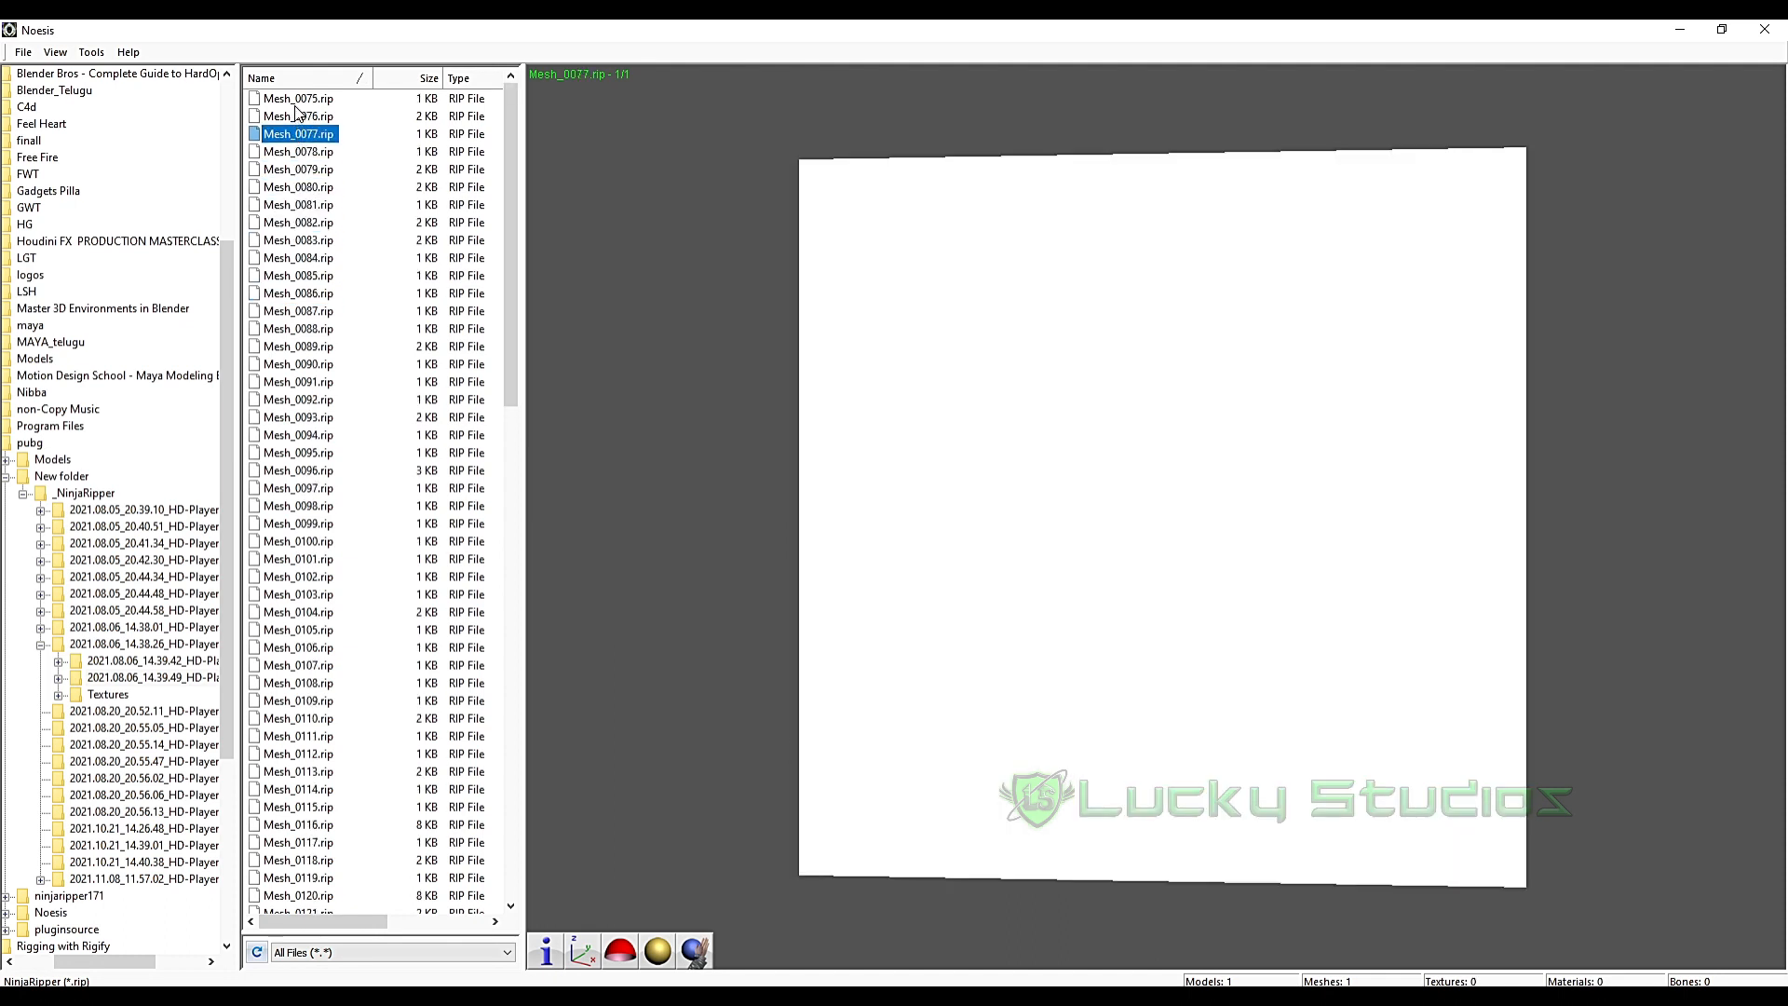
left_click(295, 103)
- Open the neighbouring 2021.08.06_14.39.42 rip and preview its first meshes from Mesh_0002 to Mesh_0017
scroll(344, 244, "up", 20)
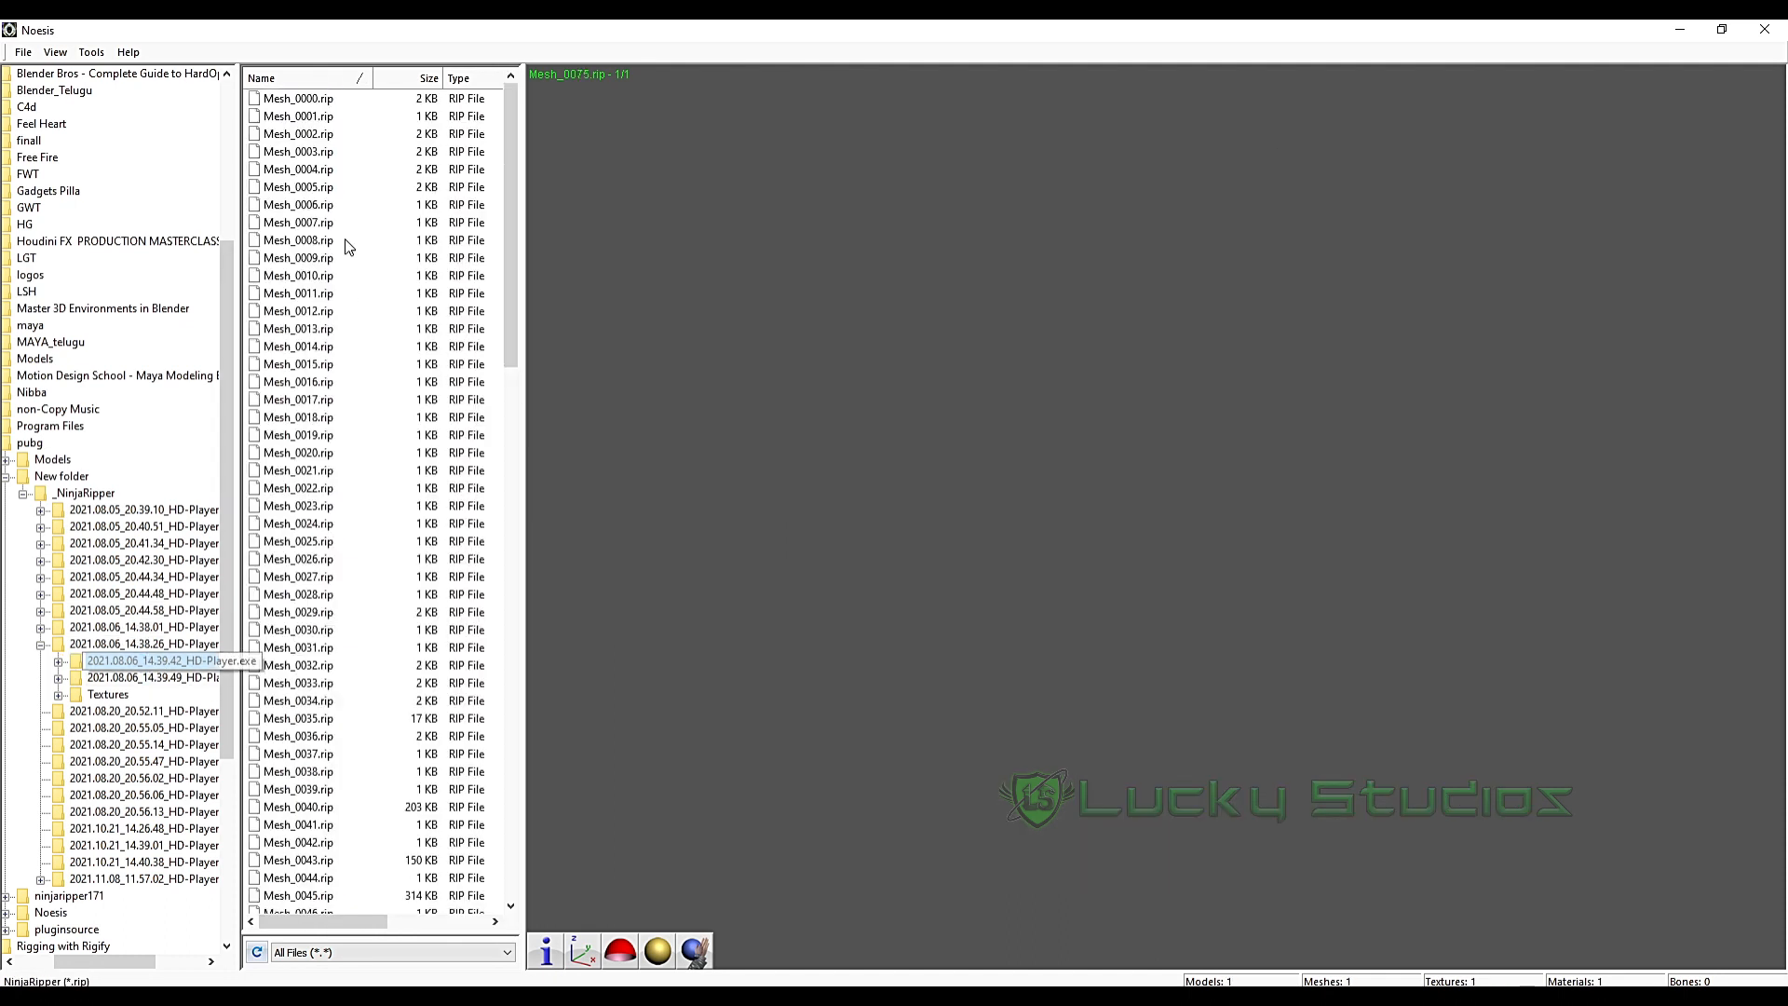
left_click(303, 132)
left_click(307, 168)
left_click(307, 204)
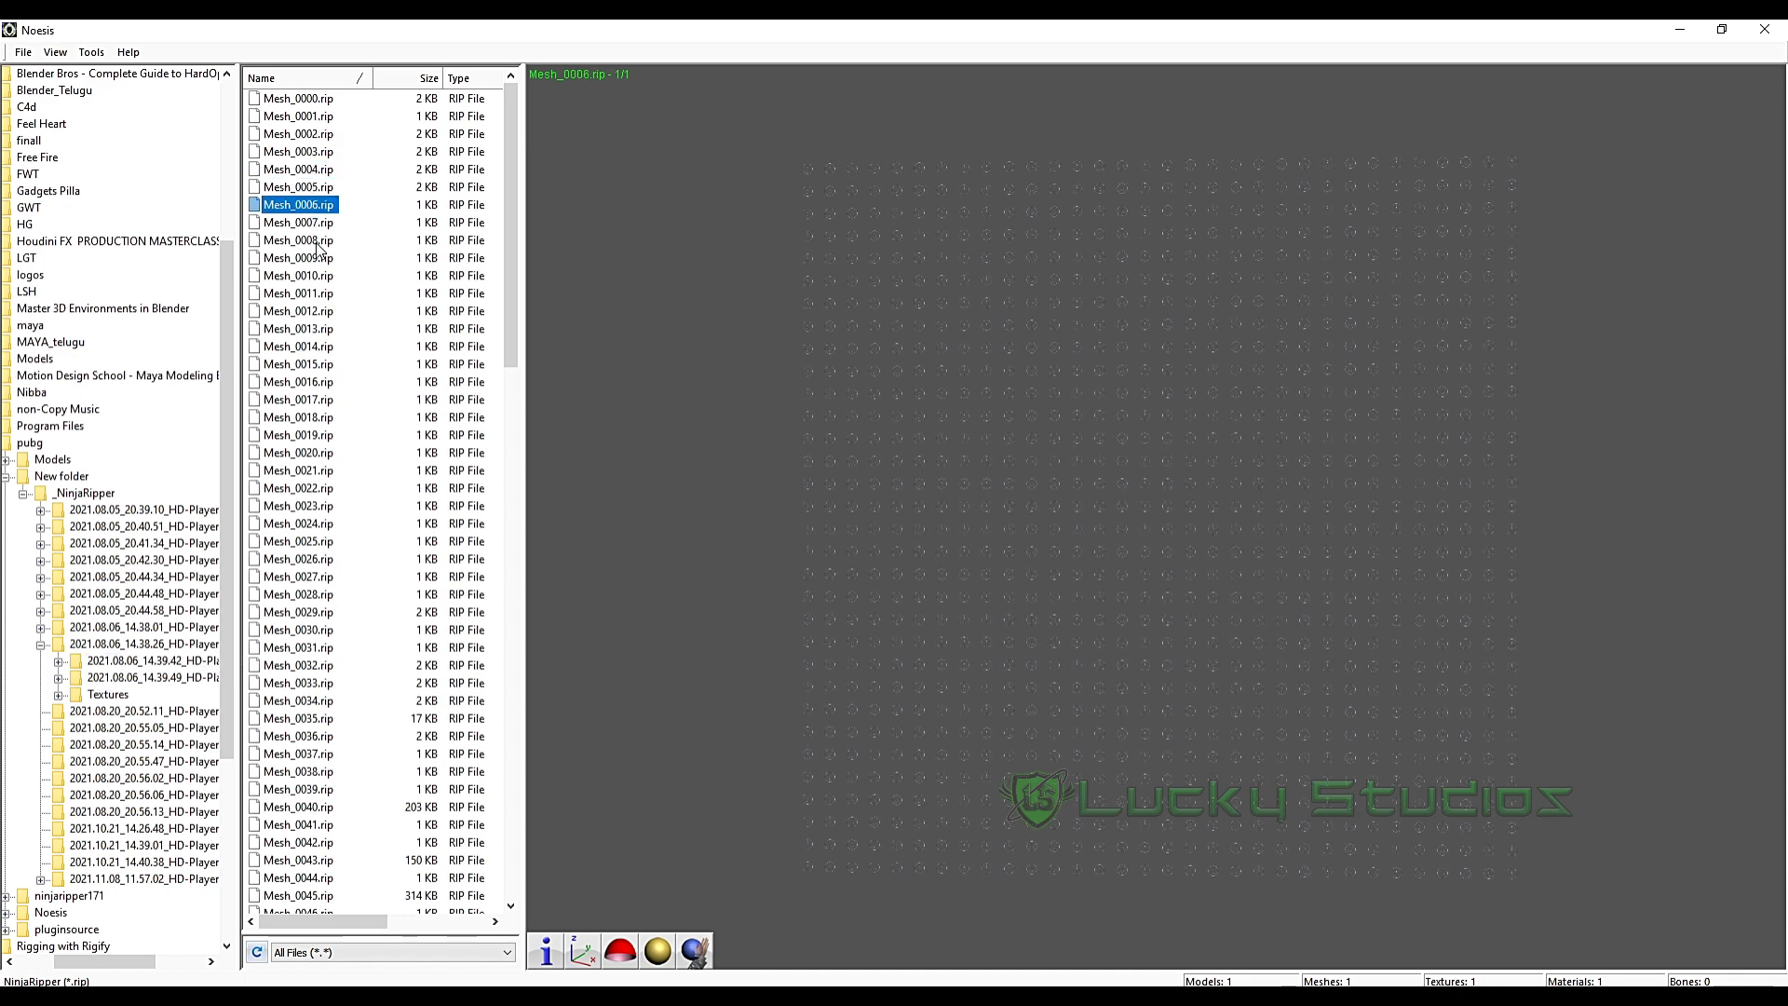
left_click(311, 240)
left_click(310, 292)
left_click(313, 327)
left_click(316, 399)
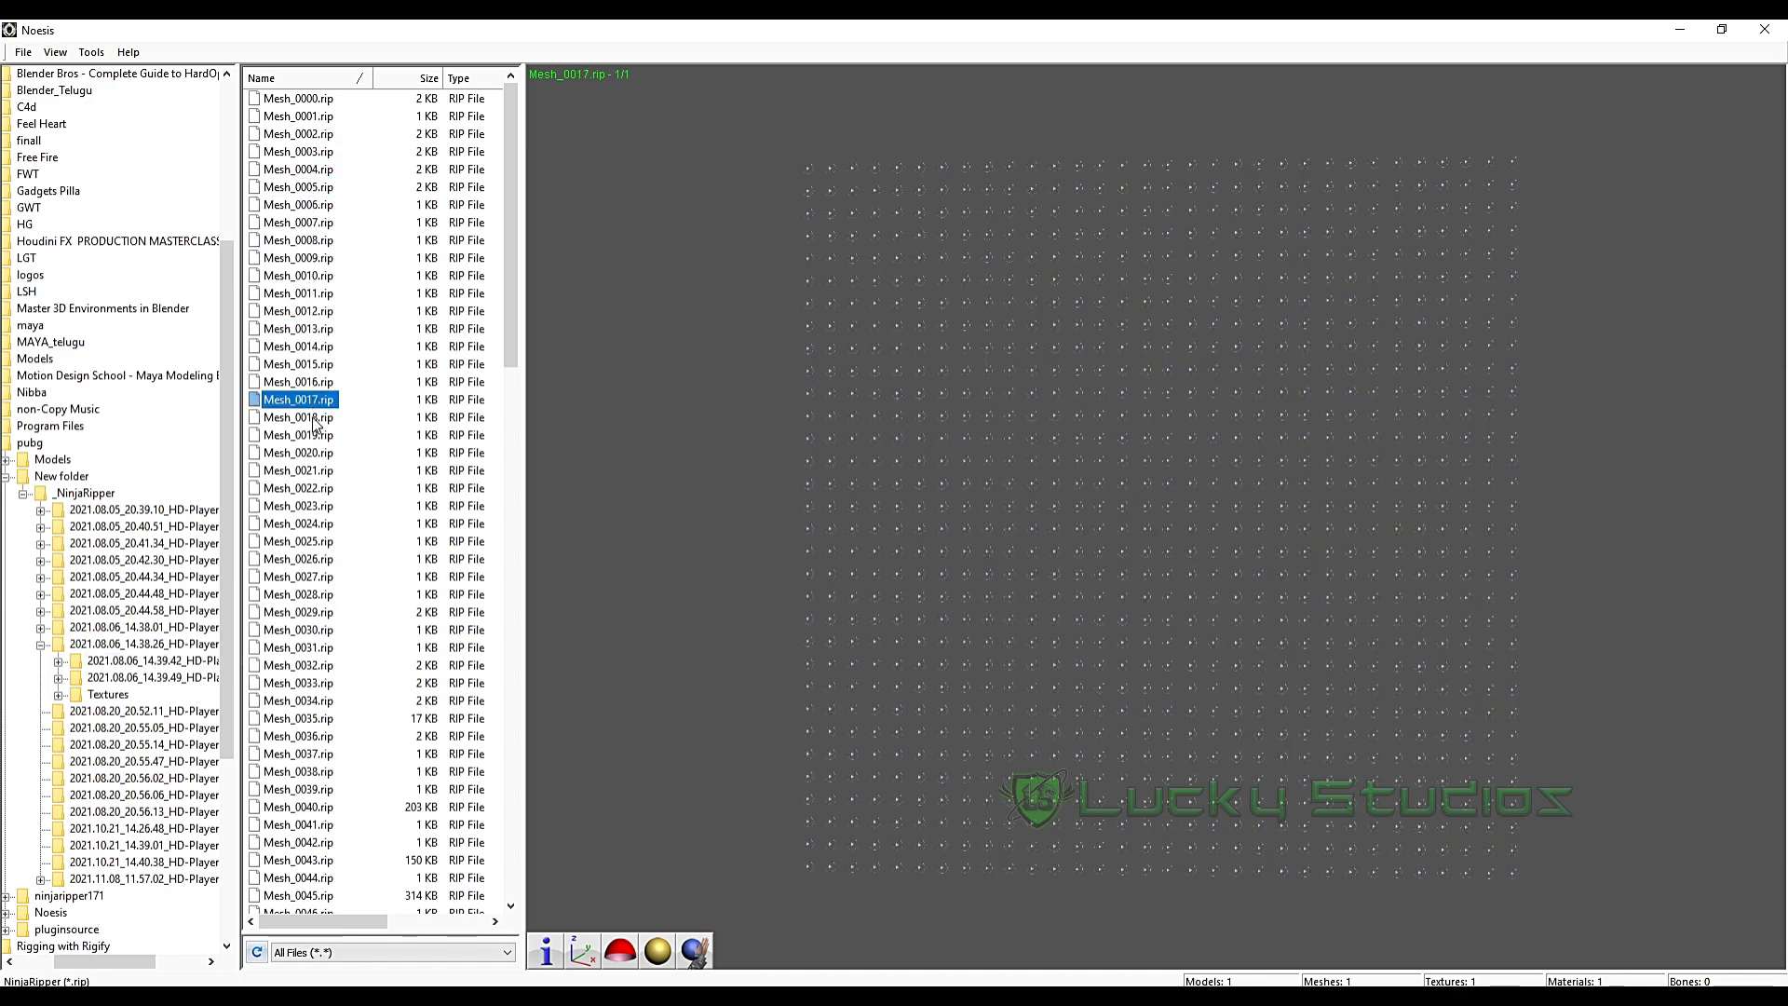
- Continue previewing the 14.39.42 rip's meshes from Mesh_0019 to Mesh_0033
left_click(315, 435)
left_click(314, 470)
left_click(316, 506)
left_click(318, 541)
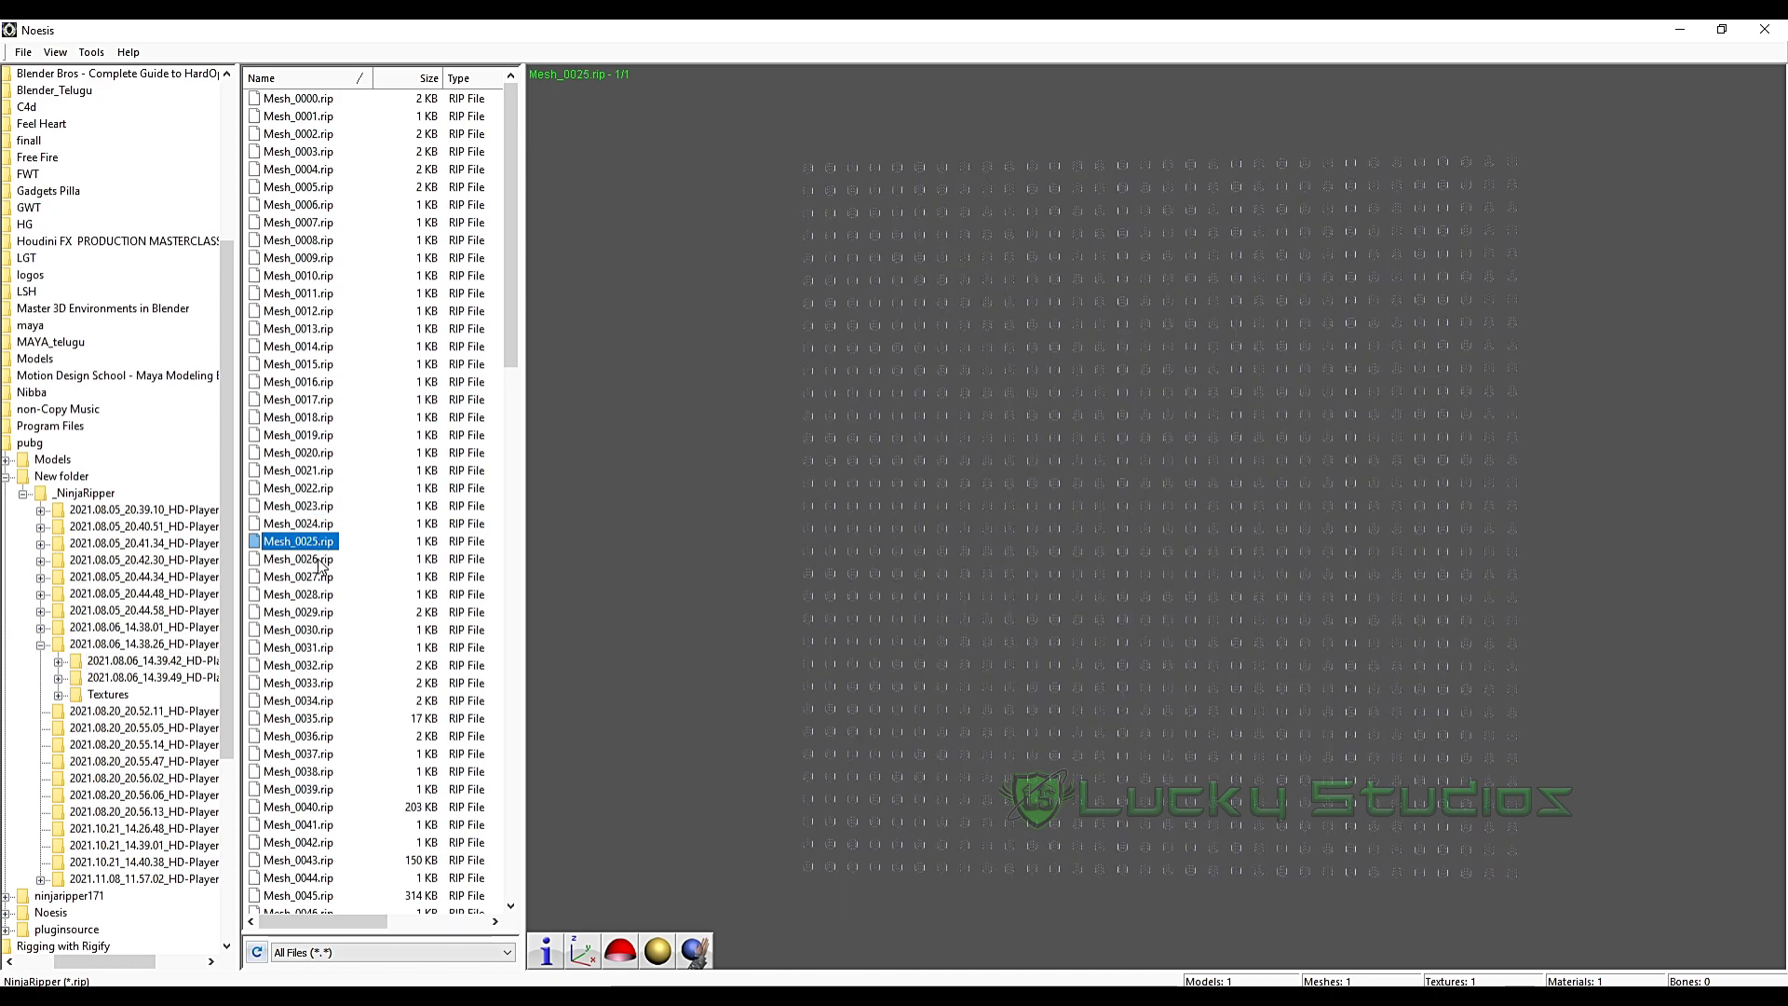
left_click(321, 559)
left_click(322, 595)
left_click(326, 612)
left_click(328, 648)
left_click(331, 683)
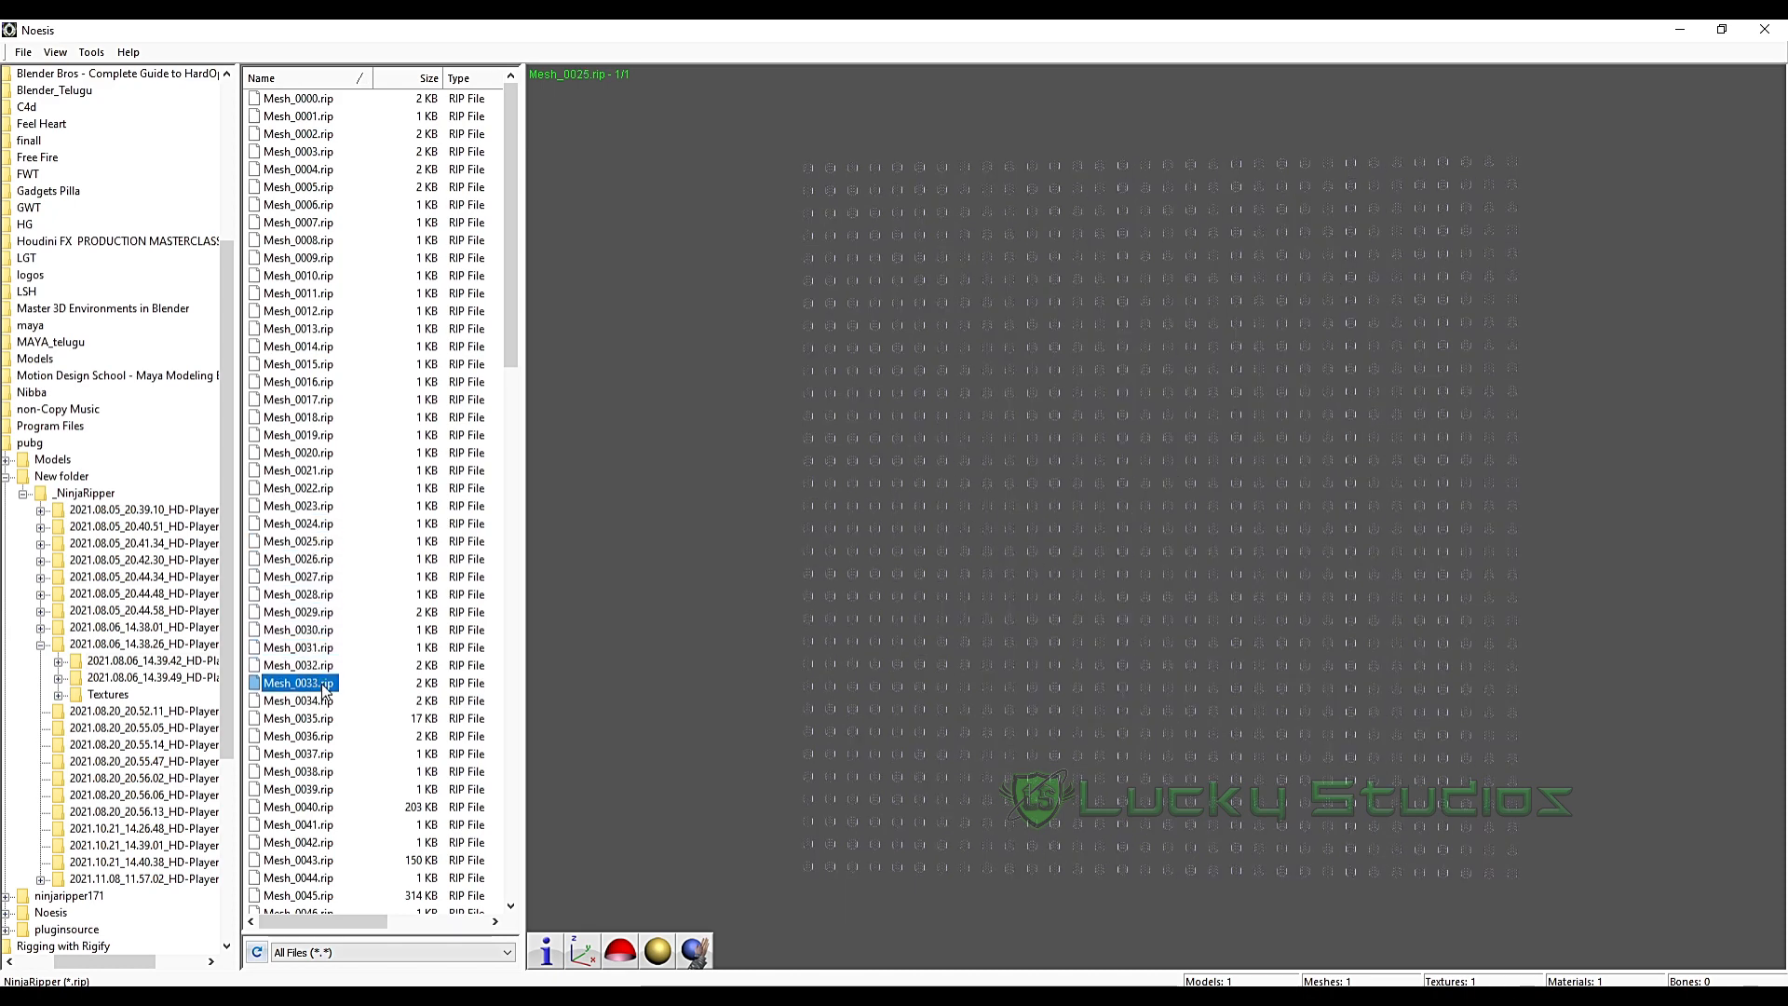
- Preview meshes between Mesh_0035 and Mesh_0042, and examine the Mesh_0040 model from another angle
scroll(333, 659, "down", 3)
left_click(315, 559)
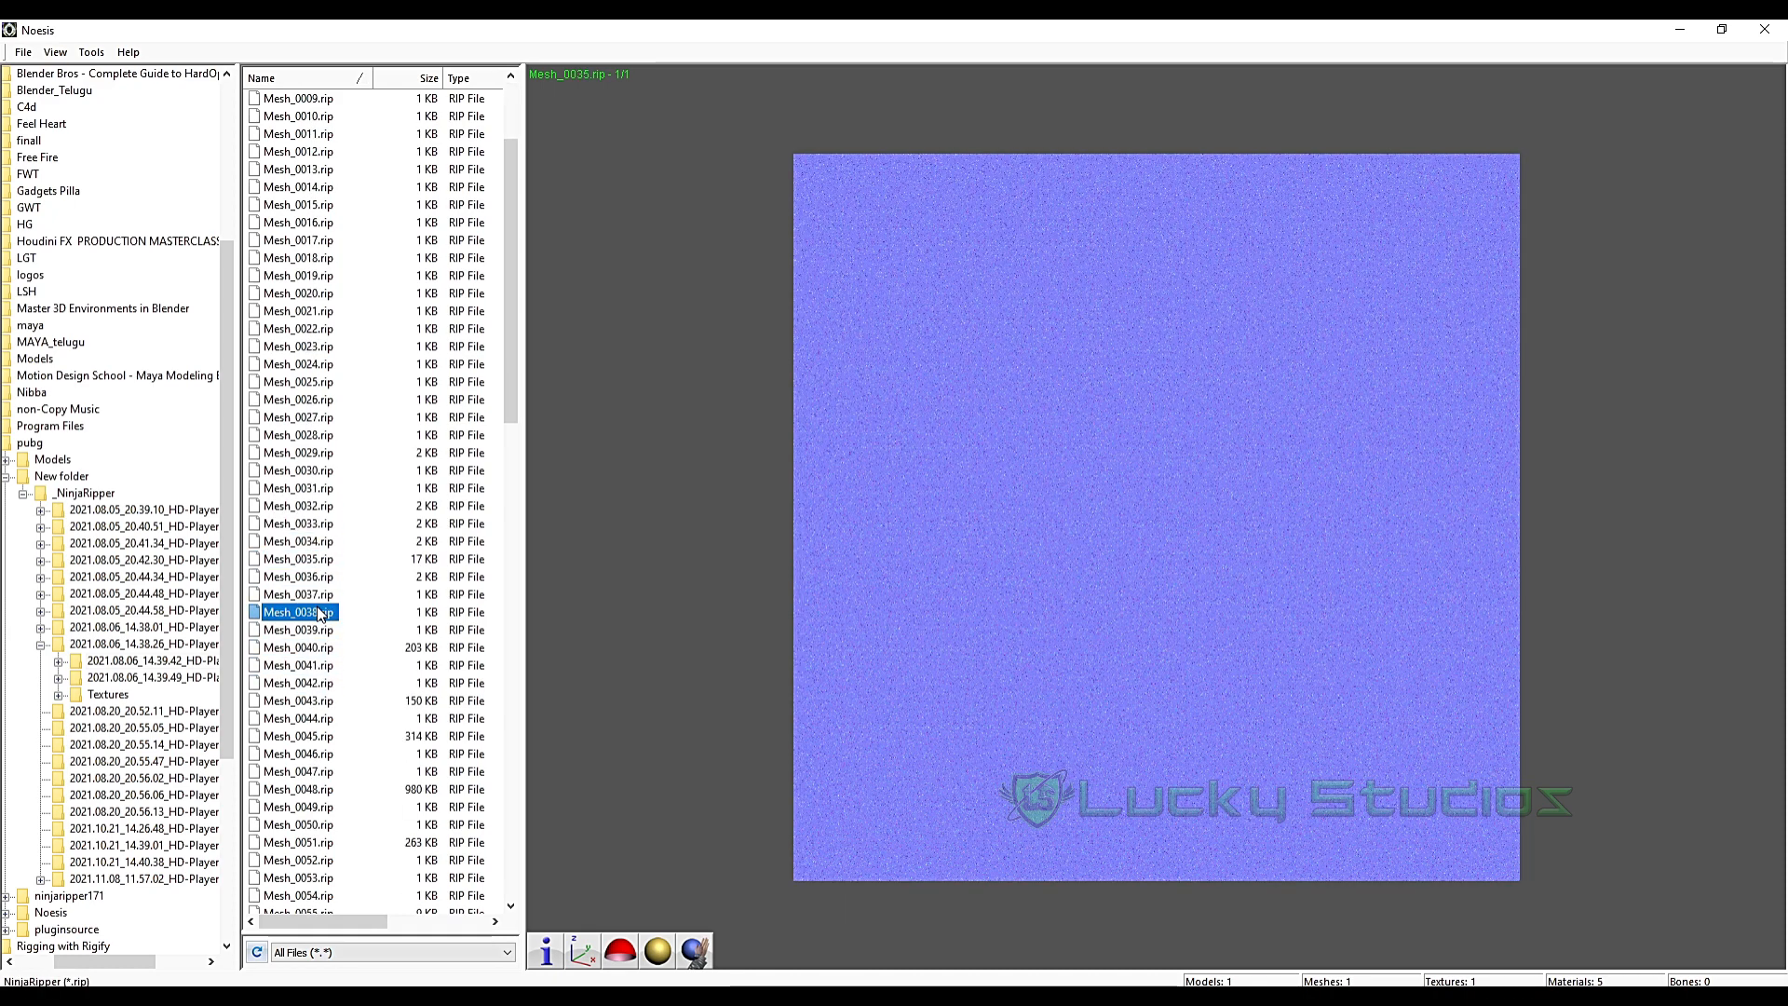
left_click(316, 629)
left_click(316, 647)
left_click(319, 683)
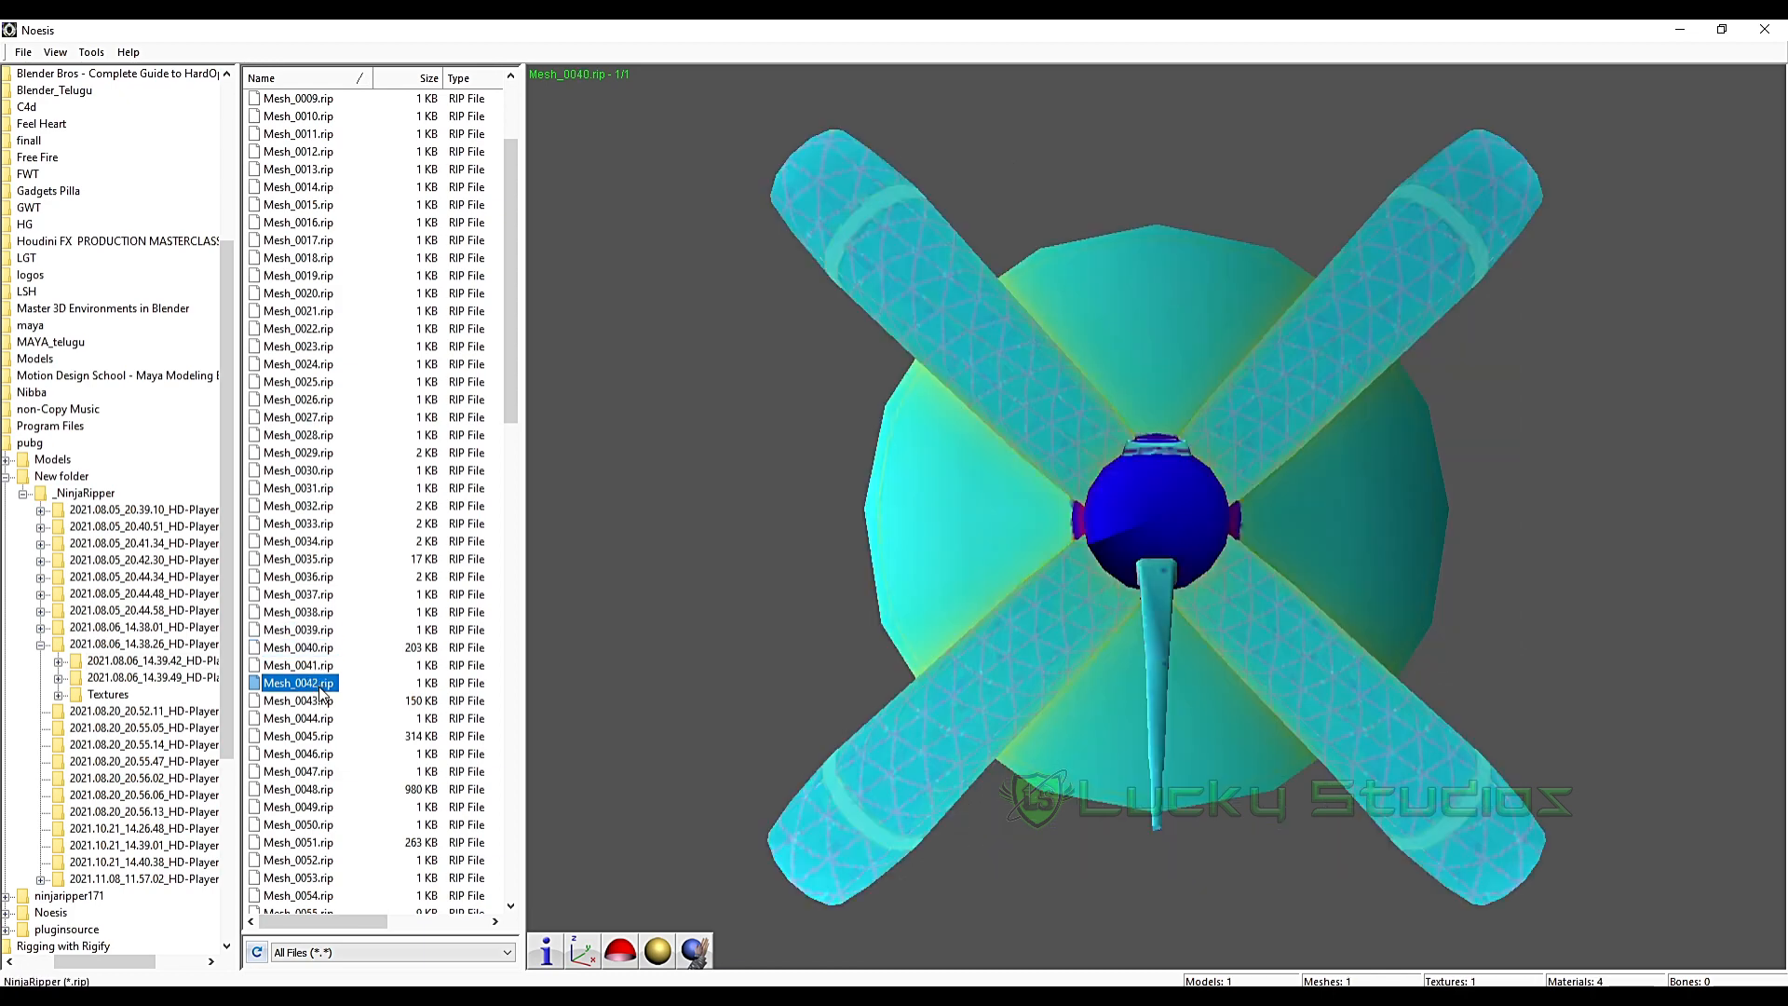
scroll(745, 582, "down", 3)
scroll(1244, 524, "up", 5)
scroll(1244, 523, "down", 2)
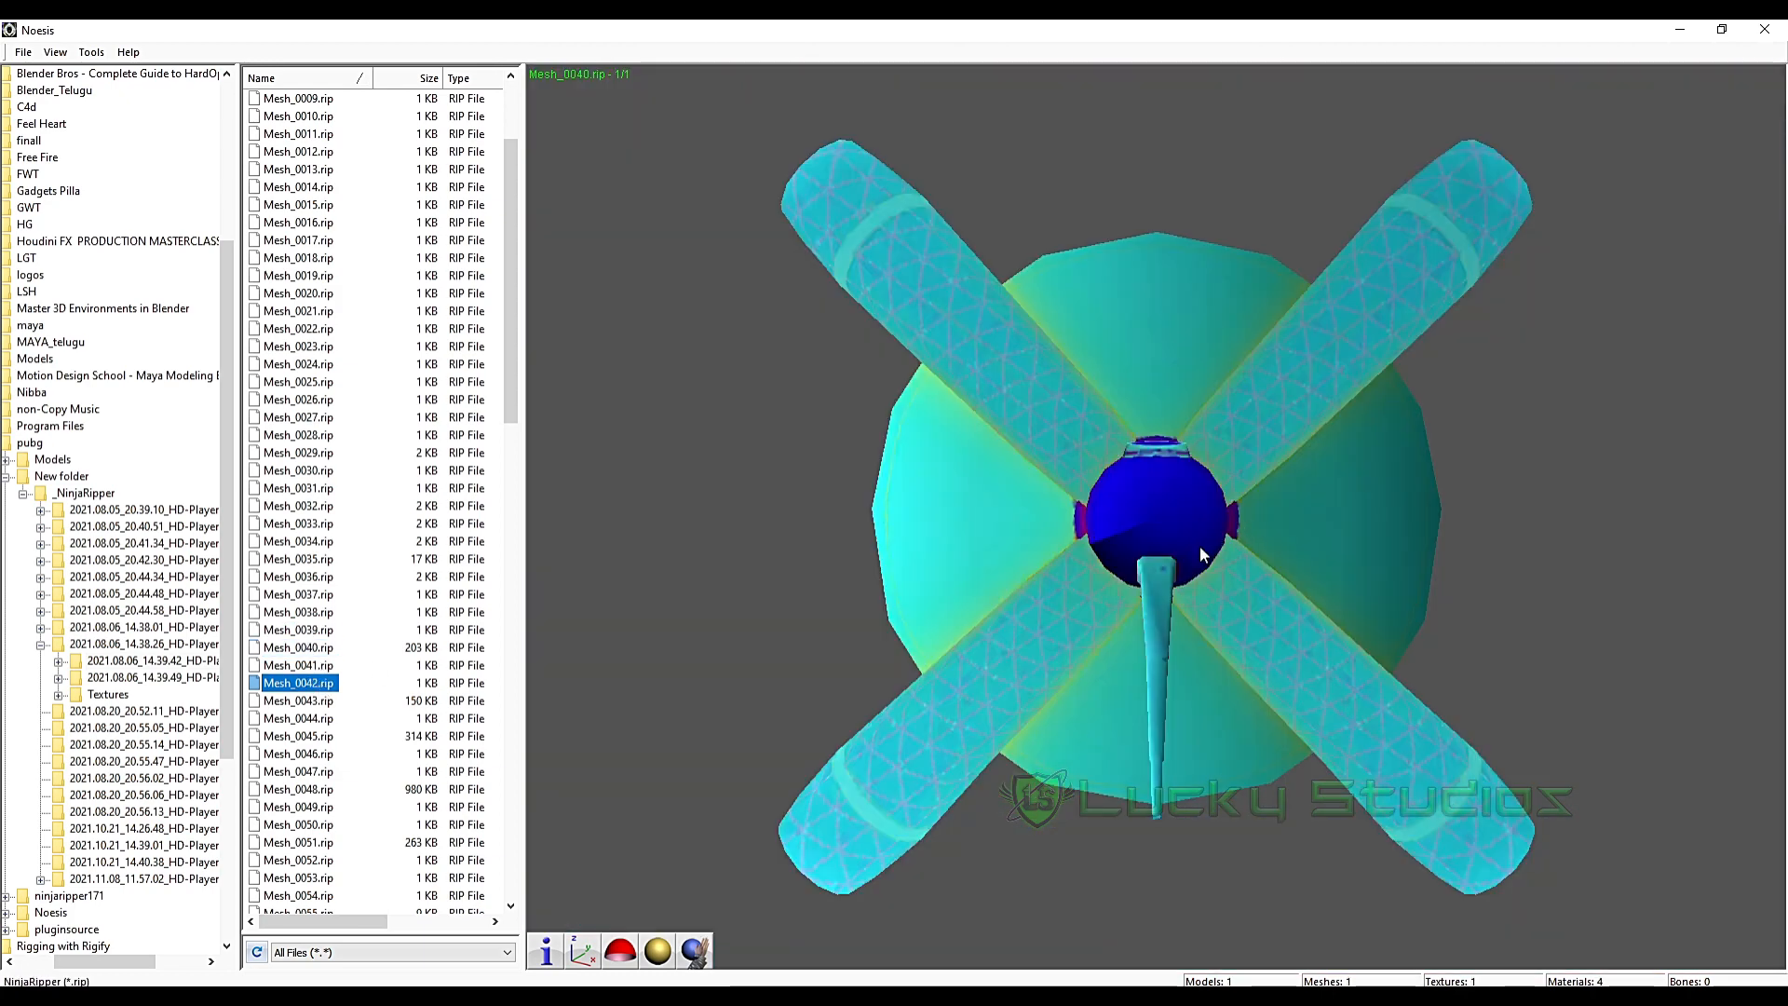
left_click_drag(1200, 545, 1244, 565)
- Preview Mesh_0043 to Mesh_0045 and rotate the Mesh_0045 model to examine its shape
left_click(298, 706)
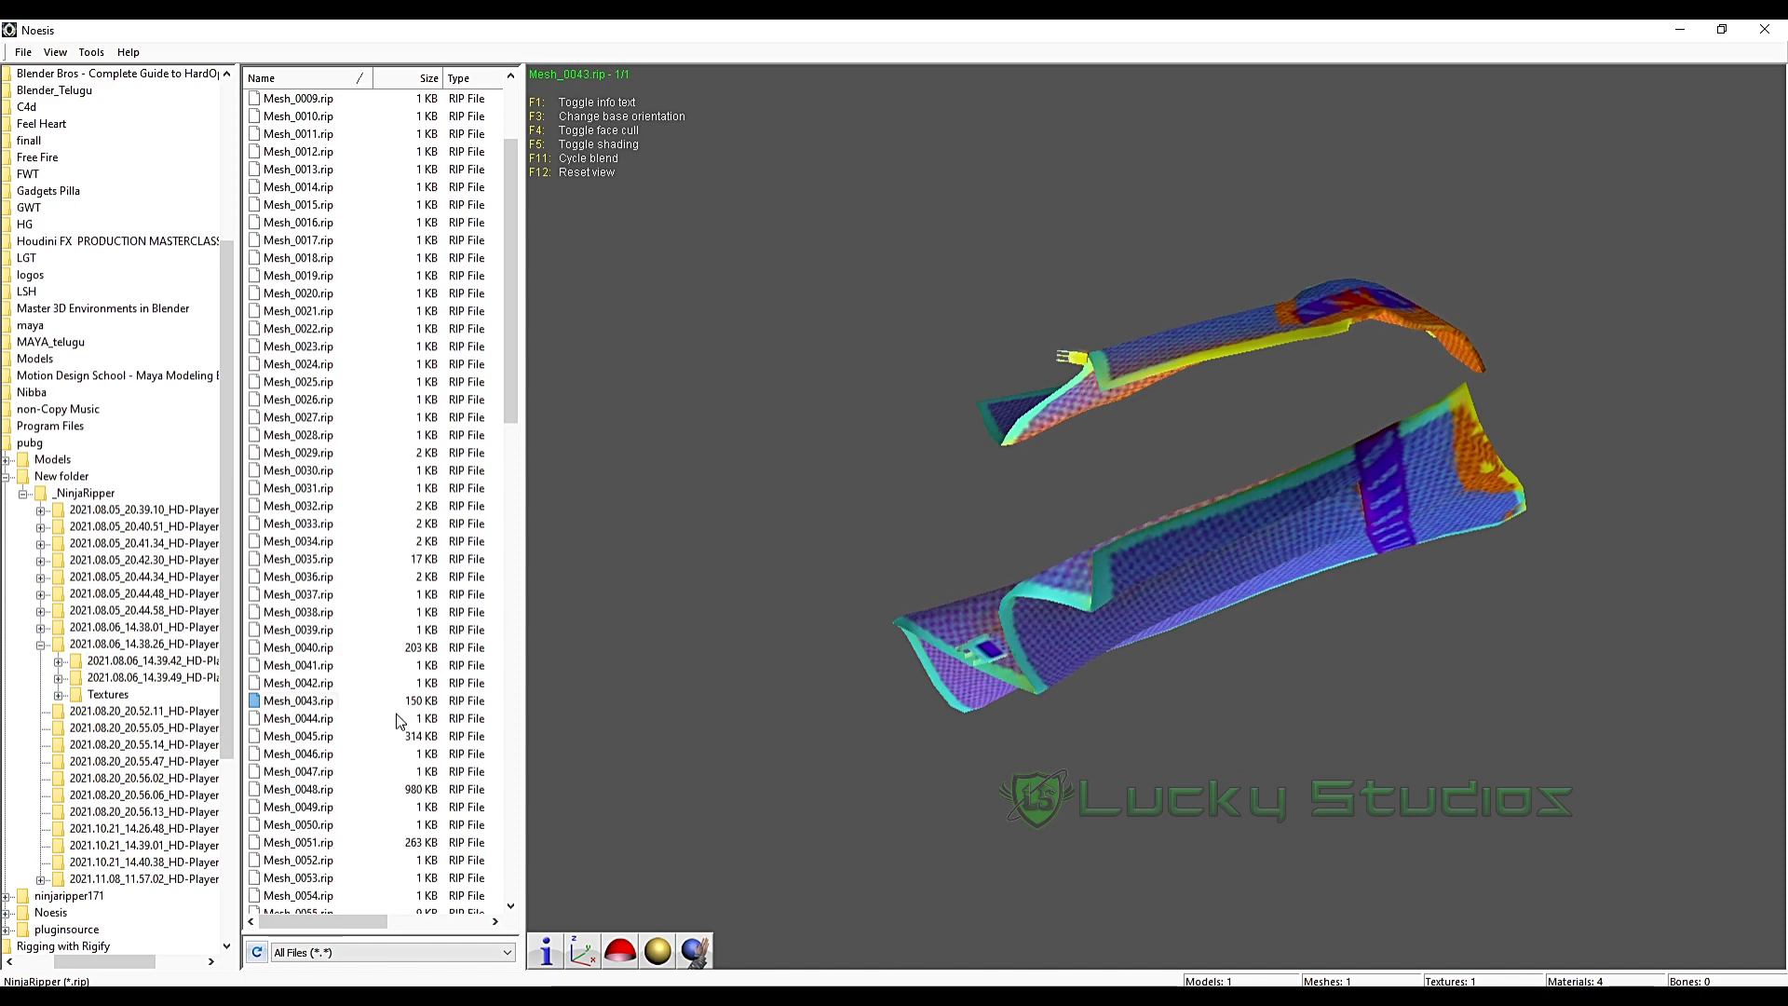
left_click(309, 724)
left_click(308, 738)
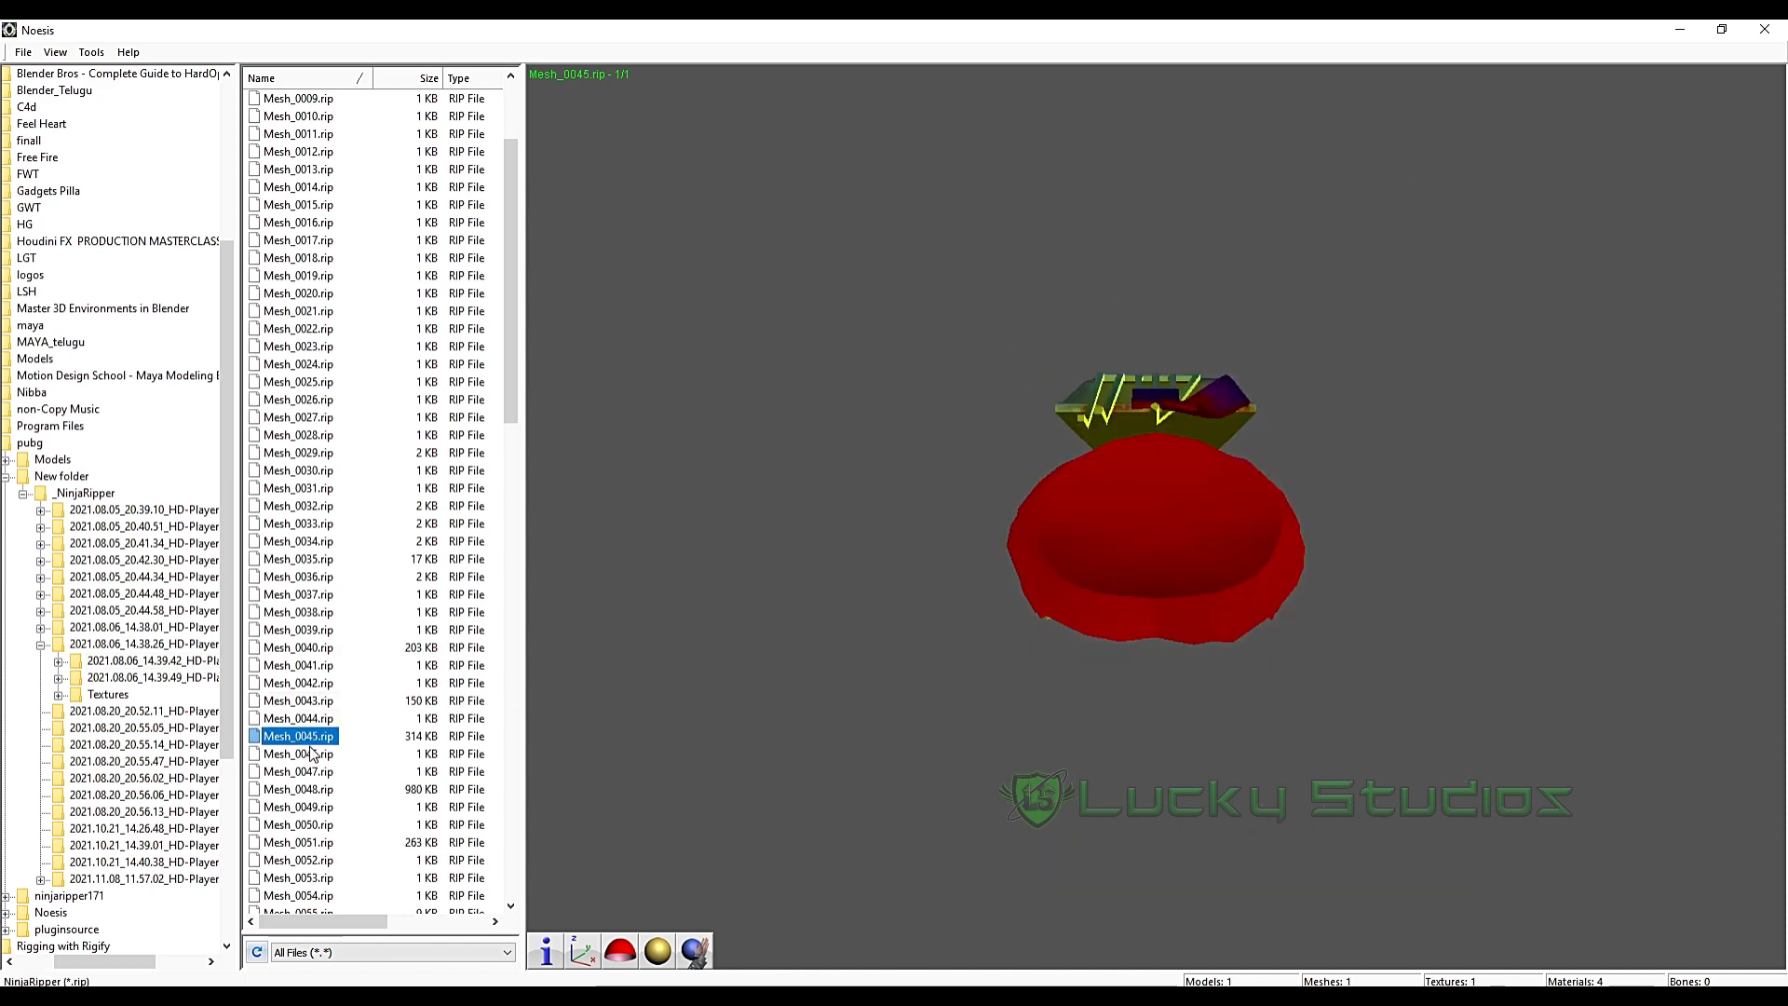
left_click_drag(1043, 606, 1109, 718)
- Preview Mesh_0046 to Mesh_0049, return to the 980 KB Mesh_0048, and examine it from another angle
scroll(317, 559, "down", 4)
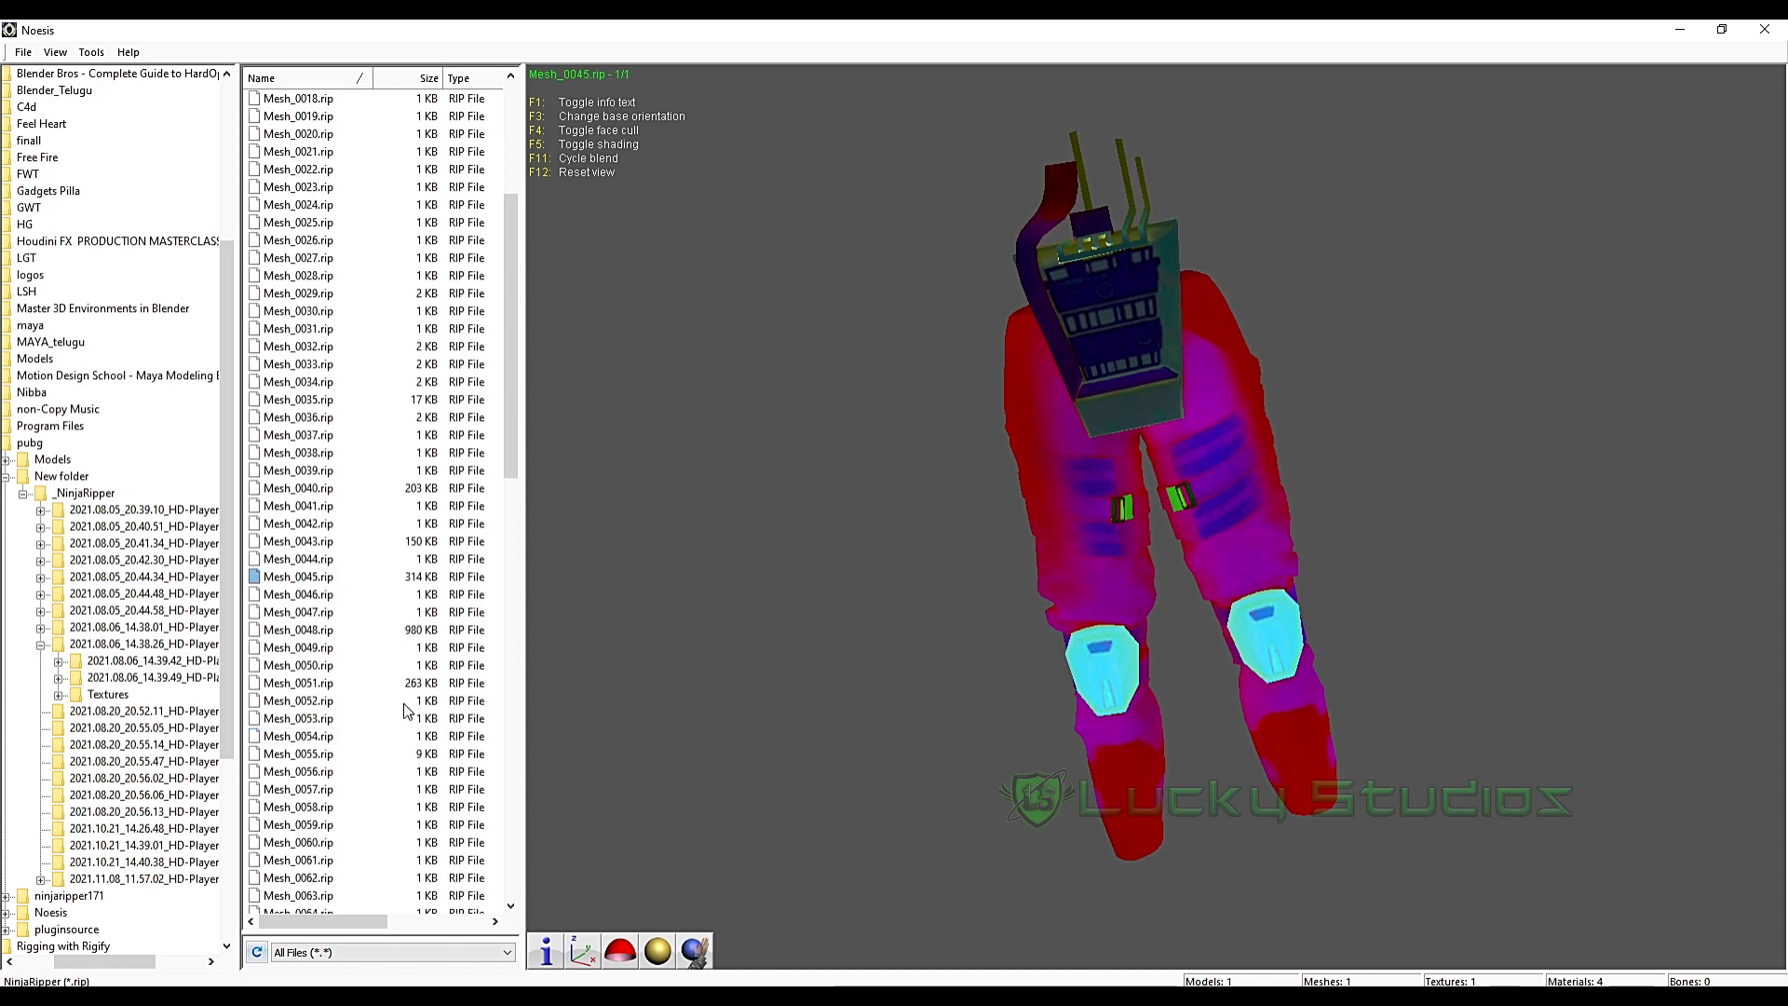
left_click(303, 543)
left_click(310, 560)
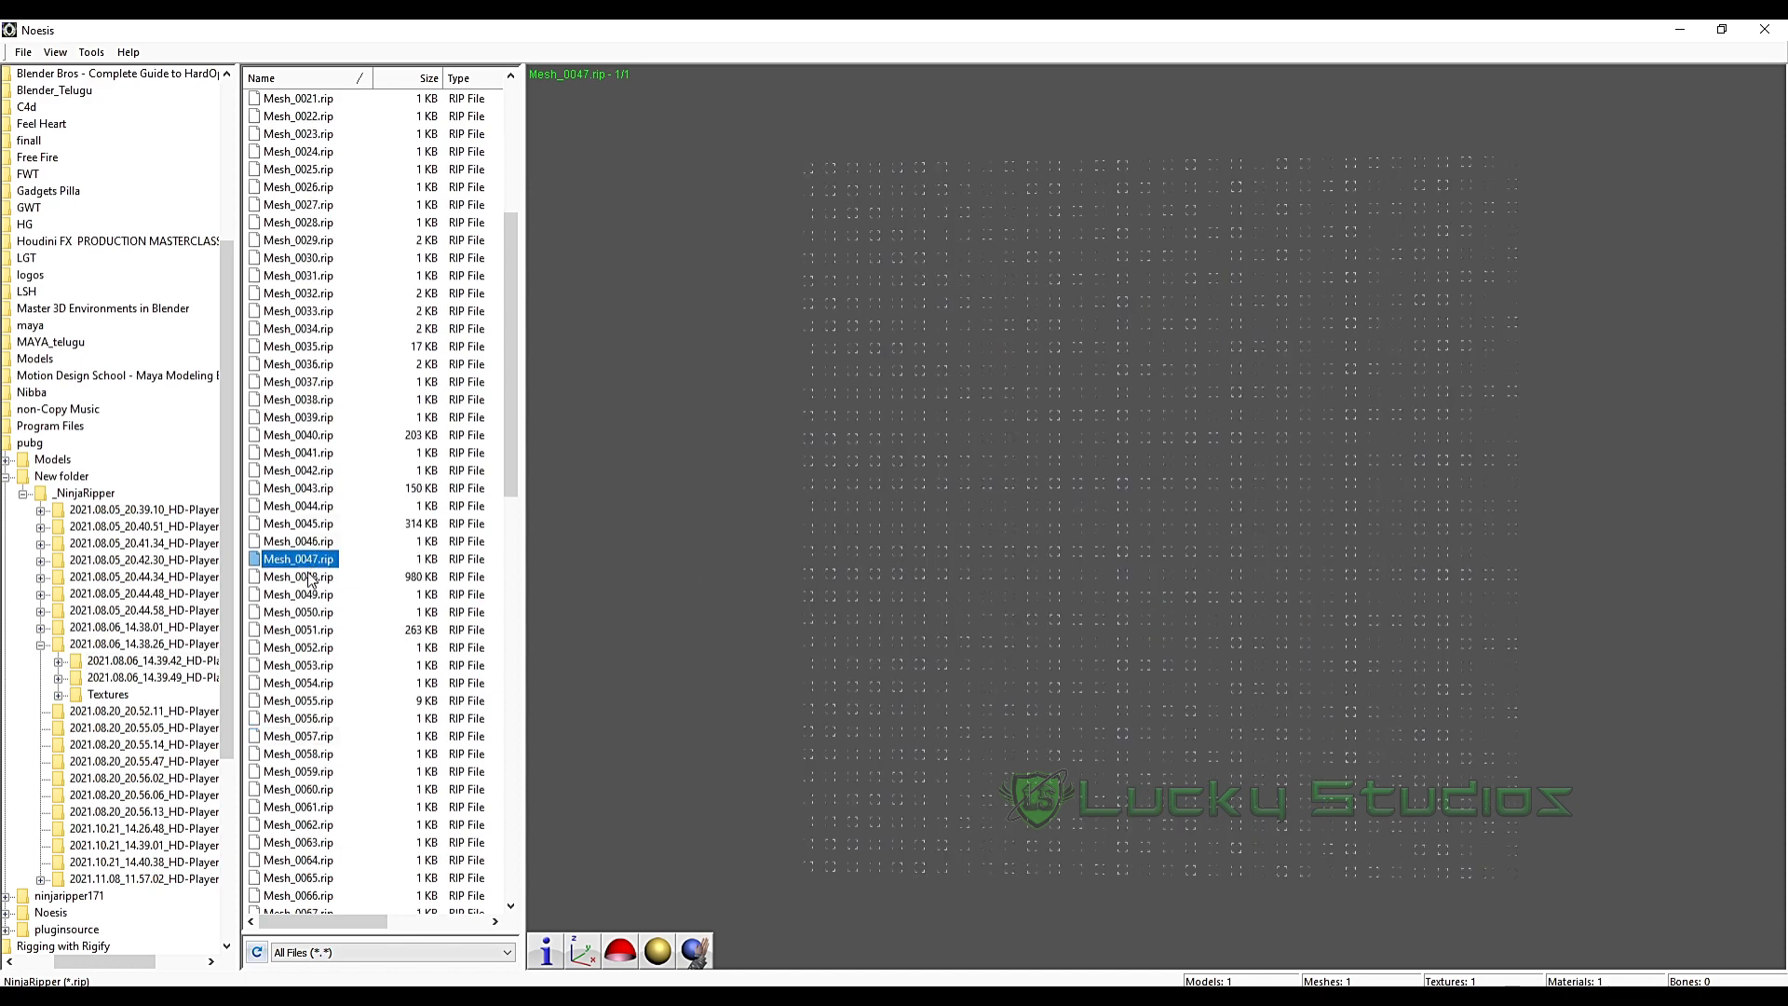
left_click(309, 577)
left_click(308, 595)
left_click(303, 578)
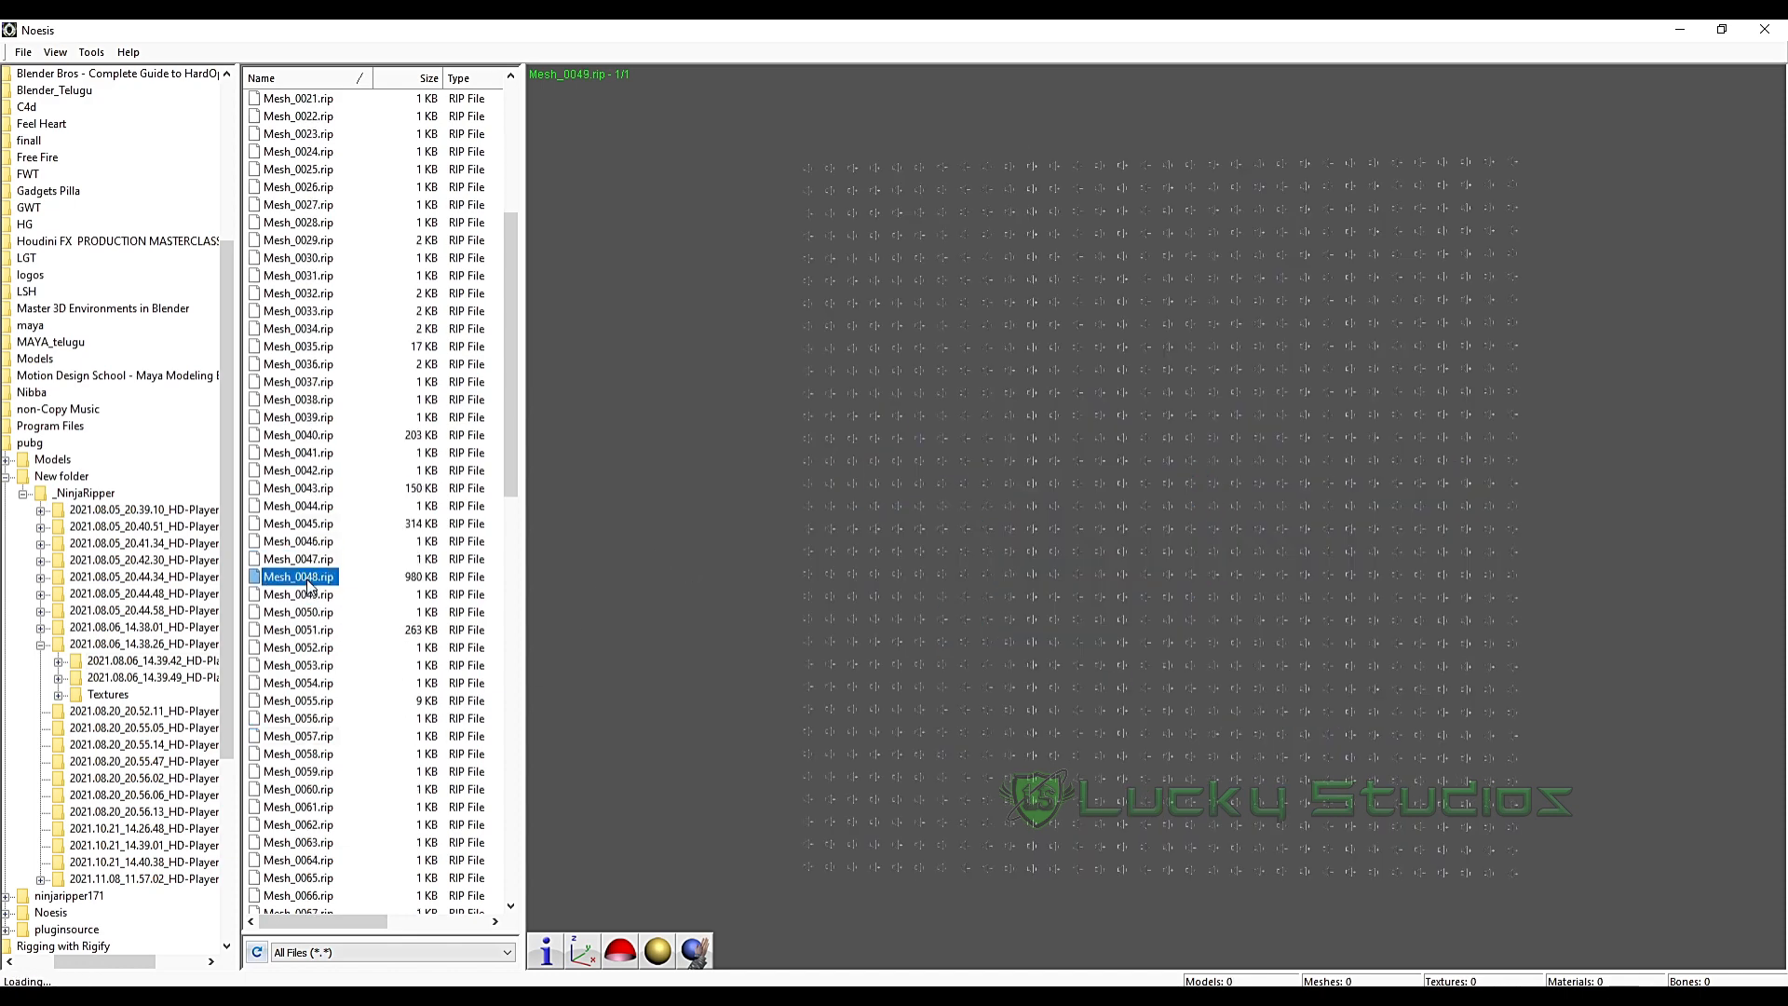
left_click_drag(931, 559, 1062, 503)
- Preview the meshes from Mesh_0049 to Mesh_0055 and rotate Mesh_0055 to examine it
left_click(305, 595)
left_click(300, 613)
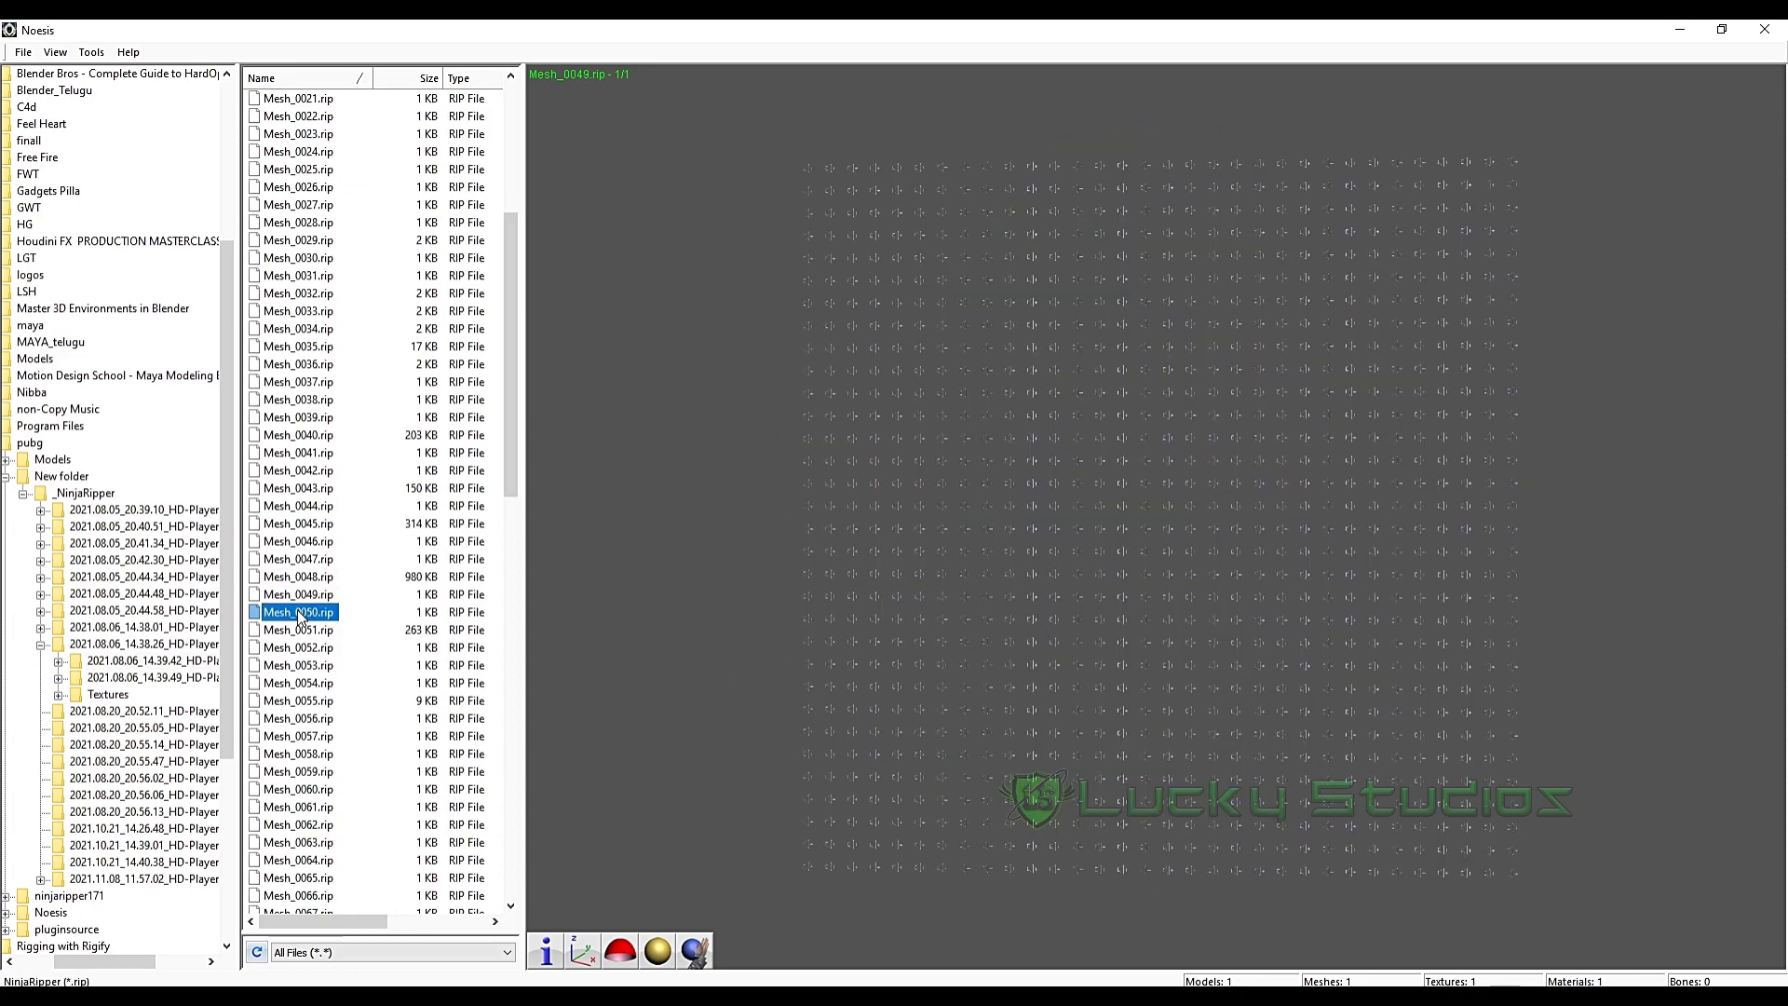
left_click(303, 629)
left_click(309, 647)
left_click(312, 665)
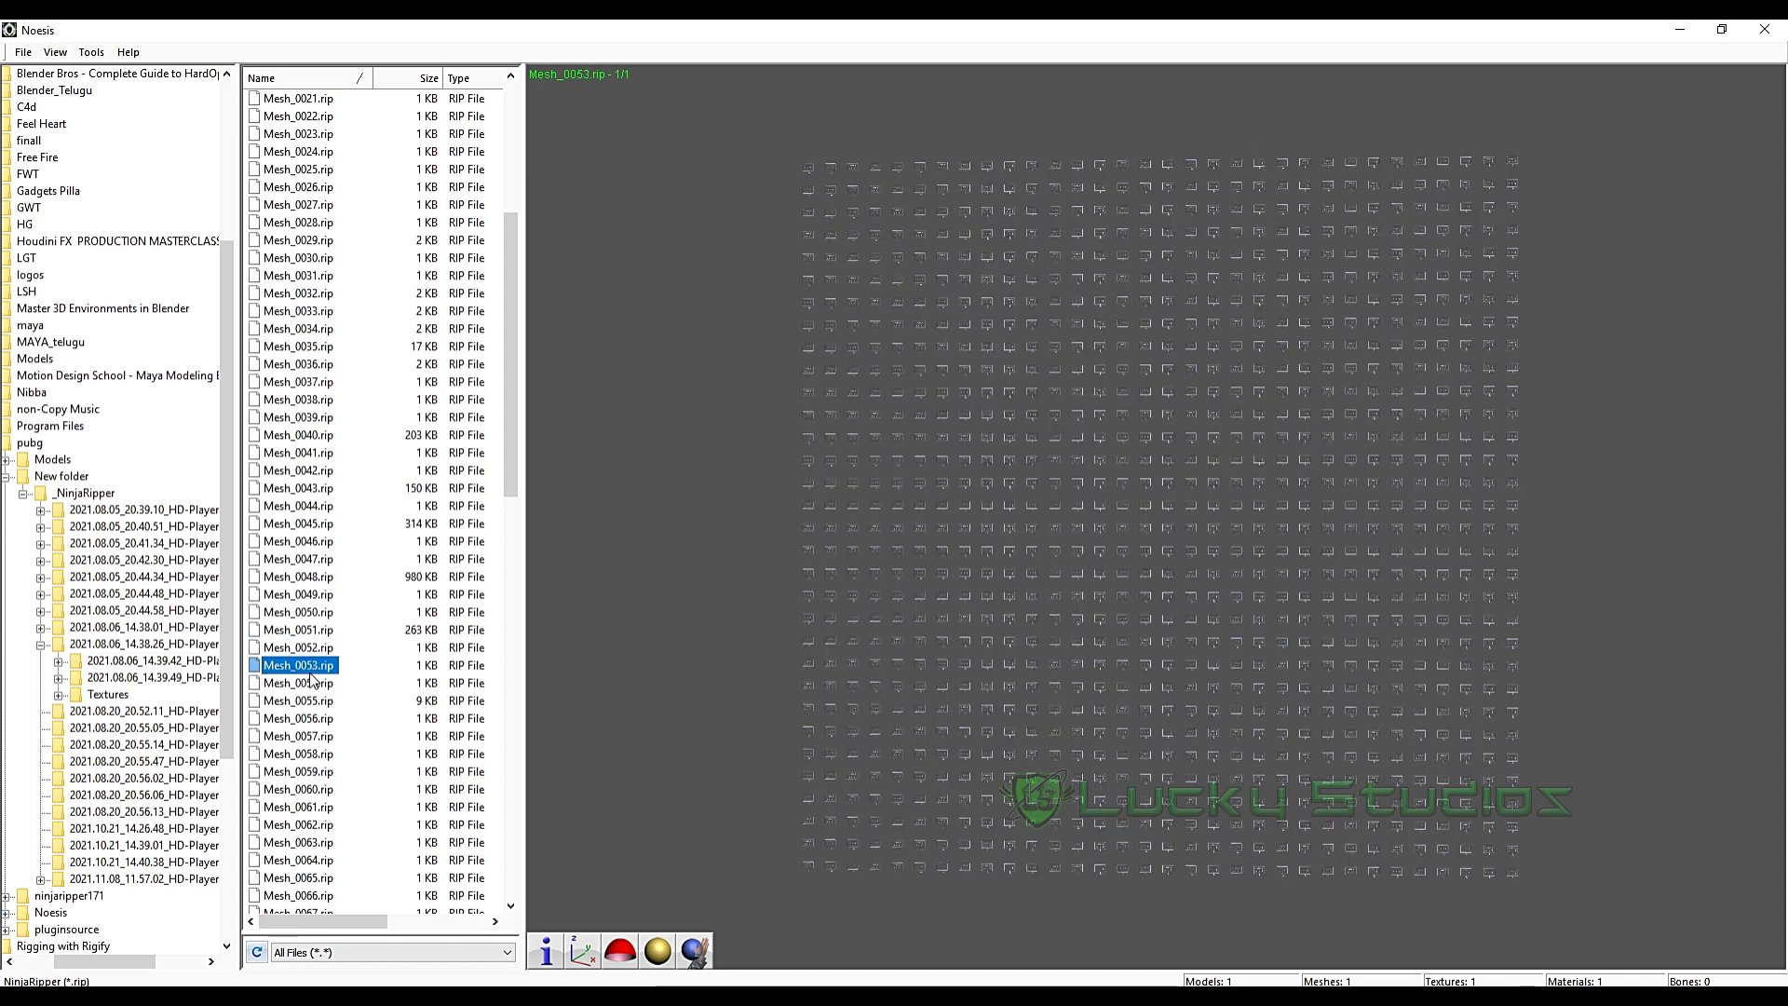
left_click(312, 683)
left_click(317, 701)
scroll(319, 702, "down", 4)
left_click_drag(876, 484, 1164, 578)
scroll(1165, 503, "down", 5)
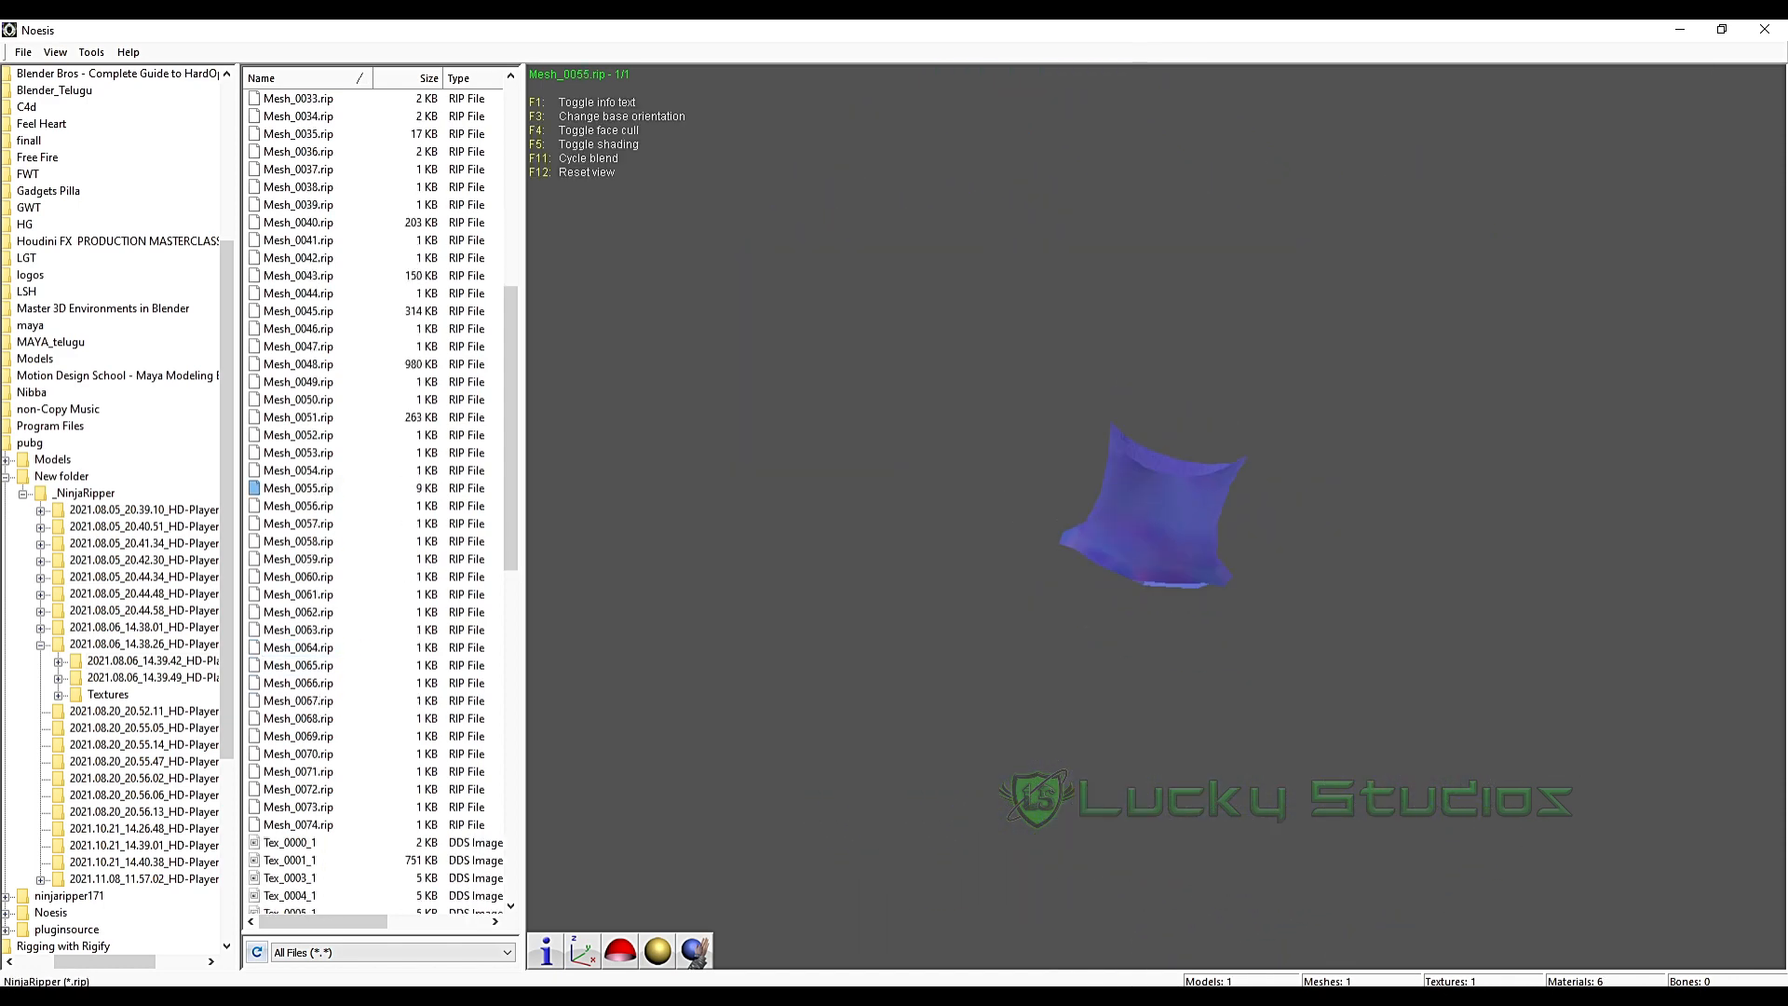
- Preview Mesh_0055 to Mesh_0057, rotating the Mesh_0055 and Mesh_0057 models to examine their shapes
left_click(333, 506)
left_click(326, 490)
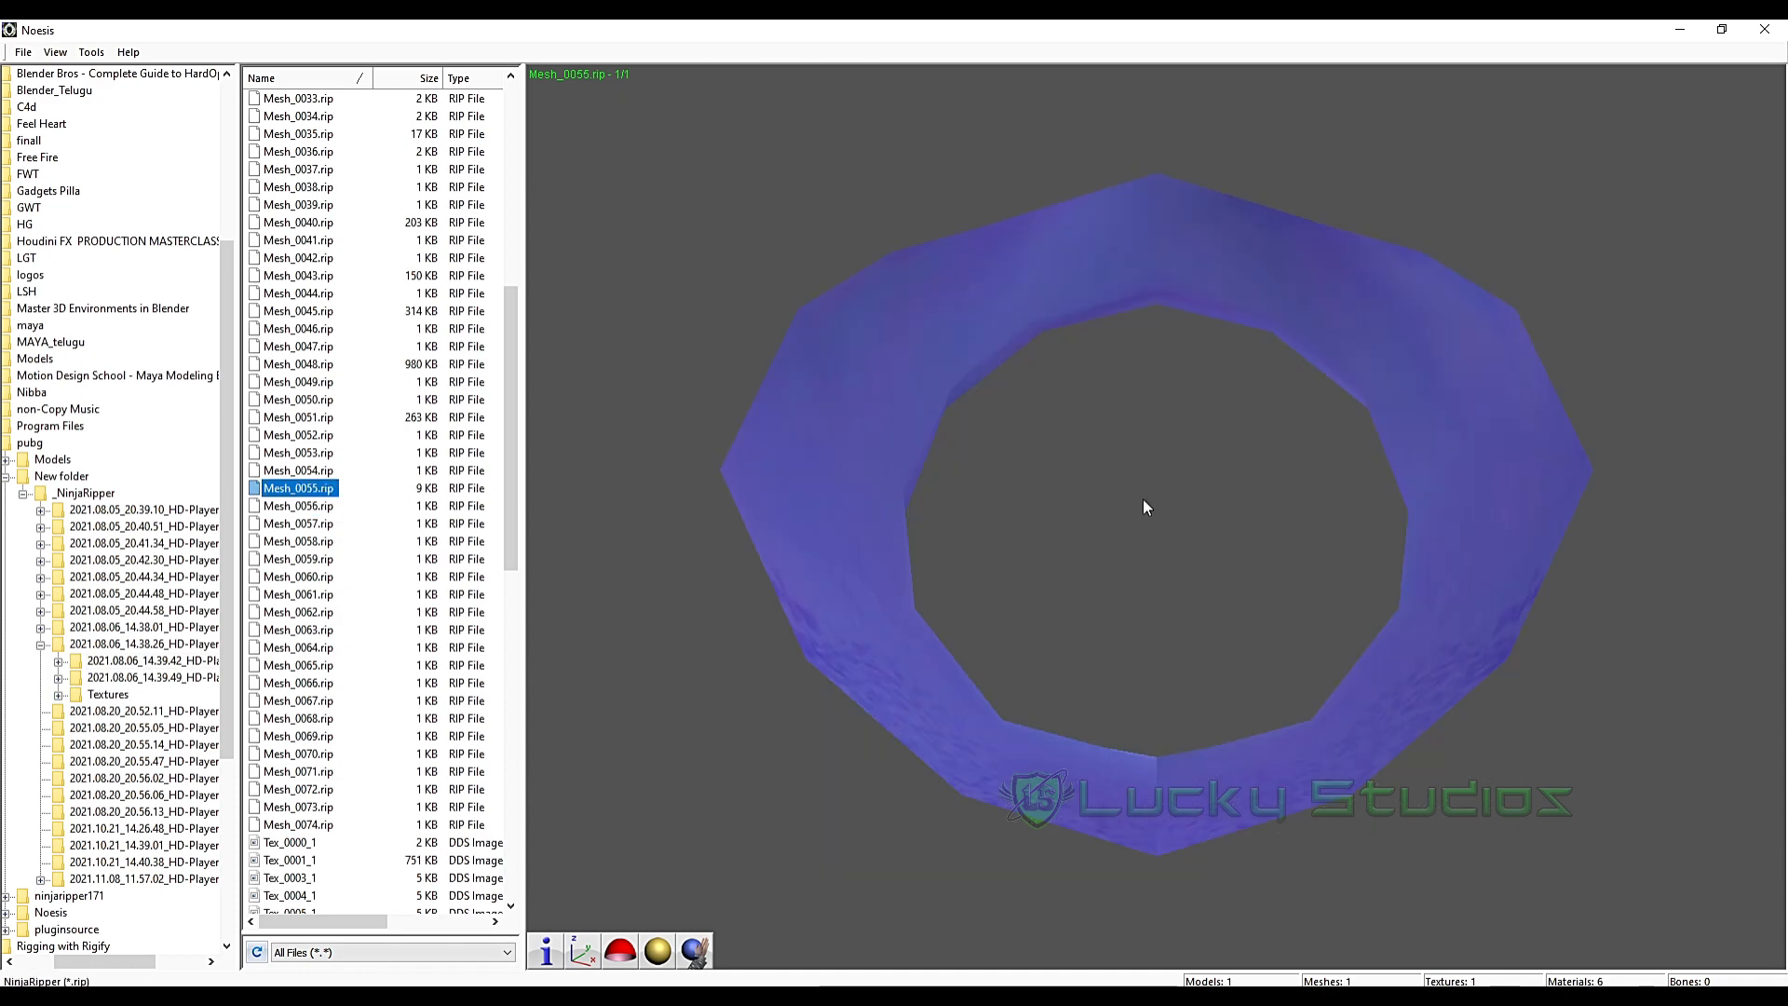
left_click_drag(1146, 507, 1248, 521)
left_click_drag(615, 559, 697, 569)
left_click(313, 524)
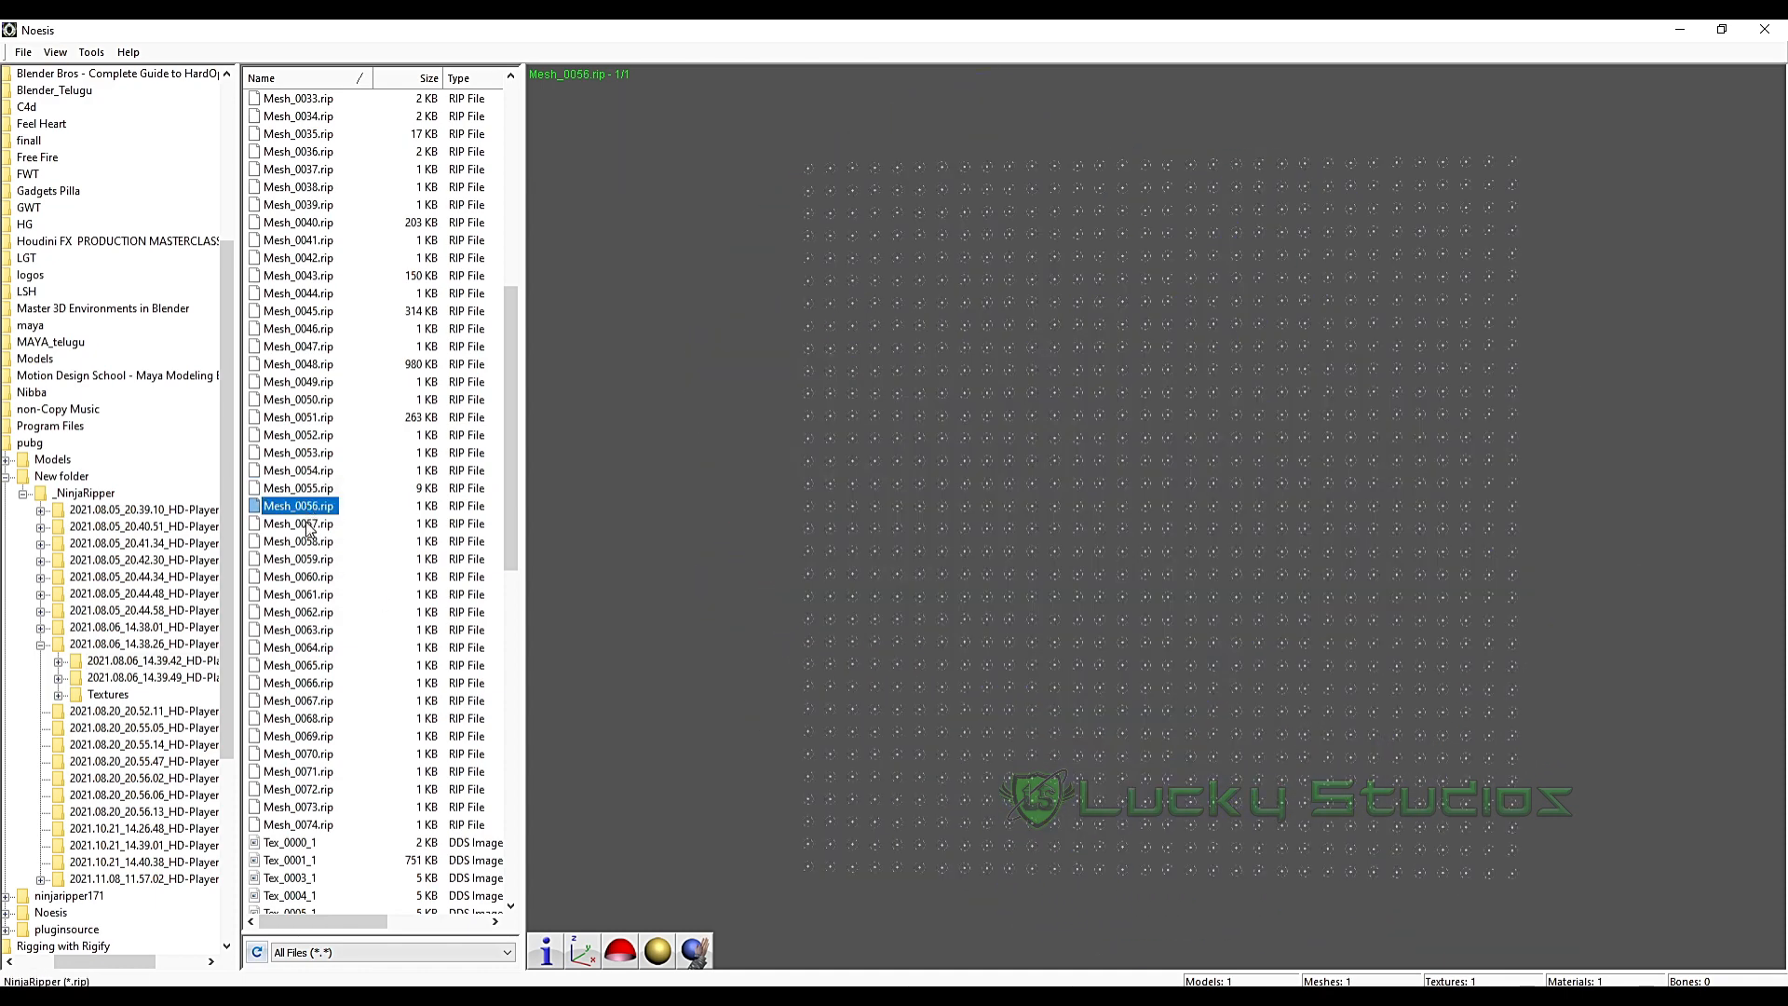
left_click_drag(1108, 477, 1245, 478)
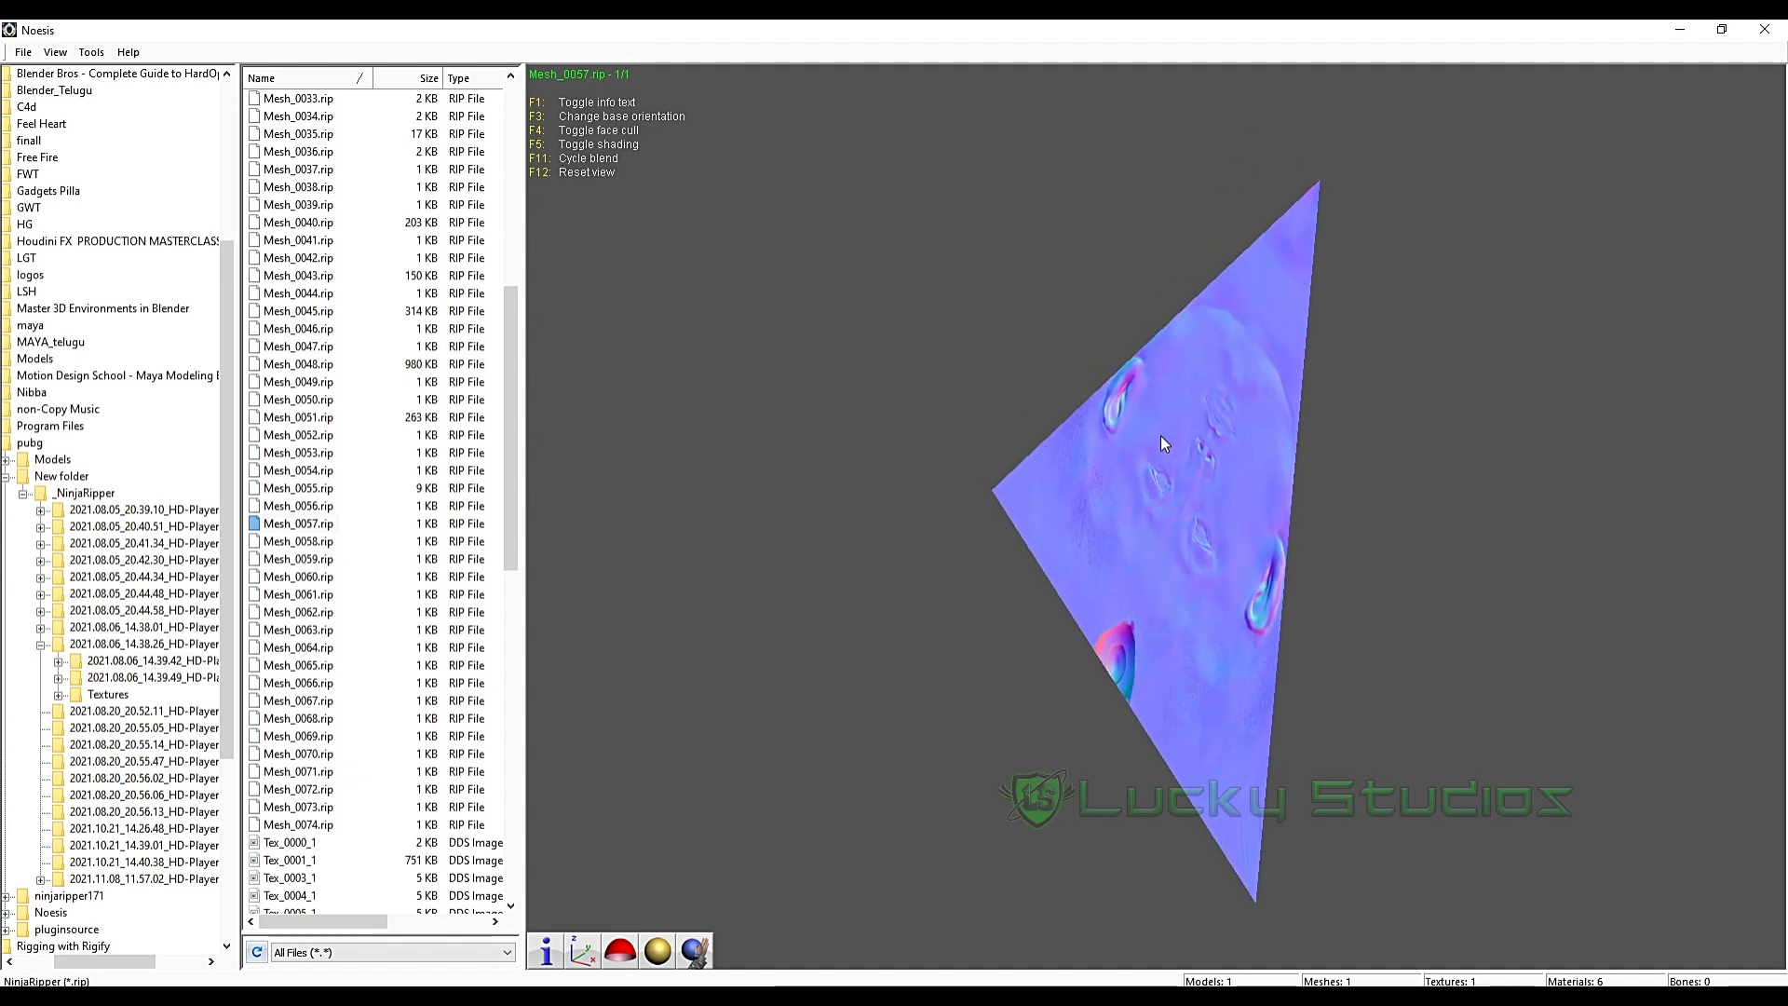
- Preview the 1 KB meshes from Mesh_0058 to Mesh_0064 one after another
left_click(321, 541)
left_click(321, 559)
left_click(322, 576)
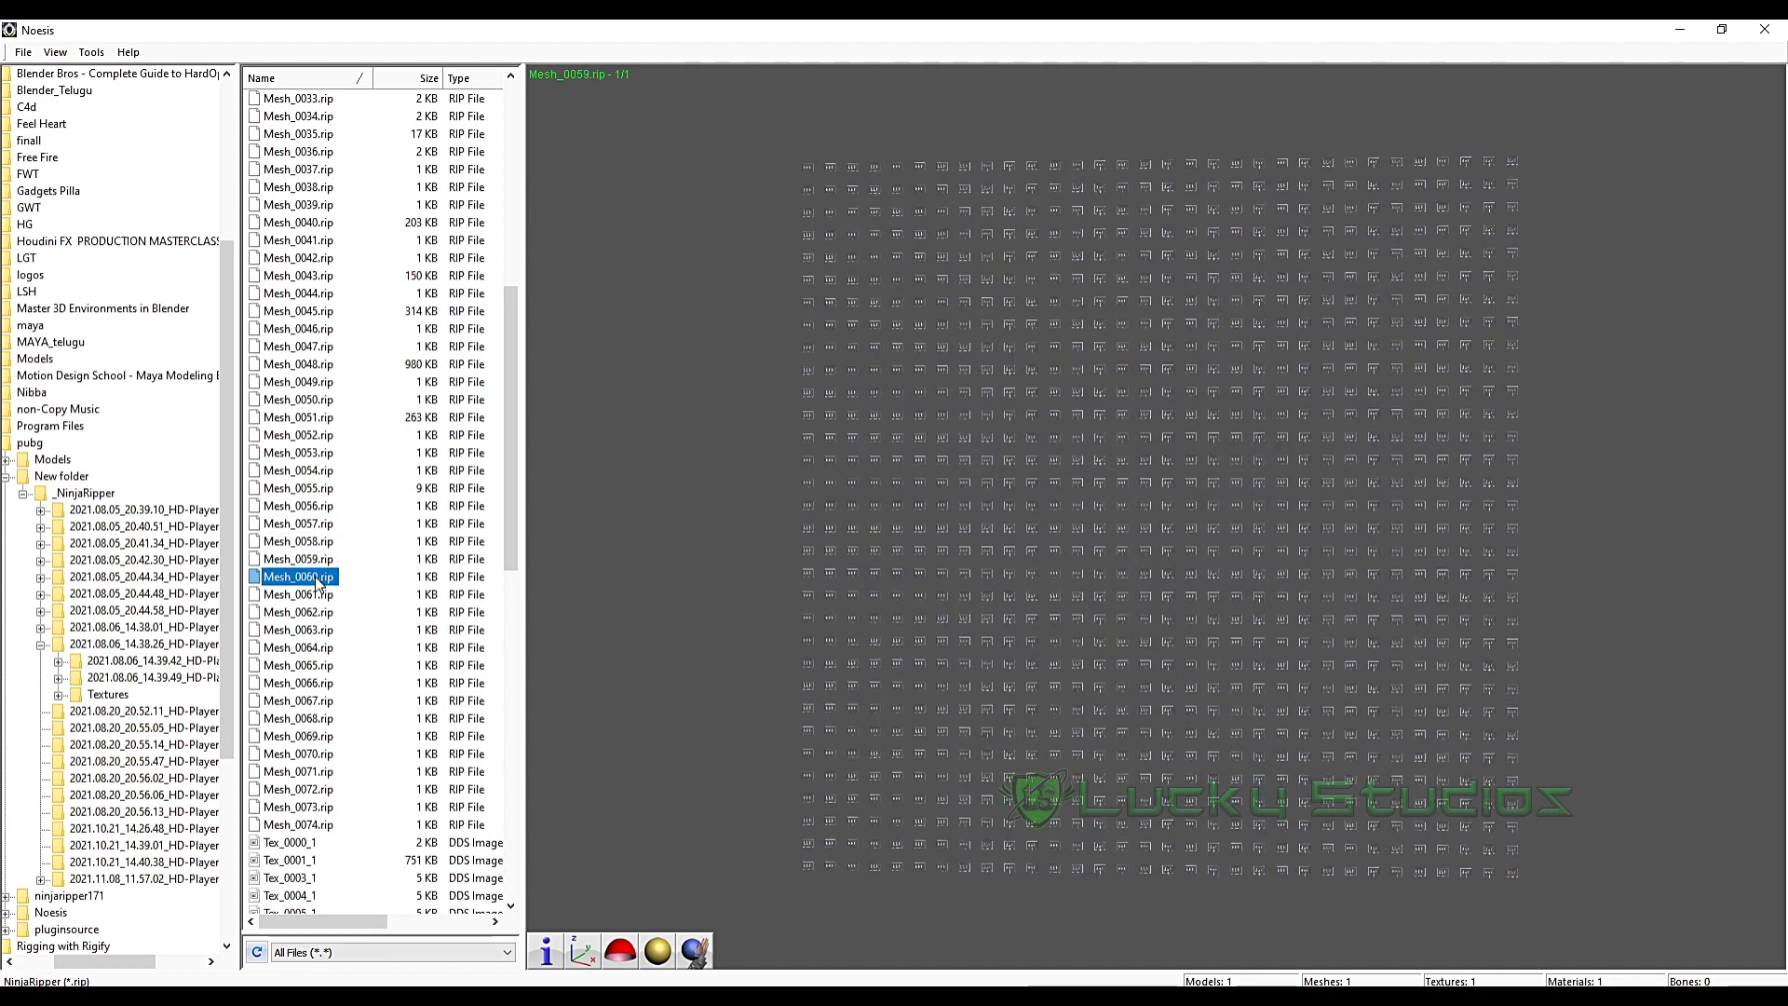
left_click(321, 597)
left_click(322, 612)
left_click(320, 630)
left_click(317, 649)
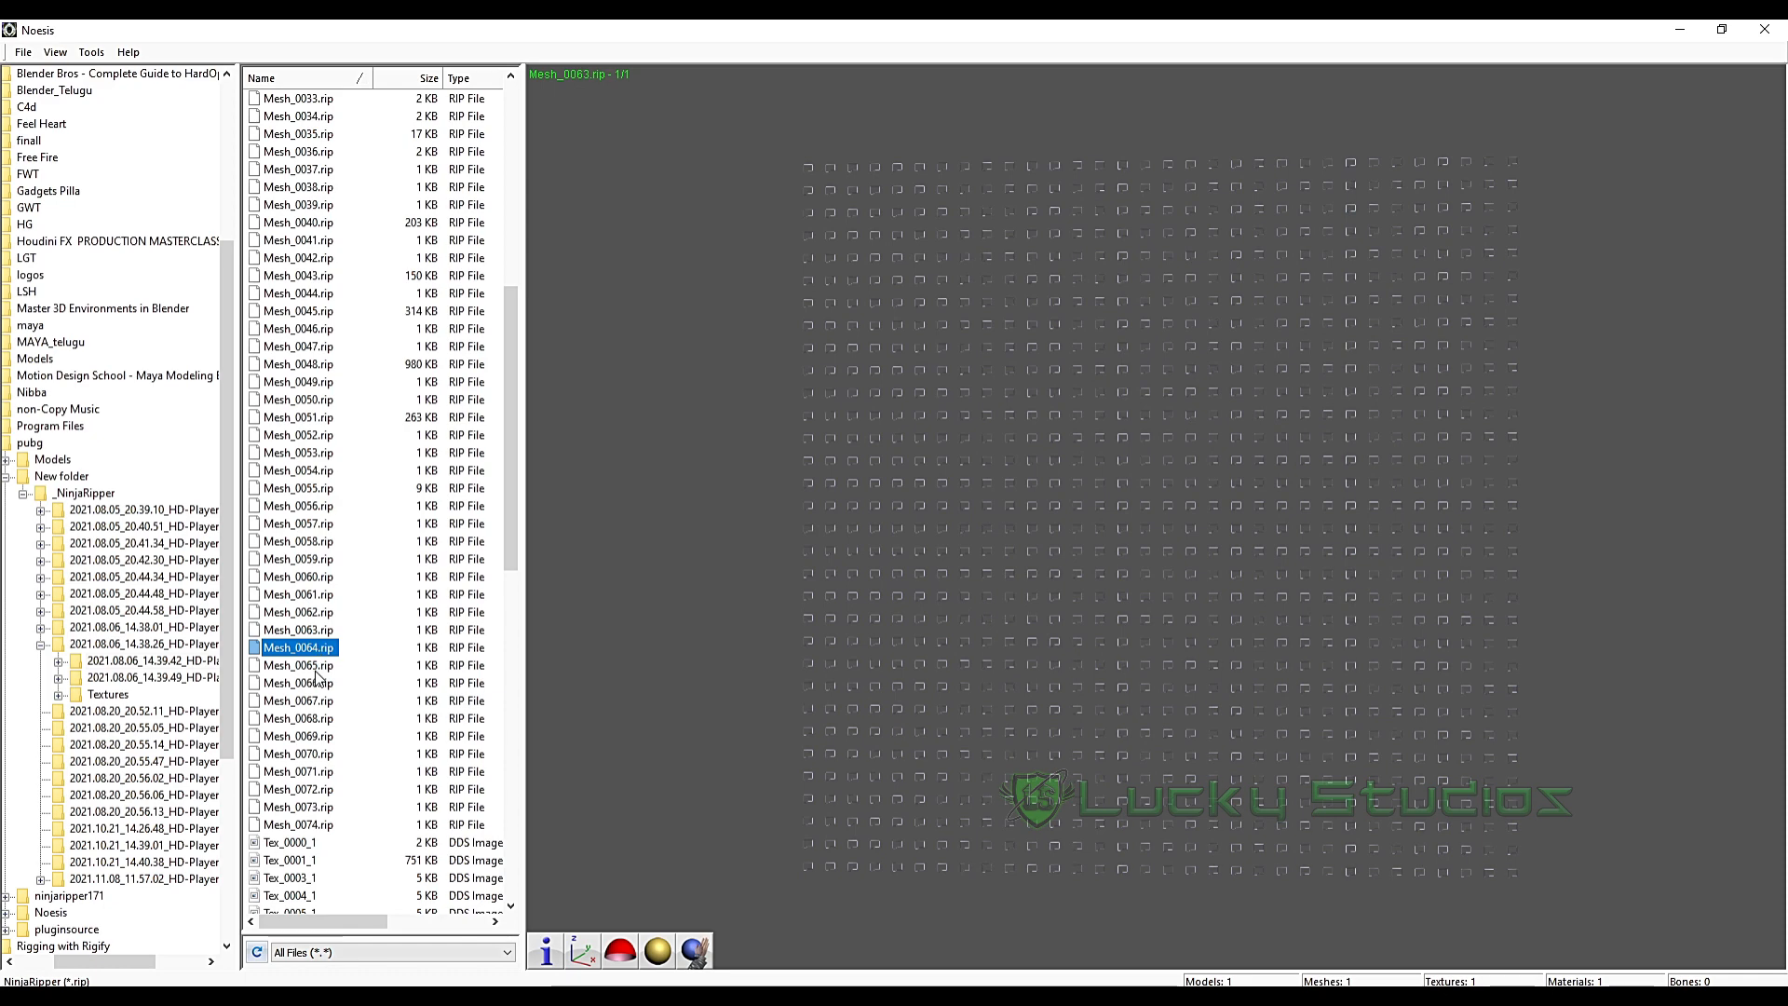
- Preview the remaining meshes from Mesh_0065 to Mesh_0074, then go back to Mesh_0072 and Mesh_0070
left_click(317, 666)
left_click(319, 683)
left_click(321, 701)
left_click(325, 719)
left_click(326, 736)
left_click(328, 753)
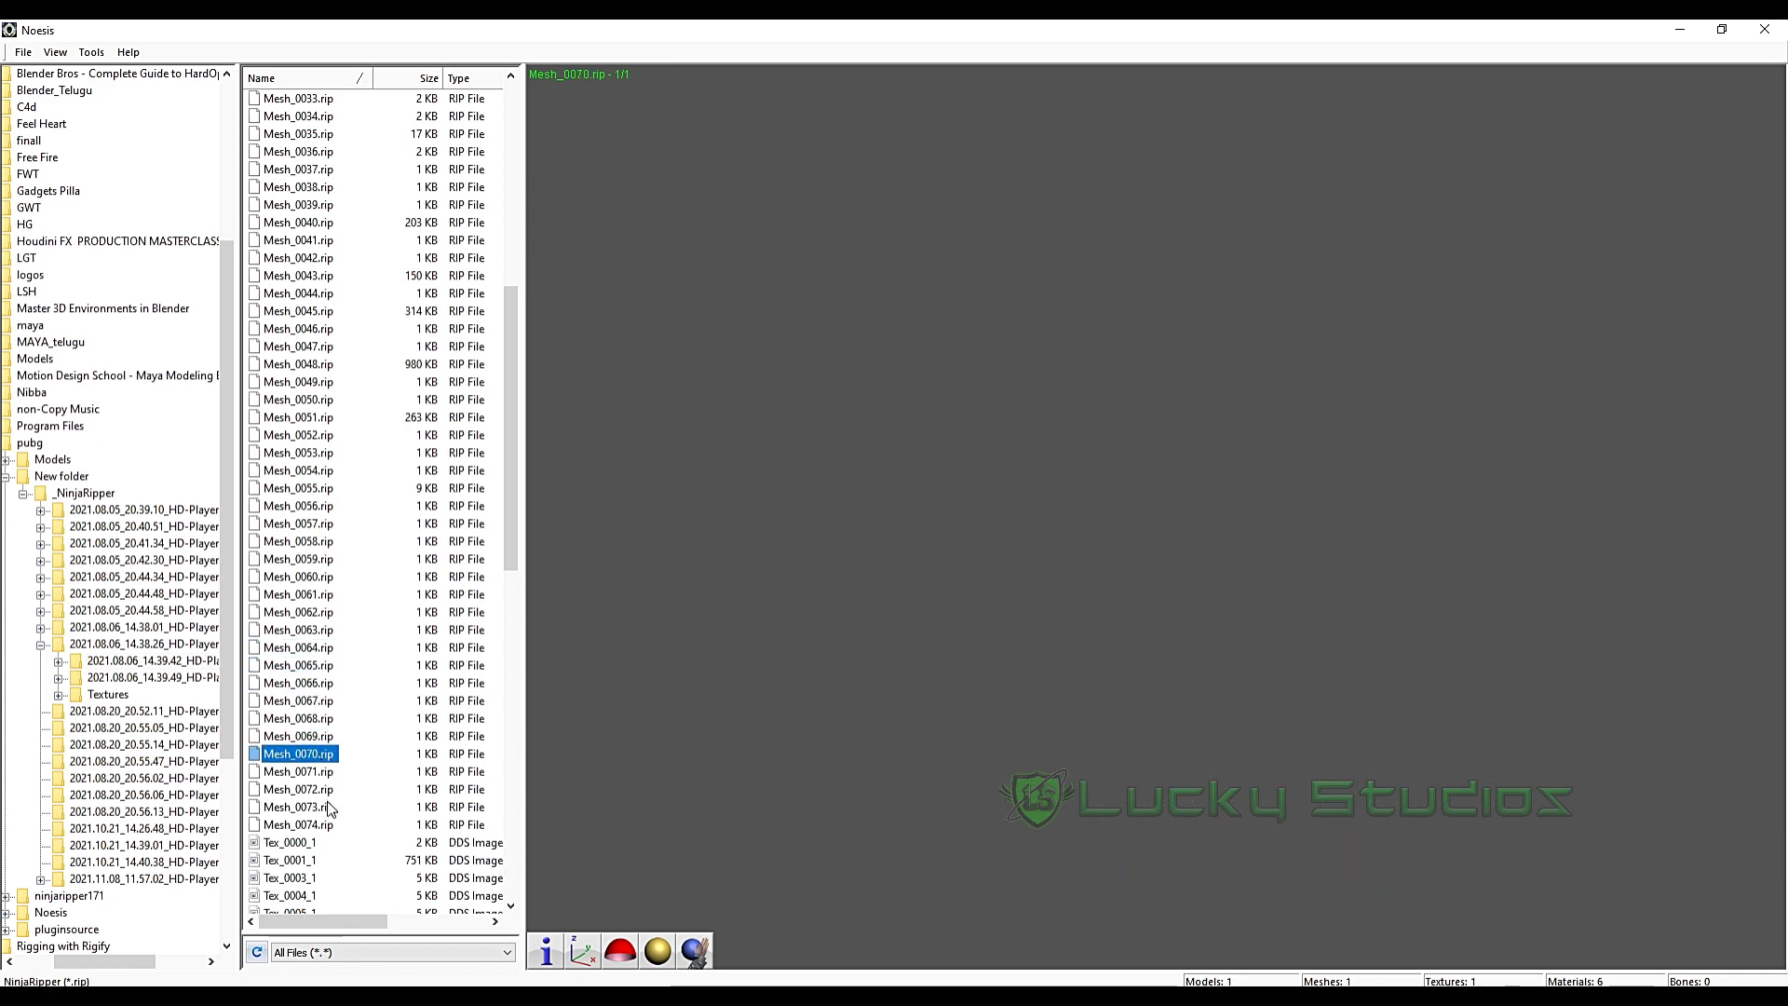
left_click(328, 808)
left_click(326, 826)
left_click(319, 790)
left_click(317, 756)
- Look through the capture's mesh and texture files, reopen the 203 KB Mesh_0040, and rotate the model to examine it
scroll(356, 670, "down", 6)
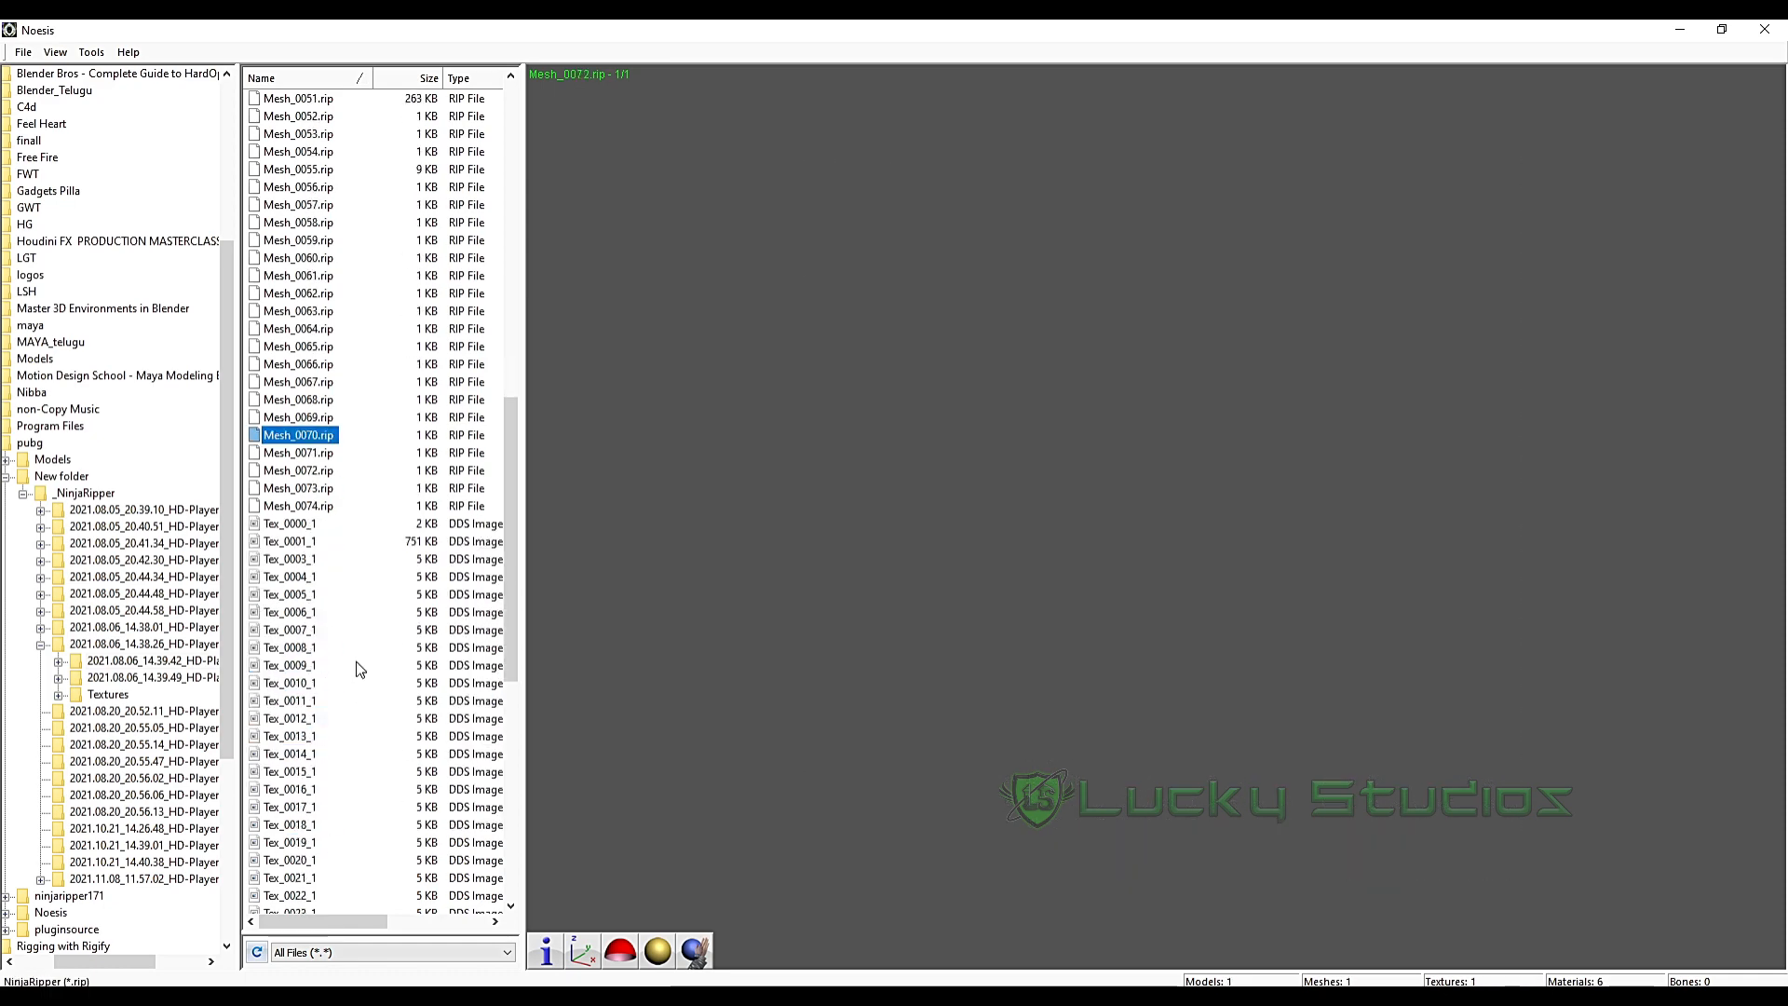
scroll(356, 669, "down", 10)
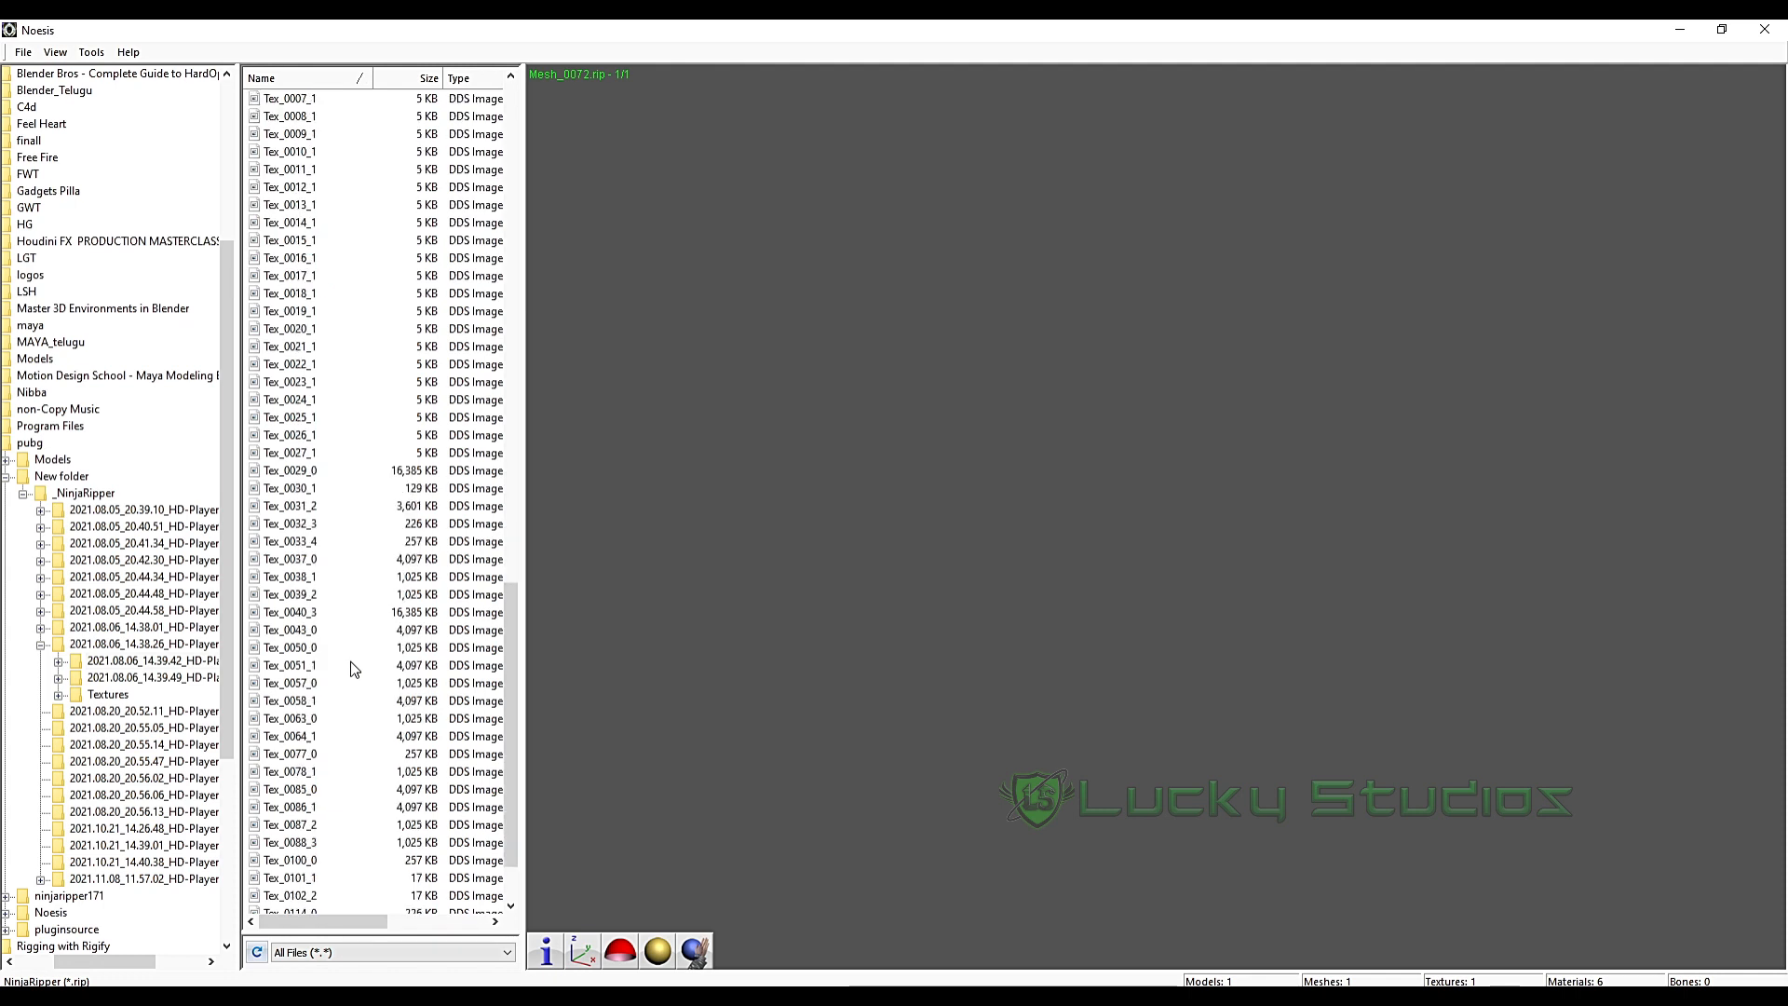
scroll(385, 494, "down", 2)
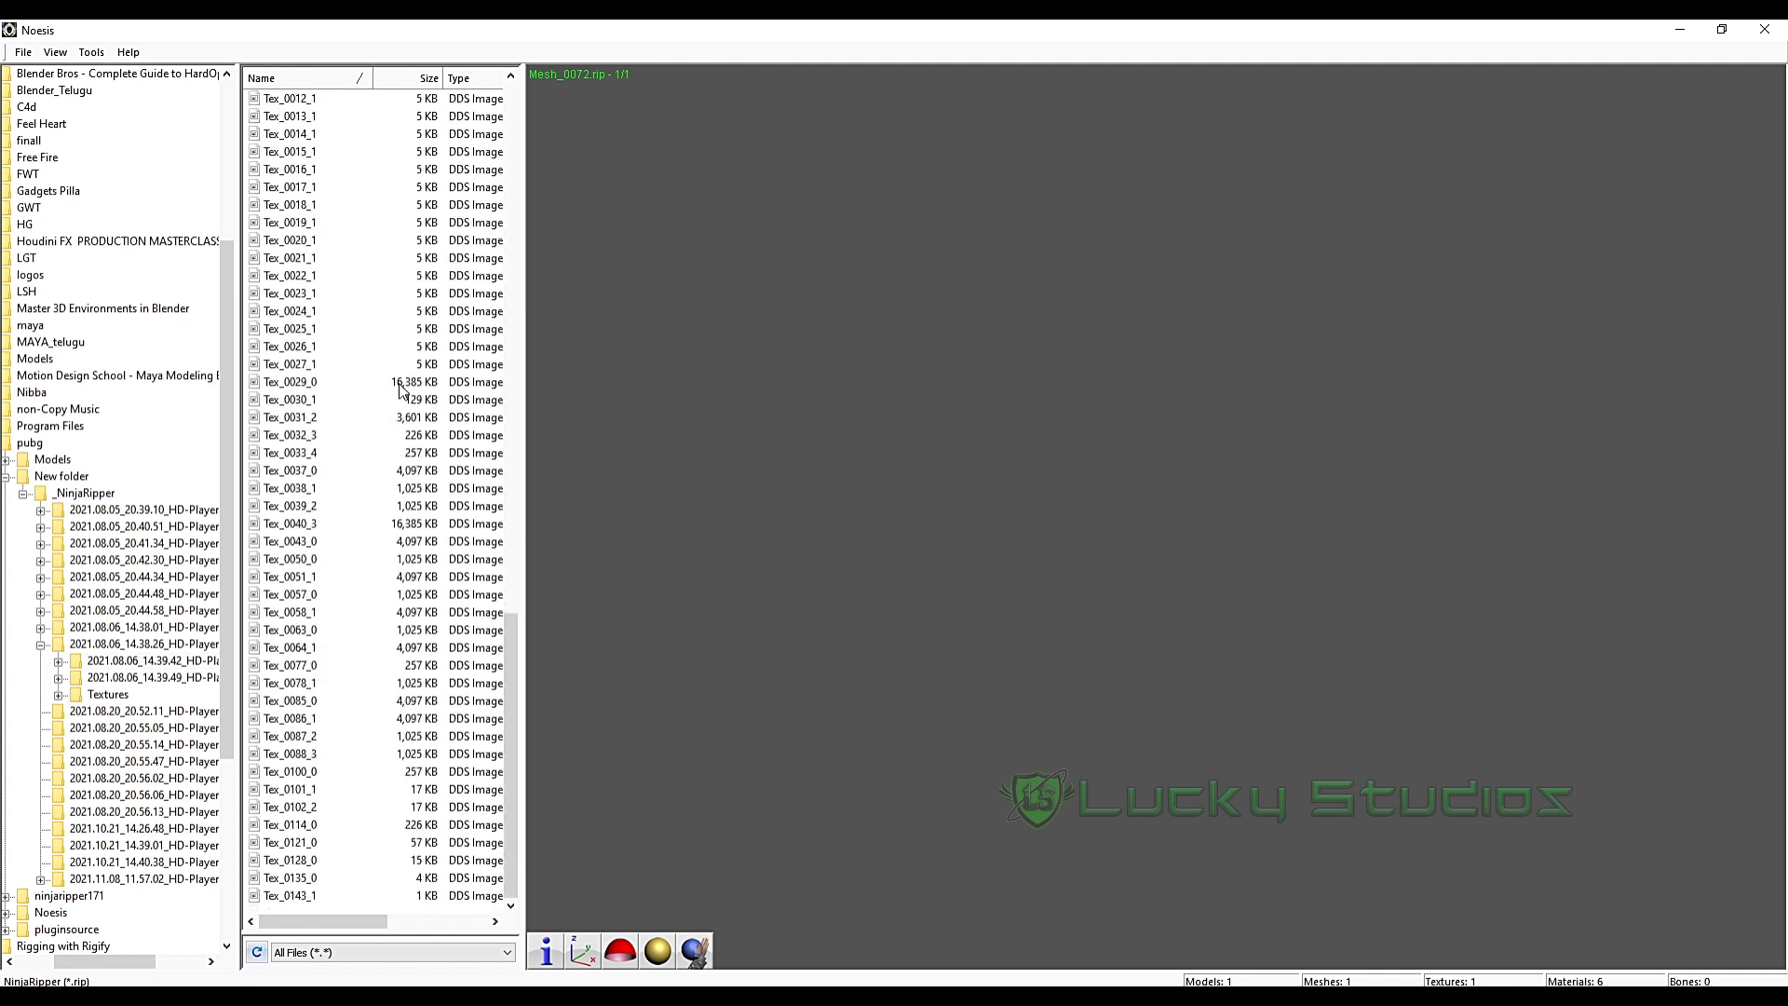
scroll(402, 391, "up", 18)
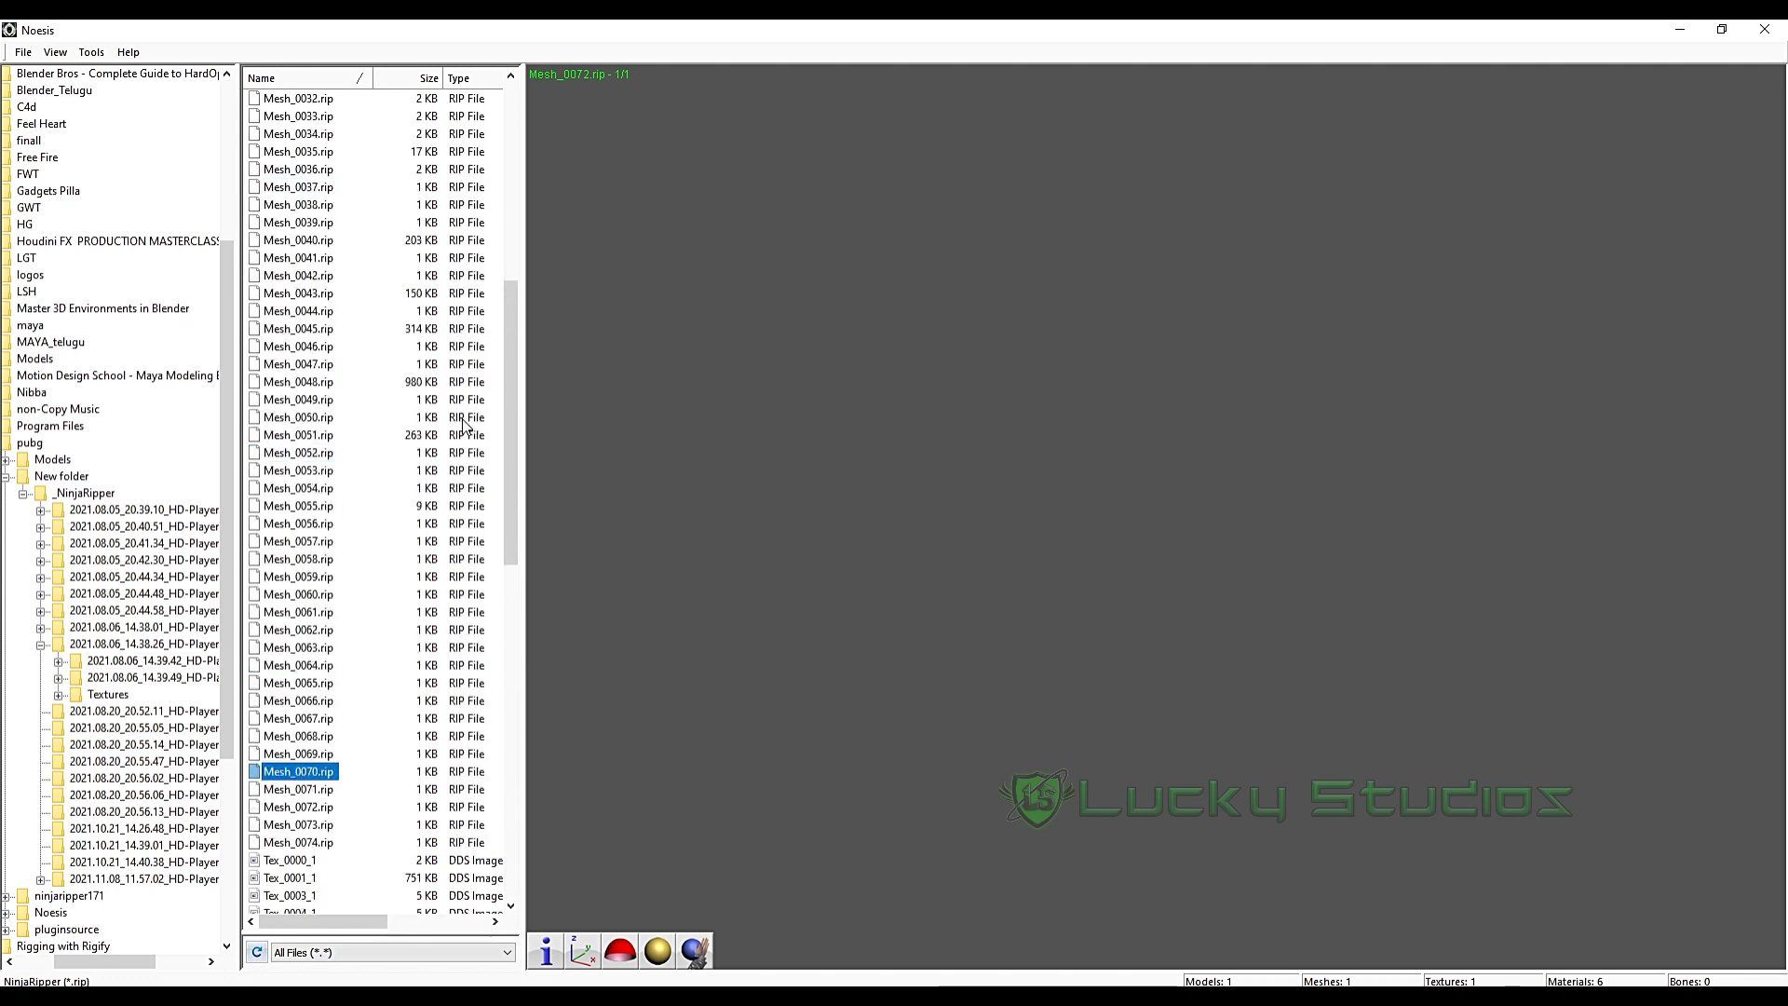
scroll(429, 338, "up", 5)
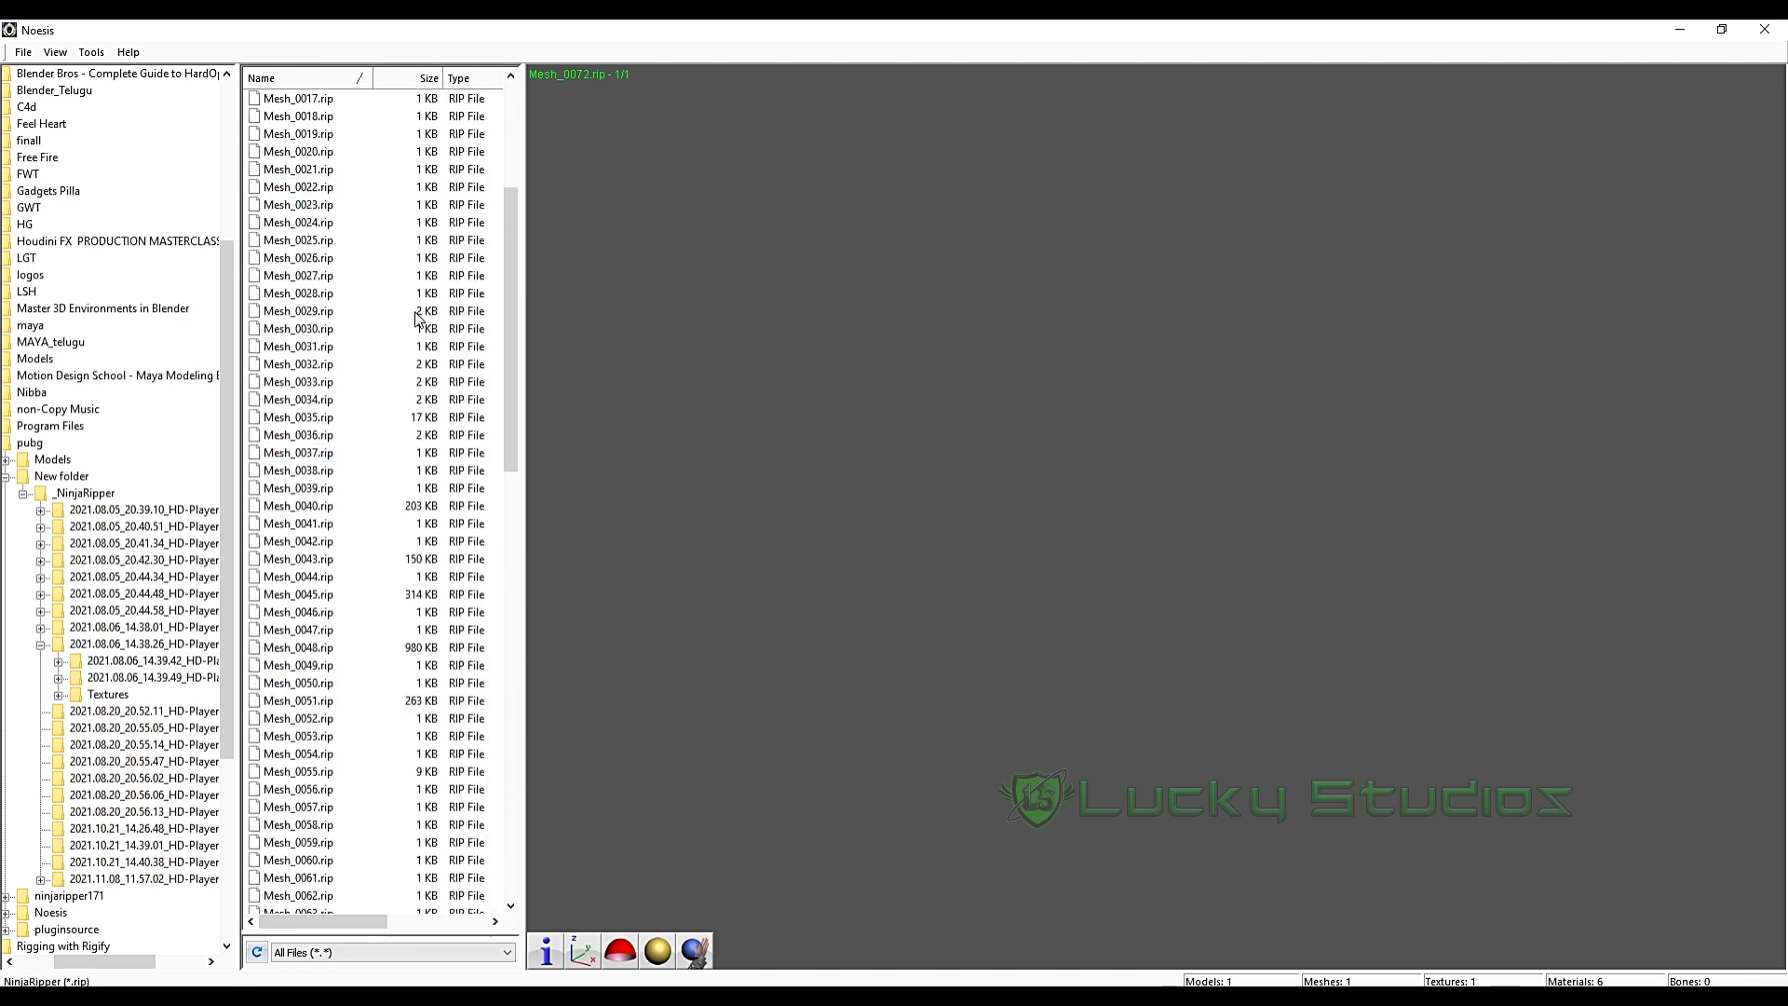
scroll(415, 386, "up", 6)
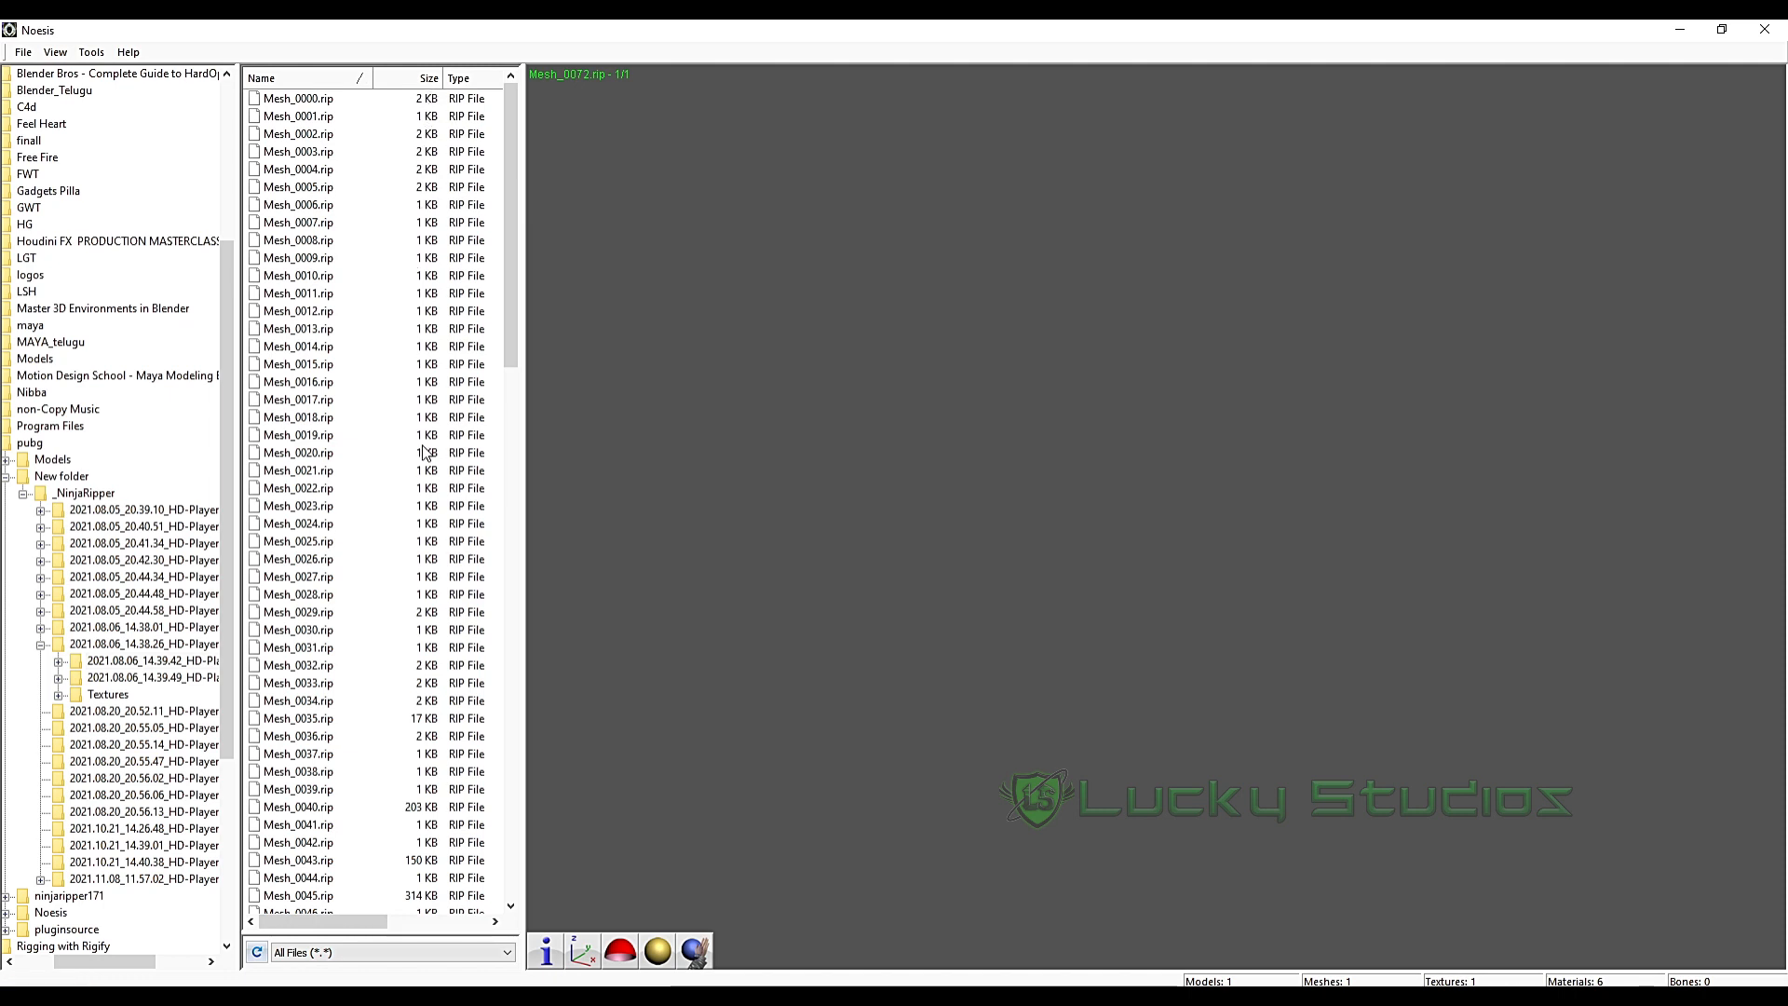
scroll(427, 457, "down", 7)
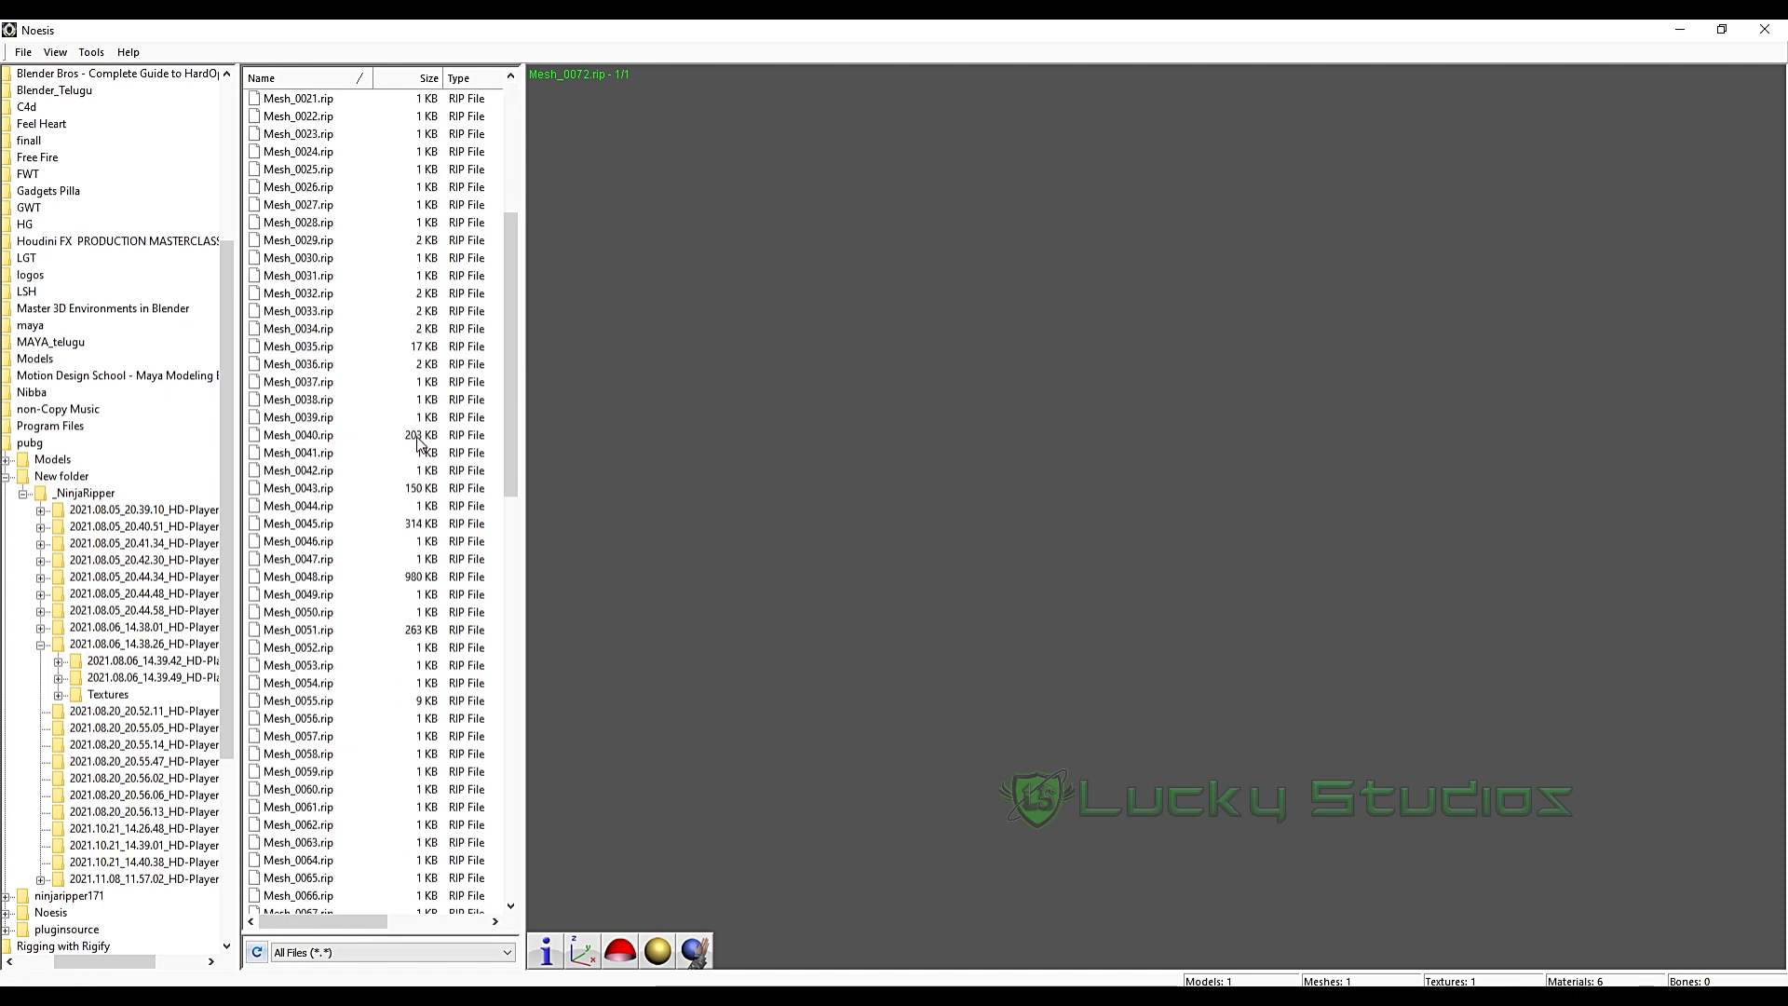
left_click(318, 436)
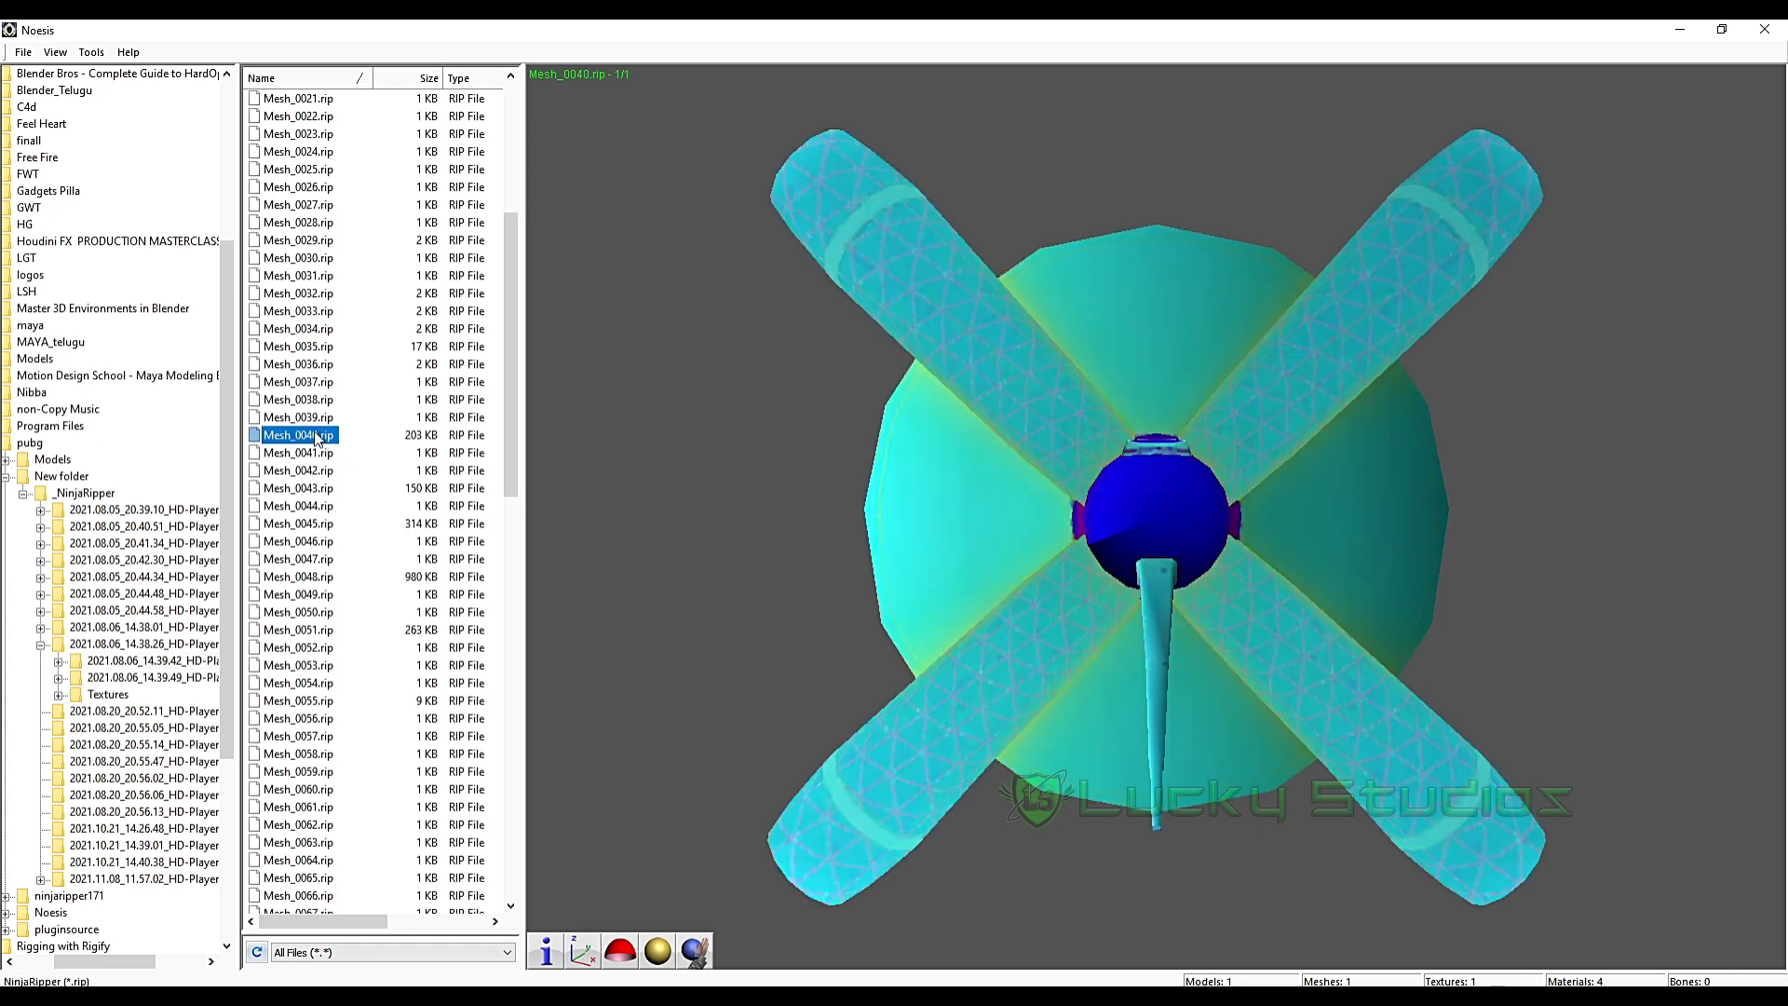
left_click_drag(999, 397, 922, 457)
- Preview the capture's DDS textures from Tex_0029_0 to Tex_0032_3
scroll(379, 611, "down", 13)
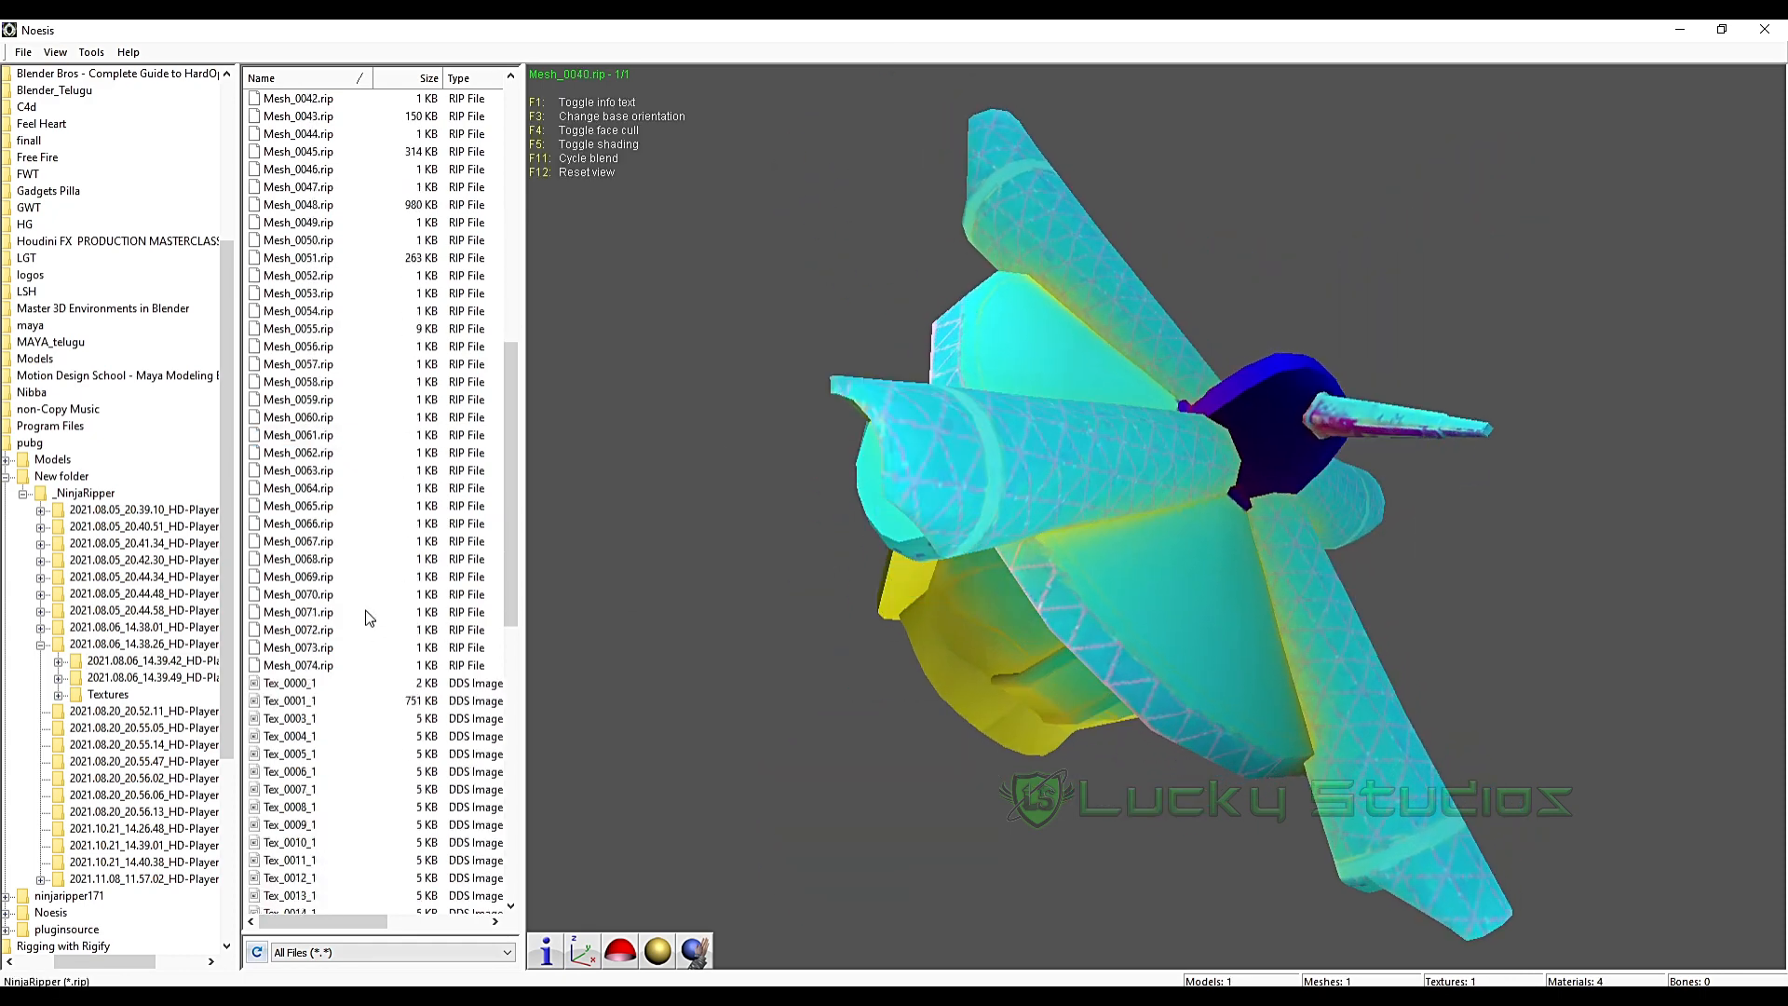
scroll(379, 611, "down", 4)
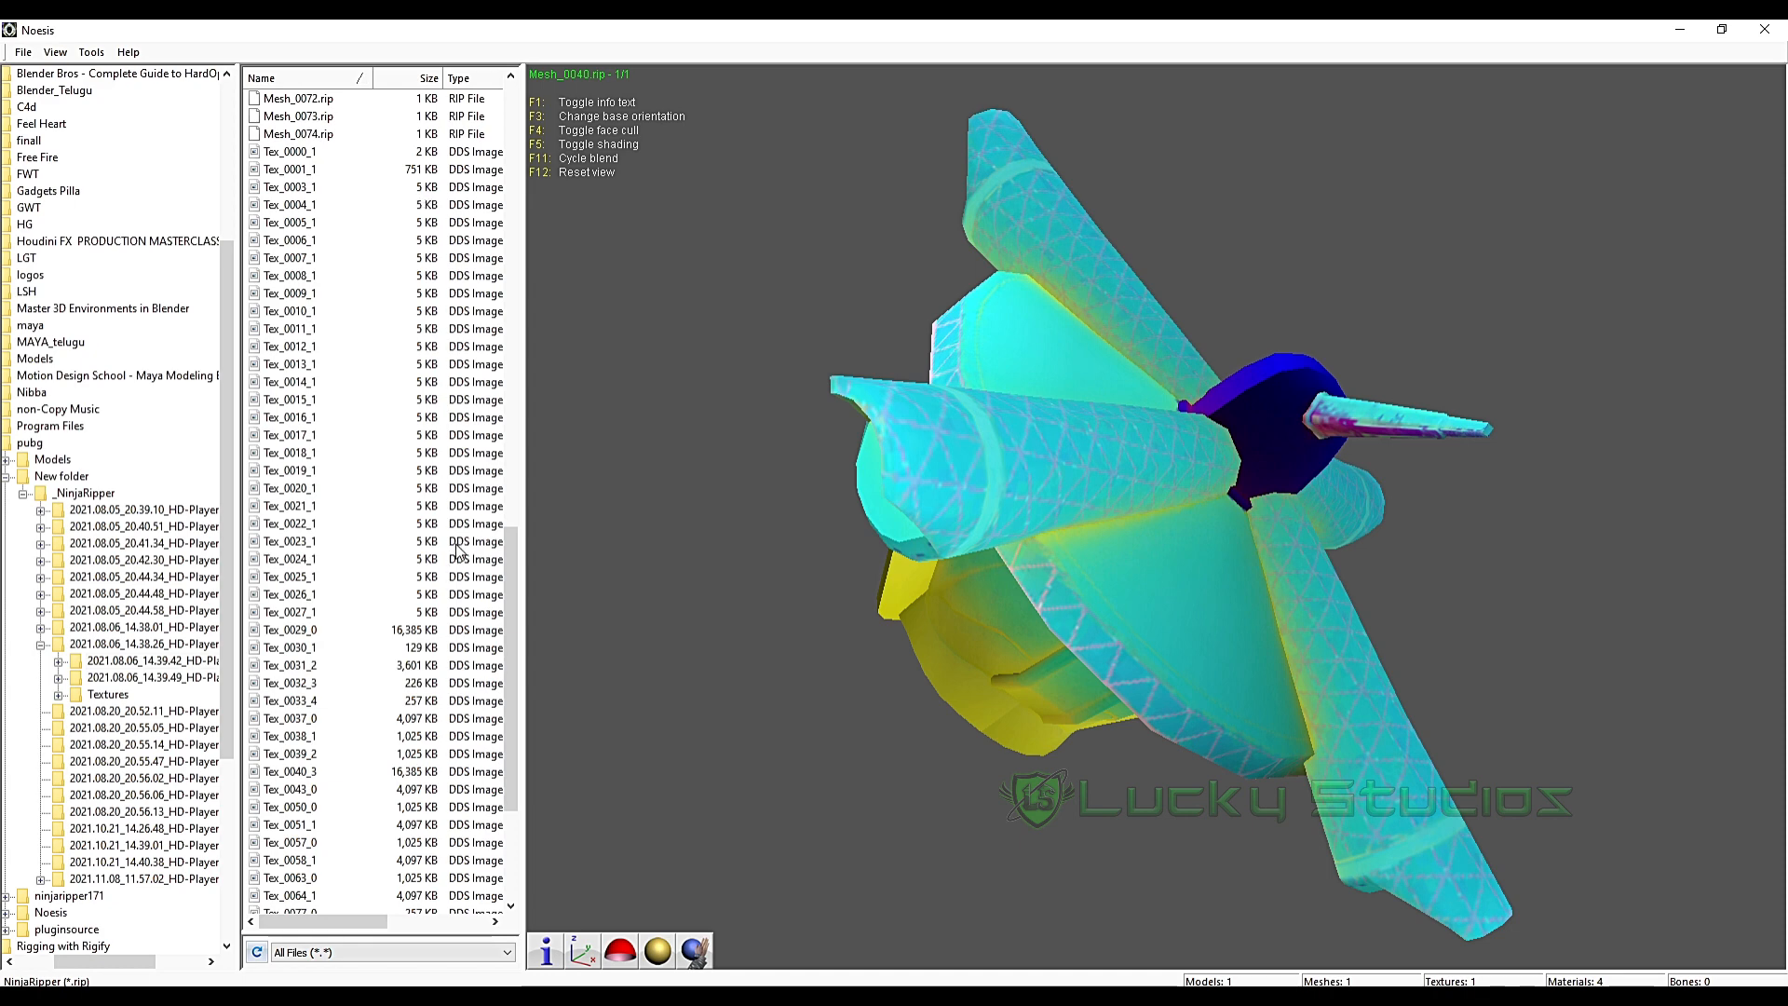
scroll(457, 552, "down", 2)
left_click(418, 524)
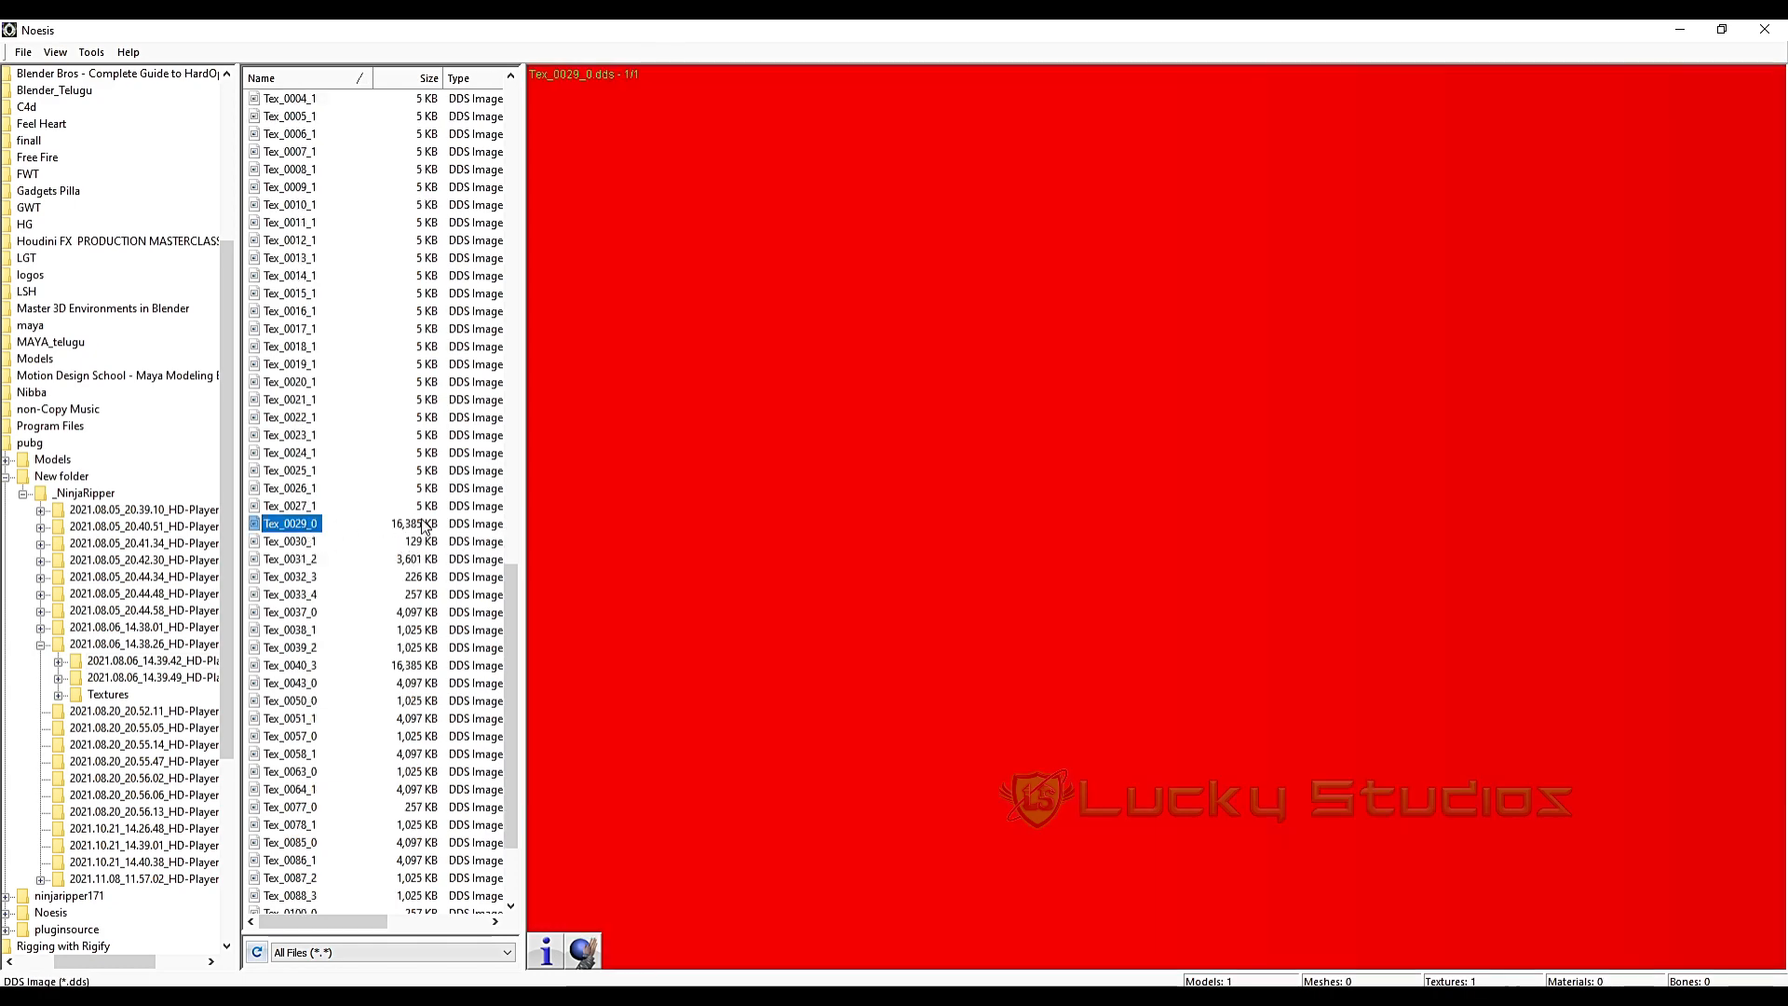
left_click(301, 548)
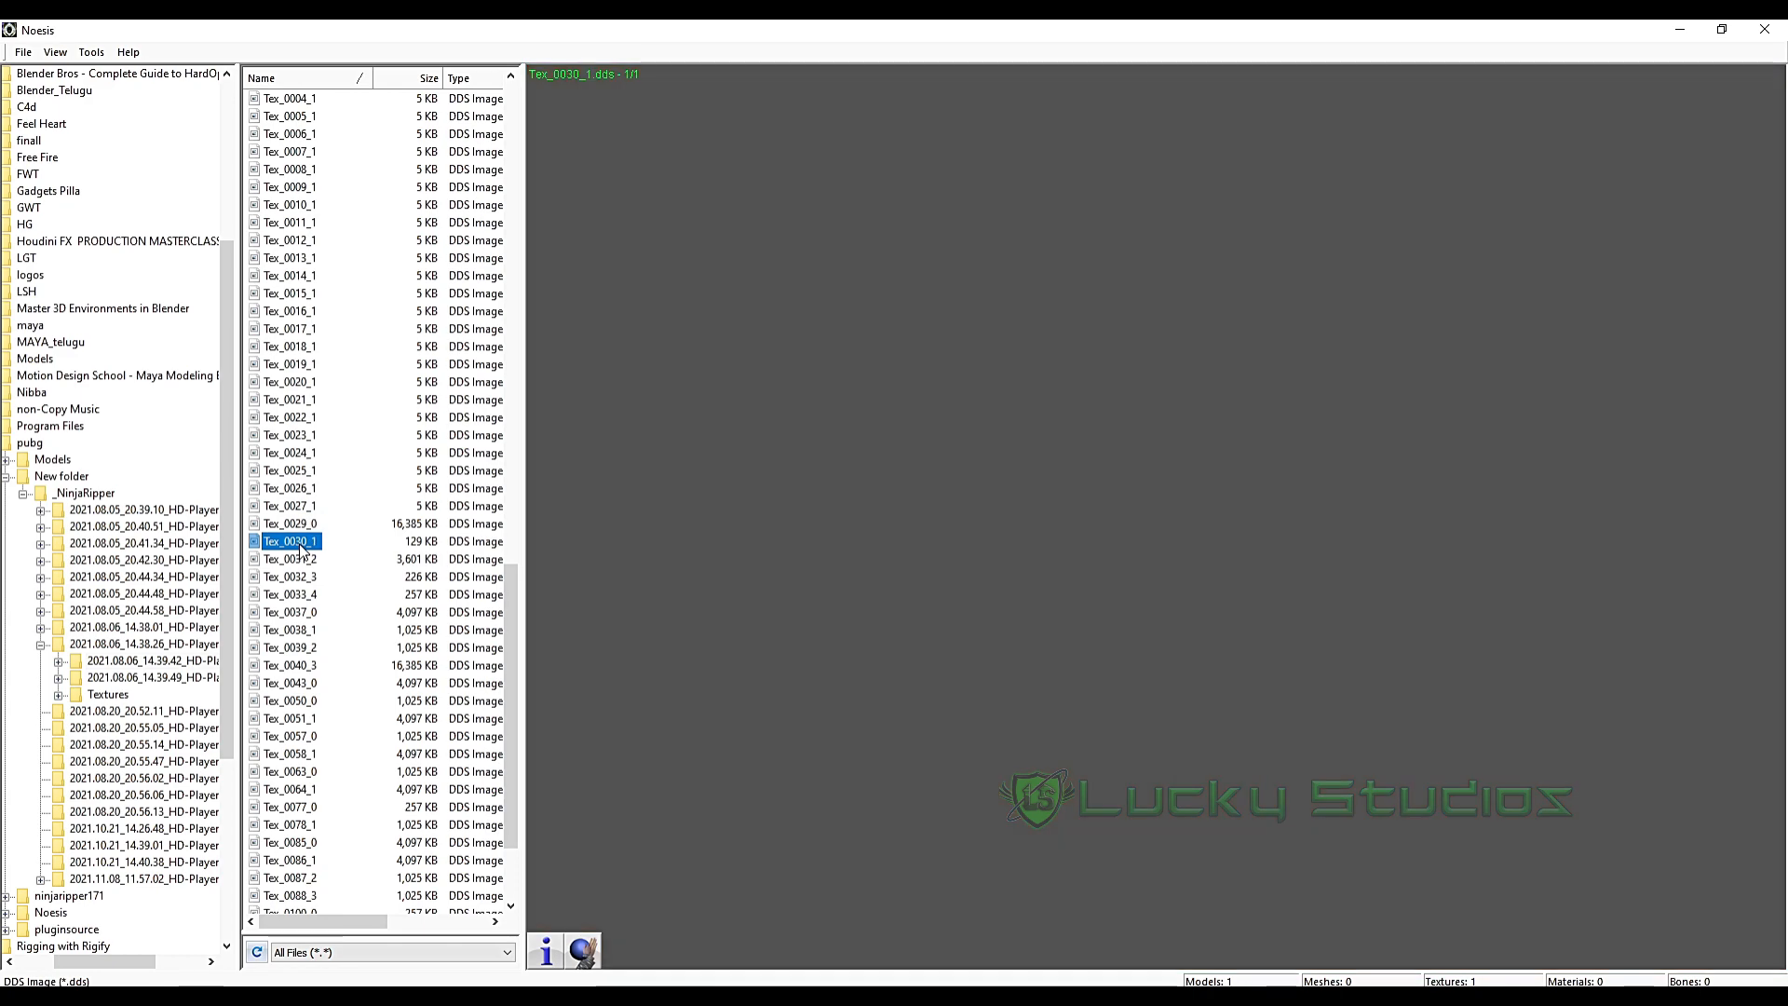
left_click(301, 563)
left_click(303, 577)
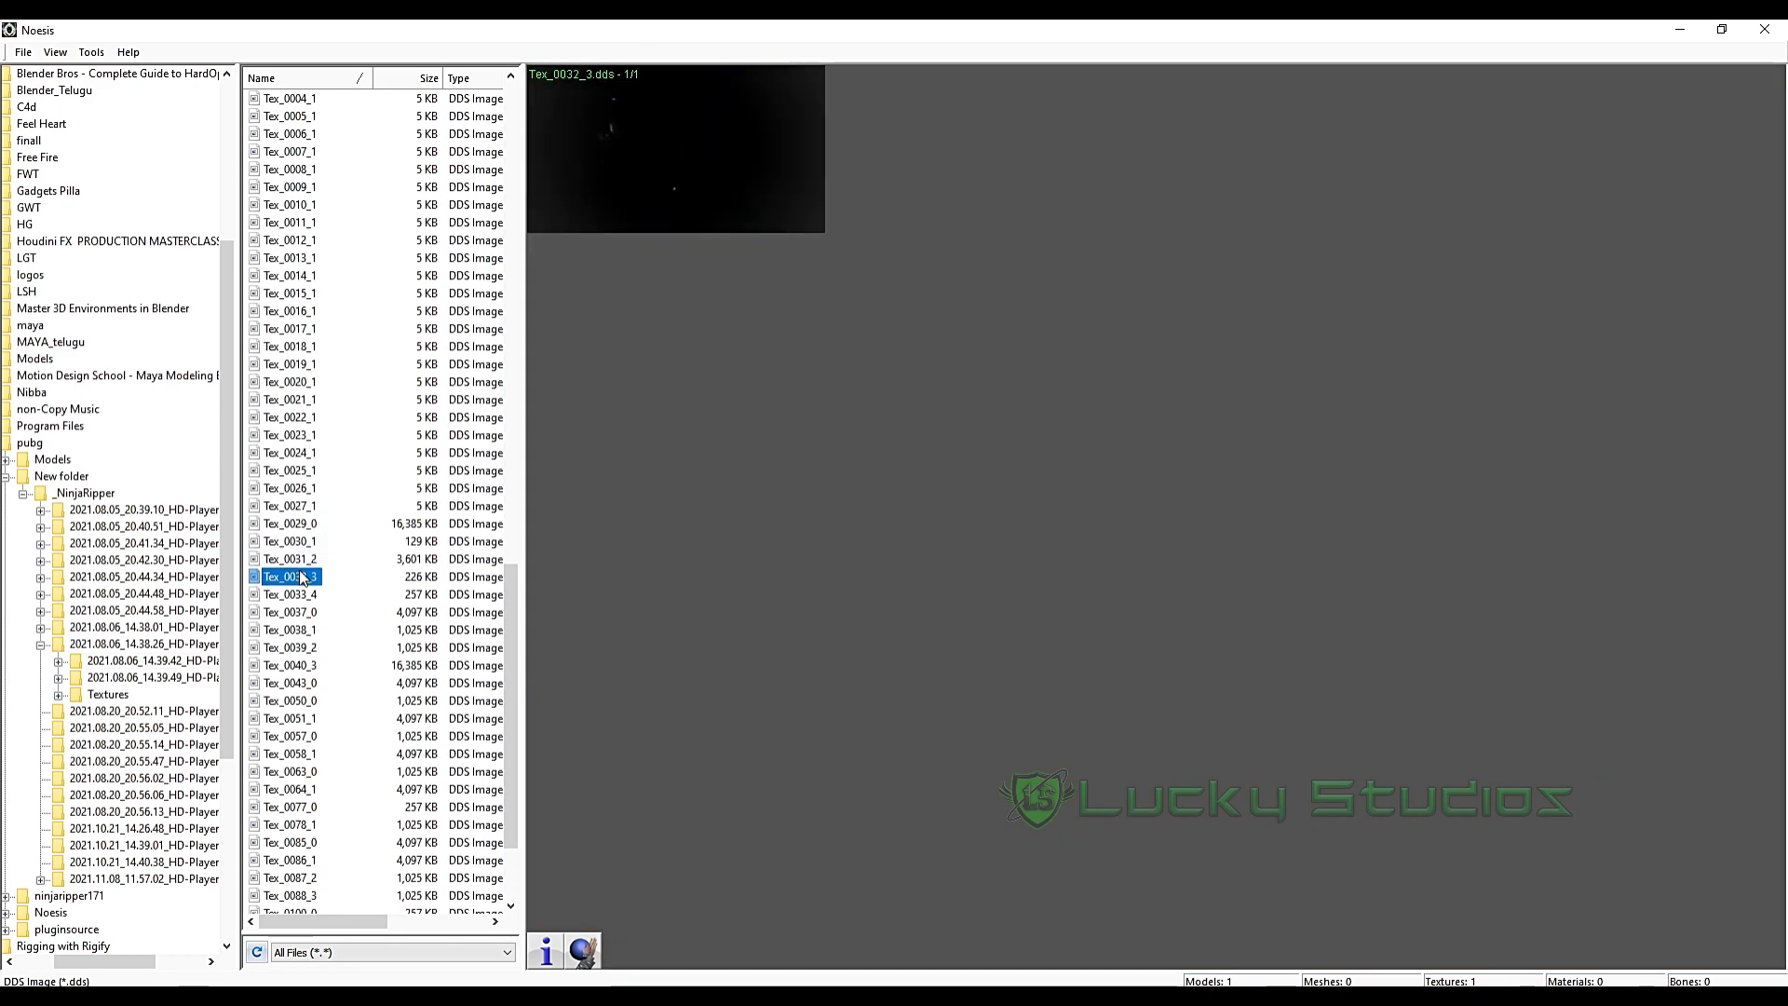
- Preview the textures from Tex_0037_0 to Tex_0040_3
left_click(314, 612)
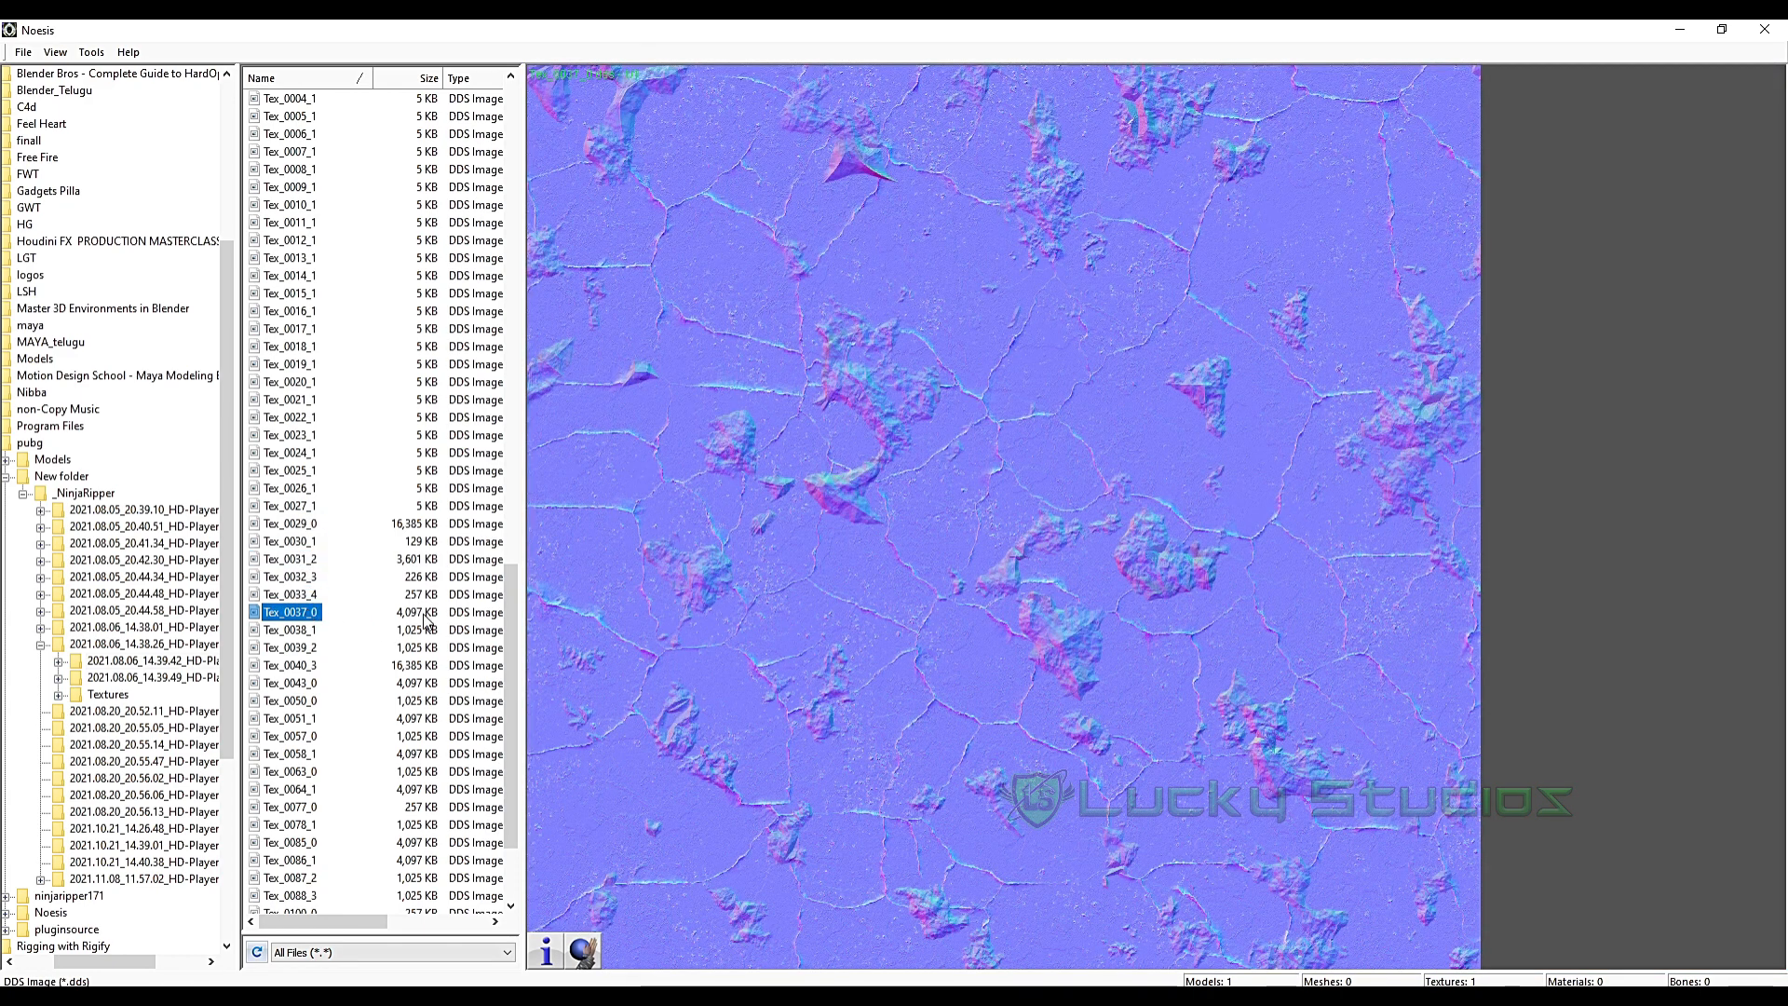
left_click(306, 631)
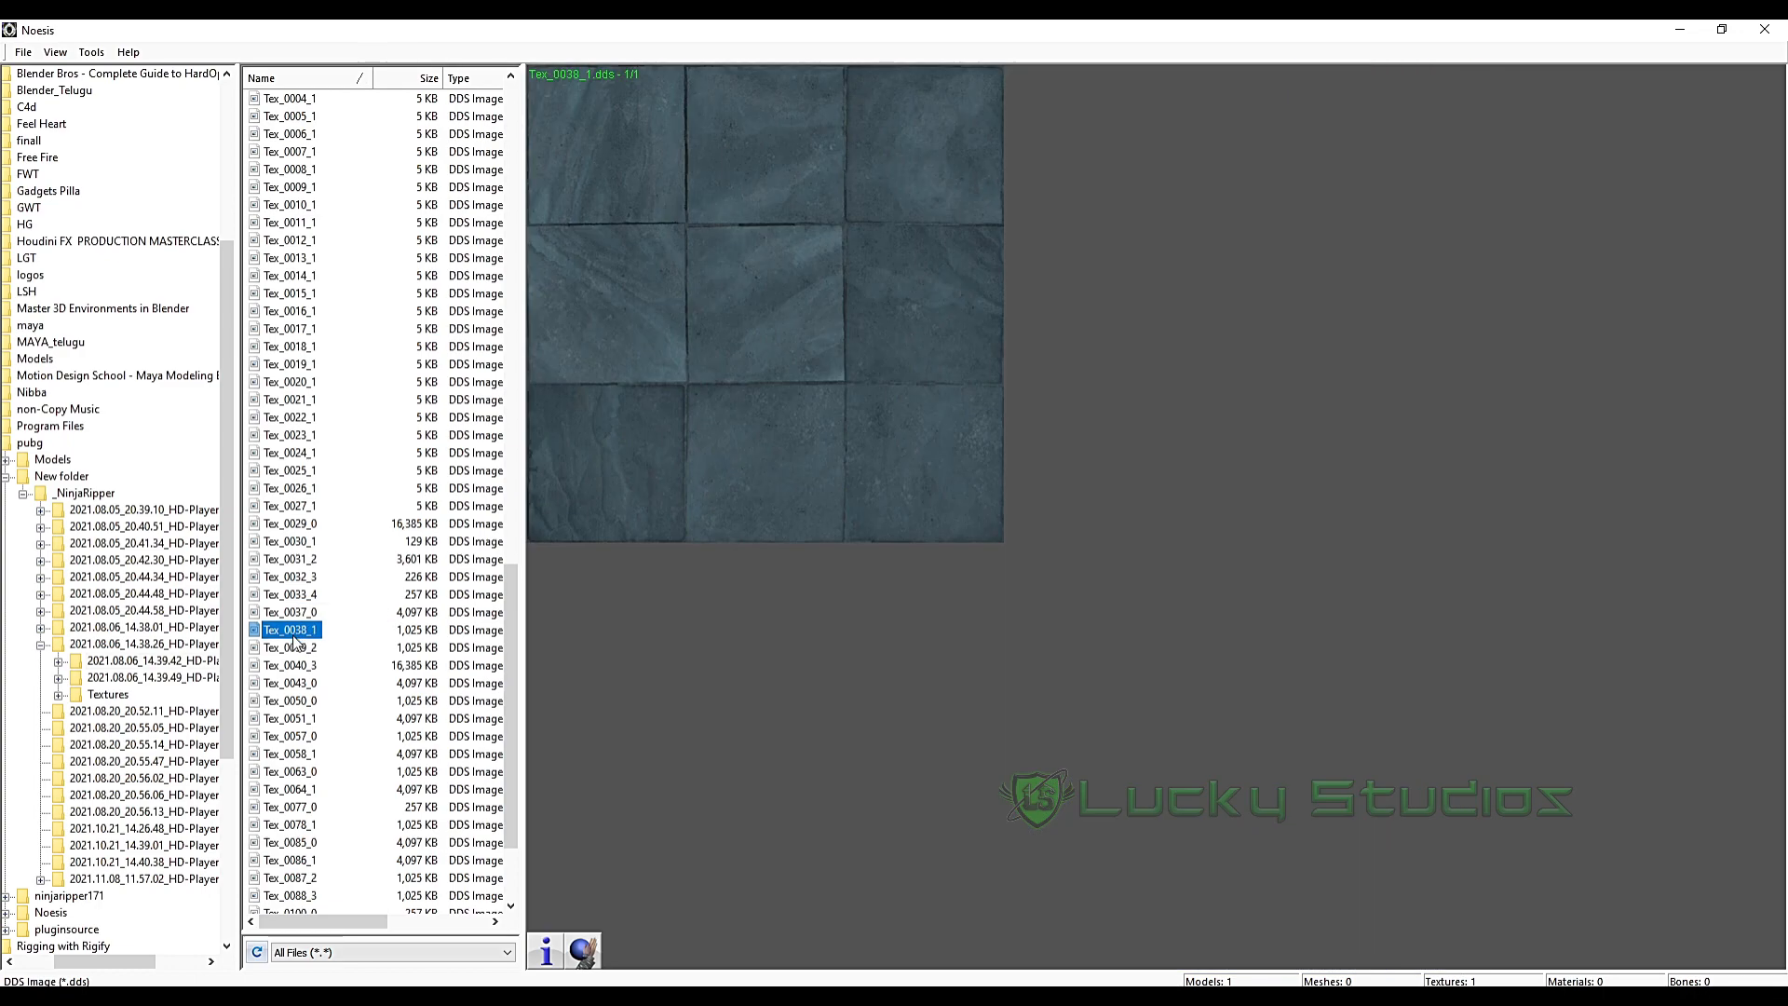
left_click(300, 648)
left_click(294, 666)
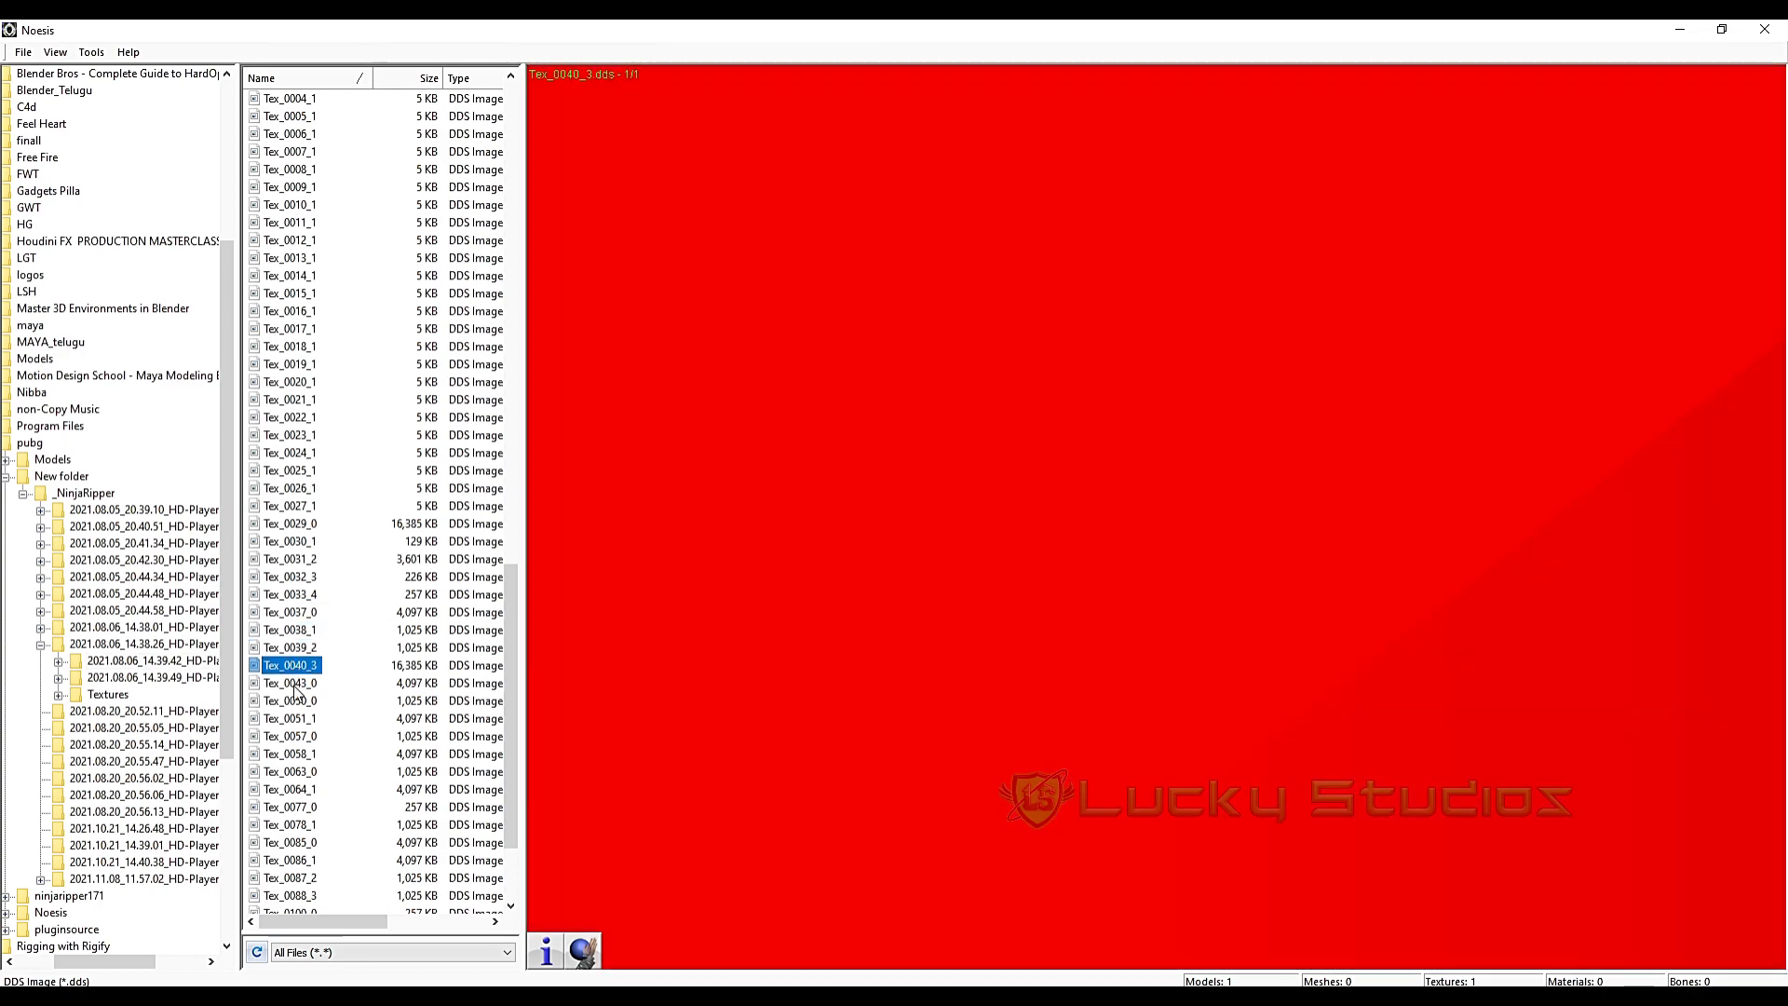
- Preview the textures from Tex_0043_0 to Tex_0058_1 and examine the outfit texture Tex_0058_1
left_click(296, 684)
left_click(300, 701)
left_click(303, 719)
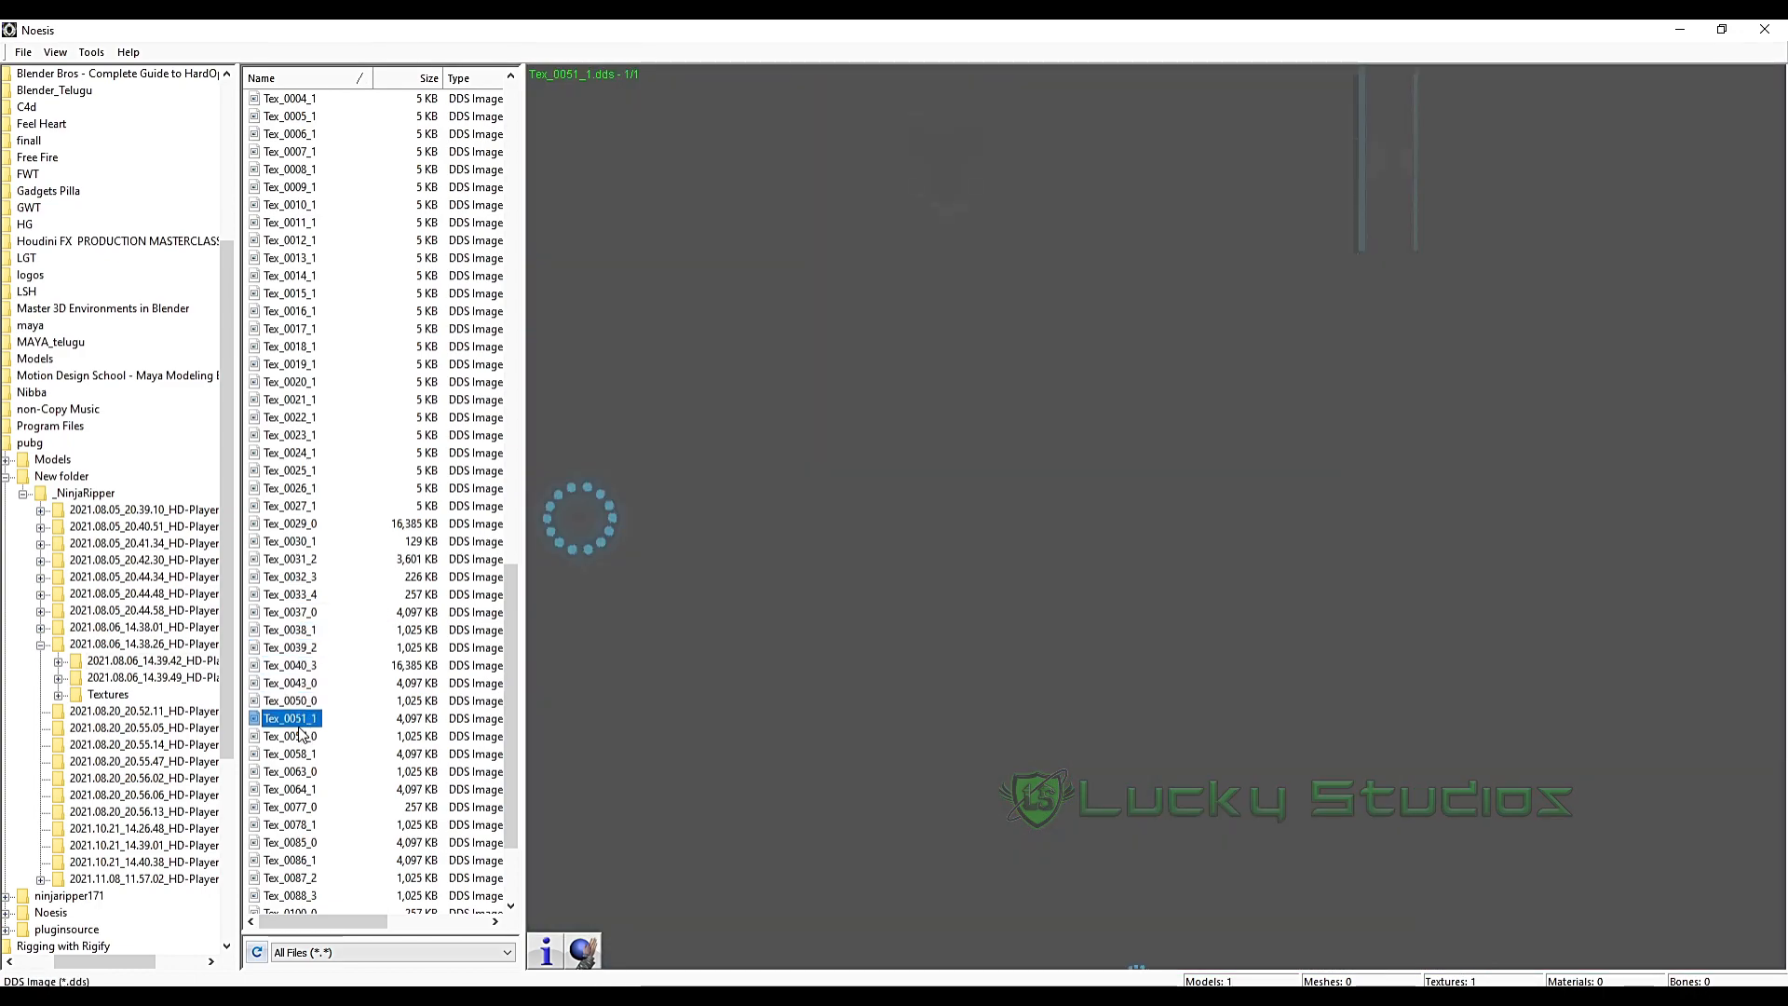
left_click(300, 736)
left_click(300, 753)
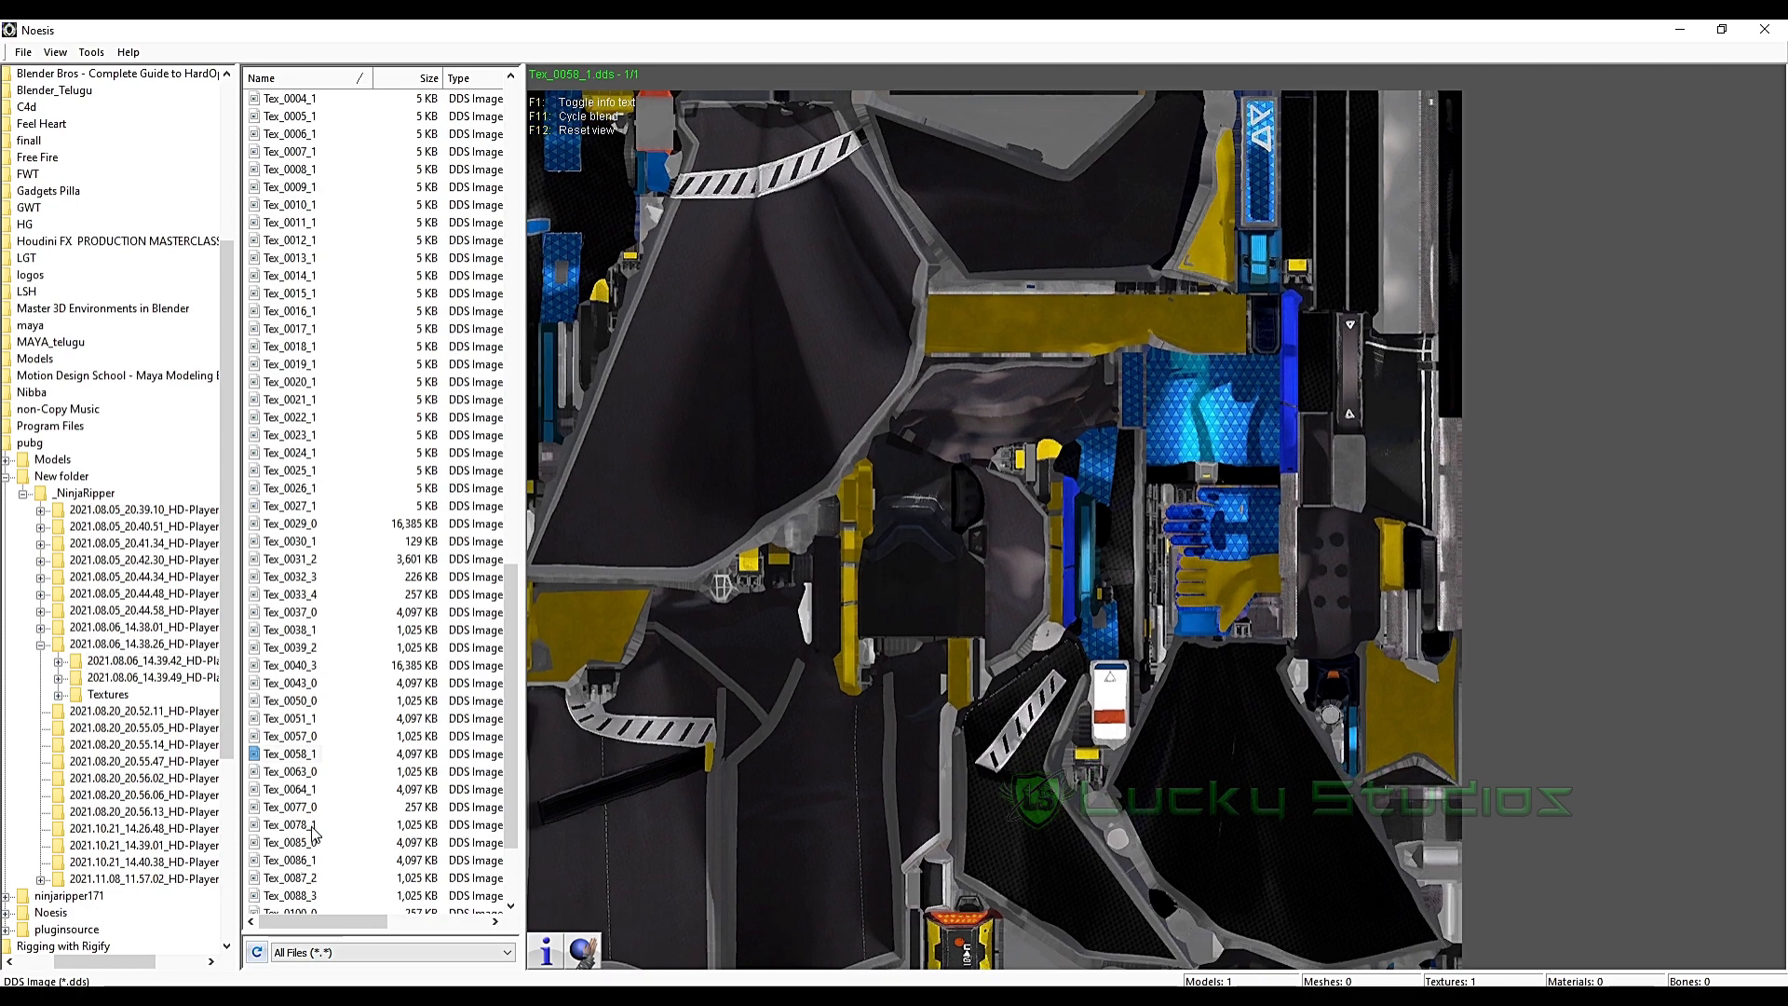
- Preview the clothing textures Tex_0063_0, Tex_0064_1 and Tex_0078_1
left_click(288, 774)
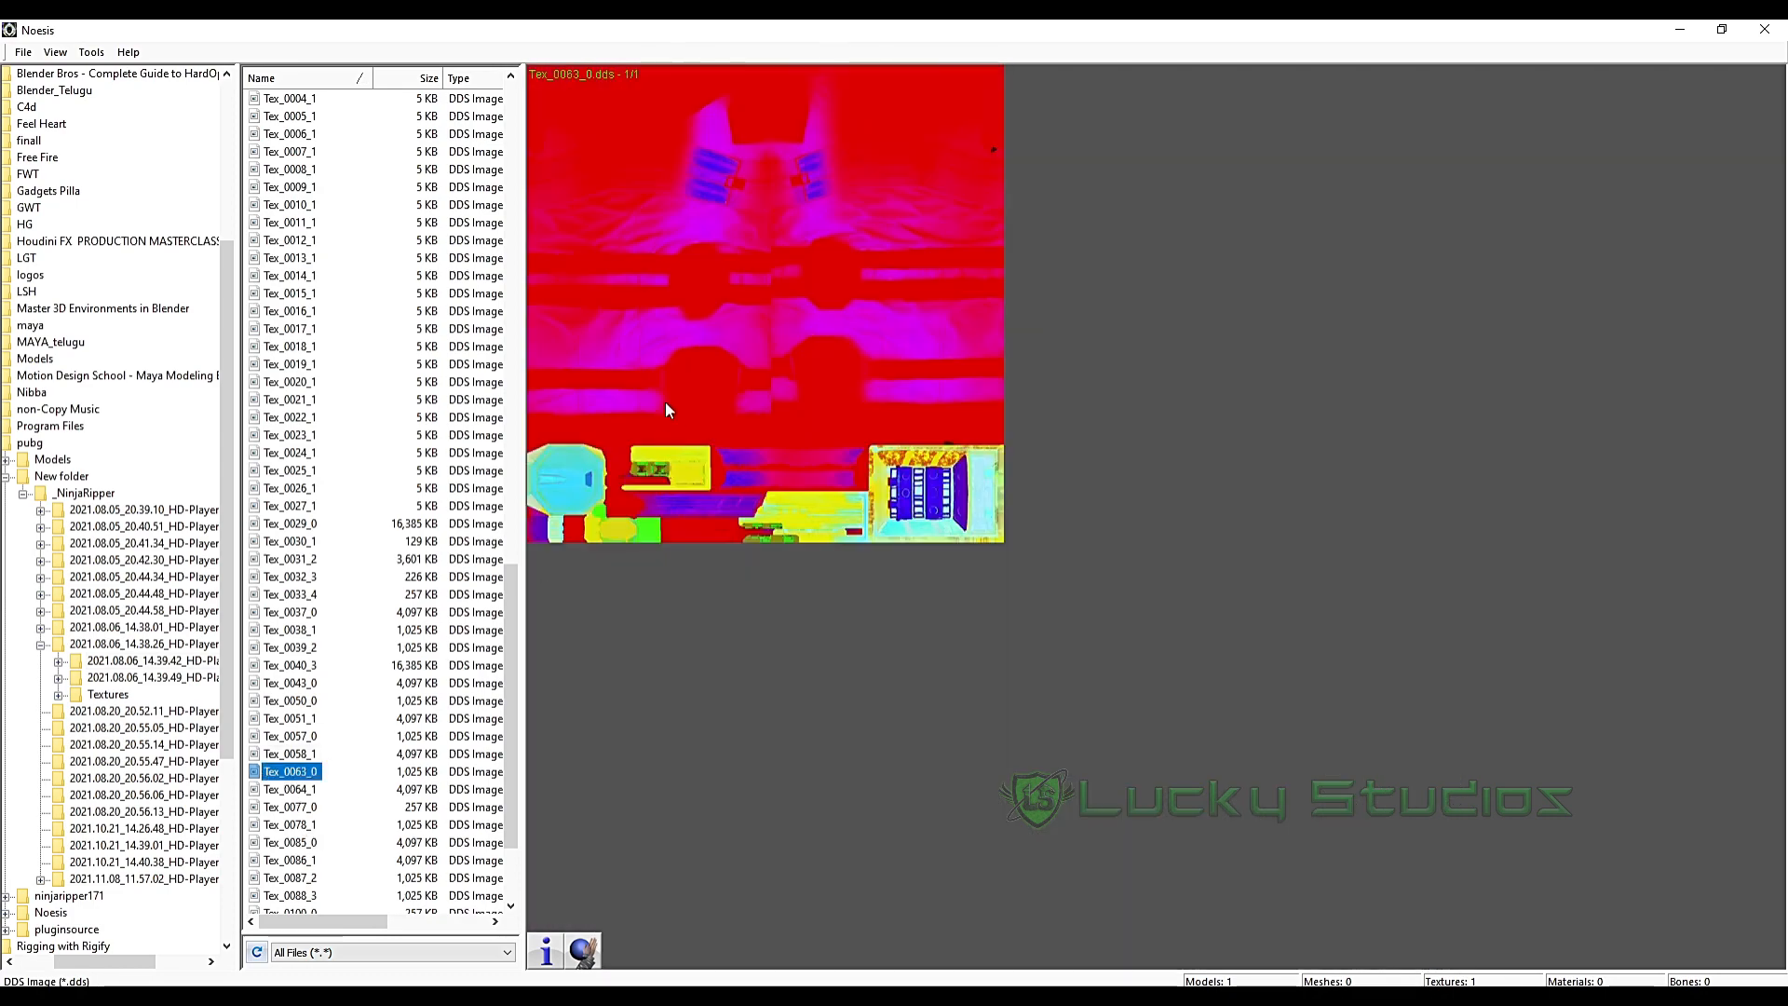
left_click(288, 790)
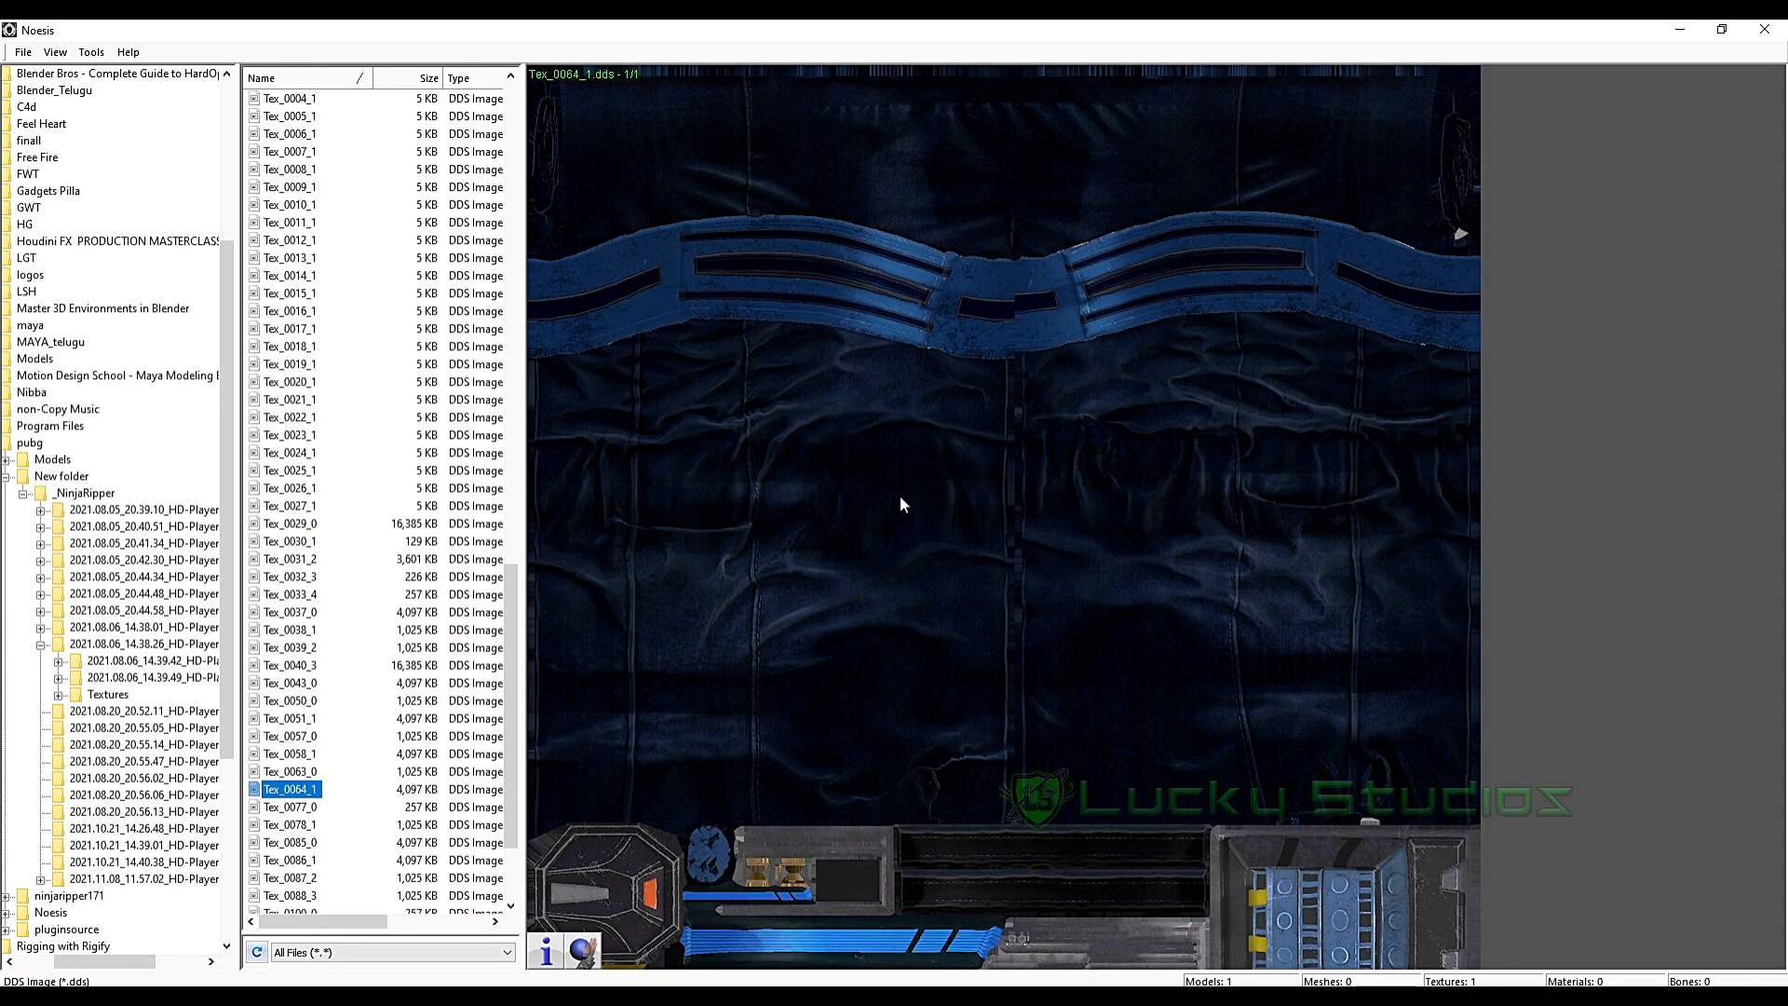
left_click(312, 826)
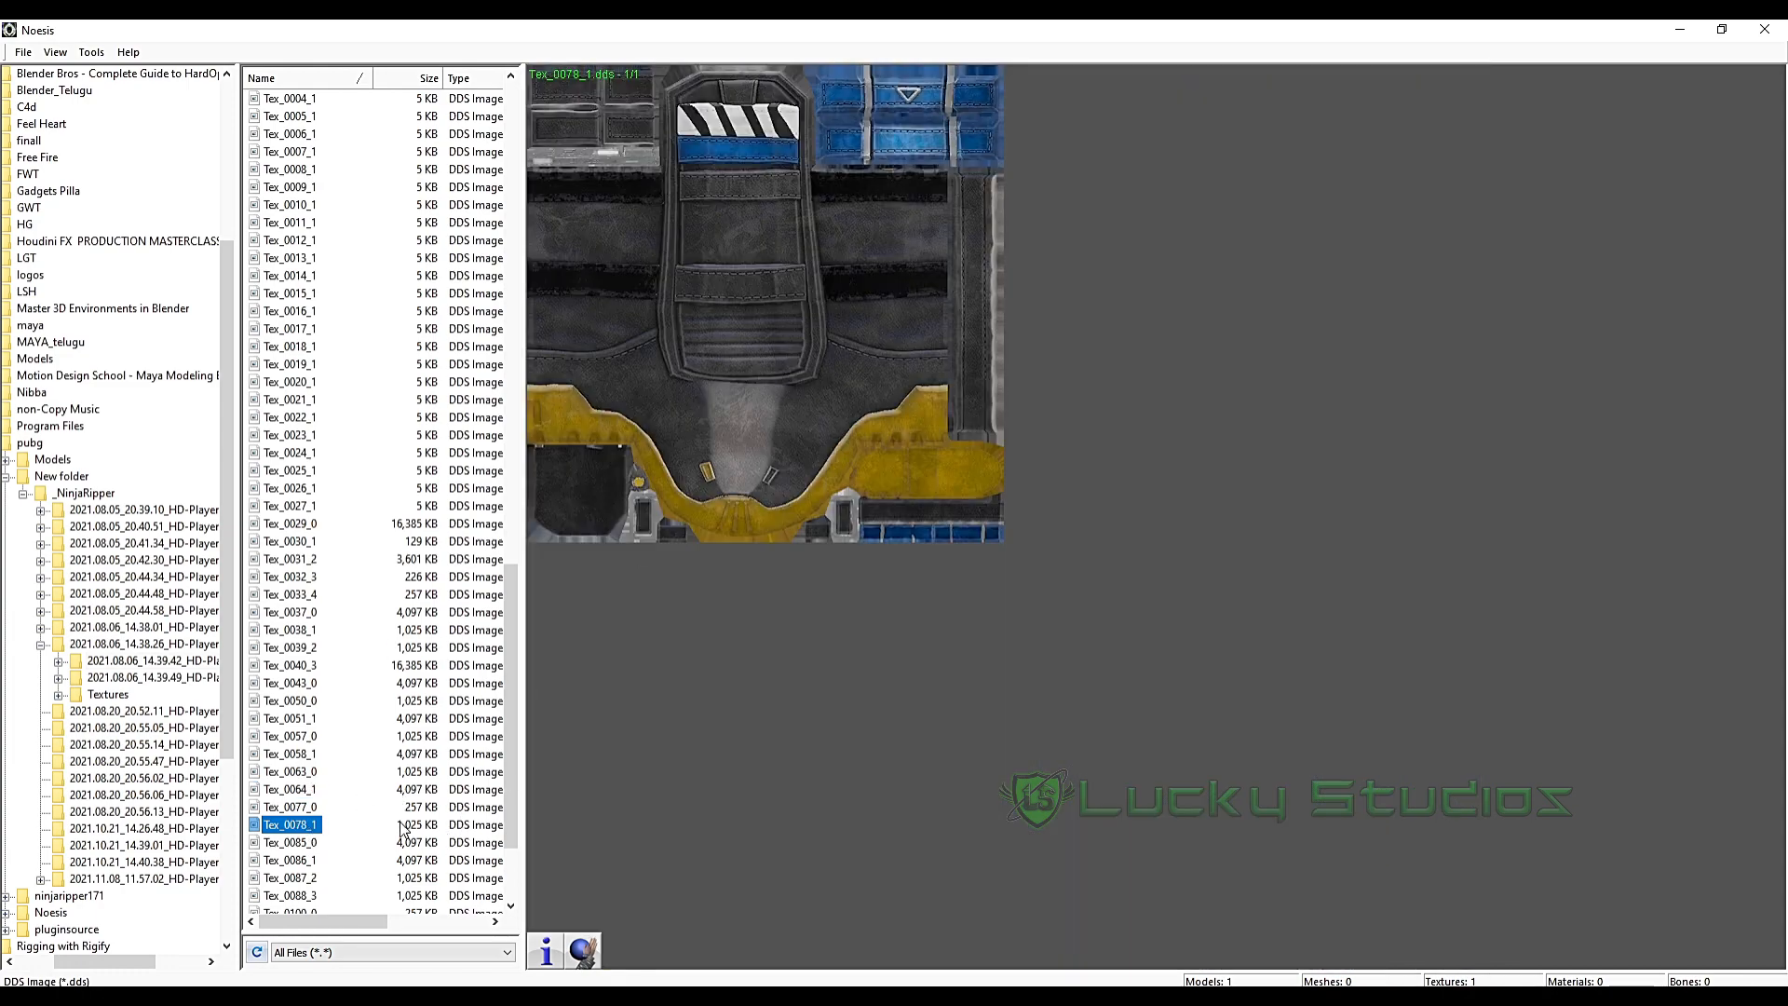
- Preview the character's face textures Tex_0085_0, Tex_0086_1, Tex_0087_2 and Tex_0088_3
left_click(306, 845)
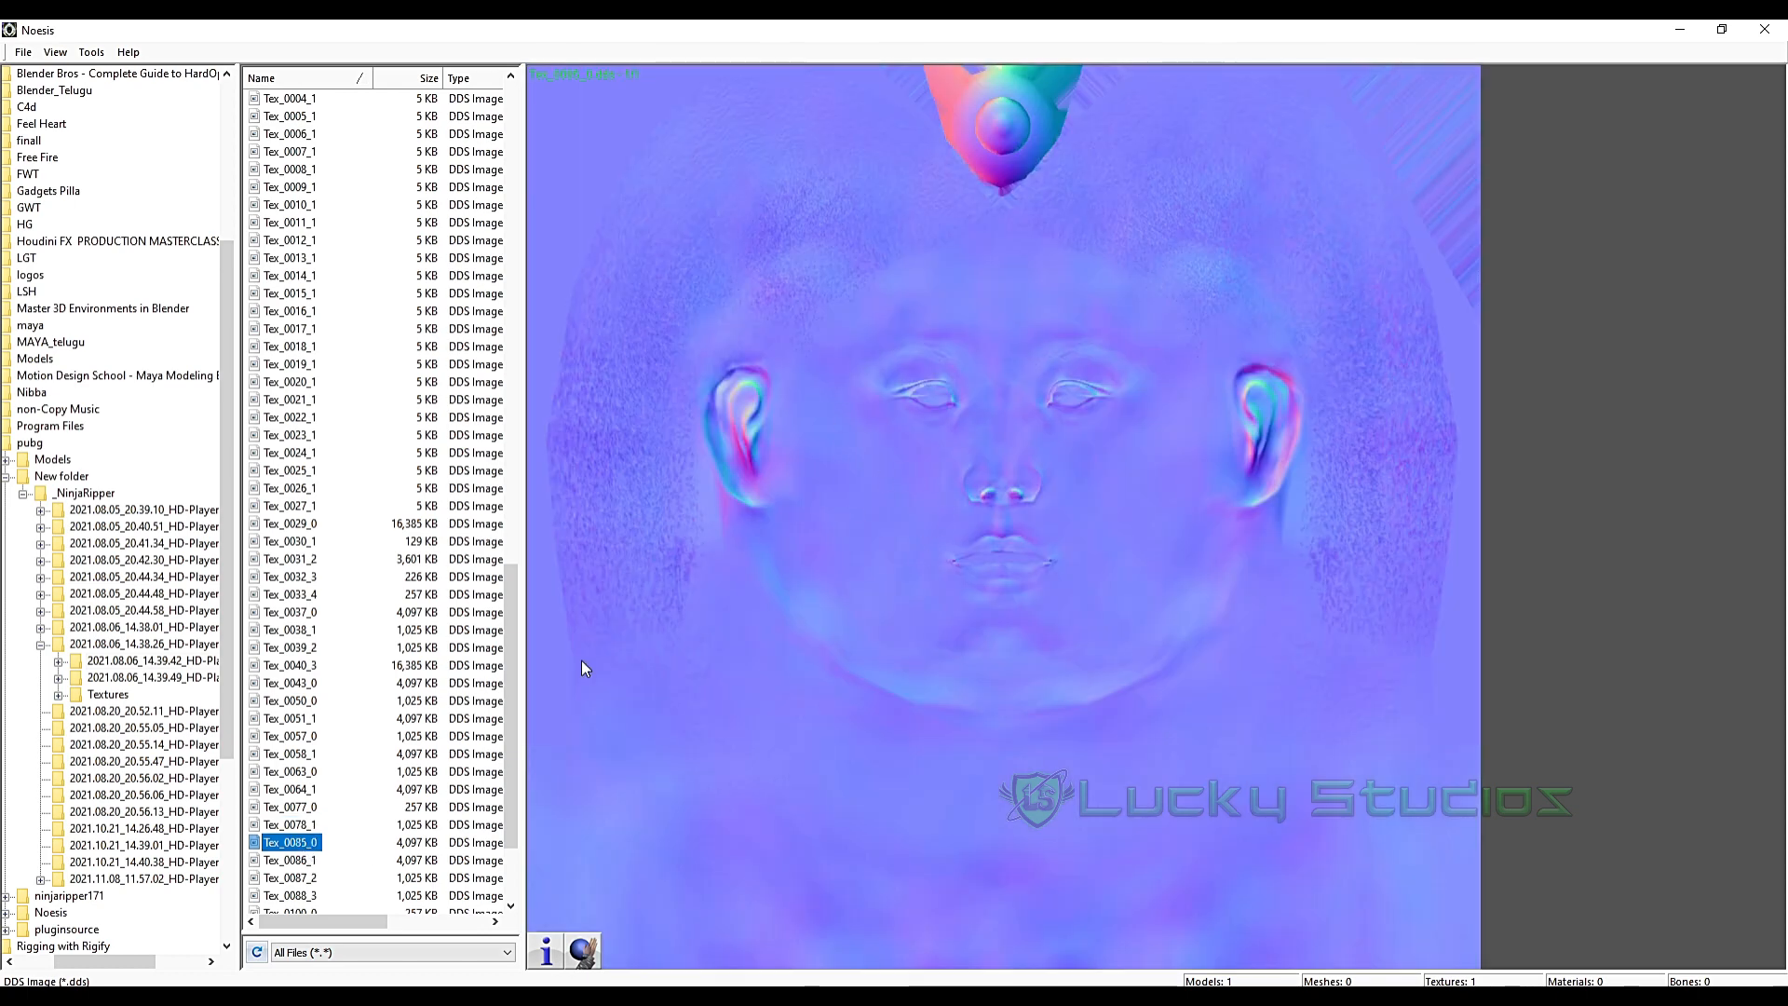
left_click(310, 861)
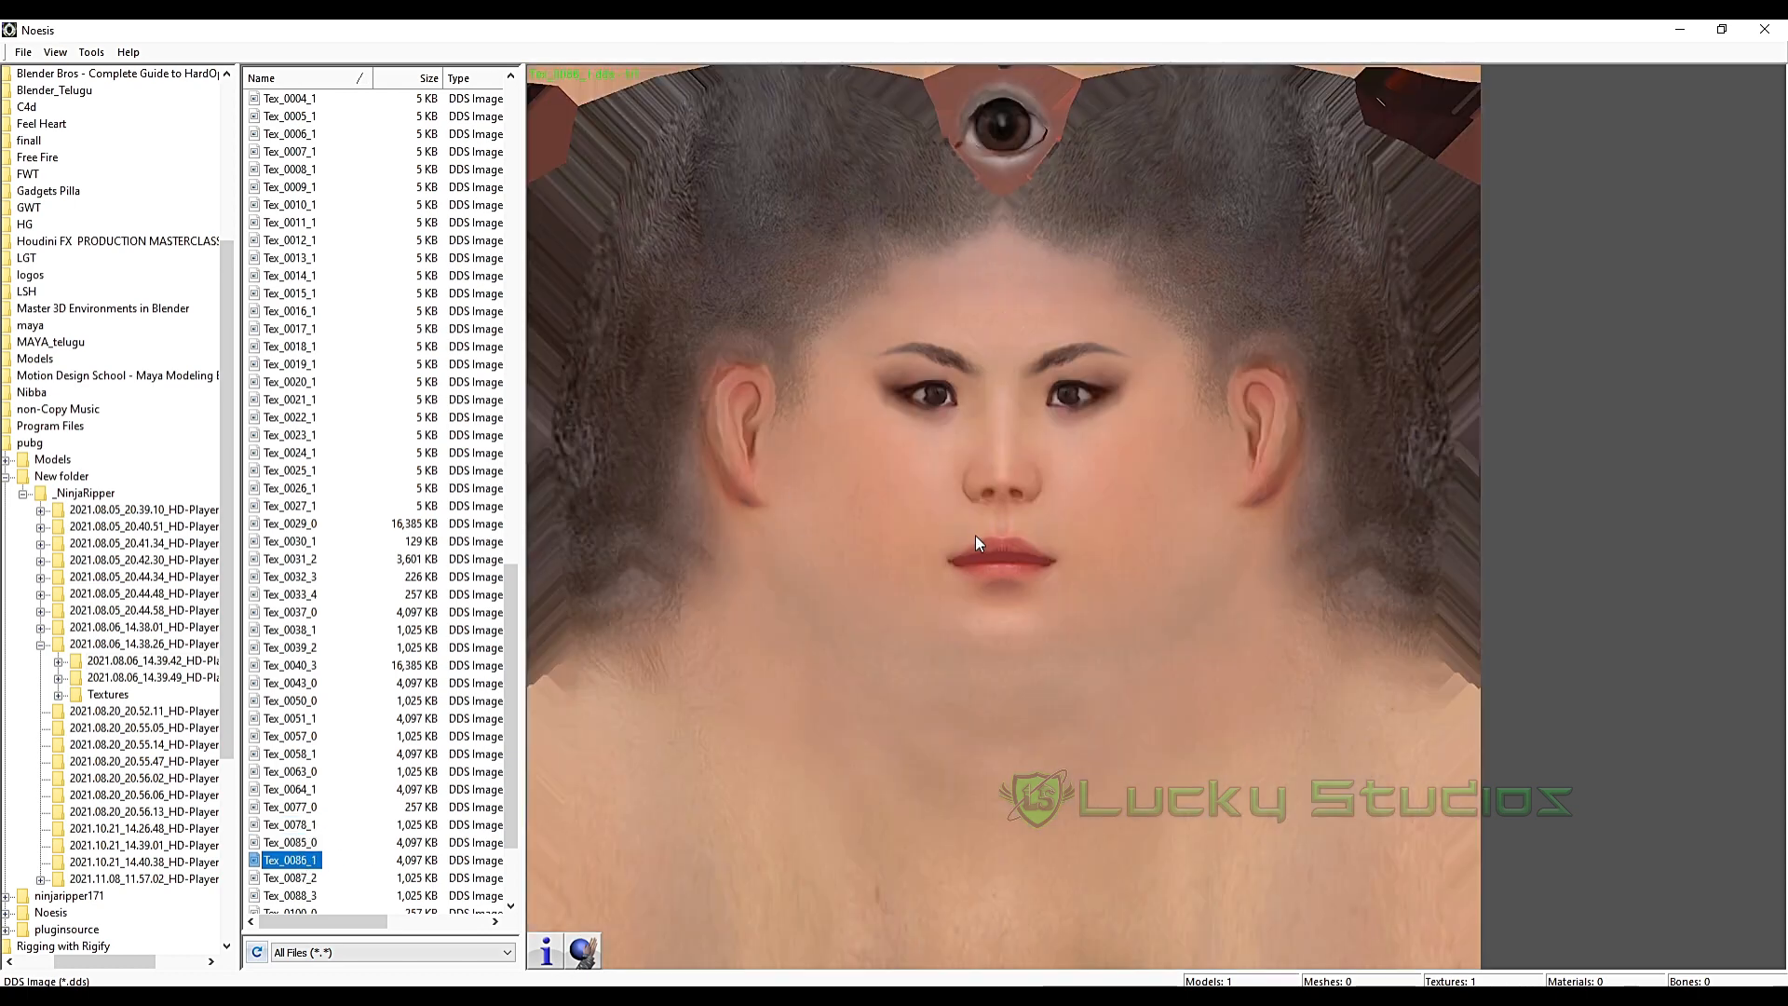
scroll(396, 788, "down", 3)
left_click(314, 736)
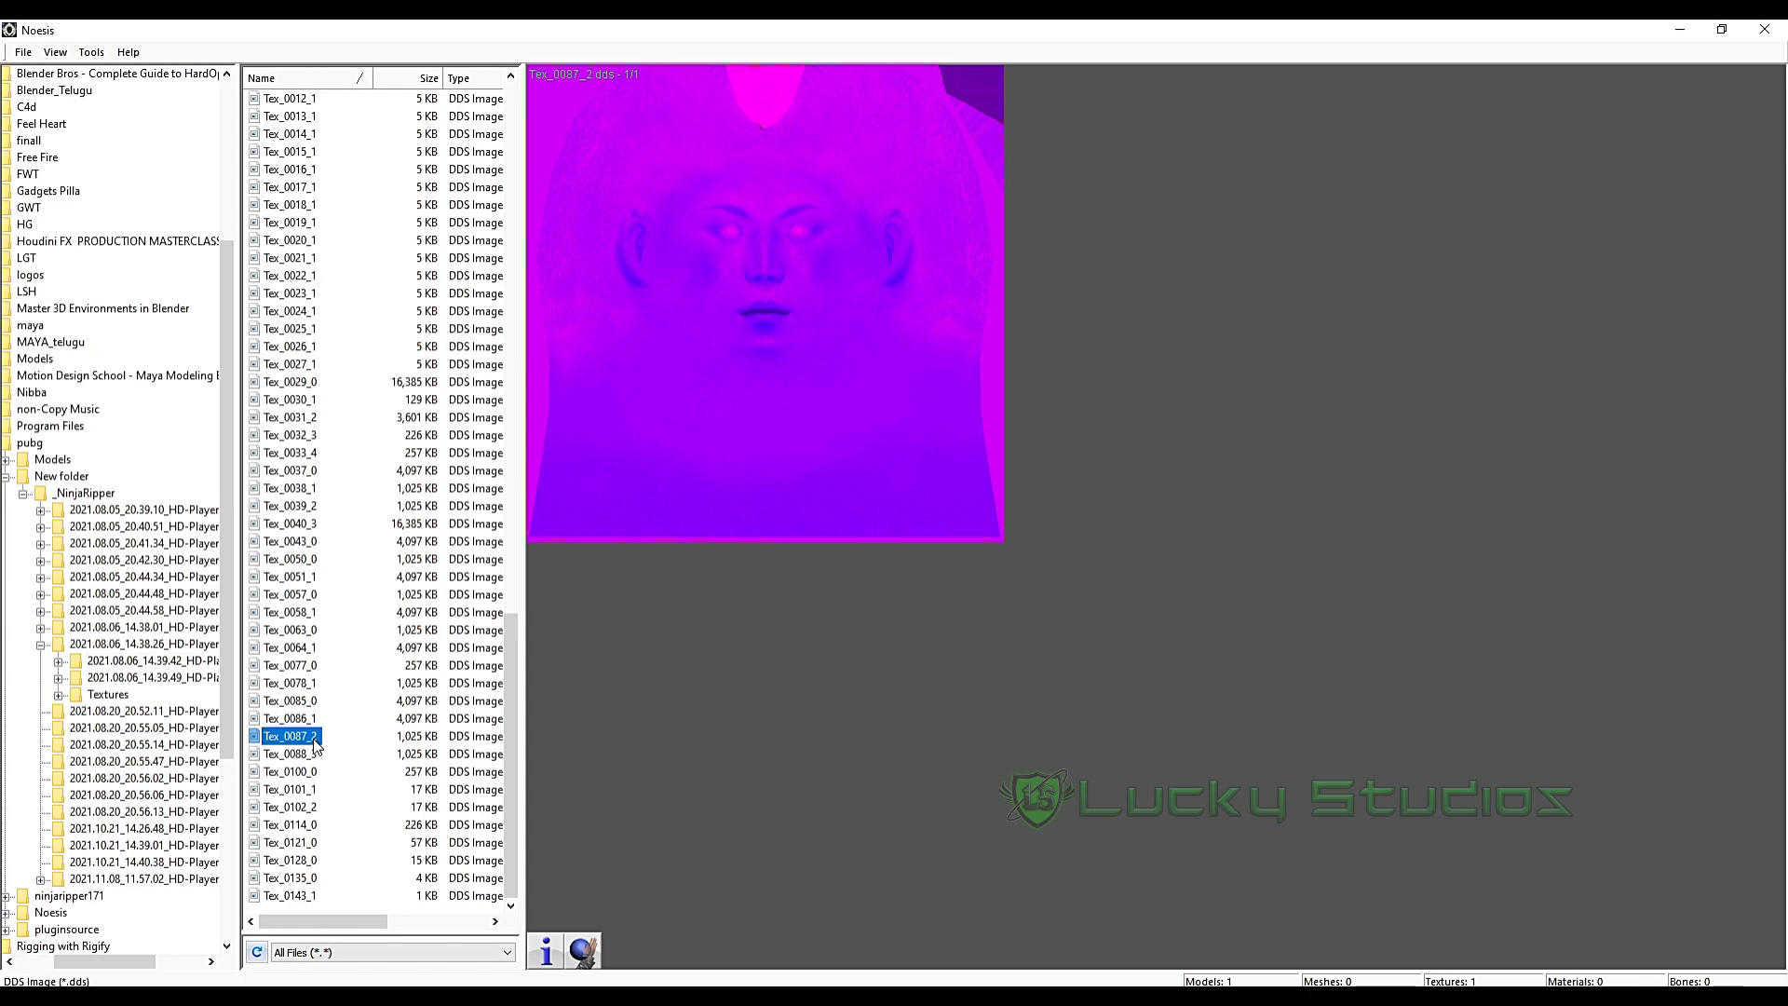
left_click(307, 753)
- Leave the previewed capture and collapse the expanded capture folders inside New folder in the folder tree
scroll(345, 708, "up", 15)
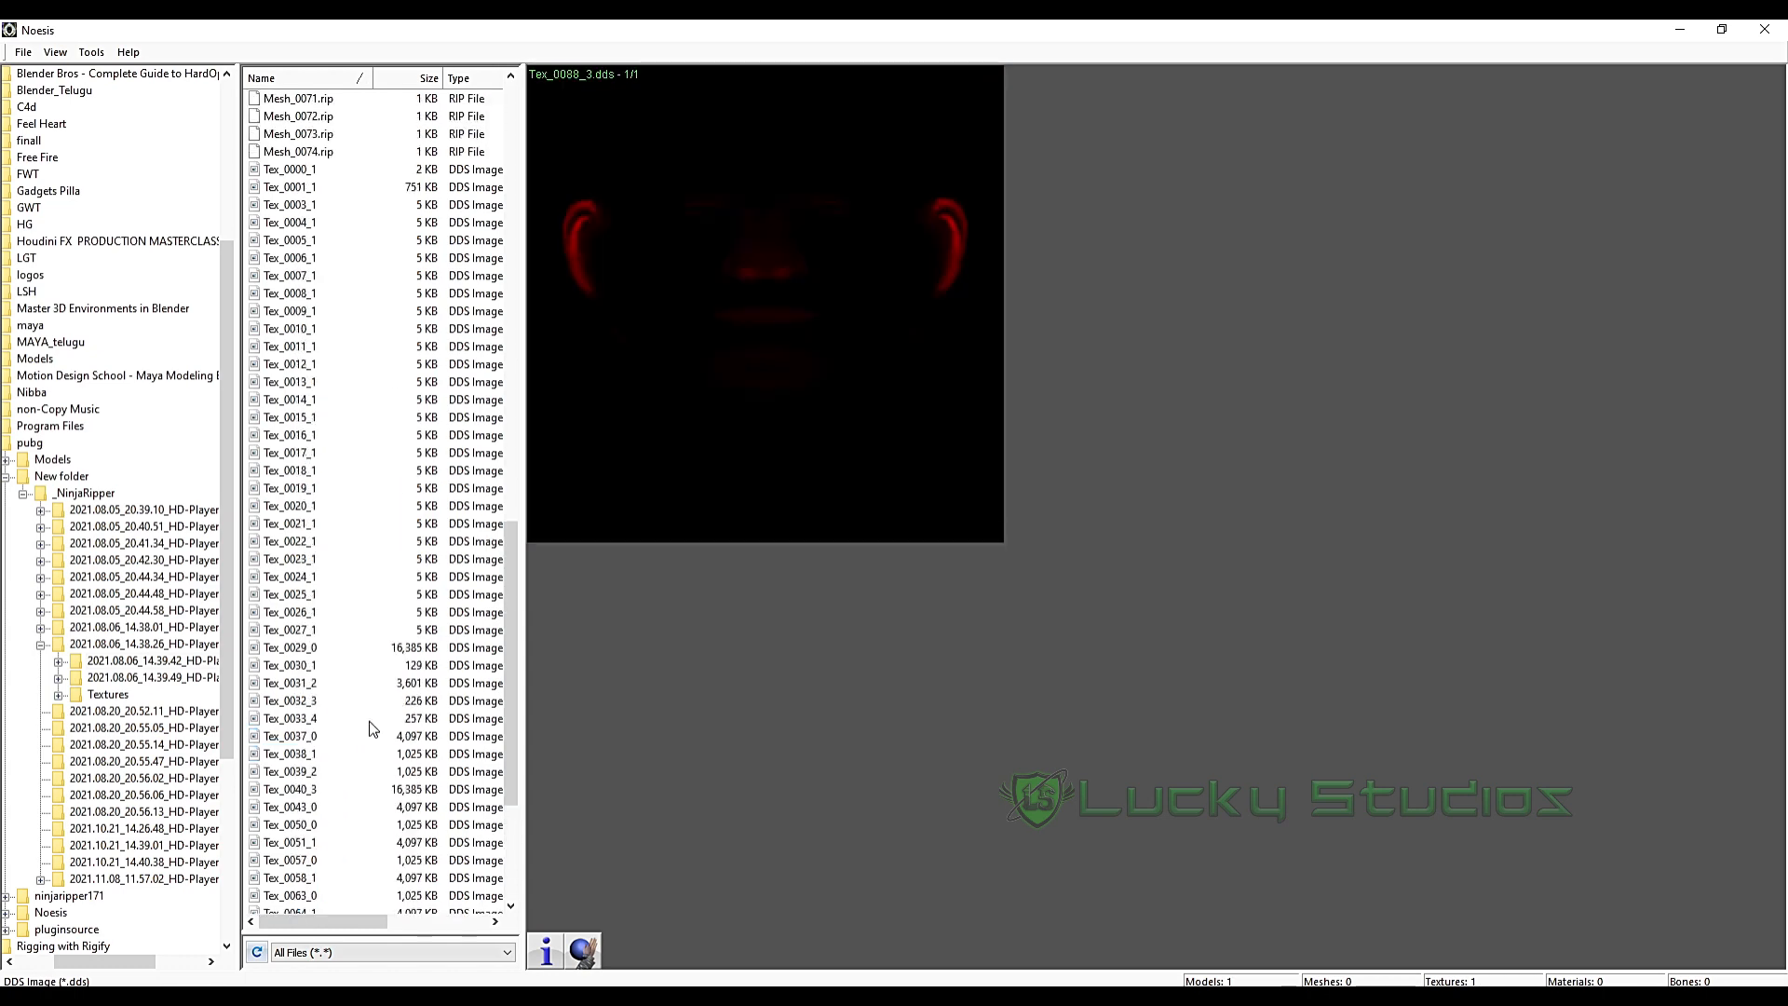
scroll(377, 724, "up", 14)
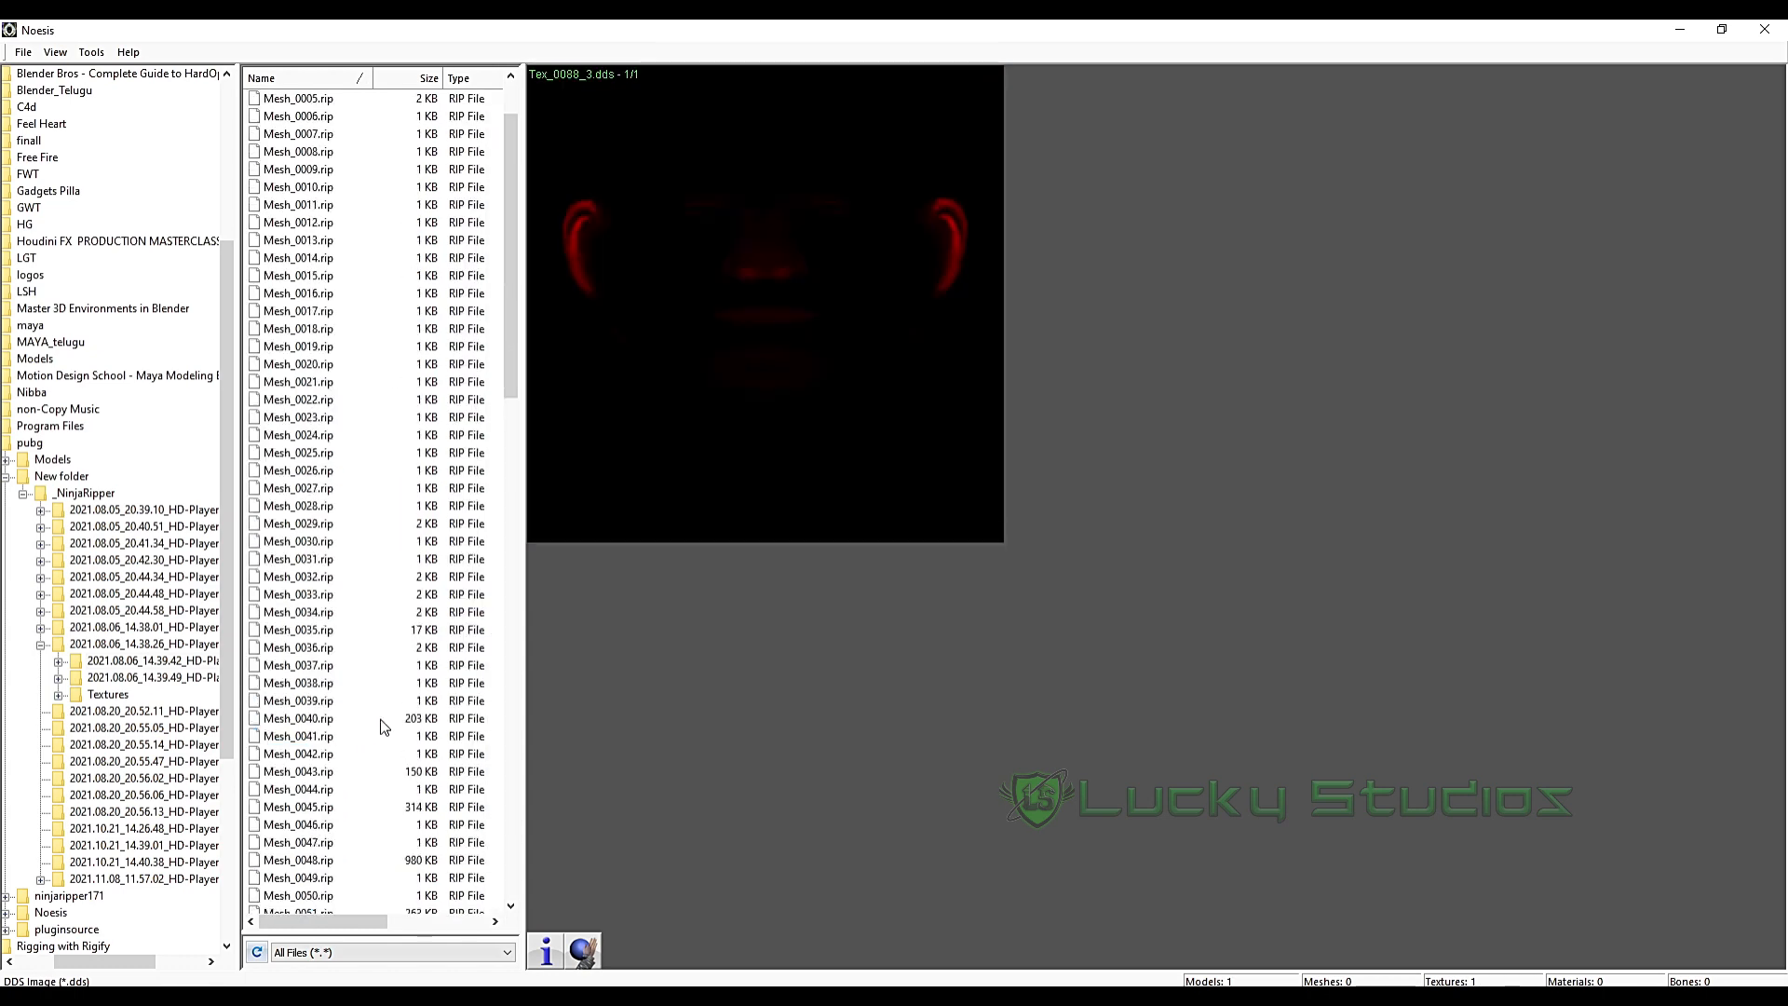
left_click(39, 644)
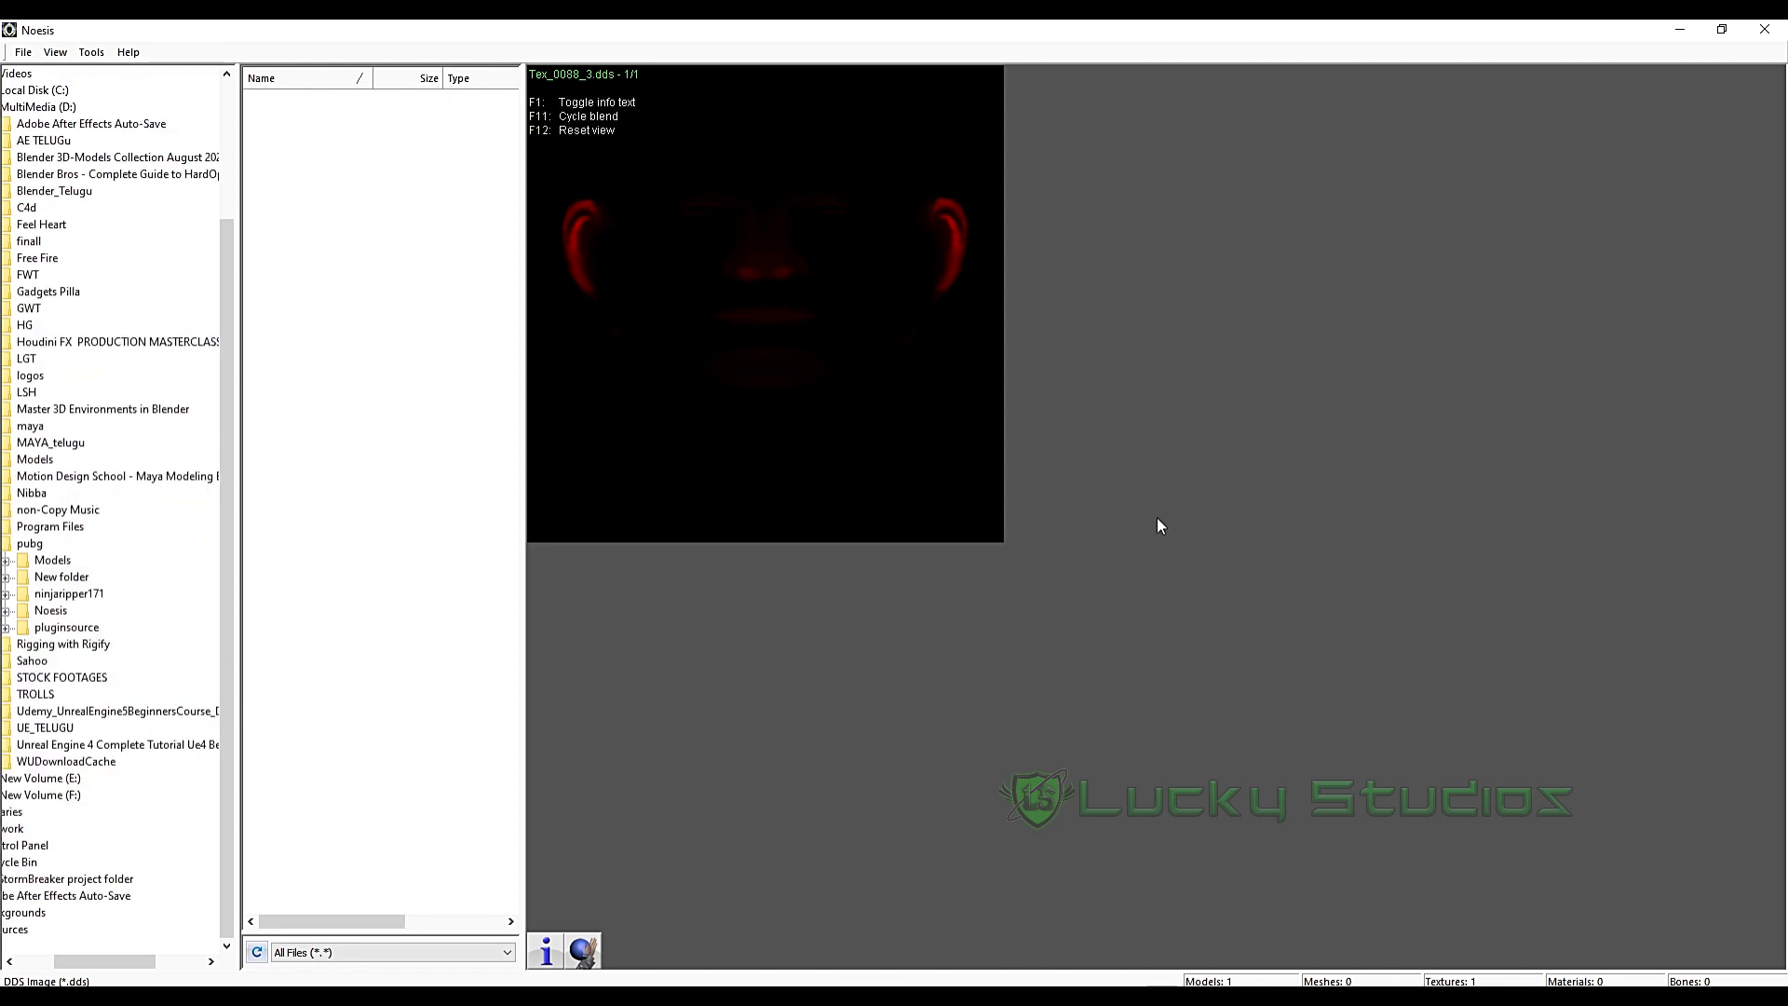